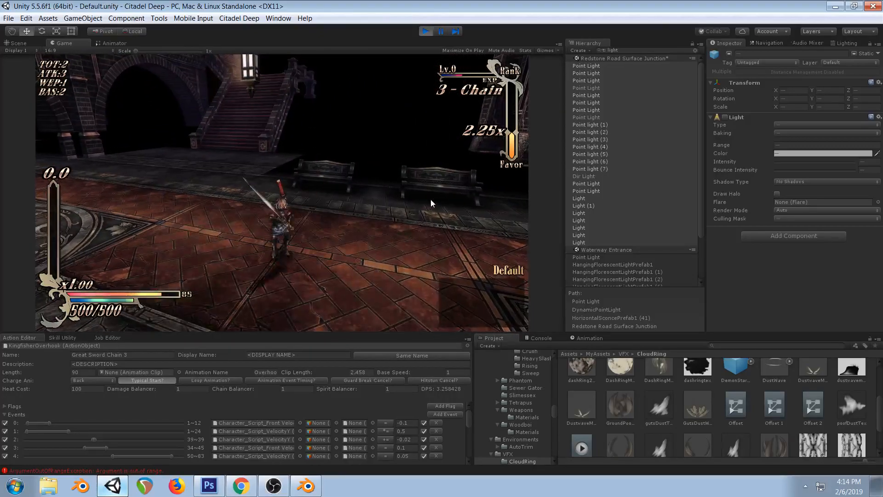
Pause the running game, return to the Scene view and clear the light filter from the hierarchy
click(442, 31)
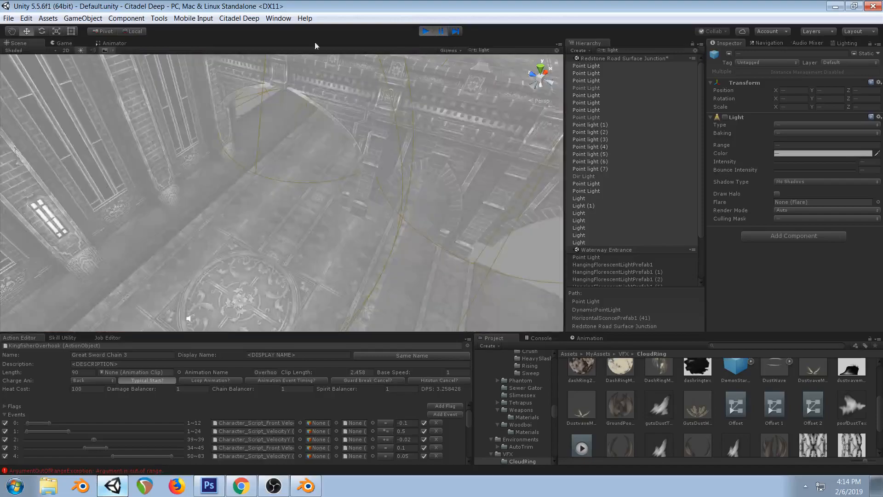
click(63, 43)
click(22, 43)
click(696, 50)
Inspect the paused character and its surroundings in the level, and exit play mode
right_drag(401, 224, 363, 218)
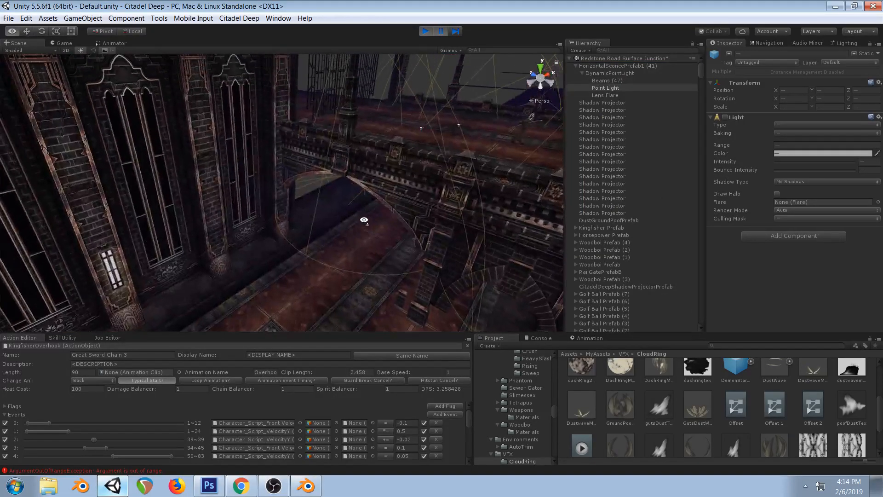
right_drag(465, 245, 384, 225)
middle_drag(384, 226, 414, 195)
right_drag(414, 195, 414, 201)
middle_drag(413, 200, 419, 197)
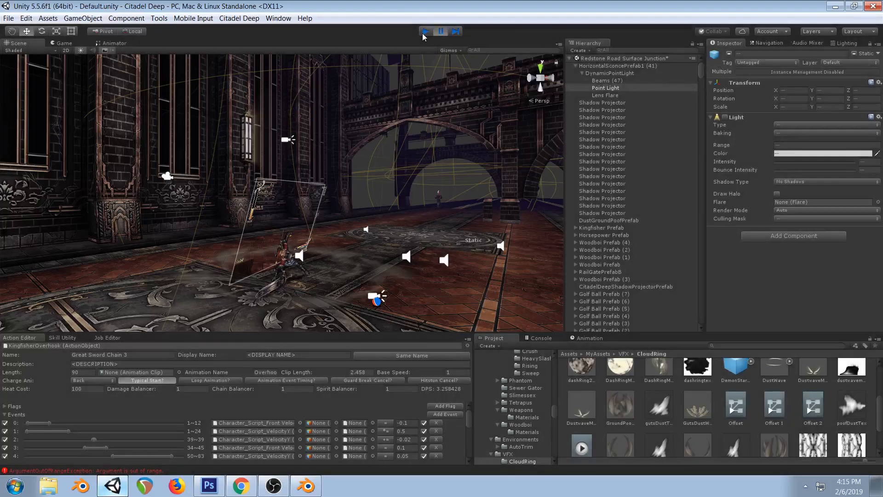
click(424, 32)
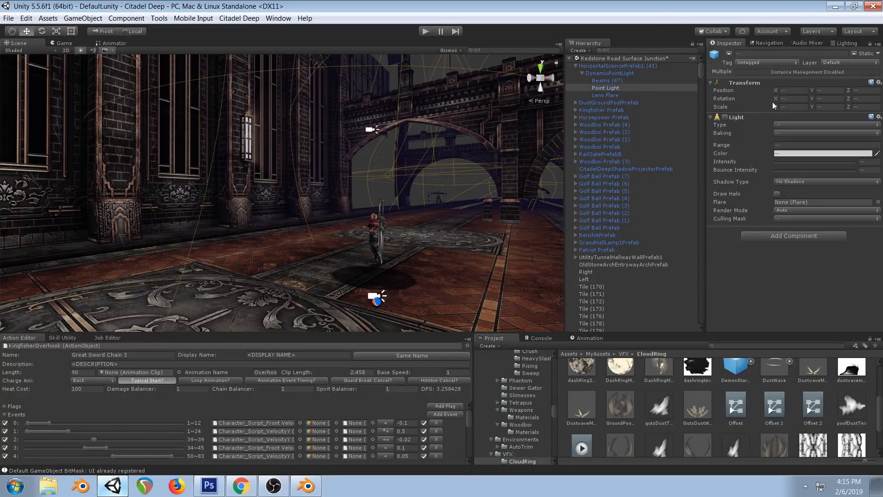
Switch to the Twitch live dashboard and check the chat, the OBS streaming status and the video preview
click(241, 486)
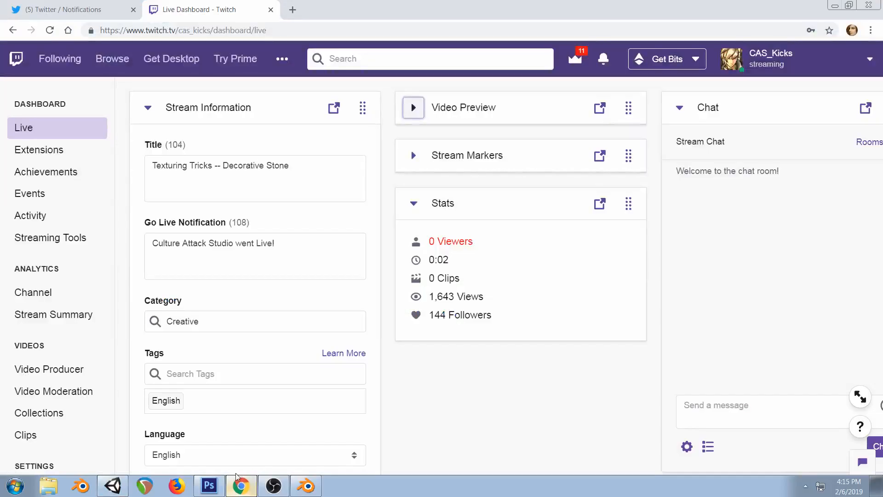
click(713, 405)
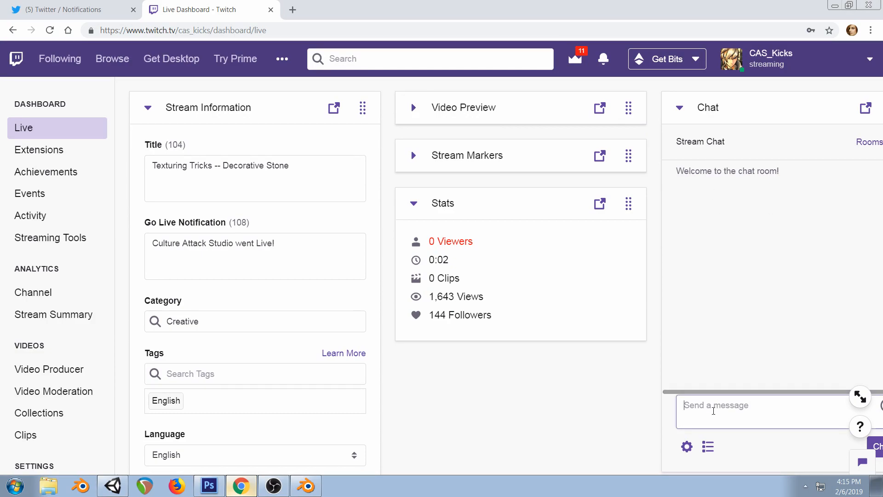
click(274, 486)
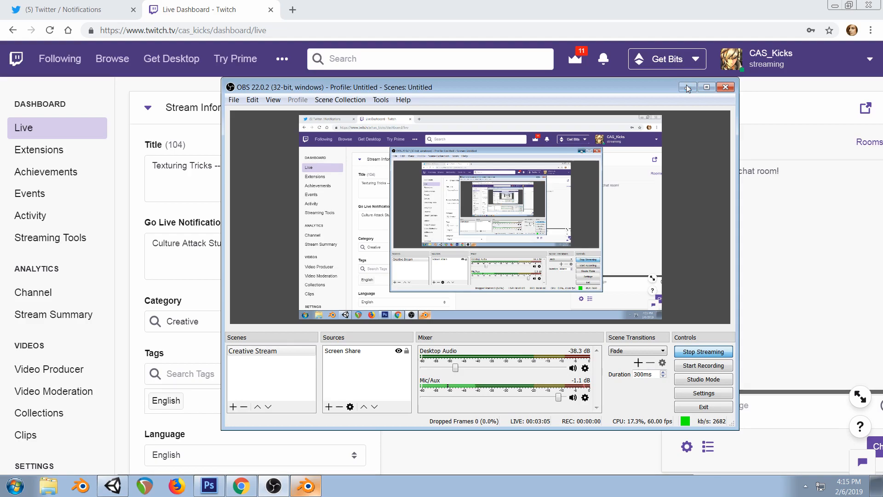
click(518, 58)
click(413, 110)
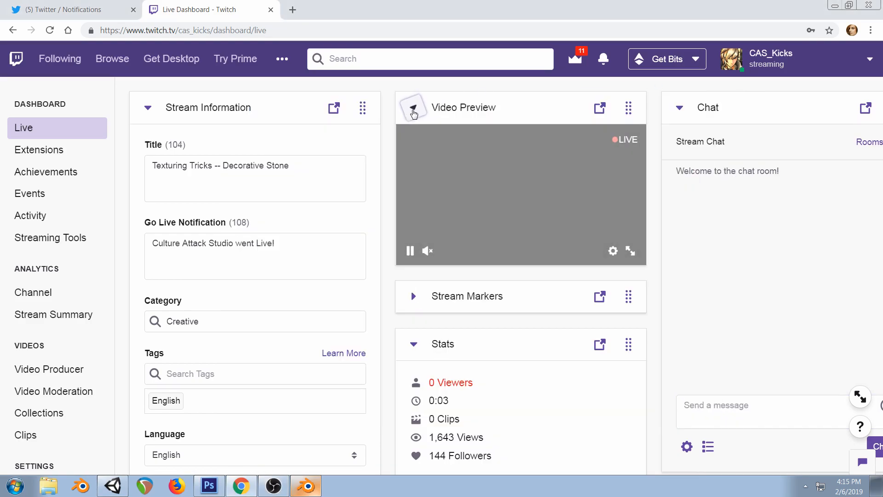
click(413, 110)
click(209, 487)
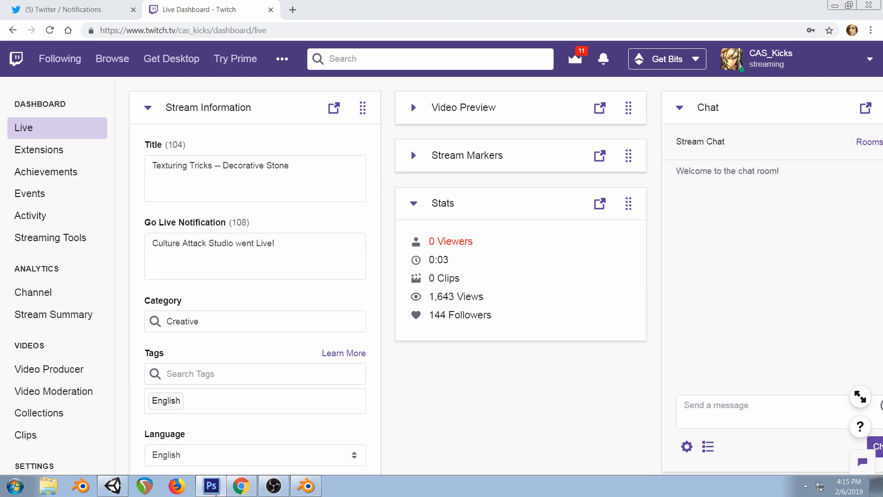
Switch to Unity, collapse the Redstone Road Surface Junction scene, select the Default scene and survey the level's architecture and tiled floor
click(113, 486)
right_drag(393, 99, 418, 163)
middle_drag(418, 129, 418, 172)
click(570, 58)
right_drag(418, 214, 434, 127)
scroll(421, 200, down, 3)
scroll(421, 200, up, 3)
right_drag(427, 171, 418, 101)
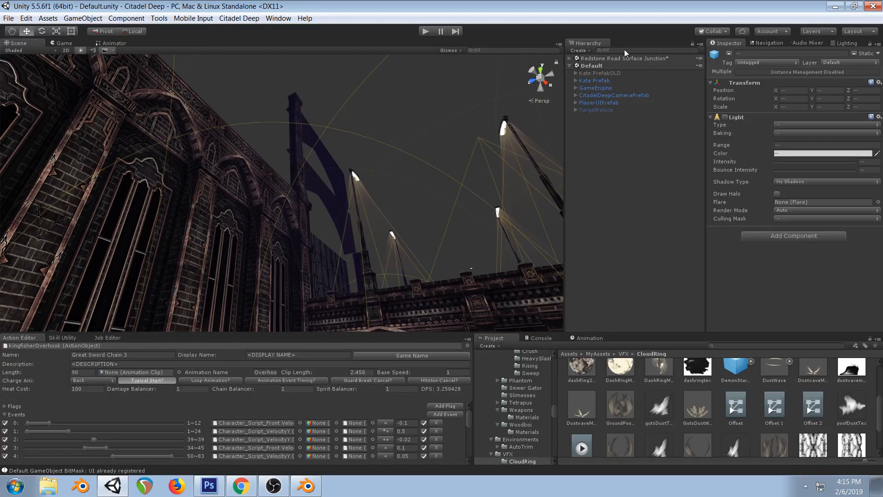
click(591, 66)
right_drag(397, 115, 367, 186)
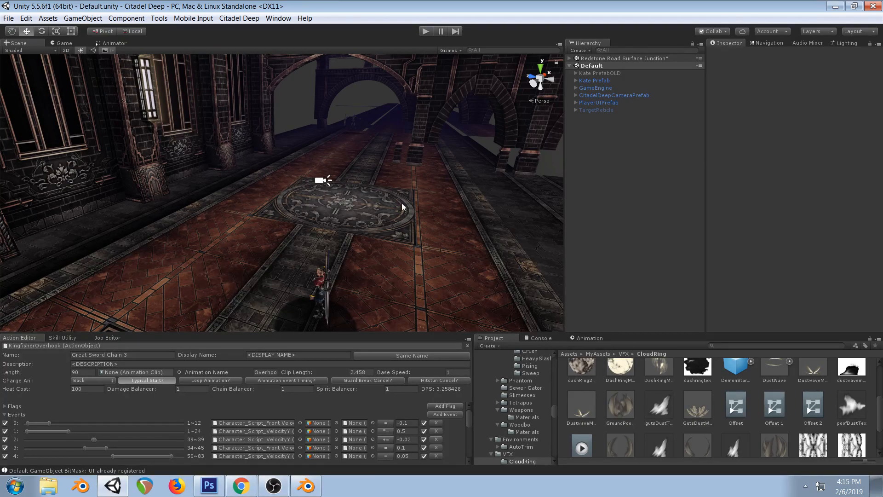
Switch to Blender and delete the selected tall cylinder's vertices from the OblongRing mesh
click(319, 479)
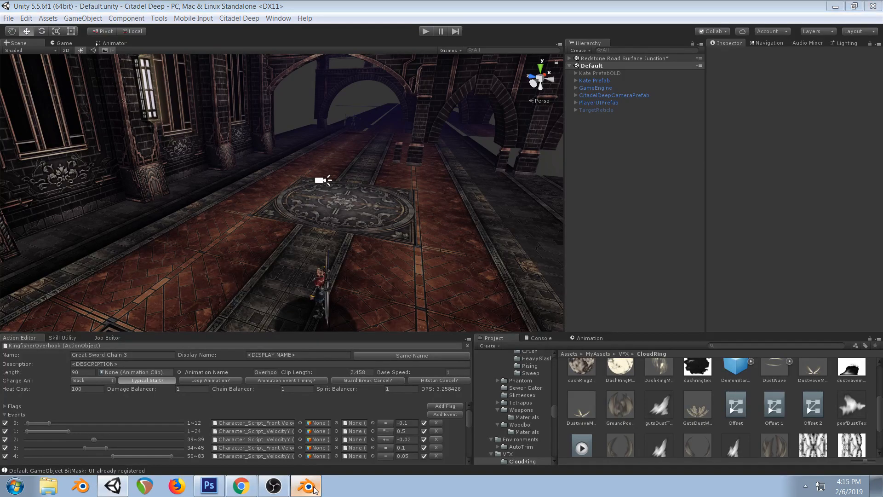
key(x)
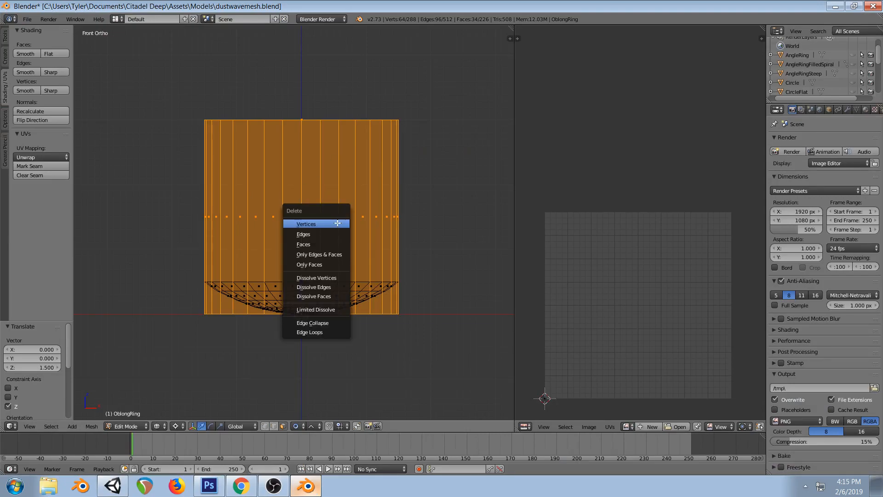
click(337, 224)
Select all of the bowl-shaped OblongRing mesh and examine its shape and UV layout from the top, front and angled views
middle_drag(354, 181, 367, 217)
key(a)
key(KP_7)
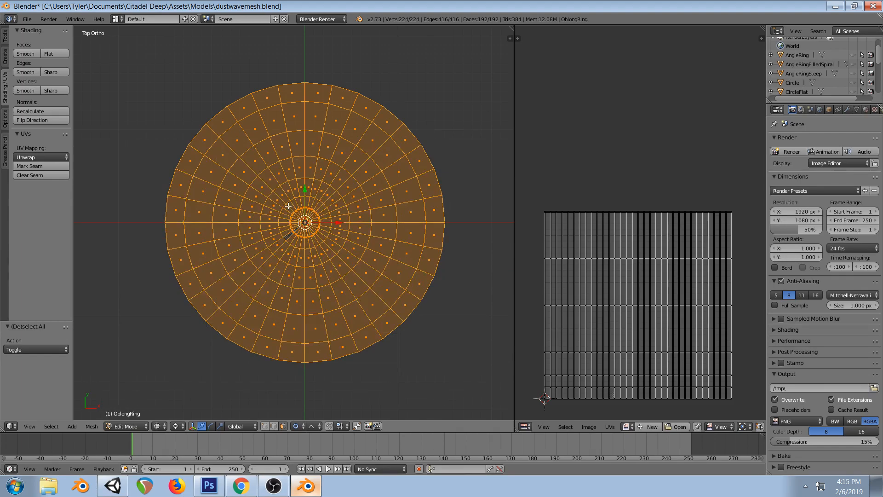
key(KP_1)
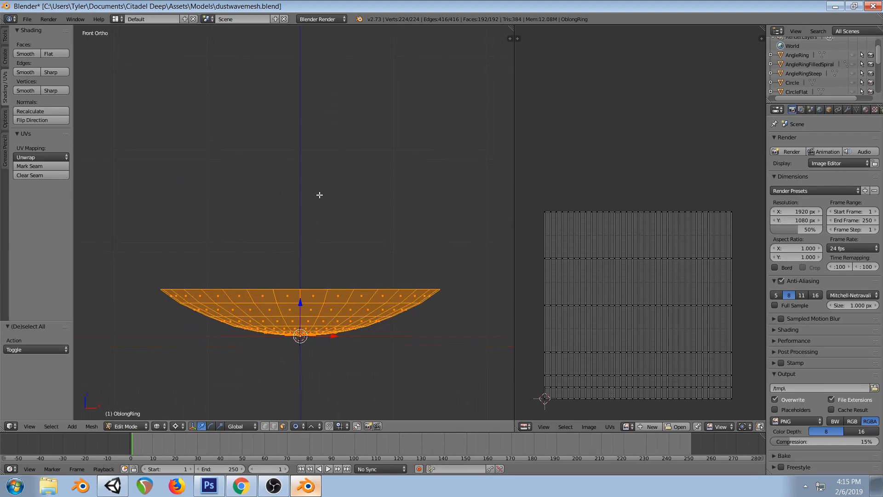
middle_drag(320, 179, 329, 224)
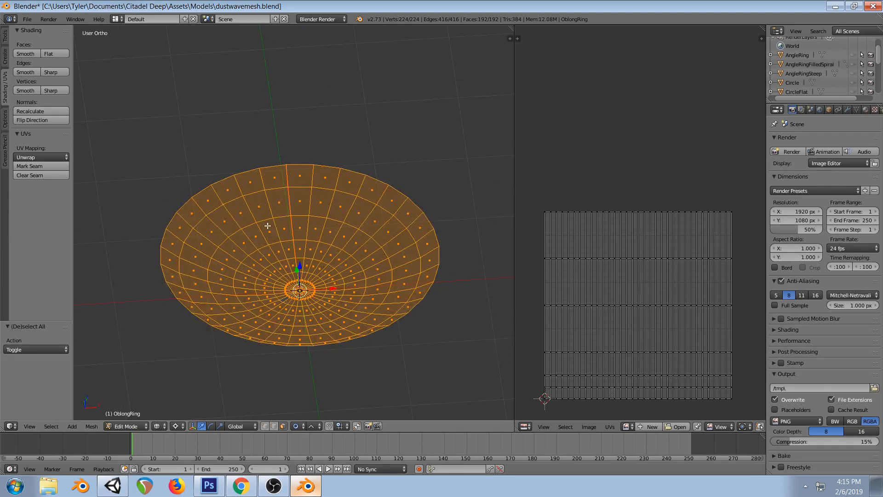
middle_drag(220, 272, 300, 289)
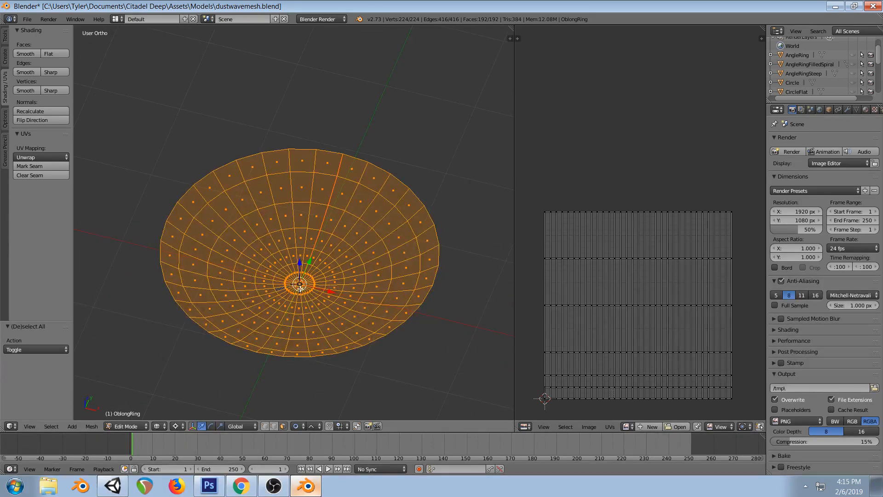
Switch to Unity, expand the Redstone Road Surface Junction scene and frame DustGroundPoofPrefab in the Scene view
click(113, 485)
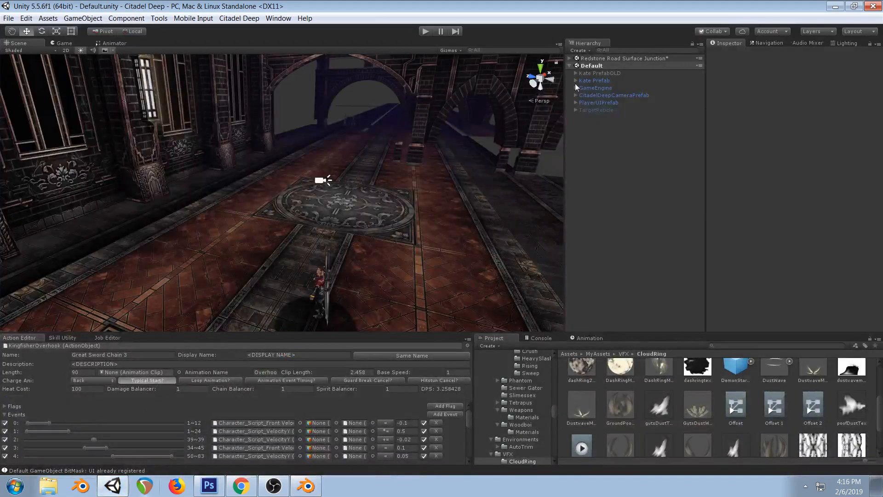
click(570, 64)
click(571, 59)
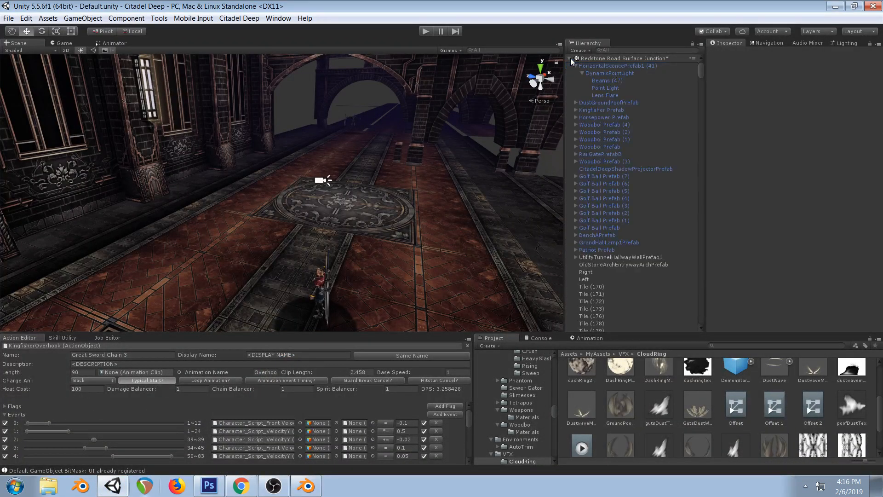
click(591, 105)
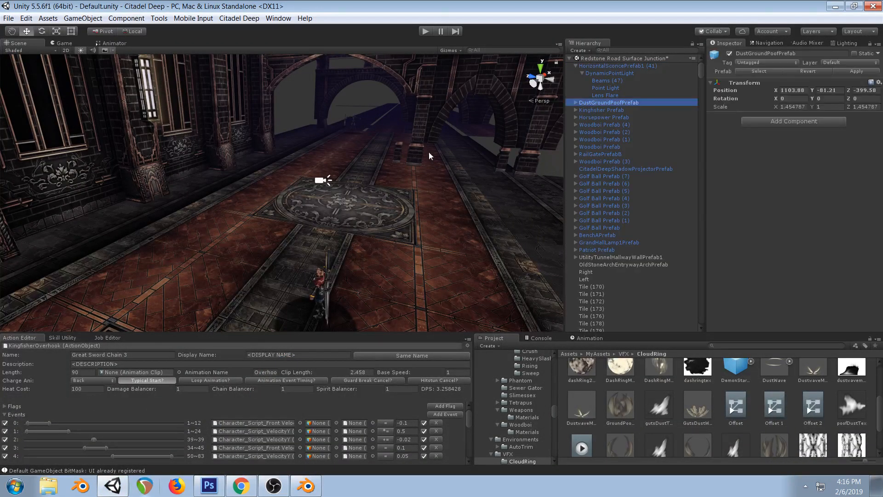
right_drag(298, 192, 227, 205)
key(f)
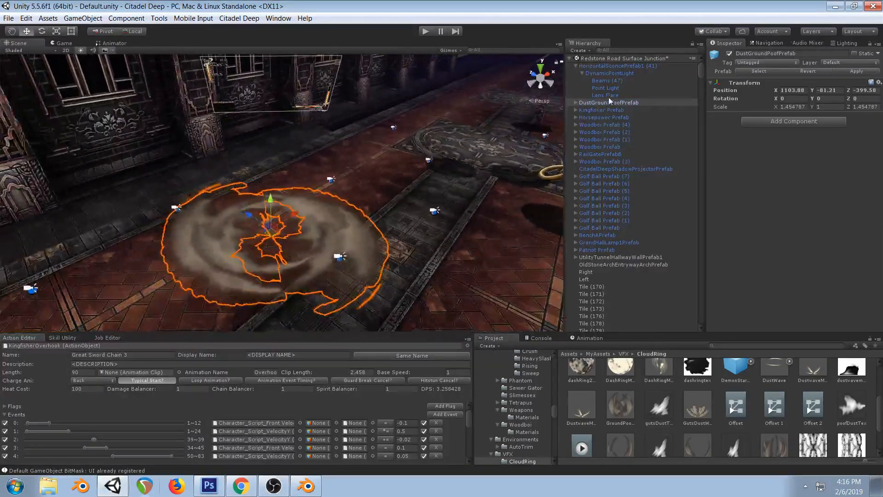
Expand DustGroundPoofPrefab and inspect its Offset and Offset (1) children
click(577, 102)
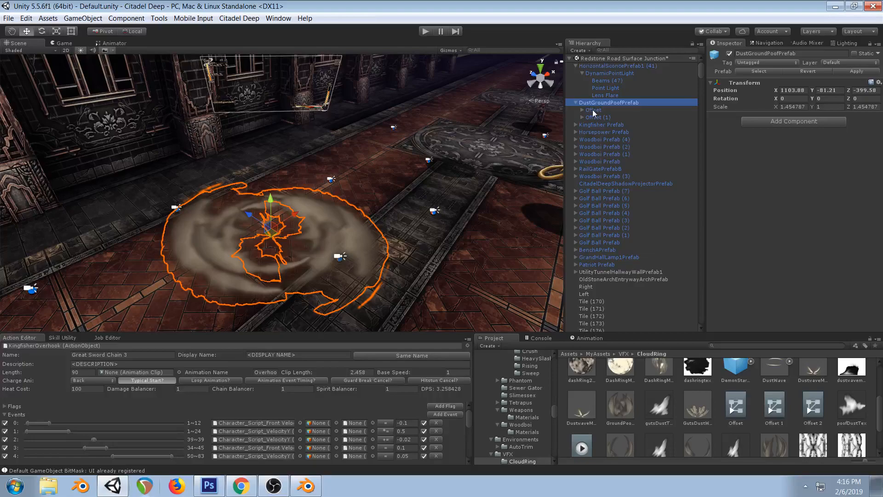
click(593, 109)
click(597, 117)
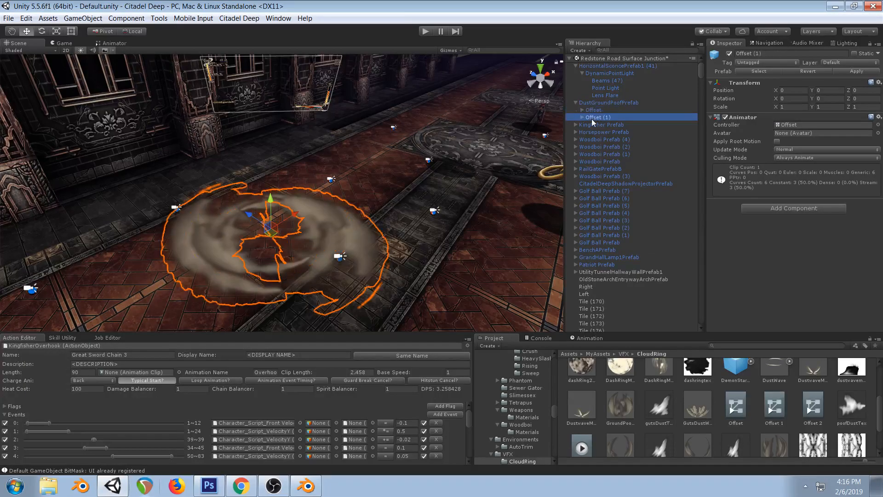
right_drag(399, 267, 404, 235)
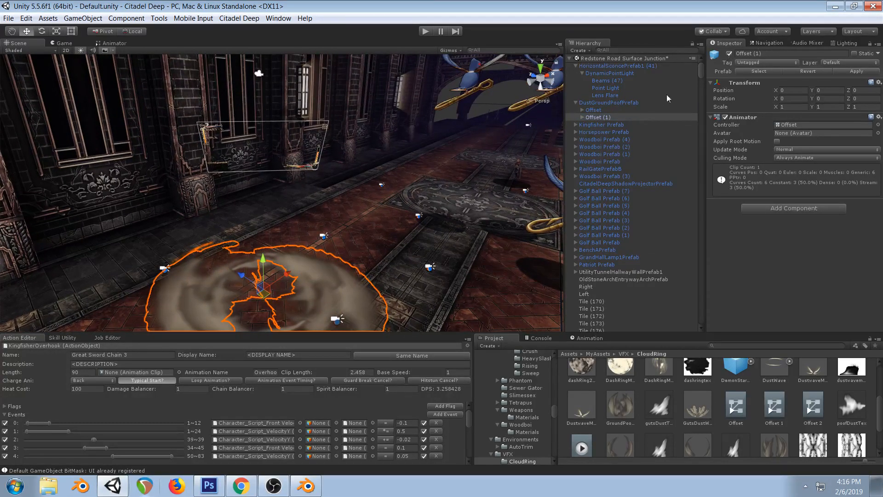
Deactivate the Offset child of DustGroundPoofPrefab and select Offset (1)
click(599, 110)
click(729, 53)
right_drag(356, 207, 356, 193)
middle_drag(355, 193, 376, 136)
click(600, 118)
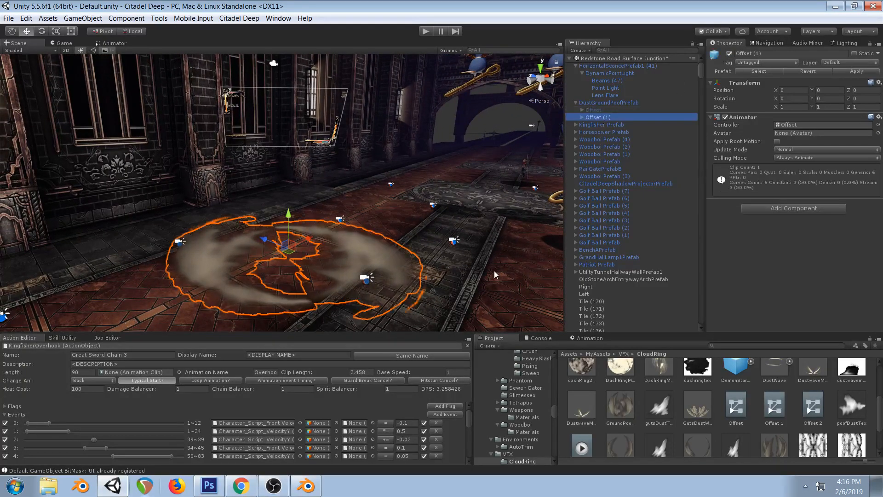
Open the gutsDustAni animation of Offset (1), scrub through its timeline and play it in the Game view
click(582, 339)
click(632, 348)
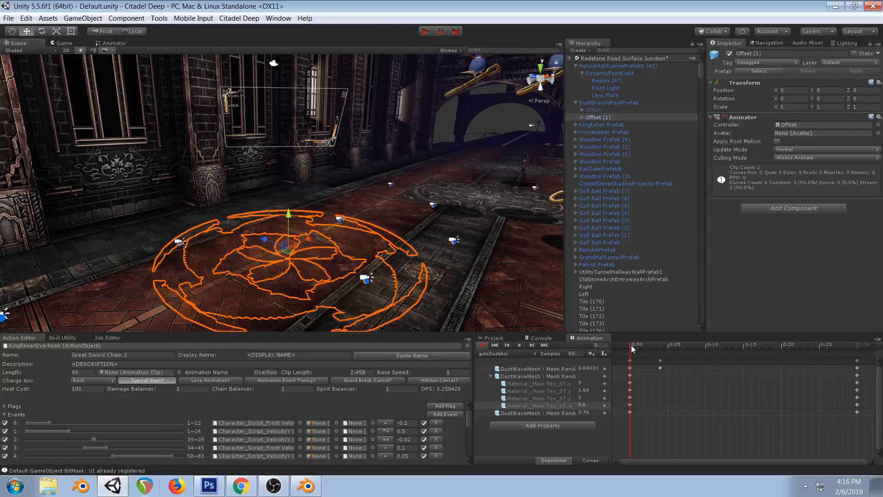
click(62, 43)
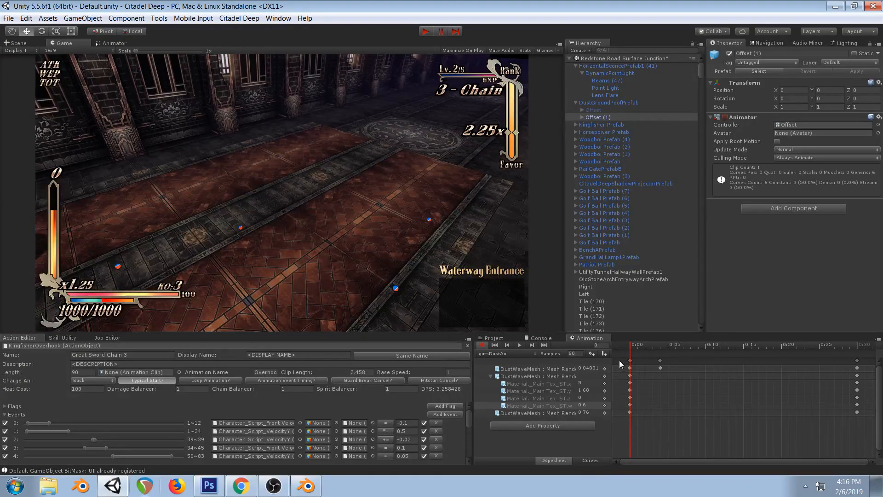
drag(630, 344, 728, 341)
click(516, 344)
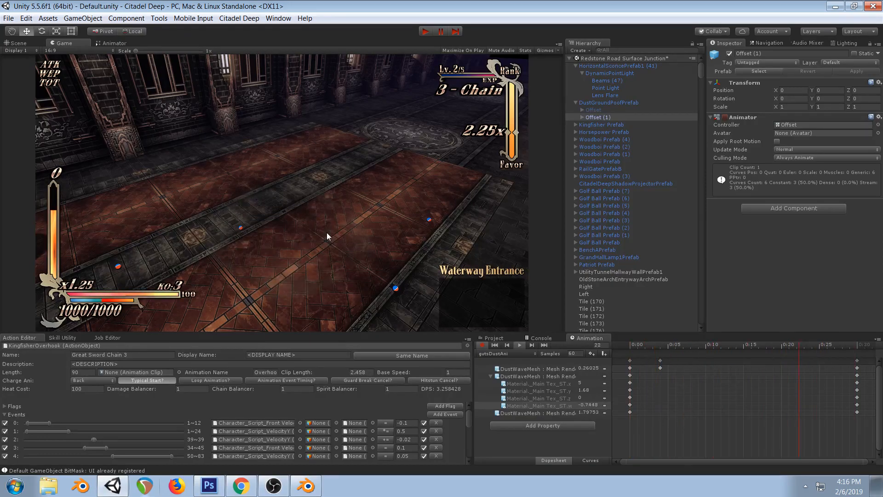
Watch the playing dust animation from a low angle in the Scene view and compare it with the Game view
key(ctrl+1)
middle_drag(337, 210, 343, 128)
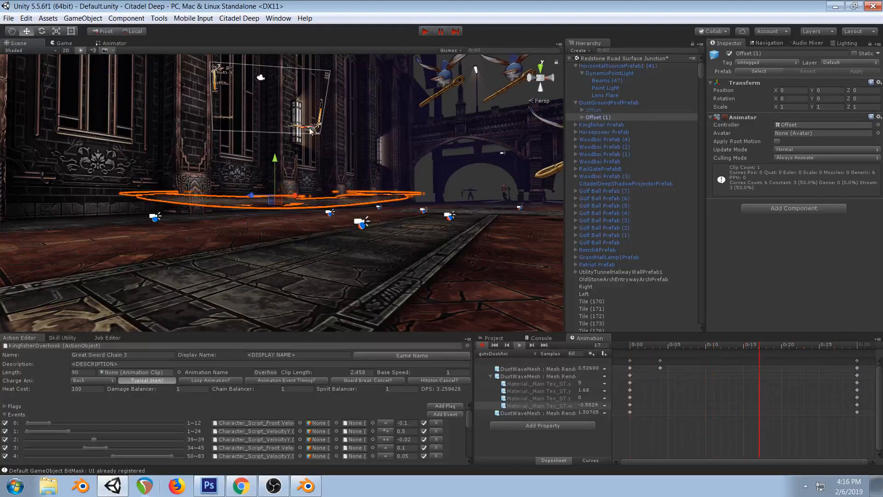
key(ctrl+2)
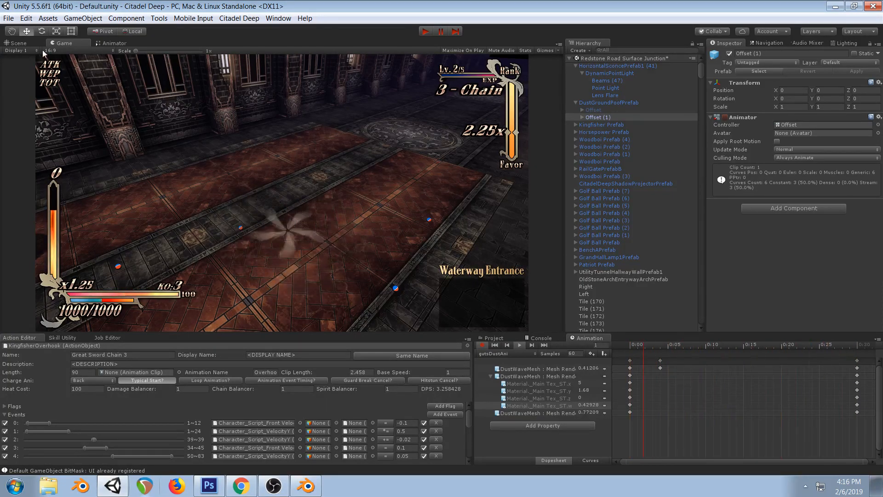
click(18, 43)
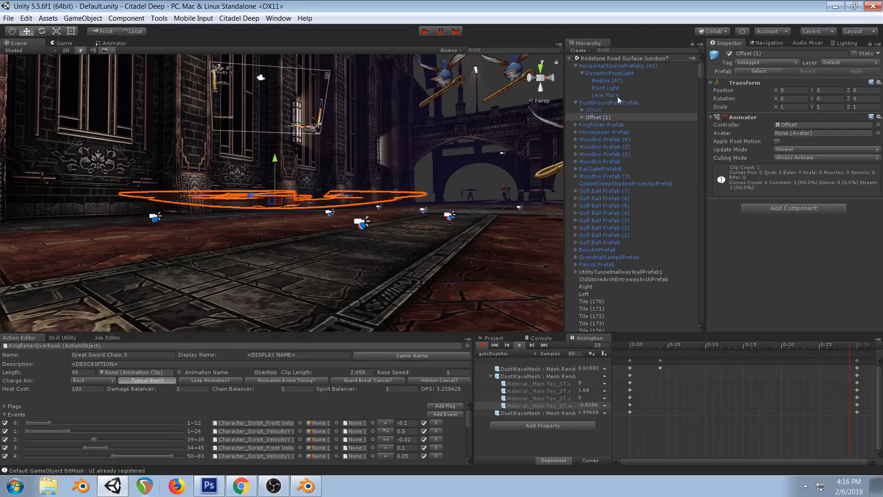
Toggle the Offset object's active state to compare the dust layers, and reselect Offset (1)
click(592, 110)
click(729, 54)
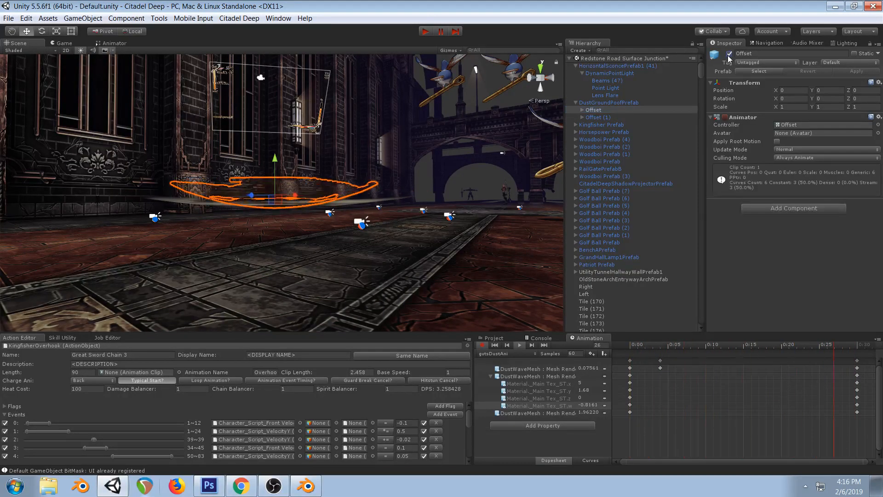
click(598, 118)
Scrub the gutsDustAni animation of Offset (1) to frame 4 and turn off keyframe recording mode
click(481, 341)
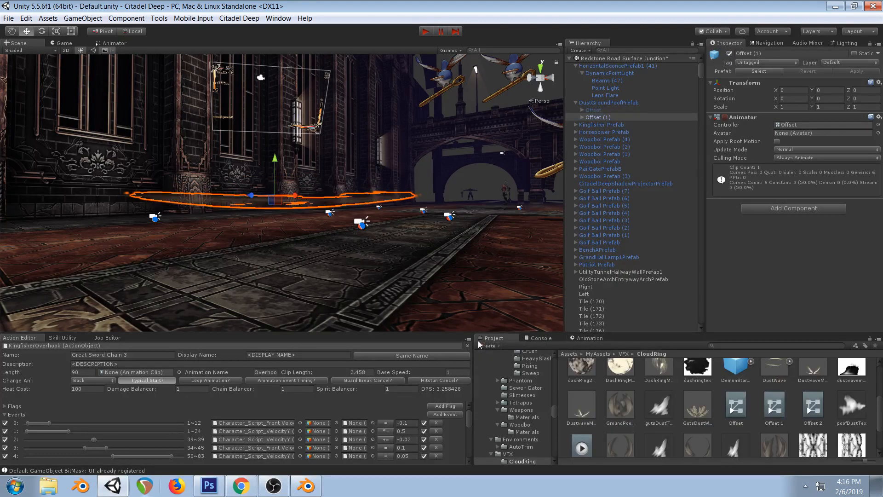
click(583, 339)
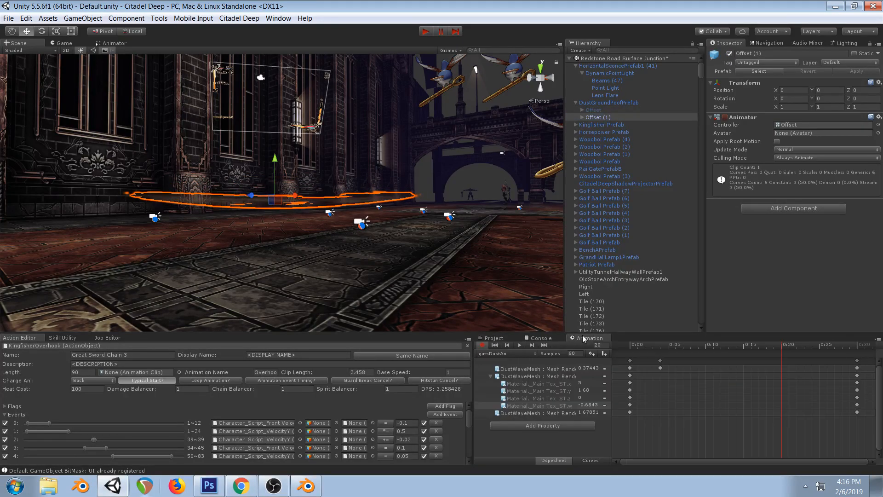
click(631, 346)
drag(614, 359, 691, 346)
click(483, 345)
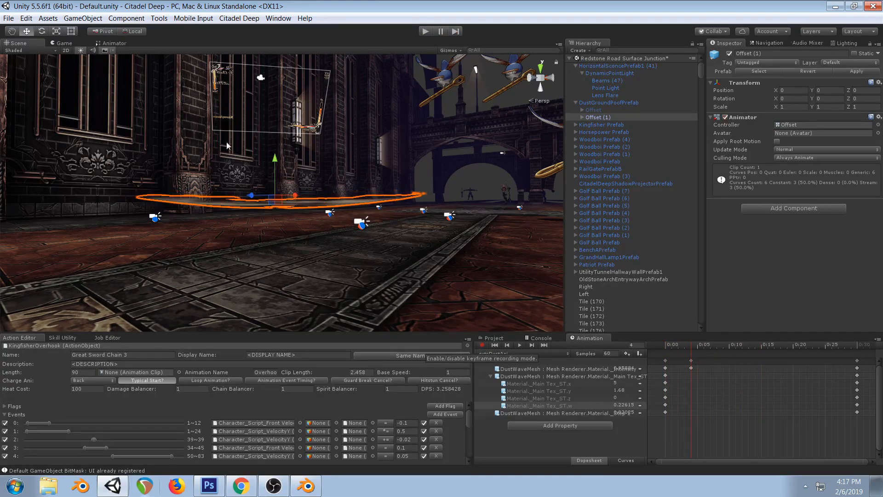
Check the Twitch live dashboard in Chrome, return to Unity and view the Offset (1) dust from above in the Scene view
click(241, 485)
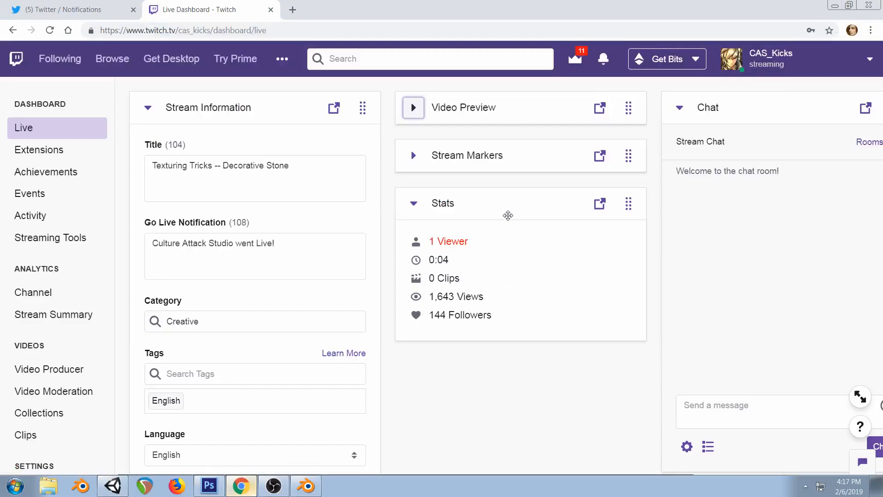
click(306, 485)
click(112, 486)
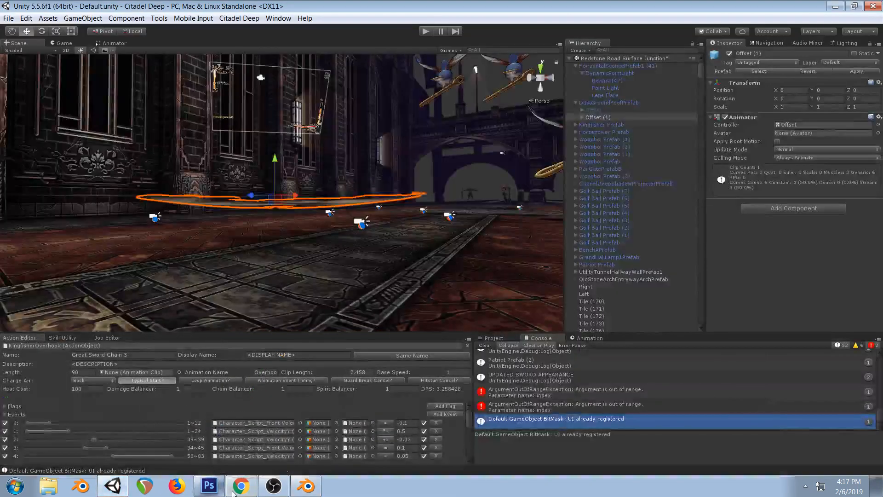
right_drag(380, 151, 376, 216)
key(e)
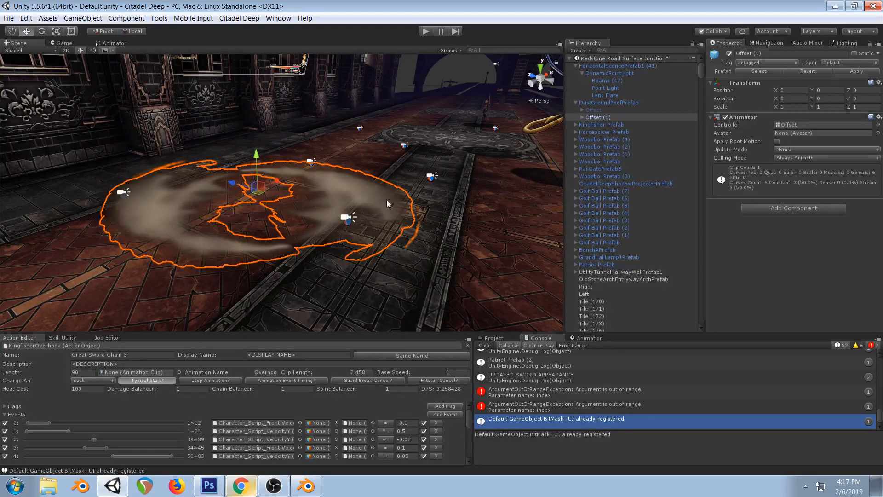
Look over the Offset (1) animator graph, the dust in the Game view and the project assets, and return to the Scene view
click(115, 43)
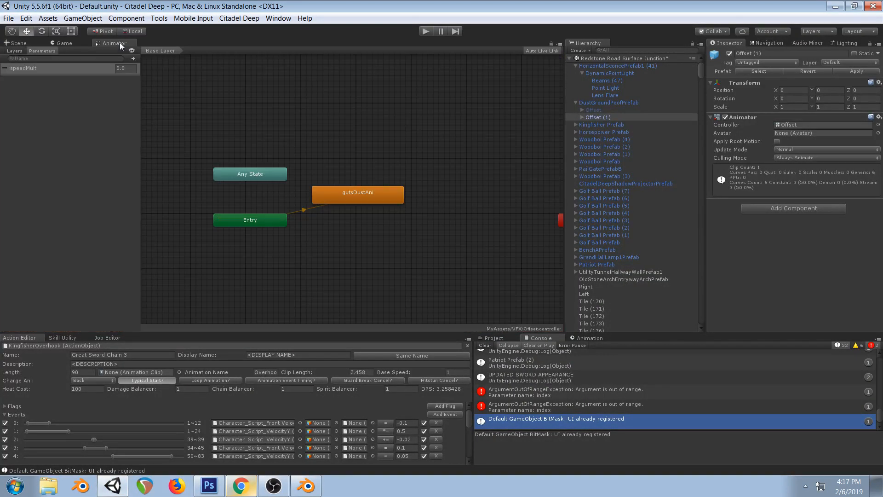
click(58, 42)
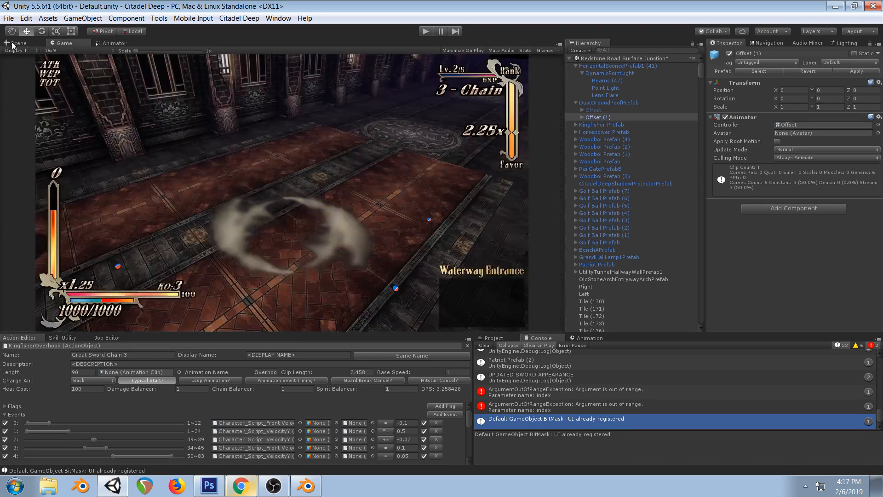
click(503, 342)
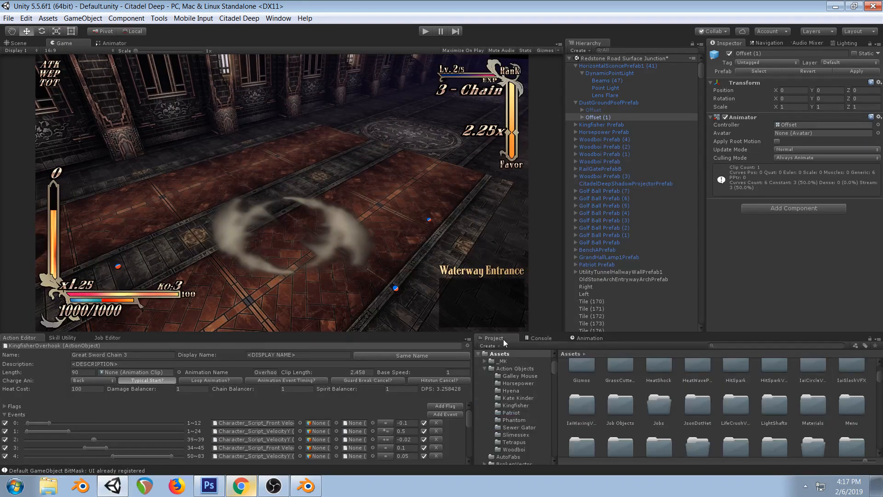
click(110, 44)
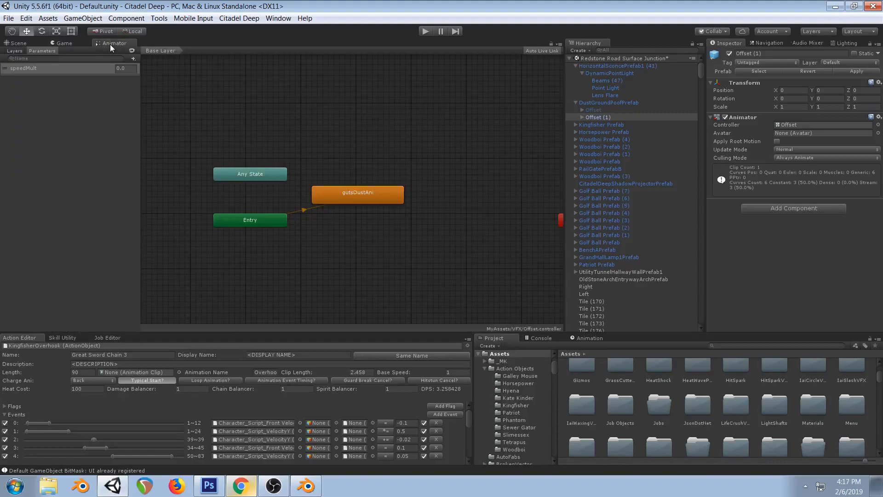
click(14, 42)
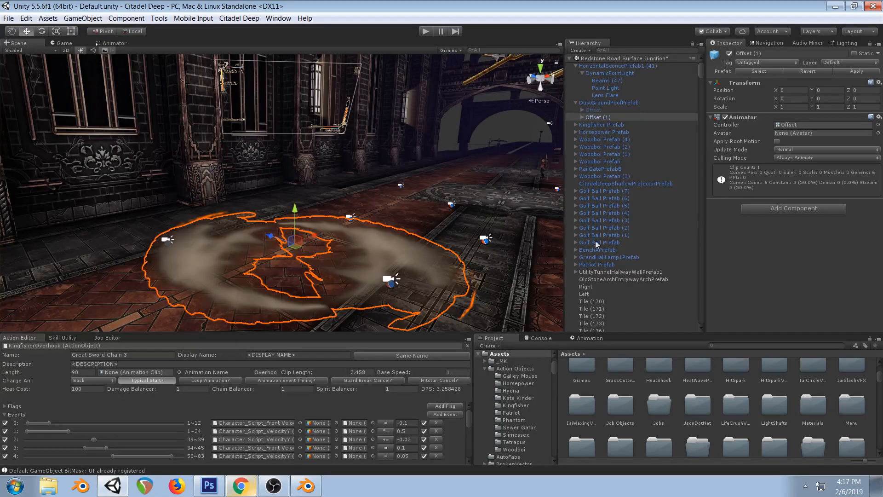
Scrub the gutsDustAni animation to frame 4, deselect the dust object and examine the effect from above in the Scene view
click(575, 338)
drag(663, 345, 691, 371)
right_drag(388, 226, 401, 276)
middle_drag(347, 200, 359, 226)
right_drag(359, 226, 341, 75)
click(429, 117)
right_drag(430, 118, 397, 222)
middle_drag(411, 159, 407, 189)
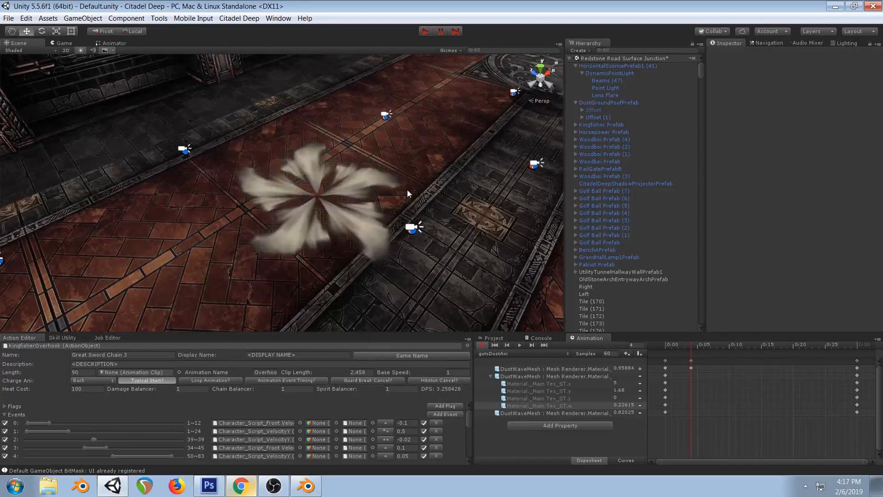
scroll(407, 190, up, 1)
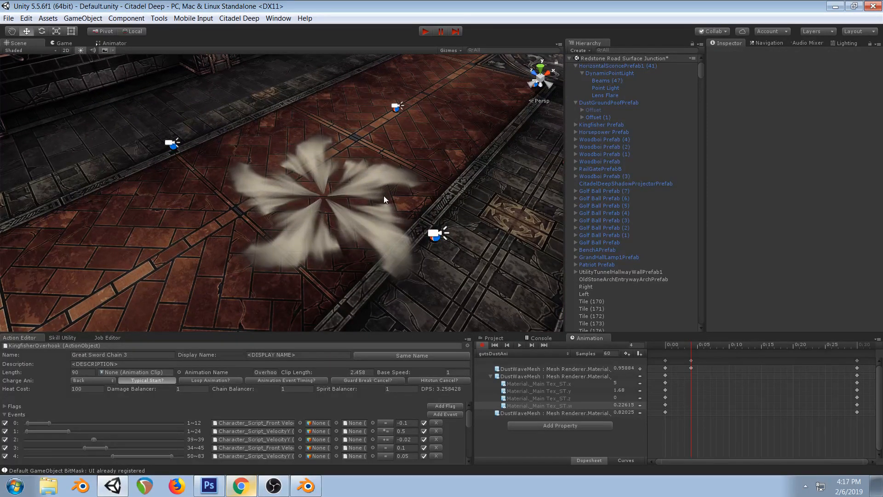
Scrub the gutsDustAni timeline repeatedly from its start, play the animation and turn off keyframe recording mode
drag(663, 348, 767, 349)
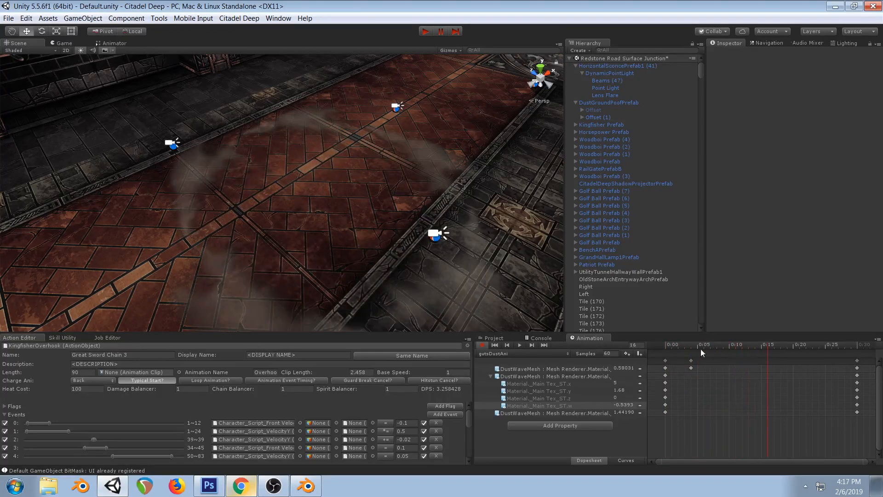
drag(665, 346, 779, 332)
click(521, 346)
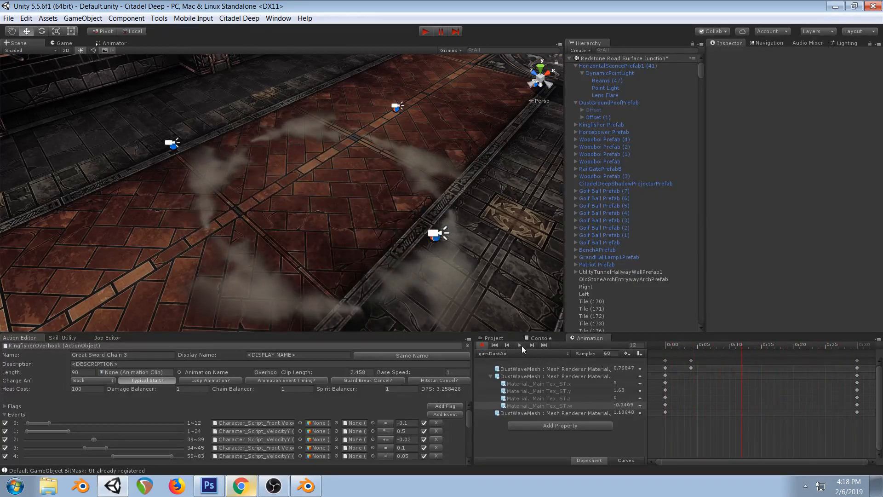
click(482, 345)
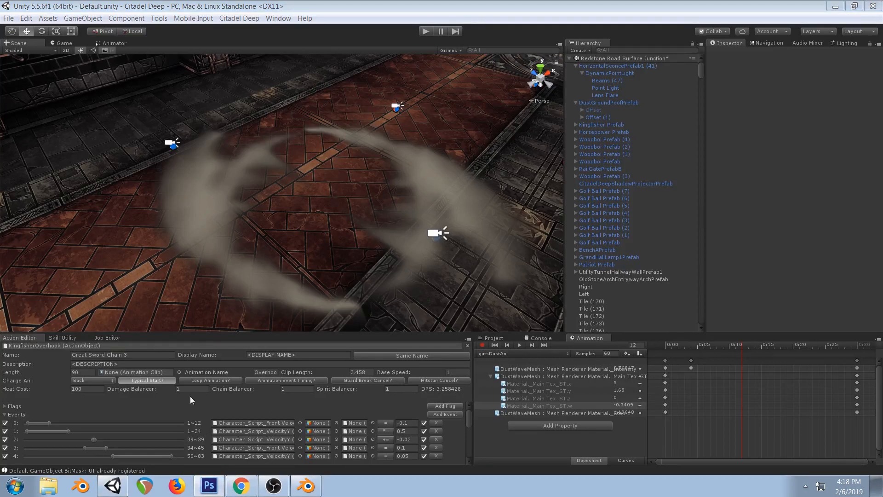
Switch to poofDustTex.psd in Photoshop, hide Layer 3 copy 9 and add a new empty layer named Layer 1
click(210, 486)
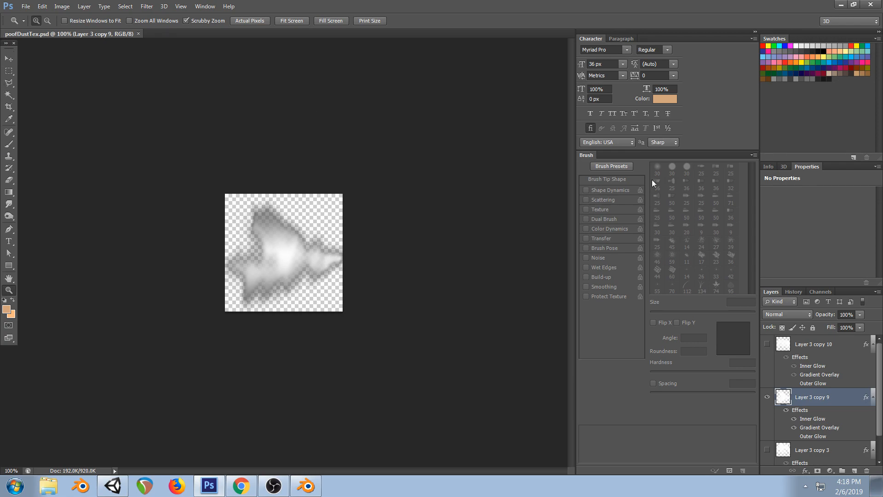
click(767, 397)
key(ctrl+shift+n)
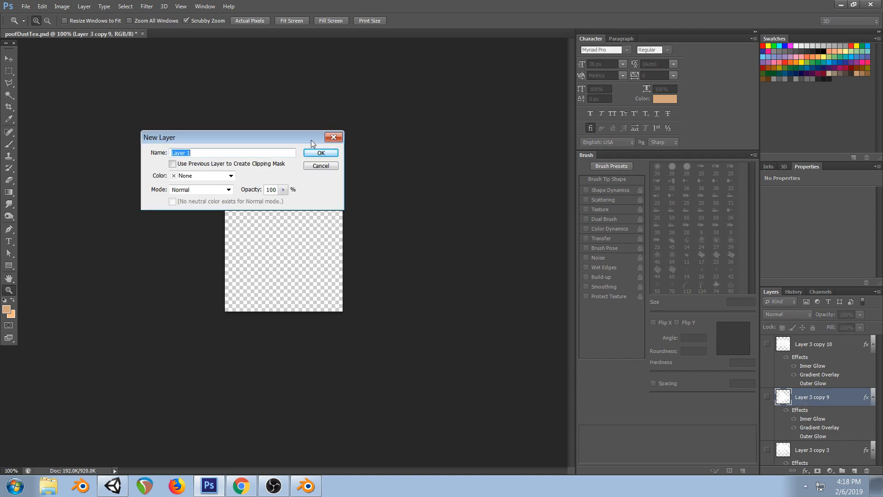
click(329, 149)
Choose the Rectangle tool and set the foreground color to black, 000000
click(8, 267)
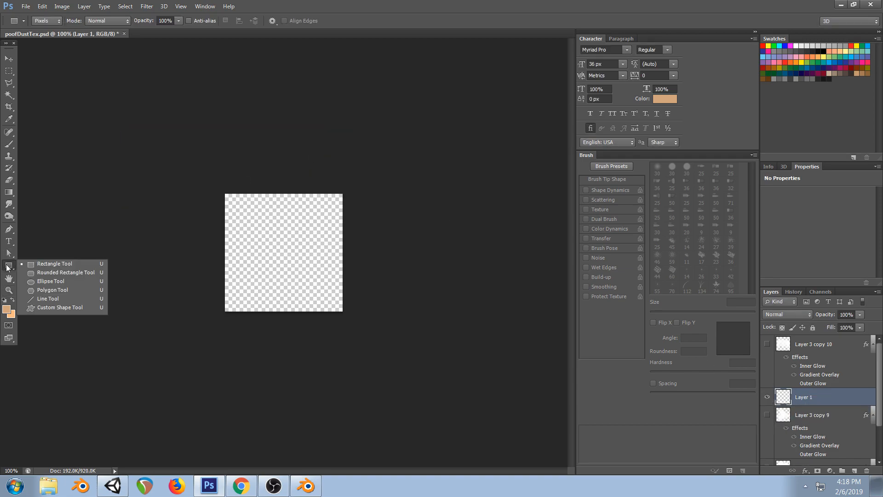
click(46, 264)
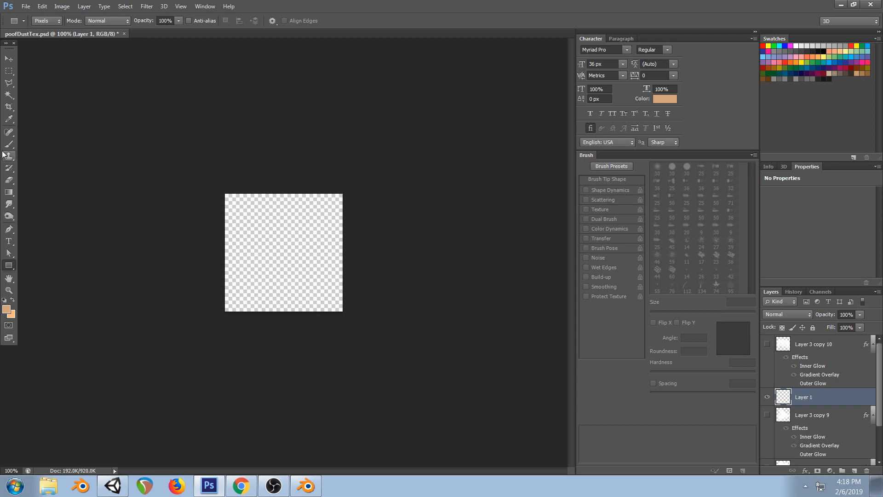
click(6, 311)
drag(496, 343, 466, 378)
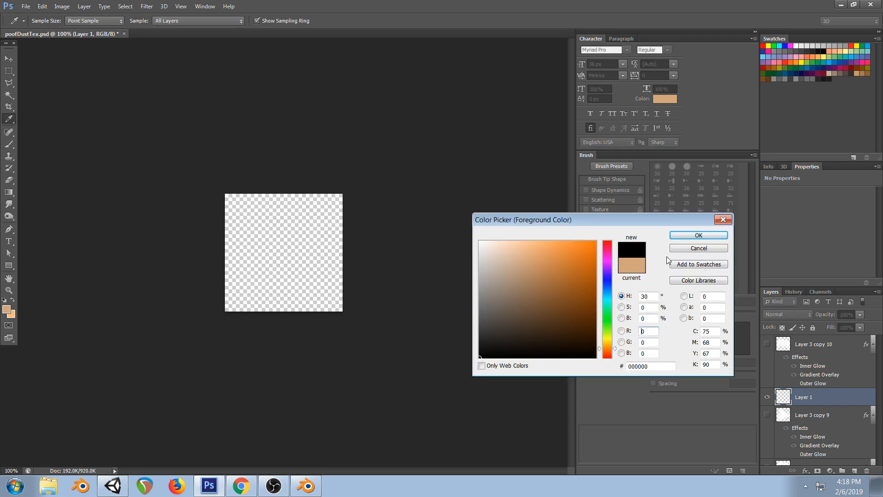
click(676, 235)
Paint a solid black crescent arch on Layer 1 using a 15 px round brush with 100% hardness
click(8, 145)
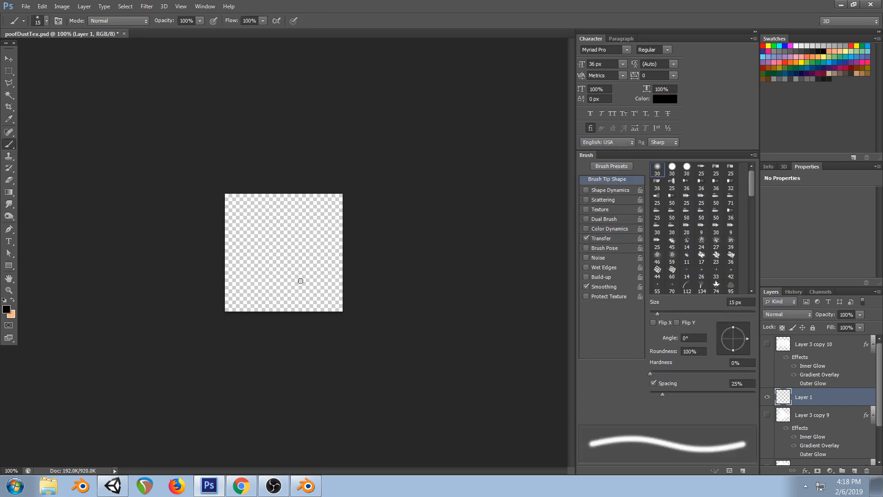
right_click(249, 294)
double_click(279, 362)
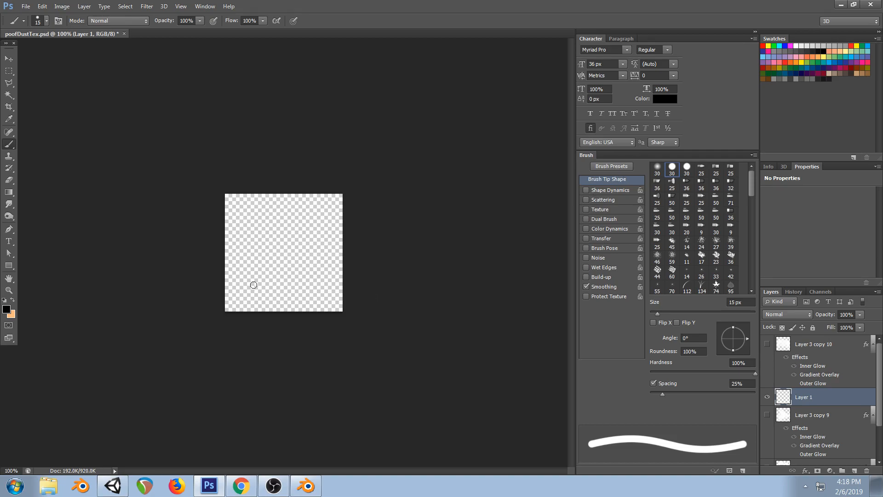
drag(281, 223, 313, 272)
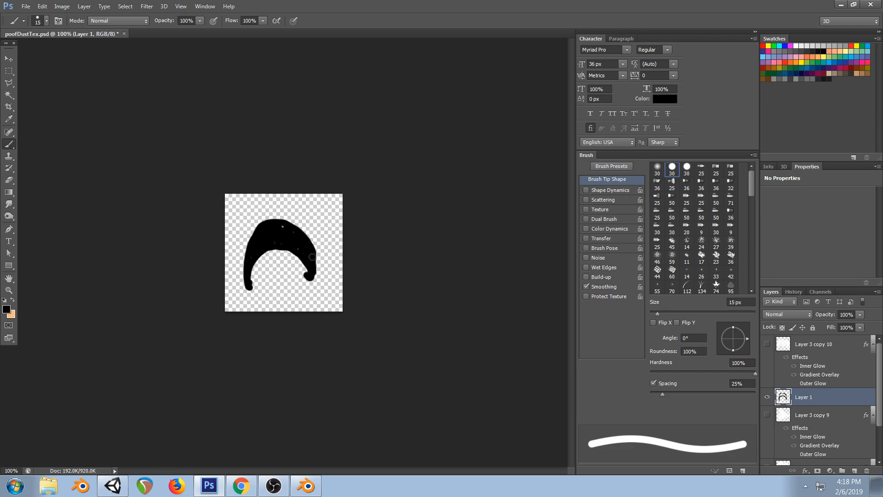
Try to transform the crescent to 64.60% width and 115.12% height with a -46.05° rotation
key(ctrl+t)
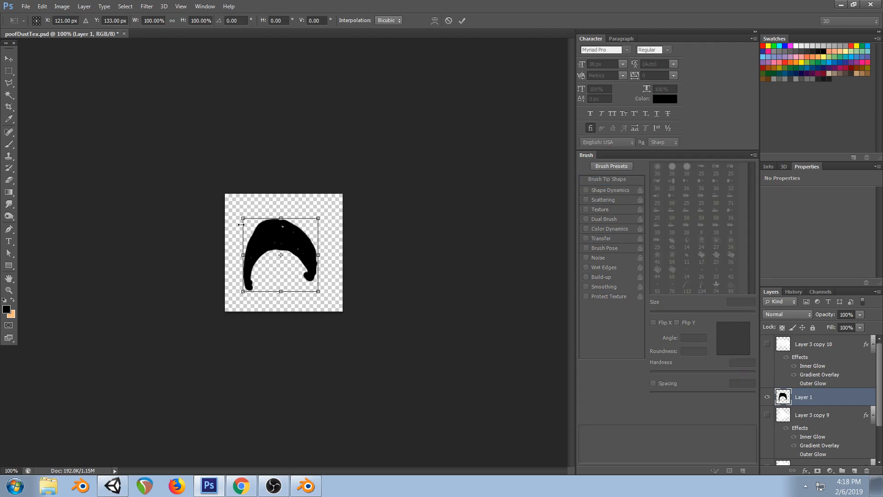
drag(243, 254, 271, 255)
mouse_move(294, 217)
mouse_down()
mouse_move(294, 194)
mouse_move(294, 207)
mouse_up()
drag(325, 291, 345, 256)
click(4, 62)
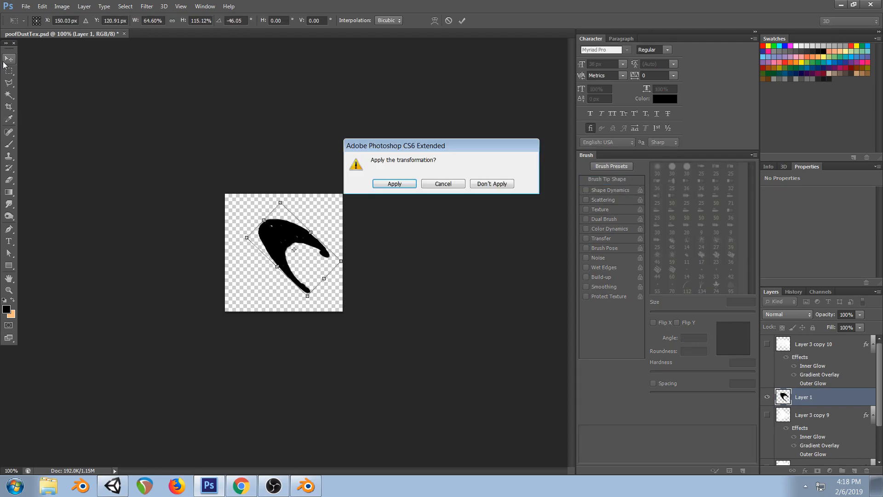
click(490, 185)
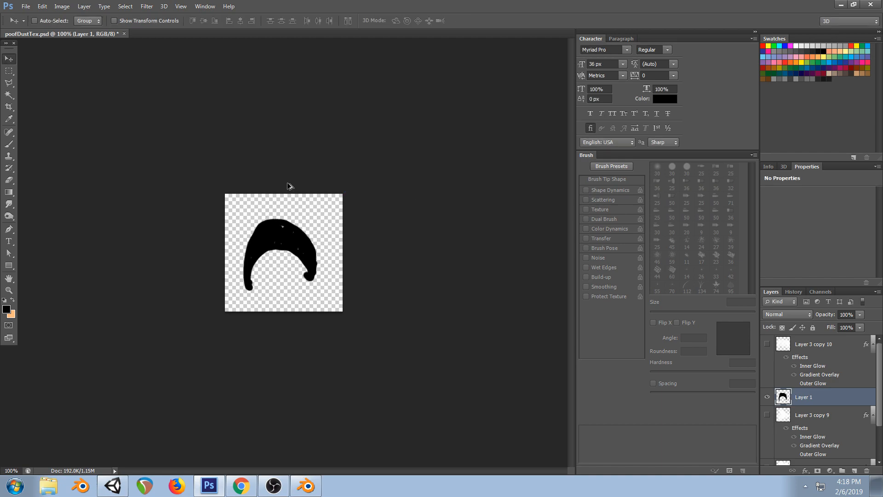
Rotate the crescent on Layer 1 by -30° and apply the transformation
key(ctrl+t)
drag(327, 299, 350, 271)
click(9, 59)
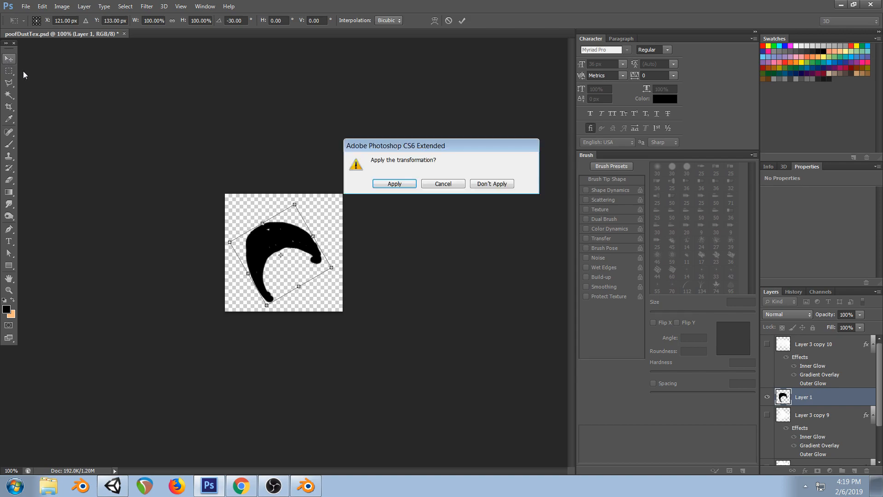
click(389, 182)
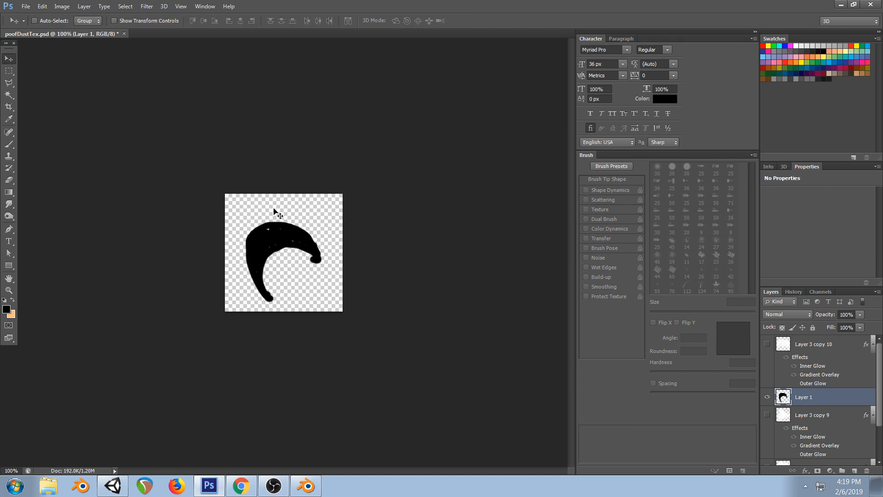
Try to transform the crescent to 37.24% width and 120.05% height with a 58.40° rotation
key(ctrl+t)
drag(284, 220, 284, 205)
drag(322, 261, 248, 300)
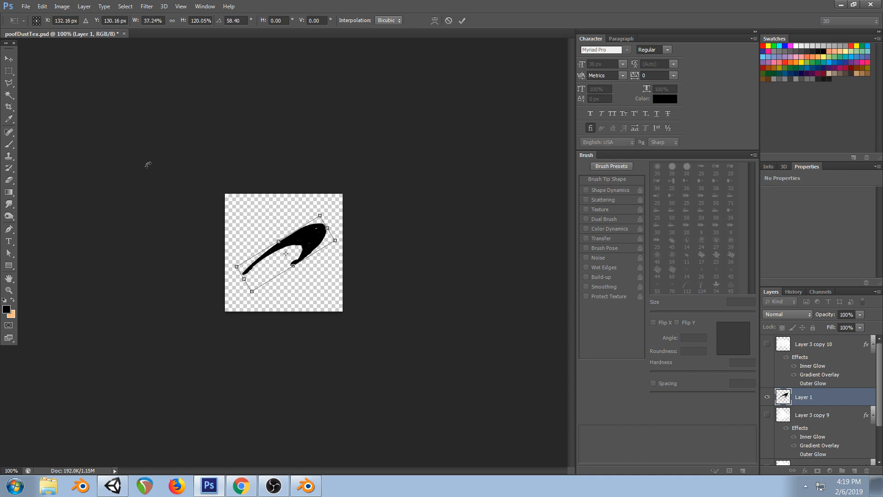
click(9, 59)
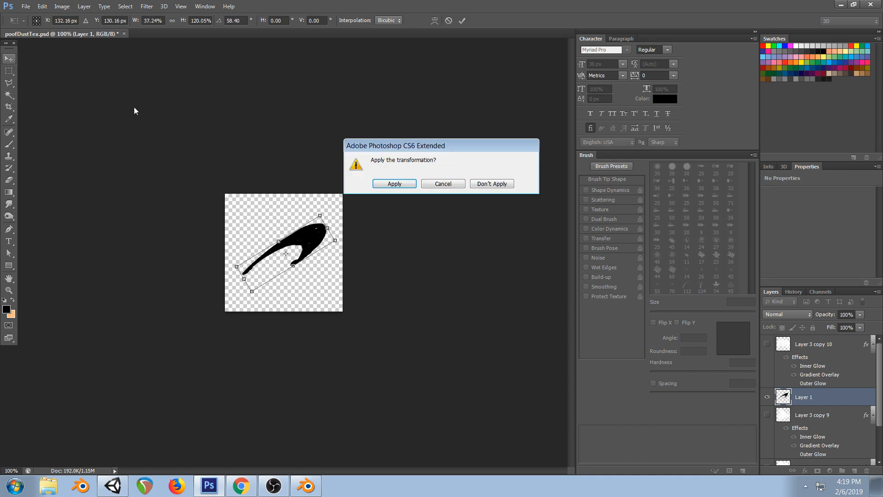
click(487, 185)
Show Layer 3 copy 9 again and delete Layer 1 with the crescent drawing
click(767, 397)
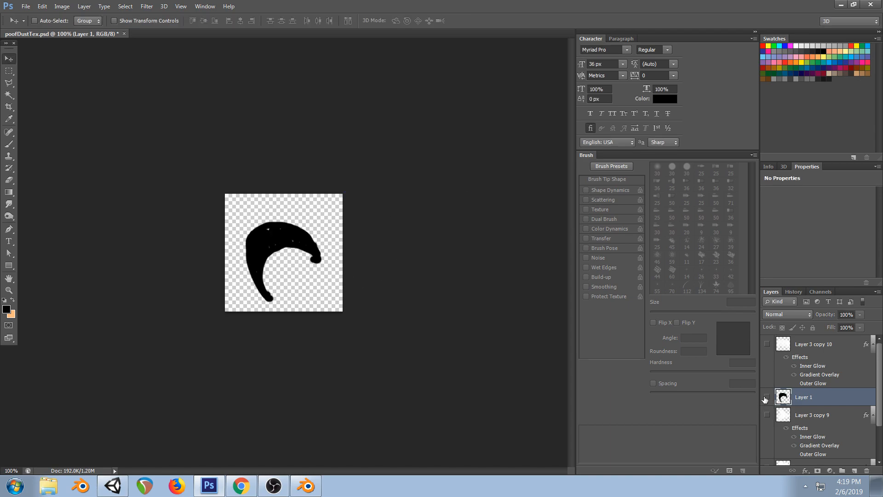
click(766, 415)
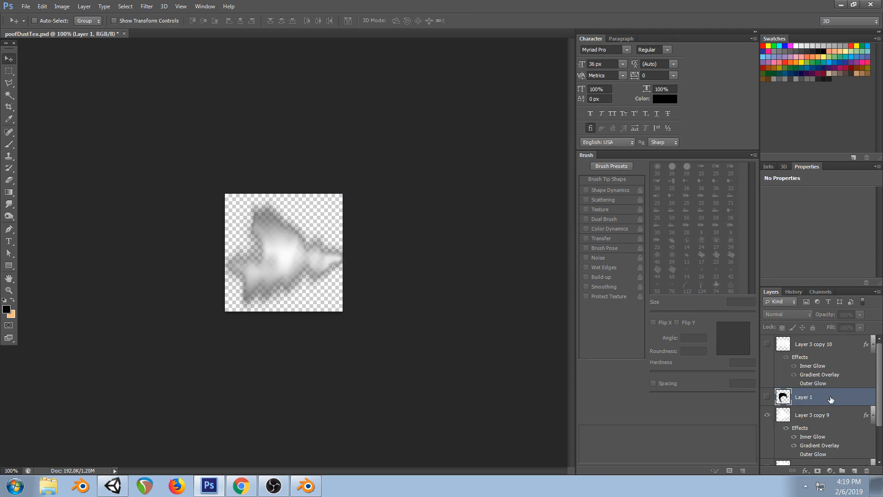
right_click(829, 399)
click(734, 56)
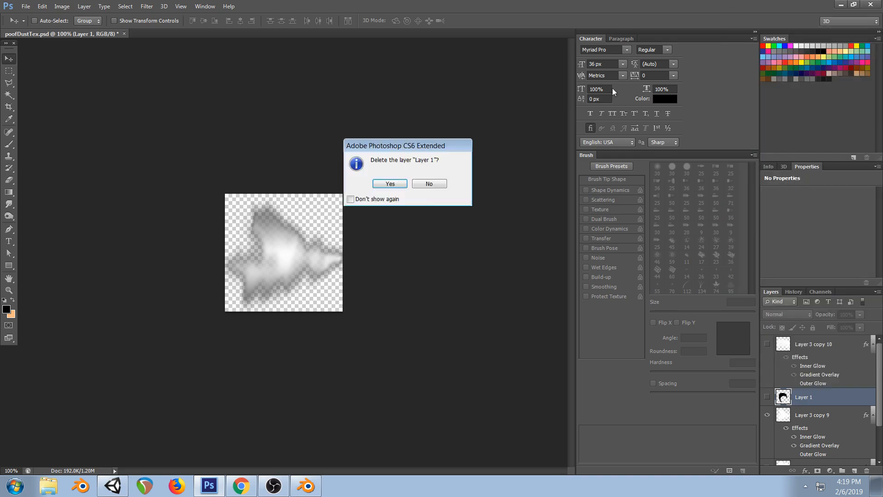
click(390, 183)
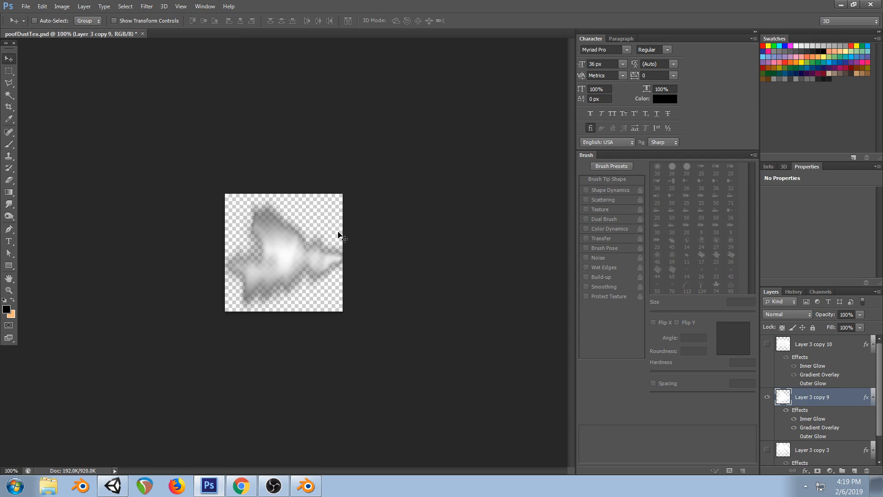
Switch to dustwavemesh.blend in Blender and examine the OblongRing mesh from different angles beside its UV layout
click(234, 486)
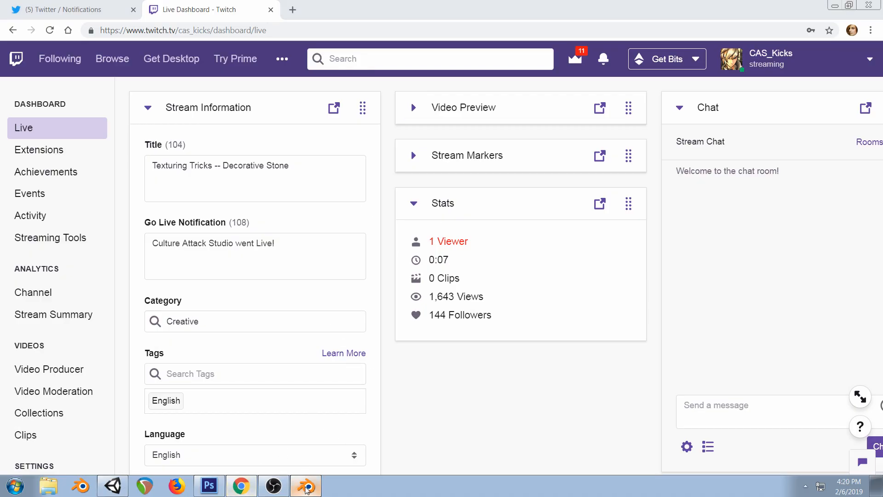
key(alt+Tab)
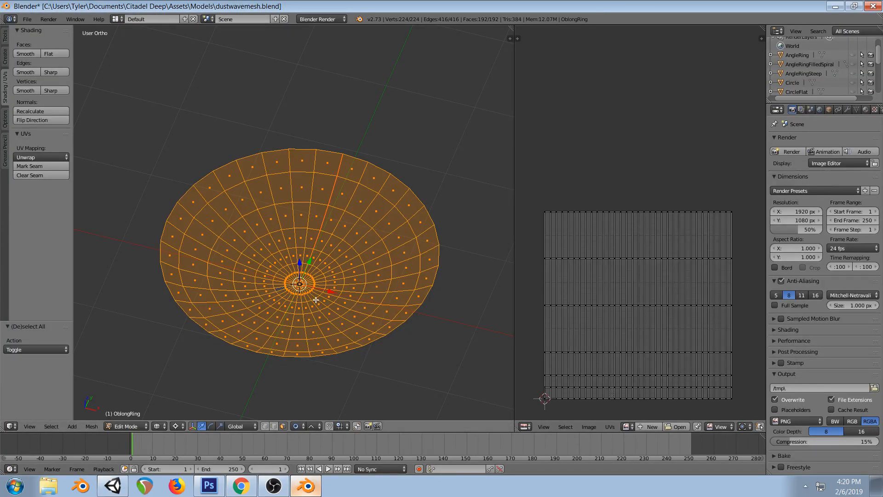
key(KP_1)
middle_drag(326, 205, 341, 267)
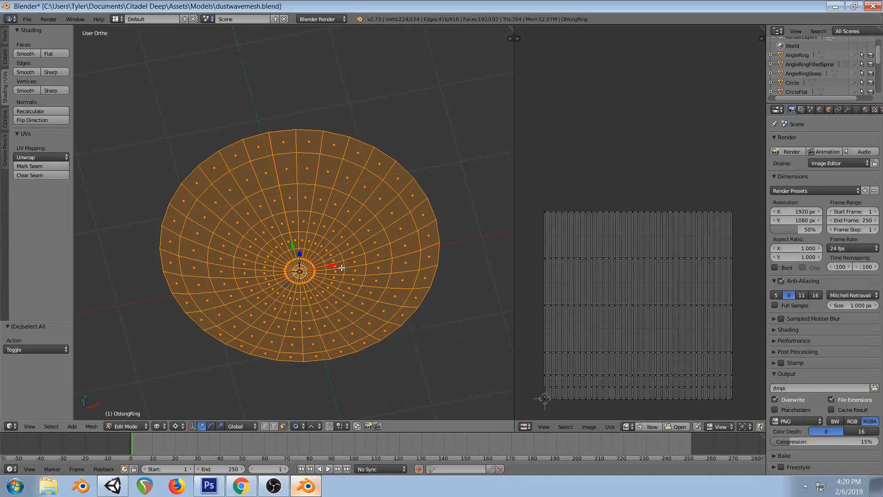
Examine the OblongRing mesh from above and at an angle with its geometry deselected
key(KP_7)
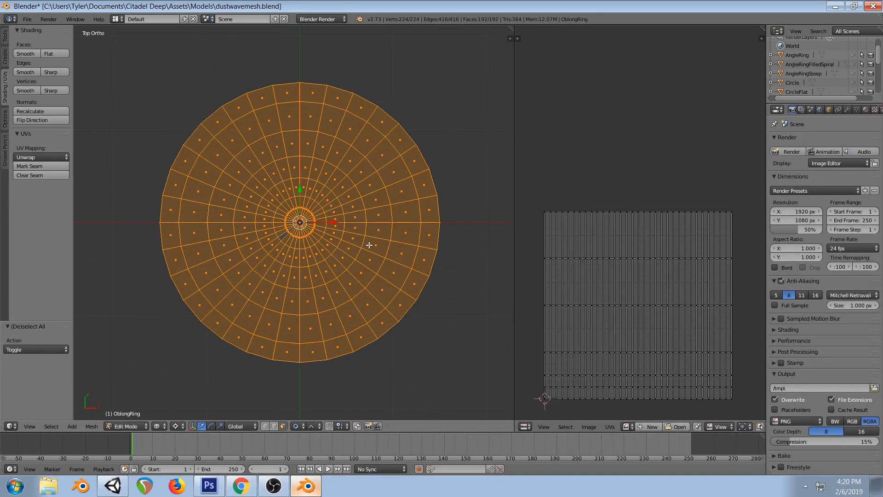
key(a)
key(z)
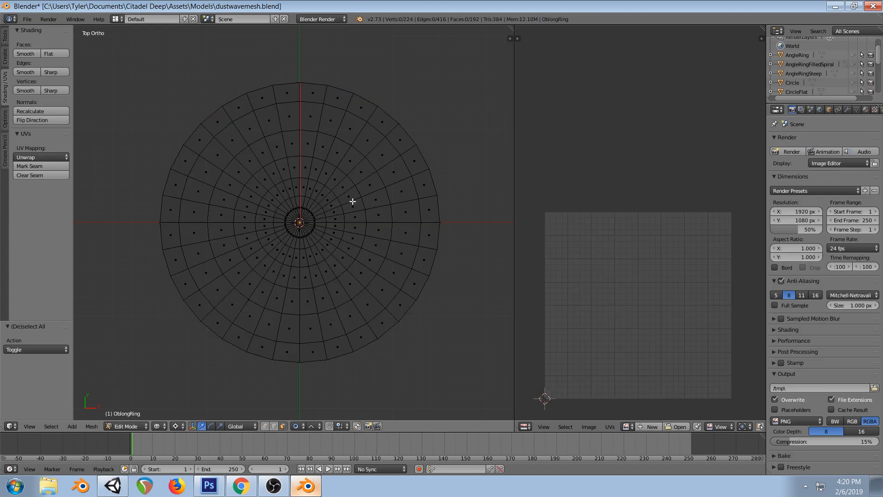
middle_drag(369, 238, 355, 209)
key(z)
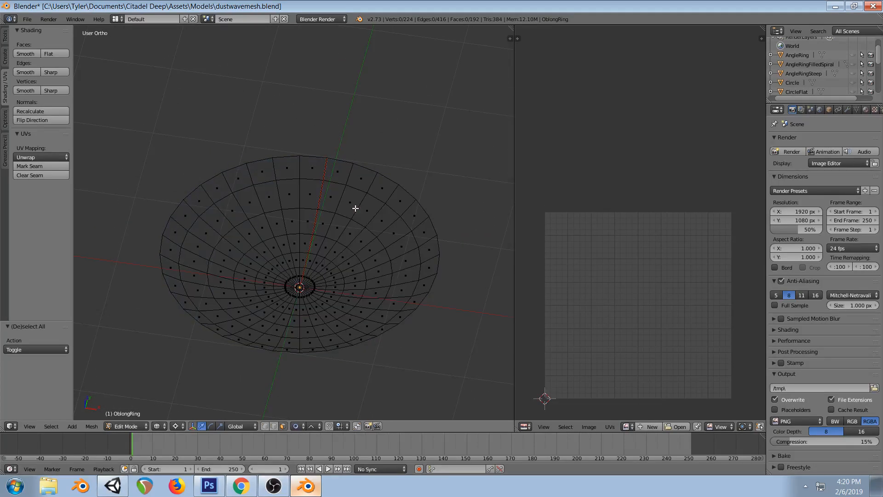
key(KP_7)
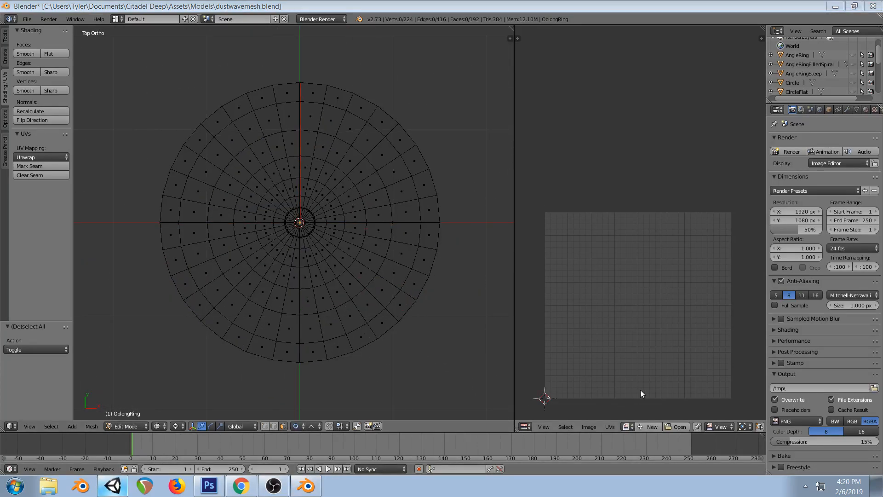
Switch to Unity and scrub the opening frames of the gutsDustAni animation to examine how the dust moves outward
click(113, 485)
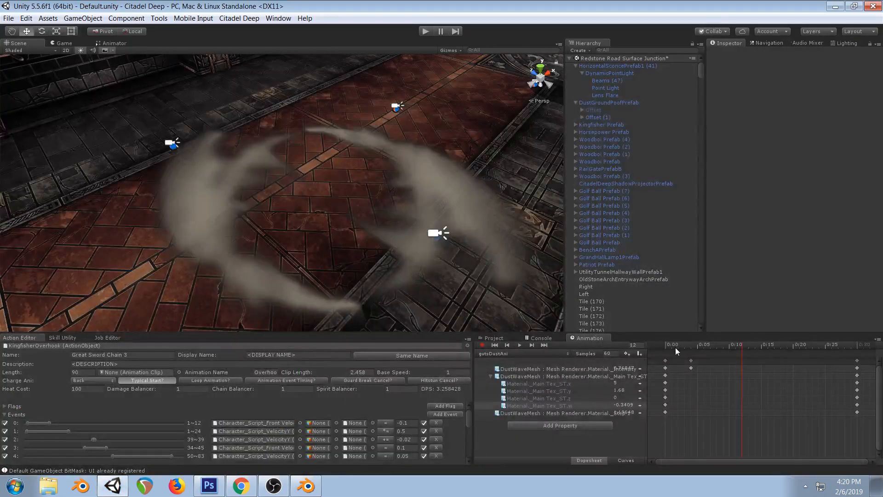
drag(666, 349, 710, 345)
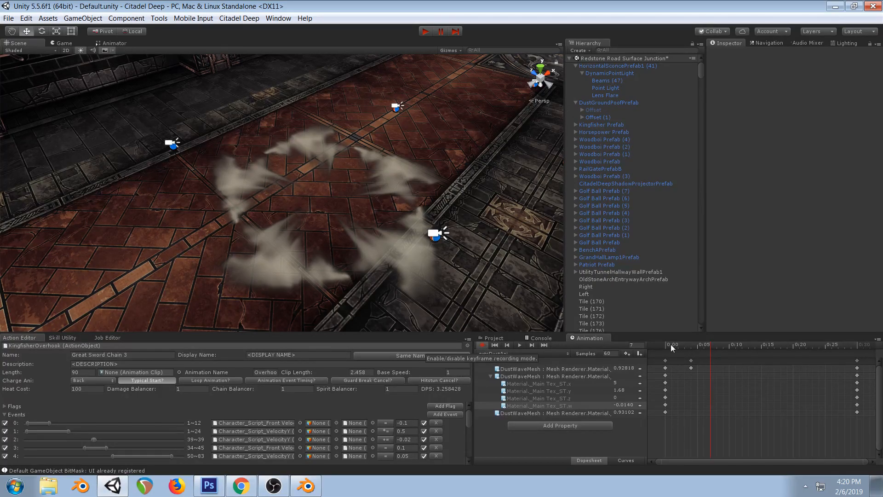
drag(666, 342, 693, 363)
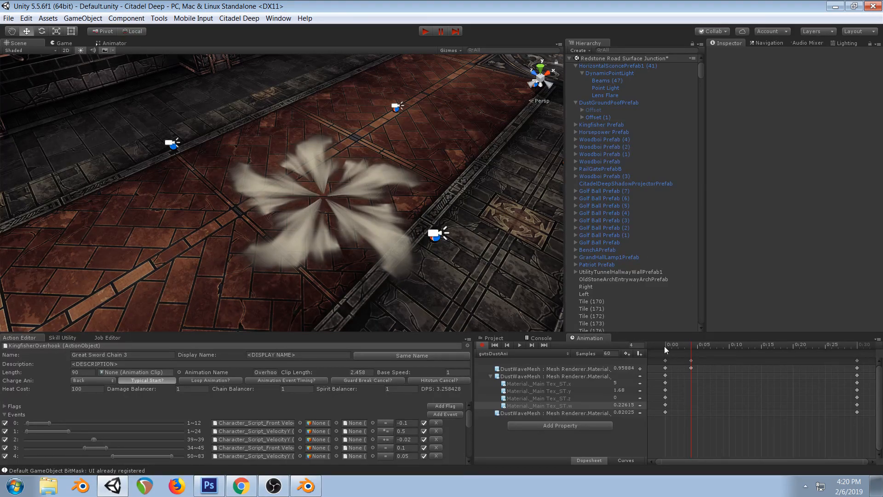
drag(664, 346, 700, 351)
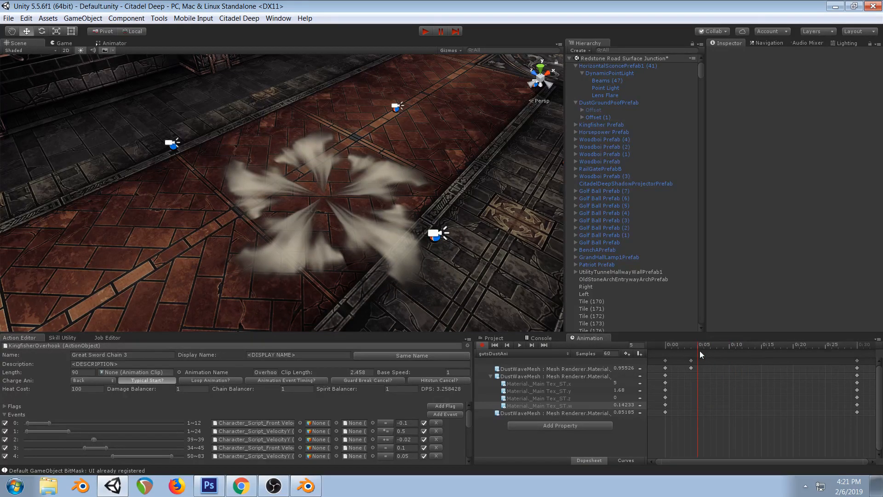
mouse_move(700, 351)
mouse_down()
mouse_move(670, 359)
mouse_move(691, 353)
mouse_up()
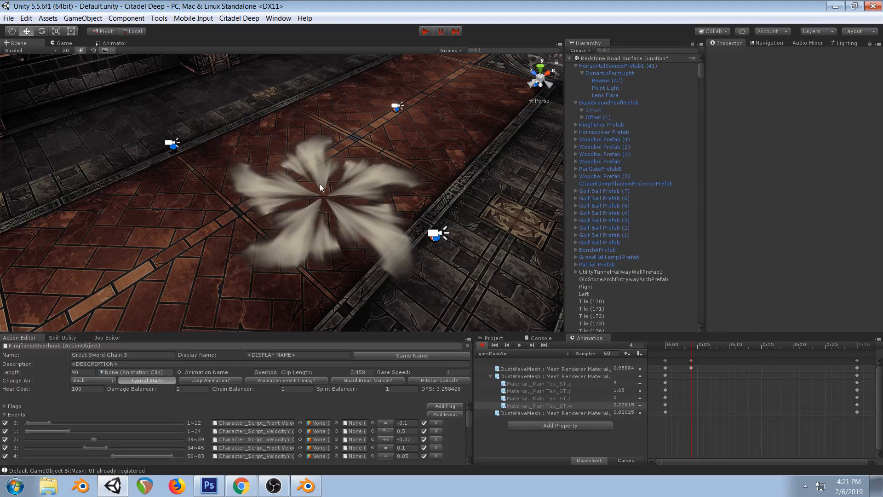
Switch to Blender and examine the OblongRing mesh from the front and above, in solid and wireframe shading
click(306, 485)
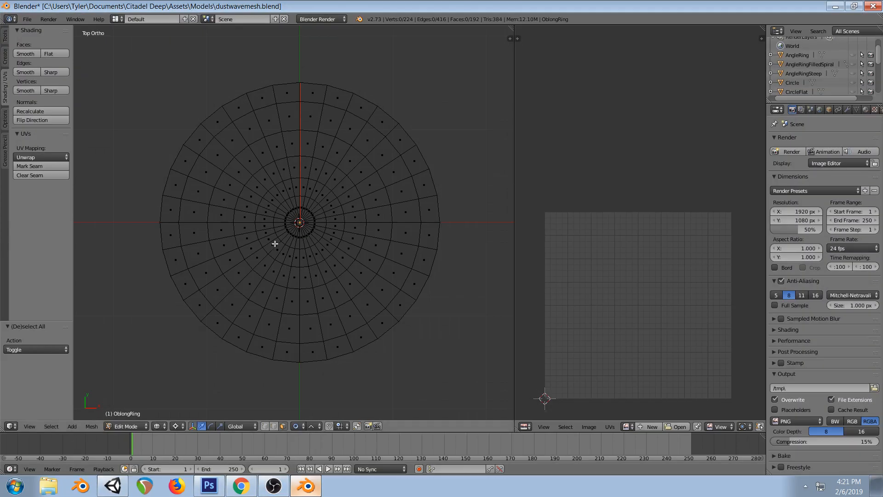
key(KP_1)
key(a)
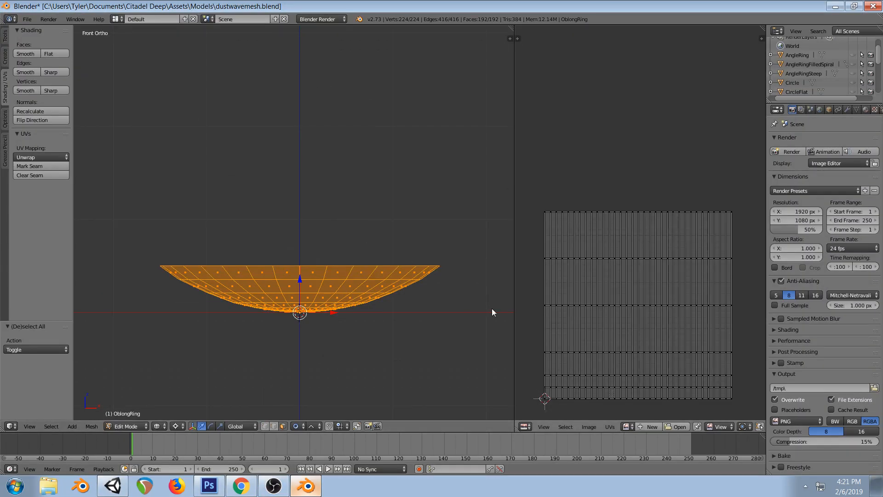
key(KP_7)
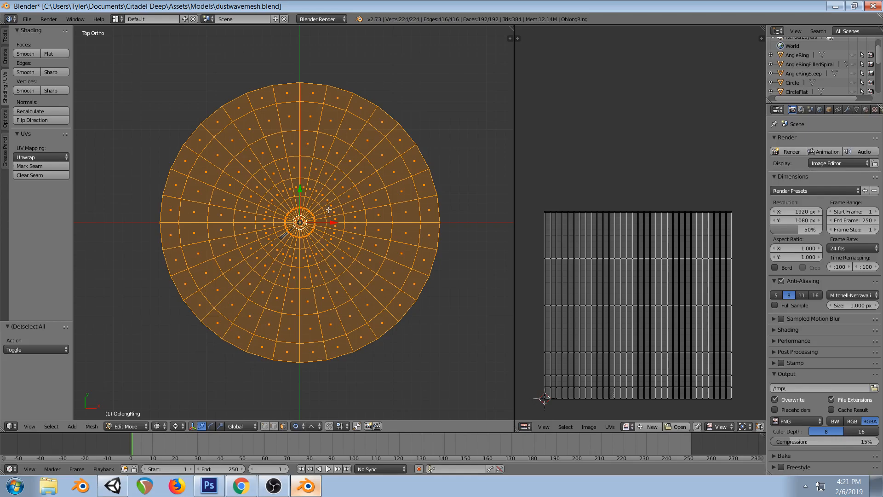
scroll(327, 212, up, 4)
scroll(330, 230, down, 3)
key(z)
key(a)
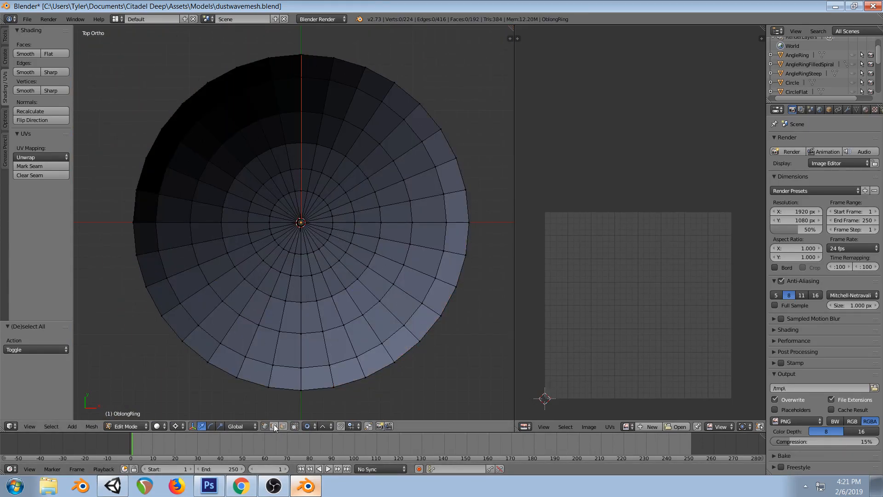
key(a)
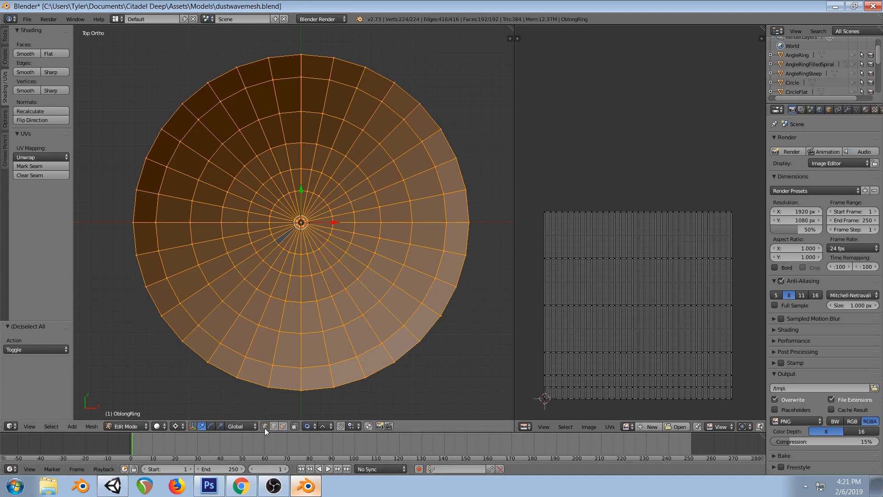
key(a)
key(z)
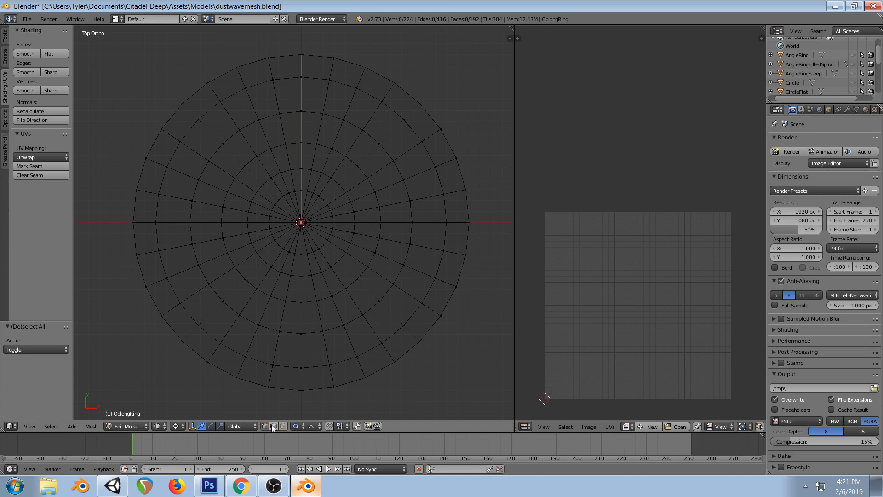
Switch to face selection and select individual faces near the ring's center to compare them with the UV layout
click(283, 426)
click(304, 241)
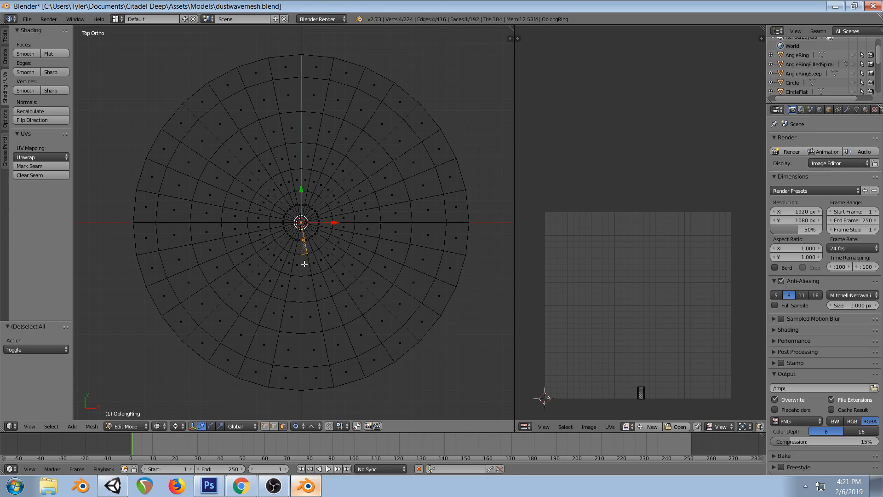
click(304, 264)
right_click(309, 288)
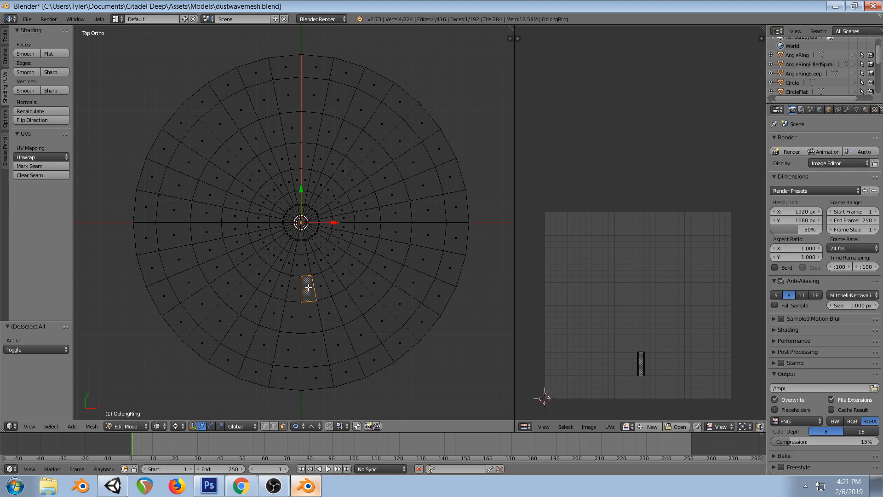
right_click(304, 242)
Select single faces along one wedge from the center to the rim, checking each one's UV position, and reselect the innermost face
middle_drag(631, 295, 641, 193)
scroll(659, 226, up, 1)
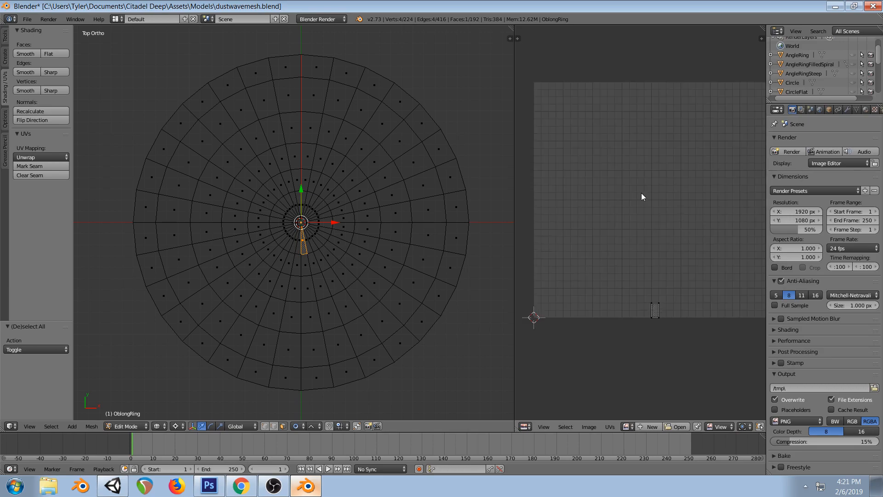
middle_drag(659, 225, 653, 238)
right_click(306, 263)
right_click(312, 288)
right_click(311, 316)
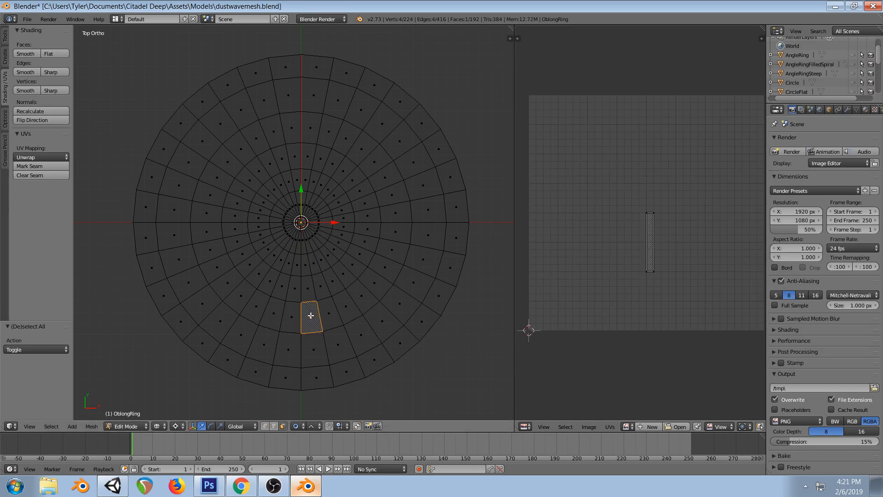
right_click(315, 355)
key(ctrl+z)
right_click(316, 376)
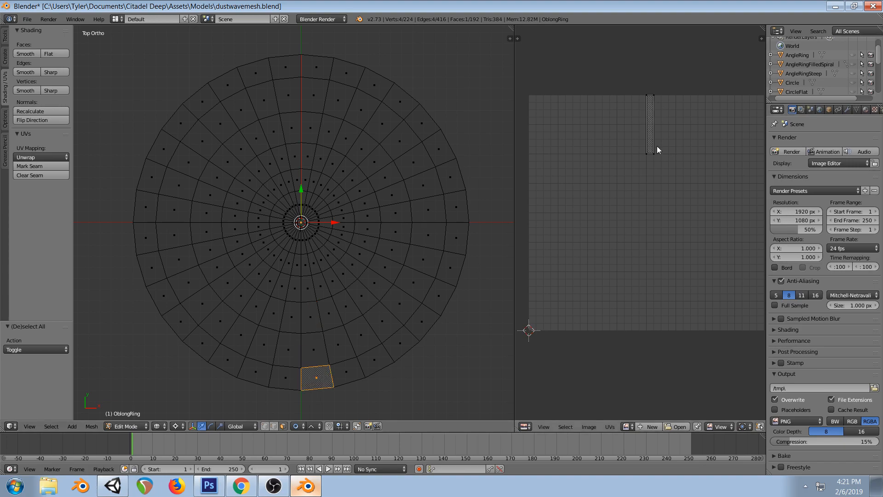
right_click(303, 245)
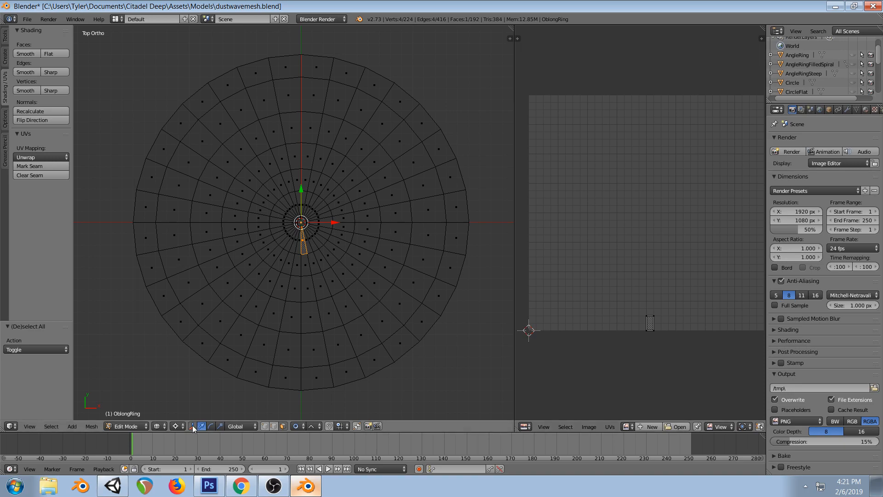
Switch to Unity and replay the start of the dust animation by scrubbing its first few frames
click(115, 486)
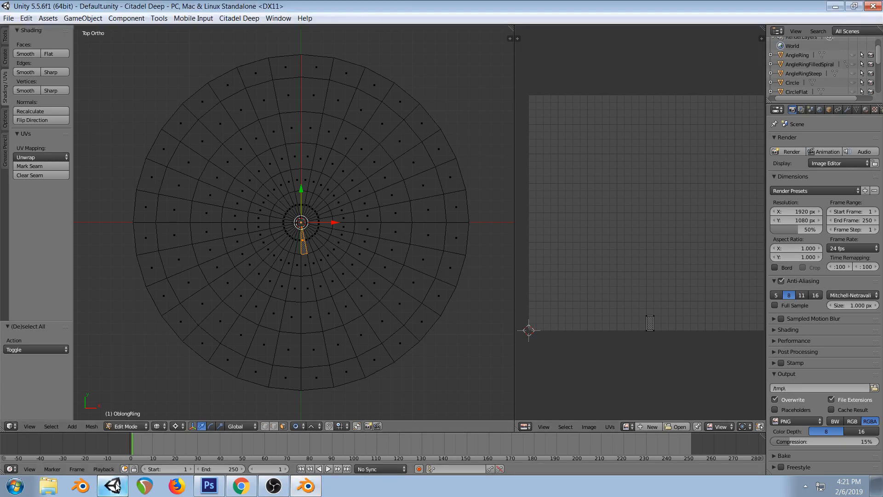
drag(665, 345, 697, 349)
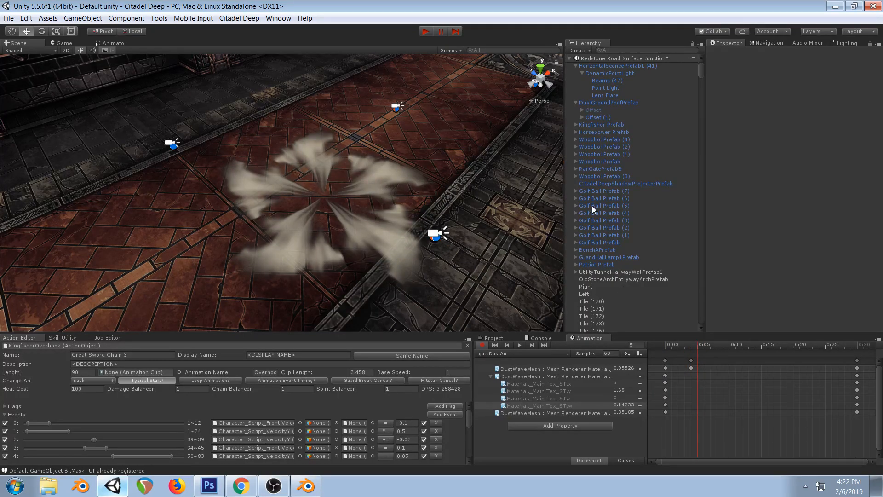
drag(666, 346, 702, 360)
Switch to Blender, deselect the face and examine the ring's bowl shape from the front and at an angle
click(306, 486)
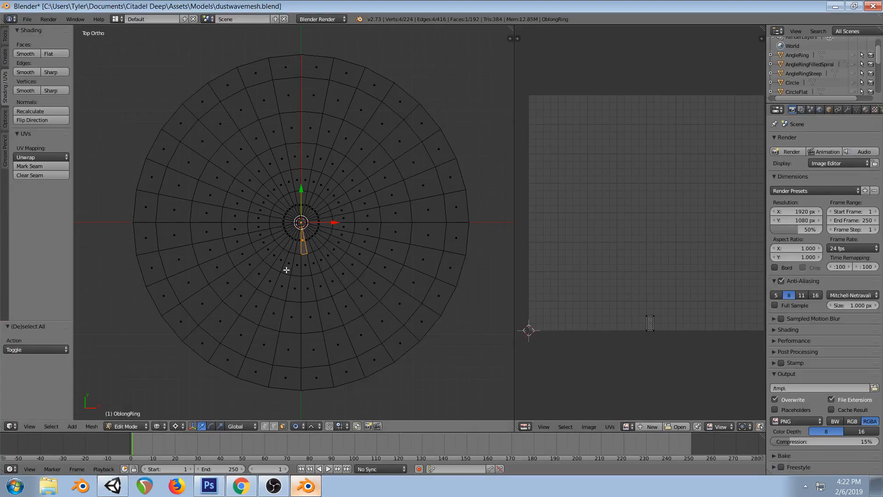
key(a)
key(KP_1)
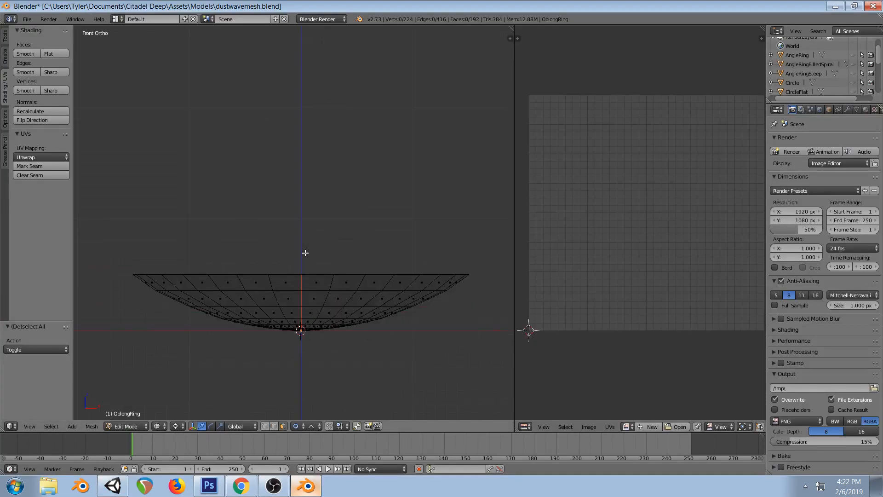
middle_drag(361, 186, 371, 256)
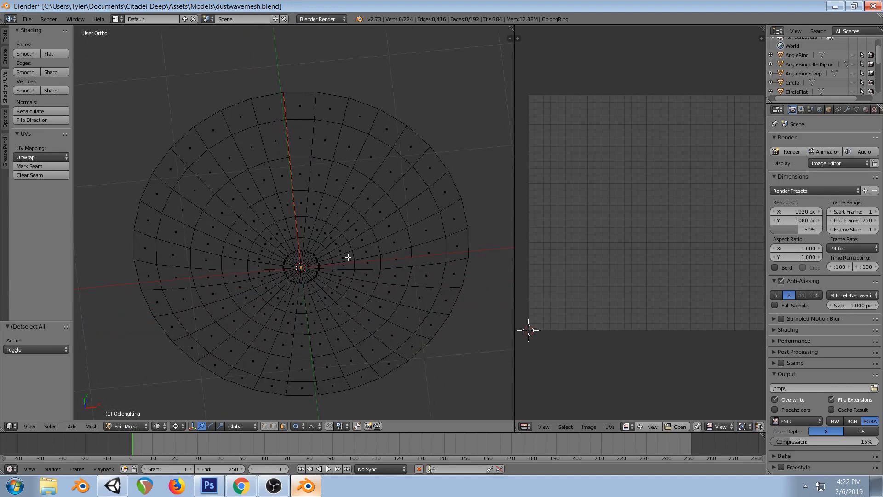
Try to add a 32-vertex cylinder to the ring mesh and raise it 0.9 along Z, and undo both changes
key(KP_1)
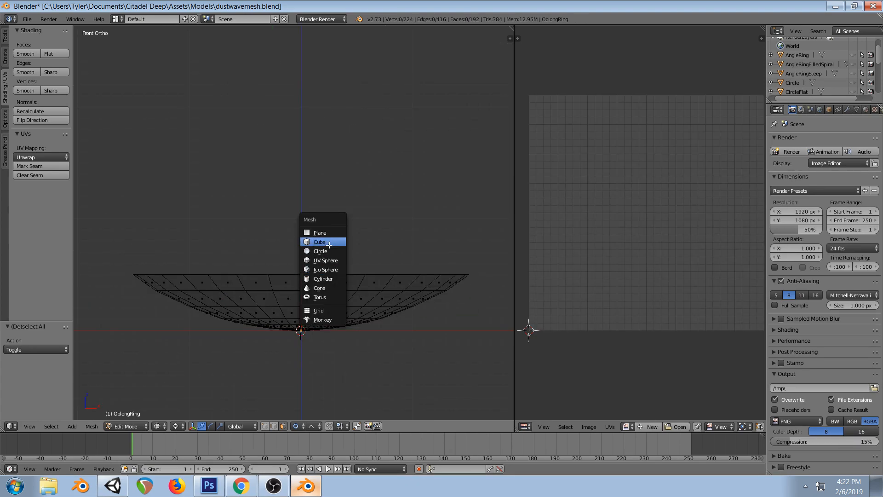
click(333, 276)
key(g)
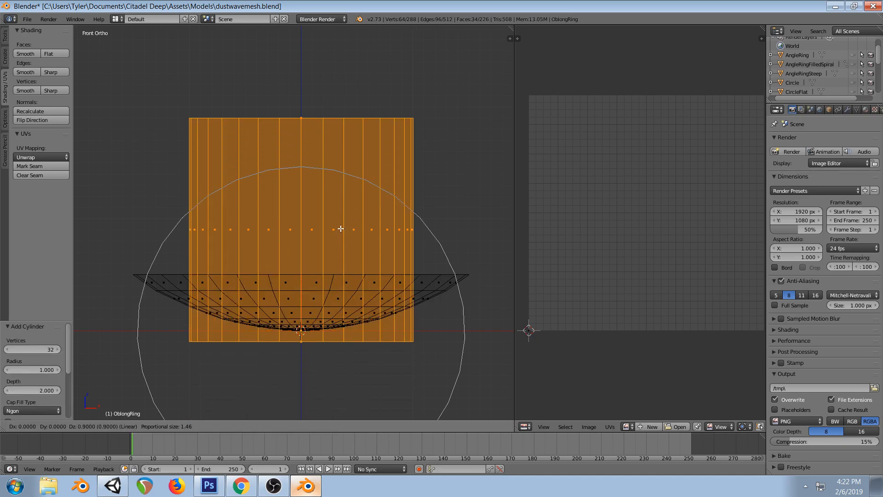
click(340, 227)
key(ctrl+z)
key(ctrl+z)
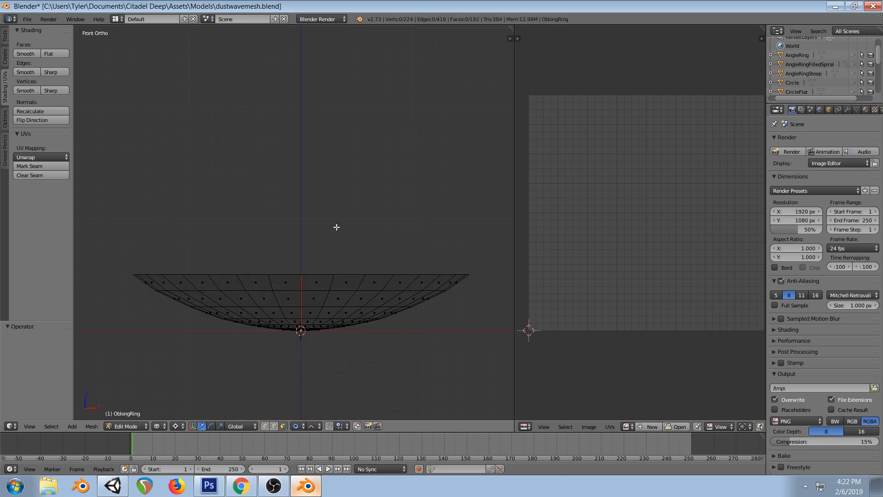
Snap the 3D cursor to the center of the scene
key(shift+s)
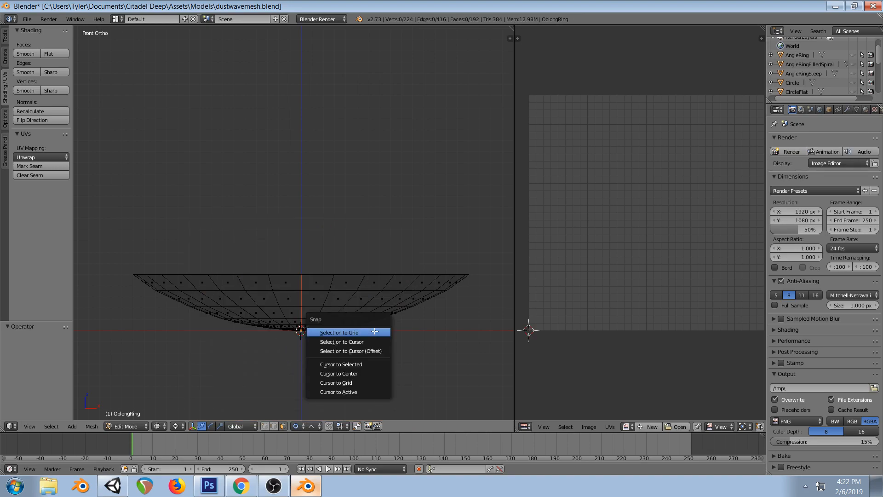
click(357, 374)
middle_drag(359, 322, 362, 264)
scroll(345, 281, down, 6)
scroll(341, 285, up, 3)
scroll(312, 215, down, 3)
Duplicate the OblongRing object in Object Mode and place the copy above and to the side of the original
key(Tab)
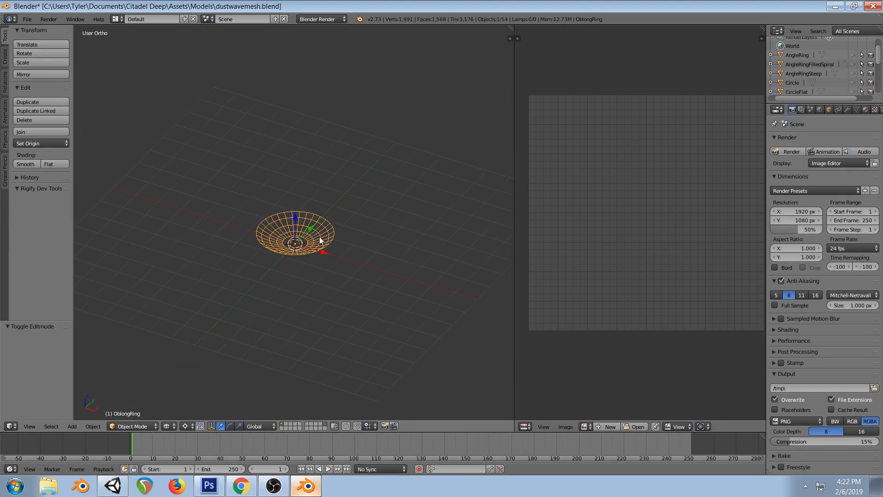
key(KP_1)
key(shift+d)
ctrl+click(440, 173)
shift+middle_drag(389, 259, 343, 287)
Select all geometry of the duplicated ring in Edit Mode and snap the 3D cursor to the center
key(Tab)
middle_drag(415, 230, 395, 235)
key(a)
key(KP_Decimal)
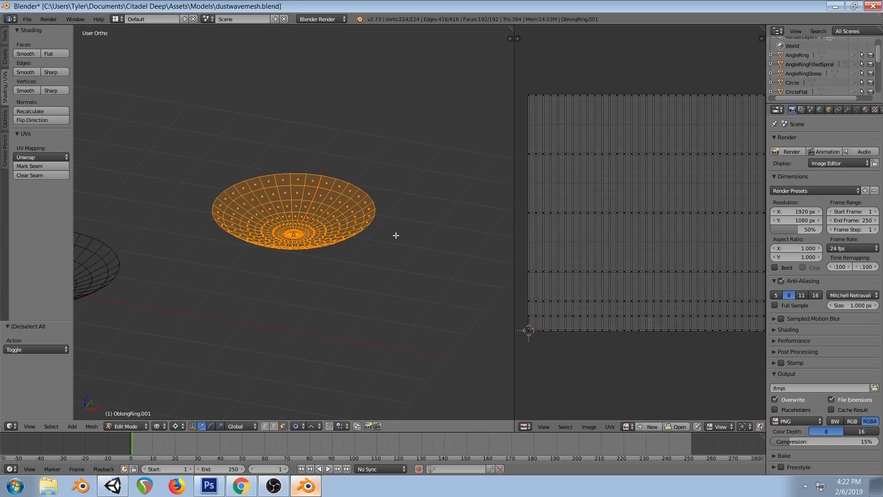
key(shift+s)
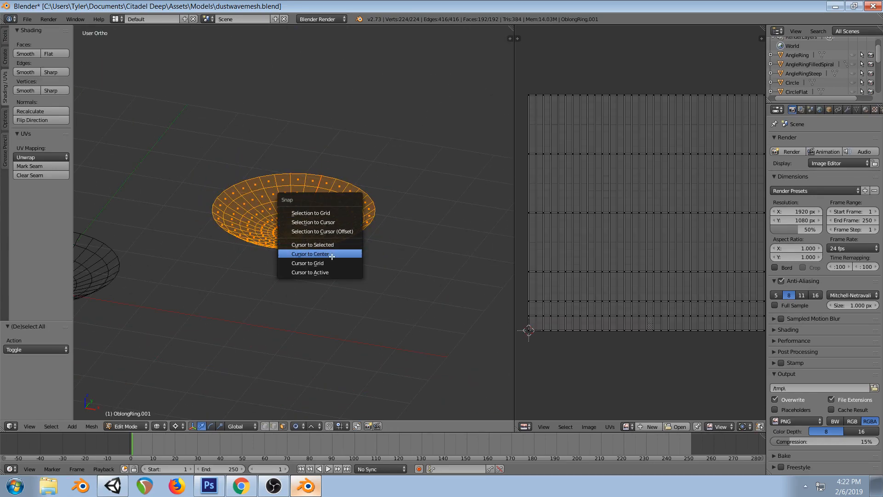
click(318, 253)
shift+middle_drag(235, 286, 296, 302)
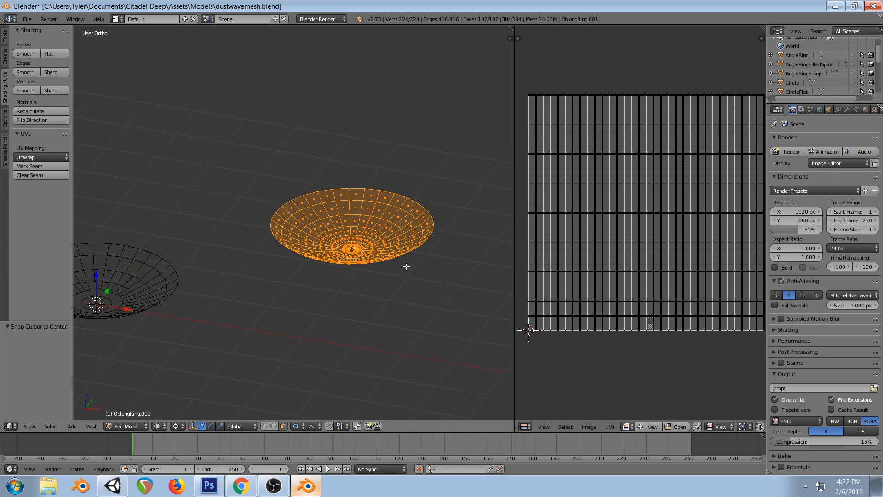
Return to Object Mode and snap the 3D cursor to the duplicated ring
key(Tab)
key(shift+s)
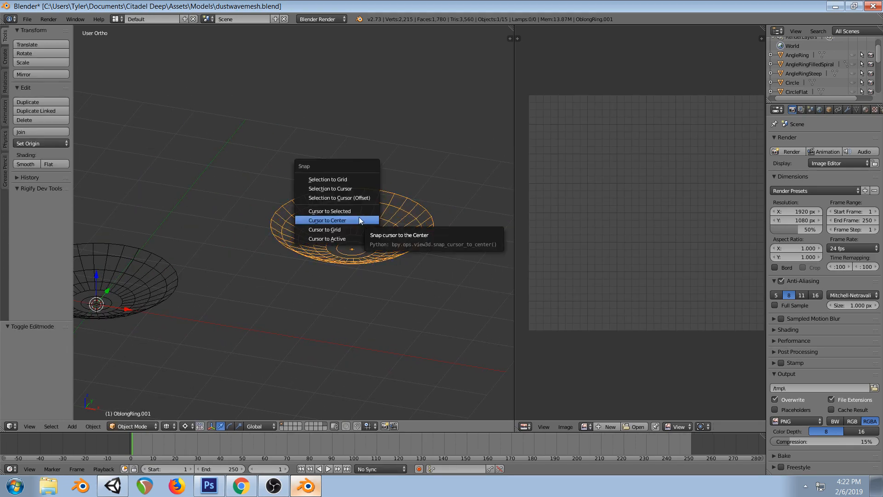
click(357, 211)
key(shift+a)
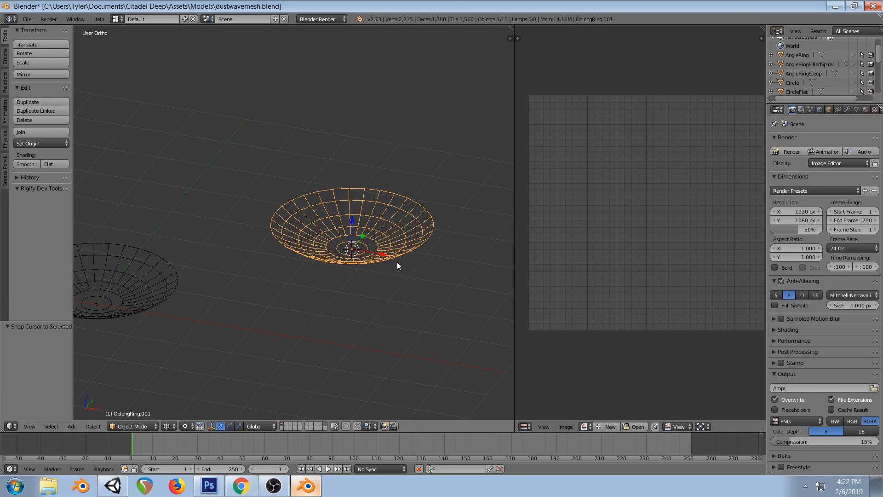
Delete the duplicated ring and select the original OblongRing object in front view
key(x)
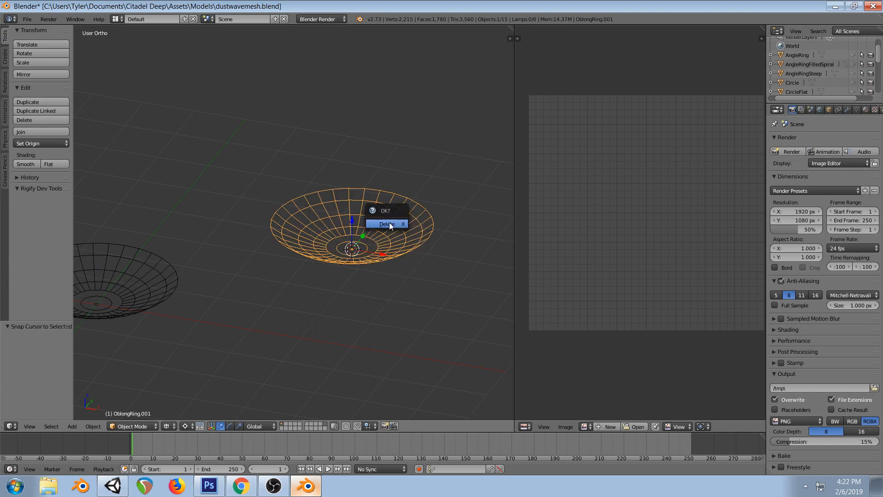
click(389, 223)
key(KP_1)
right_click(132, 340)
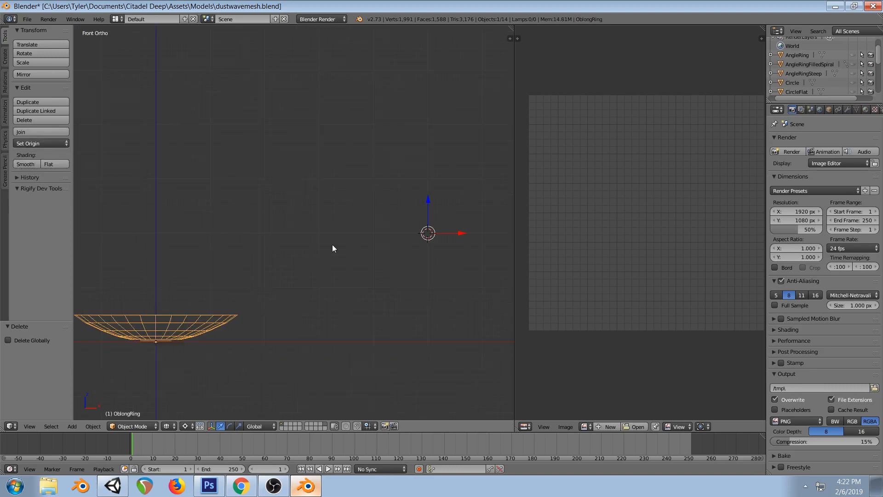
Snap the 3D cursor to the original ring at the origin and select all of the ring's geometry in Edit Mode
shift+middle_drag(231, 272, 377, 223)
key(shift+s)
click(377, 223)
key(Tab)
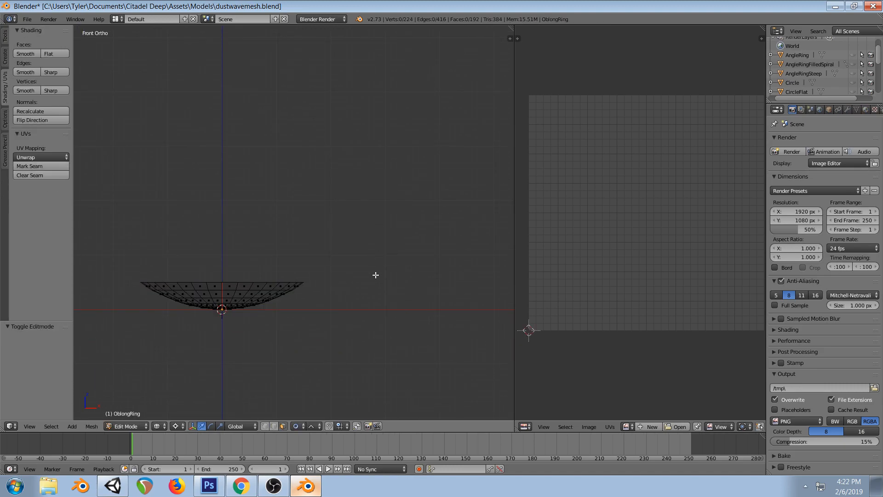
key(a)
shift+middle_drag(326, 283, 367, 263)
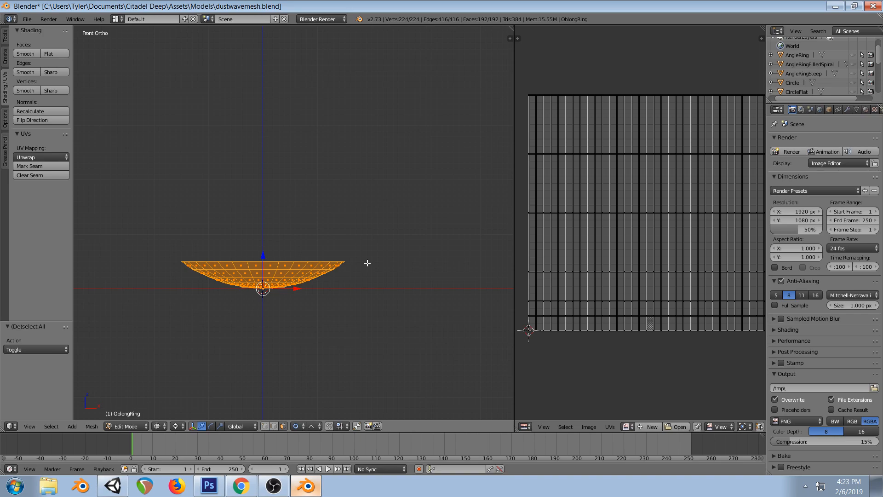
Add a 32-vertex cylinder with radius 1 and depth 2 to the ring mesh and raise it 1 unit along Z
key(shift+a)
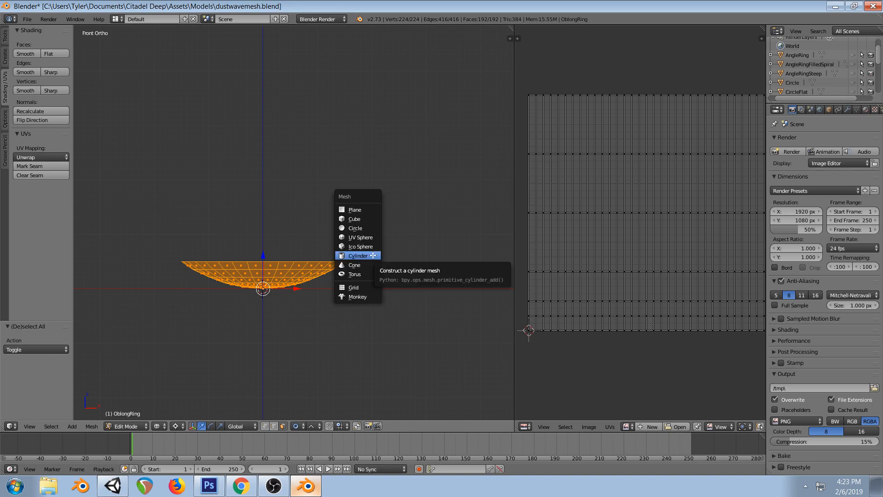
click(373, 255)
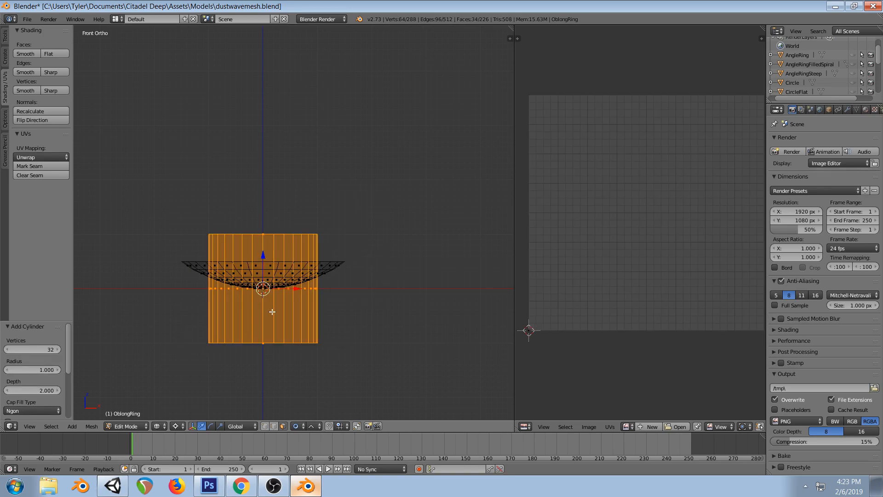
key(g)
right_click(357, 325)
click(184, 427)
key(g)
key(z)
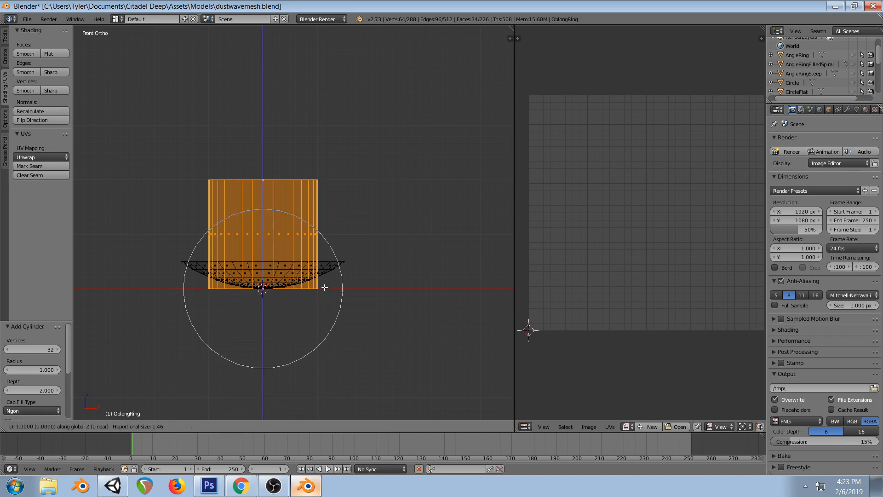
click(324, 288)
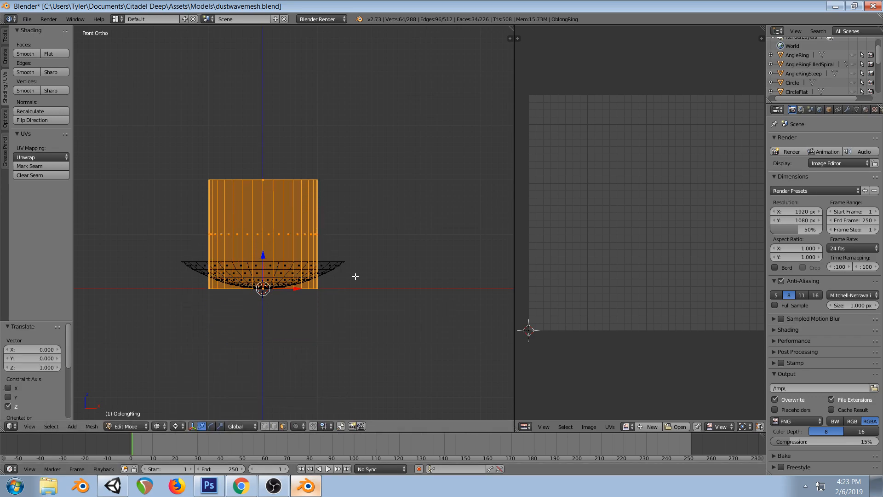
Show the mesh in solid shading and delete the cylinder's top cap face in face select mode
key(a)
middle_drag(340, 239, 360, 261)
key(KP_1)
key(z)
mouse_move(329, 219)
middle_down()
mouse_move(347, 211)
mouse_move(327, 216)
middle_up()
click(275, 426)
click(283, 426)
right_click(249, 200)
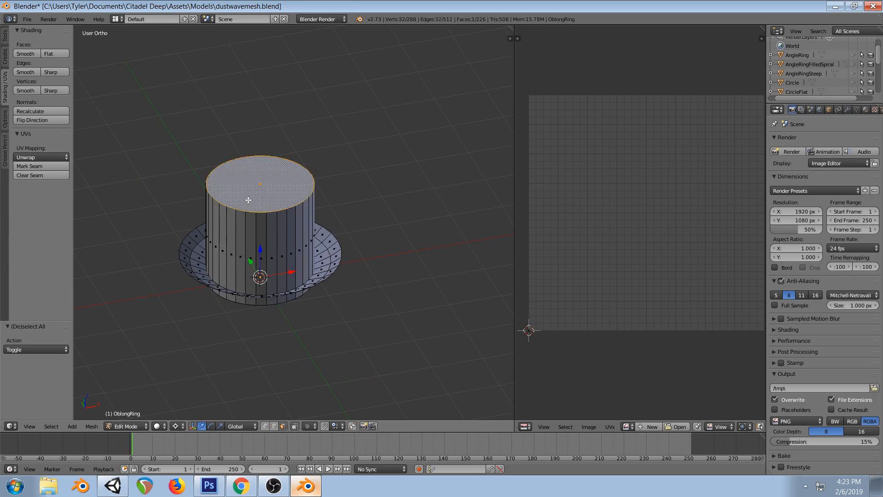
key(x)
click(376, 162)
Delete the cylinder's bottom cap face
middle_drag(377, 162, 355, 142)
right_click(270, 258)
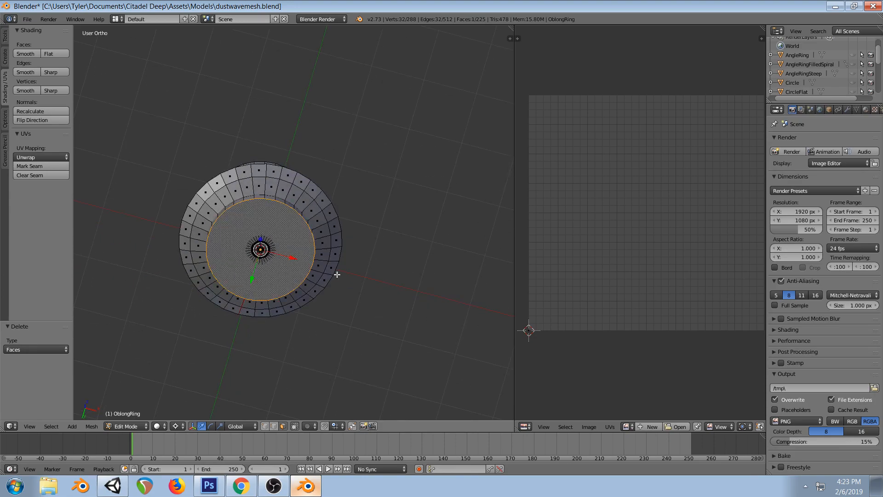
key(x)
click(337, 275)
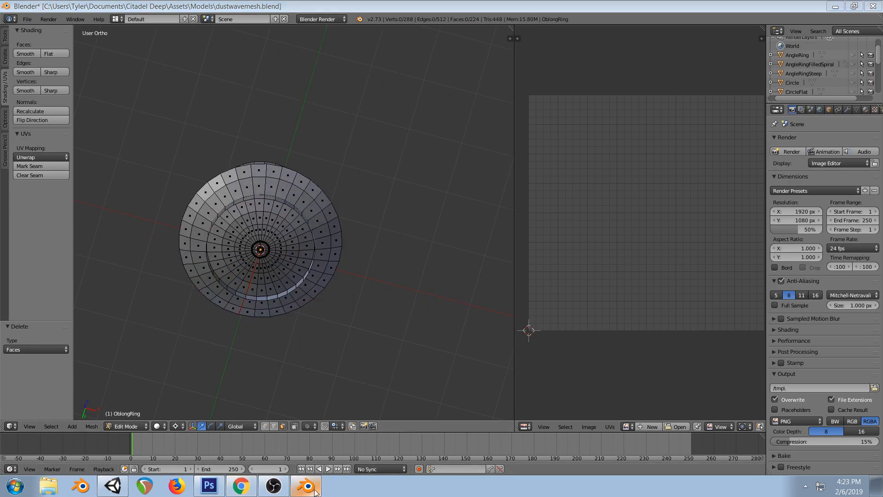
Try to rip the cylinder wall along a vertical edge at its front, and undo the rip
click(241, 486)
click(307, 487)
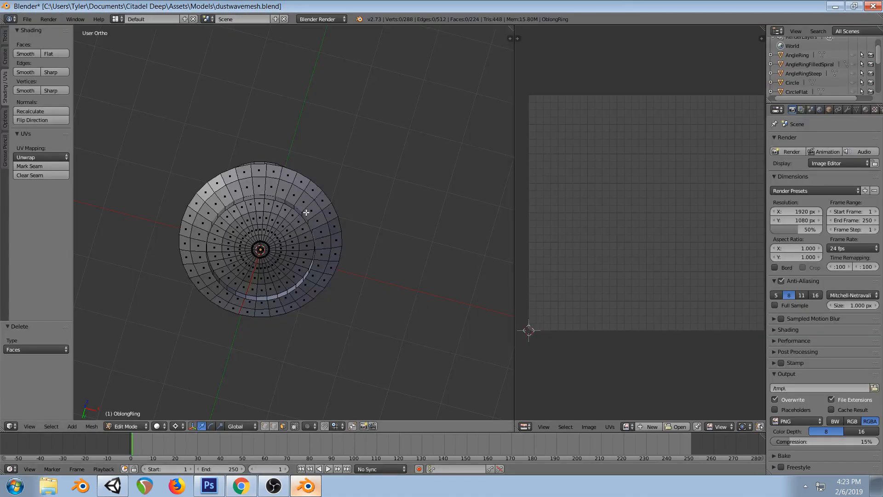
key(KP_1)
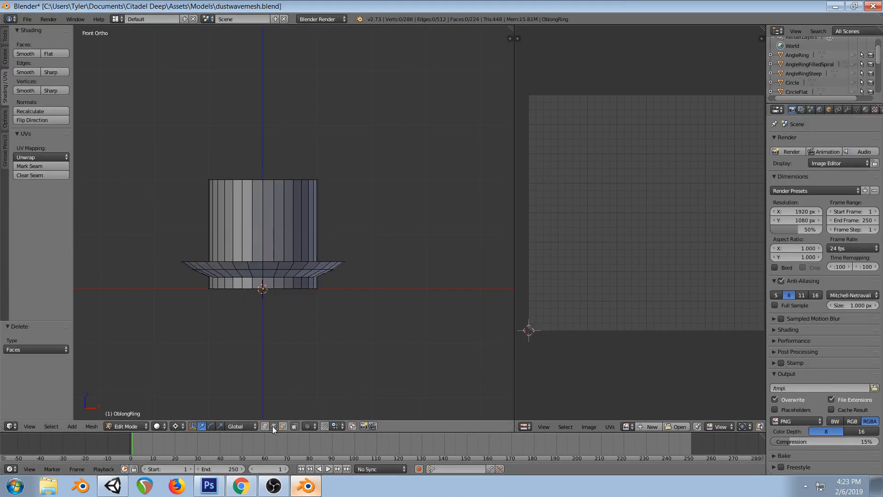
right_click(264, 208)
middle_drag(320, 238, 408, 224)
key(v)
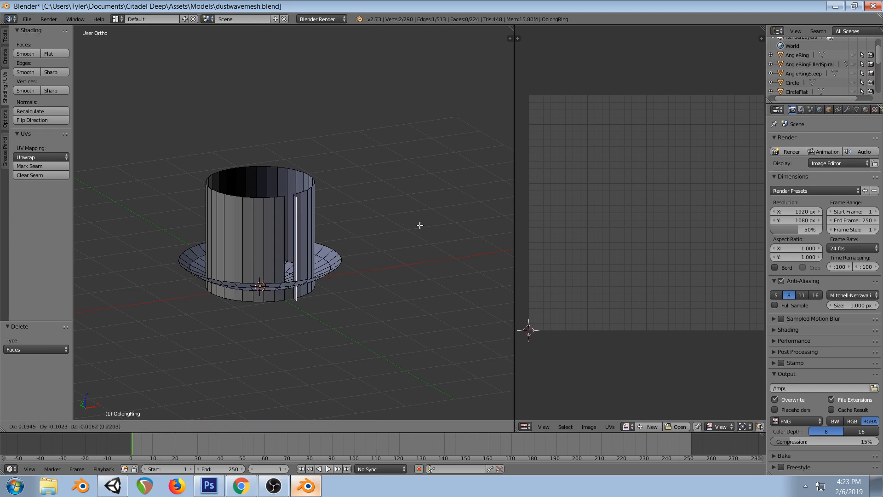
right_click(420, 225)
key(ctrl+z)
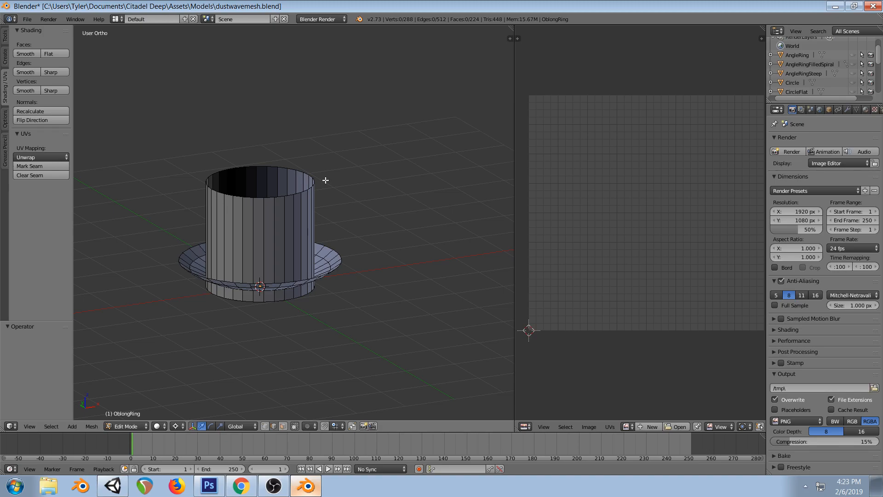
Rip the cylinder wall along the vertical edge at its back, leaving the split edges in place
key(KP_1)
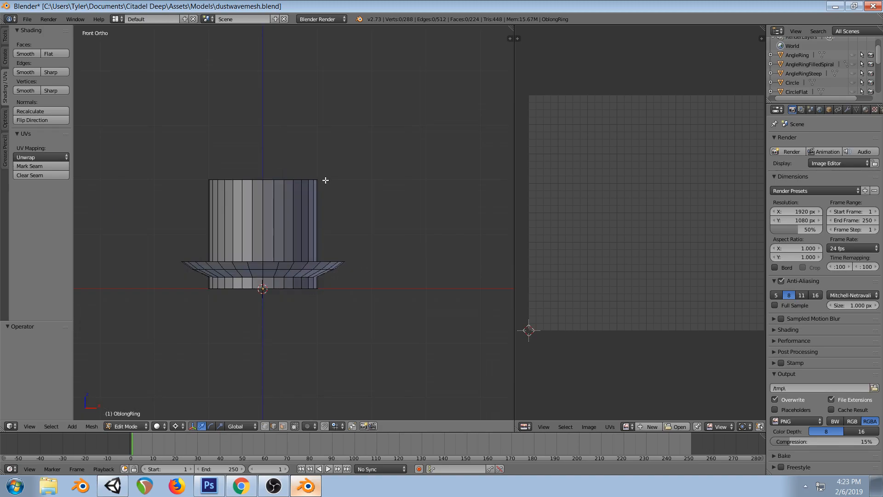
key(ctrl+KP_1)
right_click(322, 209)
middle_drag(361, 174, 404, 196)
key(KP_Decimal)
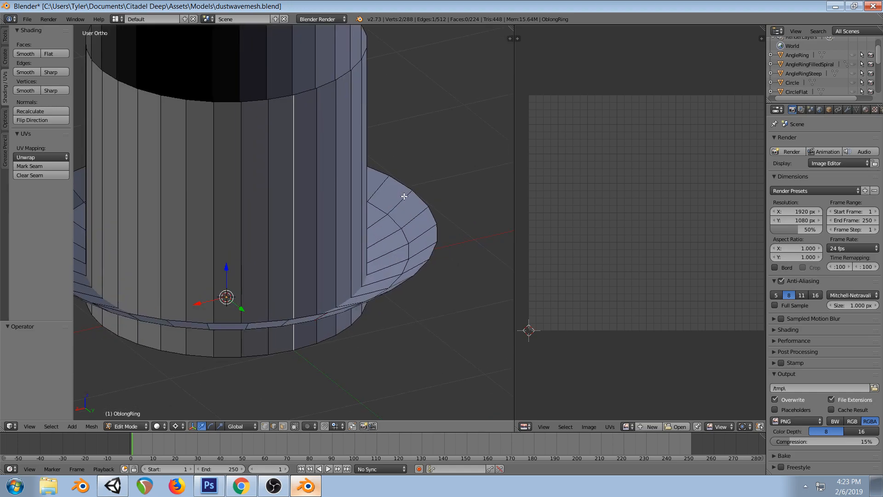
scroll(400, 202, down, 3)
key(v)
right_click(423, 215)
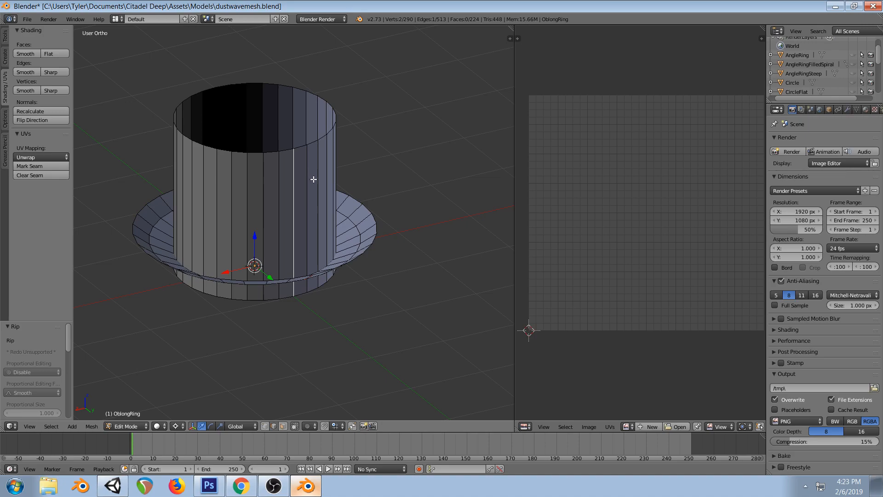
Select the whole linked cylinder wall, unwrap it and fit the UV layout in view
key(a)
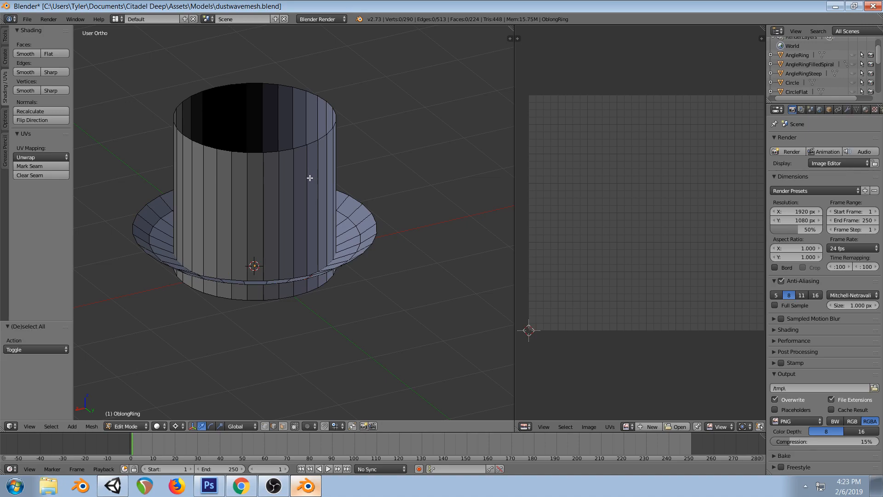
key(l)
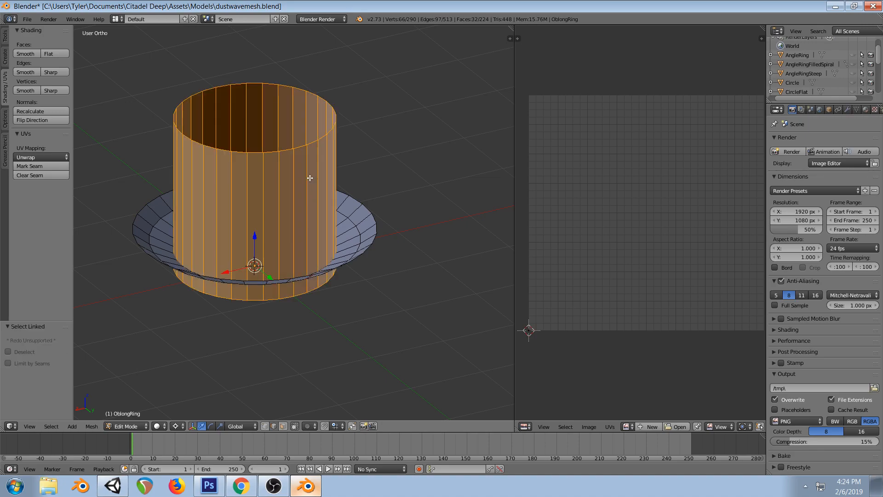
key(u)
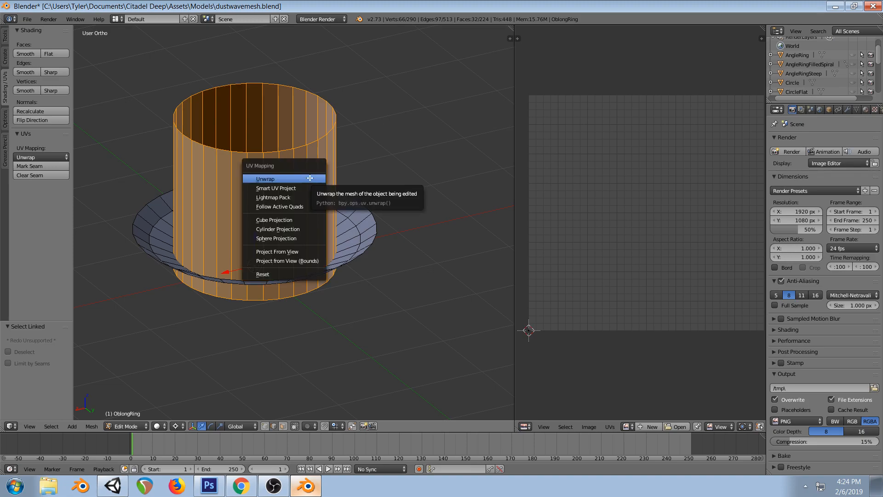
click(310, 178)
key(Home)
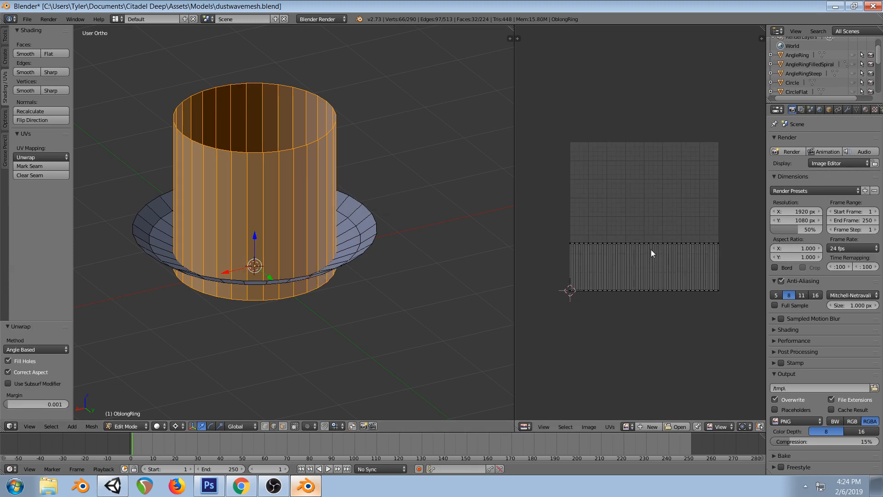
Try to move the upper row of the cylinder's UVs to the top edge of the UV square, and undo it
key(a)
key(a)
alt+click(621, 244)
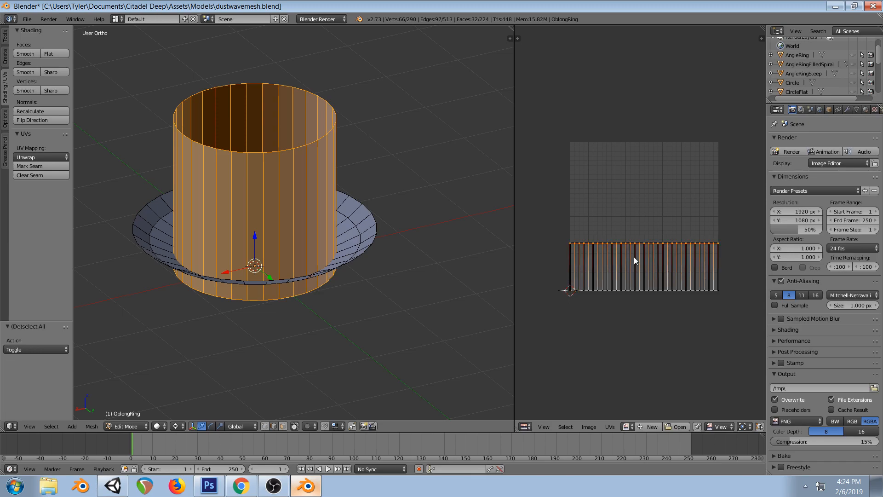
click(609, 427)
key(g)
click(580, 106)
key(a)
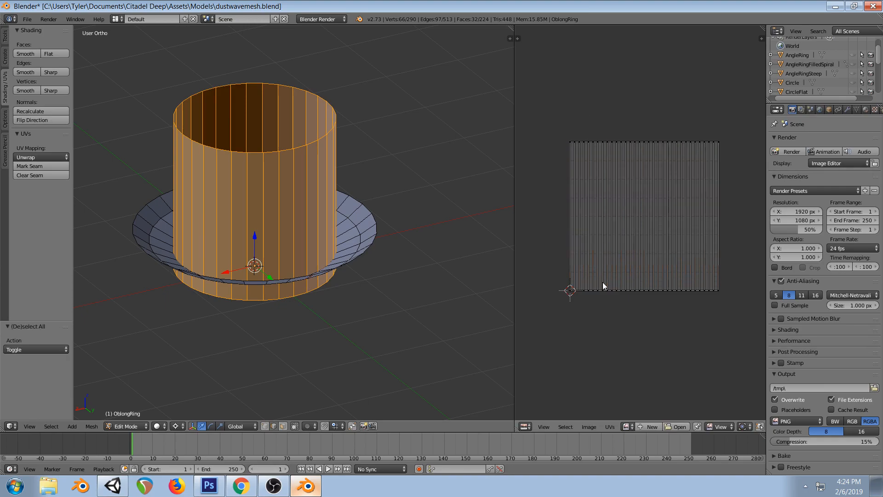
key(ctrl+z)
key(ctrl+z)
Move the upper row of the cylinder's UVs about 0.681 along Y to the top edge of the UV square
key(a)
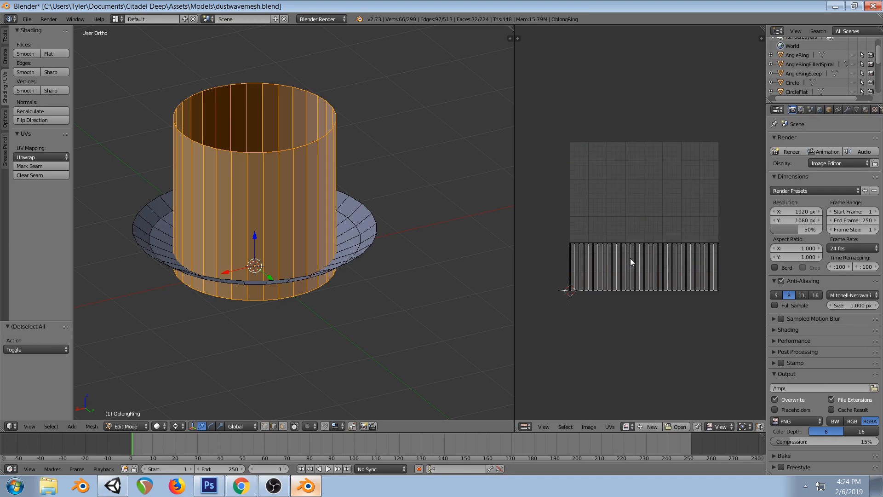
alt+right_click(614, 243)
key(g)
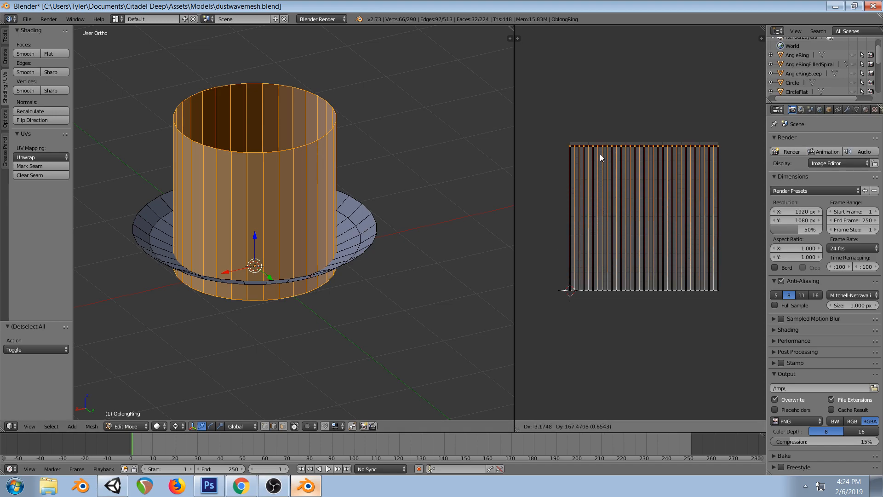
click(600, 118)
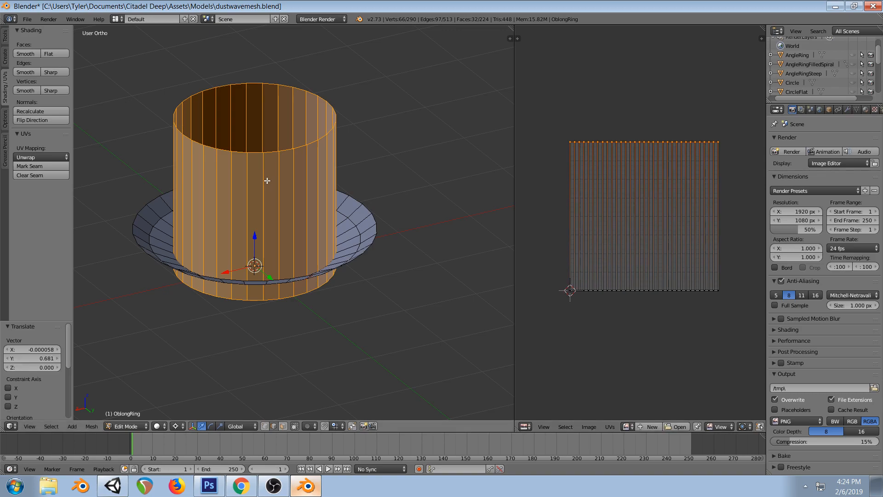
Scale the cylinder's top edge loop to 0 so the wall collapses into a flat disc at the origin
key(a)
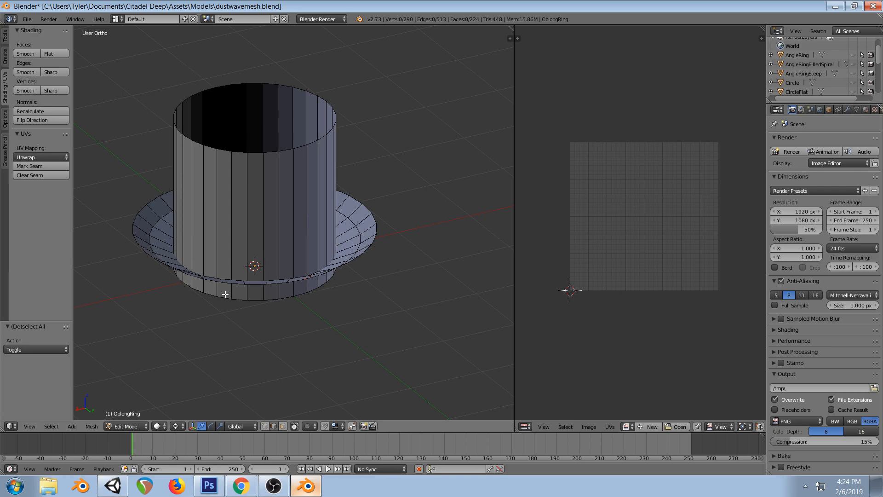
alt+right_click(242, 153)
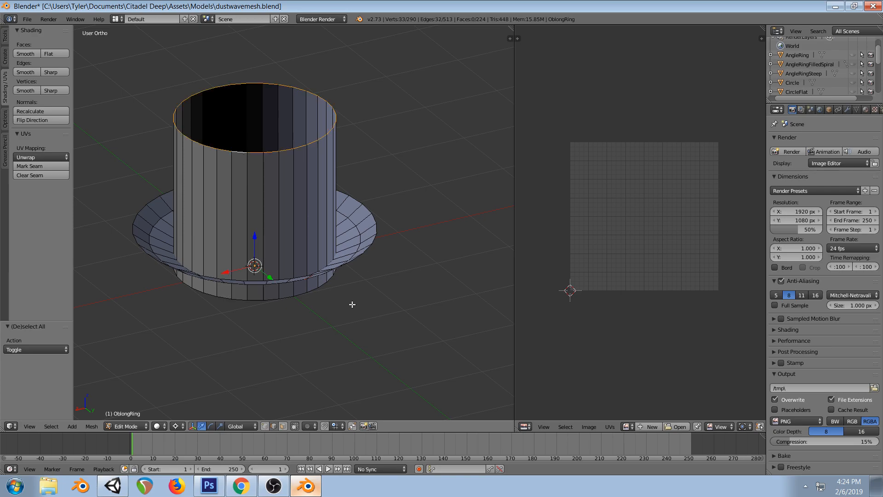
key(s)
key(0)
key(Return)
key(a)
middle_drag(362, 283, 379, 262)
key(KP_1)
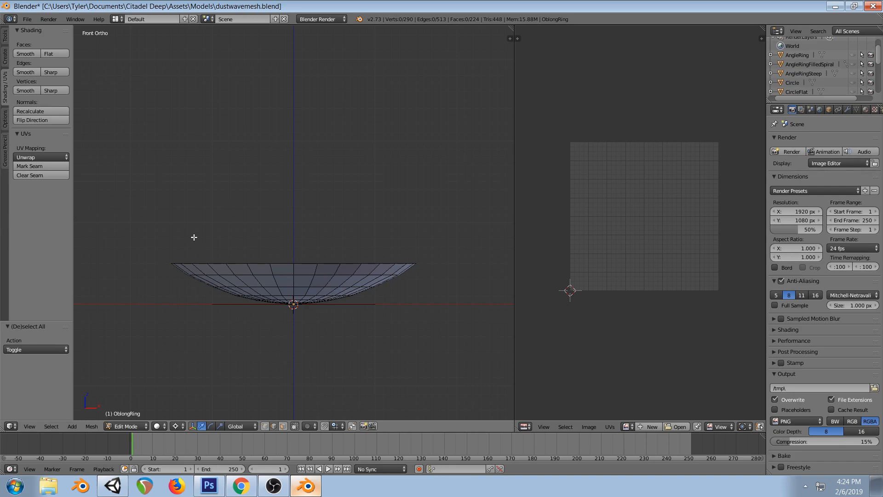
Scale the flat disc's outer edge loop up until it matches the diameter of the bowl's rim
middle_drag(294, 243, 328, 259)
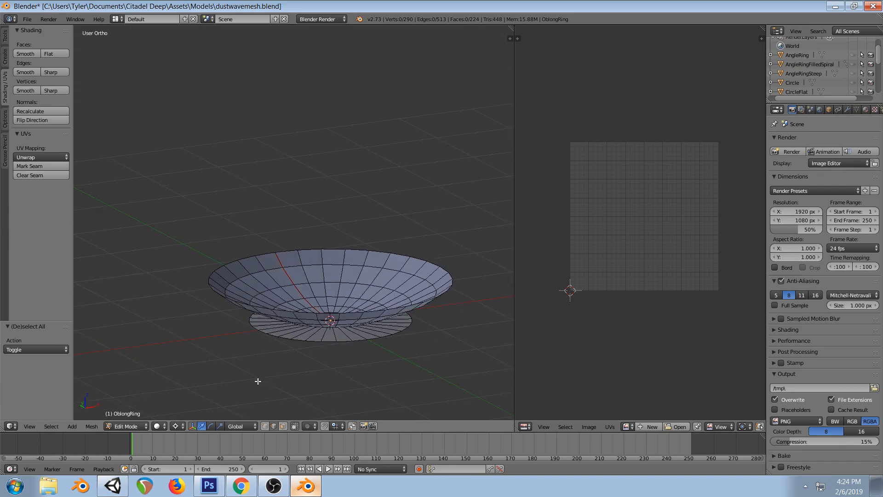
alt+right_click(302, 340)
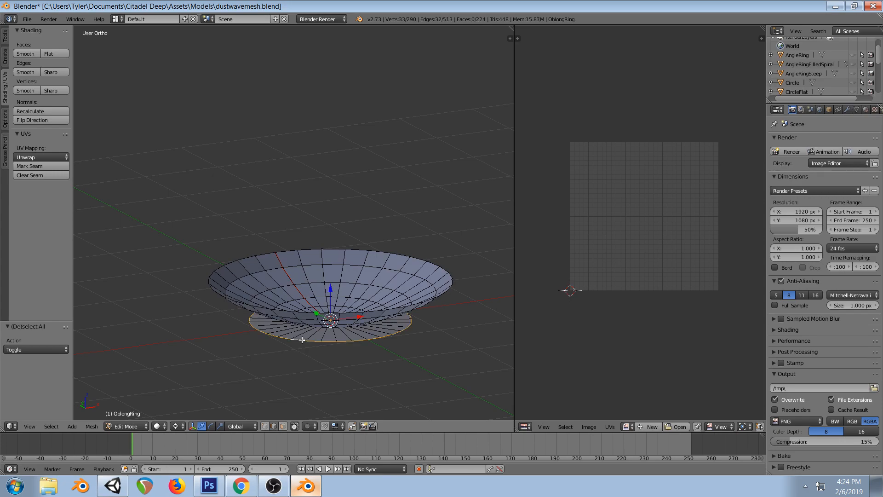
key(z)
key(KP_7)
key(s)
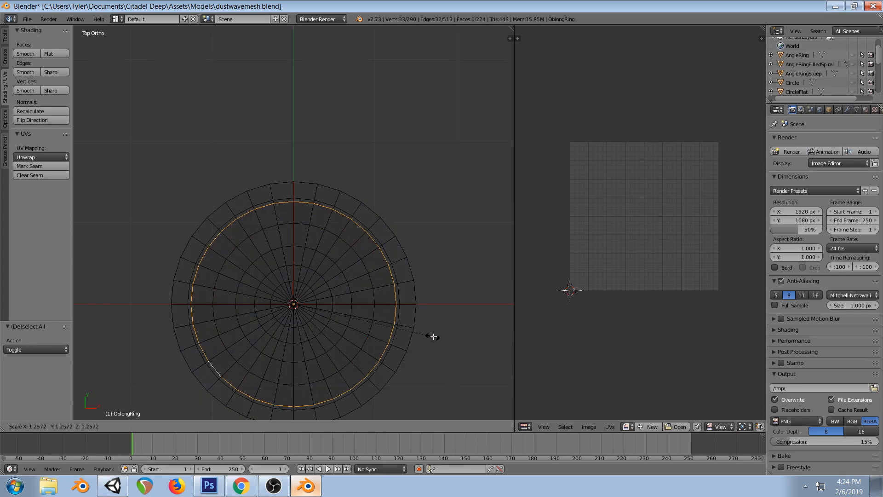
click(461, 339)
key(a)
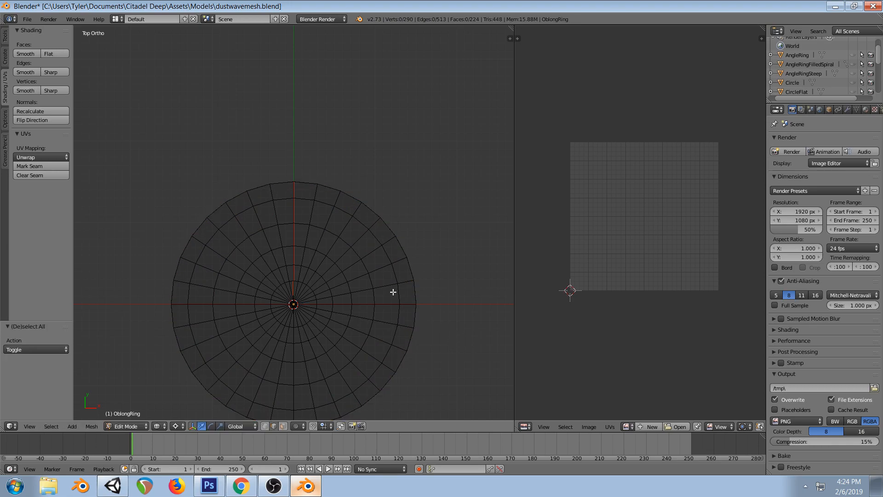
Try adding a cylinder to the mesh at the origin, and undo it
key(shift+a)
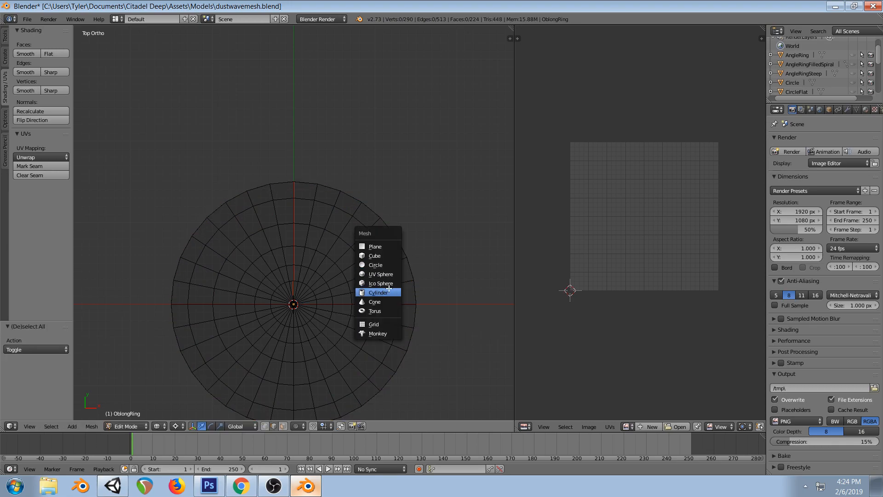
click(389, 289)
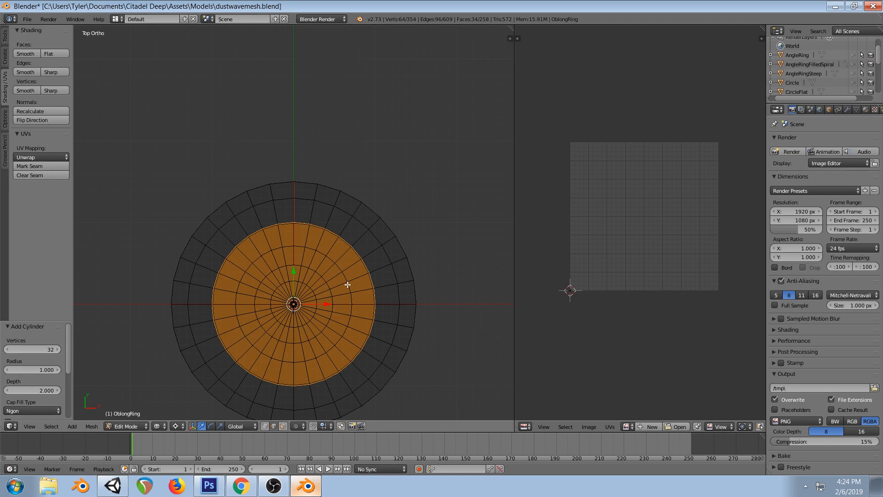
key(ctrl+z)
key(KP_1)
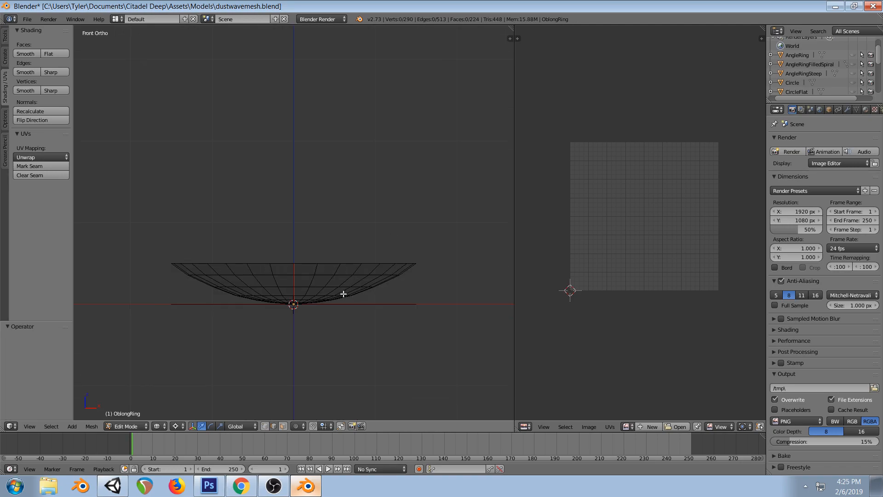
Switch to Unity, scrub through the start of the gutsDustAni animation to preview the dust, and leave animation recording
key(alt+Tab)
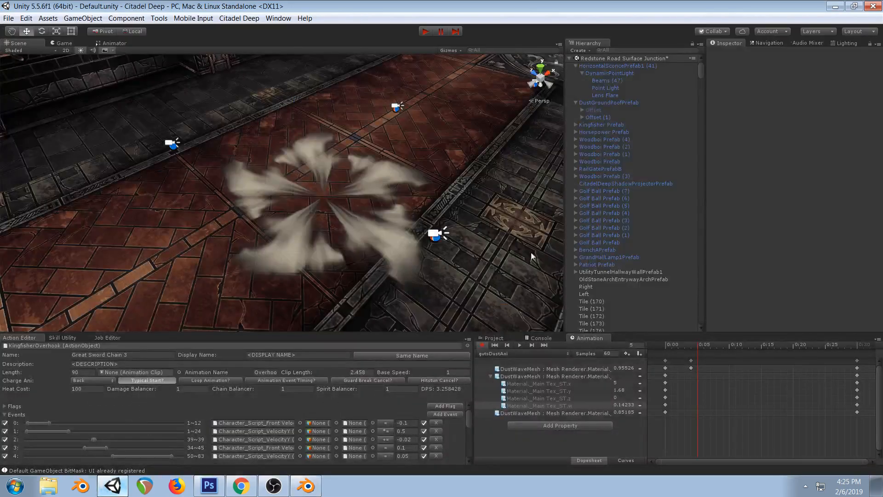
drag(661, 344, 685, 347)
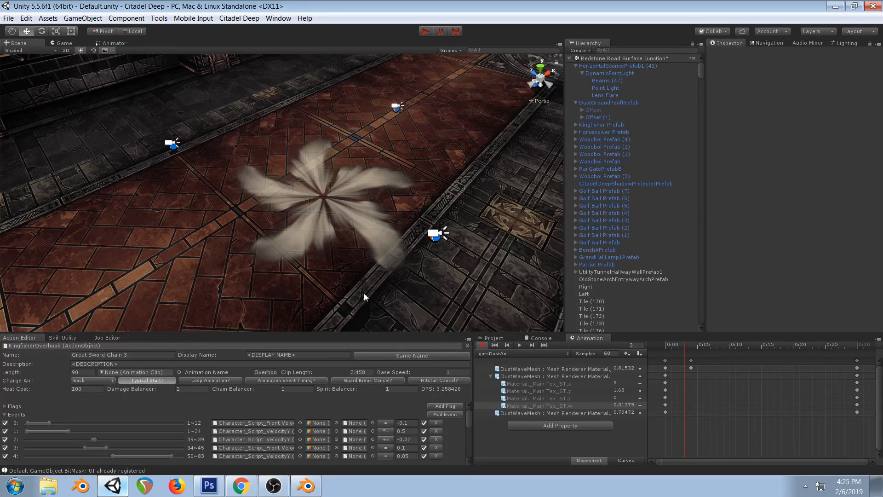
click(482, 345)
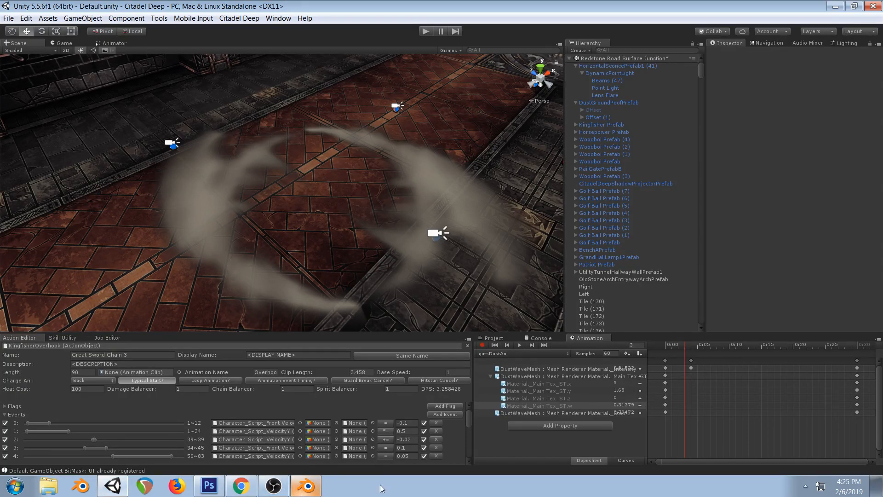
Check the Twitch live dashboard in Chrome and return to Blender
click(241, 485)
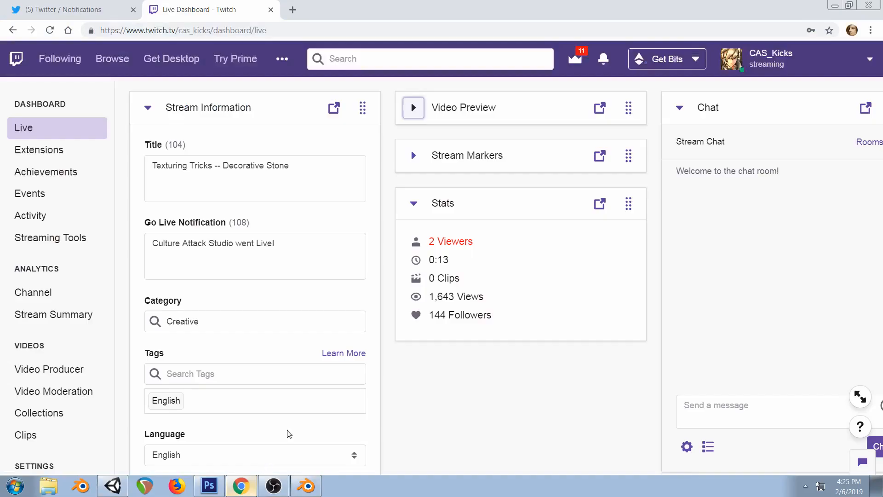
click(113, 486)
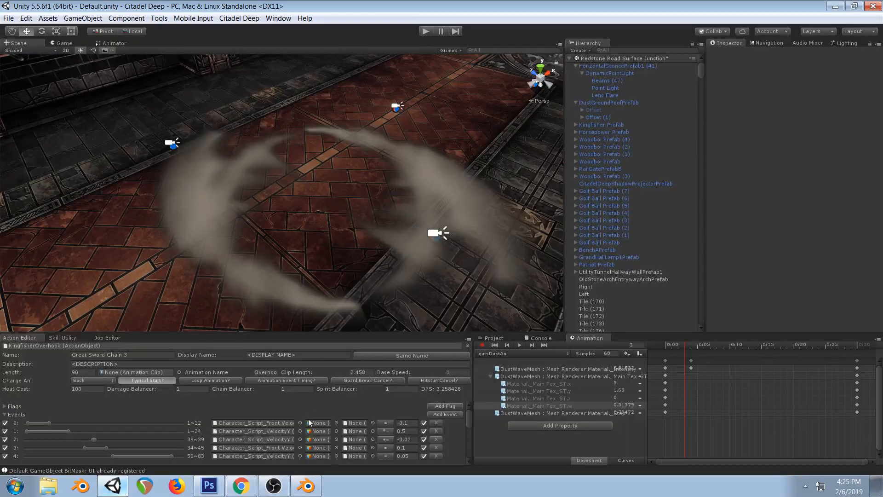
click(307, 488)
Examine the UV layout of the whole bowl and disc mesh, and clear the selection
middle_drag(365, 299, 351, 306)
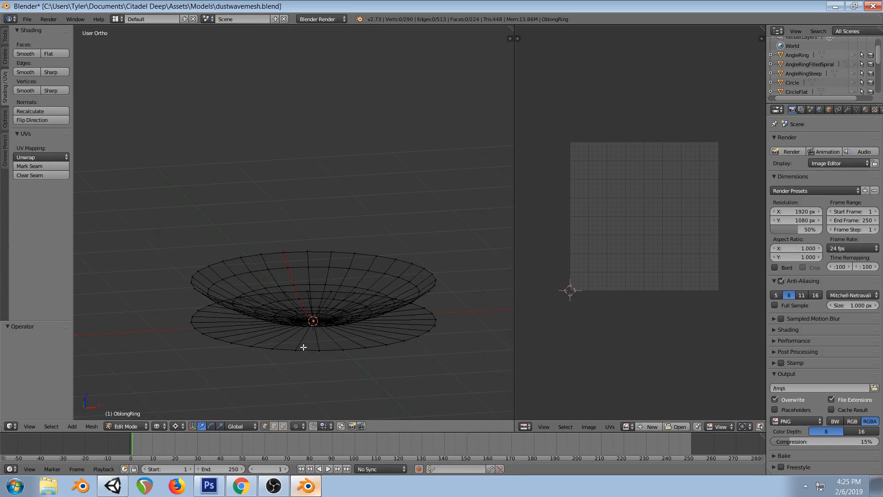
key(a)
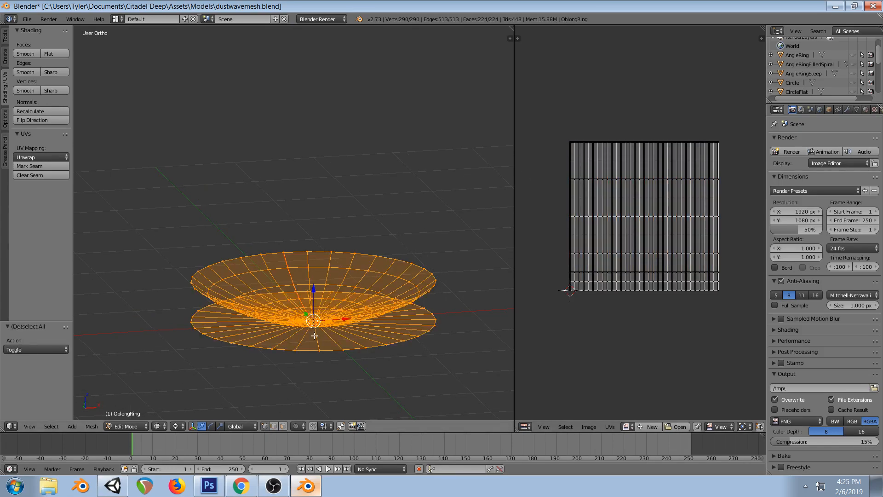
key(a)
key(a)
key(a)
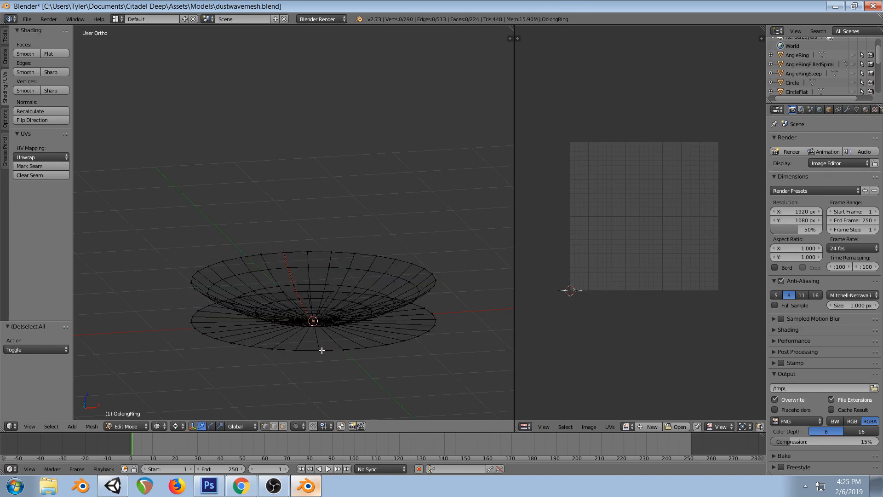
Change the viewport to textured shading and view the bowl and disc from an angle
key(KP_1)
key(alt+z)
middle_drag(367, 316, 385, 330)
key(a)
key(Tab)
key(Tab)
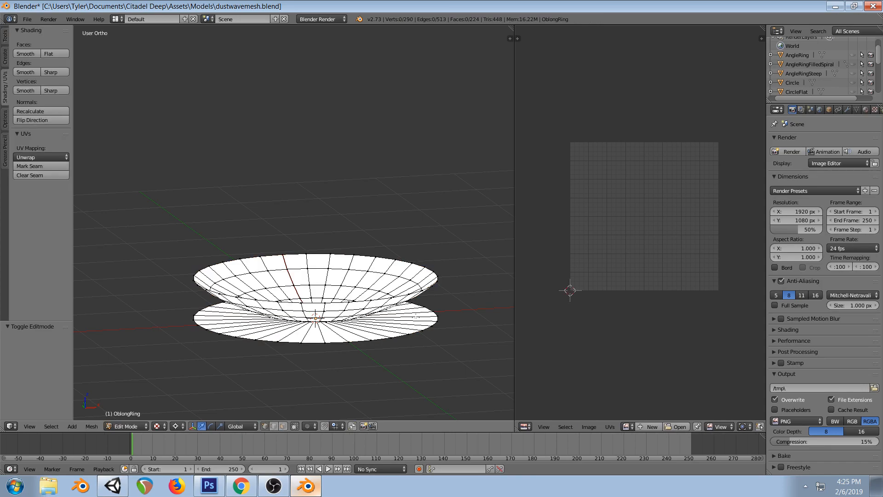
Duplicate the OblongRing object in place and rename the copy OblongRingTut
key(Tab)
key(KP_1)
key(shift+d)
right_click(402, 281)
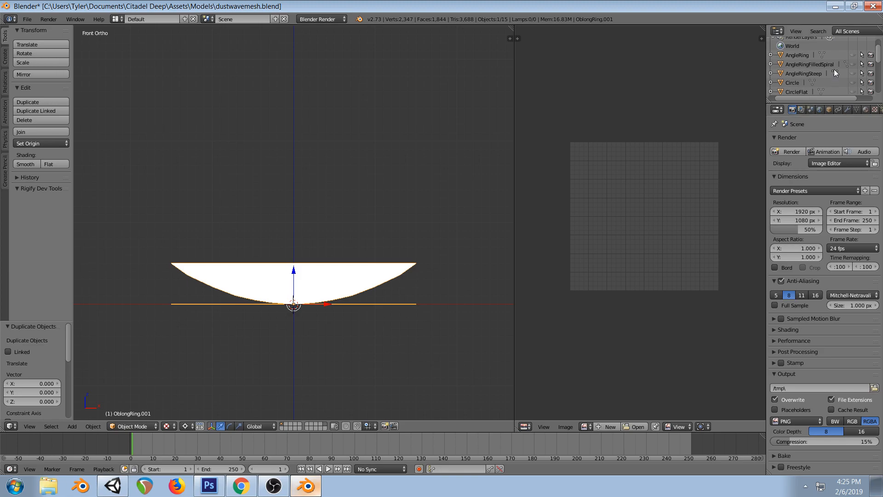
scroll(835, 73, down, 4)
double_click(817, 62)
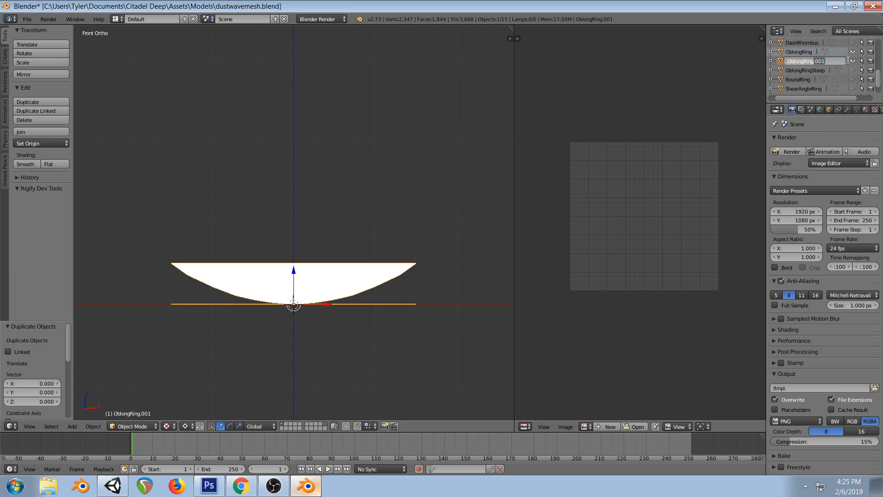
text(Tut)
key(Return)
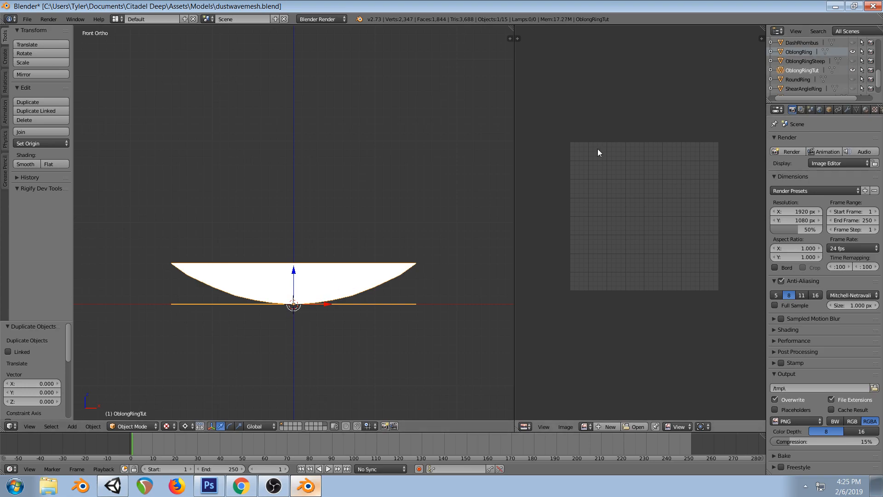
right_click(359, 281)
key(g)
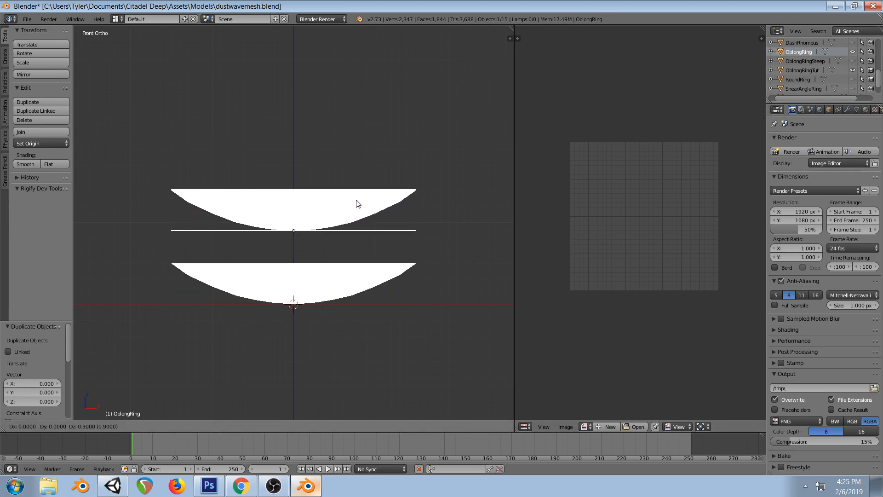
right_click(358, 203)
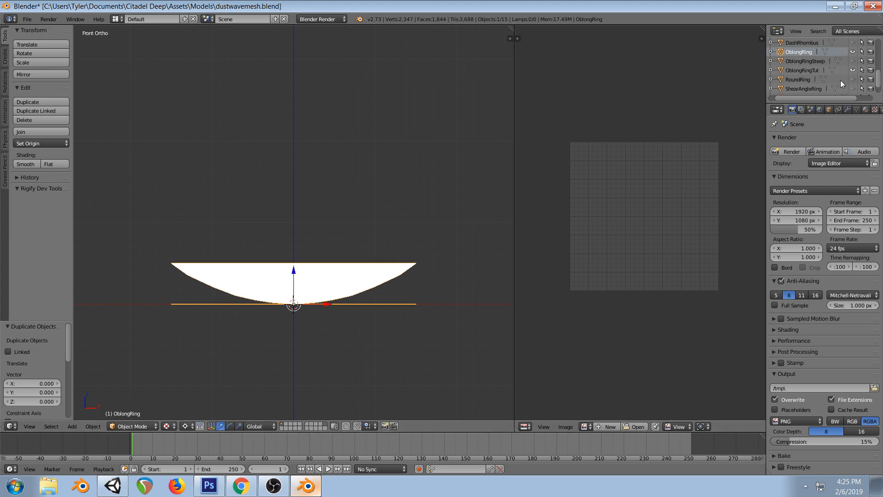
Hide the OblongRingTut copy and open the original OblongRing for mesh editing
click(852, 51)
click(852, 52)
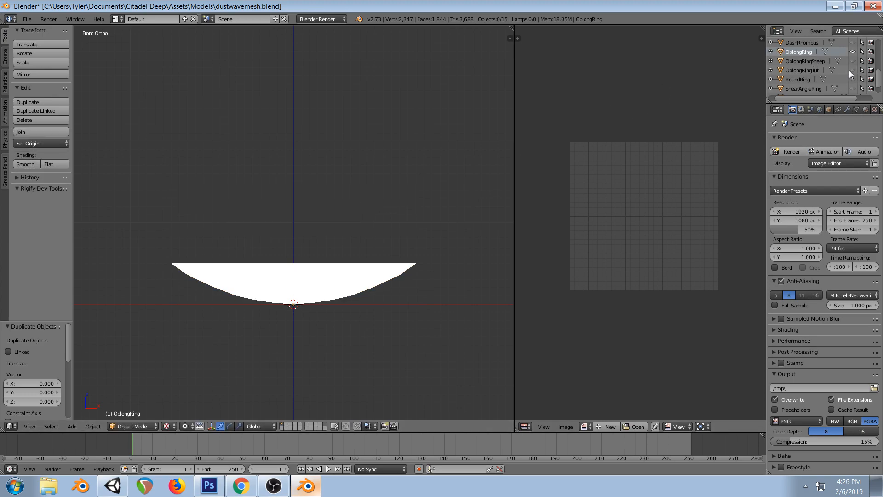
right_click(310, 271)
key(Tab)
middle_drag(344, 210, 347, 222)
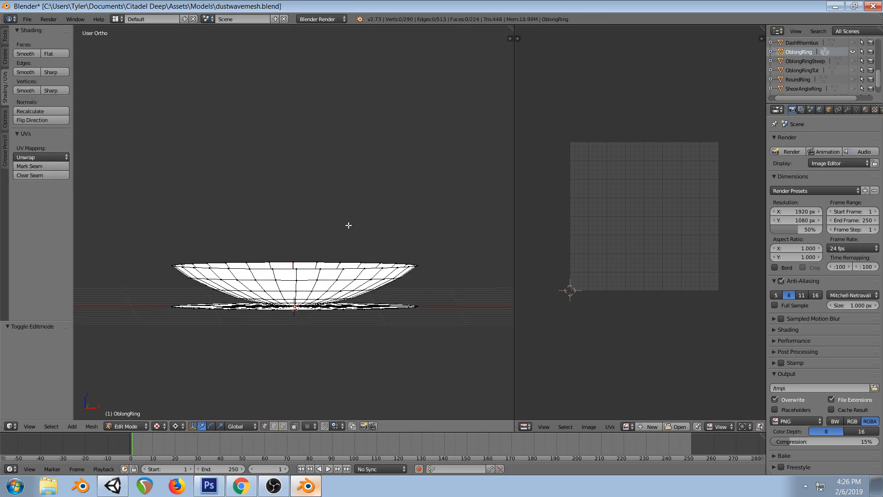
Delete the linked flat disc's vertices from OblongRing, leaving only the bowl, and return to object mode
key(a)
key(a)
key(l)
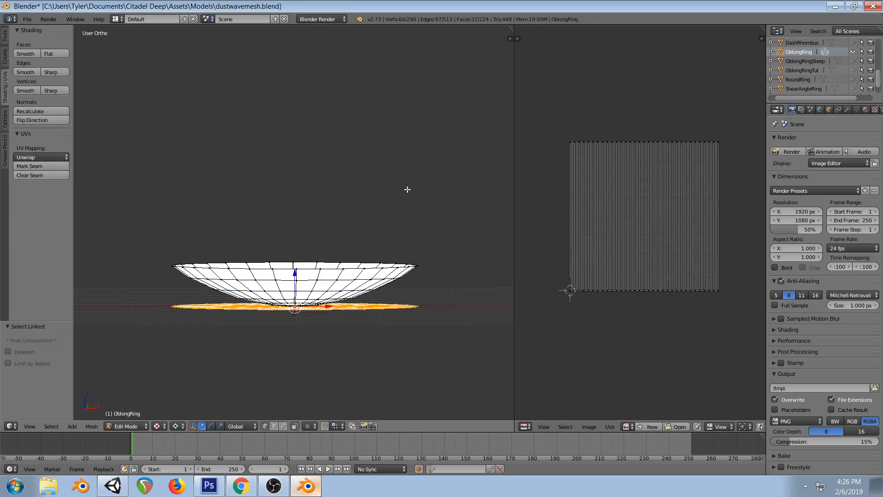
key(x)
click(405, 168)
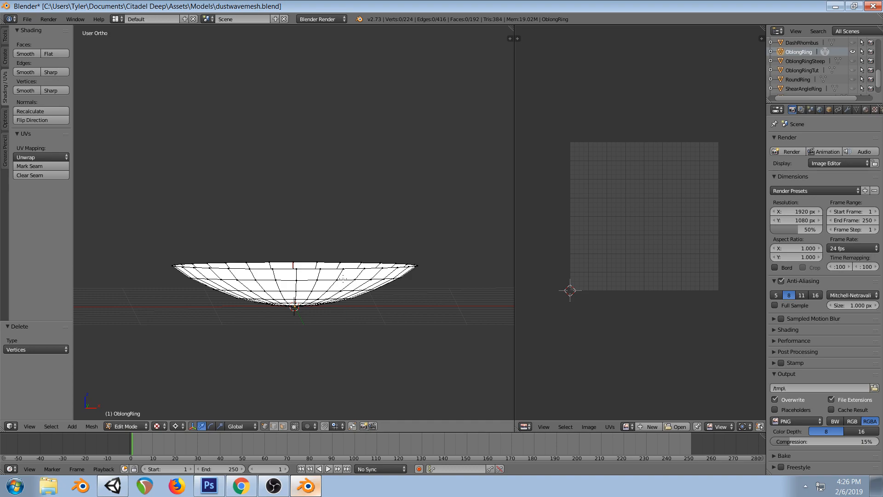
key(Tab)
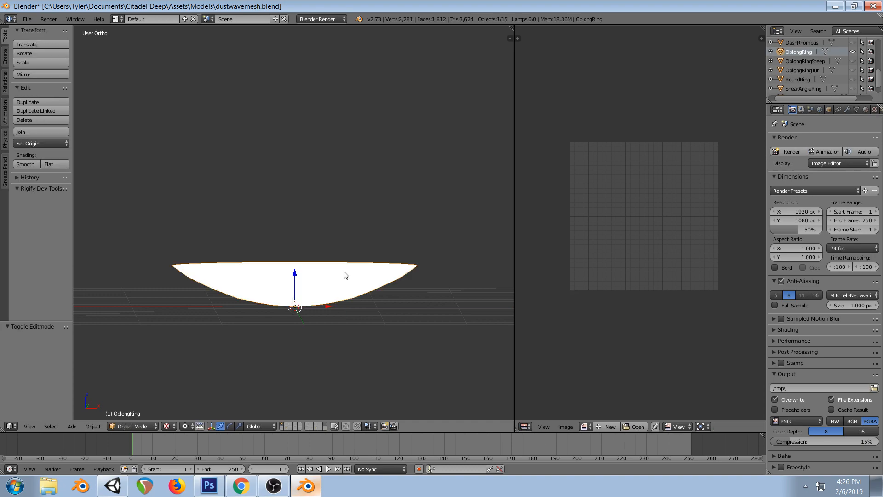
Hide OblongRing, show OblongRingTut in edit mode, and save over dustwavemesh.blend
click(853, 51)
click(802, 70)
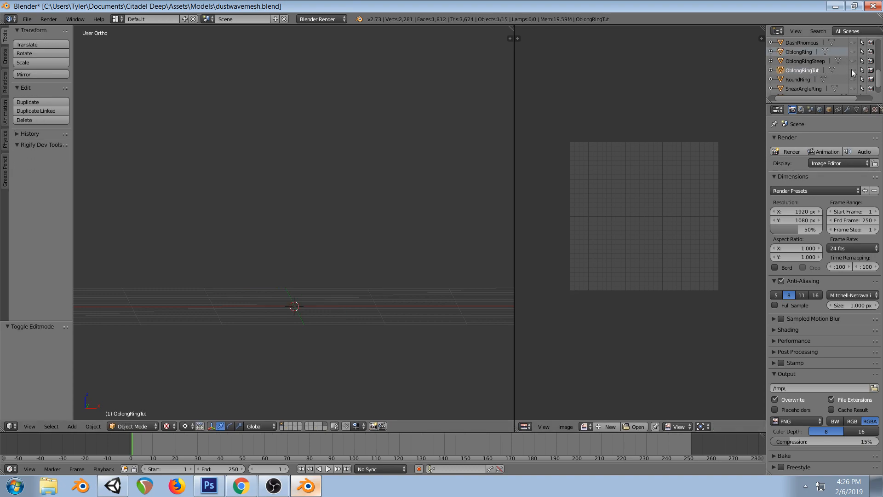
click(853, 70)
key(Tab)
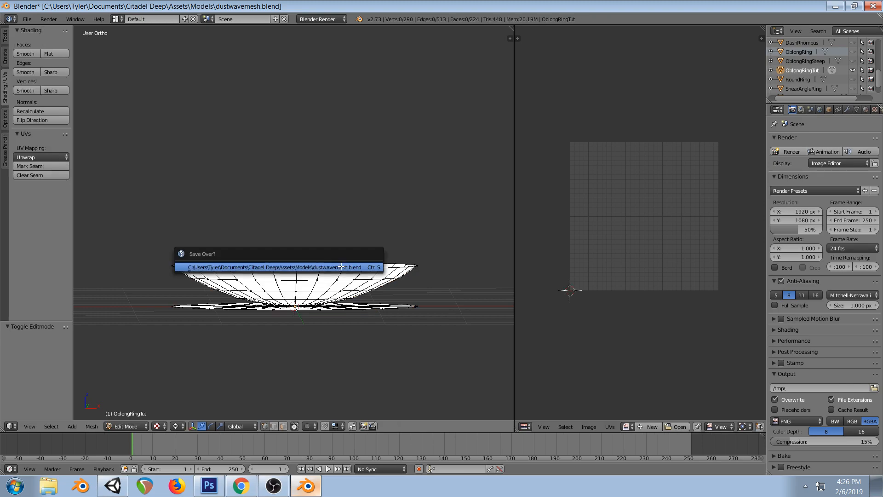
Switch to Unity to review the start of the dust animation, and return to Blender
key(alt+Tab)
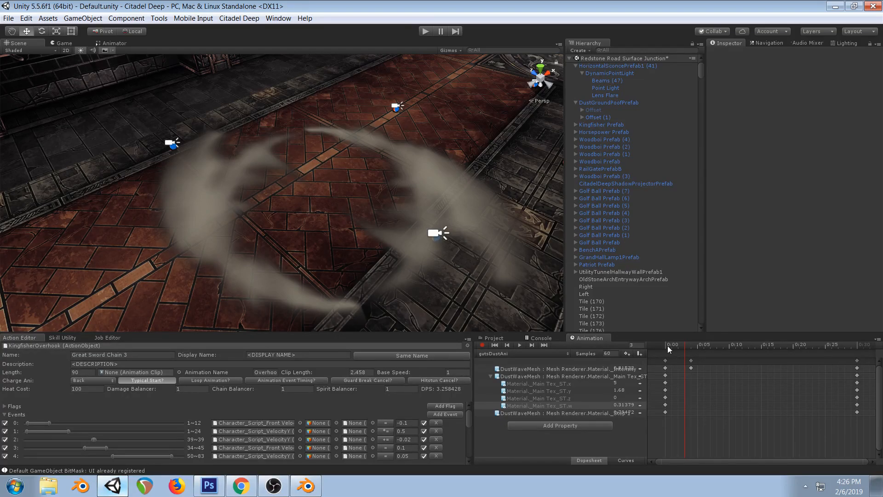
drag(667, 346, 695, 369)
key(alt+Tab)
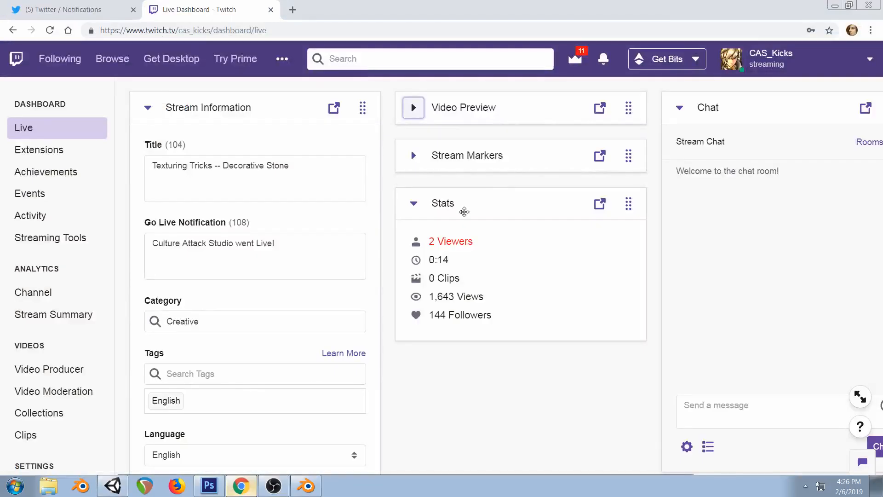
click(318, 488)
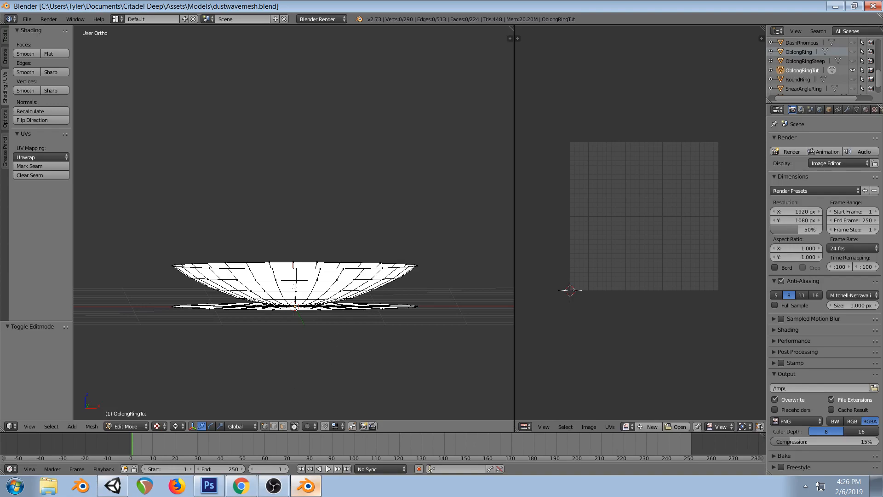
Select only the linked bowl part of OblongRingTut, leaving the flat disc unselected, and look at it from the front
key(KP_1)
key(KP_7)
key(KP_1)
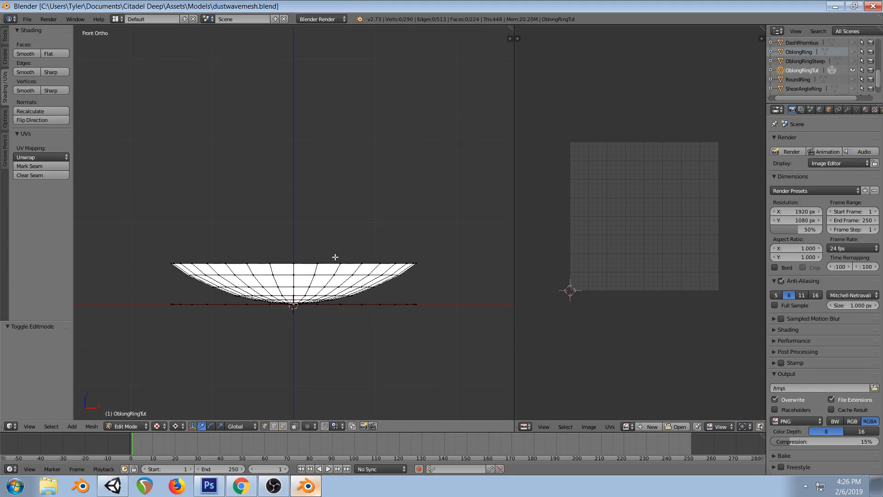
scroll(335, 205, up, 1)
middle_drag(334, 204, 368, 234)
shift+middle_drag(376, 272, 328, 226)
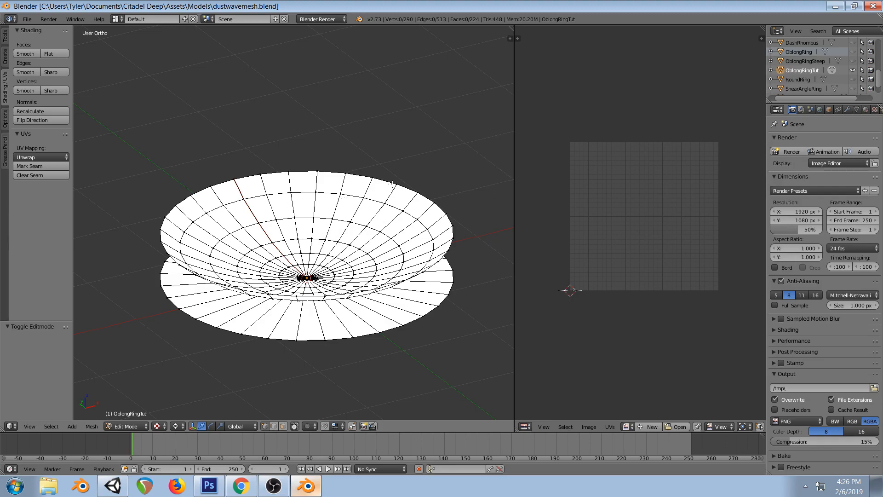
key(a)
key(a)
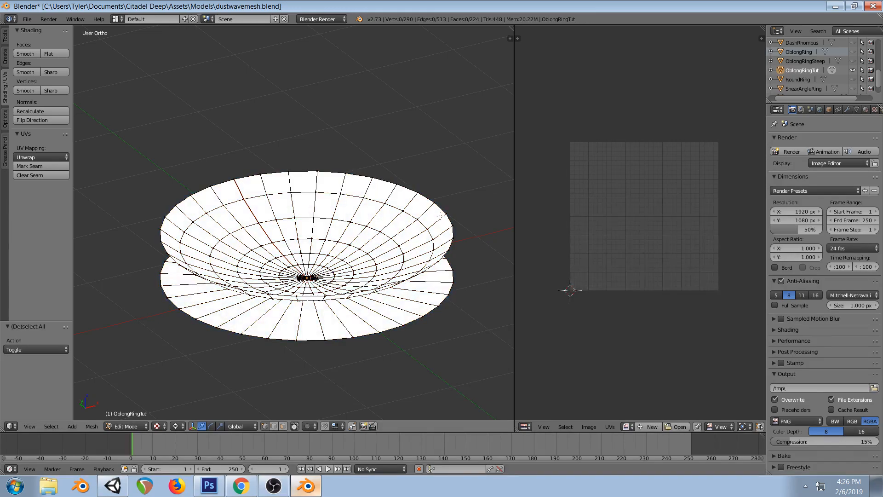
key(l)
key(KP_1)
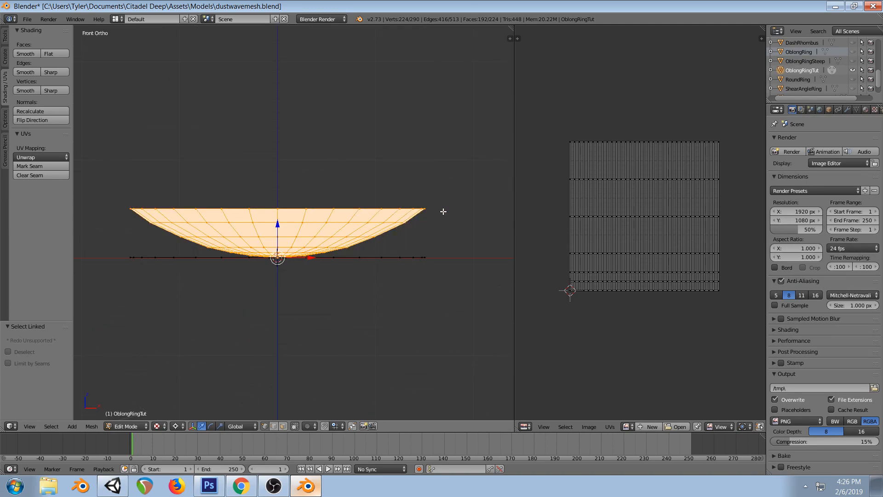
Try moving the selected bowl about 1.4 units up, away from the flat disc, and undo the move
key(g)
click(436, 78)
middle_drag(435, 80, 370, 239)
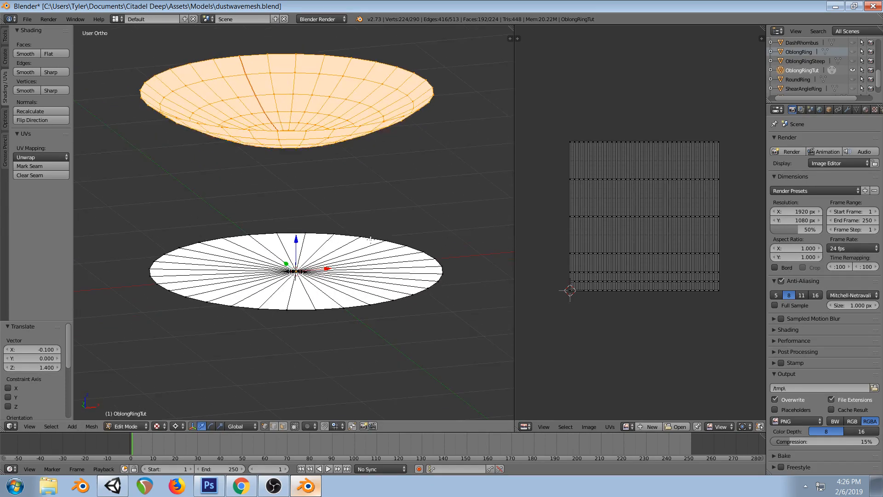
key(ctrl+z)
Hide the selected bowl, deselect all remaining geometry, and view the flat disc from the top
key(h)
key(a)
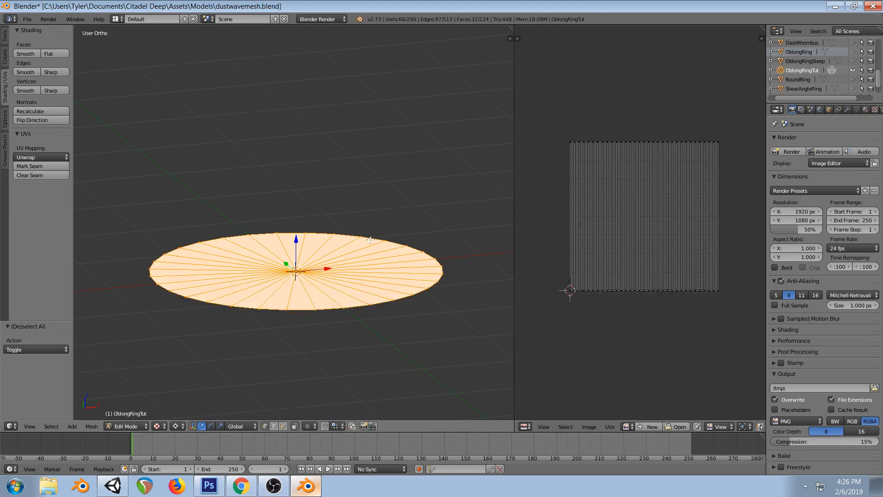
key(a)
middle_drag(321, 267, 343, 320)
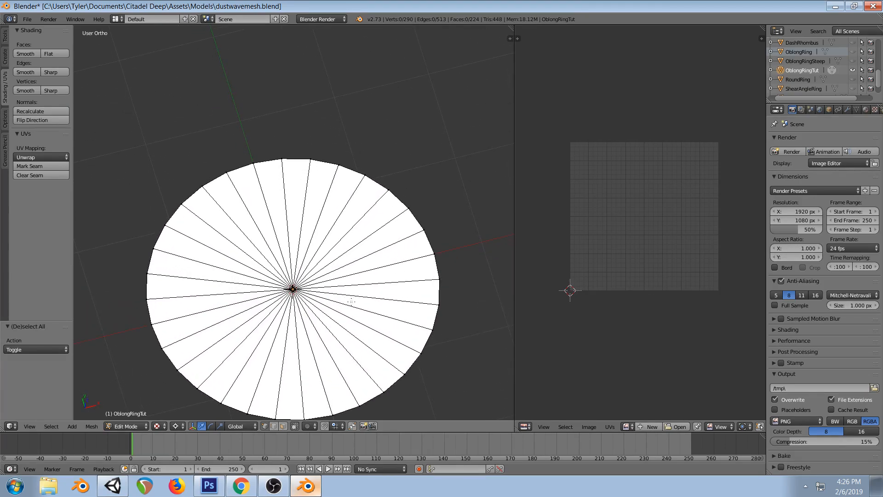
key(KP_7)
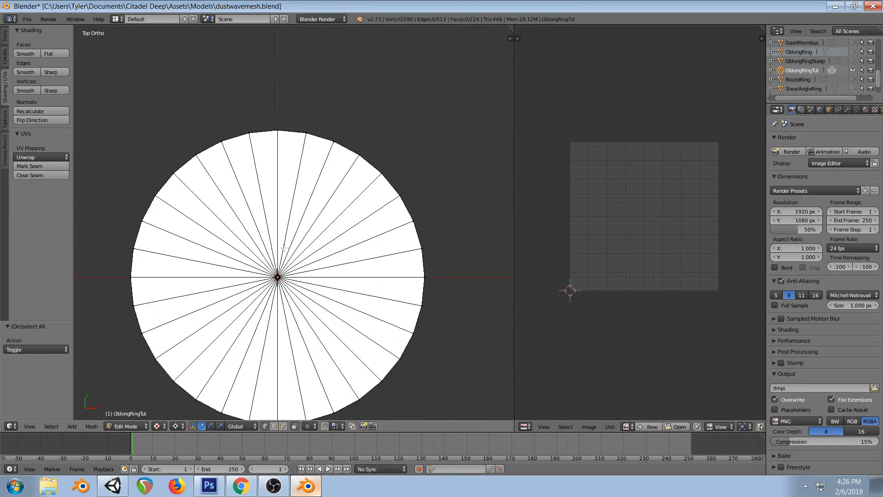
Switch to Unity, turn off recording mode for the dust animation, and select DustGroundPoofPrefab
key(alt+Tab)
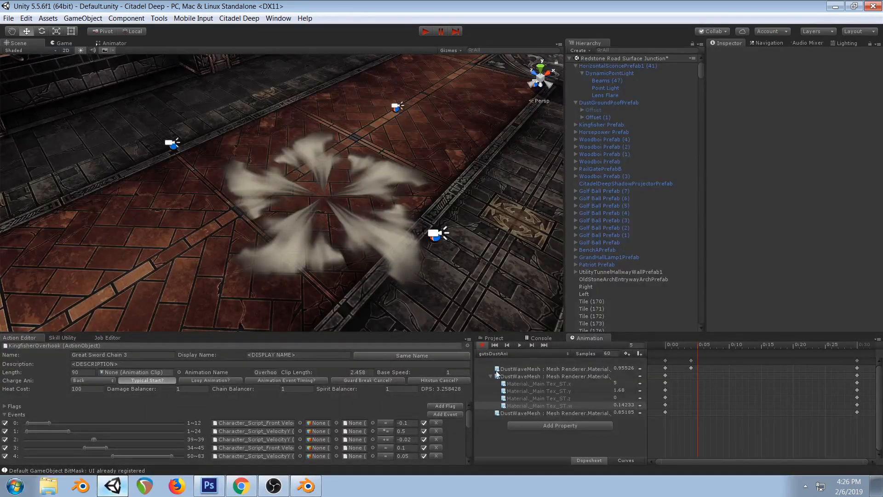
click(483, 346)
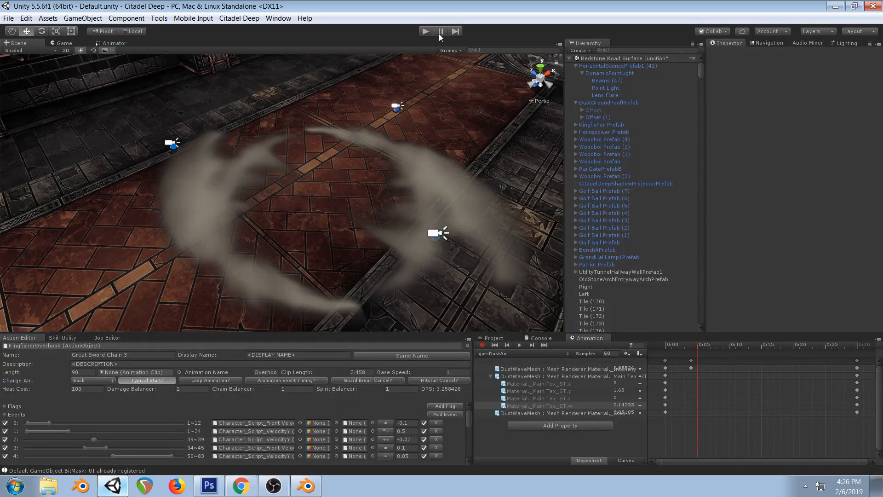
click(617, 66)
click(594, 103)
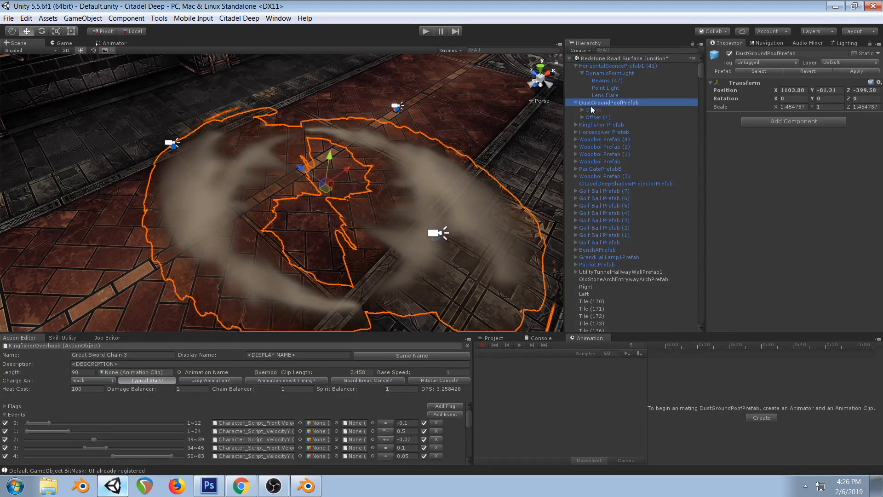
Duplicate Offset (1) and move the copy out of DustGroundPoofPrefab to the root of the scene hierarchy
click(597, 117)
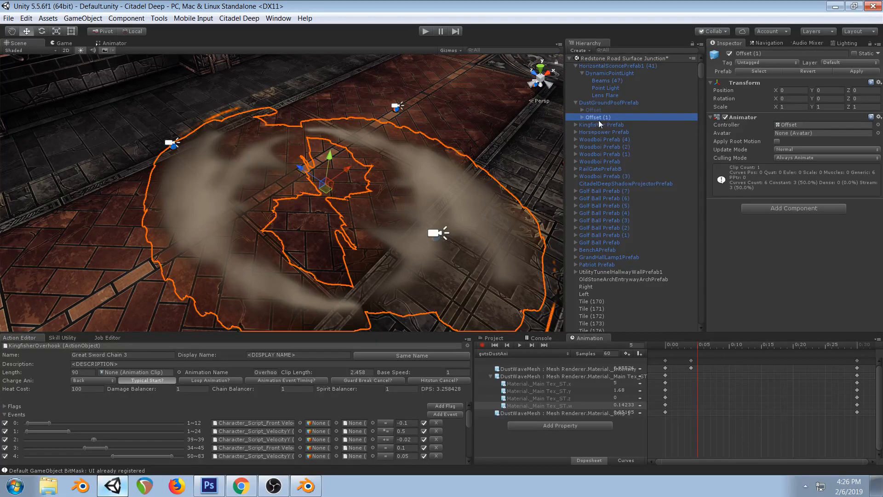
key(ctrl+d)
drag(592, 123, 586, 62)
scroll(352, 173, down, 2)
scroll(347, 168, down, 5)
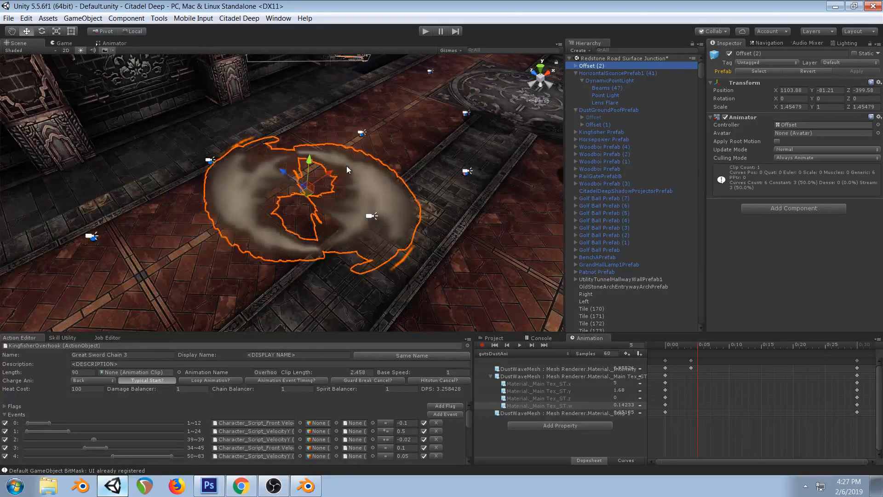
Try moving the duplicated Offset (2) effect across the floor, and undo the move
drag(329, 170, 218, 249)
right_drag(344, 178, 351, 175)
key(ctrl+z)
Move DustGroundPoofPrefab along X to 1085.28, away from the Offset (2) copy, and show the game view
click(600, 74)
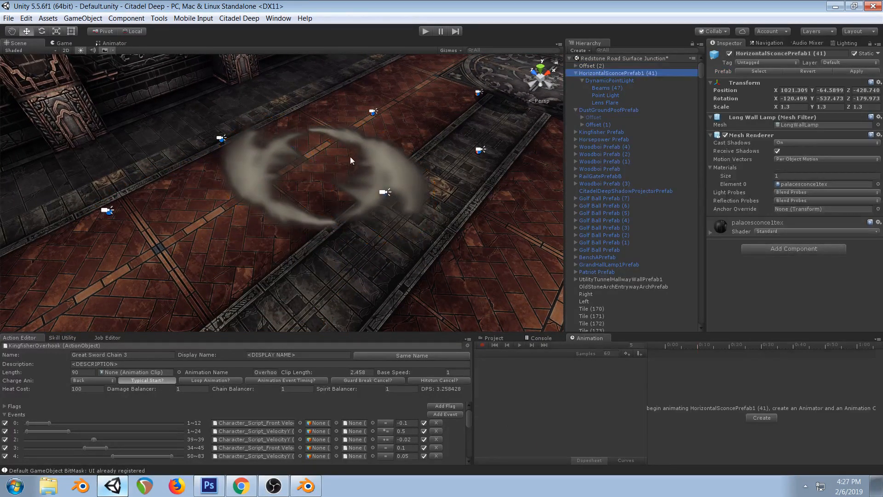
click(609, 110)
drag(343, 152, 139, 258)
click(64, 43)
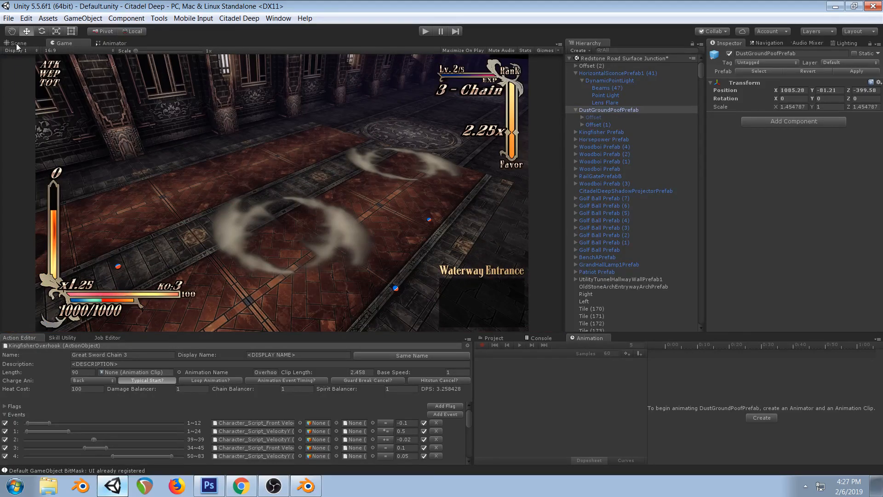
Compare the two dust effects in the scene and game views, toggling DustGroundPoofPrefab off and on to identify it
click(17, 45)
right_drag(272, 191, 272, 209)
scroll(271, 208, down, 3)
middle_drag(270, 208, 302, 189)
scroll(302, 189, down, 2)
right_drag(316, 173, 308, 196)
click(55, 43)
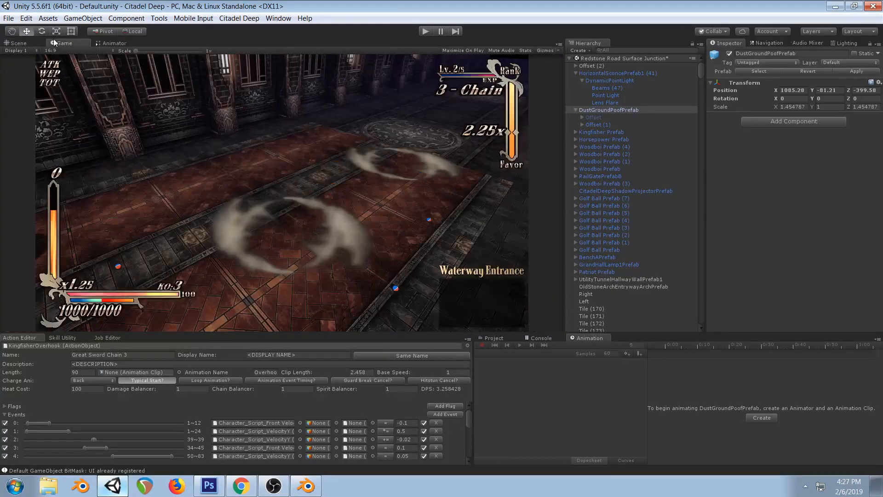
click(730, 55)
click(730, 55)
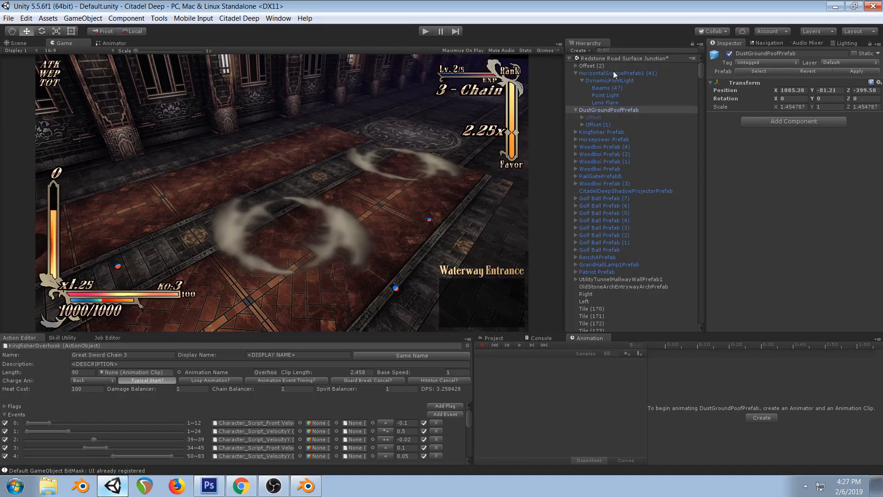
Move DustGroundPoofPrefab above Offset (2) in the hierarchy and expand Offset (2) down to its DustWaveMesh child
click(589, 67)
mouse_move(589, 67)
mouse_down()
mouse_move(578, 128)
mouse_move(585, 70)
mouse_up()
drag(589, 111, 589, 64)
click(587, 88)
click(576, 88)
click(583, 96)
click(583, 96)
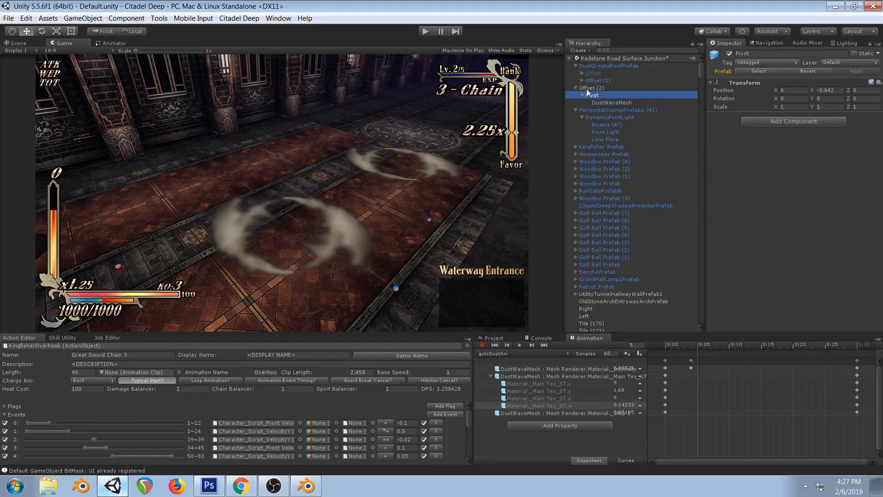
Disable the Animator on Offset (2) and remove that component
click(592, 88)
click(726, 118)
click(726, 118)
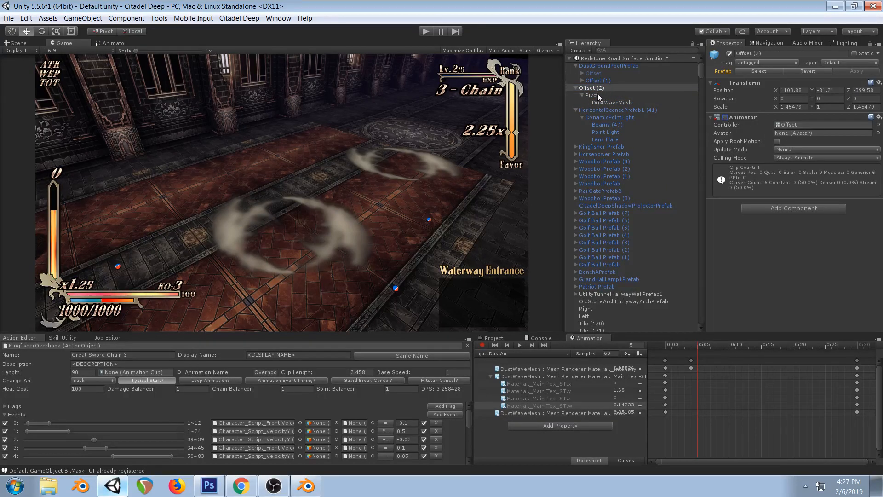
click(879, 118)
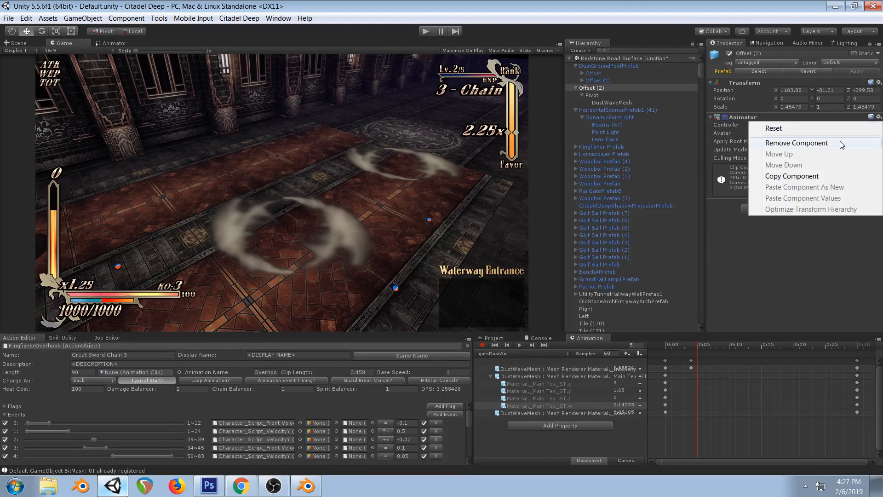
click(835, 142)
Rename the DustWaveMesh child under Offset (2)'s Pivot to Mesh
click(596, 93)
click(601, 103)
click(590, 95)
click(589, 88)
click(593, 94)
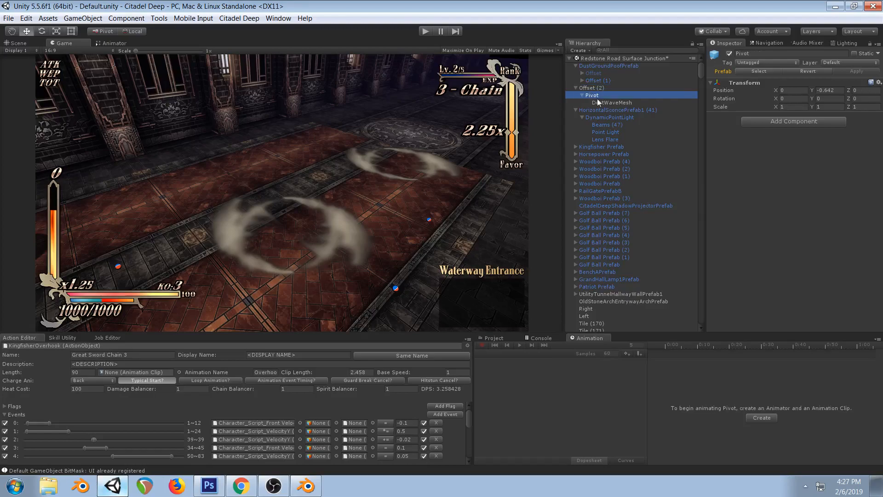
click(610, 102)
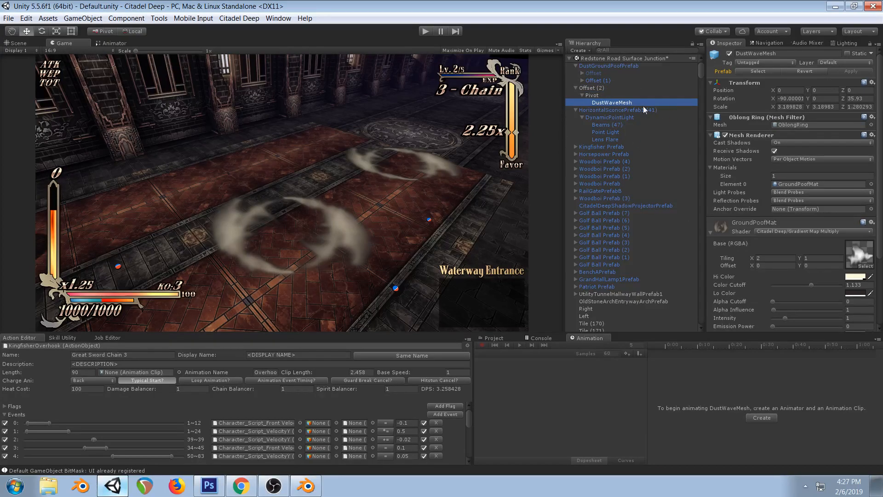
click(755, 53)
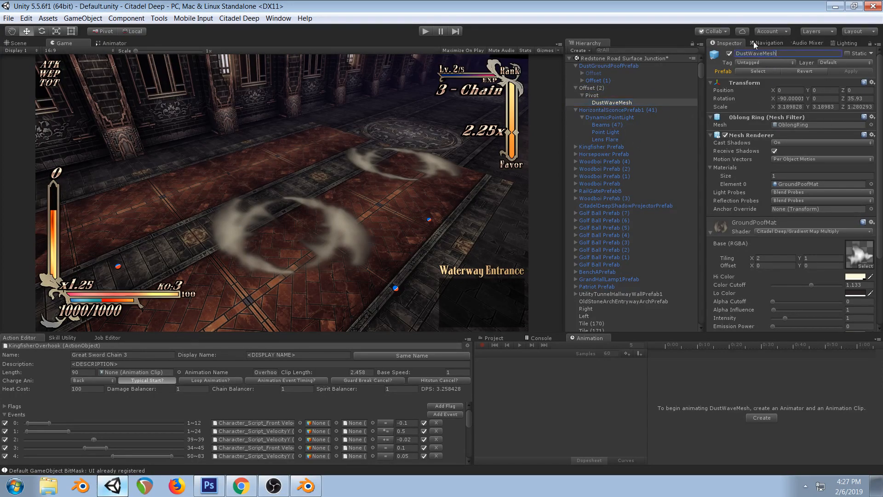
text(Mesh)
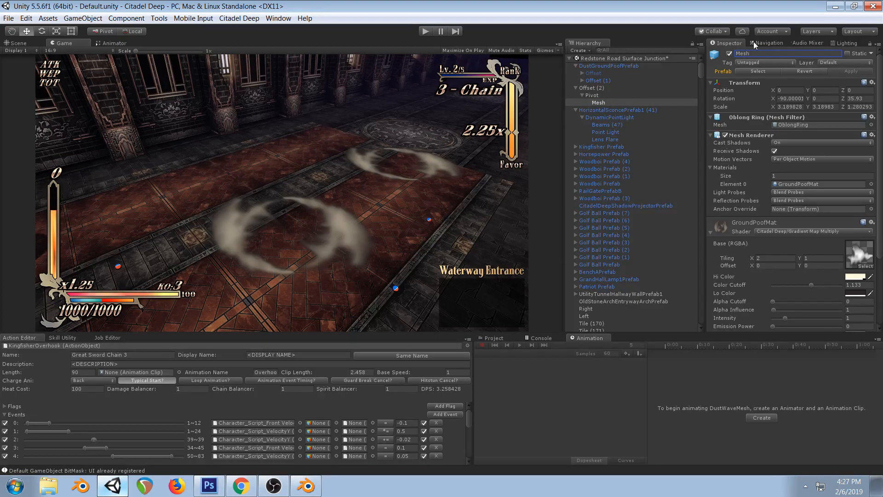
Assign the OblongRingTut mesh to the Mesh object's mesh filter
click(868, 125)
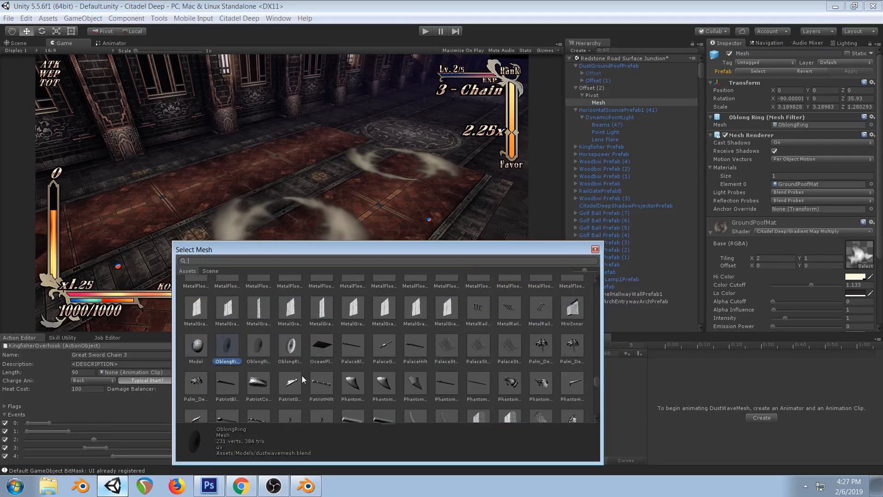
click(258, 348)
click(289, 346)
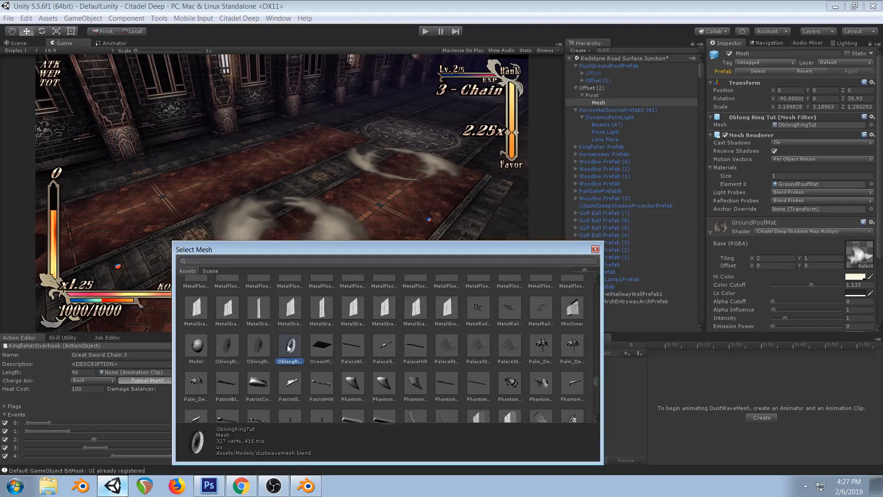
double_click(288, 346)
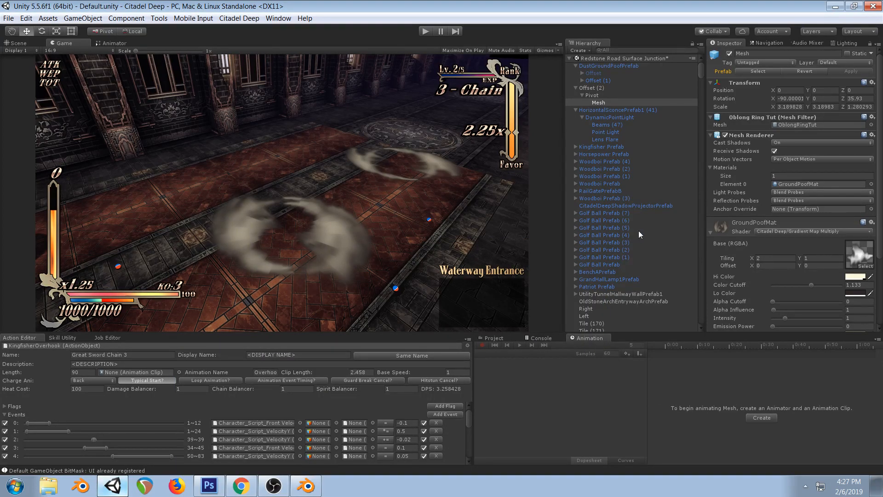
Try a base texture X tiling of 1 on GroundPoofMat, and restore it to 2
click(768, 255)
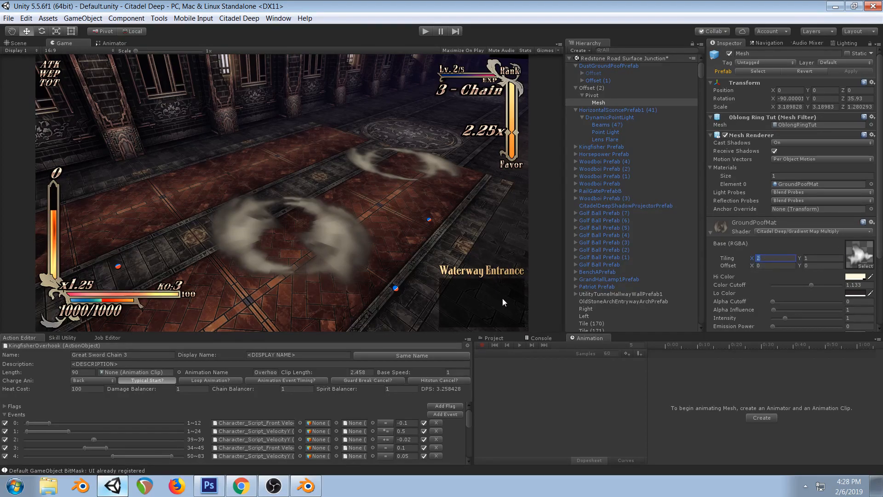
text(1)
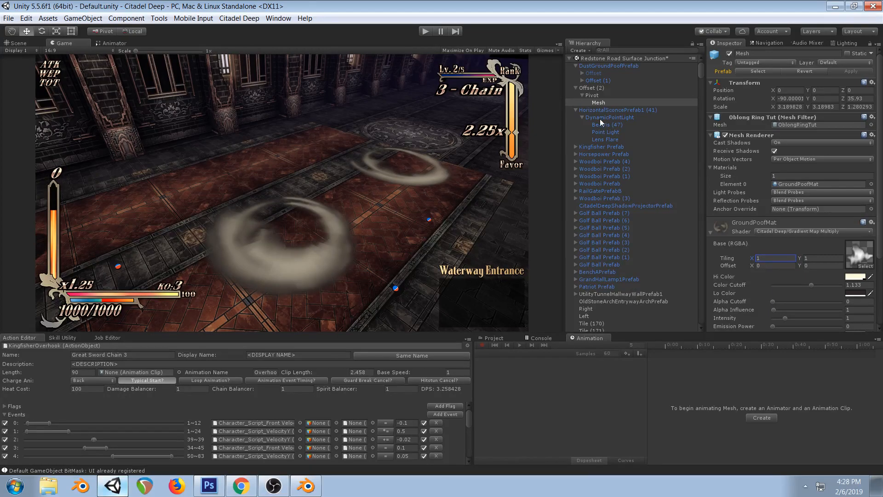
key(BackSpace)
text(2)
Locate GroundPoofMat in the project's CloudRing folder, duplicate it, and name the copy GroundPoofTutMat
click(493, 343)
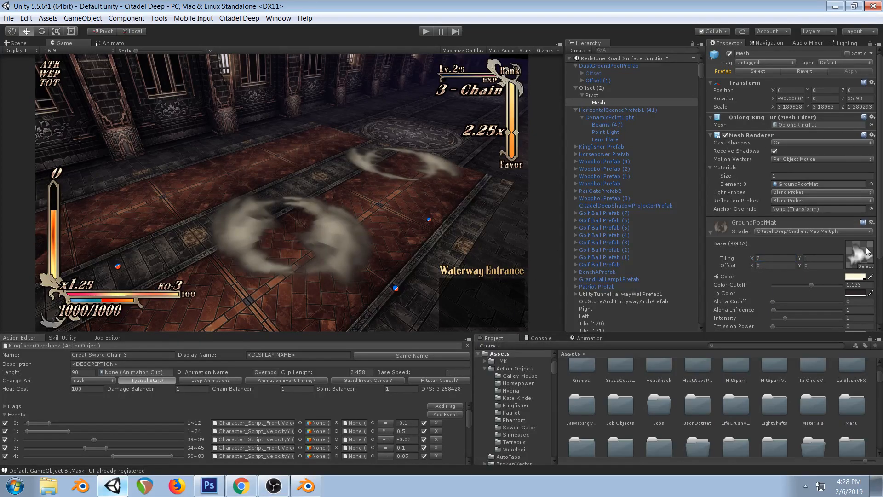
click(809, 187)
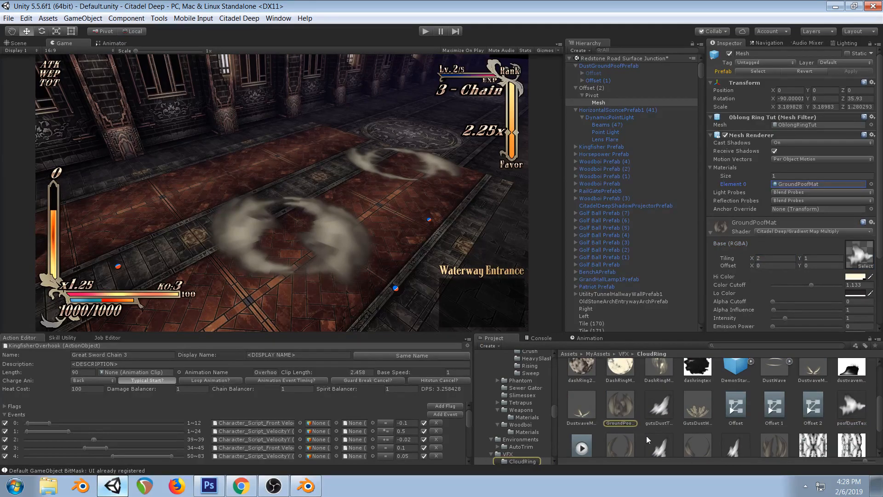
click(628, 410)
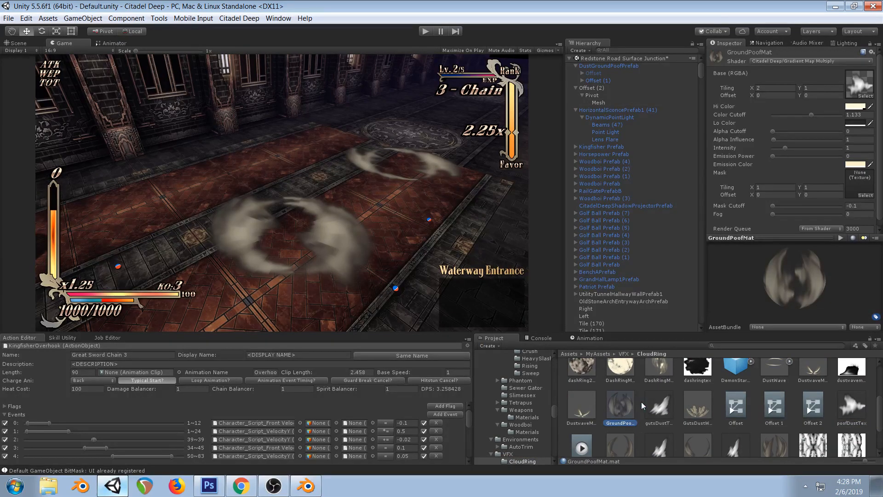
key(ctrl+d)
click(657, 423)
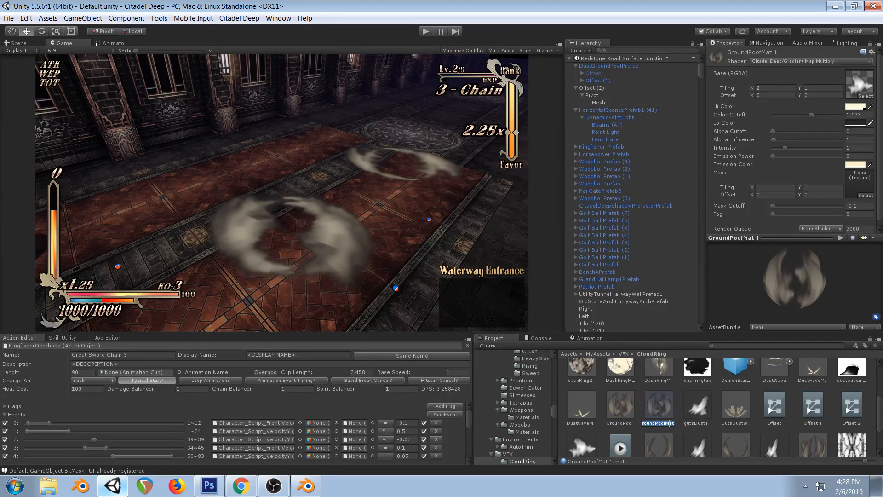
text(GroundPoofTut)
text(Mat)
key(Return)
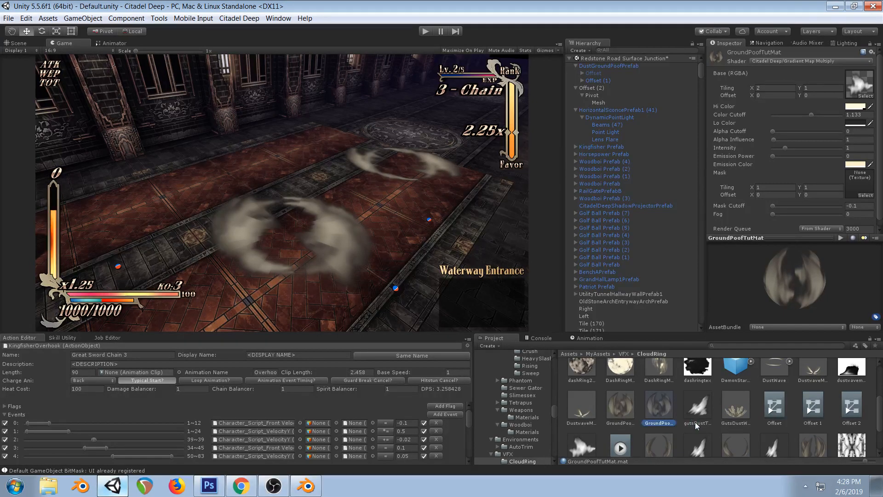
click(240, 487)
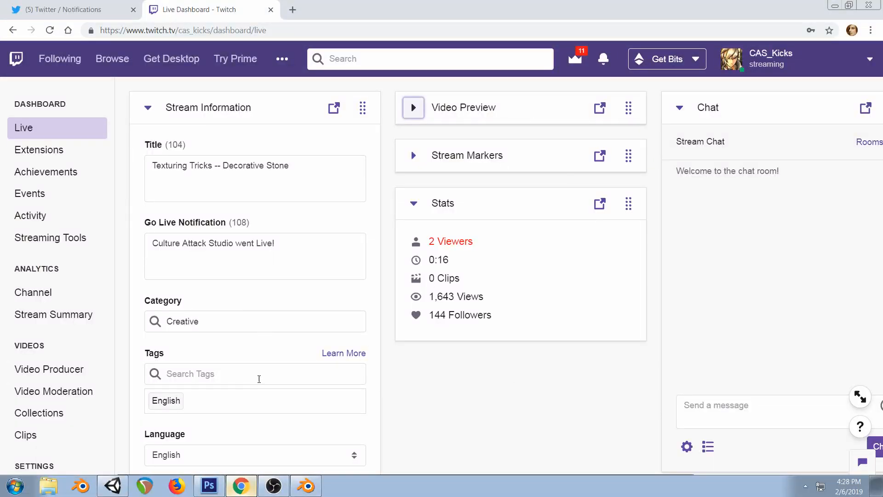
click(306, 486)
key(alt+Tab)
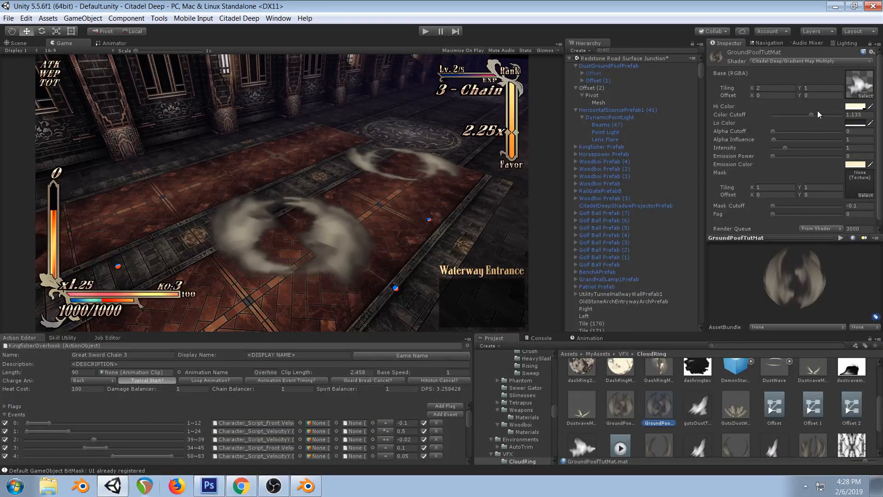
Assign the GroundPoofTutMat material to the Mesh object under Offset (2)'s Pivot
click(772, 88)
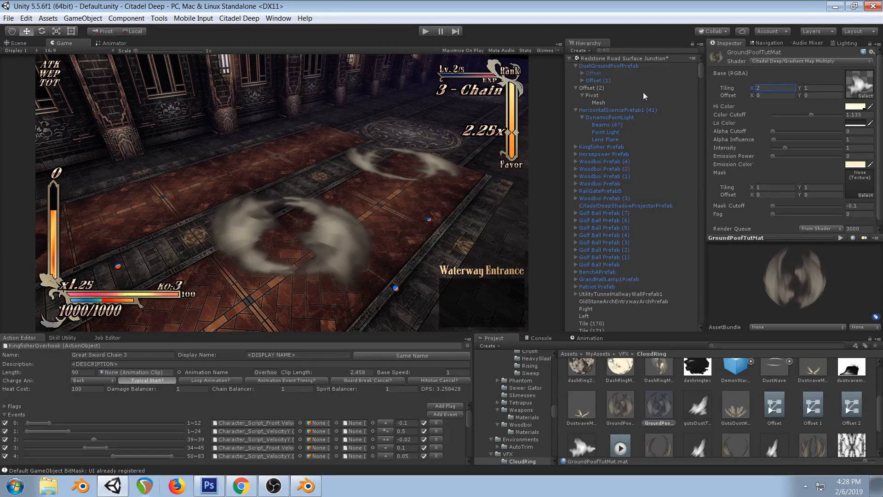
click(598, 102)
drag(659, 403, 804, 187)
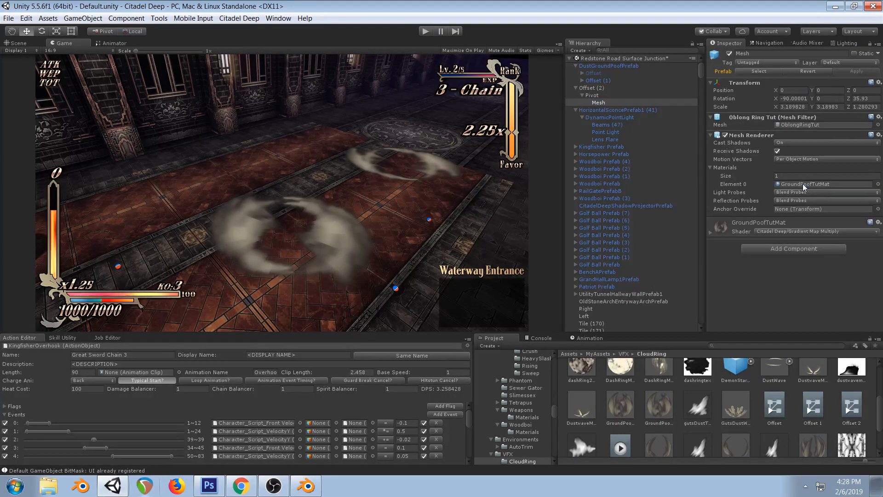
Set GroundPoofTutMat's base texture X tiling to 5
click(665, 411)
click(768, 87)
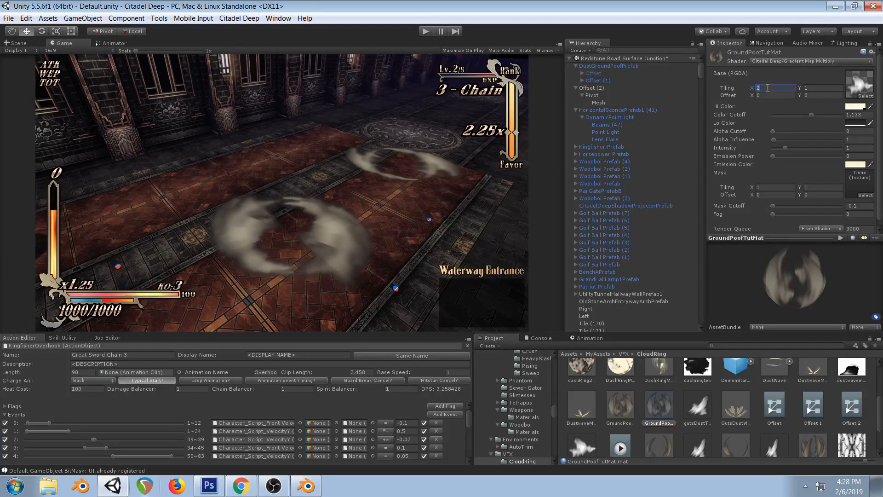
text(5)
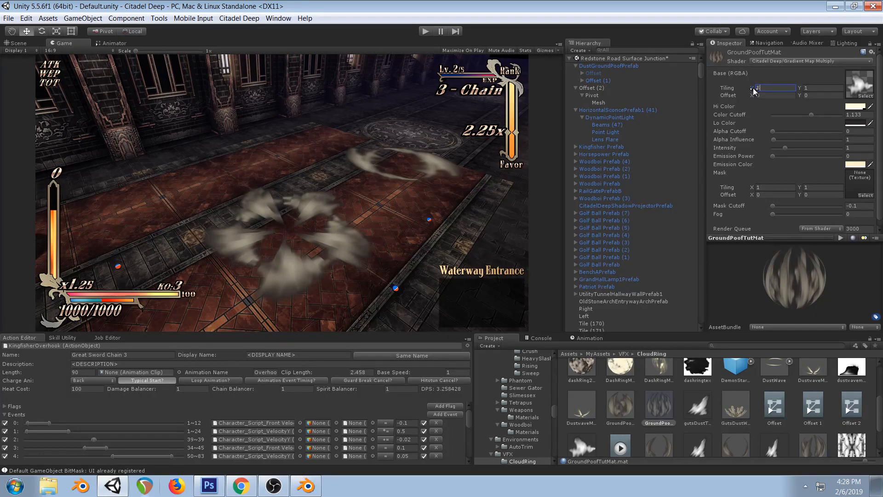
drag(753, 89, 800, 98)
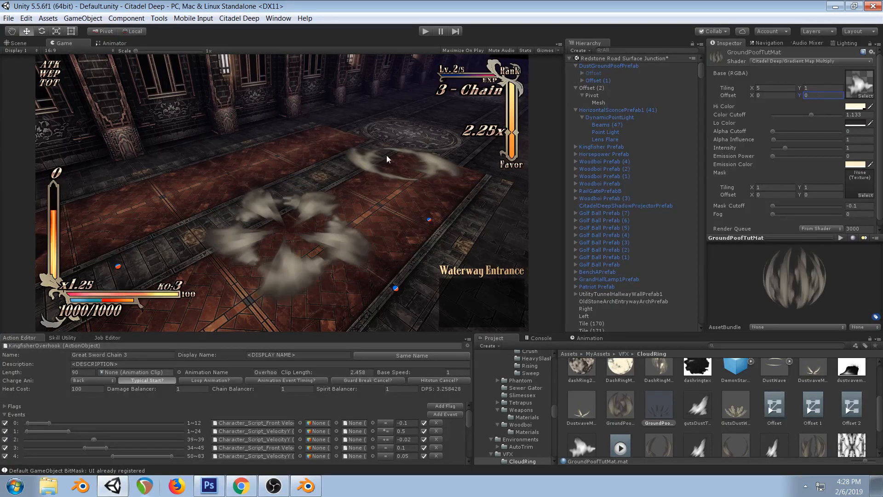
Switch to Blender and reveal the hidden geometry of the OblongRingTut mesh
click(306, 485)
middle_drag(328, 290, 328, 203)
key(alt+h)
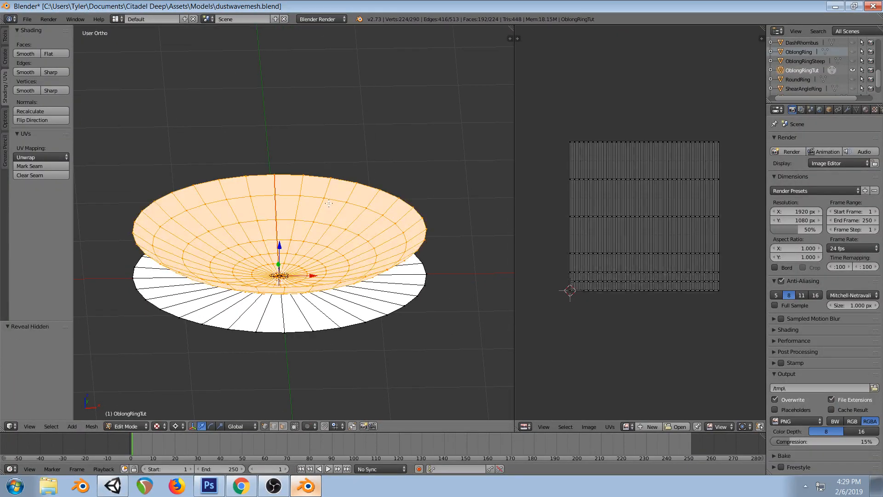
Delete the vertices of the bowl-shaped part of OblongRingTut, save dustwavemesh.blend over the existing file and return to Unity
key(KP_1)
key(a)
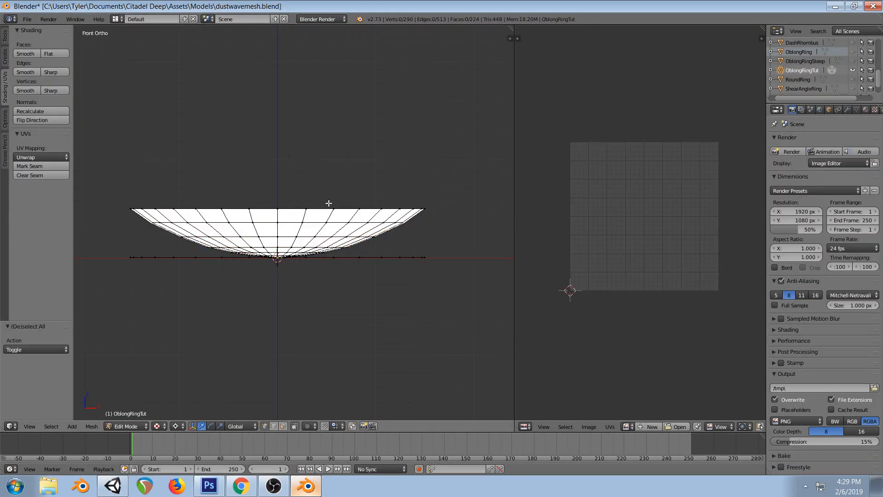
key(l)
key(x)
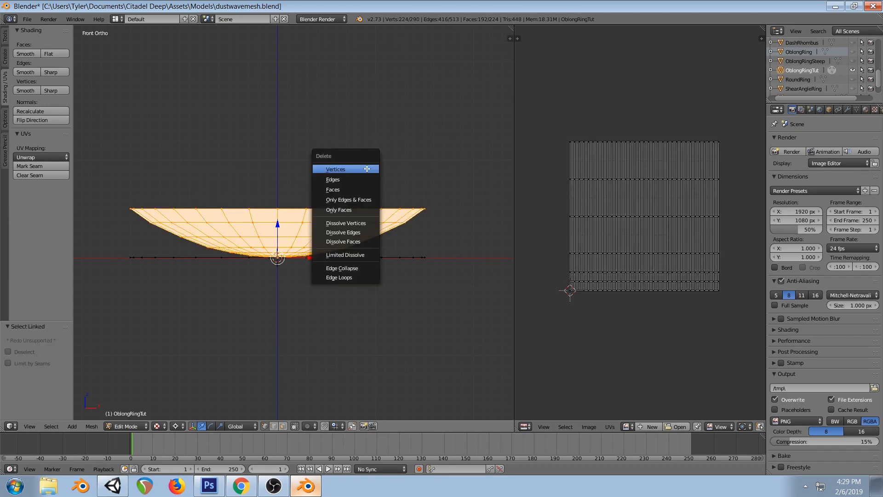
click(367, 169)
key(ctrl+s)
key(Return)
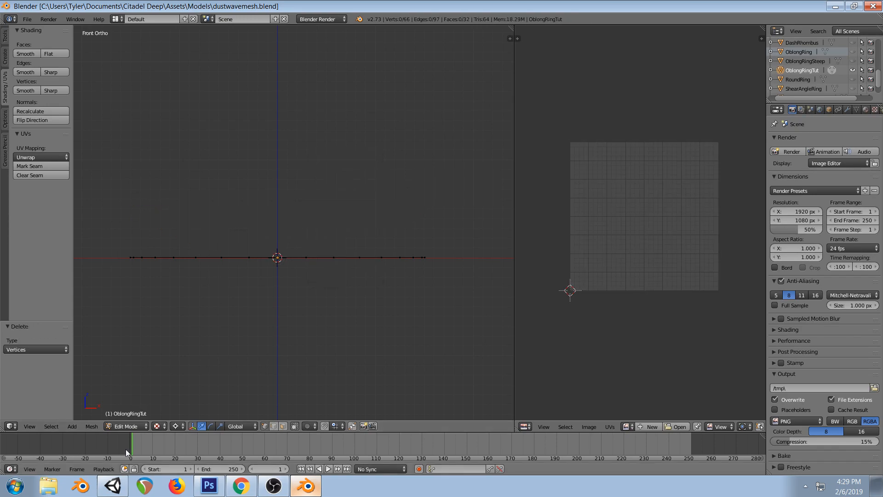
key(alt+Tab)
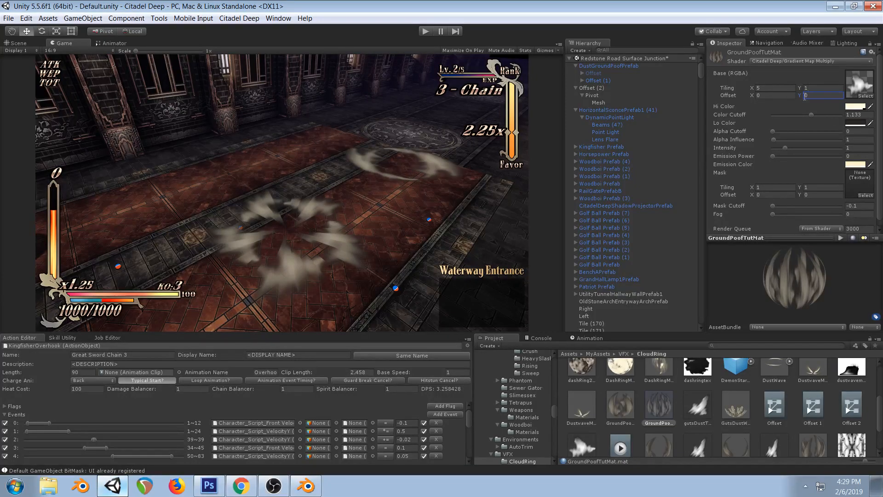
Set GroundPoofTutMat's base Y offset to -0.1, try a Y tiling of 3.36, and restore the Y tiling to 1
drag(803, 99, 836, 76)
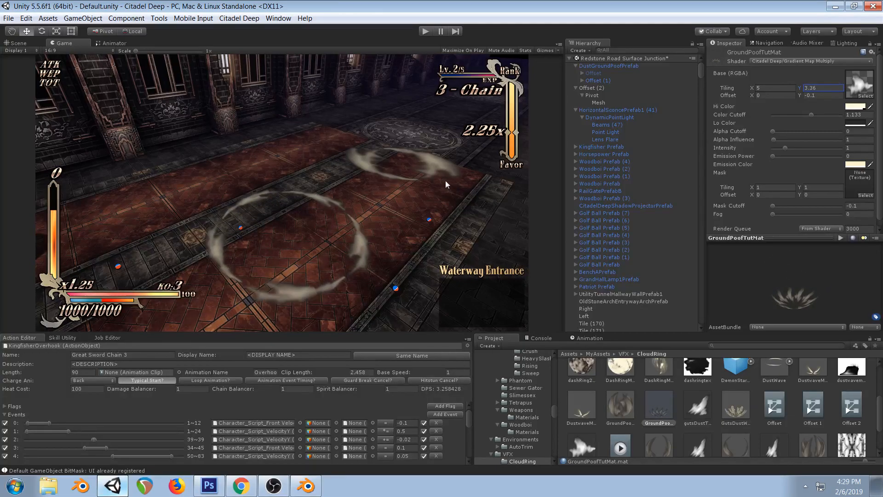
text(1)
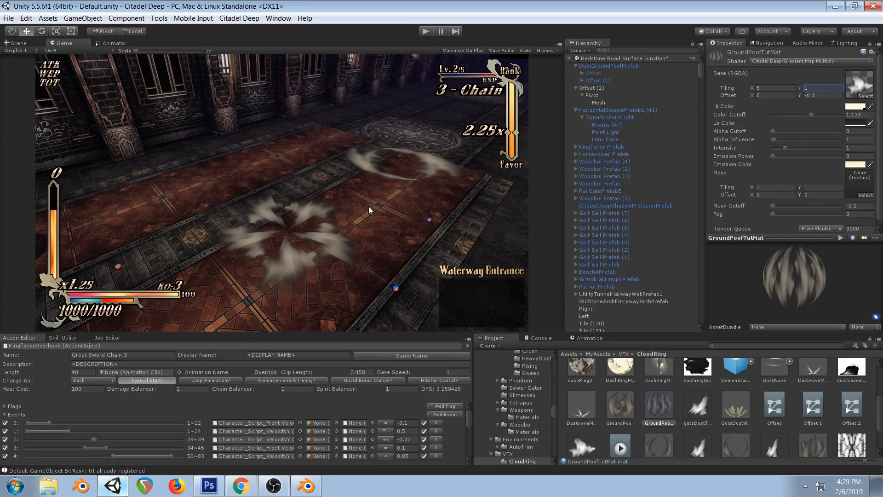
In Blender, try four and two concentric loop cuts on the flat disc in the top wireframe view
click(312, 488)
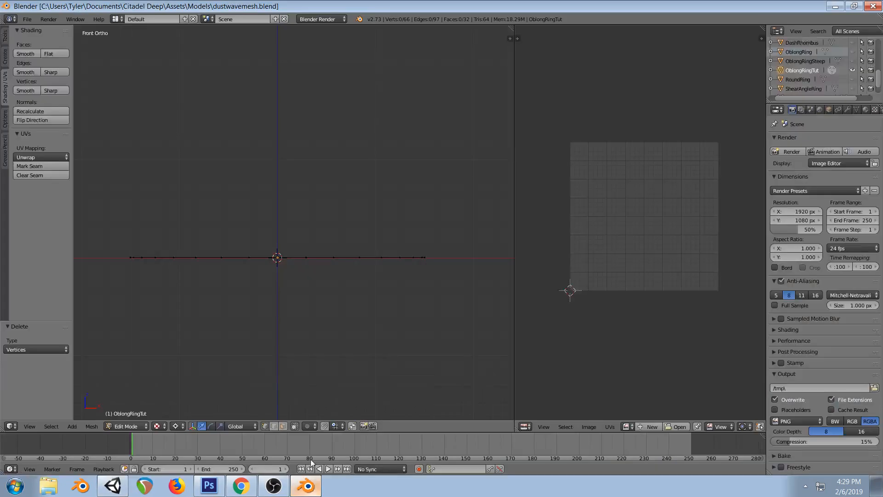
key(KP_7)
key(a)
key(a)
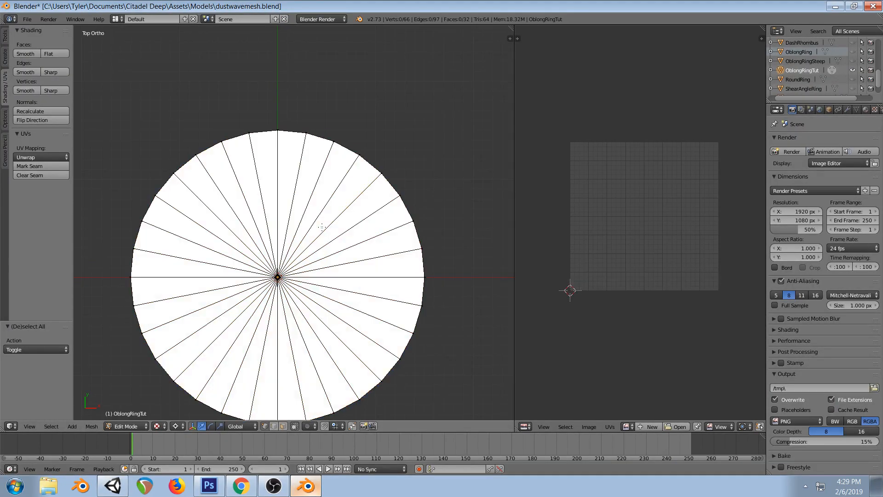
key(z)
scroll(294, 224, down, 2)
key(ctrl+r)
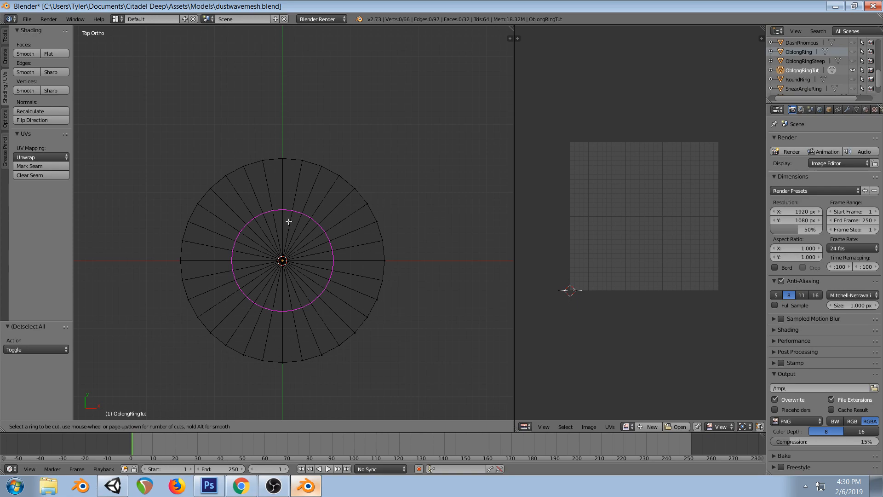
scroll(288, 221, up, 3)
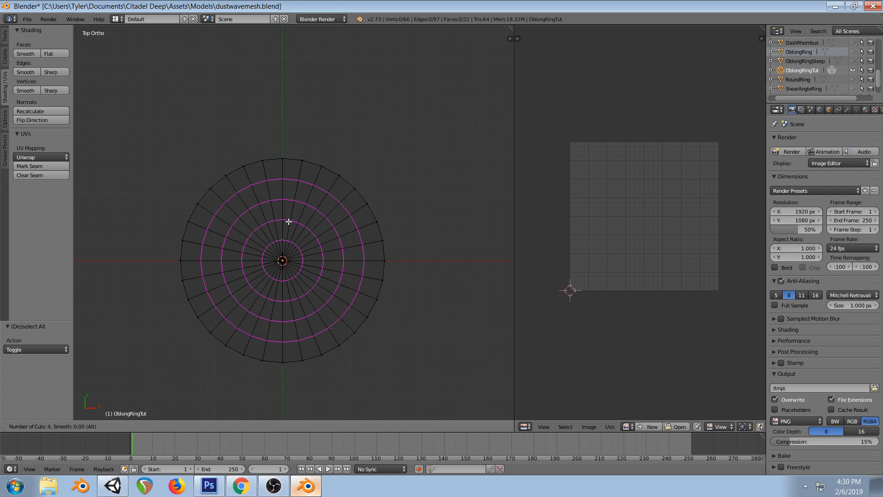
key(Escape)
key(ctrl+r)
scroll(289, 221, up, 1)
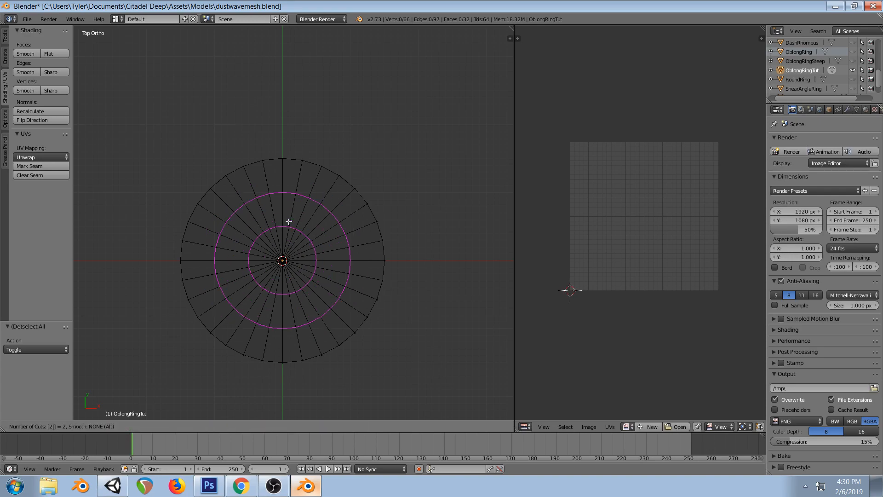
key(Escape)
Try several evenly spaced concentric loop cuts on the flat disc, save the model and switch to Unity
key(ctrl+r)
scroll(289, 221, up, 3)
click(288, 221)
right_click(287, 223)
key(a)
key(ctrl+s)
click(331, 277)
click(106, 483)
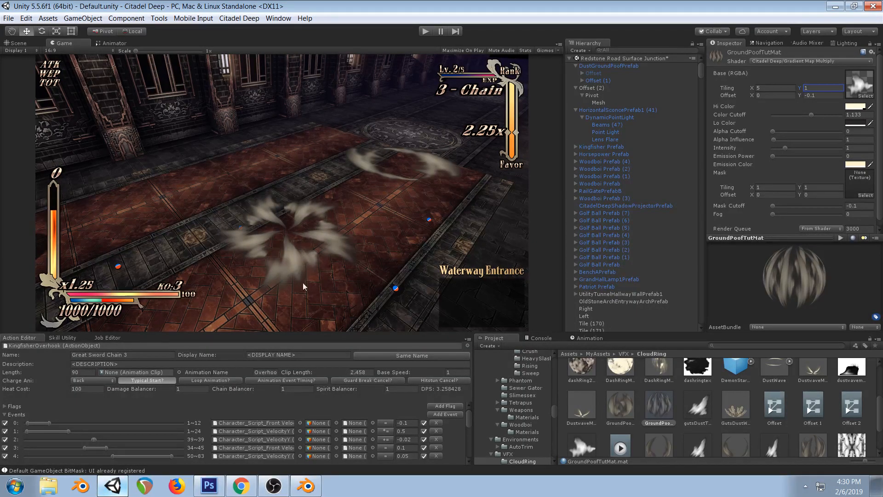
In Blender, add one loop cut halfway around the flat disc, save dustwavemesh.blend and return to Unity
click(306, 485)
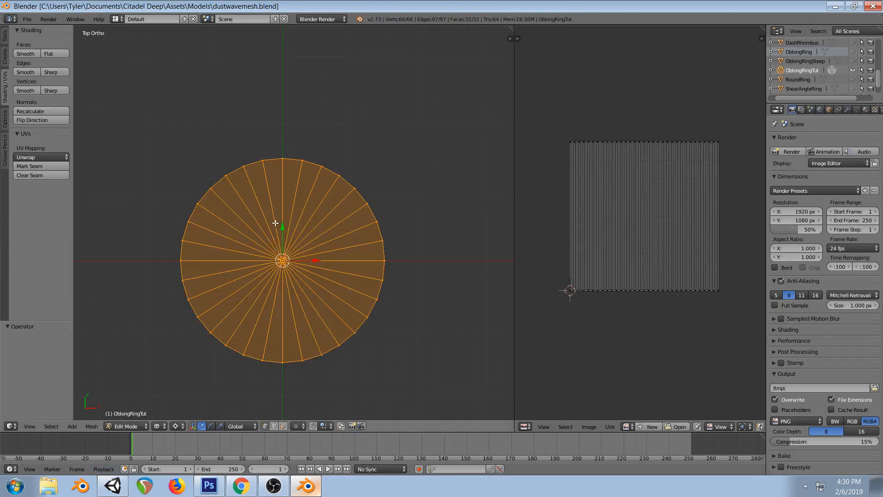
key(a)
key(ctrl+r)
click(275, 223)
click(275, 224)
key(ctrl+s)
click(223, 261)
click(112, 485)
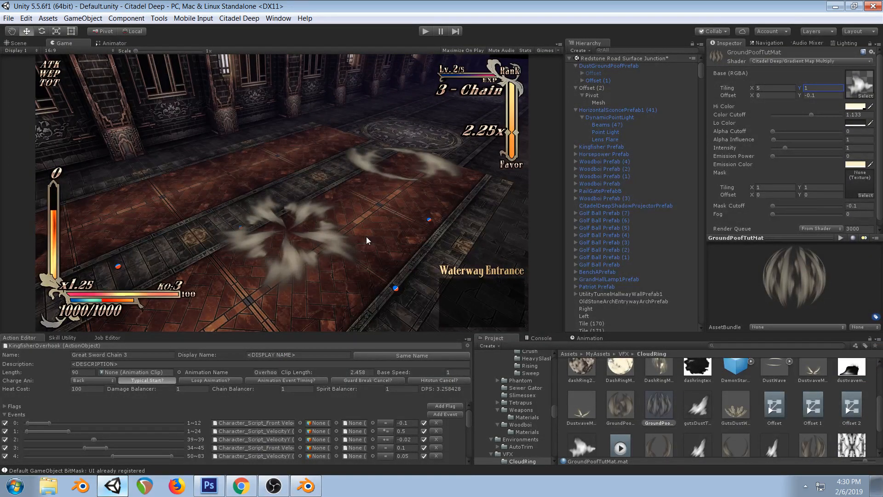
Set GroundPoofTutMat's base Y tiling to 1.09 and its Y offset to -0.1
mouse_move(800, 87)
mouse_down()
mouse_move(839, 73)
mouse_move(787, 83)
mouse_move(825, 82)
mouse_move(789, 90)
mouse_move(798, 87)
mouse_up()
text(-0.1)
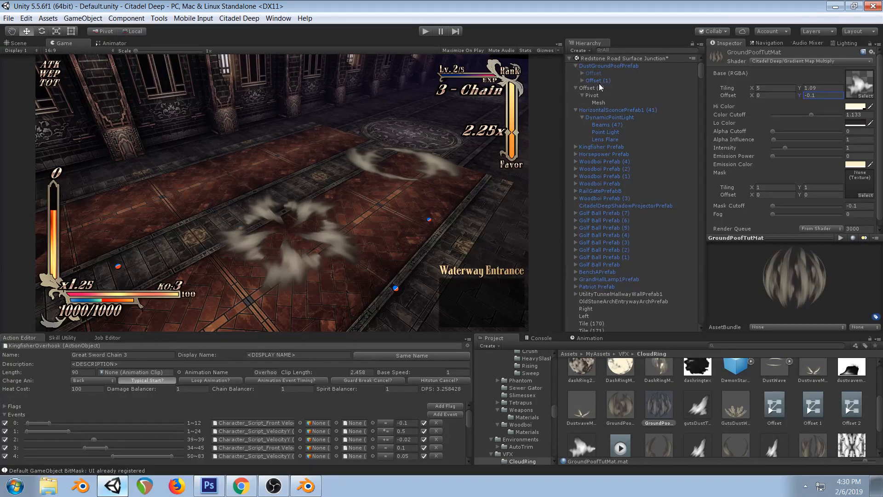
Open the gutsDustAni animation of Offset (1), scrub its early frames and examine the dust in the Scene view
click(596, 102)
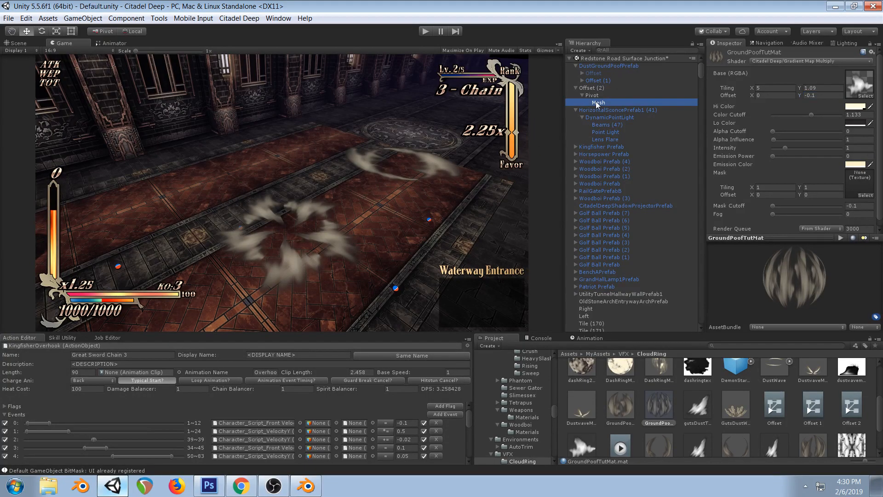
click(588, 338)
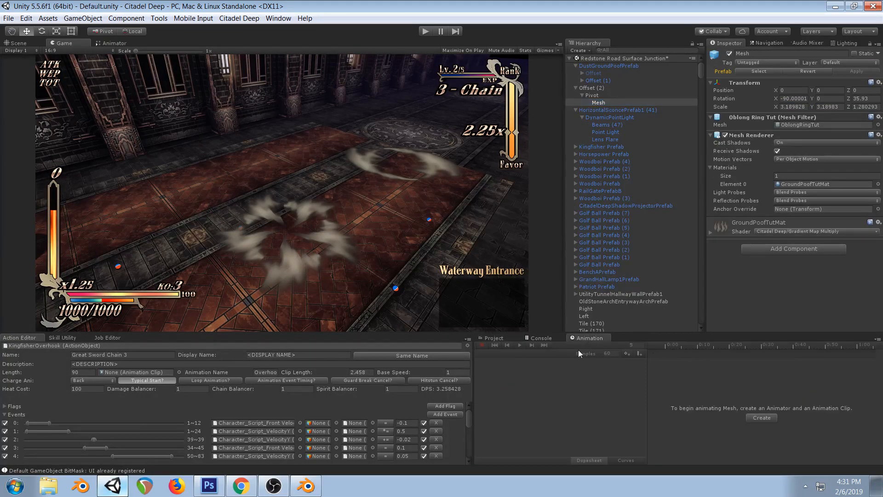
click(596, 80)
drag(665, 345, 706, 343)
click(24, 42)
alt+drag(397, 177, 337, 173)
middle_drag(337, 173, 319, 177)
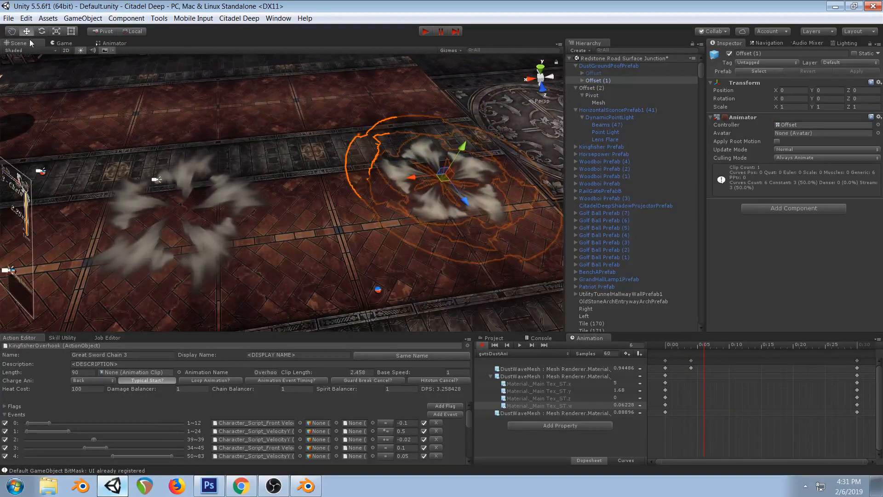
Examine the original dust effect in the Game view while scrubbing gutsDustAni back and forth around frames 5 to 7
click(60, 43)
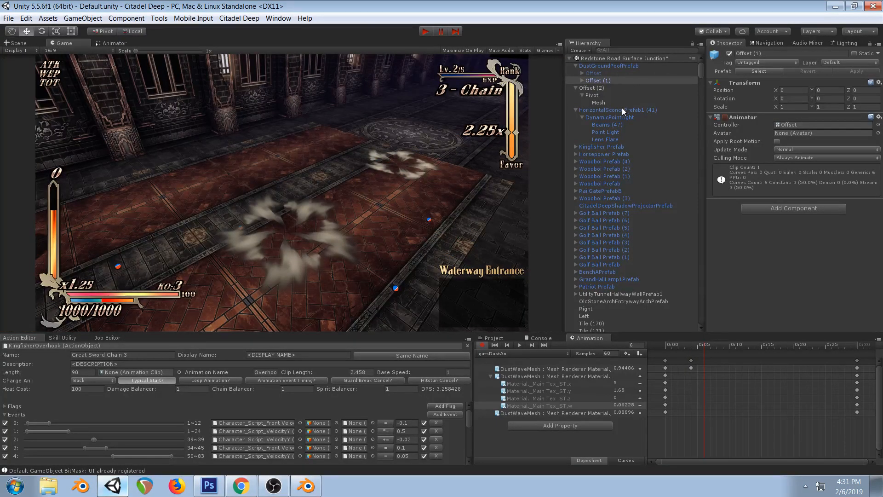
drag(667, 345, 710, 344)
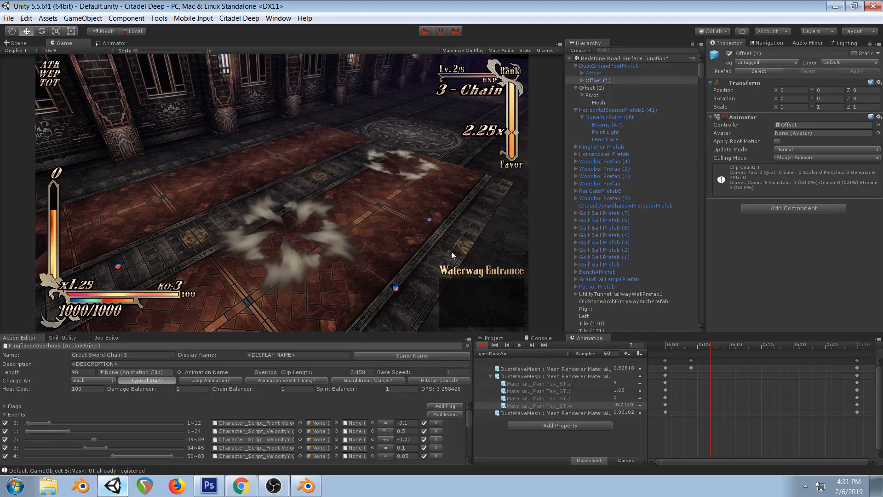
click(718, 345)
drag(719, 347, 696, 366)
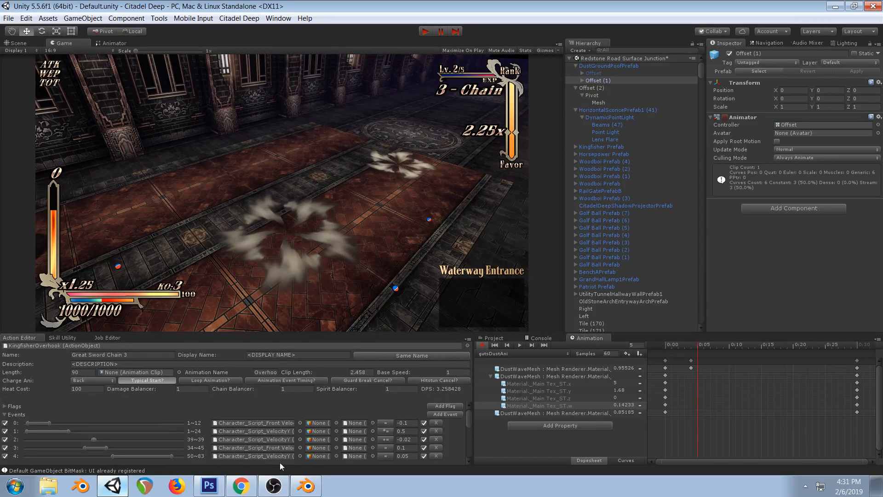
In Blender, undo the disc's loop cut and the deletion of the bowl-shaped geometry
click(307, 486)
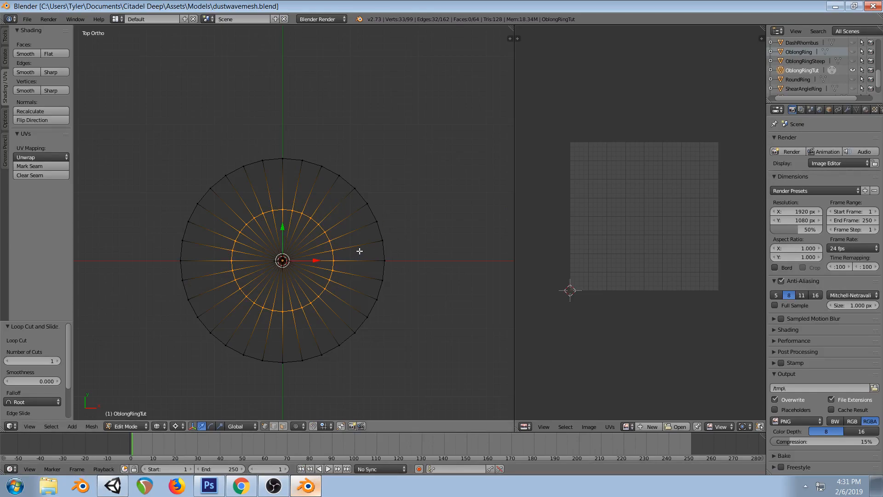
key(a)
key(KP_1)
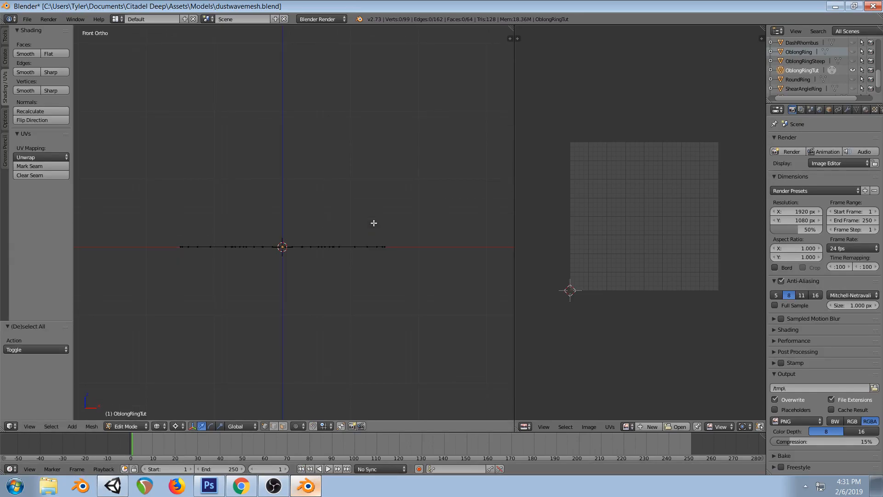
middle_drag(386, 184, 387, 231)
key(a)
key(ctrl+z)
key(ctrl+z)
key(ctrl+z)
key(ctrl+z)
key(ctrl+shift+z)
key(ctrl+shift+z)
key(ctrl+shift+z)
key(ctrl+shift+z)
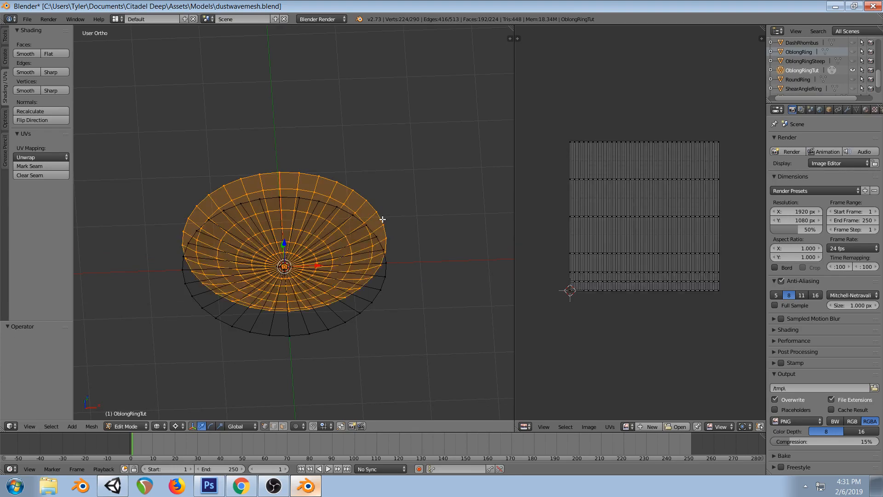
In solid shading, move the linked bowl-shaped part of OblongRingTut 1.6 units up along Z, above the flat disc
key(KP_1)
key(a)
mouse_move(383, 219)
middle_down()
mouse_move(369, 236)
mouse_move(293, 254)
mouse_move(368, 158)
mouse_move(365, 202)
middle_up()
key(z)
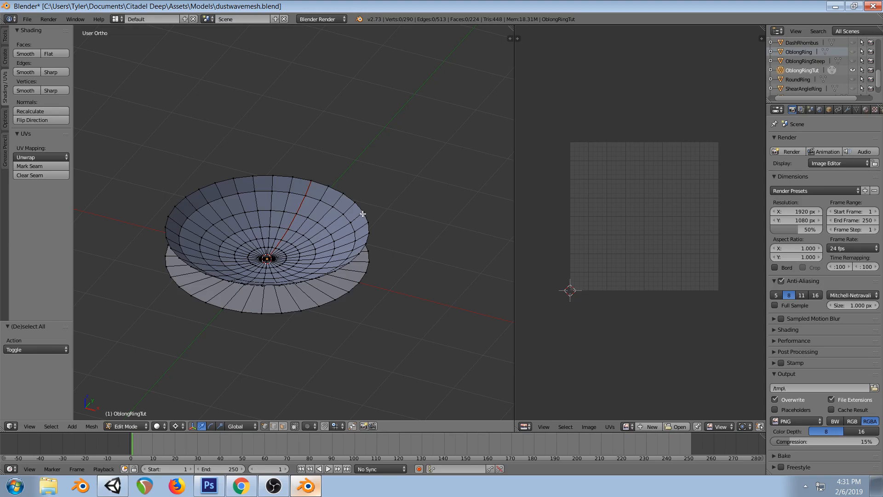
key(a)
key(a)
key(KP_1)
key(l)
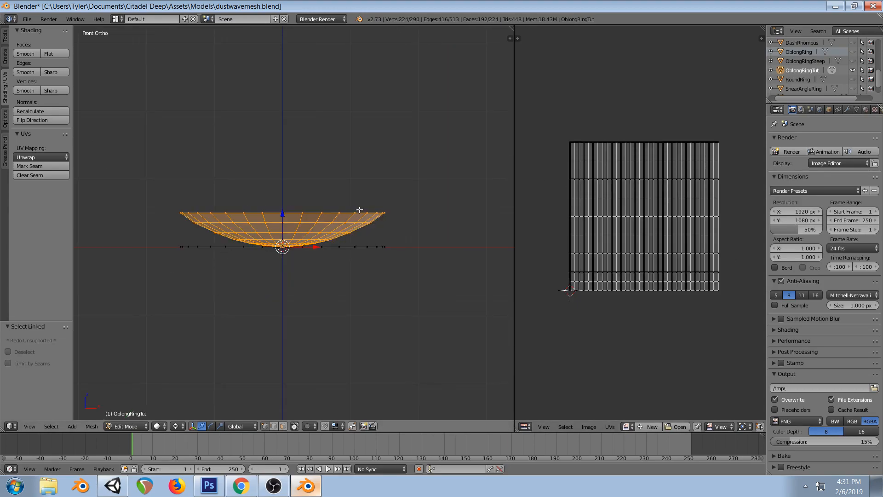
key(g)
key(z)
click(361, 156)
middle_drag(361, 156, 378, 218)
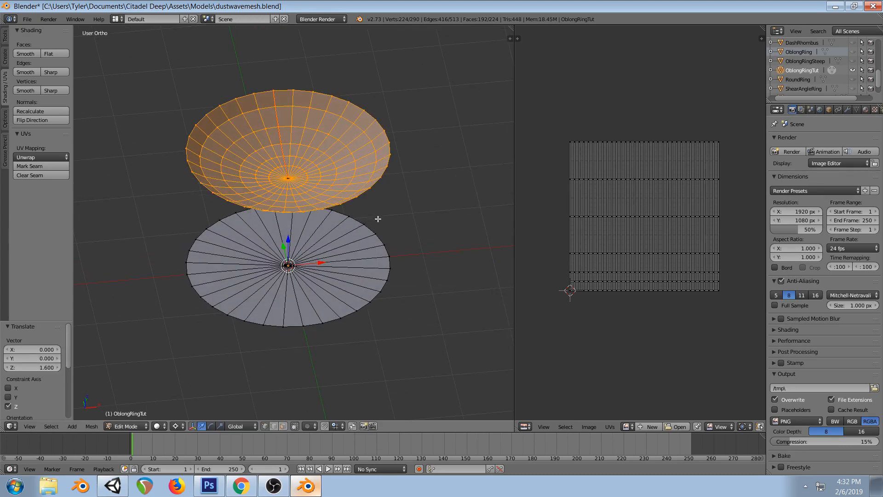
Deselect the mesh, switch to Unity and scrub the original dust animation to frame 22
key(a)
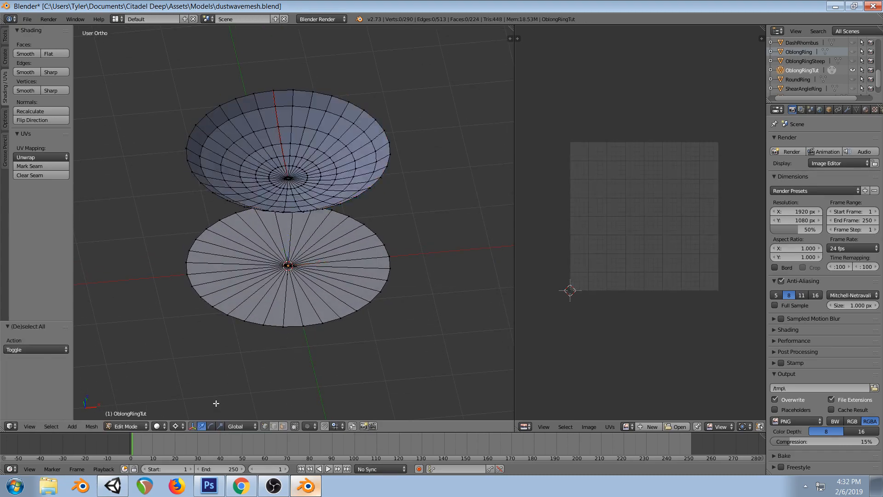
click(112, 486)
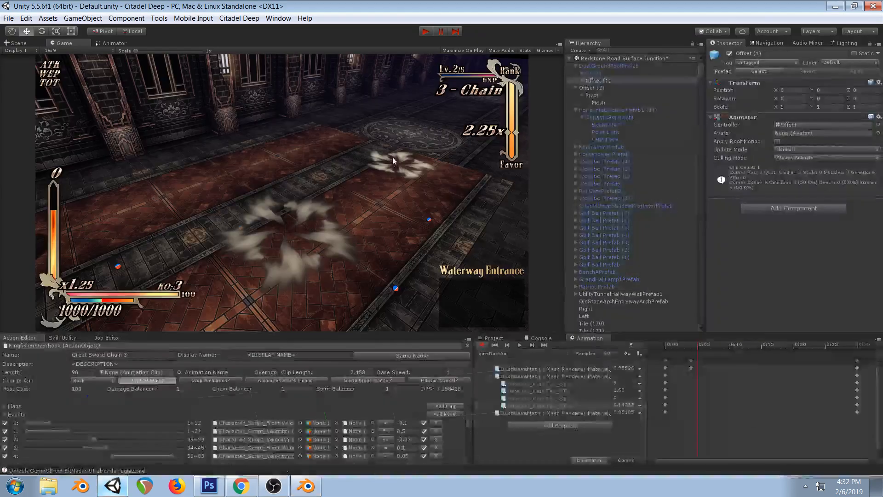
click(483, 345)
drag(666, 346, 810, 333)
On the Mesh under Offset (2), set GroundPoofTutMat's base texture Y offset to 0.36
click(599, 102)
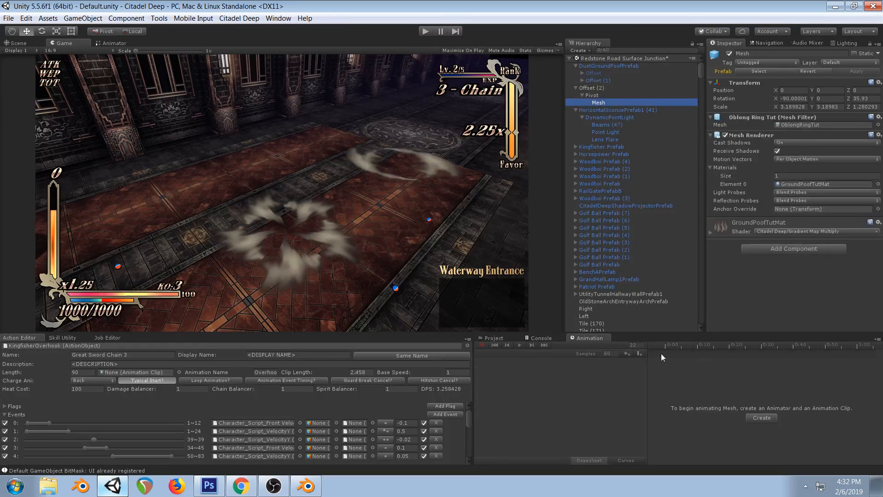
click(593, 95)
click(595, 88)
click(602, 102)
click(710, 232)
click(806, 266)
mouse_move(805, 264)
mouse_down()
mouse_move(813, 265)
mouse_move(792, 267)
mouse_up()
drag(809, 268, 809, 268)
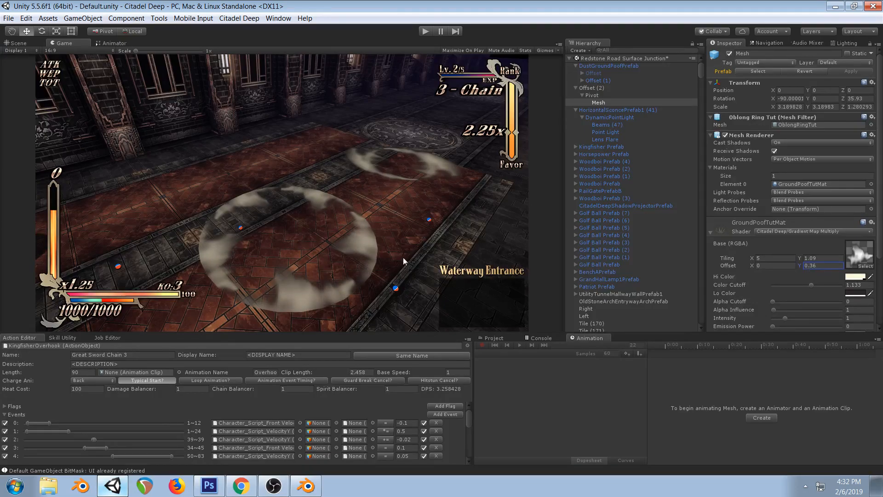
Search the textures for "grad" and assign unevengradient as GroundPoofTutMat's mask
scroll(840, 230, down, 2)
scroll(840, 230, down, 1)
click(865, 282)
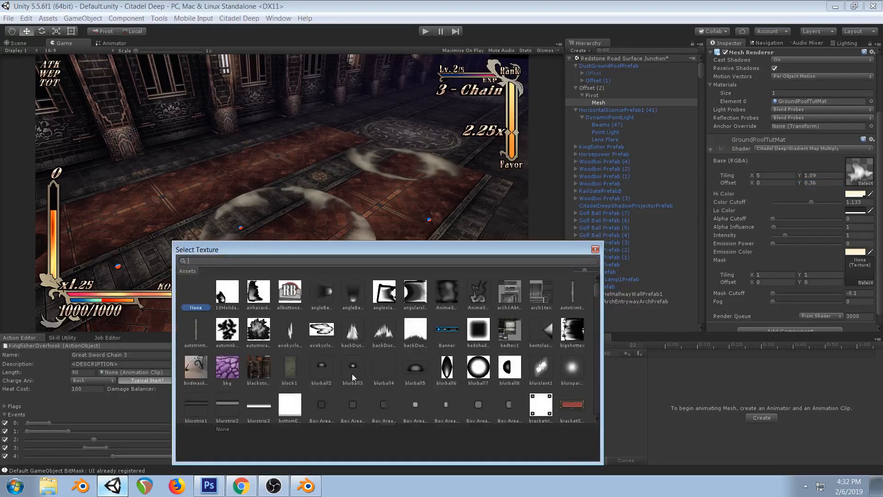
scroll(434, 355, down, 15)
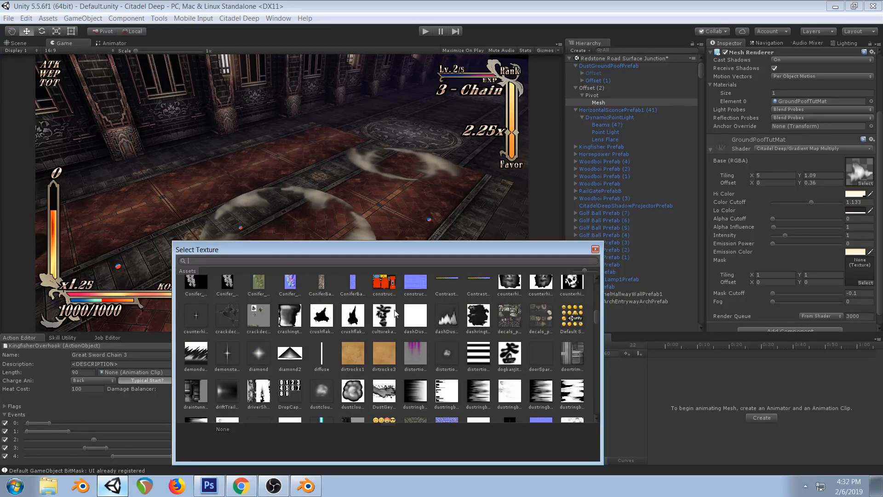
text(grad)
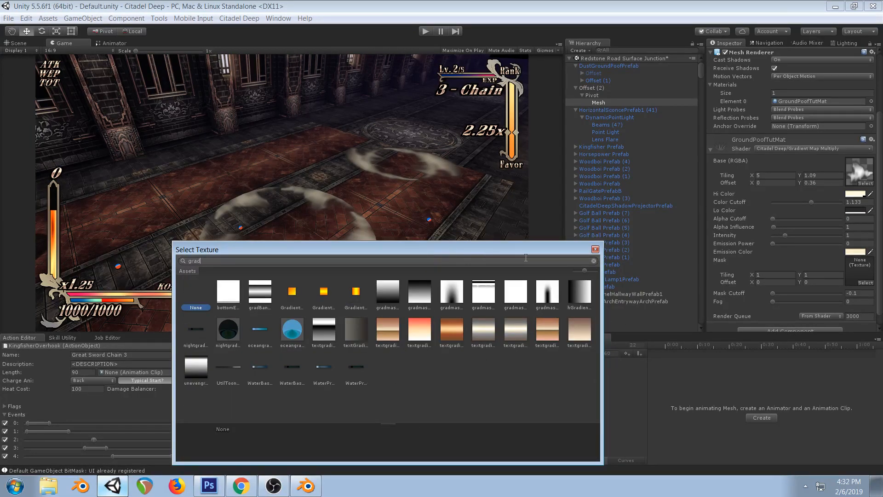
click(206, 375)
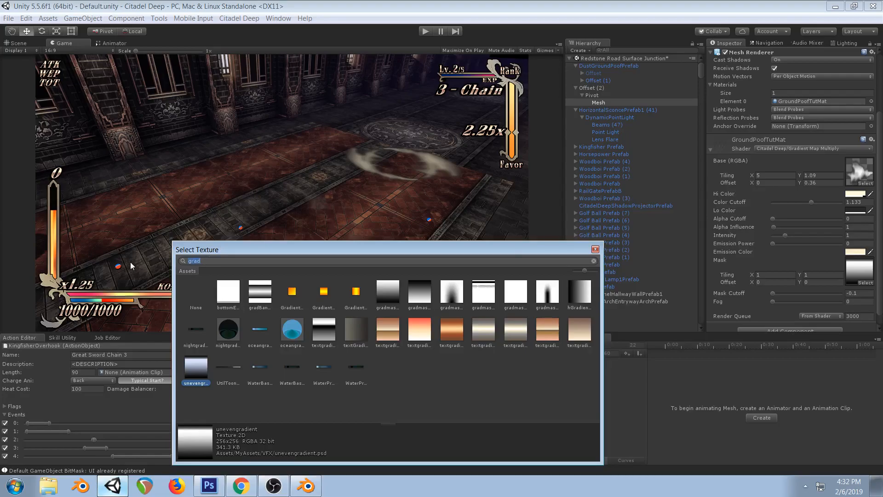
Search the textures for "mask" and reset GroundPoofTutMat's mask texture to None
text(mask)
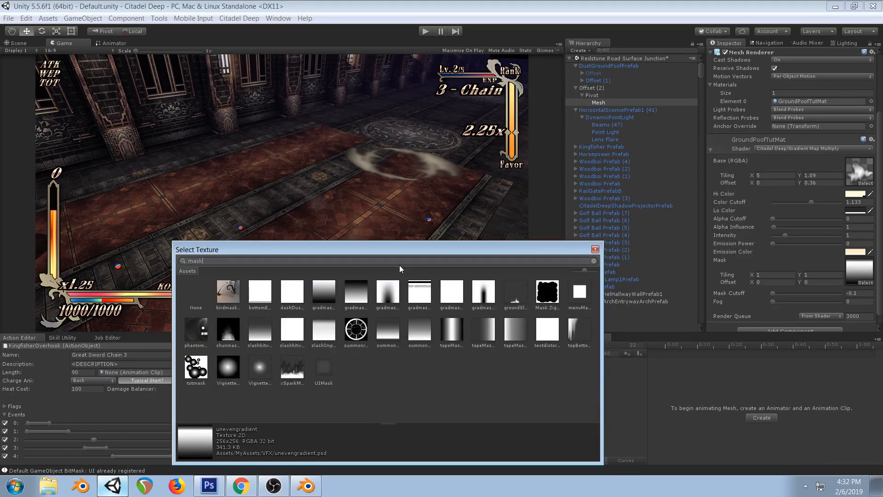
click(595, 249)
click(865, 282)
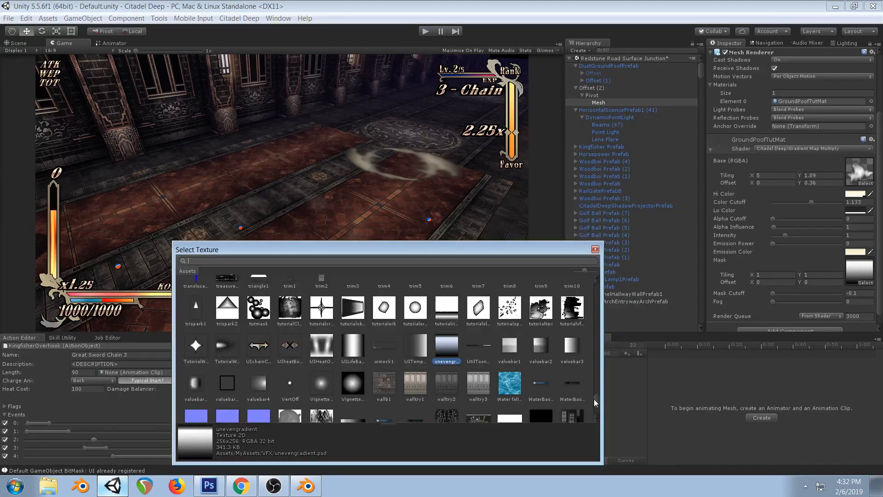
double_click(192, 294)
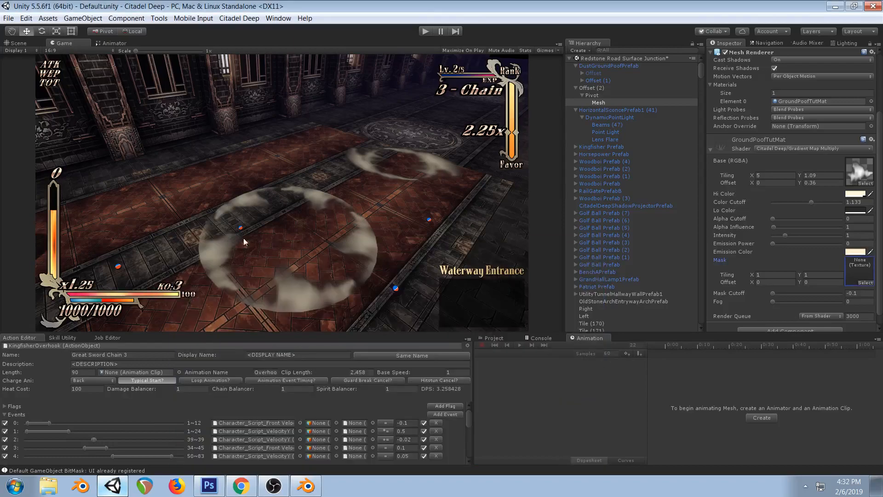
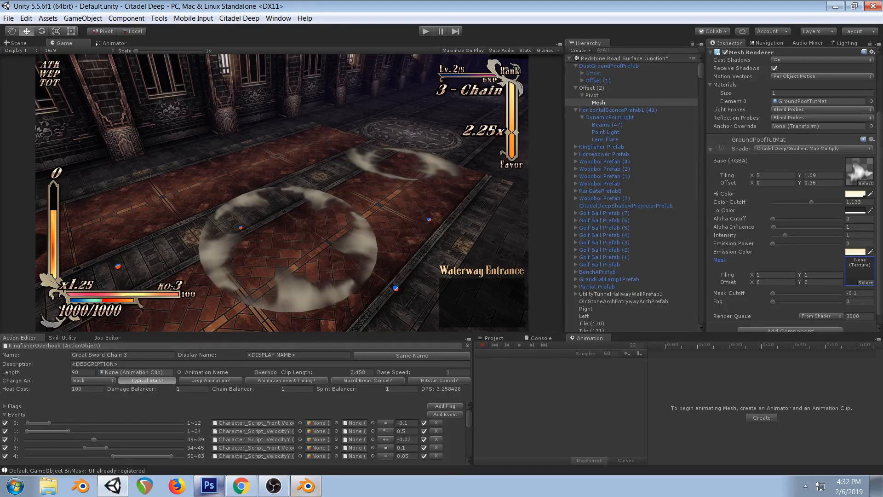
Switch to Blender and add five evenly spaced loop cuts to the flat disc of OblongRingTut, without sliding them
click(306, 487)
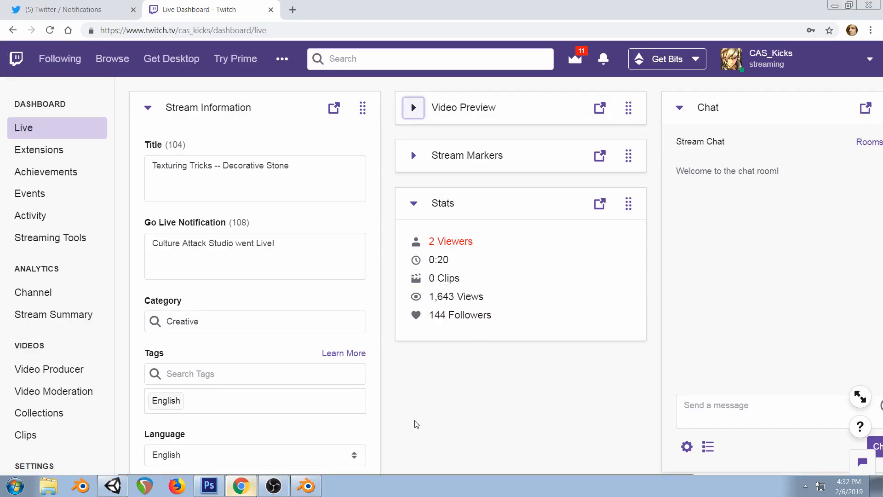
click(307, 489)
middle_drag(331, 237, 339, 211)
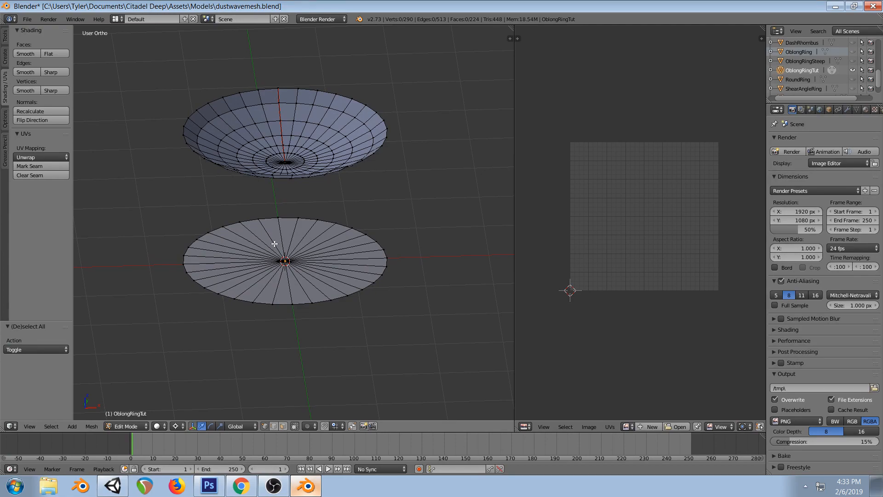
middle_drag(262, 236, 262, 188)
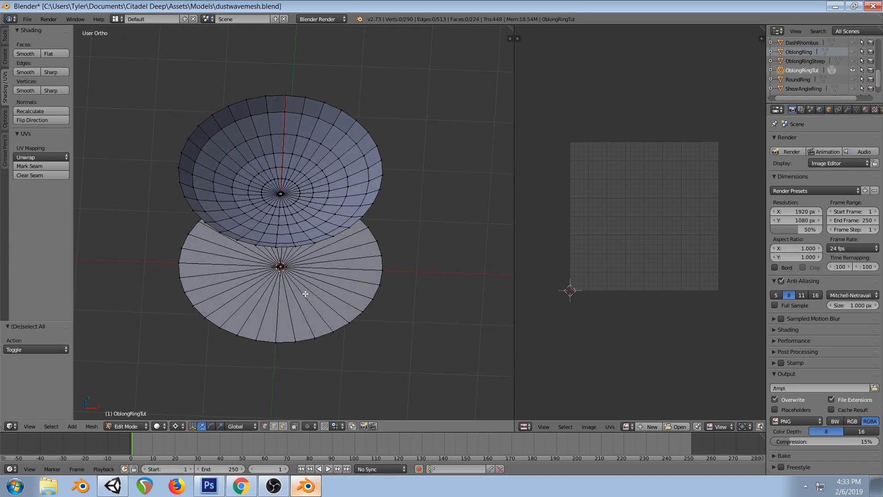
key(KP_1)
middle_drag(311, 275, 290, 308)
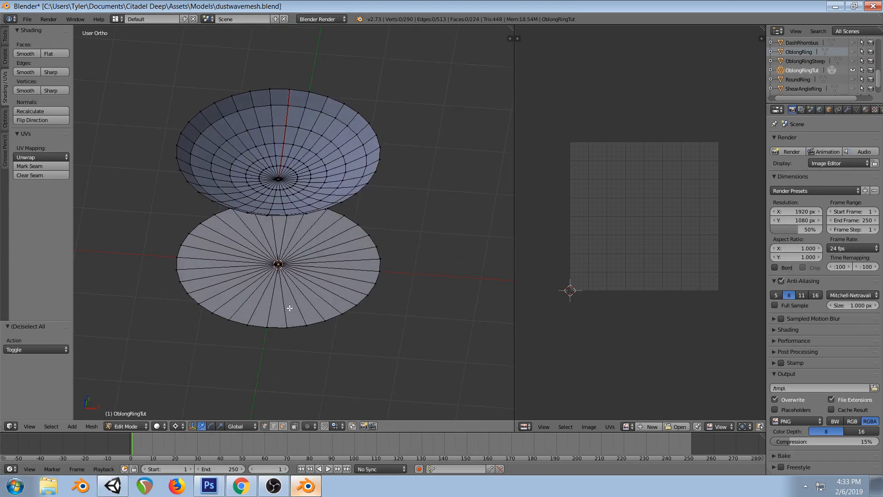
key(ctrl+r)
scroll(240, 263, up, 4)
click(240, 263)
right_click(240, 263)
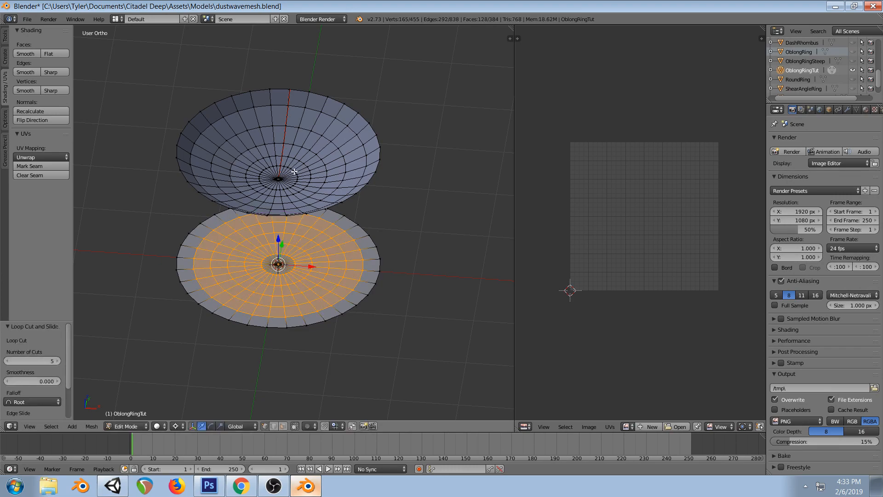
Show the mesh in wireframe and select only the outer edge loop of the flat disc
key(a)
key(z)
scroll(272, 265, up, 3)
key(c)
ctrl+drag(272, 287, 279, 286)
key(a)
alt+right_click(298, 373)
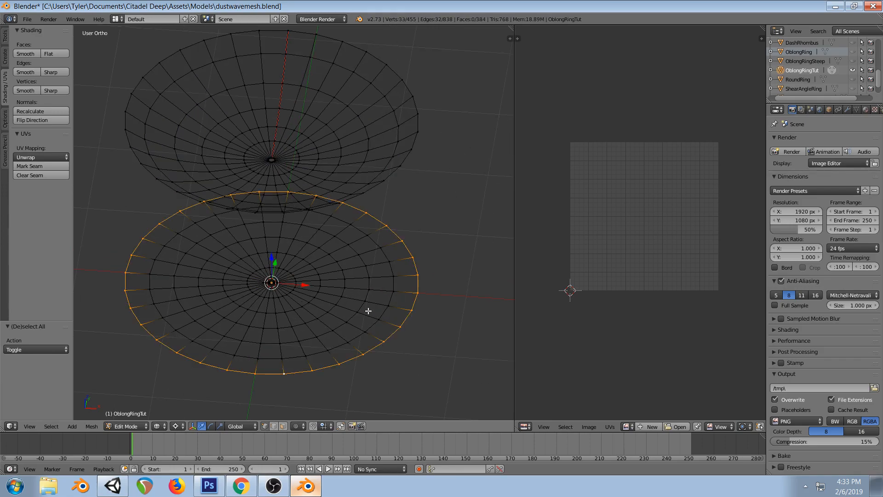
Try to raise the disc's outer rim freely with proportional editing enabled and linear falloff
key(o)
key(g)
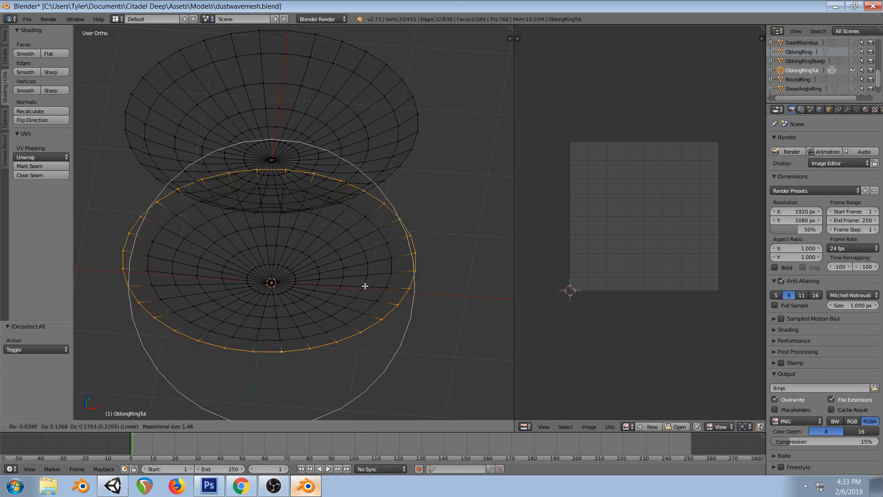
right_click(345, 258)
key(KP_1)
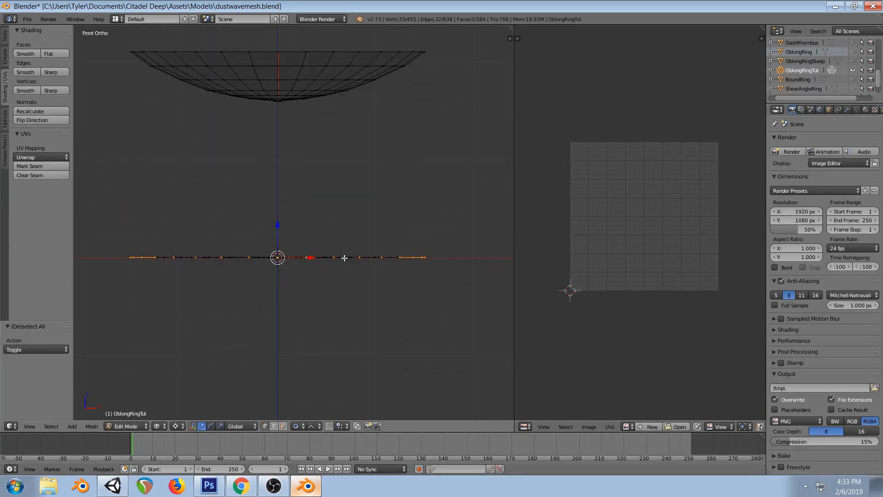
click(304, 427)
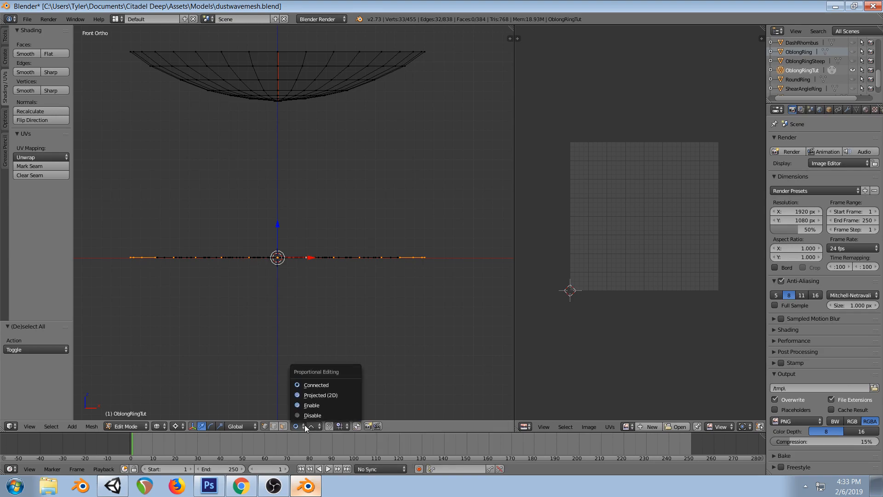
click(322, 403)
middle_drag(354, 192, 348, 224)
key(g)
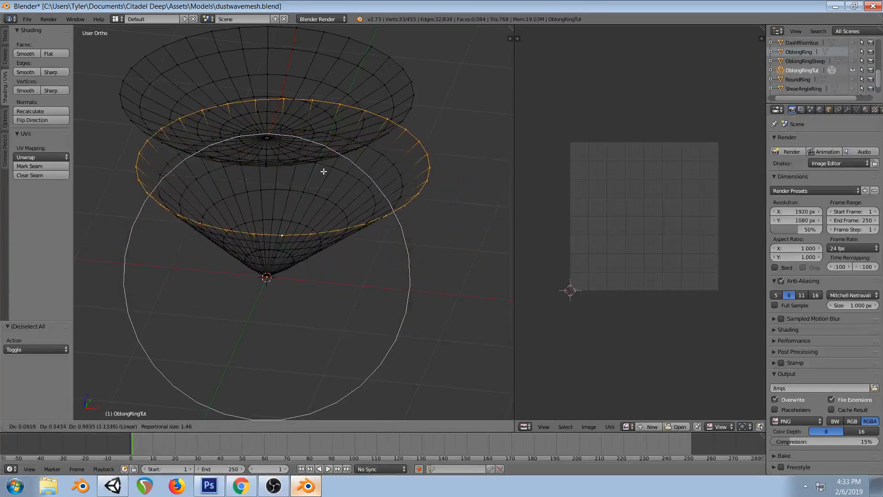
key(Escape)
Try to raise the disc's outer rim straight along Z in front view with linear proportional falloff
key(KP_1)
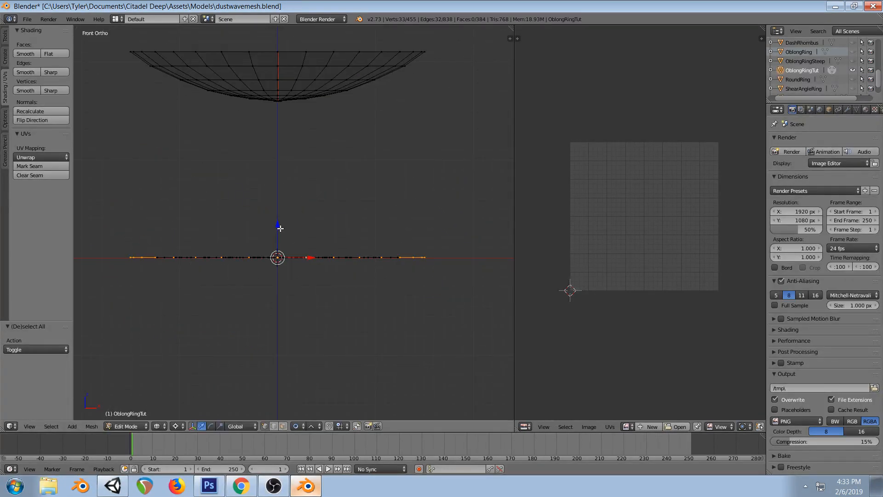
key(g)
key(z)
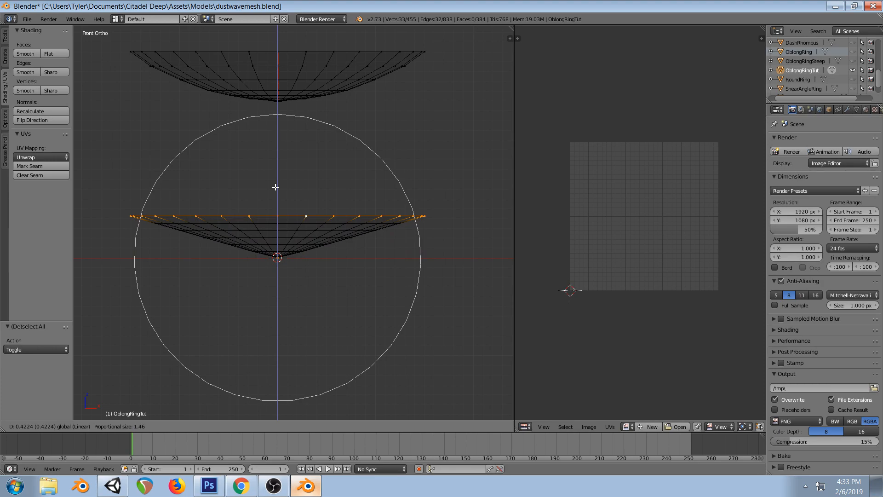
key(Escape)
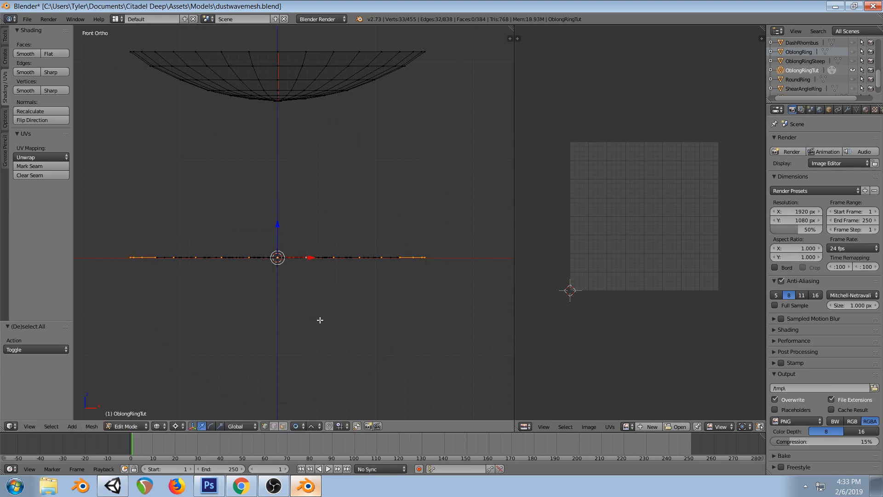
Set proportional editing to Connected with Sphere falloff
click(299, 425)
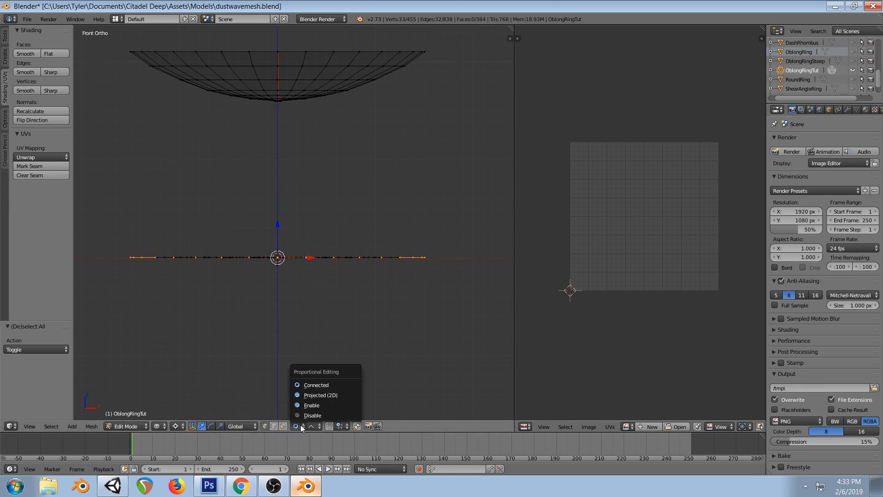
key(o)
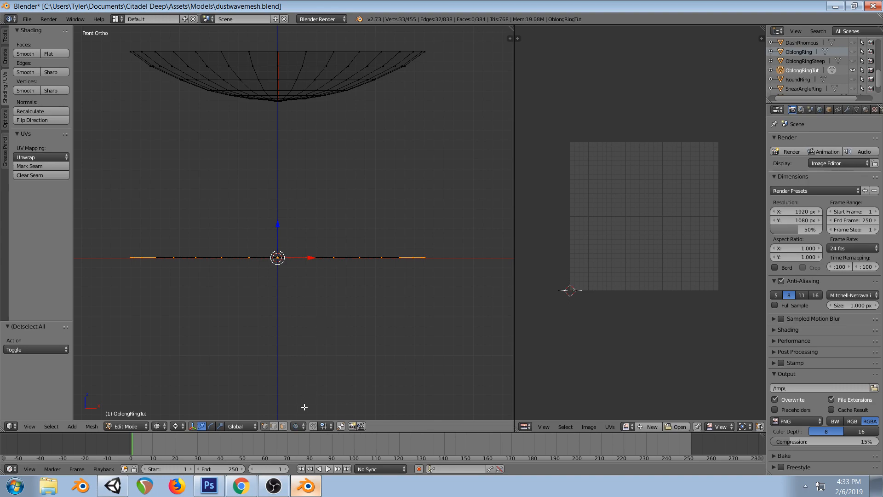
click(300, 426)
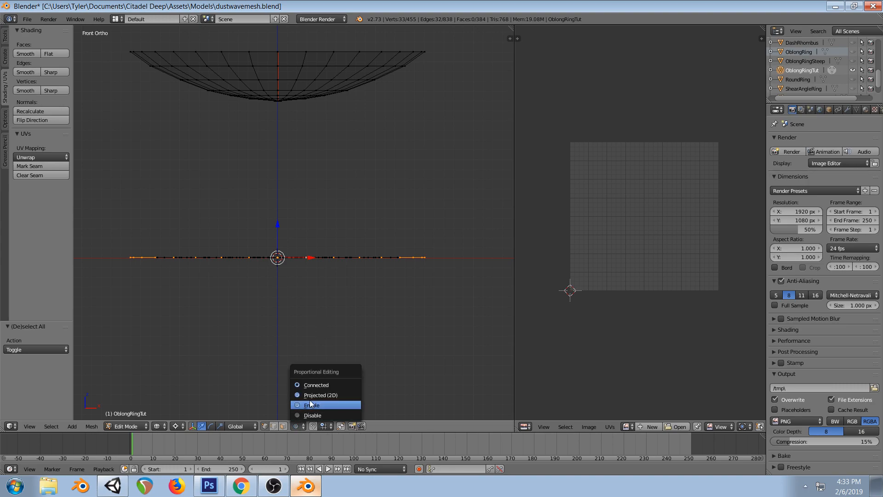
click(312, 384)
middle_drag(373, 292, 362, 339)
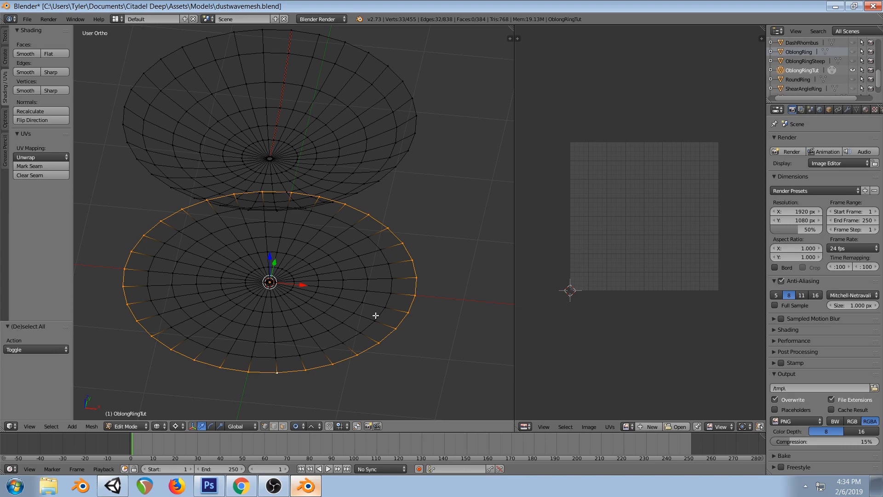
click(317, 428)
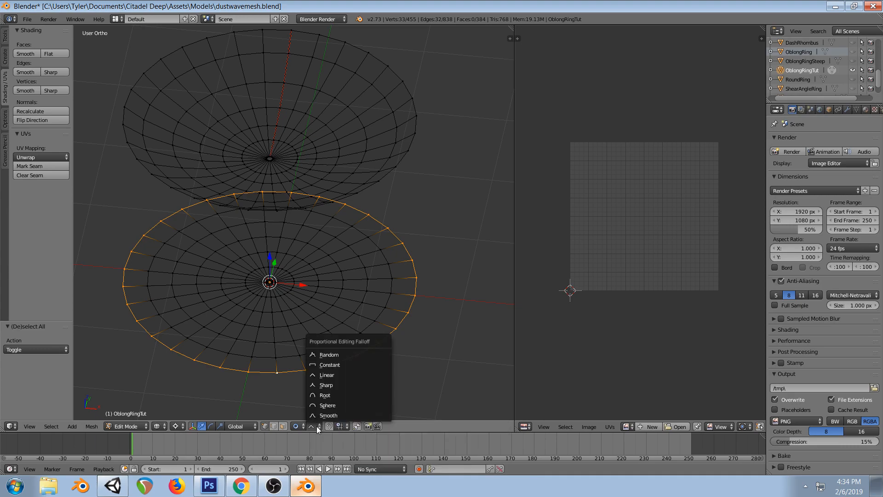
click(328, 405)
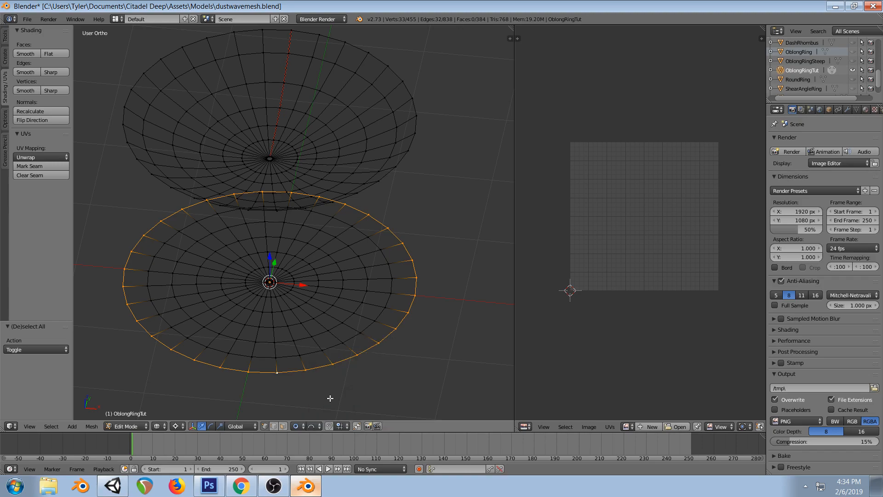
Try to move the disc's outer rim in front view using the Sphere falloff
key(KP_1)
key(g)
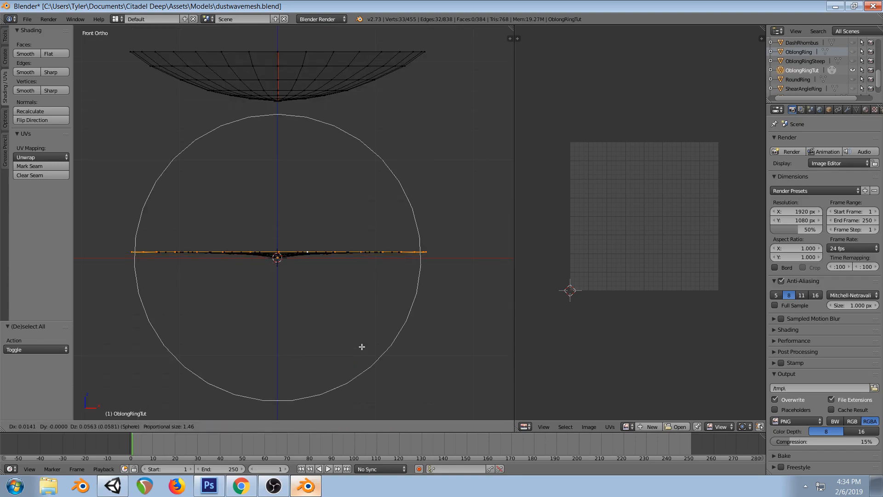
key(Escape)
Try to lower the disc's innermost ring about 0.6 units along Z in front view, testing different Sphere falloff sizes
middle_drag(355, 260, 293, 271)
key(a)
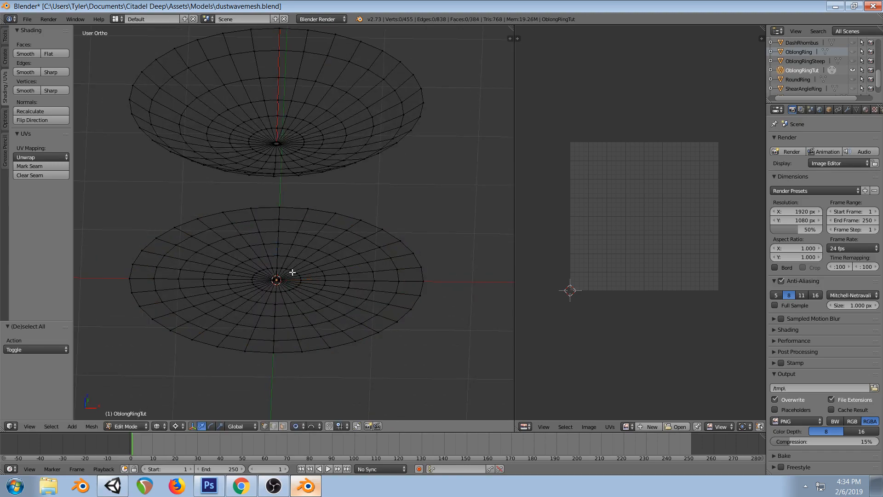
right_click(276, 274)
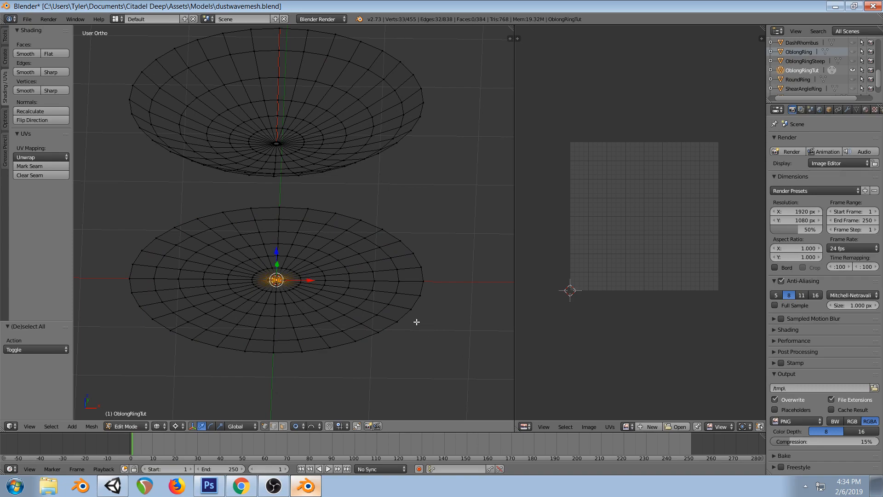
key(KP_1)
key(g)
key(z)
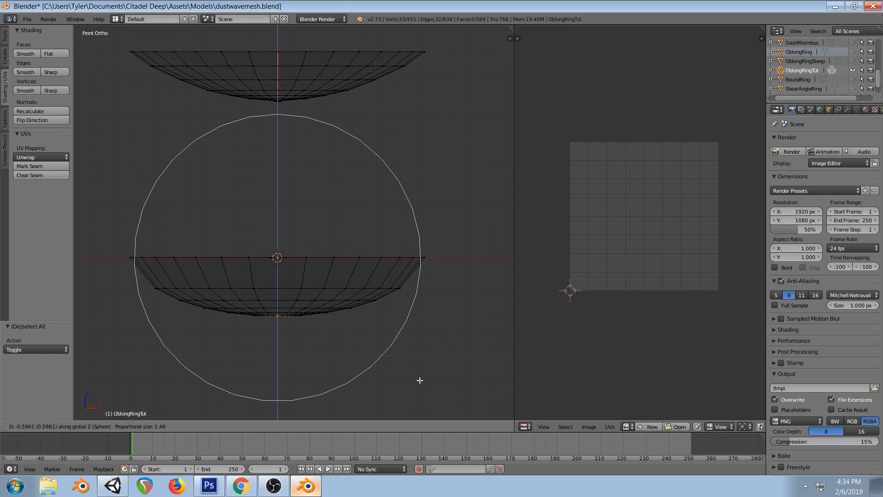
scroll(420, 380, up, 2)
scroll(419, 380, down, 3)
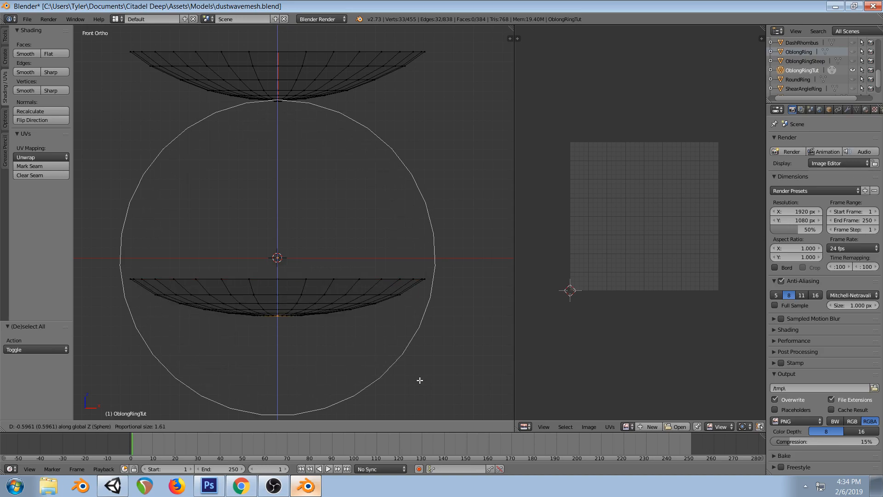
key(Escape)
Expand the centre selection by one ring and try lowering it about 0.446 units along Z with a proportional size of 1.21
middle_drag(416, 357, 288, 298)
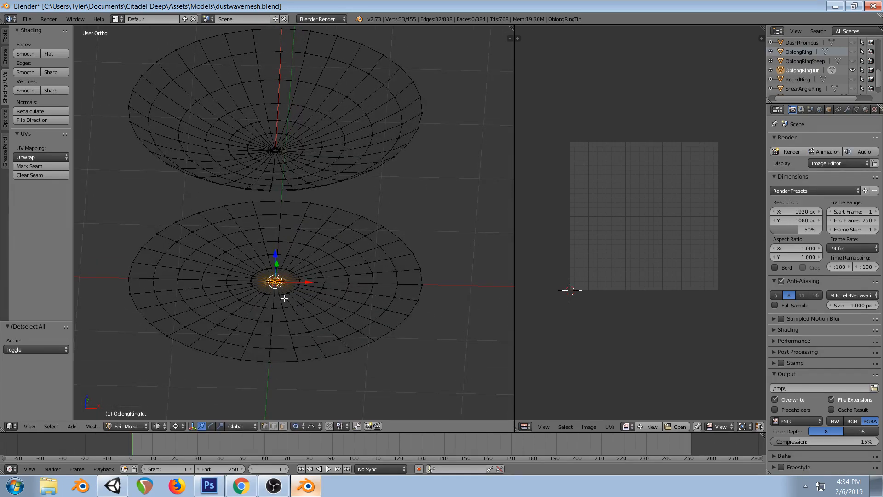
key(ctrl+KP_Add)
key(KP_1)
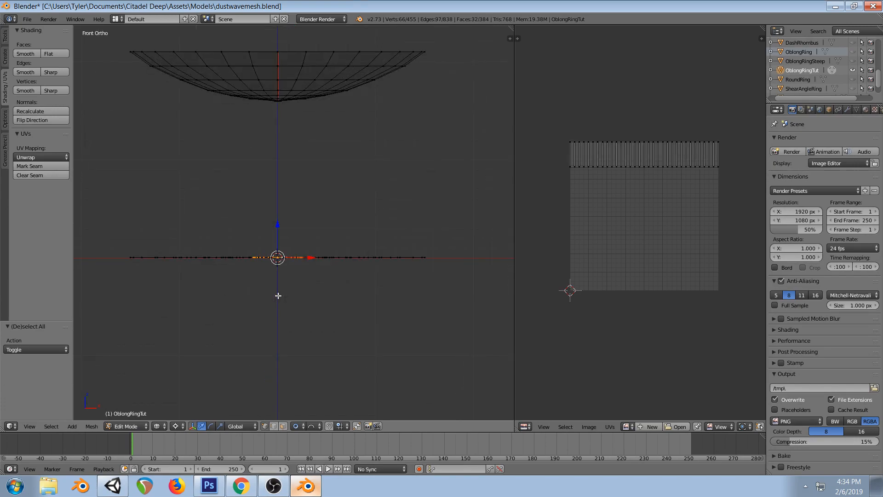
key(g)
key(Escape)
key(g)
key(z)
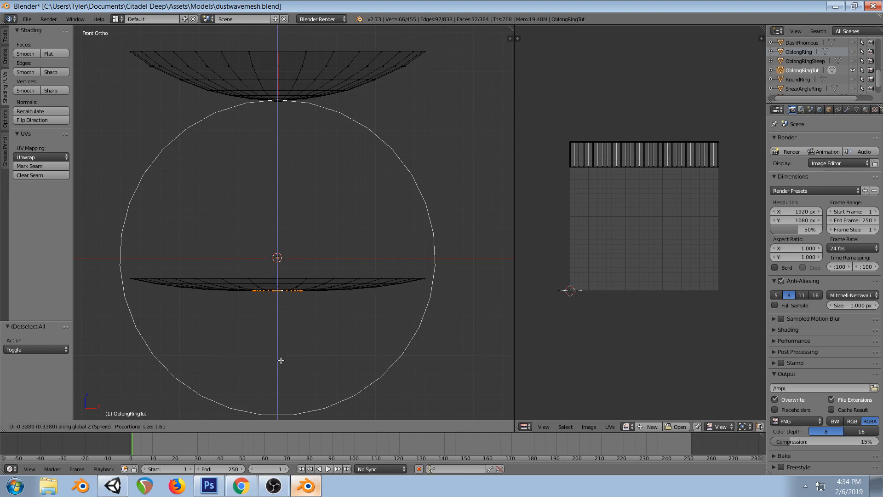
scroll(282, 365, up, 4)
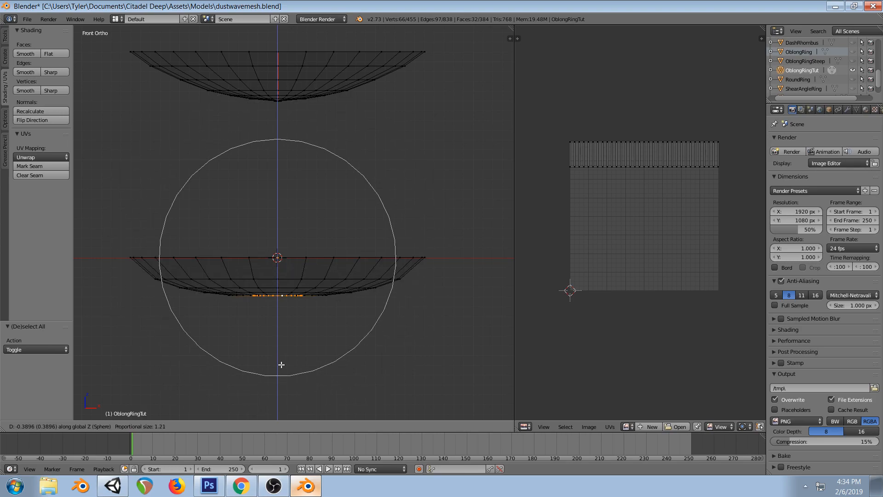
click(282, 370)
Undo the lowering of the disc's centre and the expansion of its selection
middle_drag(282, 370, 270, 250)
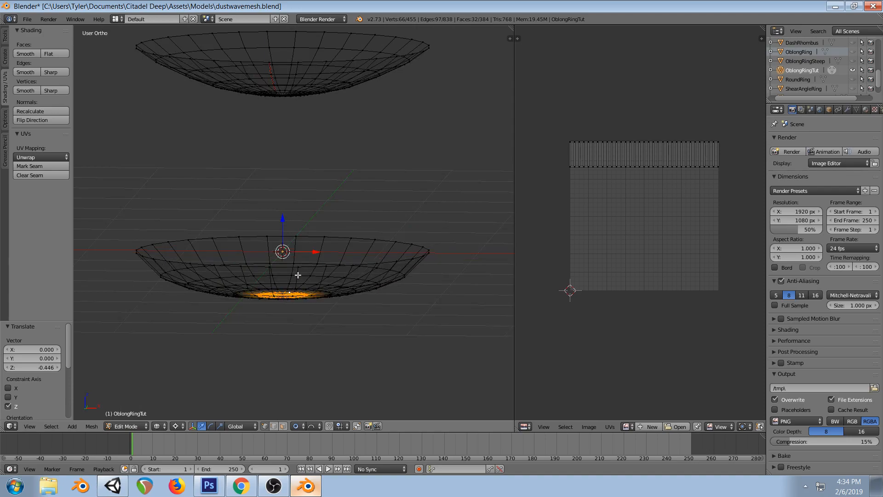
key(KP_1)
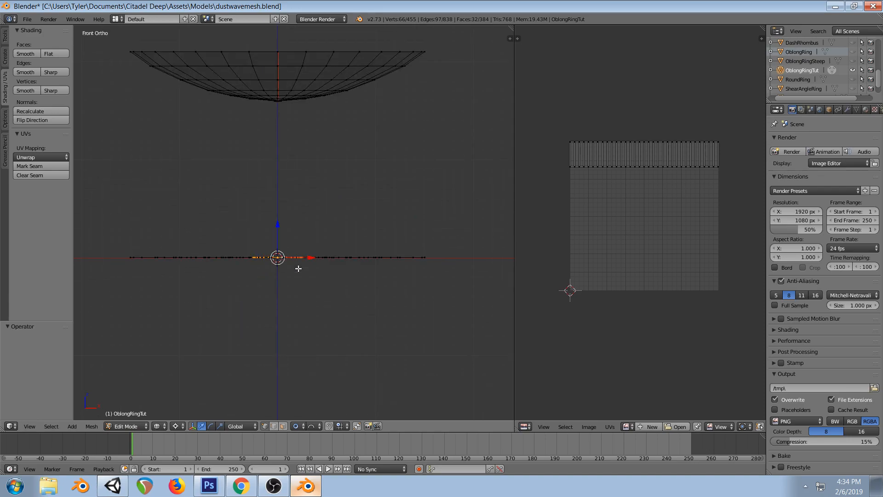
middle_drag(309, 276, 311, 235)
key(ctrl+z)
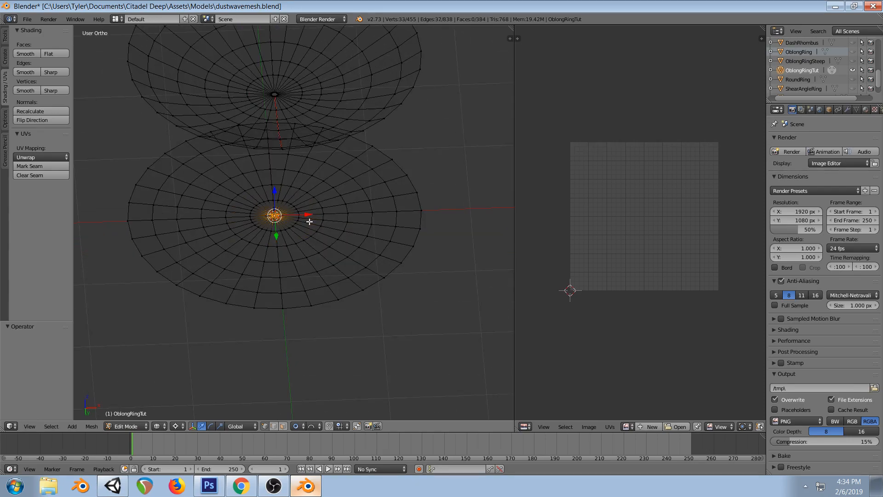
Select the disc's outer edge loop and switch the proportional editing falloff to Sharp
key(KP_1)
key(a)
middle_drag(310, 222, 314, 245)
alt+right_click(305, 325)
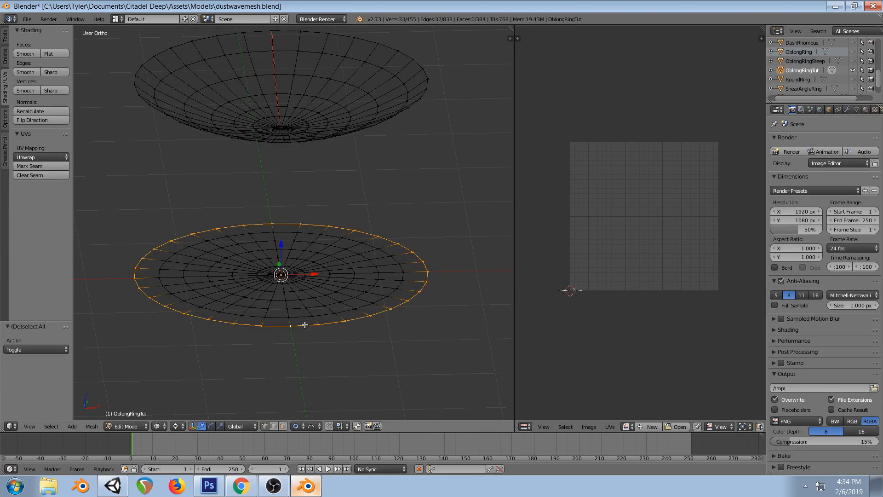
click(318, 427)
click(332, 385)
Raise the outer rim along Z in front view to shape the disc into a shallow bowl
key(KP_1)
key(g)
key(z)
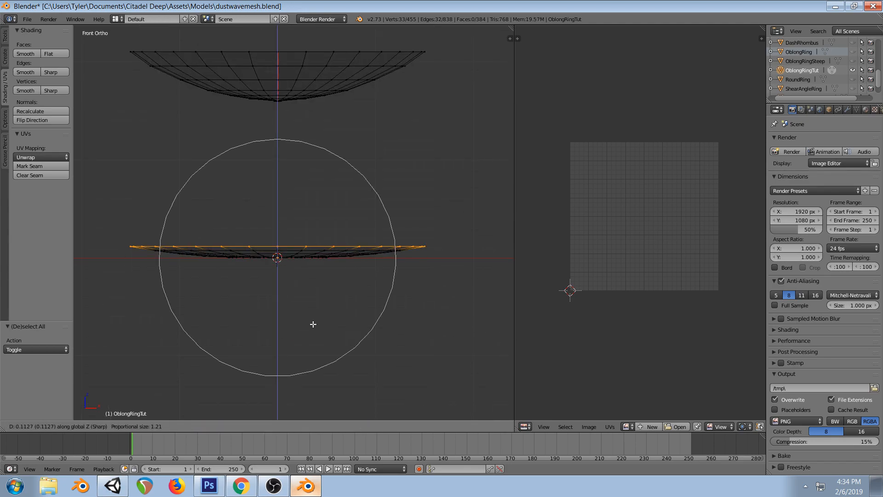
click(312, 289)
key(a)
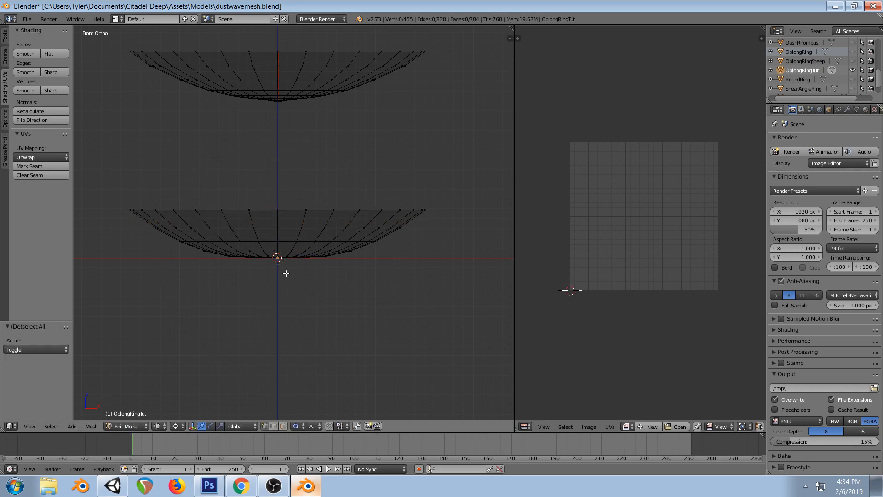
Try to lower the new bowl's second ring from the rim by about 0.023 units along Z
alt+right_click(266, 229)
key(g)
click(277, 229)
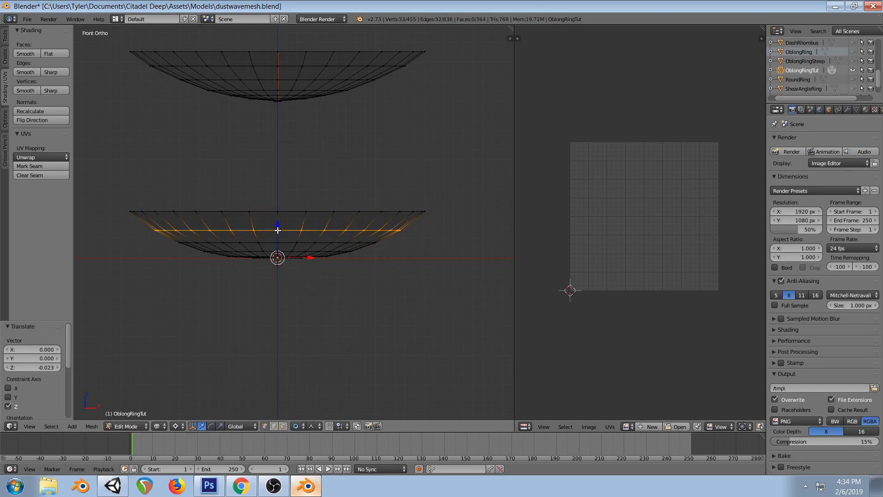
key(a)
Select the whole original bowl above and move it about 4.2 units down along Z, below the new bowl
middle_drag(338, 258, 286, 234)
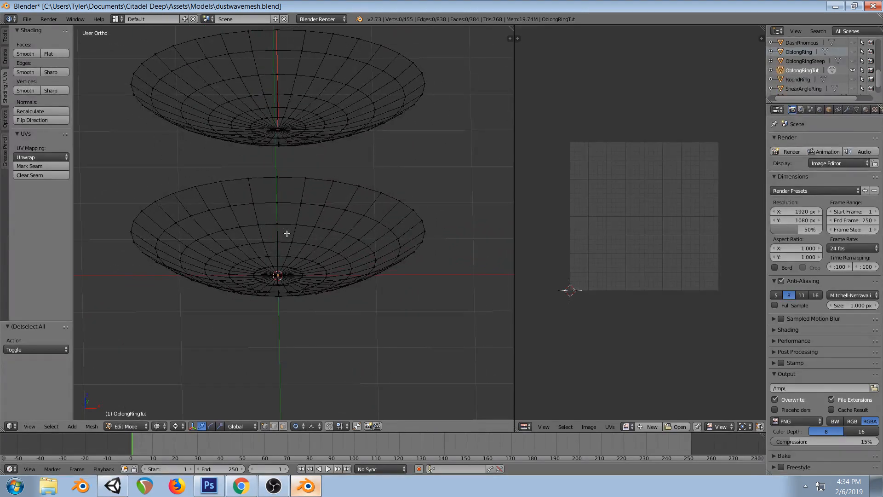
key(l)
key(KP_1)
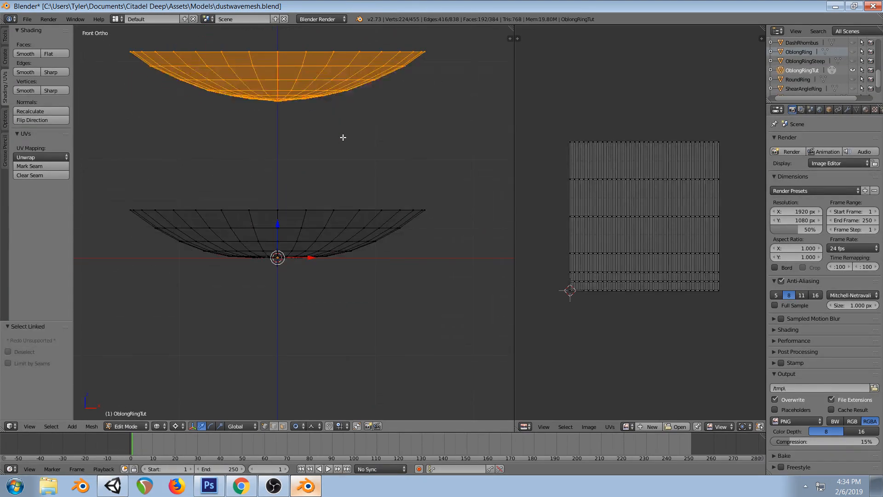
key(g)
key(z)
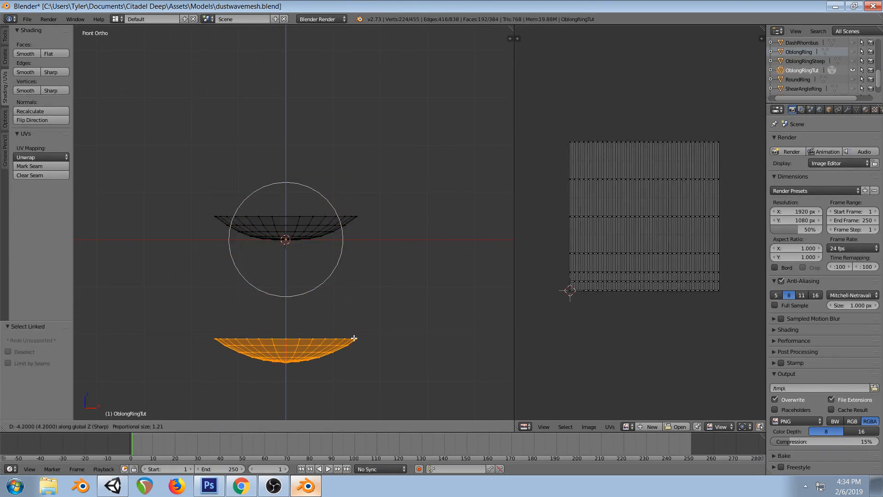
click(354, 336)
key(a)
Show the bowls in solid shading and save dustwavemesh.blend over the existing file
middle_drag(328, 229, 369, 216)
key(alt+z)
key(ctrl+s)
click(369, 214)
Switch to Unity and set the Y offset of GroundPoofTutMat's base texture to -0.28
click(113, 485)
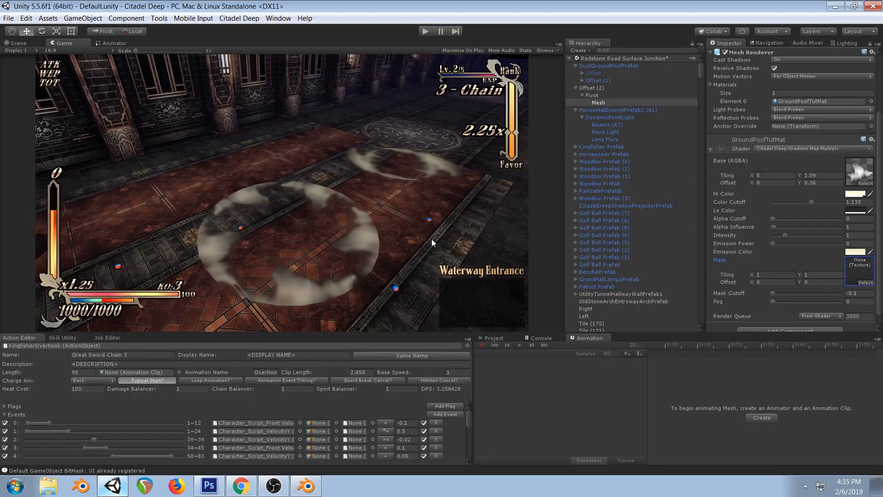
drag(801, 181, 782, 184)
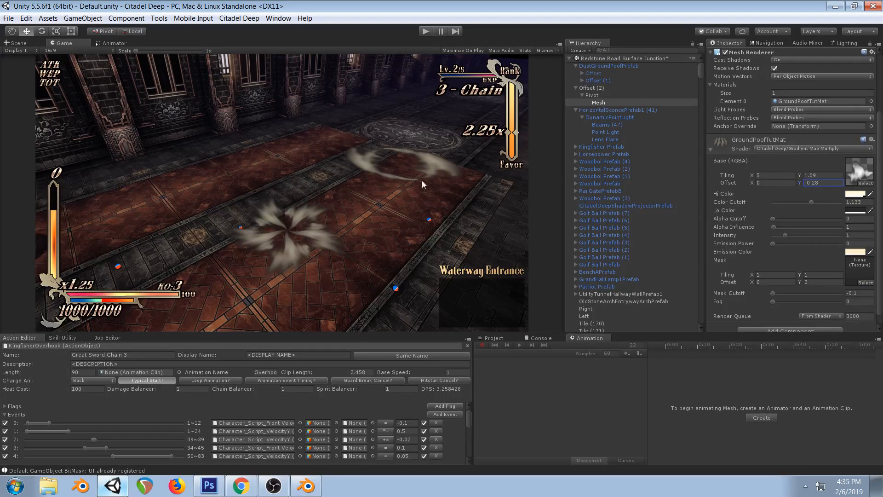
In the Scene view, set the X and Z scale of the Offset (2) object to 1
click(18, 43)
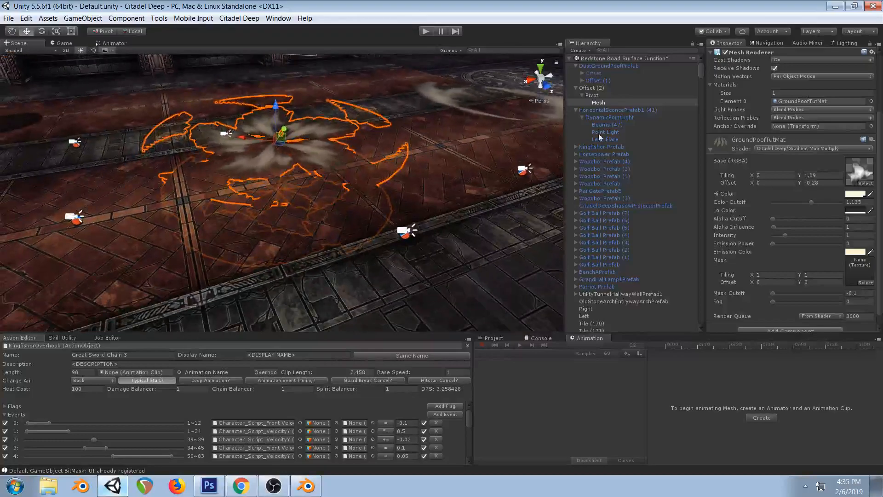
scroll(781, 133, up, 3)
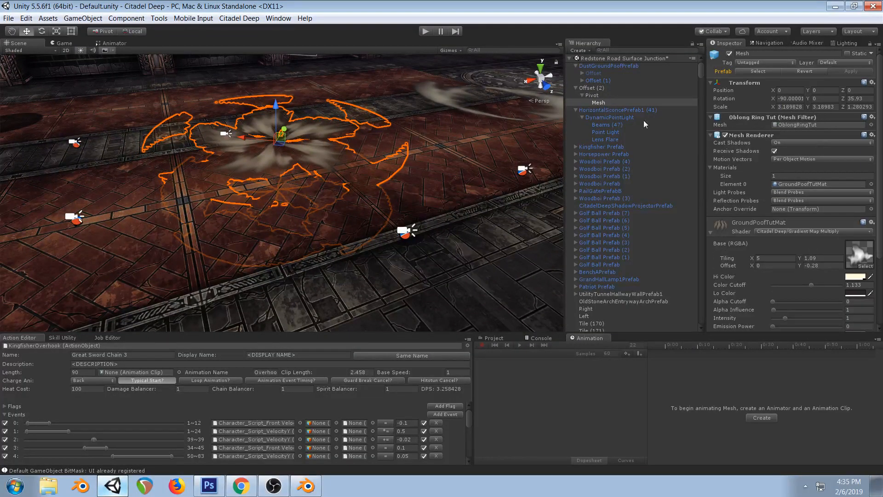
click(594, 87)
click(794, 107)
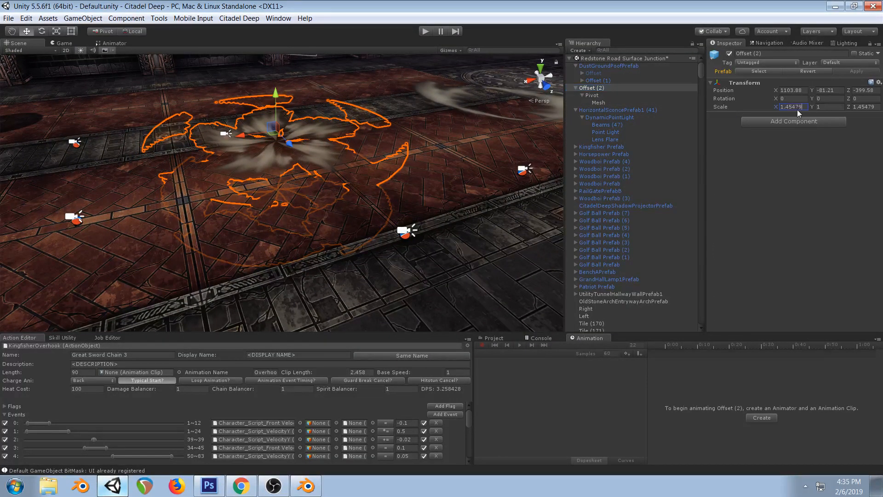
text(1)
key(Tab)
key(Tab)
text(1)
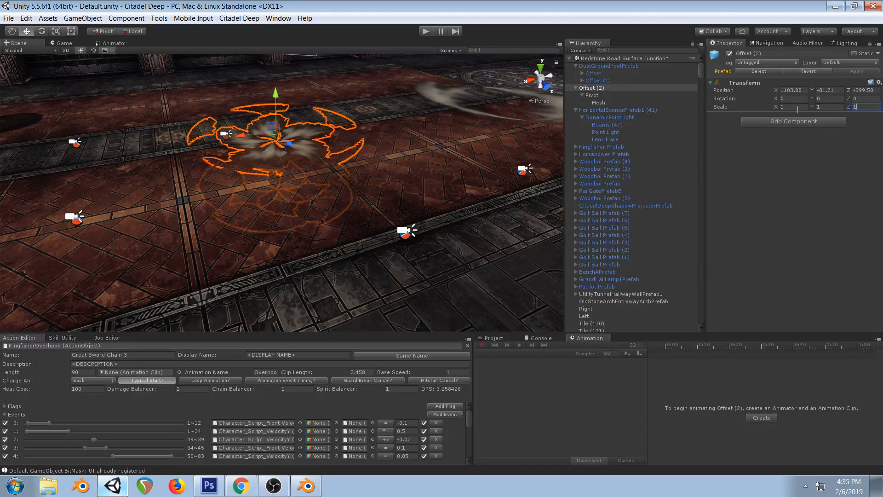
Reset the Mesh object's scale to 1 on all axes and enlarge it uniformly to about 5.1 with the Scale tool
click(598, 95)
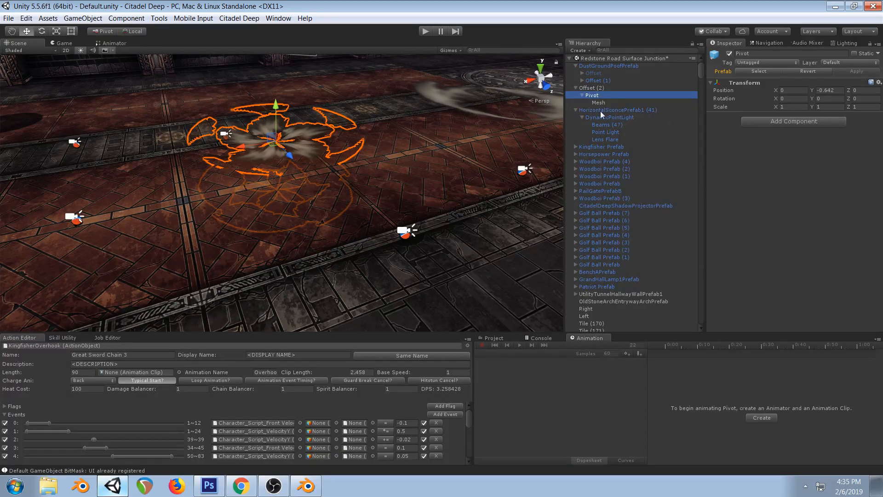
click(597, 103)
click(792, 107)
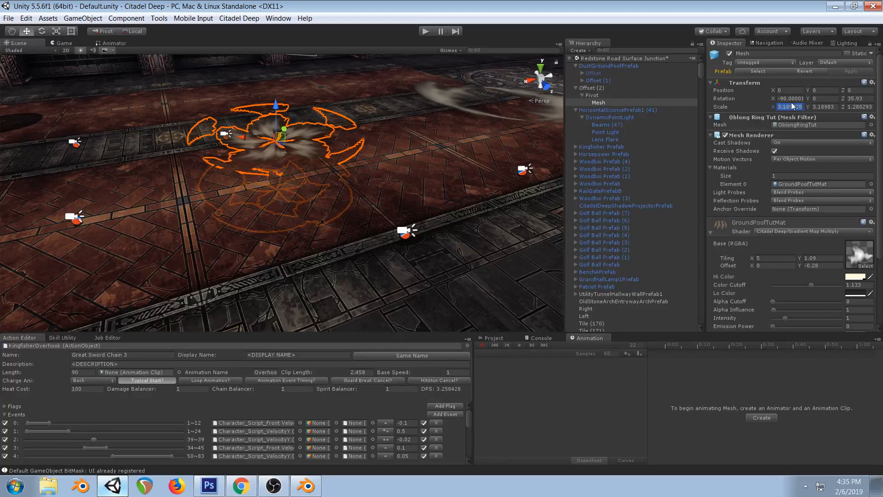
text(1)
key(Tab)
text(1)
key(Tab)
text(1)
click(56, 31)
drag(277, 144, 170, 86)
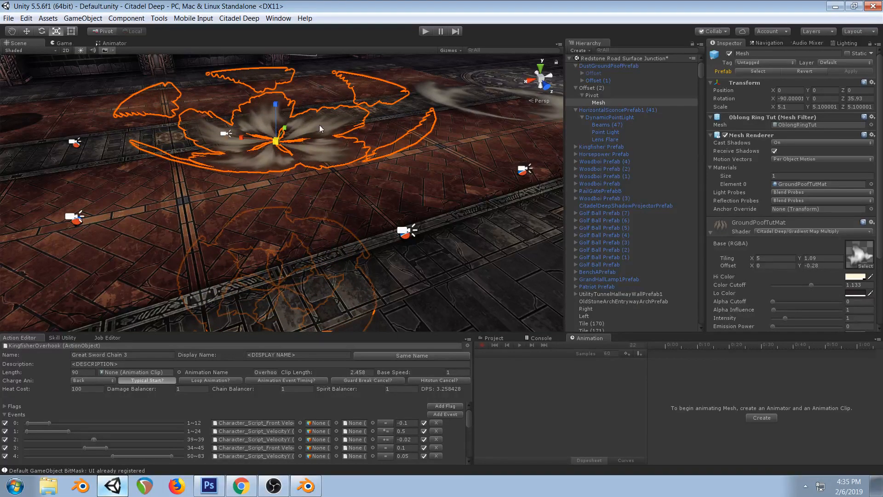
In the Game view, preview the base texture's scrolling along Y offset and set its Y tiling to 1.16
click(64, 43)
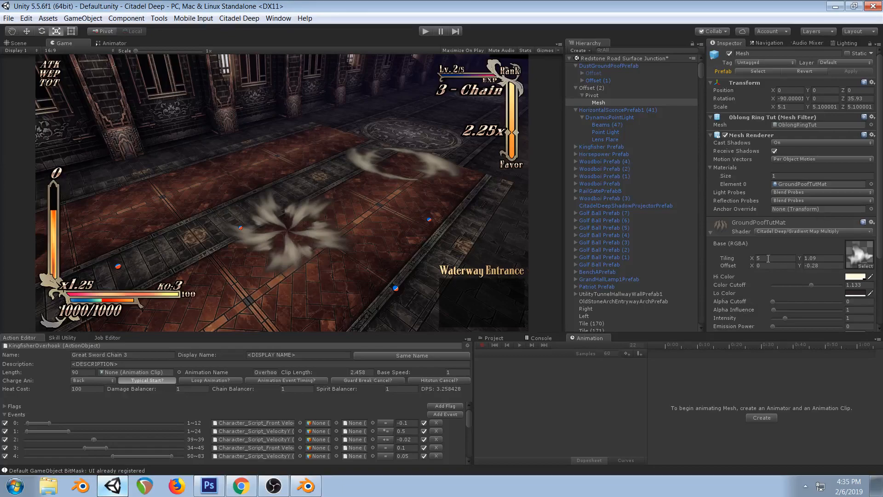
drag(799, 267, 813, 253)
mouse_move(794, 259)
mouse_down()
mouse_move(805, 257)
mouse_move(797, 259)
mouse_up()
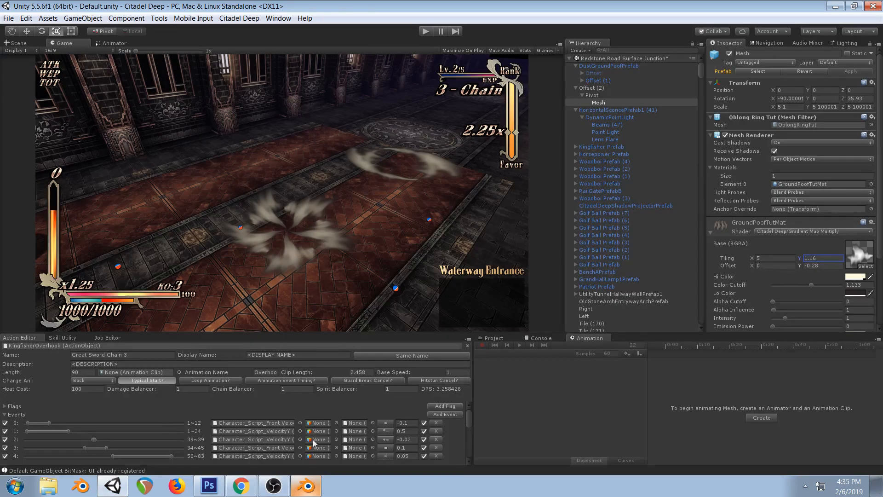
Switch to Blender and examine the UV layout of the lower, original bowl from the front view
click(306, 486)
scroll(348, 280, down, 2)
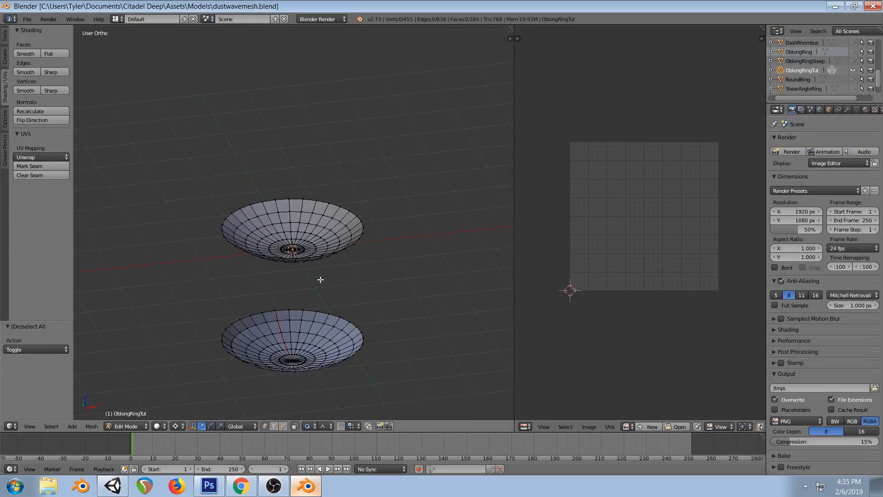
key(a)
key(a)
scroll(341, 239, up, 4)
middle_drag(343, 233, 285, 298)
key(KP_1)
scroll(328, 250, down, 2)
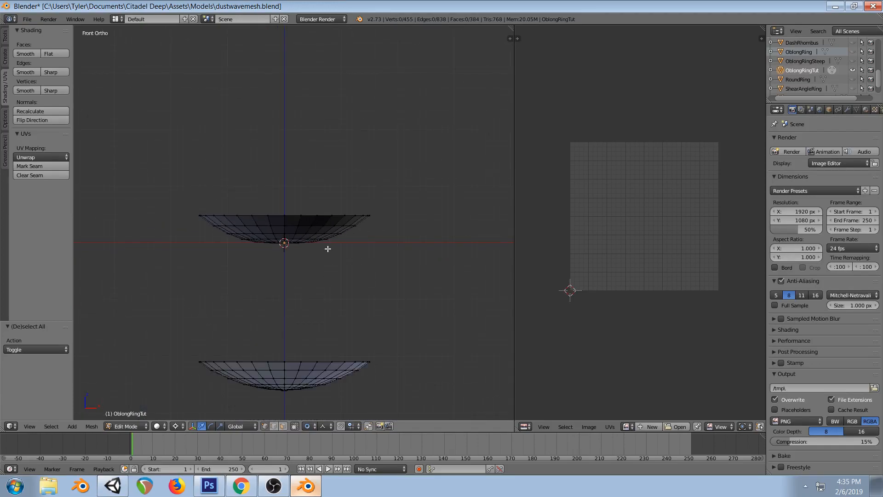
key(l)
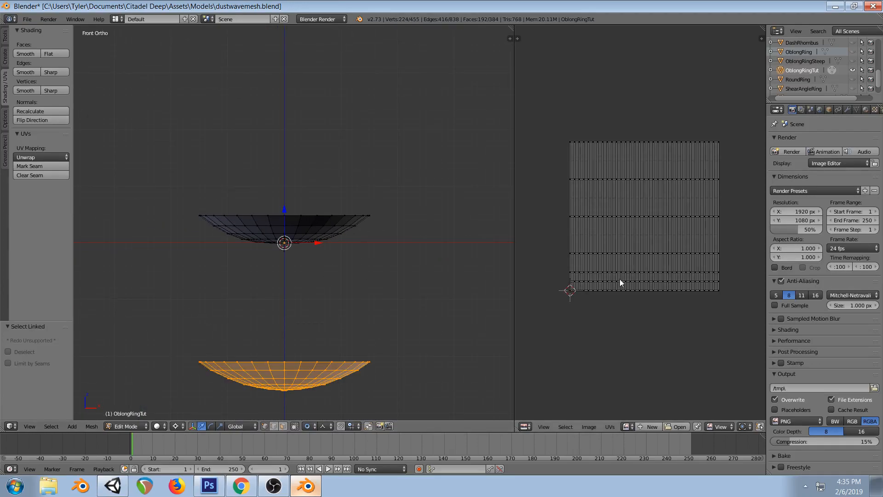
key(a)
Examine the upper, new bowl's UV layout alone and together with the original bowl's to compare their row spacing
key(l)
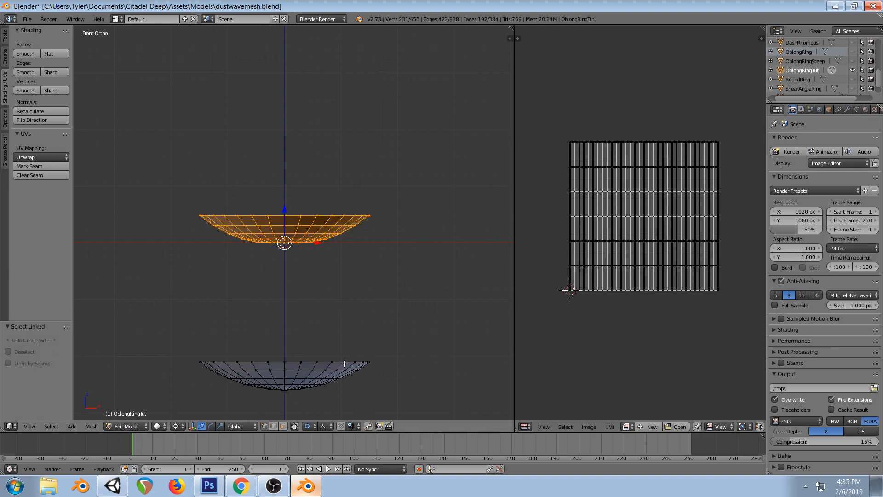
key(l)
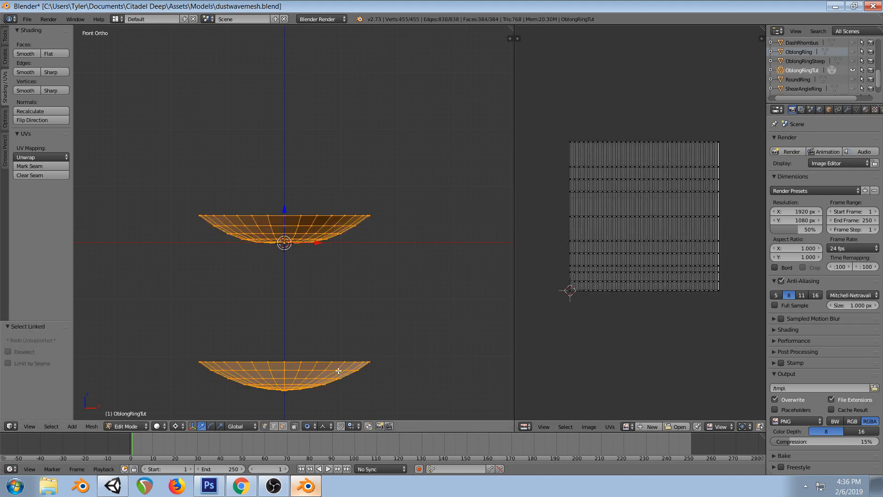
key(a)
key(l)
key(a)
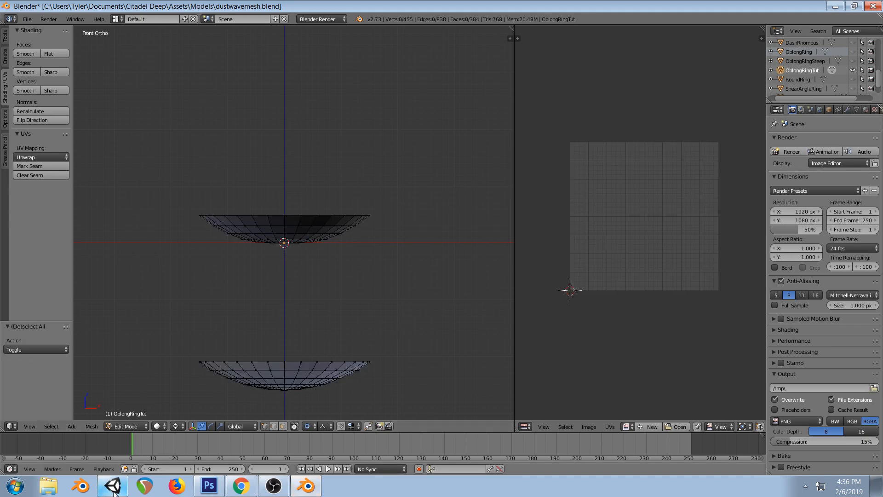
Switch to Unity and set the GroundPoofTutMat base texture's Y tiling to 1 and its Y offset to 0
middle_drag(340, 266, 390, 268)
key(alt+Tab)
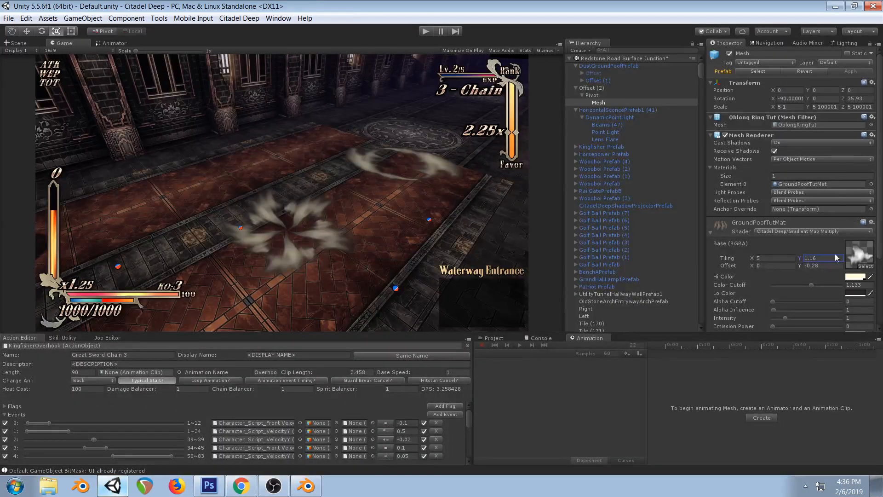
key(BackSpace)
key(BackSpace)
key(BackSpace)
click(818, 264)
text(0)
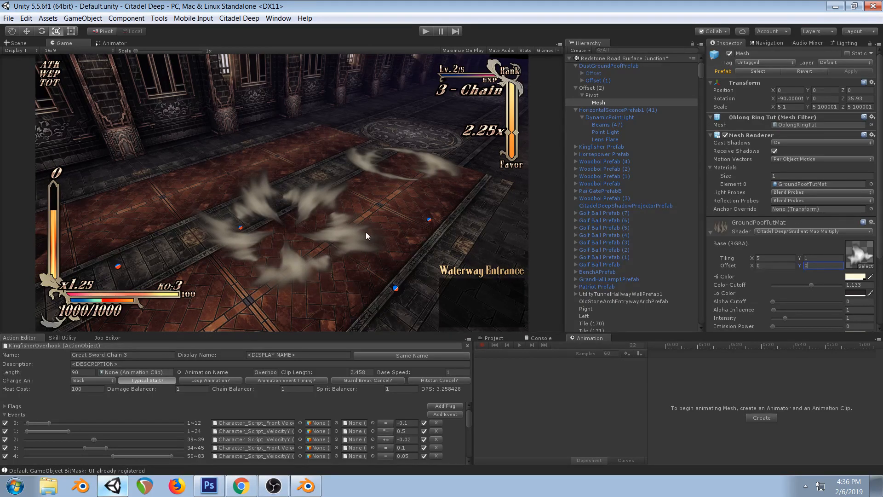
Locate the material's base texture poofDustTex in the project, duplicate it and rename the copy as poofDustTutTex
click(863, 256)
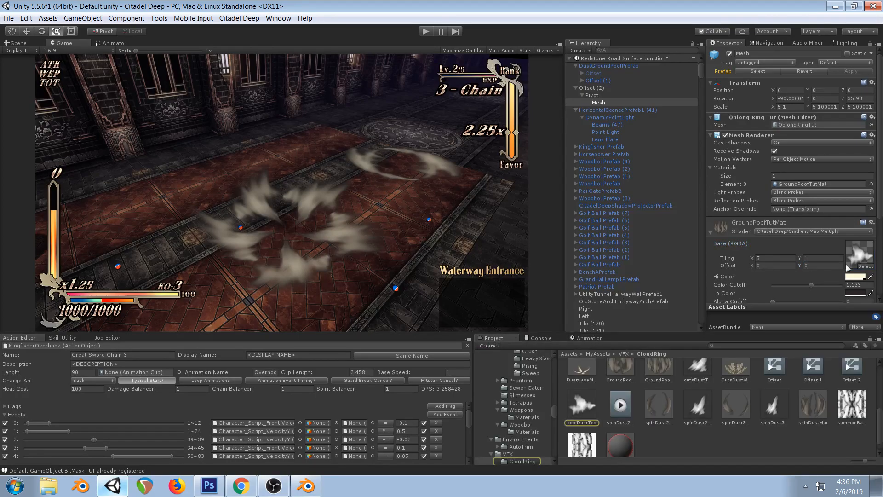
click(581, 404)
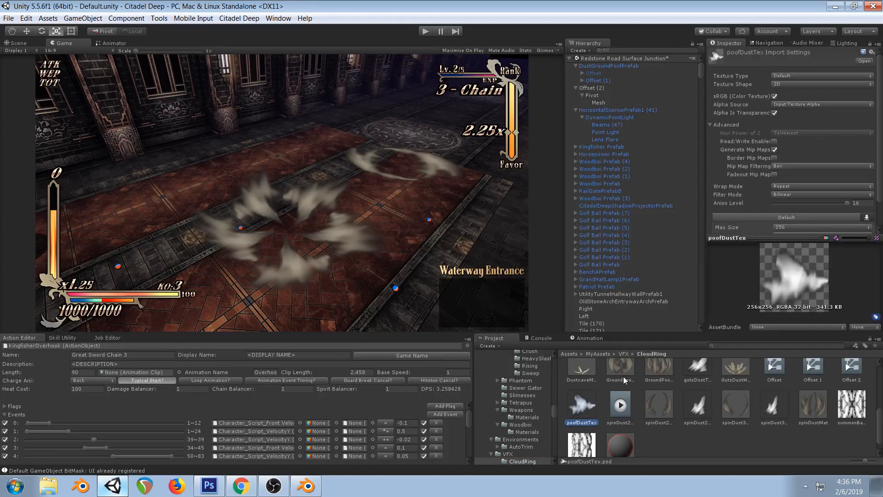
key(ctrl+d)
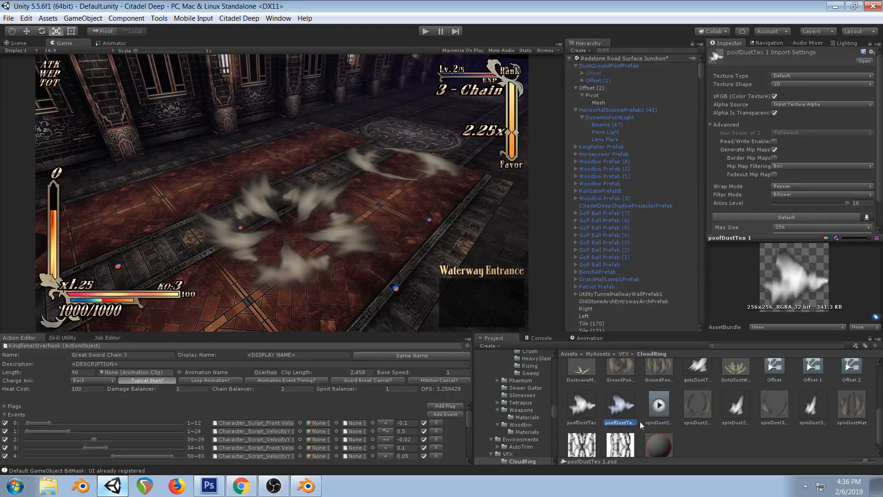
click(617, 424)
text(TutTex)
key(Return)
Close poofDustTex.psd in Photoshop without saving, and open poofDustTutTex from Unity in its place
click(210, 485)
click(143, 34)
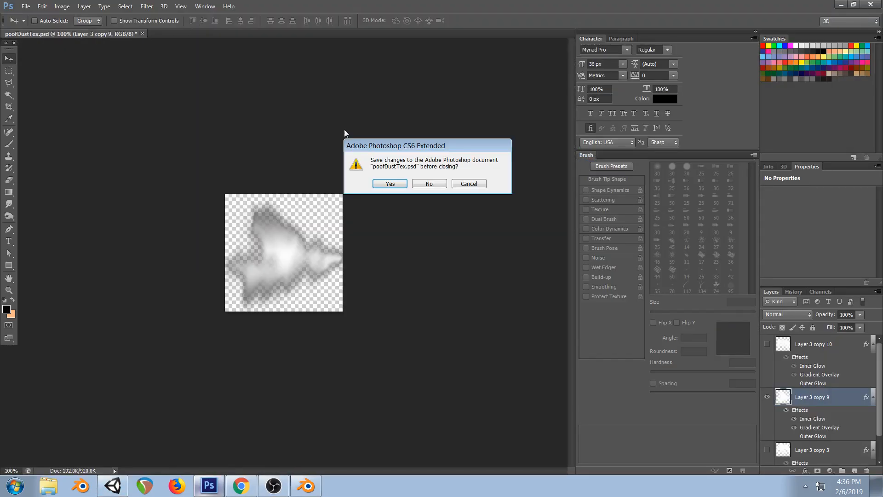
click(428, 183)
click(113, 485)
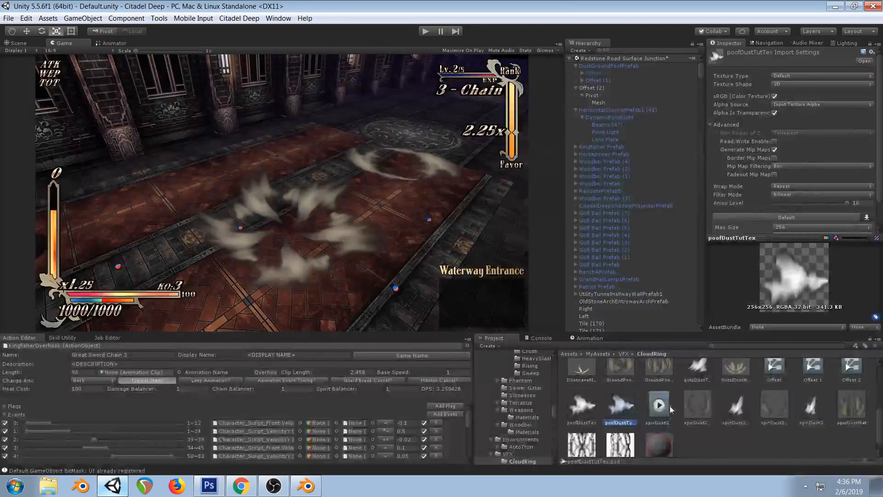
double_click(614, 416)
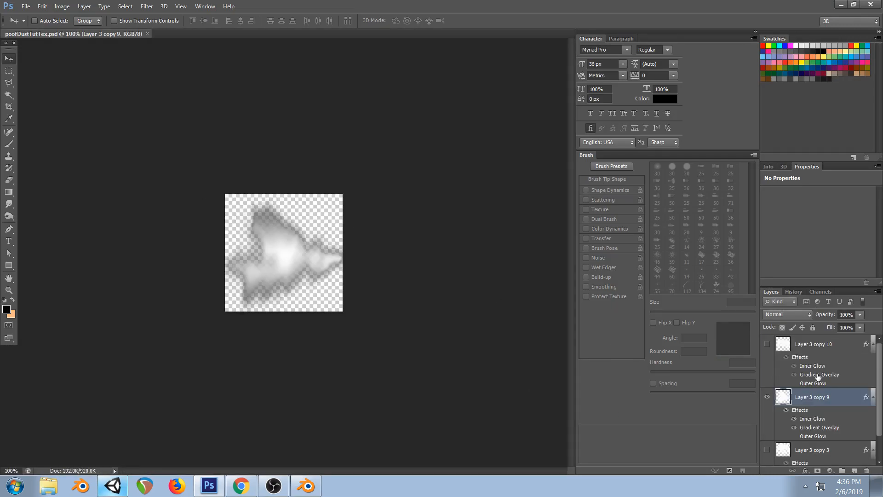
Delete all hidden layers from poofDustTutTex.psd, confirming the deletion
click(104, 6)
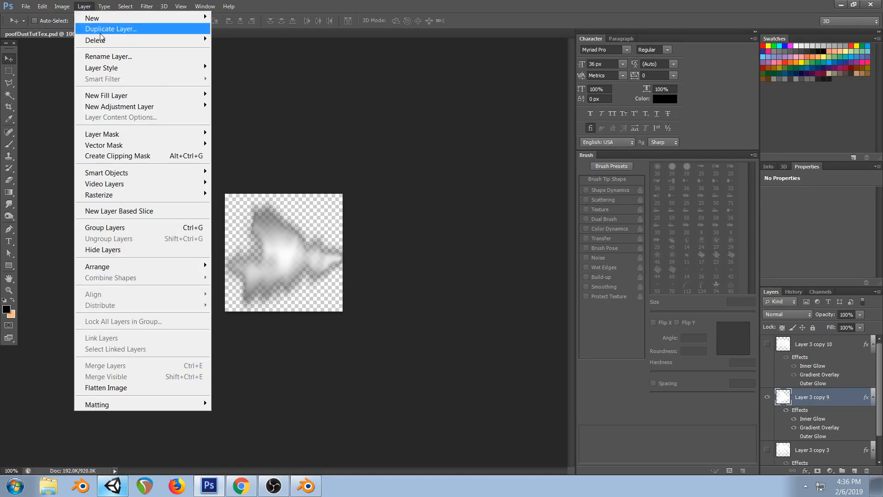
mouse_move(105, 42)
click(42, 51)
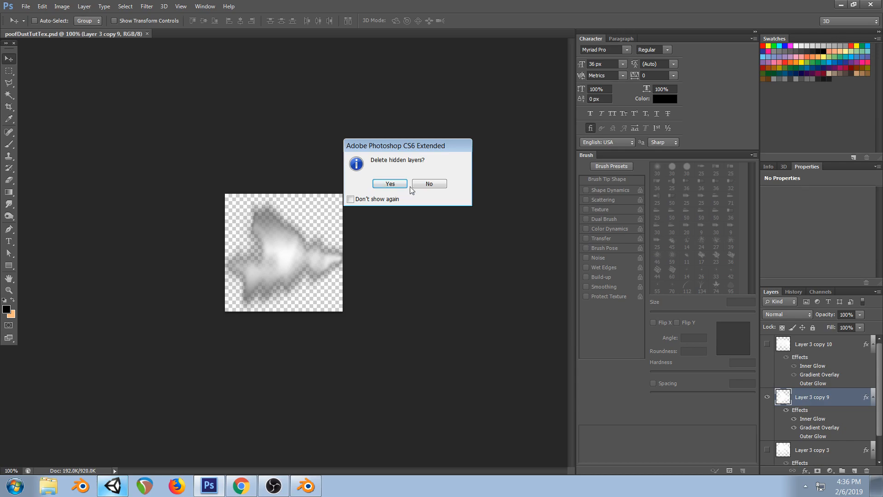
click(390, 184)
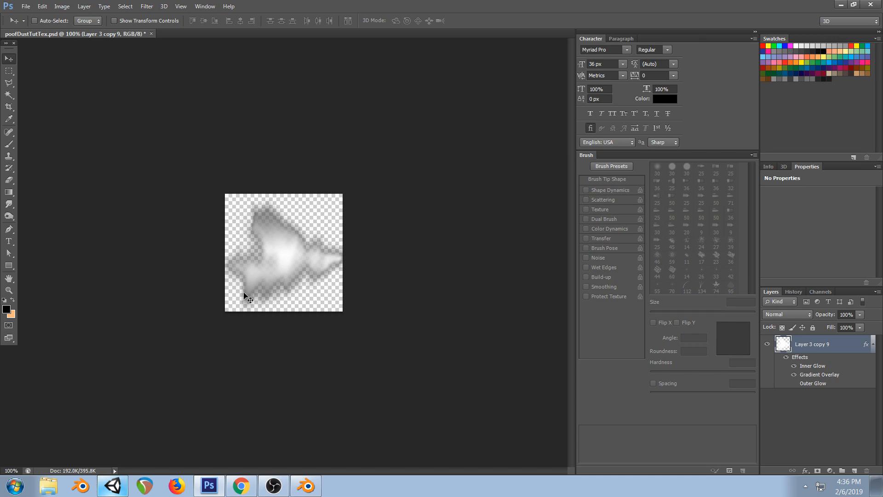
Examine the Inner Glow and Outer Glow effects of Layer 3 copy 9, and close Layer Style without applying changes
click(792, 367)
click(793, 367)
key(space)
double_click(808, 367)
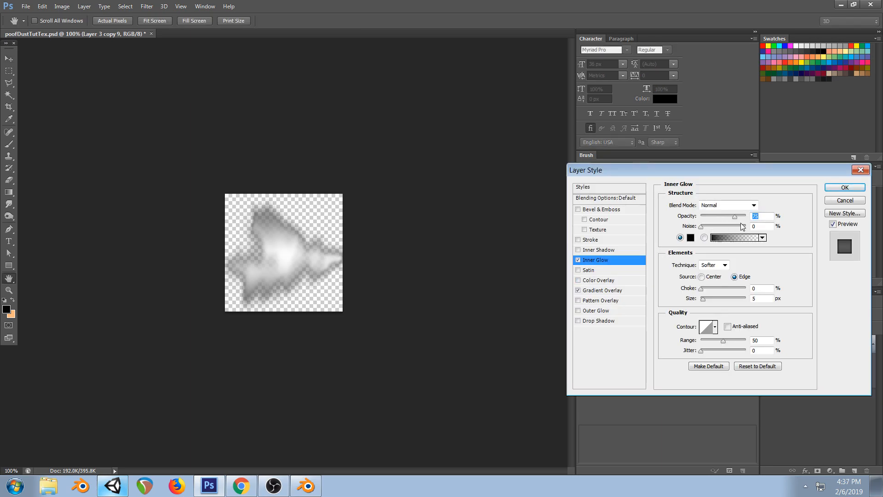
click(593, 312)
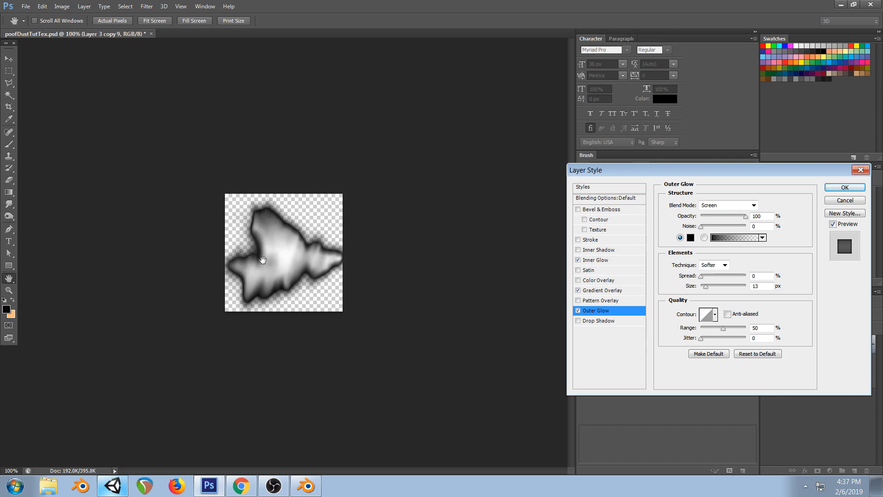
click(578, 311)
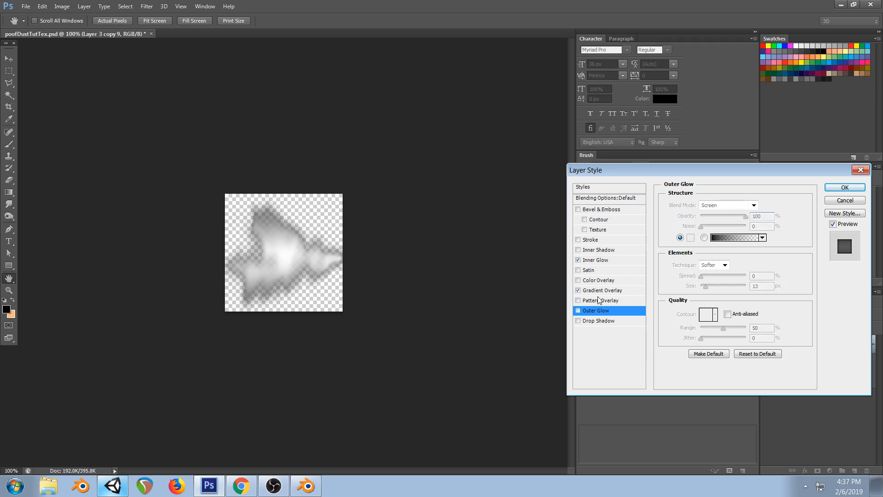
click(607, 261)
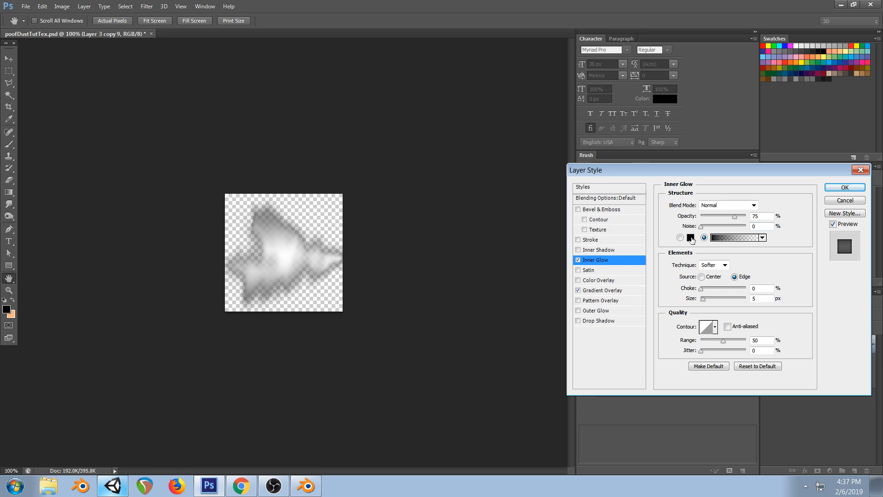
click(837, 202)
click(122, 483)
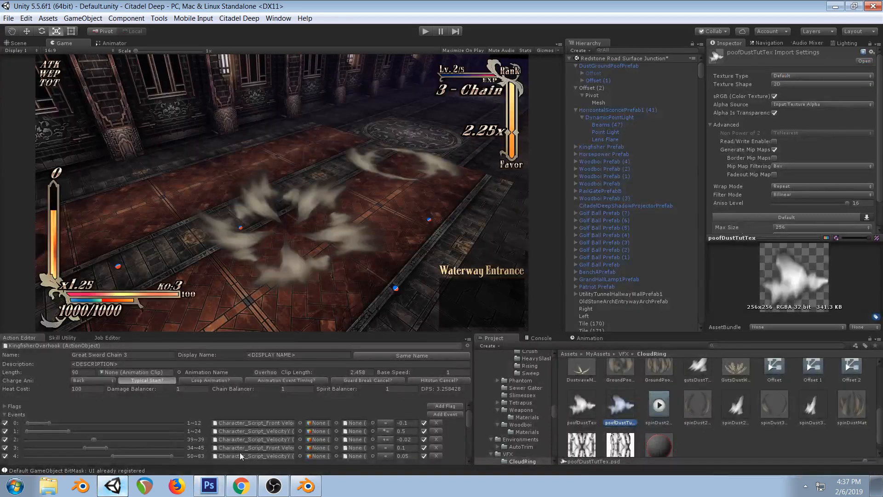
click(241, 486)
click(306, 485)
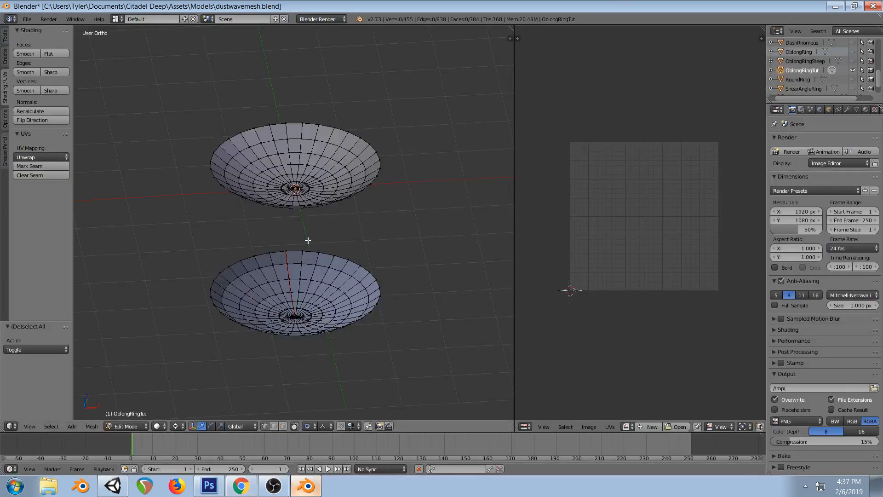
click(243, 487)
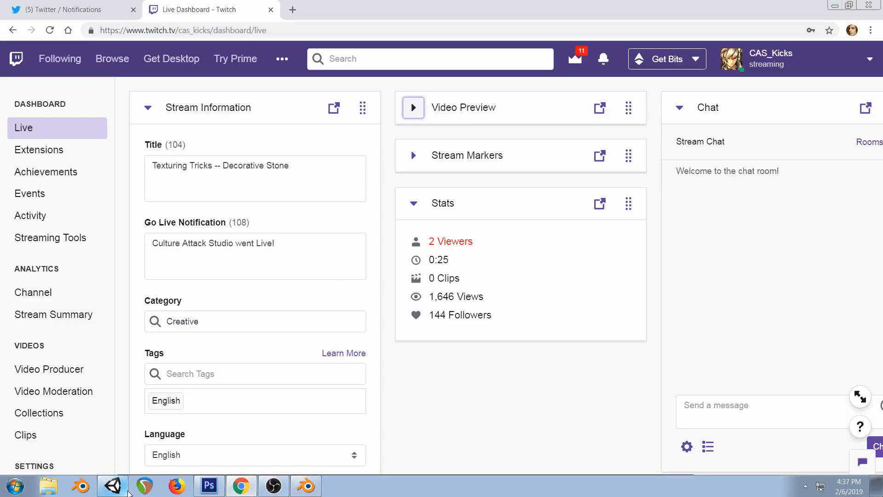
click(121, 483)
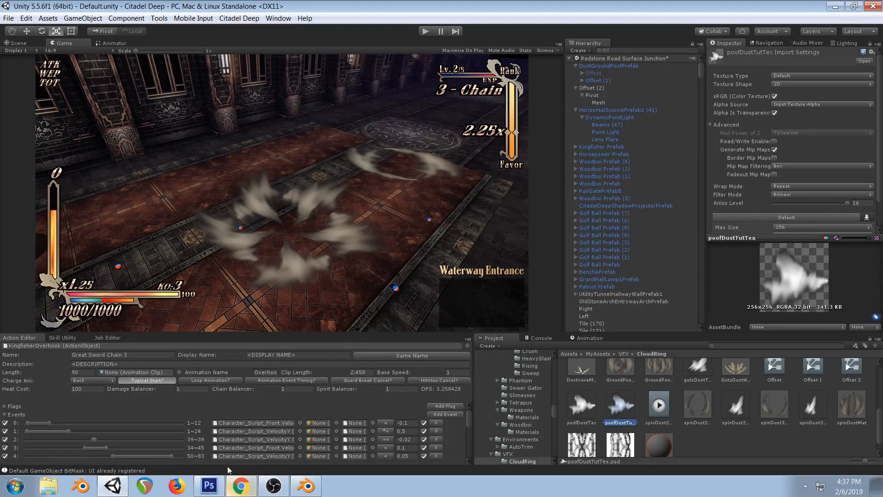
Hide Layer 3 copy 9 in Photoshop, save poofDustTutTex.psd and return to Unity
click(208, 486)
click(766, 344)
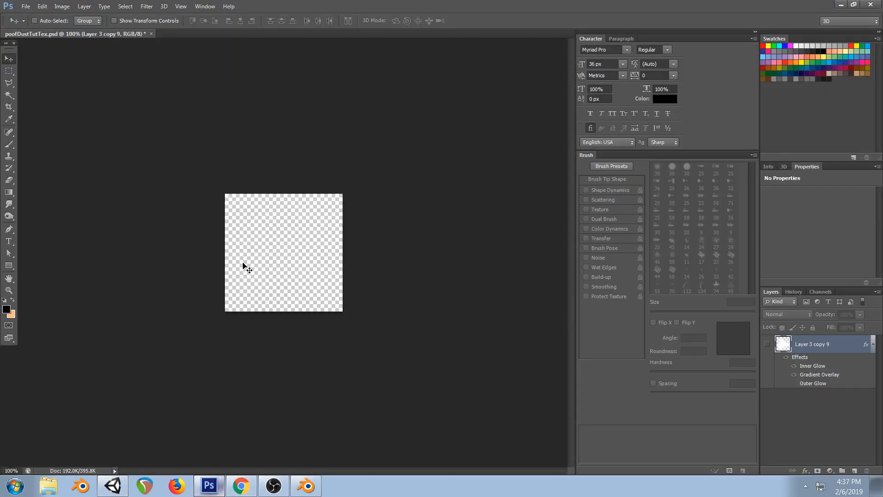
key(alt+Tab)
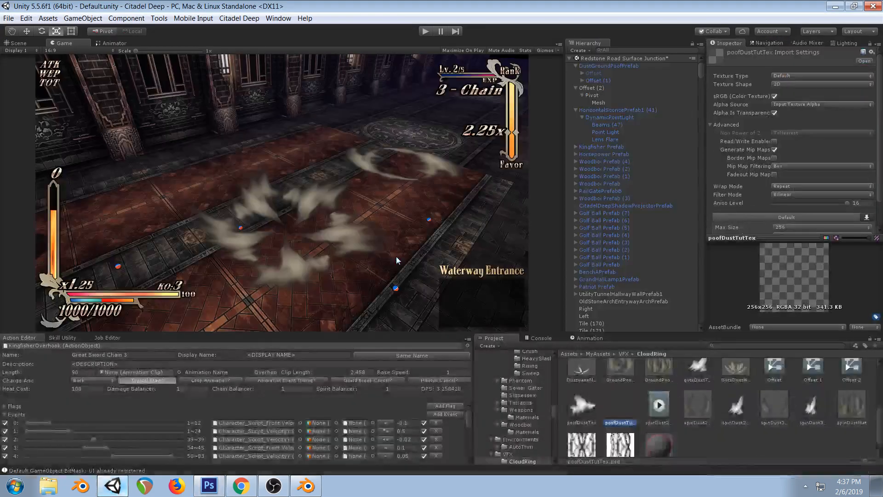
Rename the Offset (2) object, the parent of Pivot and Mesh, as TUTORIAL
click(598, 102)
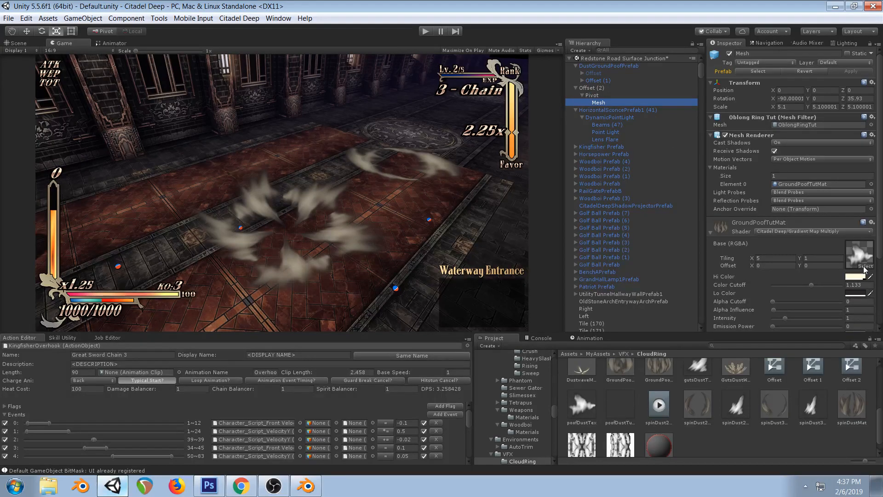
click(588, 82)
click(592, 88)
drag(792, 54, 676, 54)
text(TUTORIAL)
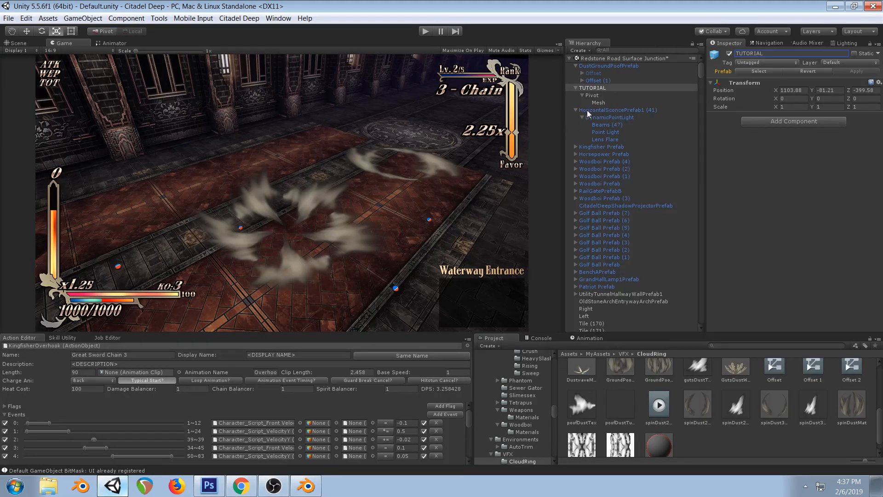
Assign poofDustTutTex as the base texture of the TUTORIAL Mesh's material
click(605, 103)
drag(619, 404, 859, 253)
click(209, 486)
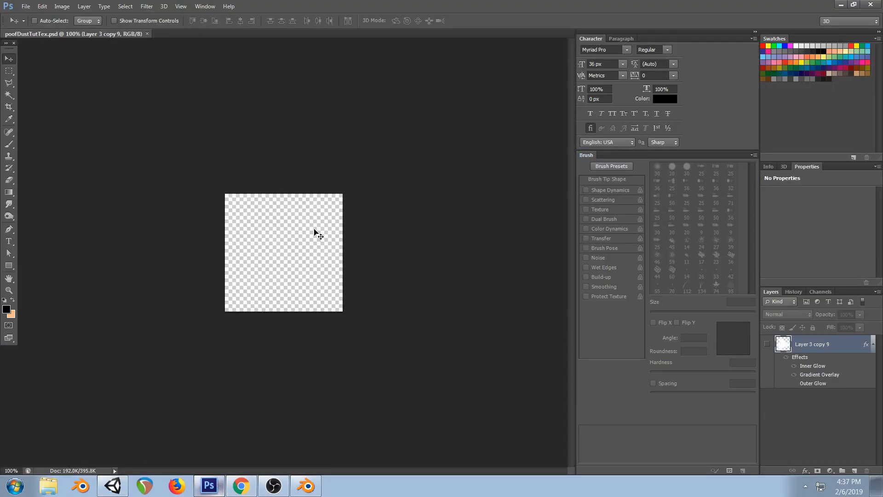
click(209, 485)
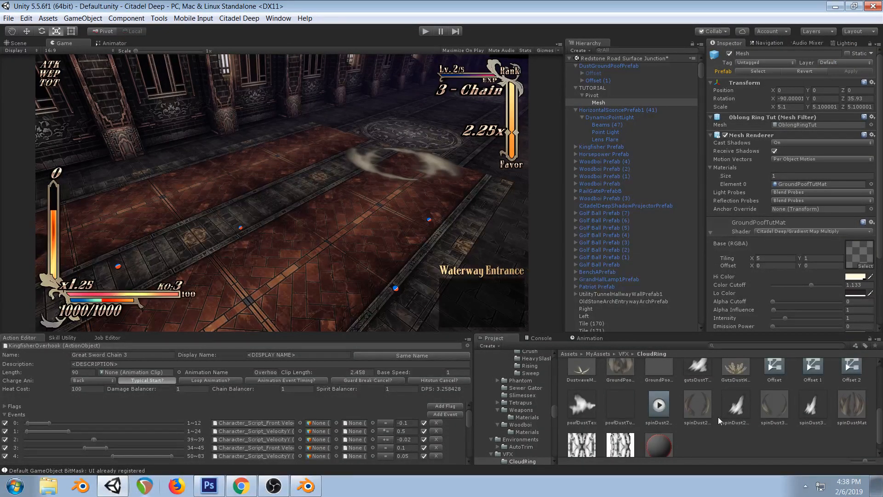
Inspect the spinDust2Tex texture as a reference, and briefly run and stop the game
click(737, 406)
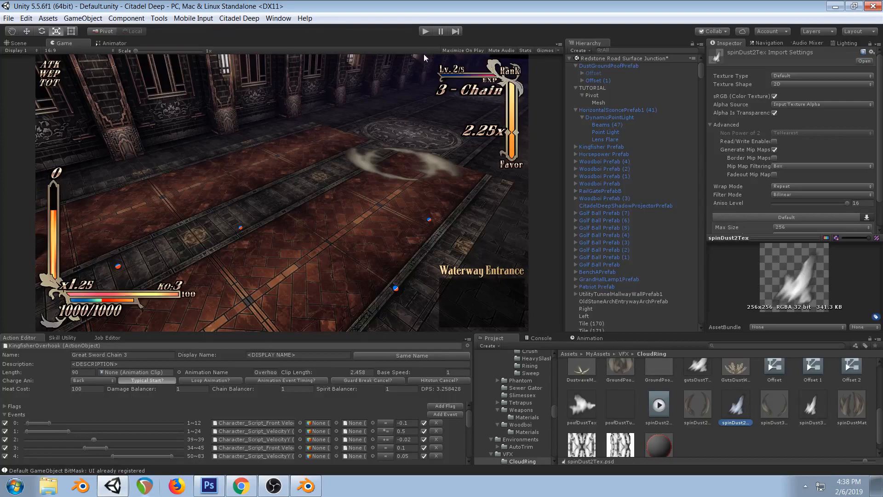
click(426, 32)
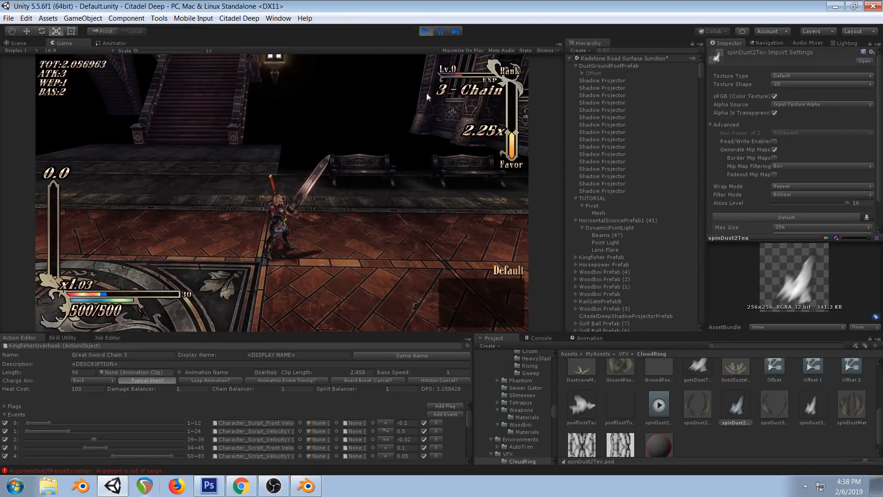
key(ctrl+p)
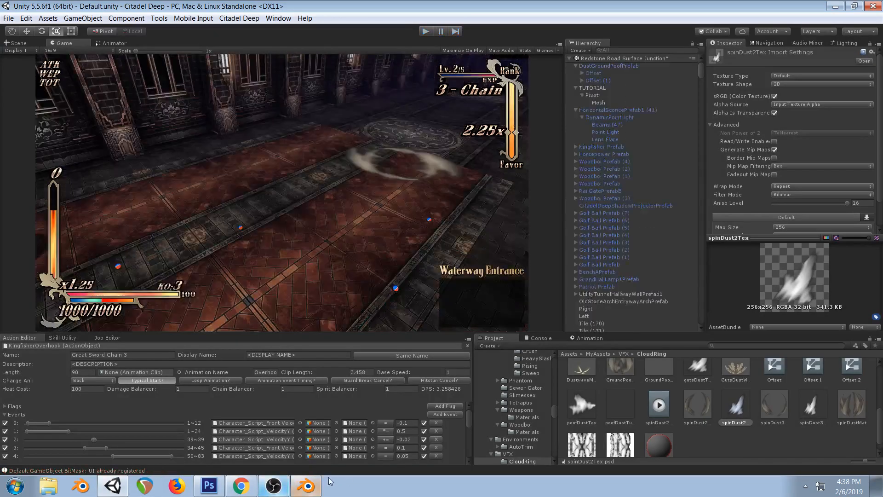
click(210, 488)
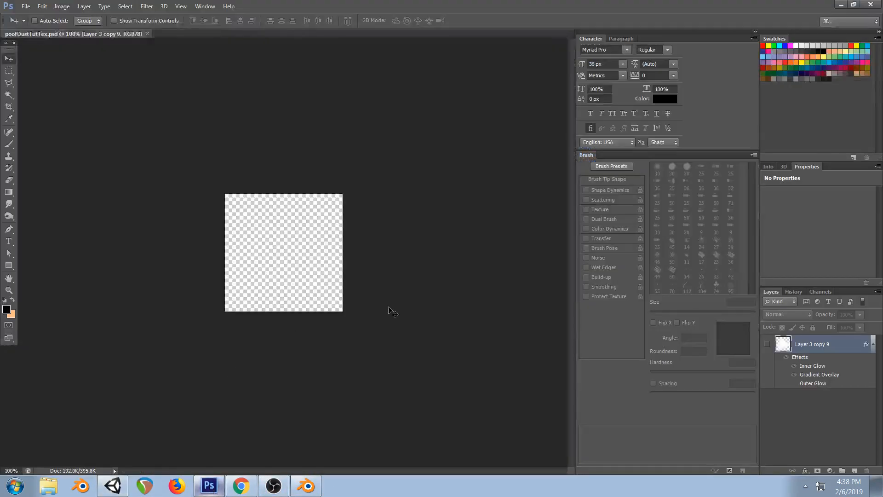
key(alt+Tab)
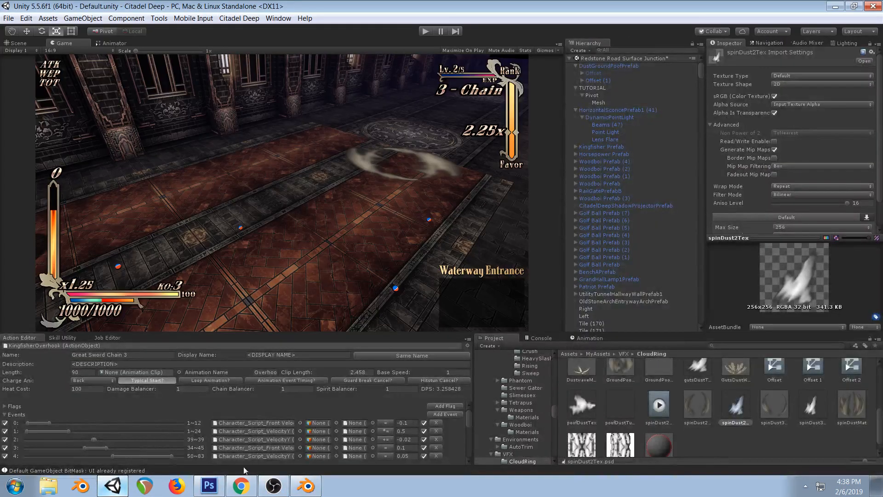
In Photoshop, show Layer 3 copy 9, erase all its contents and turn off its Gradient Overlay effect
click(209, 487)
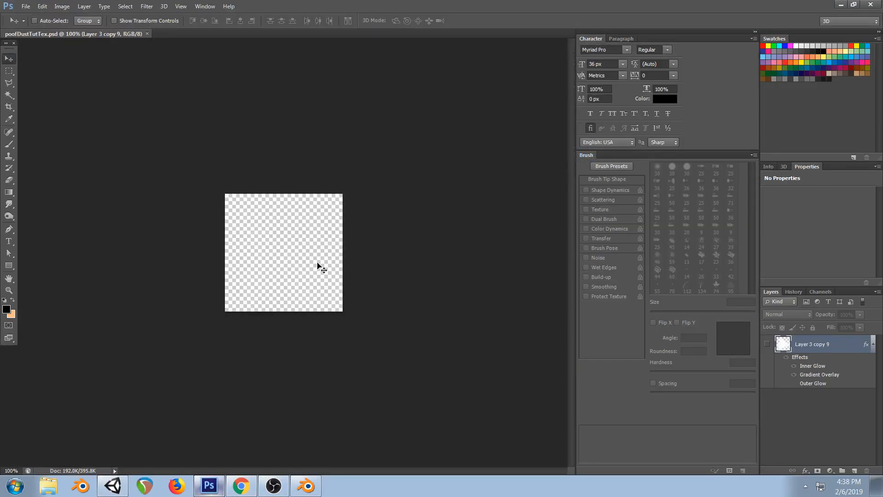
click(767, 344)
key(ctrl+a)
key(Delete)
key(ctrl+d)
click(794, 374)
Set up the Brush tool with a white foreground colour, Shape Dynamics enabled and a size of 35 px
click(8, 144)
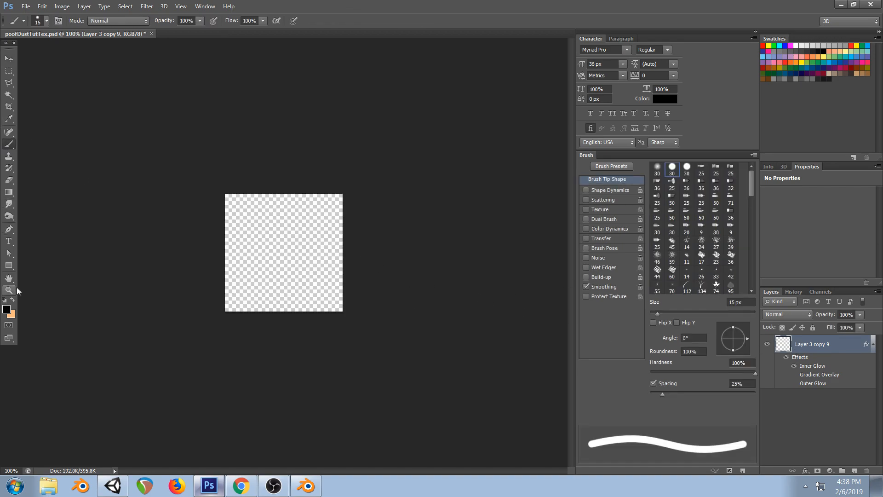
click(6, 310)
drag(526, 311, 444, 184)
click(699, 235)
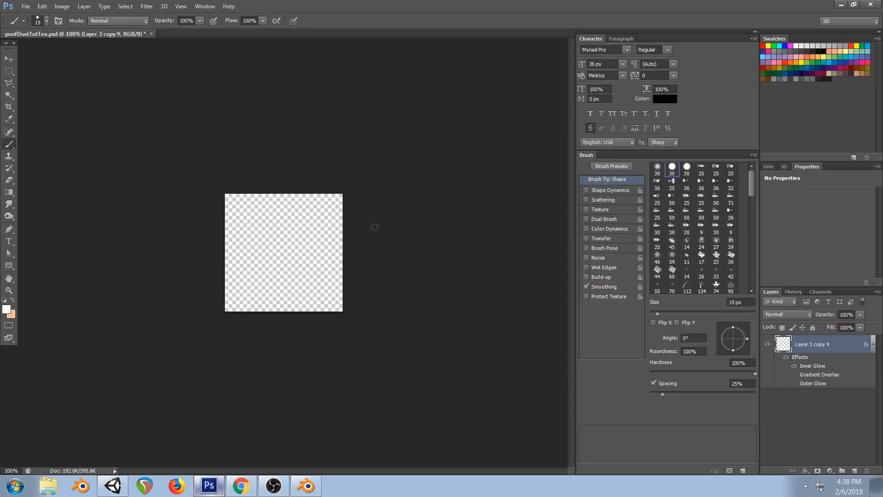
click(586, 190)
key(bracketright)
key(bracketright)
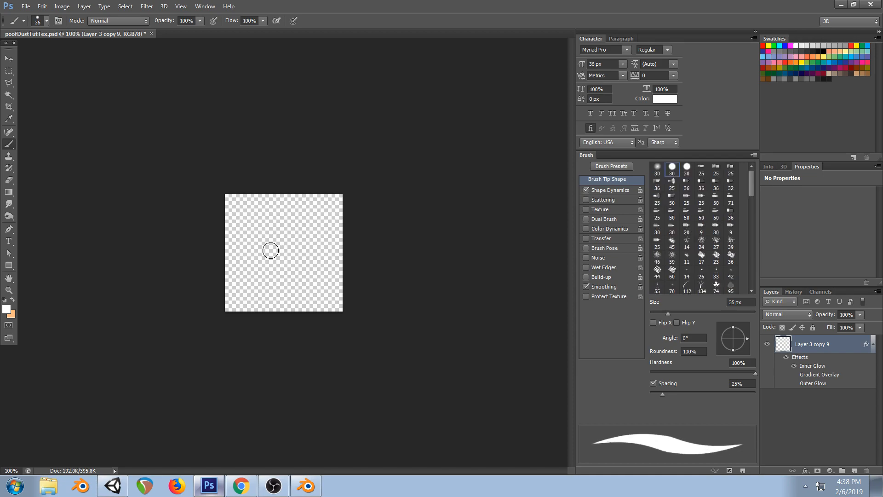
Try painting a few white hard-edged dust strokes on Layer 3 copy 9, and undo them
right_click(279, 251)
key(Escape)
key(5)
key(0)
drag(249, 249, 267, 241)
mouse_move(271, 233)
mouse_down()
mouse_move(276, 226)
mouse_move(288, 239)
mouse_up()
mouse_move(251, 223)
mouse_down()
mouse_move(295, 235)
mouse_move(258, 278)
mouse_move(269, 269)
mouse_up()
key(ctrl+alt+z)
key(ctrl+alt+z)
key(ctrl+alt+z)
key(ctrl+alt+z)
key(ctrl+alt+z)
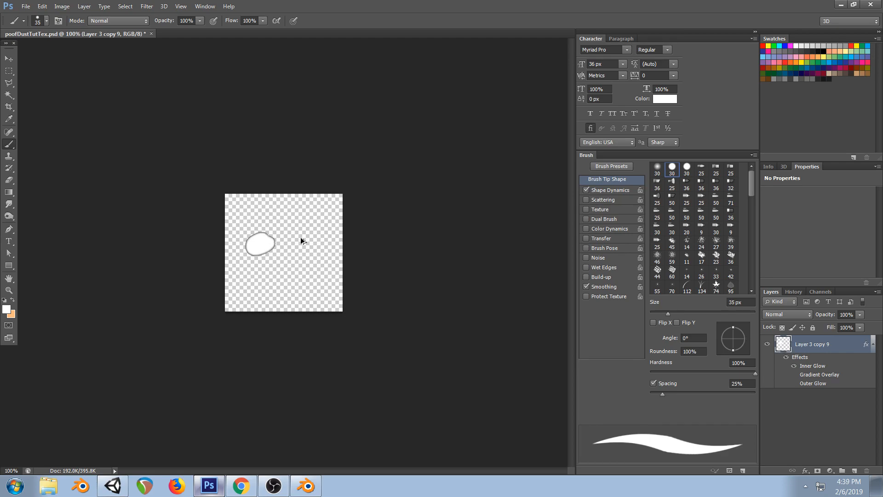
Switch to the soft round brush with 0% hardness at 50 px, test it with a short stroke and undo that stroke
right_click(293, 246)
key(bracketright)
key(bracketright)
key(bracketright)
drag(259, 239, 271, 243)
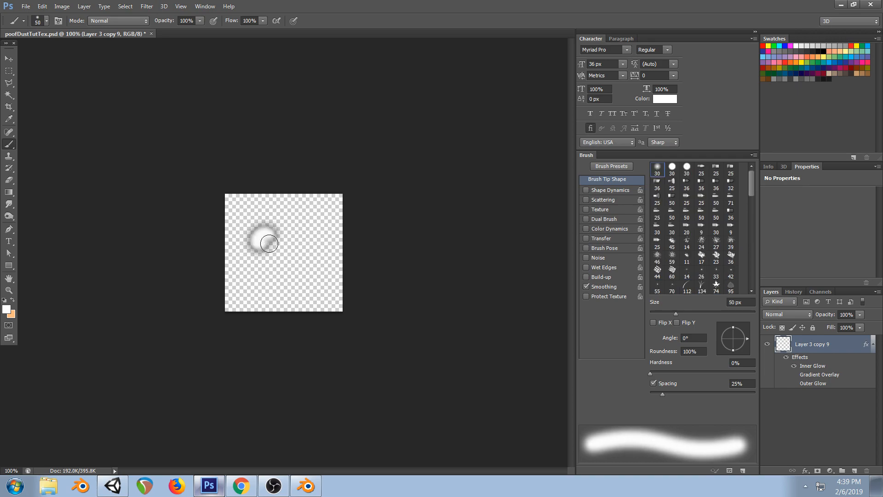
key(ctrl+z)
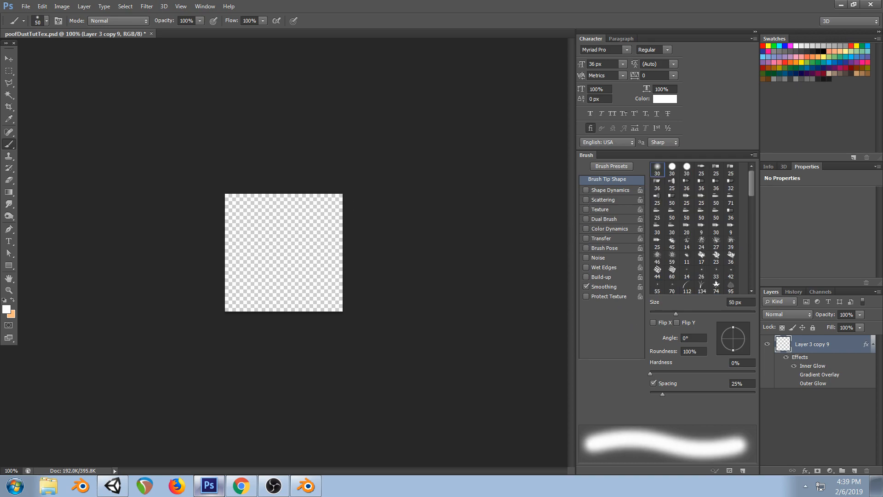
Paint a soft, uneven white dust cloud over most of the canvas at 50% brush opacity, and save poofDustTutTex.psd
key(5)
mouse_move(264, 223)
mouse_down()
mouse_move(256, 237)
mouse_move(269, 242)
mouse_move(278, 219)
mouse_move(282, 244)
mouse_move(251, 266)
mouse_move(242, 251)
mouse_up()
mouse_move(293, 266)
mouse_down()
mouse_move(266, 278)
mouse_move(256, 260)
mouse_move(283, 256)
mouse_move(305, 221)
mouse_move(245, 209)
mouse_move(248, 217)
mouse_up()
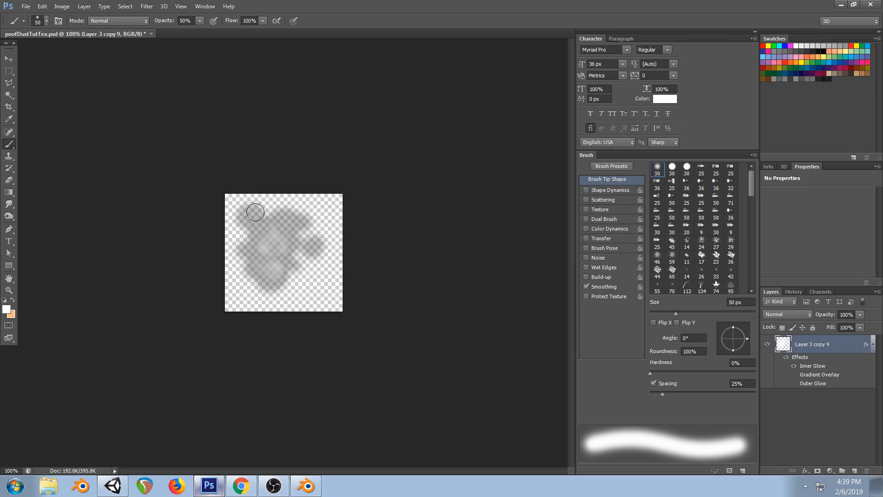
click(250, 219)
click(261, 213)
click(312, 228)
click(302, 264)
click(304, 212)
click(301, 216)
click(278, 211)
click(246, 275)
click(250, 270)
click(311, 279)
click(309, 244)
click(296, 263)
click(290, 237)
click(284, 235)
click(286, 248)
click(302, 241)
click(295, 225)
click(318, 224)
click(323, 244)
click(259, 252)
click(271, 214)
click(295, 284)
click(258, 282)
key(ctrl+s)
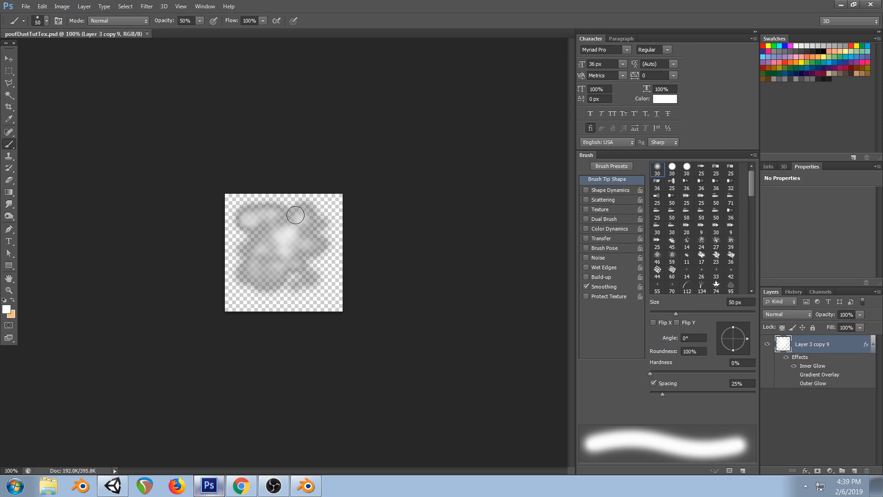
Switch to Unity and select the Mesh under TUTORIAL's Pivot to show its GroundPoofTutMat material
click(113, 485)
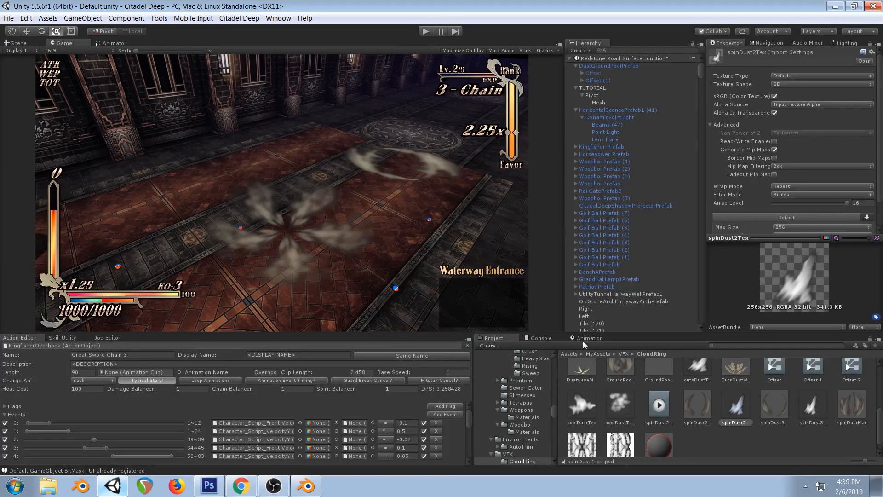
click(599, 102)
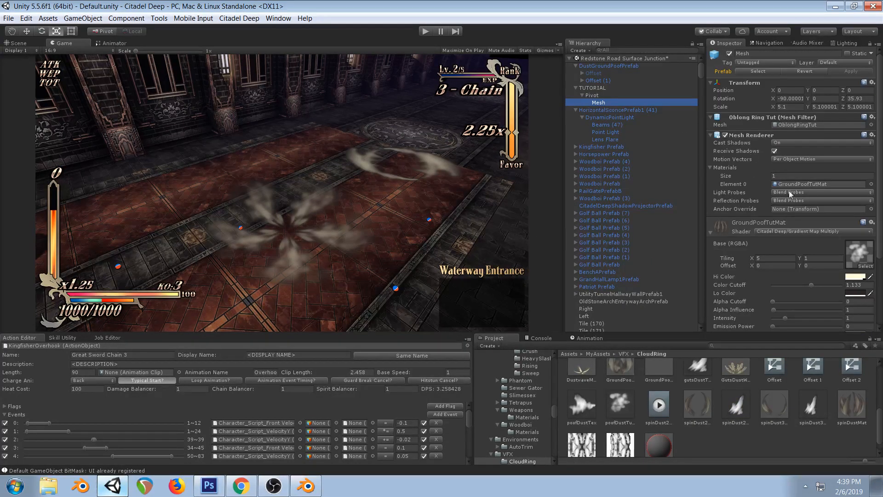
Set the base texture's Y tiling to 1.41 on GroundPoofTutMat
mouse_move(800, 267)
mouse_down()
mouse_move(826, 255)
mouse_move(810, 259)
mouse_up()
key(ctrl+z)
click(800, 258)
Switch to Photoshop and clear the existing artwork from the layer in poofDustTutTex.psd
click(210, 486)
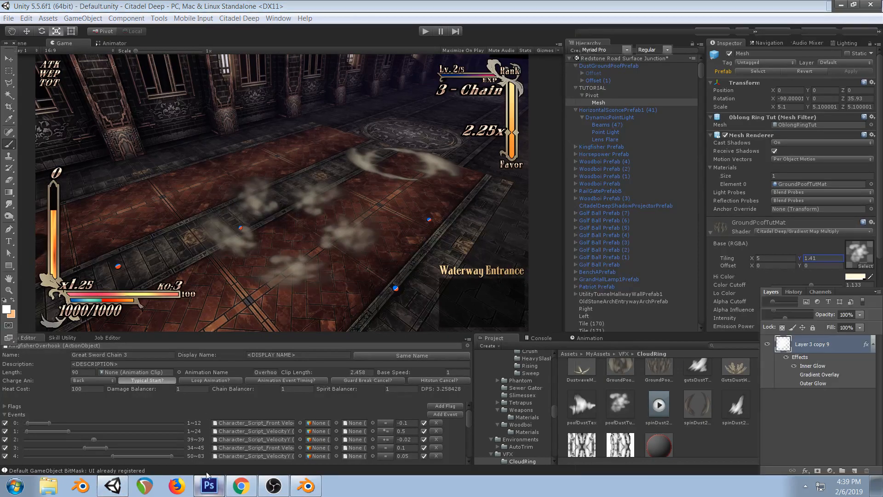
key(Delete)
key(ctrl+d)
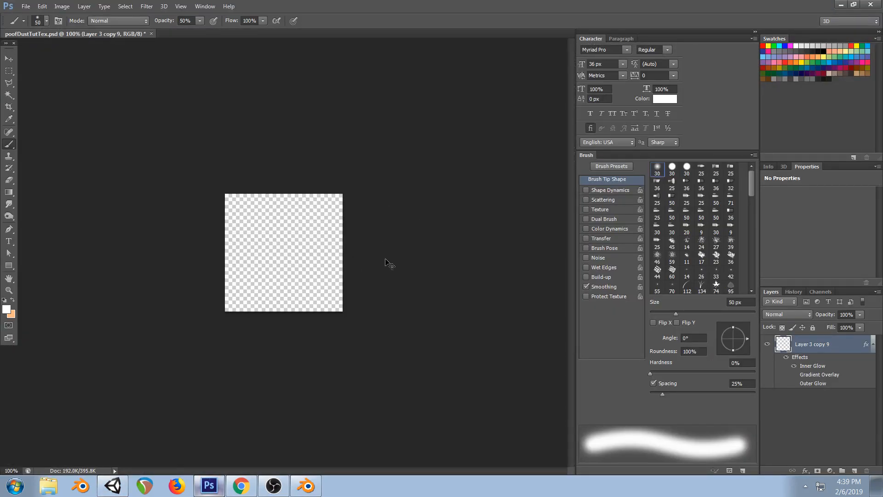
Enable Shape Dynamics for the brush and set it to 40 px at 100% opacity
click(586, 190)
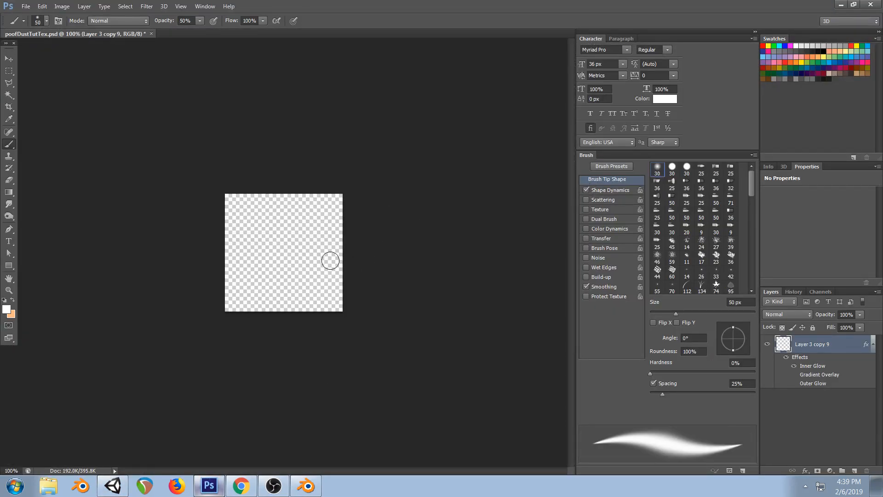
key(bracketright)
mouse_move(255, 262)
mouse_down()
mouse_move(258, 288)
mouse_move(259, 271)
mouse_up()
key(ctrl+z)
key(0)
key(bracketleft)
key(bracketleft)
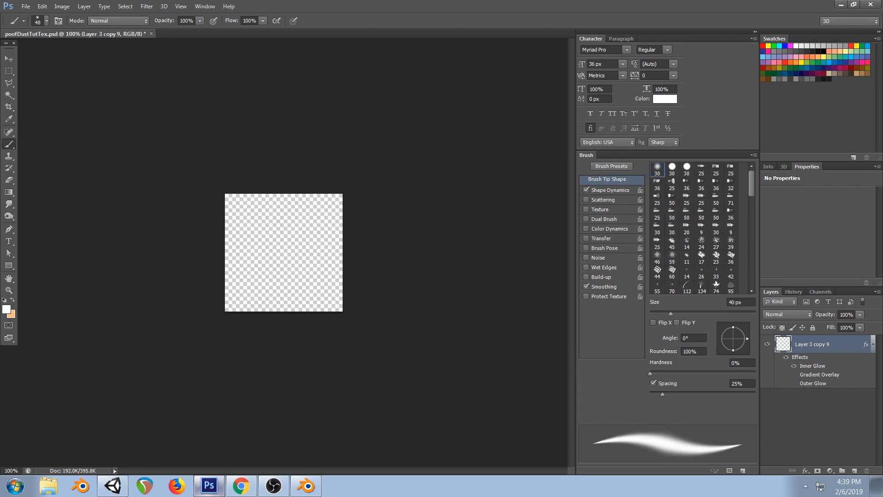
Paint a white dust puff with tapering streaks below it, save the texture and switch to Unity
mouse_move(256, 251)
mouse_down()
mouse_move(263, 253)
mouse_move(269, 230)
mouse_move(281, 251)
mouse_move(288, 228)
mouse_move(273, 253)
mouse_move(293, 254)
mouse_move(290, 215)
mouse_move(276, 223)
mouse_move(268, 214)
mouse_move(266, 273)
mouse_move(278, 302)
mouse_up()
key(ctrl+z)
mouse_move(284, 249)
mouse_down()
mouse_move(282, 280)
mouse_move(288, 268)
mouse_move(270, 285)
mouse_up()
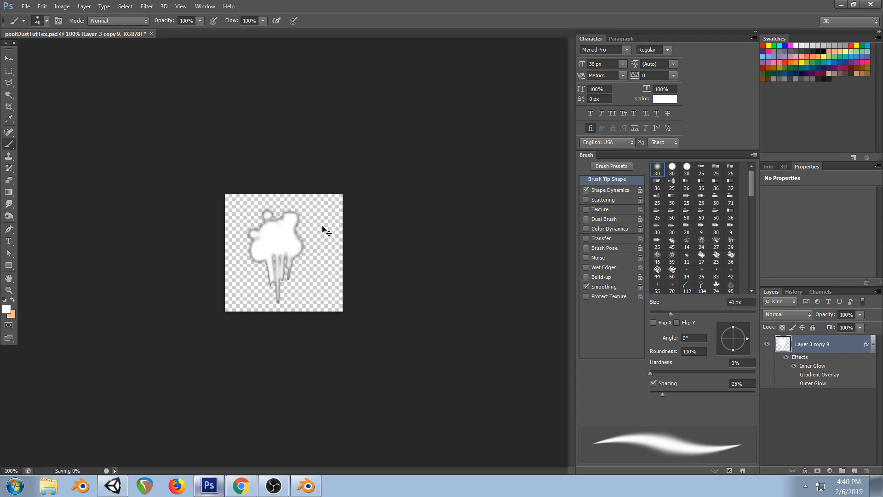
click(209, 486)
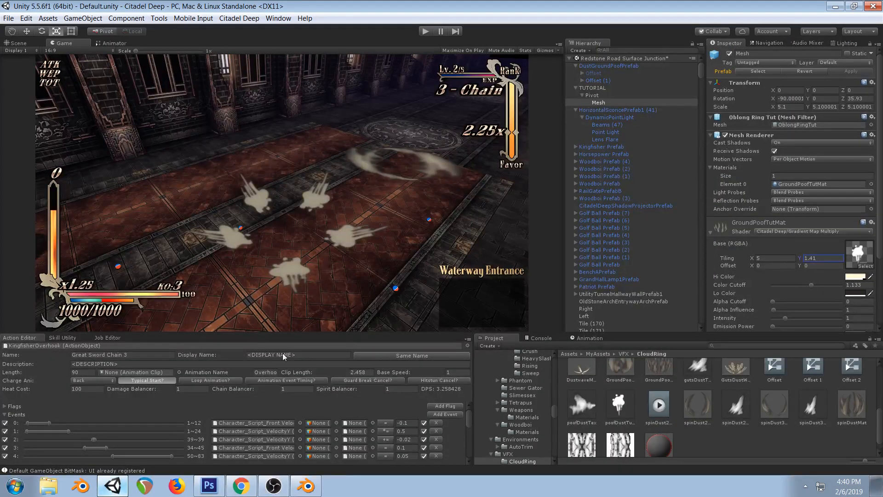
In Blender, flip the upper bowl's UVs by scaling them -1 along Y, save dustwavemesh.blend and return to Unity
click(313, 489)
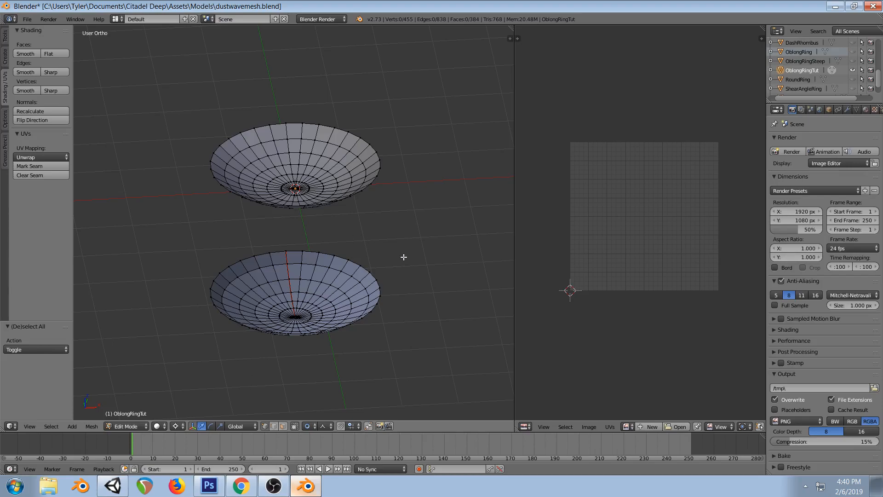
key(l)
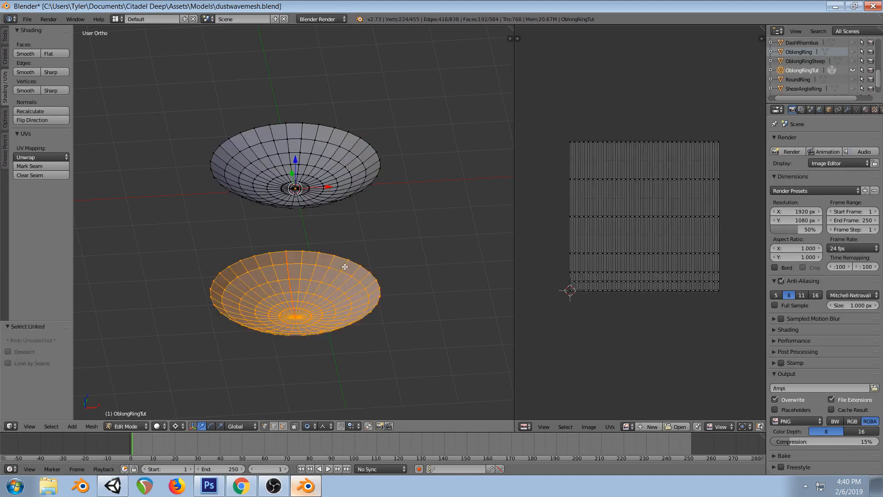
key(a)
key(l)
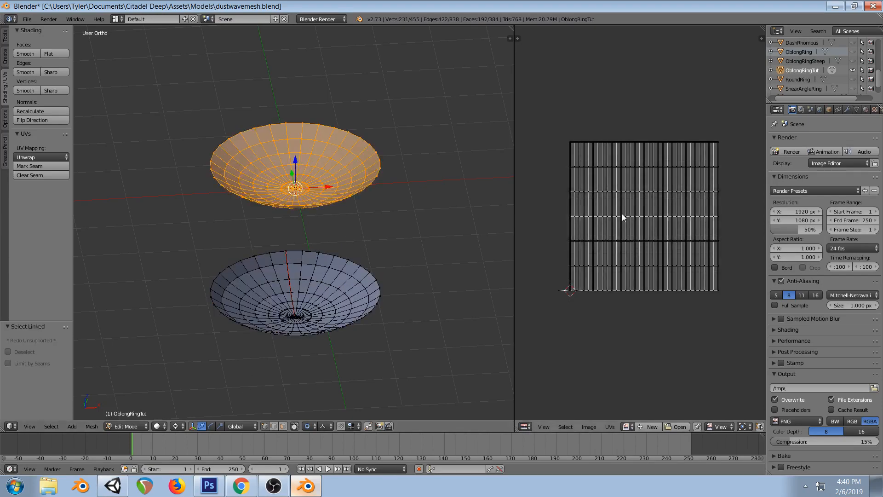
key(a)
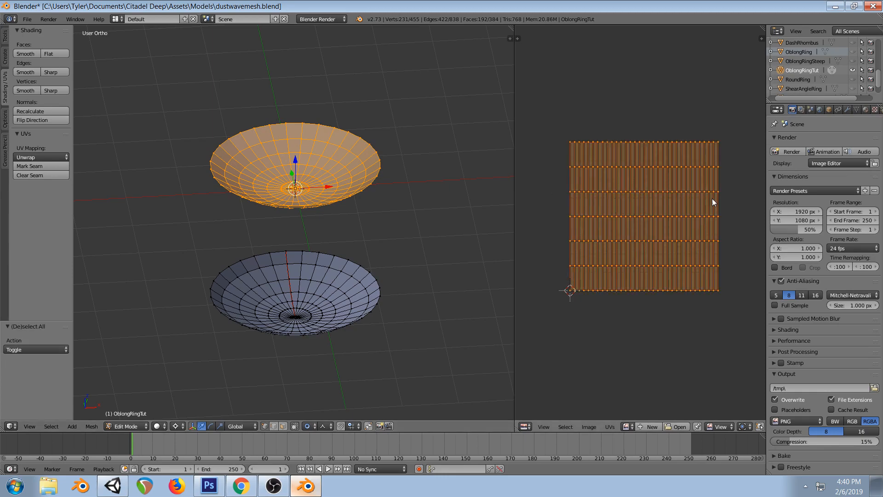
text(sy)
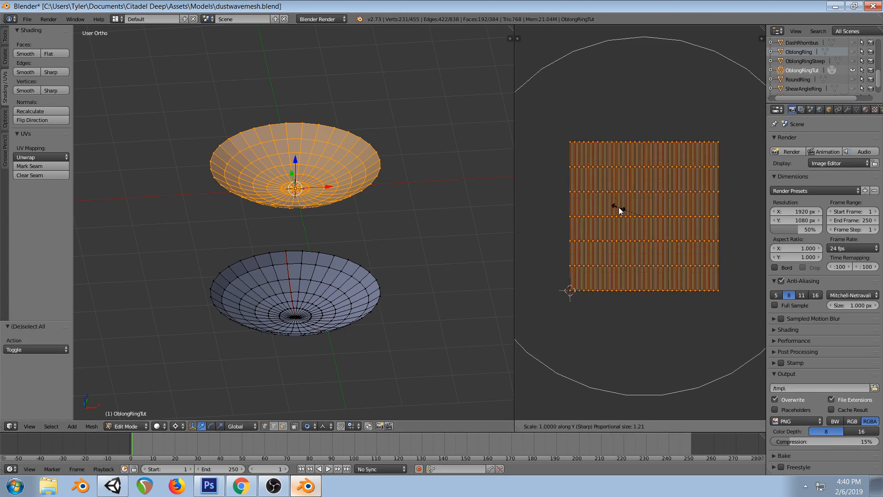
text(-1)
key(Return)
key(ctrl+s)
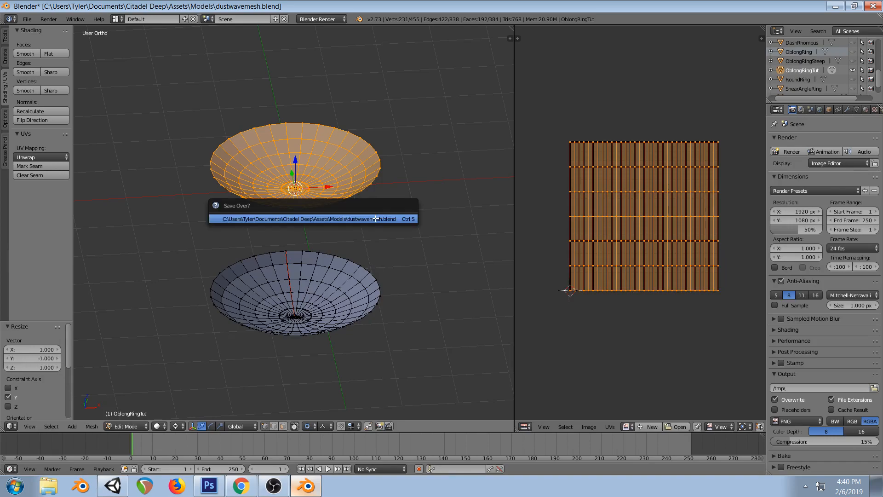
click(113, 486)
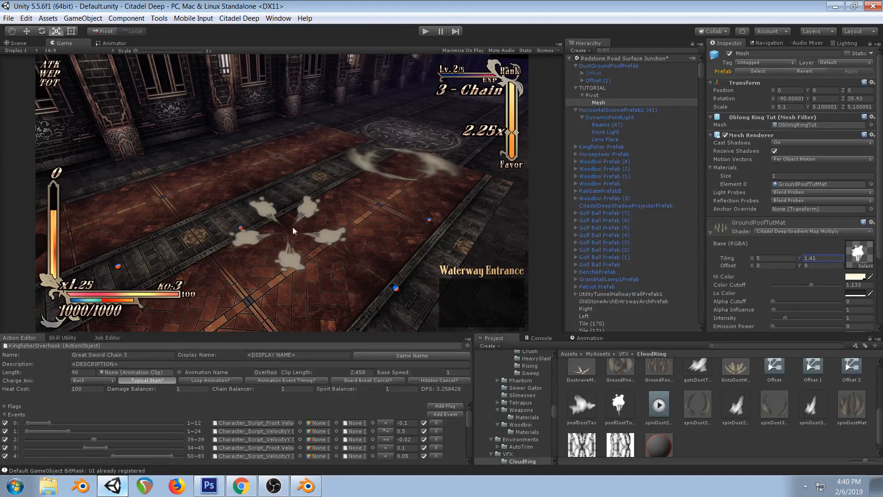
Return to Photoshop and undo the painted puff strokes
click(209, 485)
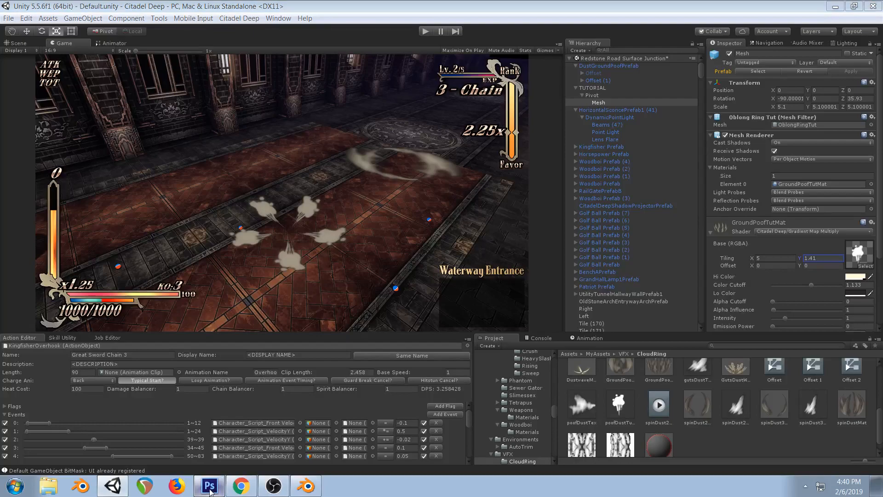
key(ctrl+alt+z)
key(ctrl+alt+z)
key(ctrl+alt+z)
key(ctrl+alt+z)
key(ctrl+alt+z)
key(ctrl+alt+z)
key(ctrl+alt+z)
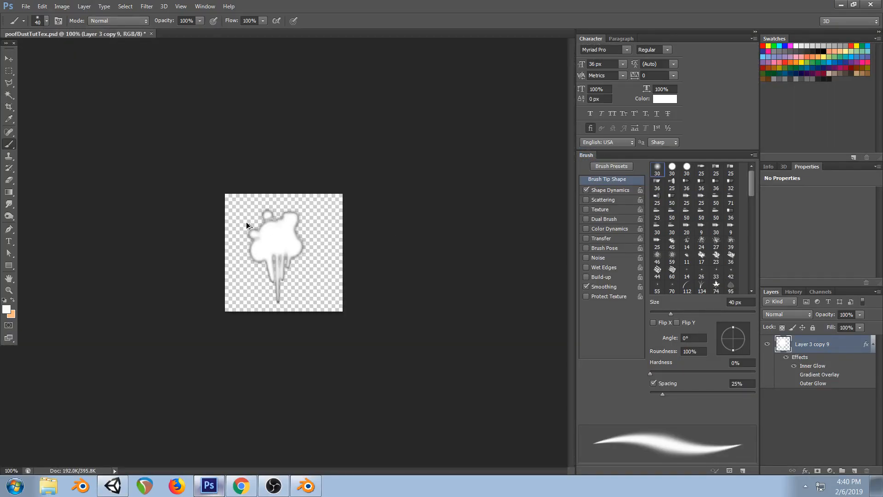
key(ctrl+alt+z)
key(ctrl+alt+z)
key(ctrl+alt+z)
key(ctrl+alt+z)
key(ctrl+alt+z)
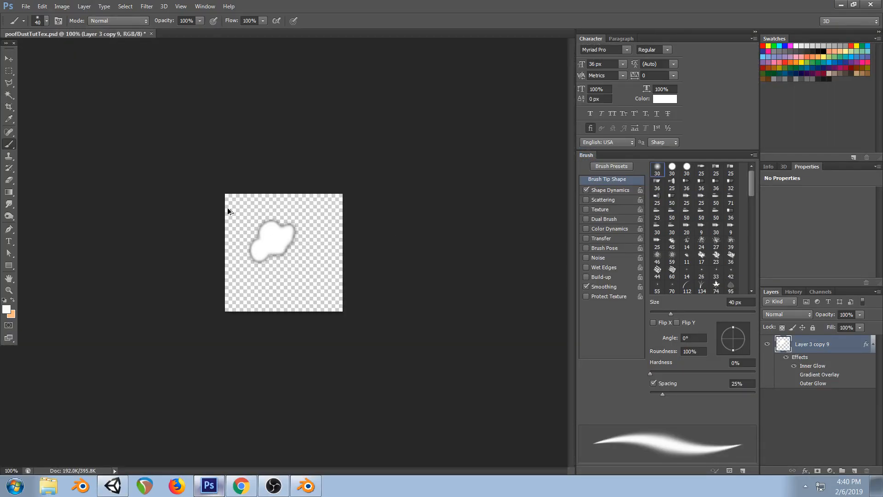
Paint tapering white streaks in the lower middle of the empty canvas with a 25 px soft brush
key(bracketleft)
key(bracketleft)
key(bracketleft)
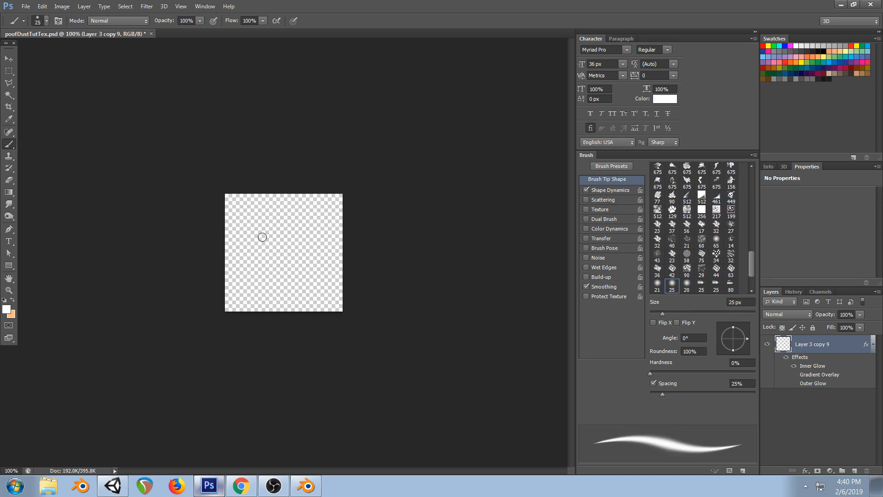
mouse_move(258, 274)
mouse_down()
mouse_move(268, 298)
mouse_move(272, 265)
mouse_move(276, 295)
mouse_move(286, 251)
mouse_move(293, 240)
mouse_move(291, 269)
mouse_move(298, 241)
mouse_move(270, 277)
mouse_move(269, 255)
mouse_move(276, 248)
mouse_move(280, 295)
mouse_up()
key(ctrl+alt+z)
mouse_move(283, 260)
mouse_down()
mouse_move(288, 244)
mouse_move(295, 259)
mouse_up()
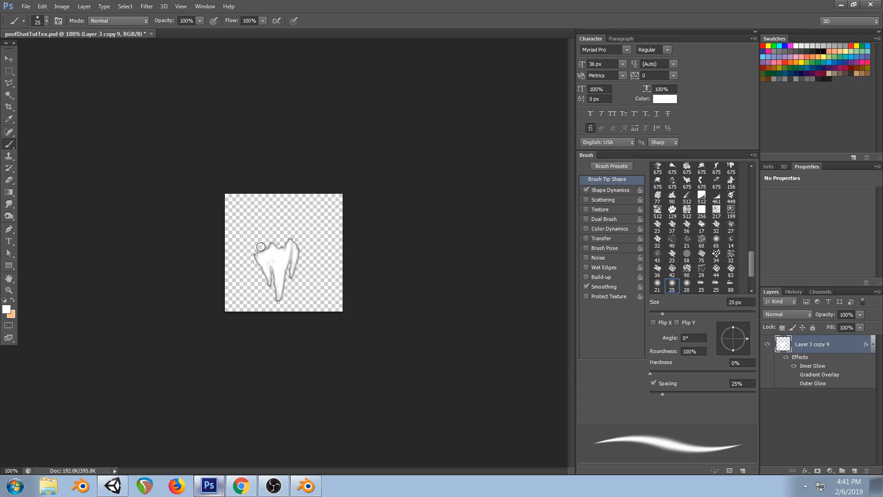
Paint rounded cloud lobes above and around the streaks, save the texture and switch to Unity
mouse_move(263, 247)
mouse_down()
mouse_move(243, 254)
mouse_move(251, 261)
mouse_move(253, 226)
mouse_move(271, 233)
mouse_move(260, 219)
mouse_move(258, 232)
mouse_move(258, 216)
mouse_move(281, 230)
mouse_move(261, 242)
mouse_up()
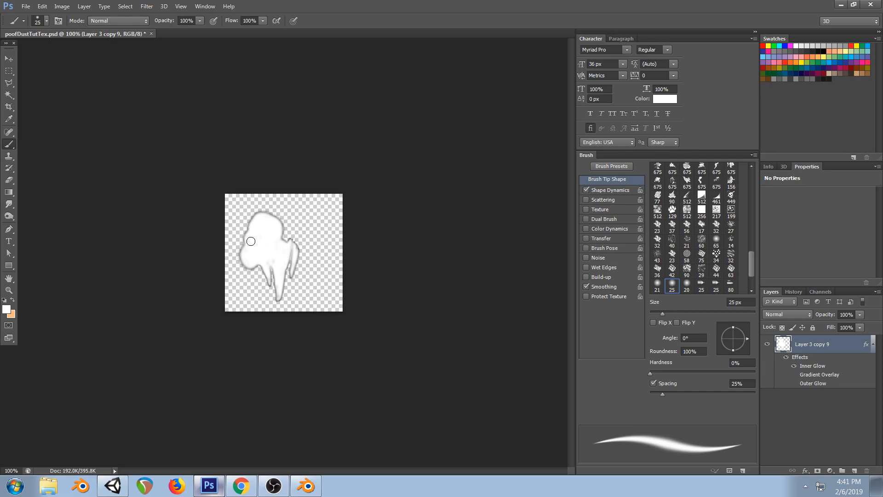
mouse_move(300, 222)
mouse_down()
mouse_move(286, 231)
mouse_move(299, 215)
mouse_move(295, 229)
mouse_move(306, 239)
mouse_move(326, 232)
mouse_move(308, 241)
mouse_move(320, 254)
mouse_move(289, 288)
mouse_up()
drag(291, 252, 289, 287)
drag(311, 222, 308, 227)
mouse_move(266, 281)
mouse_down()
mouse_move(270, 262)
mouse_move(287, 295)
mouse_up()
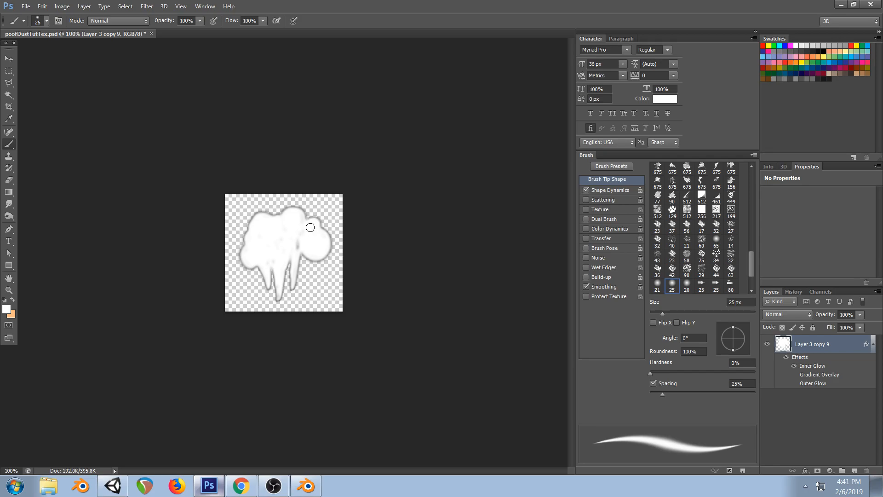
key(alt+Tab)
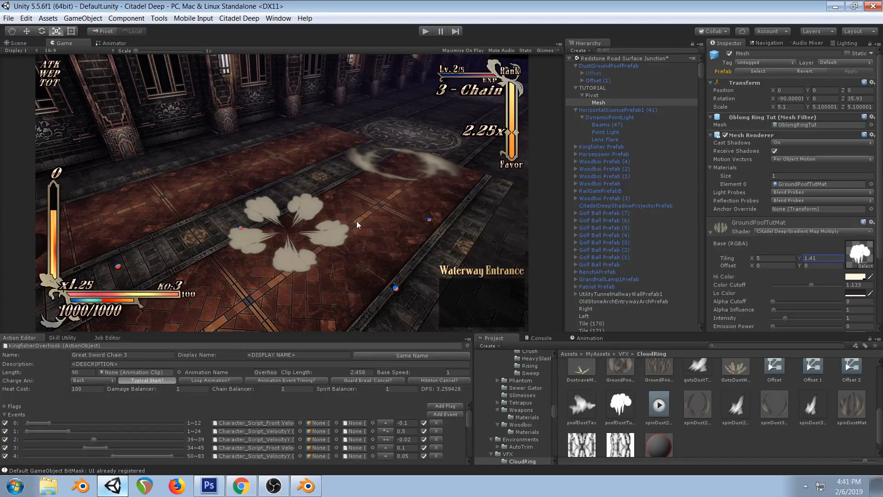
Return to Photoshop and thicken the puff's leftmost streak
click(209, 485)
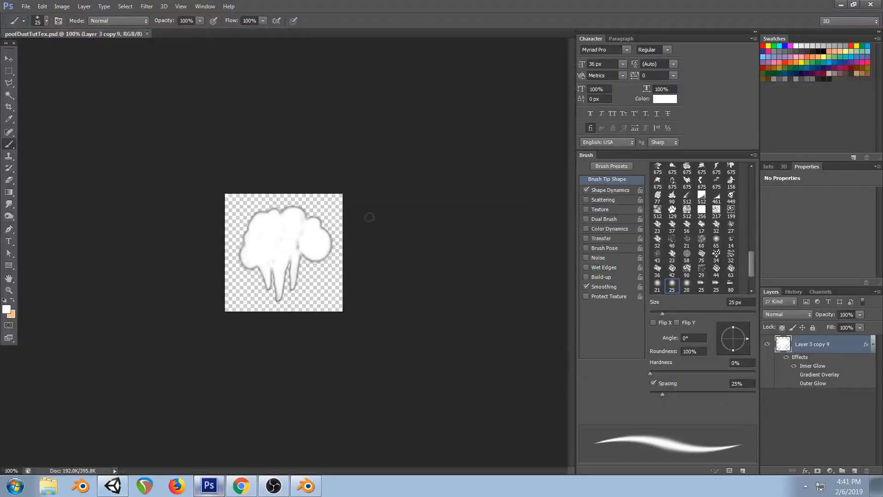
drag(267, 291, 269, 266)
Set the Eraser to a 35 px soft brush at 20% opacity
key(e)
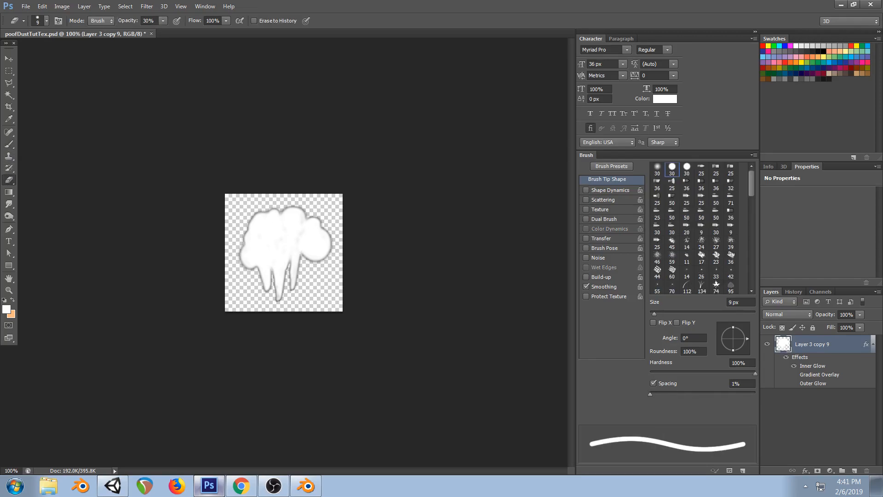
right_click(296, 264)
click(300, 295)
key(Return)
key(bracketright)
key(bracketright)
key(bracketright)
key(bracketright)
key(bracketright)
key(bracketright)
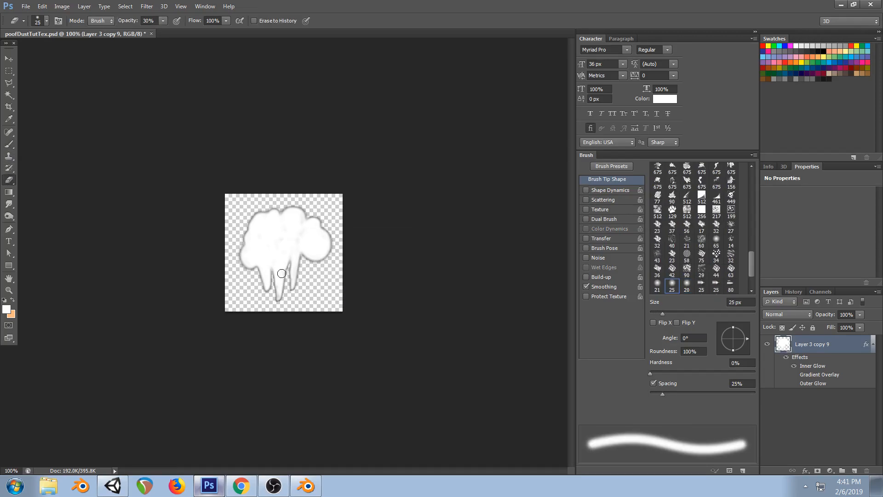
key(1)
key(2)
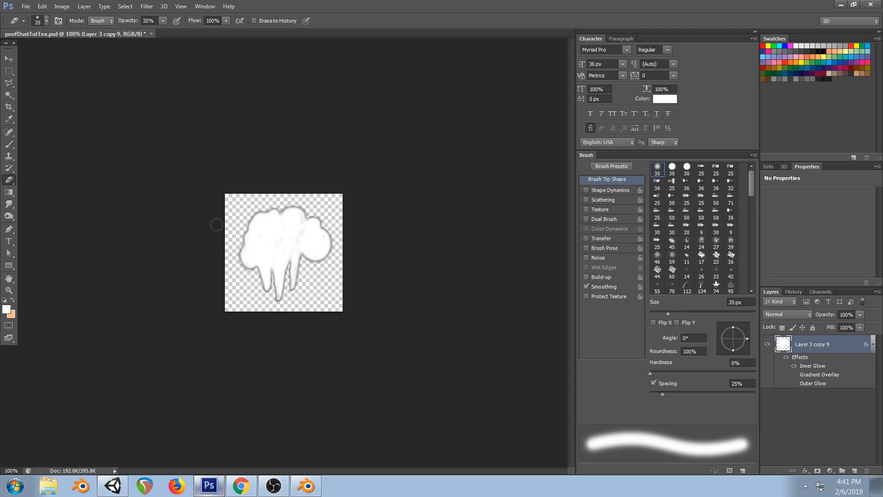
Partly erase the puff's rim, middle and streaks at 20% and 10% opacity, save the texture and switch to Unity
mouse_move(228, 248)
mouse_down()
mouse_move(240, 271)
mouse_move(253, 223)
mouse_move(254, 280)
mouse_move(271, 283)
mouse_move(281, 301)
mouse_move(329, 233)
mouse_move(317, 265)
mouse_move(322, 258)
mouse_move(329, 224)
mouse_move(269, 209)
mouse_move(259, 239)
mouse_move(276, 220)
mouse_move(294, 237)
mouse_move(301, 226)
mouse_move(243, 245)
mouse_move(319, 262)
mouse_move(303, 261)
mouse_move(284, 309)
mouse_up()
drag(337, 229, 331, 243)
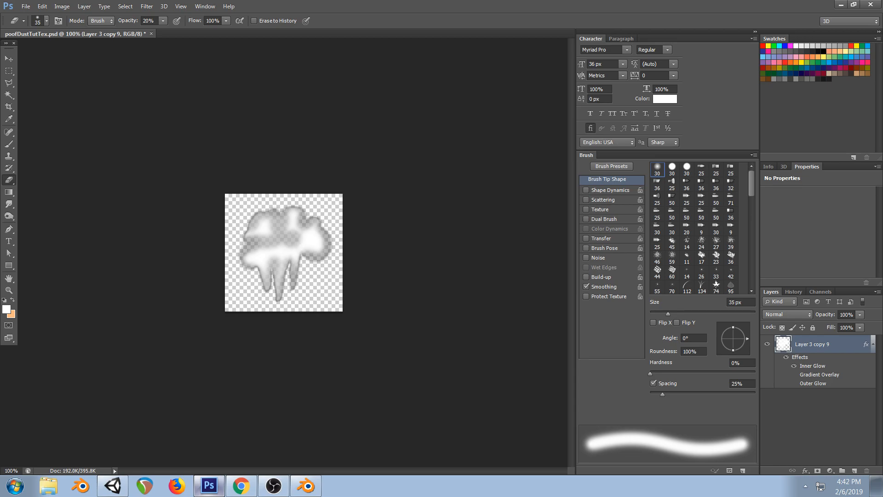
drag(293, 238, 311, 250)
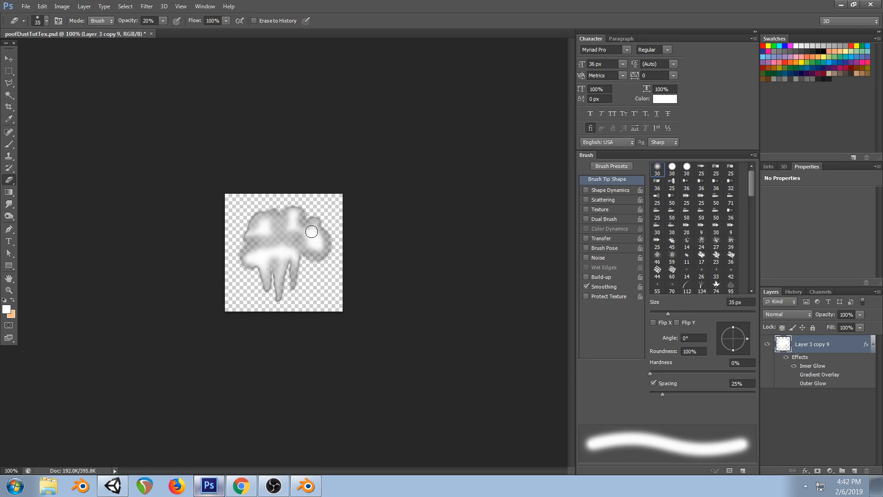
mouse_move(325, 229)
mouse_down()
mouse_move(322, 259)
mouse_move(307, 255)
mouse_up()
drag(247, 231, 267, 206)
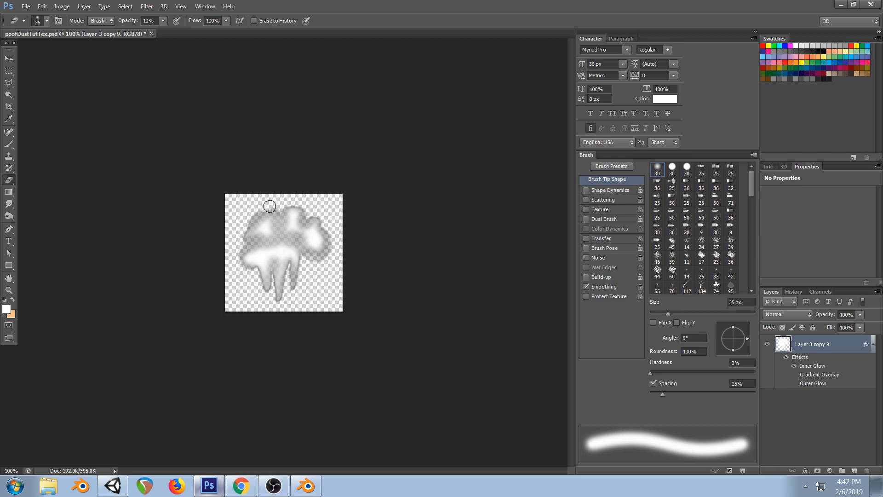
mouse_move(235, 253)
mouse_down()
mouse_move(254, 280)
mouse_move(266, 273)
mouse_move(259, 290)
mouse_up()
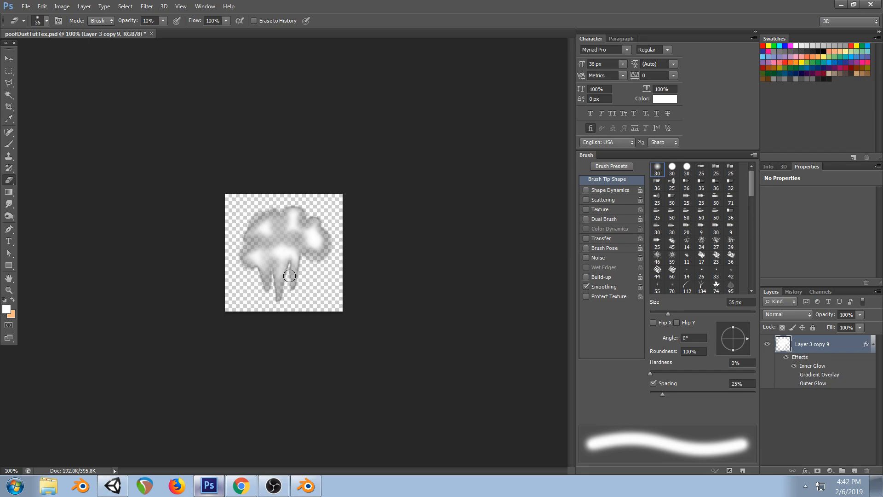
key(ctrl+s)
key(alt+Tab)
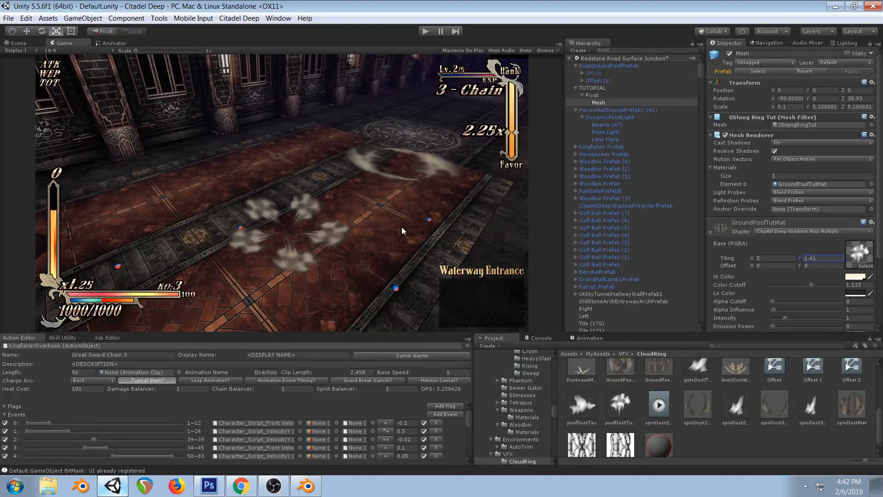
Back in Photoshop, repaint the puff's core solid white with the 25 px brush
key(b)
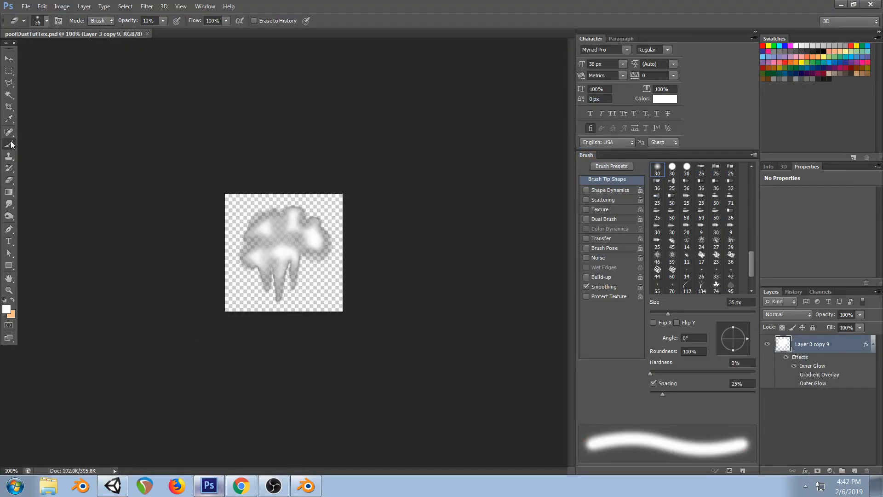
mouse_move(266, 236)
mouse_down()
mouse_move(272, 244)
mouse_move(276, 228)
mouse_move(316, 233)
mouse_move(270, 236)
mouse_move(255, 225)
mouse_move(260, 219)
mouse_move(287, 224)
mouse_move(257, 252)
mouse_move(300, 234)
mouse_up()
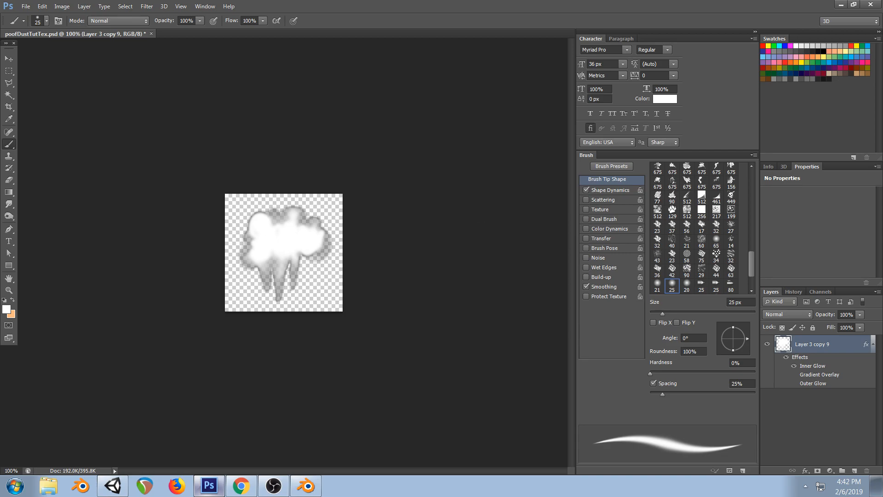
Smudge the streaks and the upper cloud lobes at 40% strength to soften and shorten their shapes
click(14, 203)
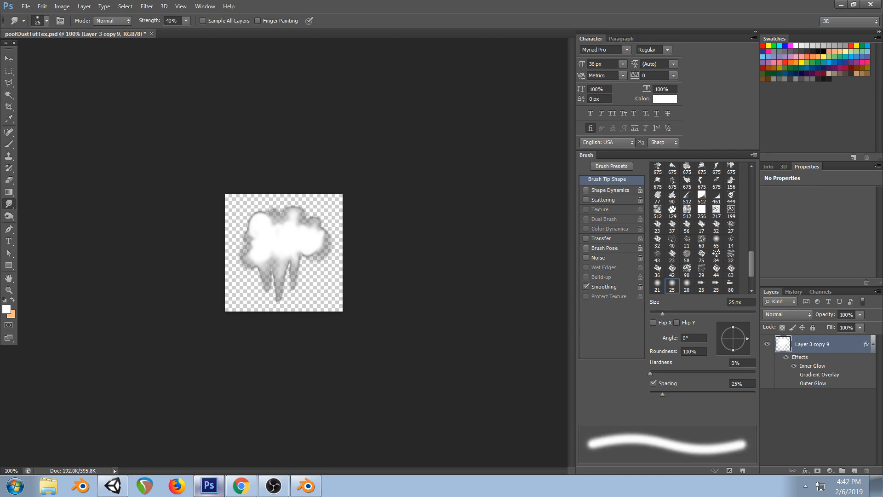
mouse_move(266, 294)
mouse_down()
mouse_move(261, 270)
mouse_move(278, 271)
mouse_move(281, 292)
mouse_move(306, 256)
mouse_up()
drag(293, 291, 298, 257)
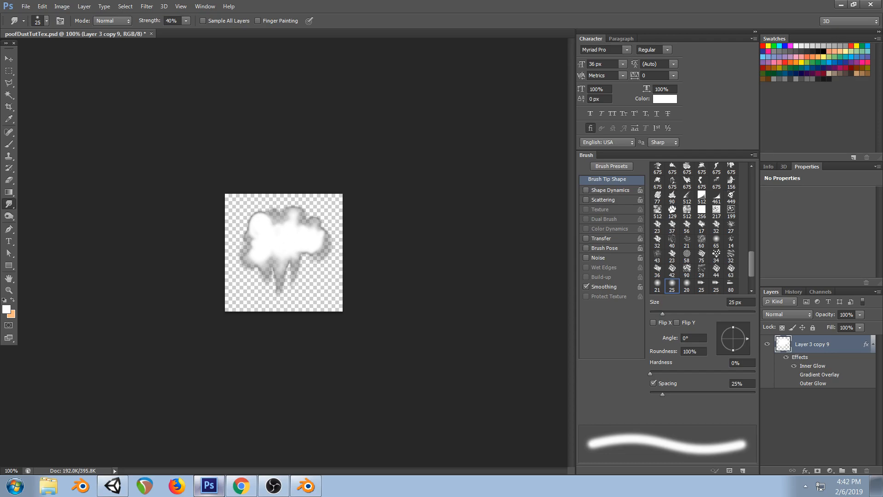
mouse_move(257, 215)
mouse_down()
mouse_move(265, 206)
mouse_move(256, 209)
mouse_up()
drag(253, 230, 249, 226)
drag(286, 221, 282, 214)
Partly erase the cloud's side and upper lobes with the 35 px soft Eraser at 10% opacity
click(8, 180)
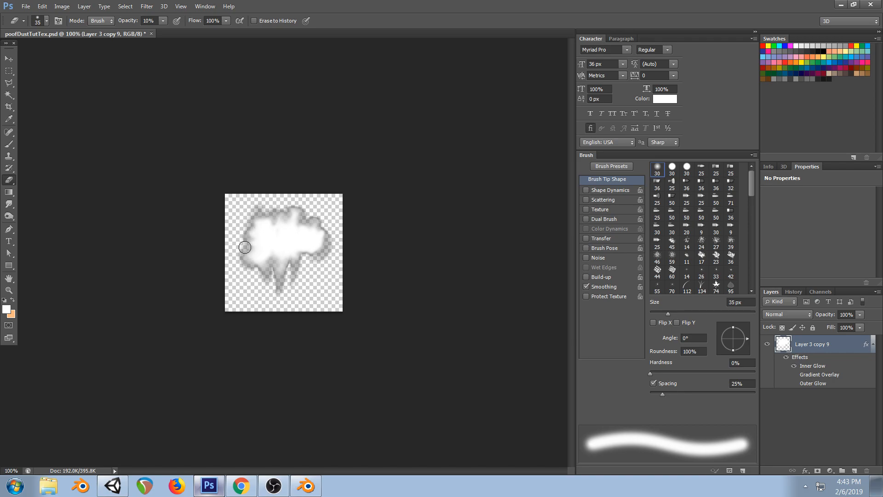
mouse_move(252, 262)
mouse_down()
mouse_move(245, 243)
mouse_move(272, 214)
mouse_up()
mouse_move(312, 254)
mouse_down()
mouse_move(322, 254)
mouse_move(325, 236)
mouse_move(301, 210)
mouse_move(265, 215)
mouse_move(326, 229)
mouse_up()
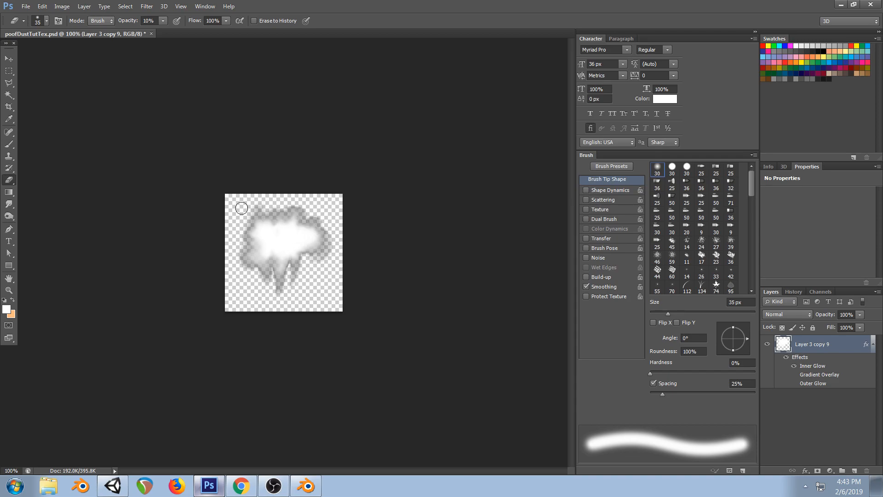
Smudge the puff's lower streaks downward at 40% strength, save the texture and switch to Unity
click(11, 206)
mouse_move(268, 262)
mouse_down()
mouse_move(265, 292)
mouse_move(278, 292)
mouse_up()
drag(298, 243, 293, 284)
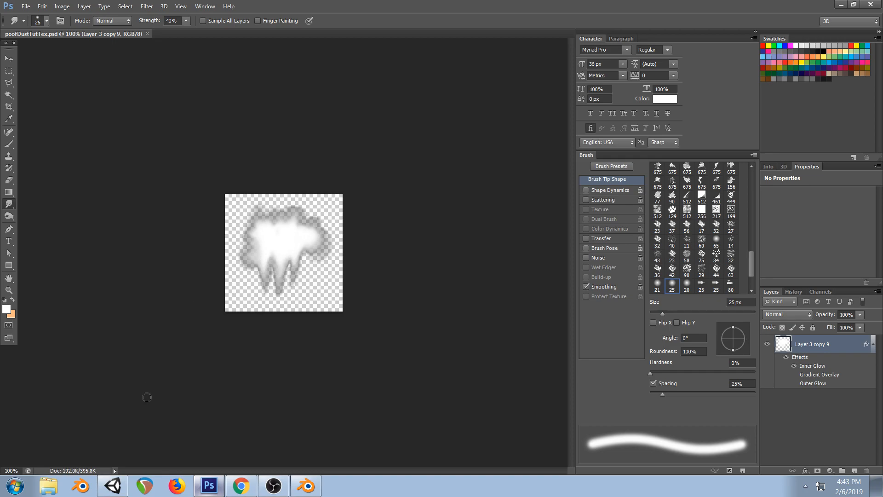
click(113, 485)
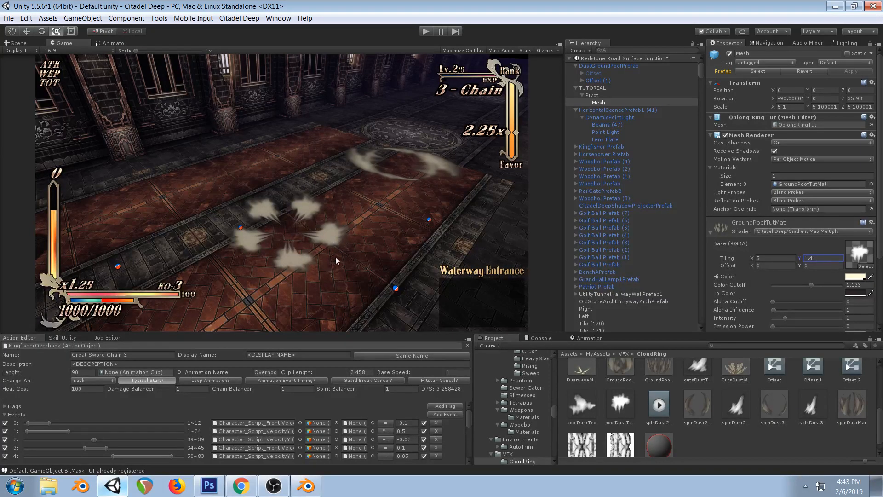
In Photoshop, paint the puff's lower sides white, smudge the streak tips at 40% strength, save and check the result in Unity
click(207, 487)
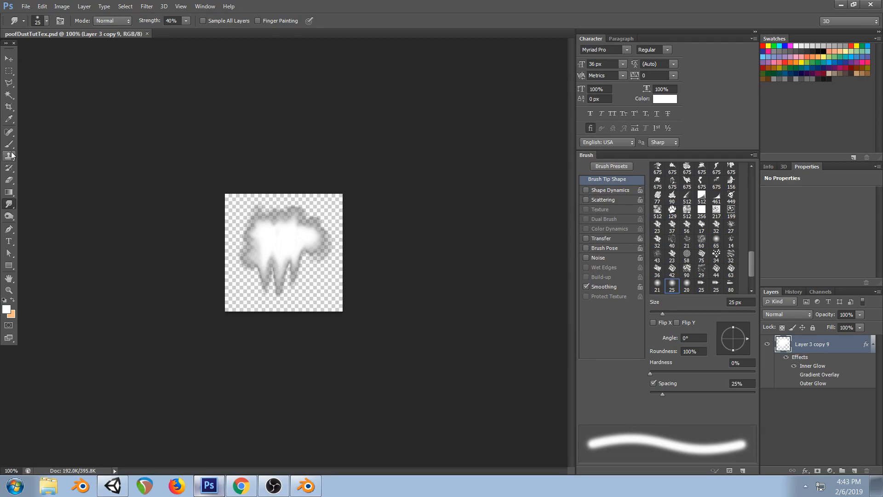
key(b)
mouse_move(256, 262)
mouse_down()
mouse_move(263, 286)
mouse_move(254, 246)
mouse_move(276, 303)
mouse_move(279, 261)
mouse_move(275, 276)
mouse_move(297, 283)
mouse_move(304, 255)
mouse_move(300, 262)
mouse_move(310, 263)
mouse_move(249, 262)
mouse_move(252, 268)
mouse_move(266, 251)
mouse_up()
click(9, 203)
mouse_move(267, 296)
mouse_down()
mouse_move(264, 271)
mouse_move(253, 278)
mouse_move(274, 306)
mouse_move(278, 285)
mouse_up()
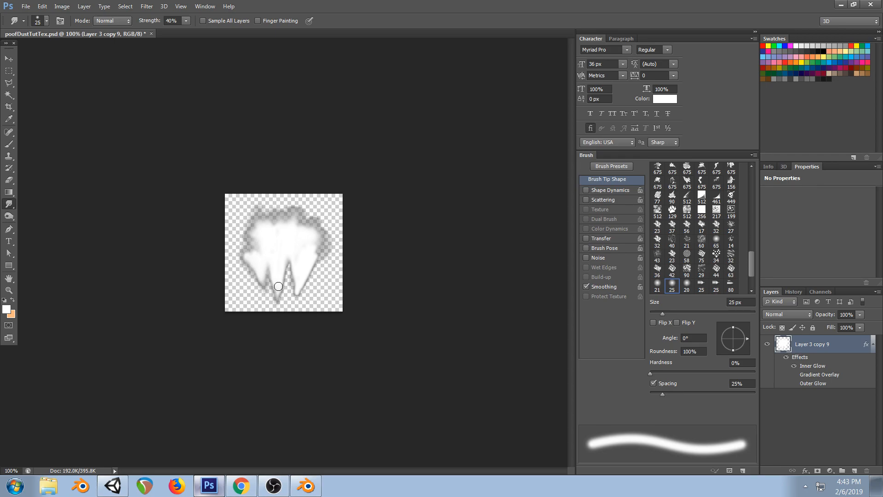
click(112, 486)
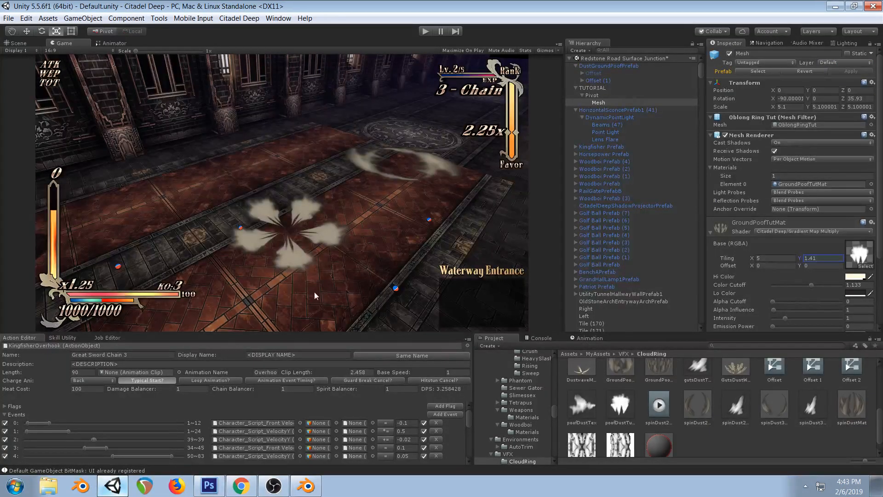
Back in Photoshop, repaint the upper lobes solid white, enable the layer's Gradient Overlay, save and check the effect in Unity
click(210, 485)
mouse_move(274, 217)
mouse_down()
mouse_move(252, 226)
mouse_move(292, 225)
mouse_move(294, 211)
mouse_move(317, 243)
mouse_up()
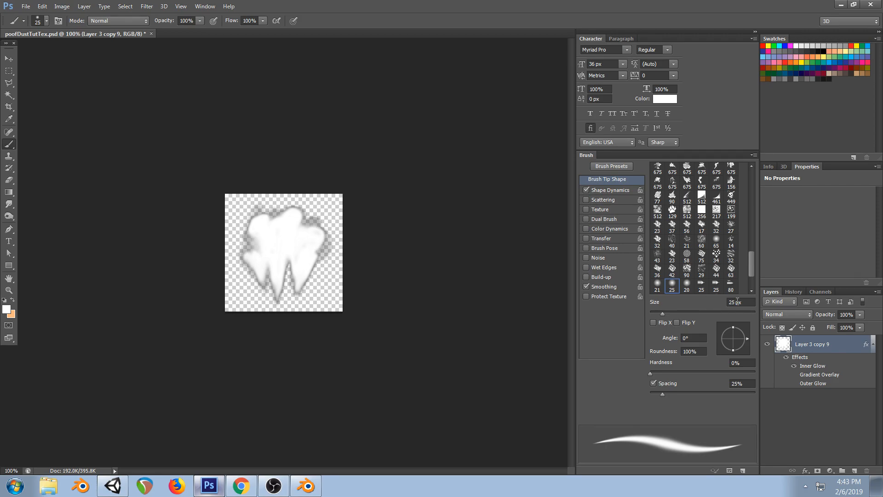
click(793, 374)
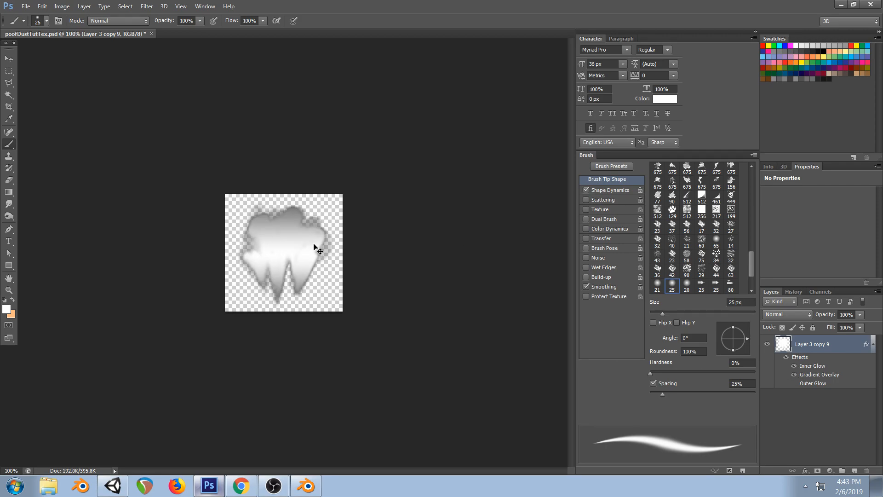
click(113, 485)
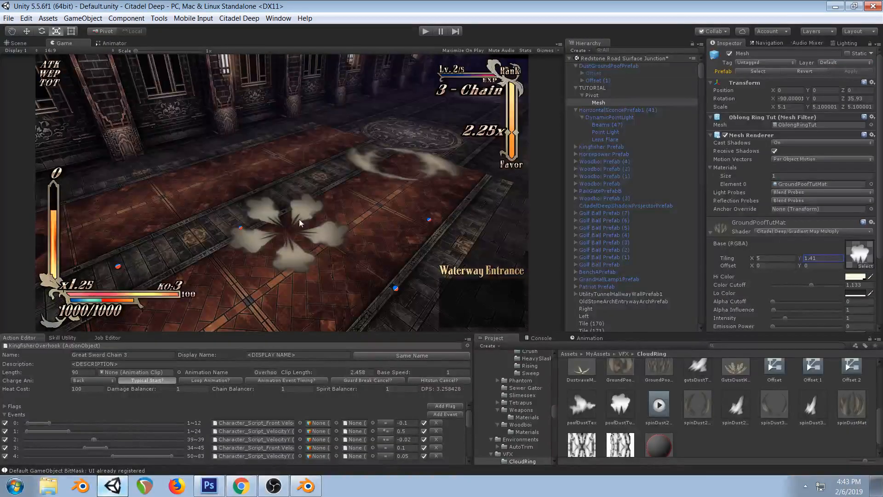
In Photoshop, soften the lobes and streaks with the 35 px Eraser at 10% opacity, save, and compare the result in Unity
click(209, 485)
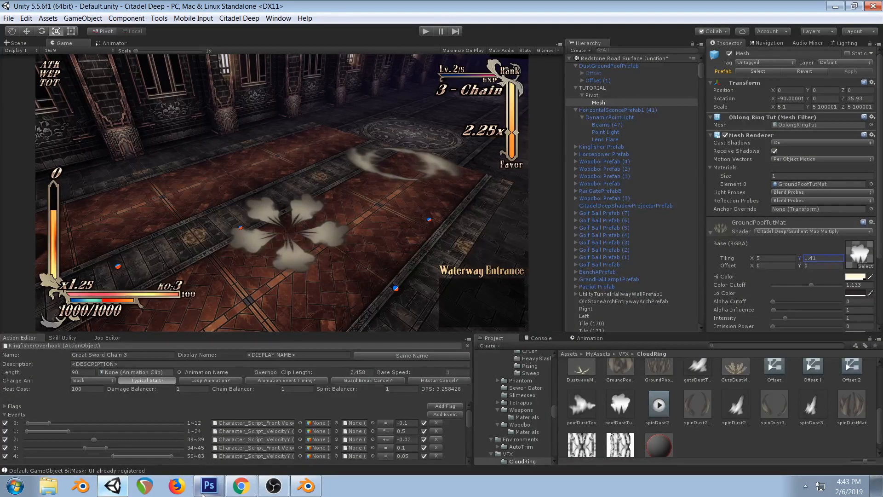
key(e)
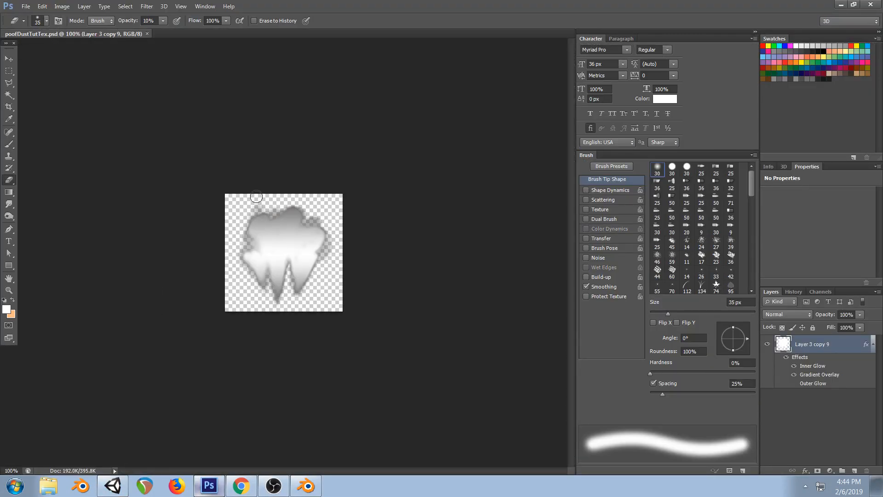
mouse_move(275, 212)
mouse_down()
mouse_move(256, 213)
mouse_move(299, 207)
mouse_move(328, 231)
mouse_move(311, 269)
mouse_move(289, 289)
mouse_move(257, 277)
mouse_move(250, 225)
mouse_move(289, 206)
mouse_move(311, 293)
mouse_move(270, 284)
mouse_up()
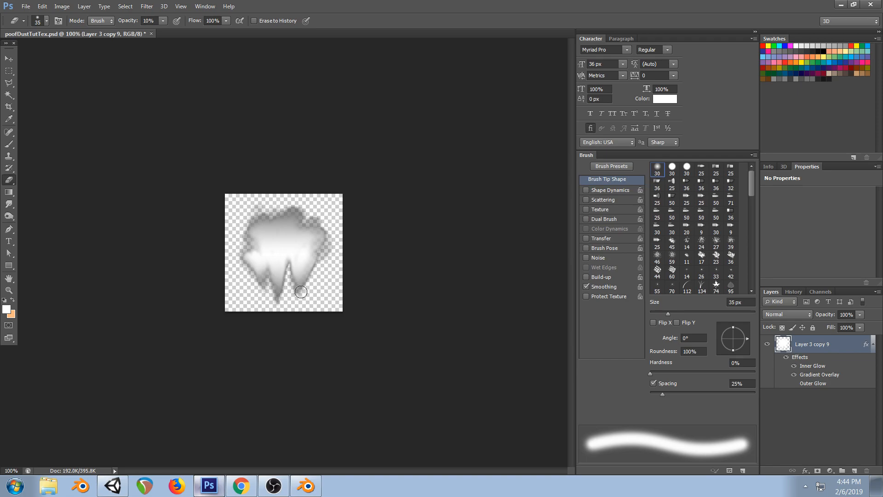
key(alt+Tab)
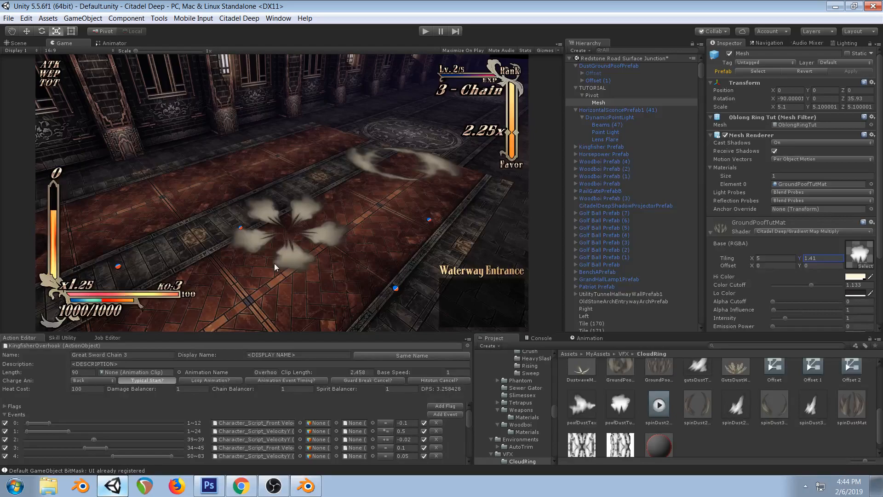
key(alt+Tab)
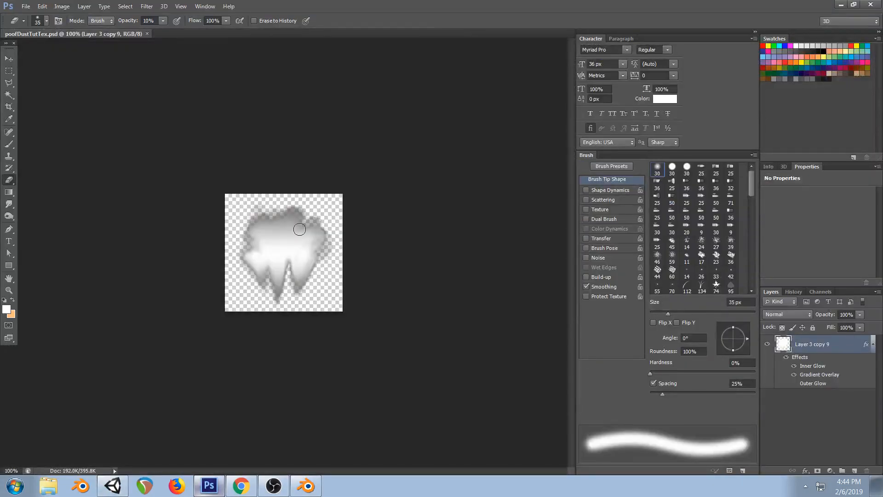
Edit the Gradient Overlay's gradient by deleting the starting black stop and moving the white stop near the start, keeping the black end stop
double_click(811, 377)
click(742, 228)
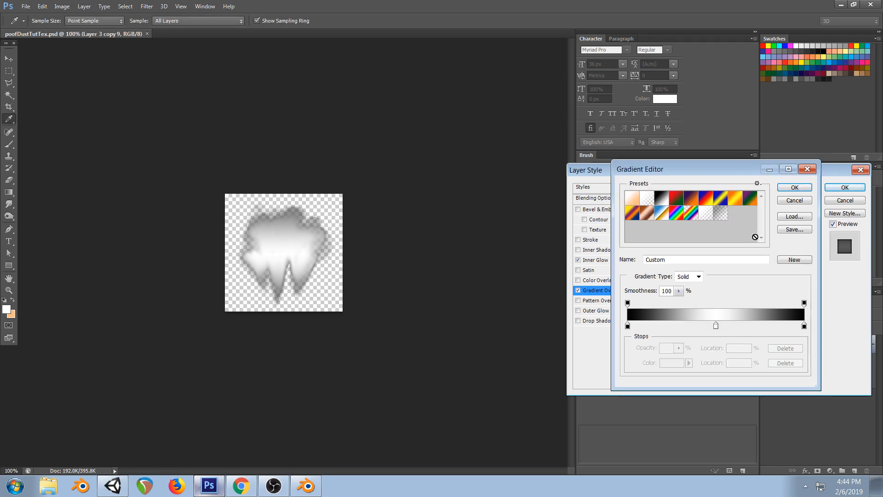
click(805, 326)
click(776, 363)
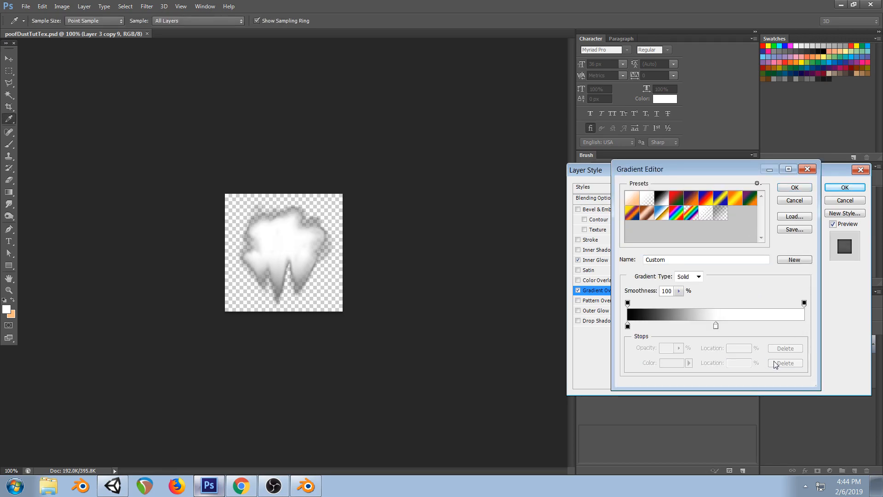
key(ctrl+z)
click(628, 327)
click(785, 363)
drag(716, 327, 641, 329)
click(794, 188)
click(845, 187)
key(e)
Switch to Unity, show the Animation window and set GroundPoofTutMat's Y Offset to -0.35
click(113, 485)
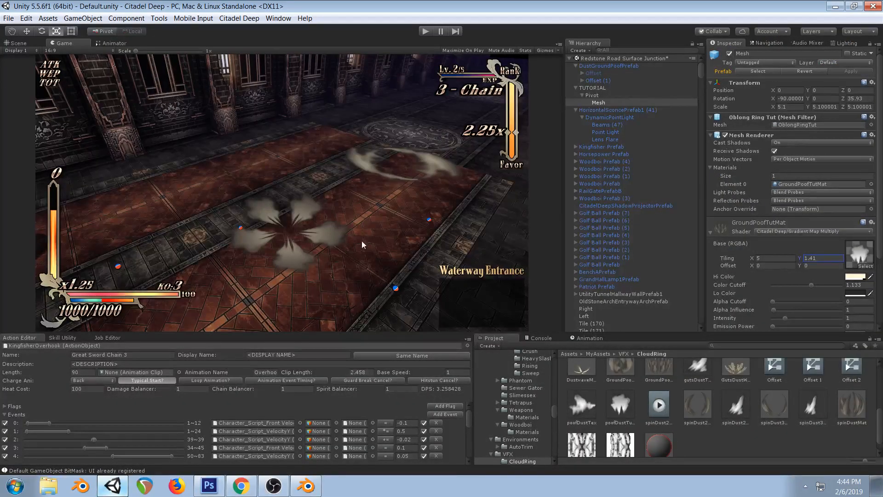
click(589, 338)
drag(801, 265, 787, 262)
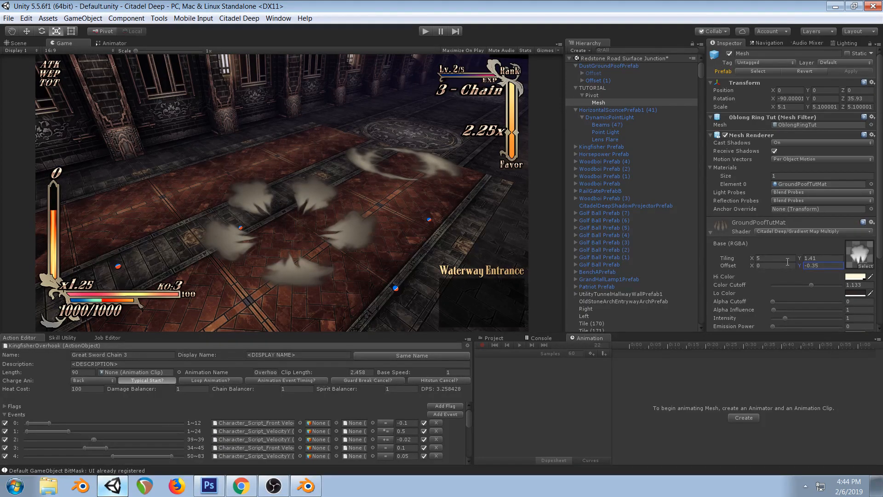
Run the game, pause mid-attack, examine the sword slash's fire and dust frame by frame, stop play and return to Photoshop
click(429, 31)
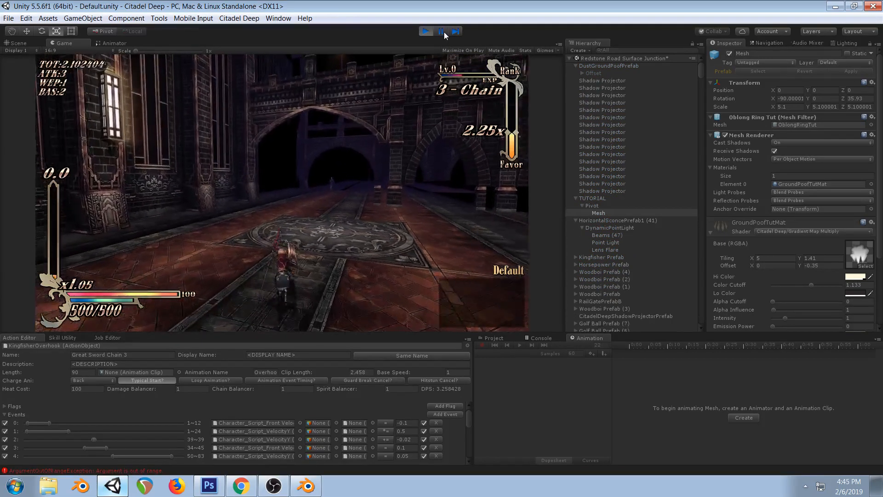
click(442, 33)
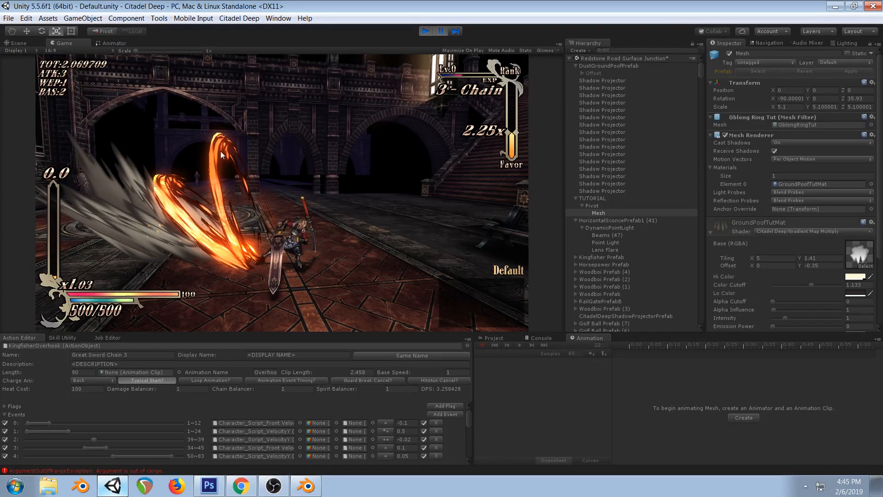
click(457, 31)
click(457, 32)
click(457, 32)
click(457, 31)
click(457, 31)
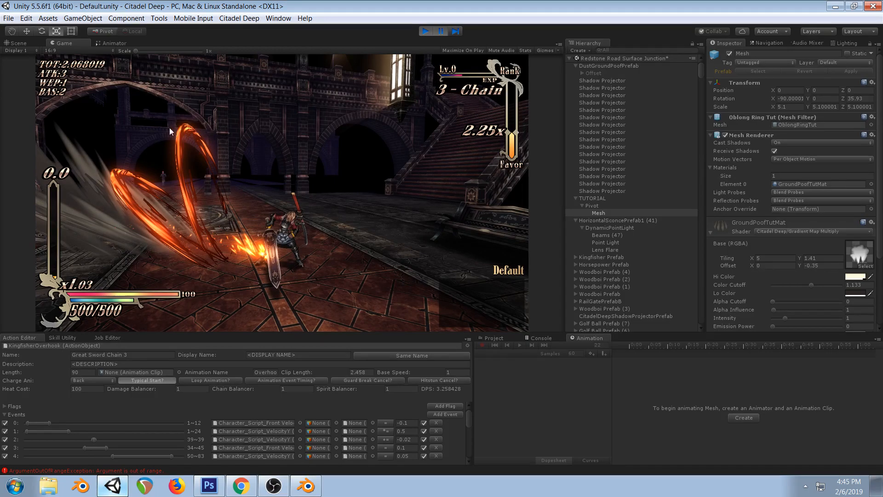
click(454, 33)
click(454, 33)
click(454, 33)
click(454, 33)
click(454, 33)
click(454, 33)
click(454, 33)
click(454, 33)
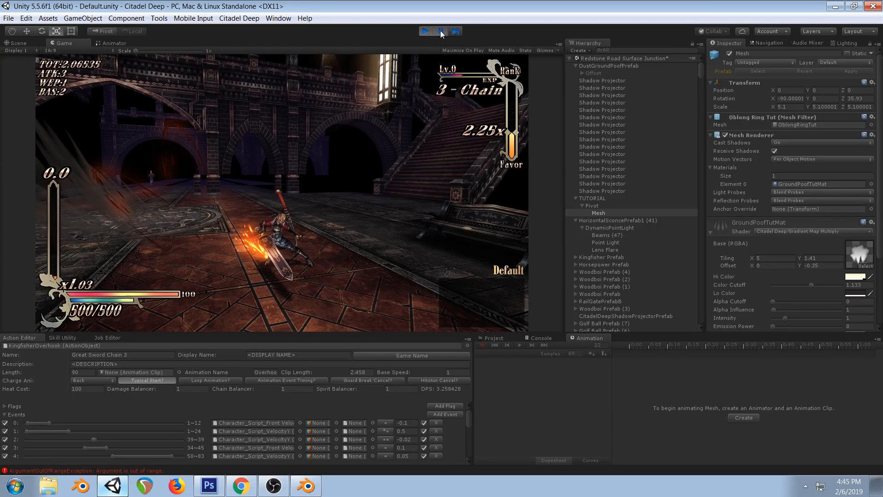
click(441, 32)
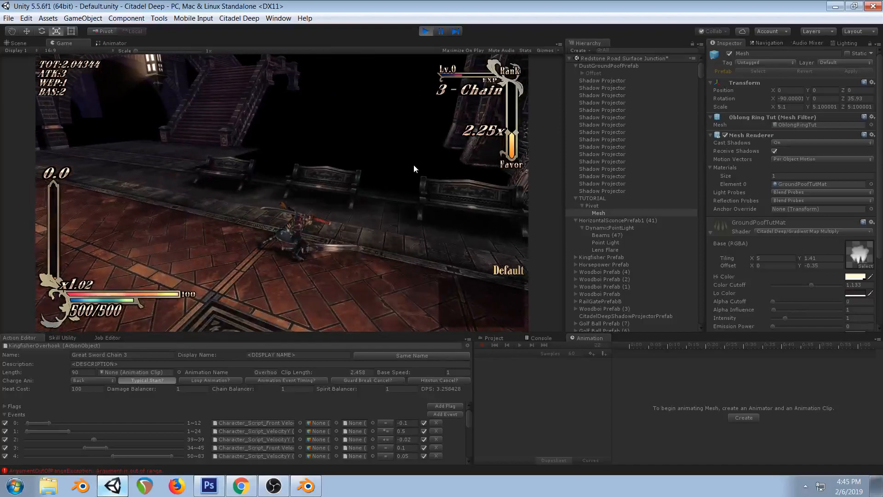
click(425, 31)
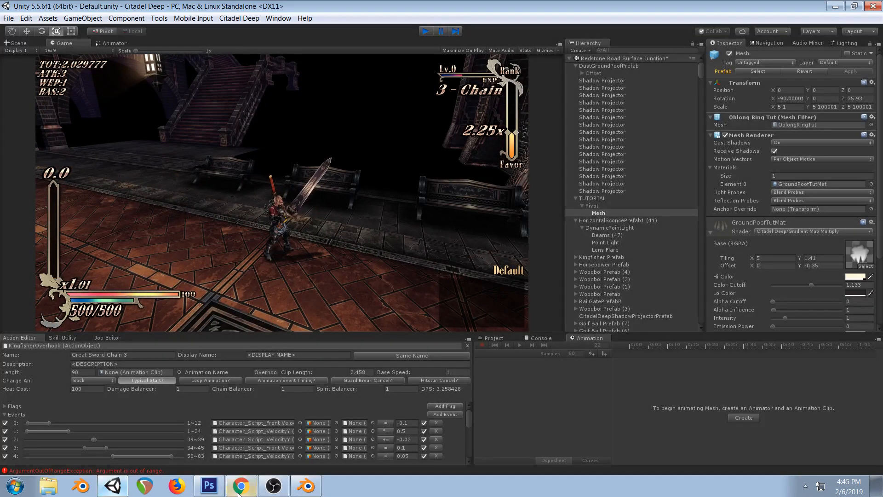
click(209, 486)
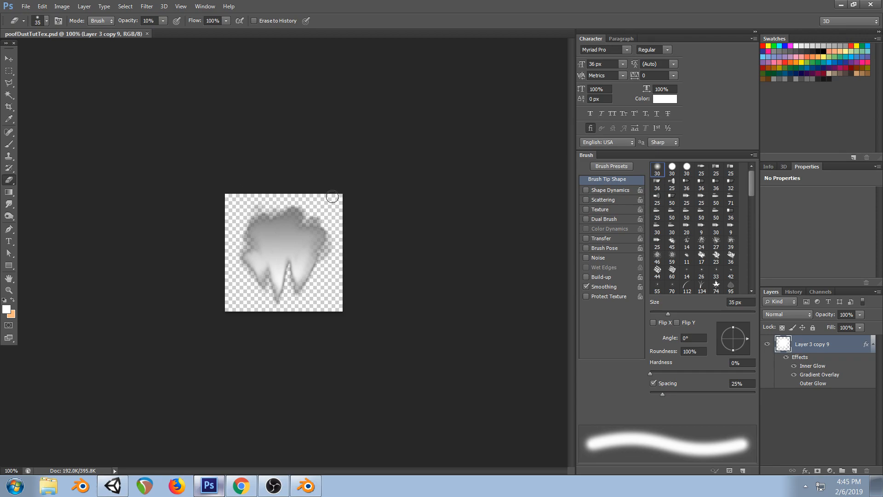
key(ctrl+a)
key(Delete)
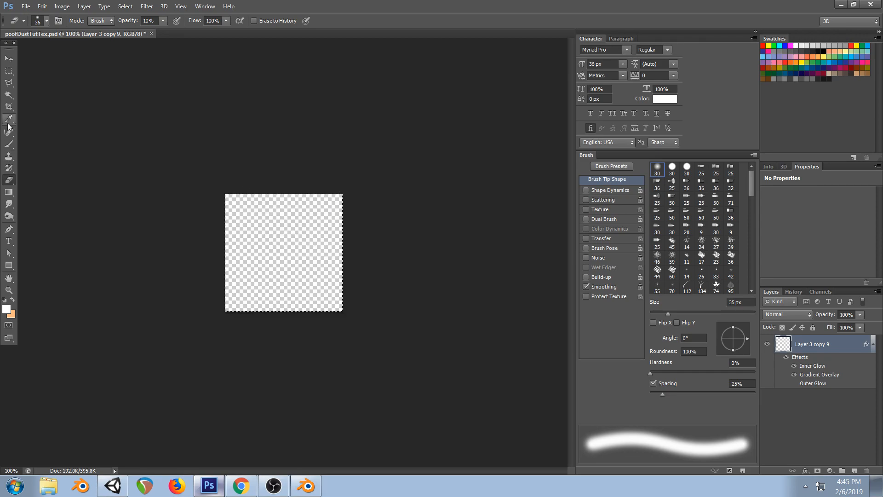
click(9, 144)
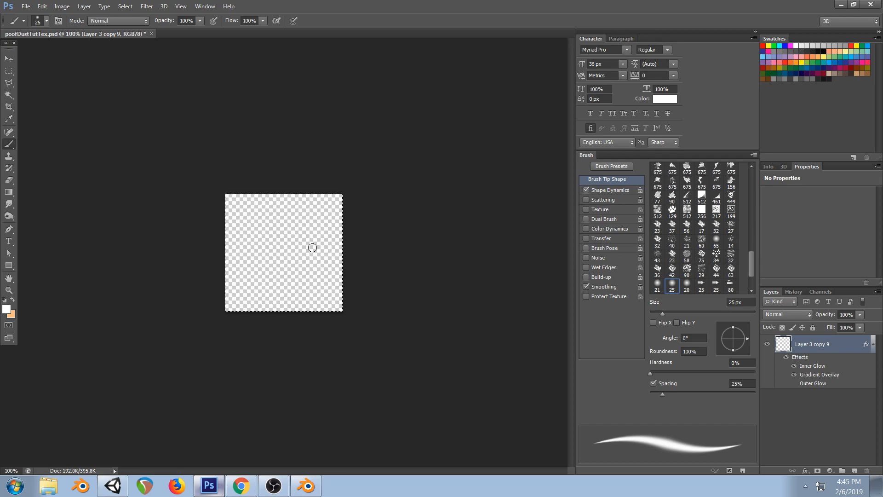
key(ctrl+z)
key(ctrl+d)
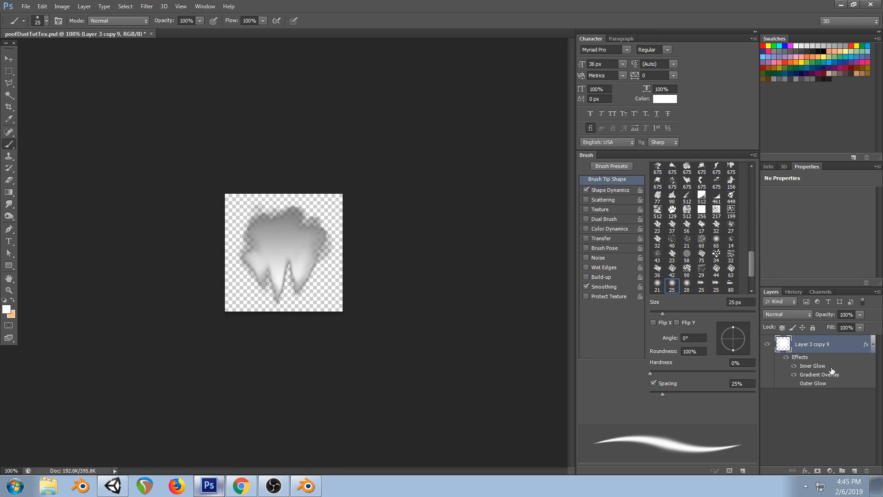
Duplicate Layer 3 copy 9 within the same document, hide the original and clear the duplicate's pixels
right_click(826, 344)
click(675, 126)
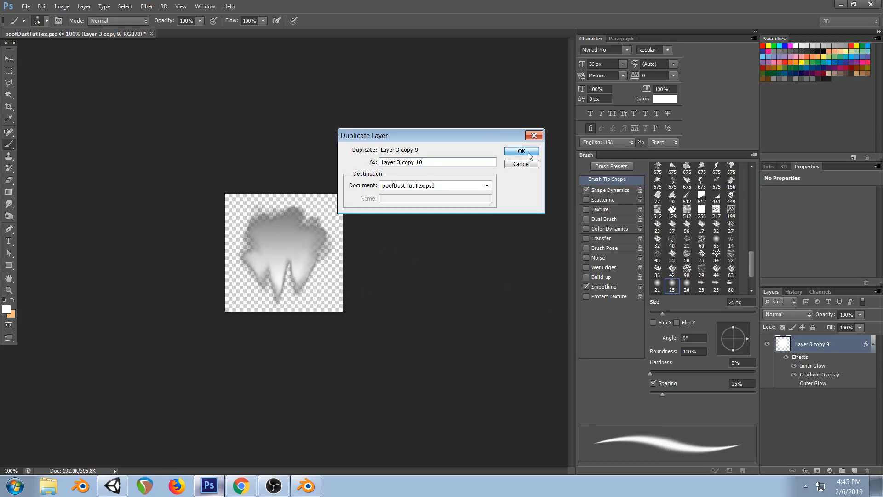
key(Return)
click(768, 397)
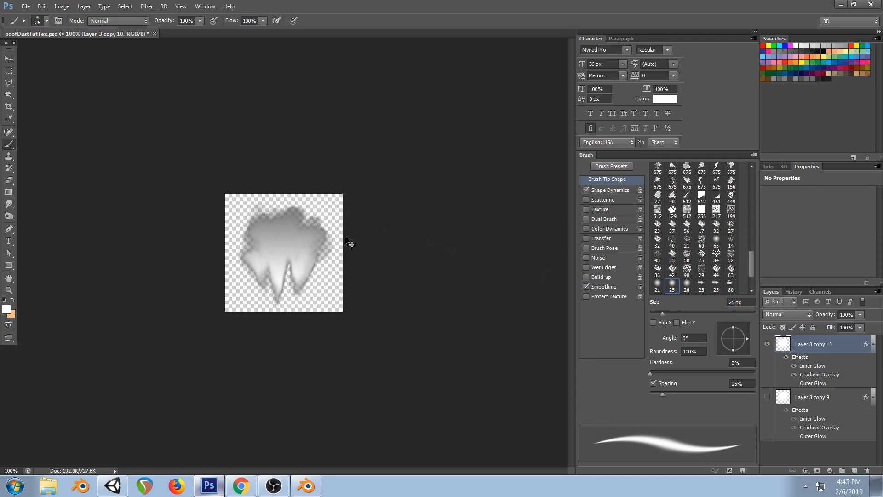
key(Delete)
Choose the 77 px textured brush tip and show Layer 3 copy 9 again
right_click(278, 222)
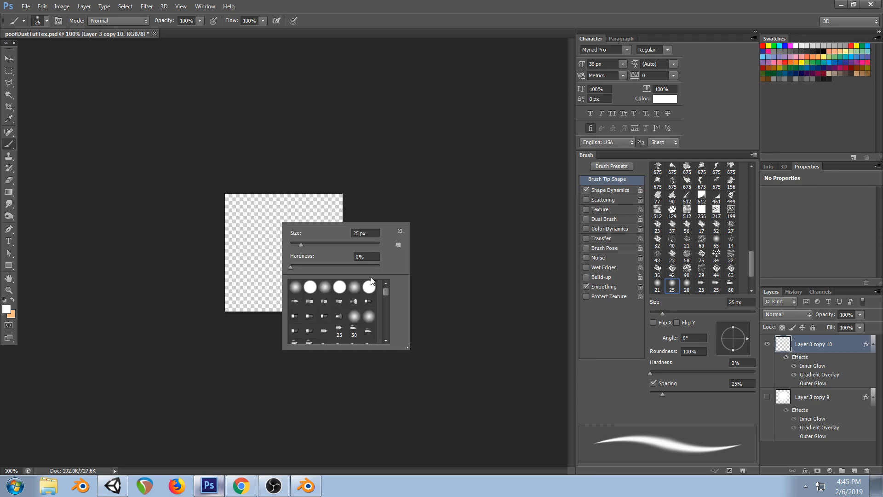
drag(384, 294, 392, 350)
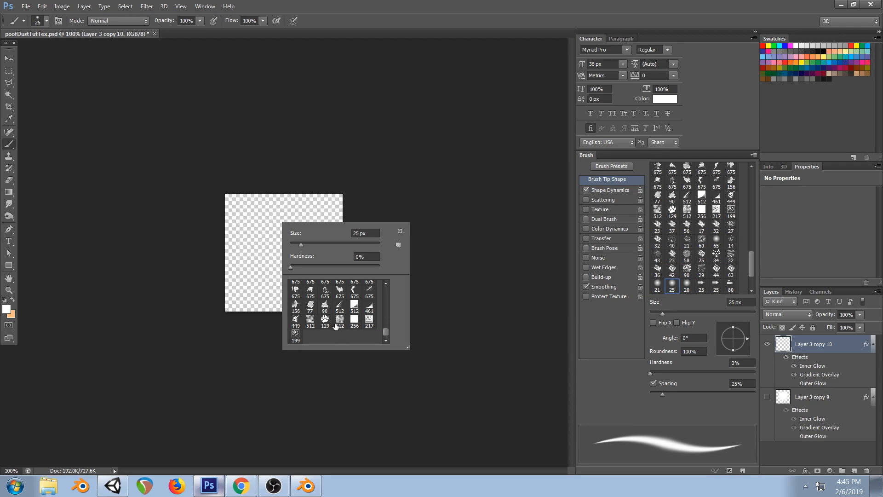
double_click(303, 308)
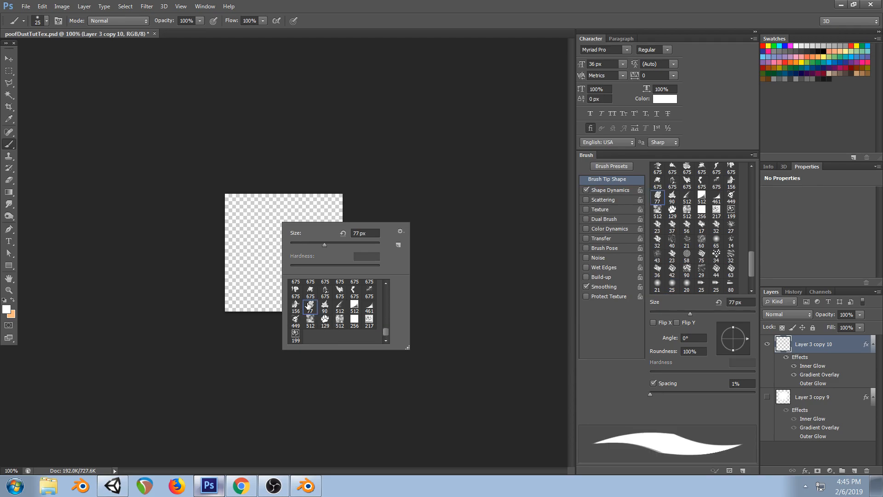
alt+click(767, 397)
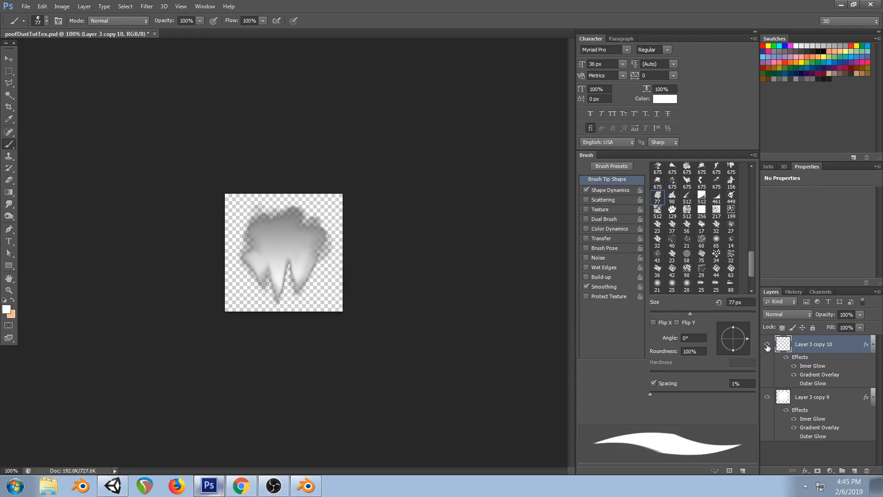
Hide Layer 3 copy 10, soften Layer 3 copy 9 with a saved Gaussian Blur, and check the dust ring in Unity
click(164, 6)
mouse_move(147, 6)
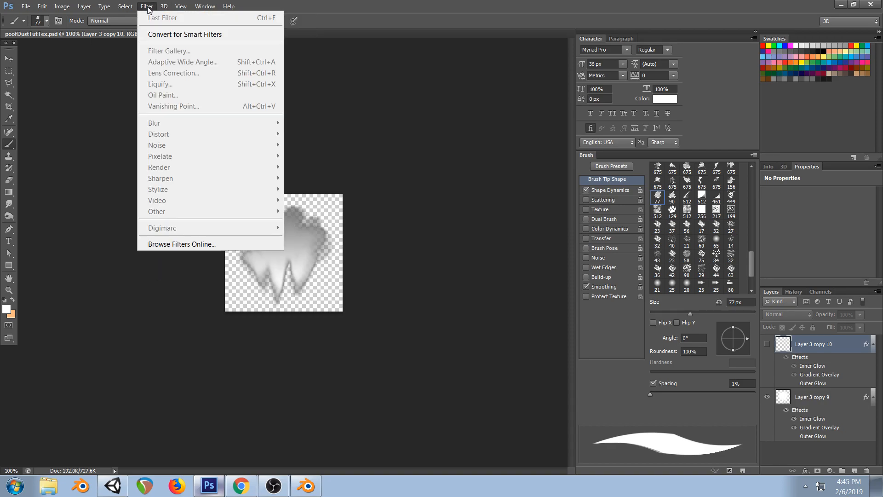
click(798, 393)
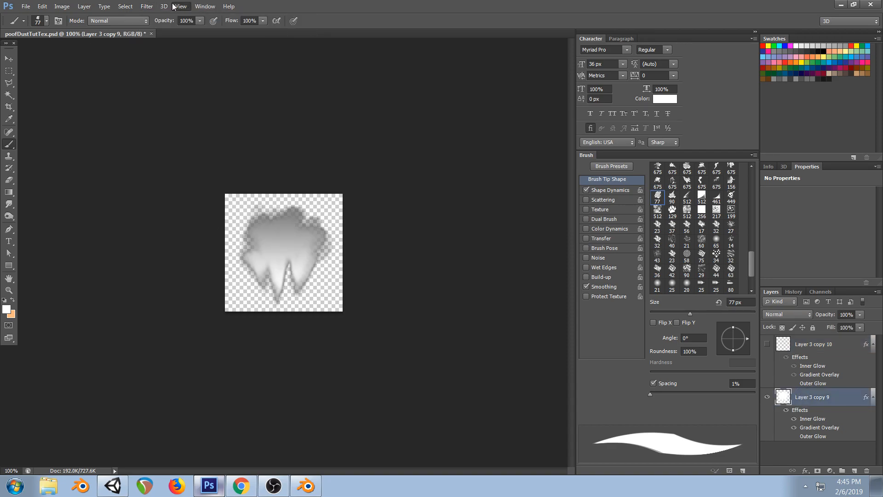
click(147, 6)
mouse_move(165, 123)
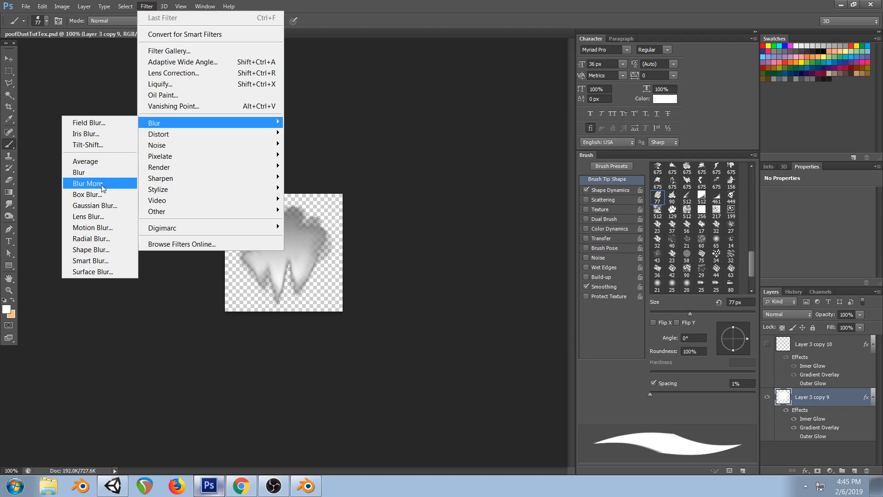
click(95, 205)
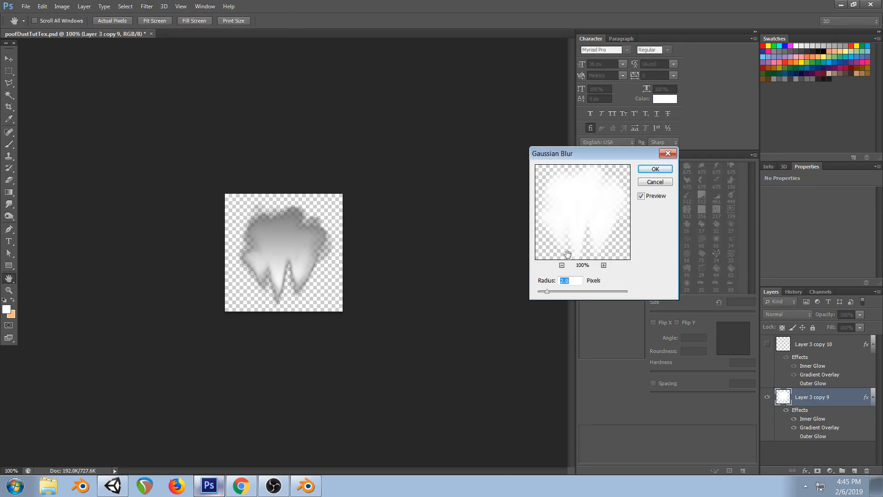
drag(551, 290, 557, 292)
click(655, 168)
key(b)
click(113, 485)
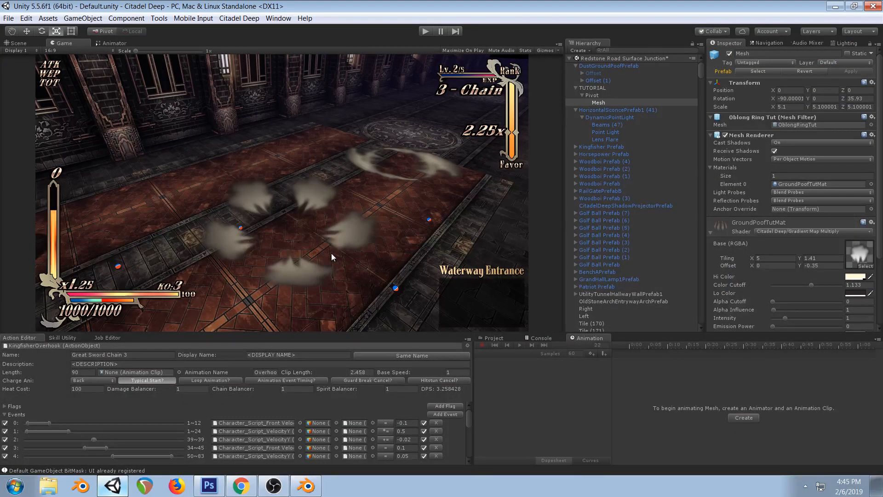
click(209, 486)
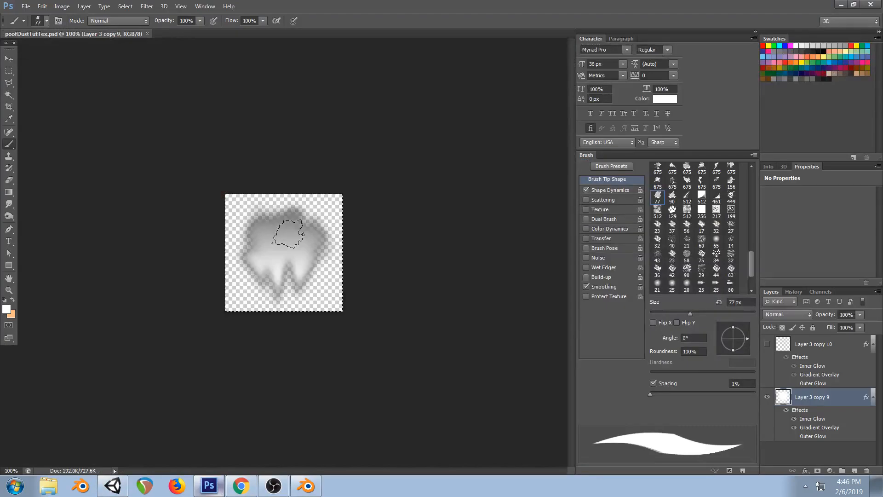
Hide Layer 3 copy 9, select and show the empty Layer 3 copy 10, and clear the canvas selection
click(767, 397)
click(812, 345)
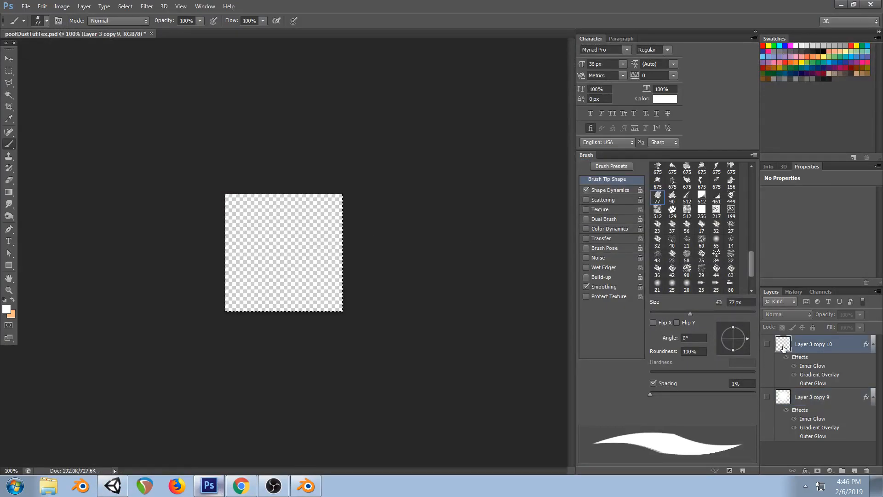
click(767, 344)
key(ctrl+d)
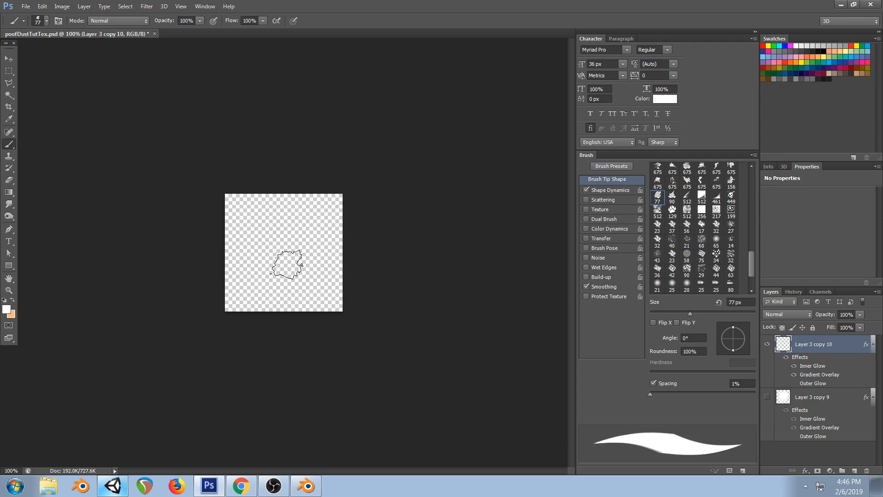
Browse the brush presets and choose a 675 px splash-shaped tip for painting on Layer 3 copy 10
right_click(288, 265)
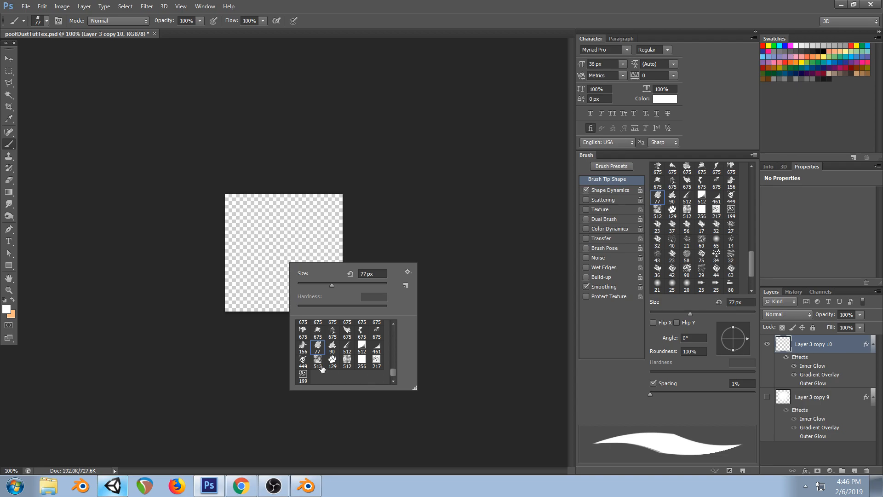
scroll(352, 342, up, 4)
scroll(359, 358, up, 2)
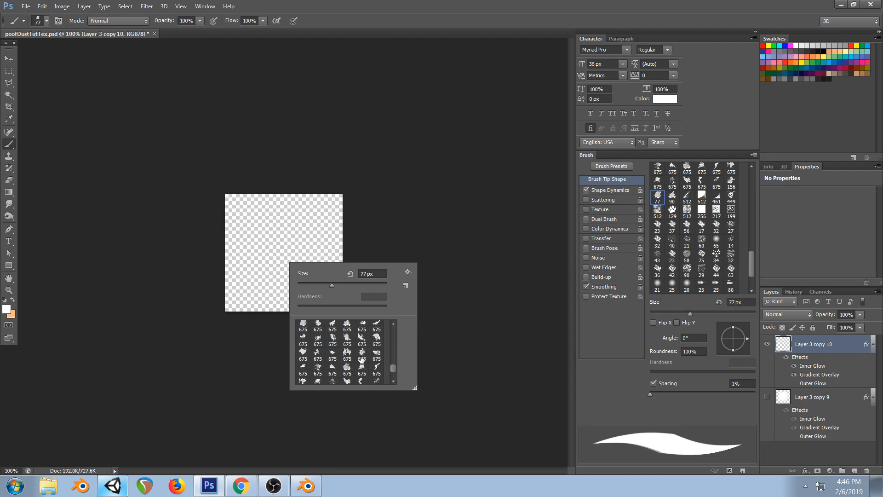
scroll(317, 353, up, 3)
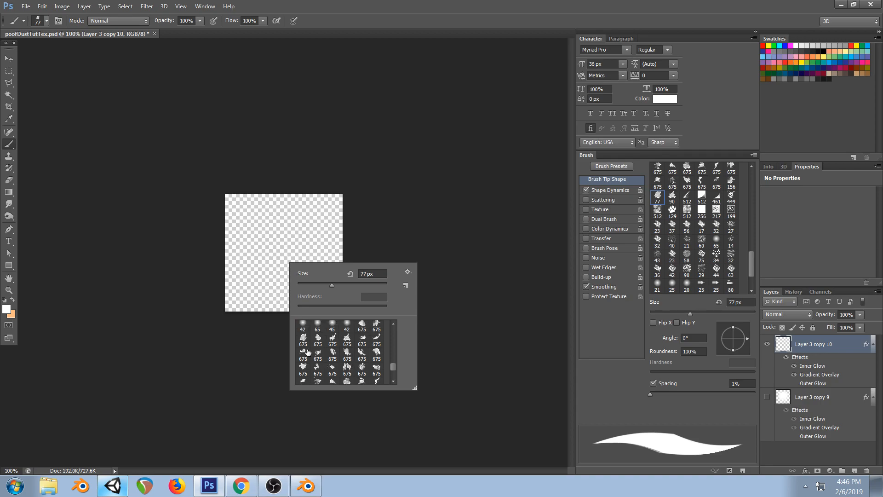
scroll(357, 341, up, 3)
scroll(364, 336, down, 3)
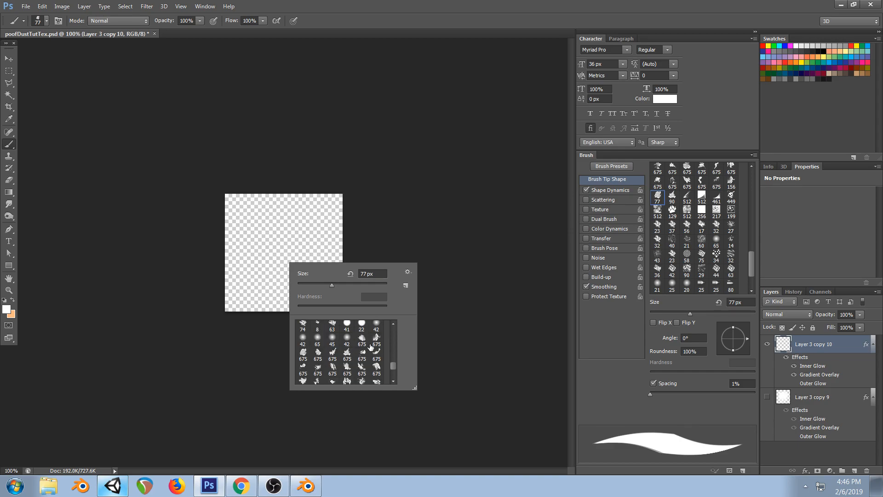
click(347, 353)
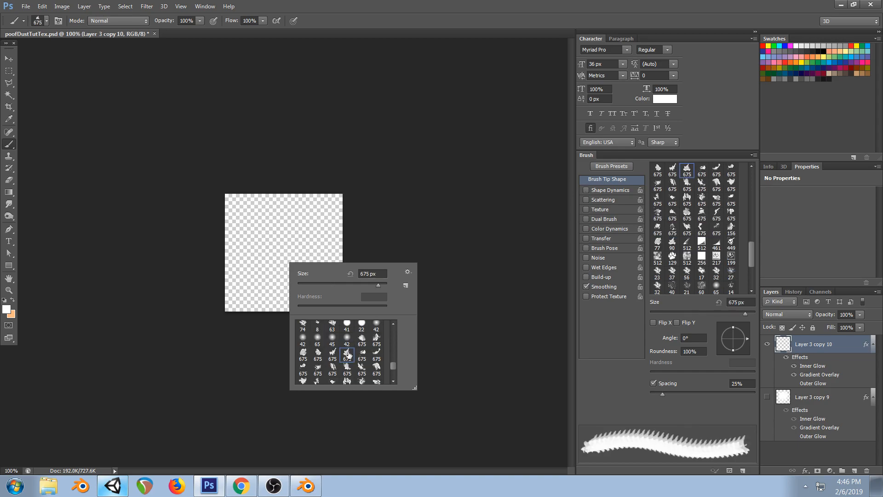
Try a single 175 px splash stamp on Layer 3 copy 10, preview it in Unity, and undo it
right_click(382, 120)
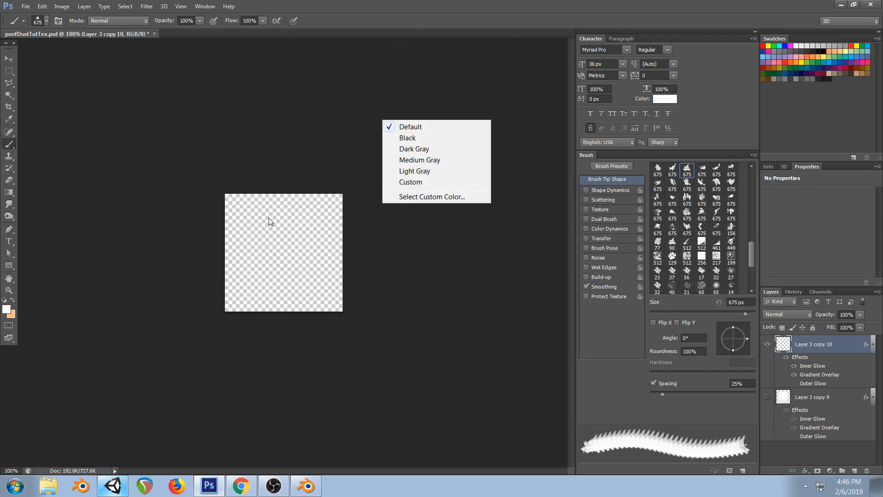
click(225, 269)
key(bracketleft)
key(bracketleft)
key(bracketleft)
key(bracketleft)
key(bracketleft)
key(bracketleft)
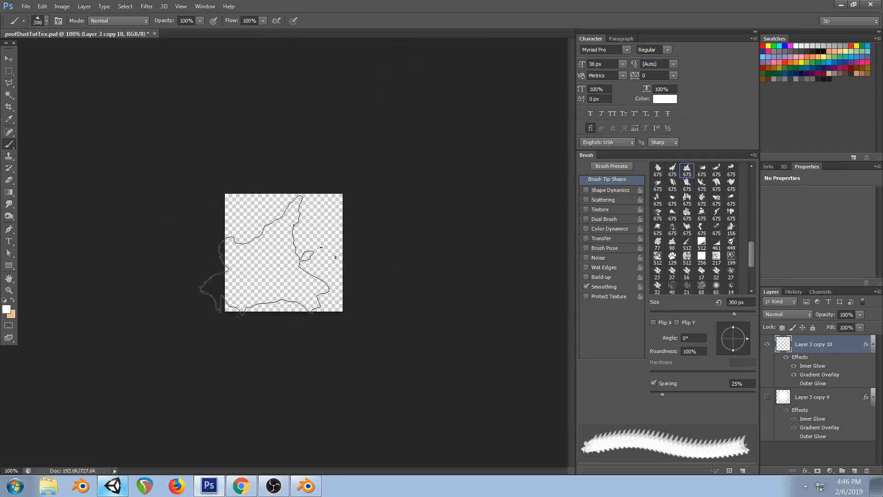
click(283, 244)
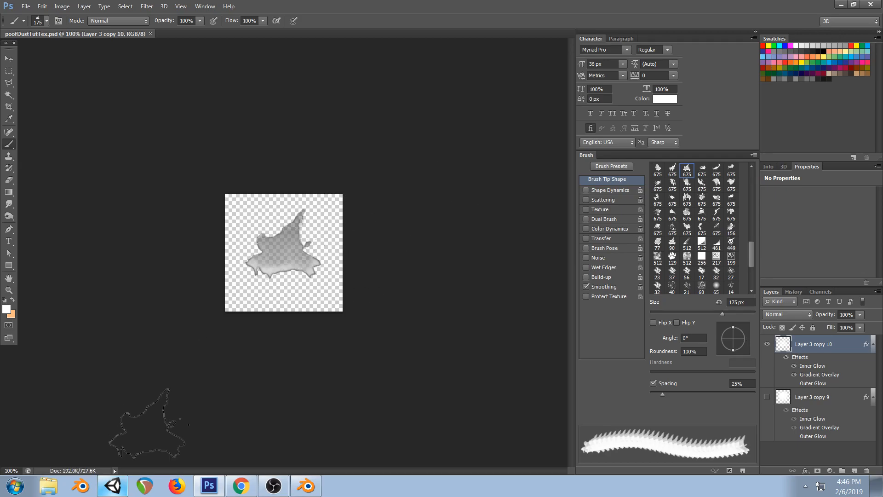
click(113, 486)
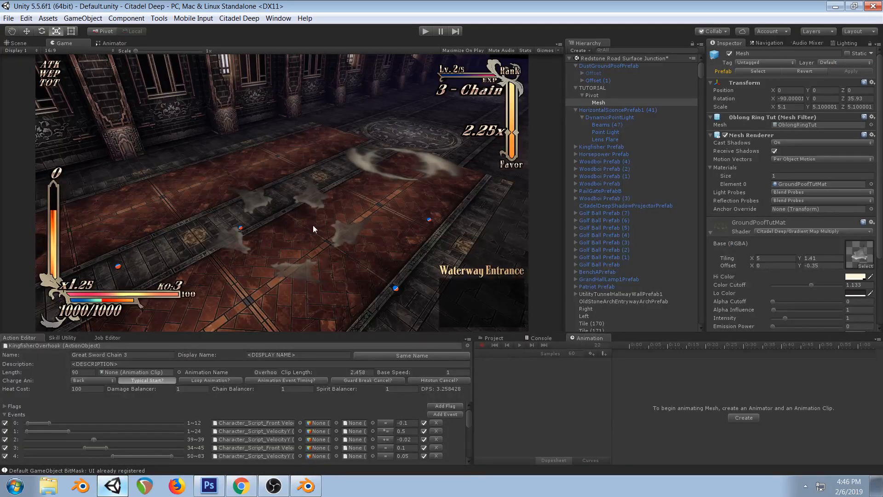
click(209, 486)
key(ctrl+z)
Try a different 675 px splatter tip reduced to 250 px on Layer 3 copy 10 and preview the saved texture in Unity
right_click(304, 253)
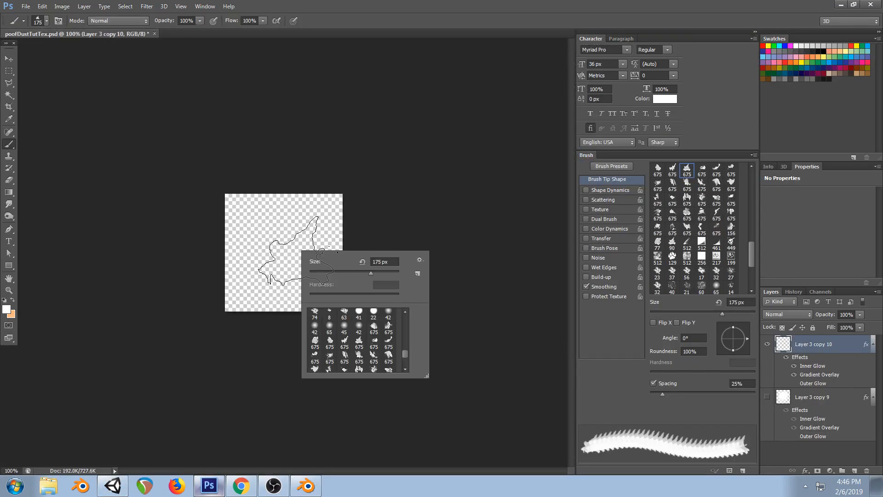
click(332, 355)
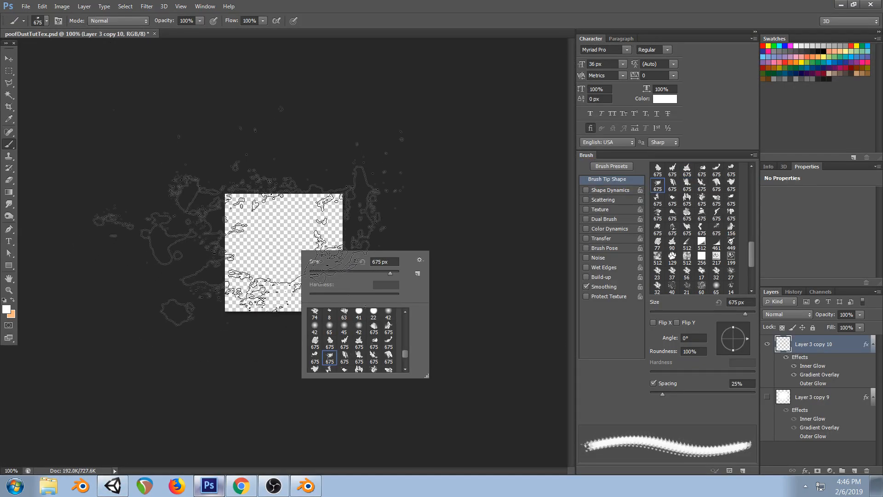
right_click(257, 178)
click(261, 116)
key(bracketleft)
key(bracketleft)
key(bracketleft)
key(bracketleft)
key(bracketleft)
mouse_move(272, 235)
mouse_down()
mouse_move(295, 258)
mouse_move(276, 244)
mouse_move(289, 230)
mouse_up()
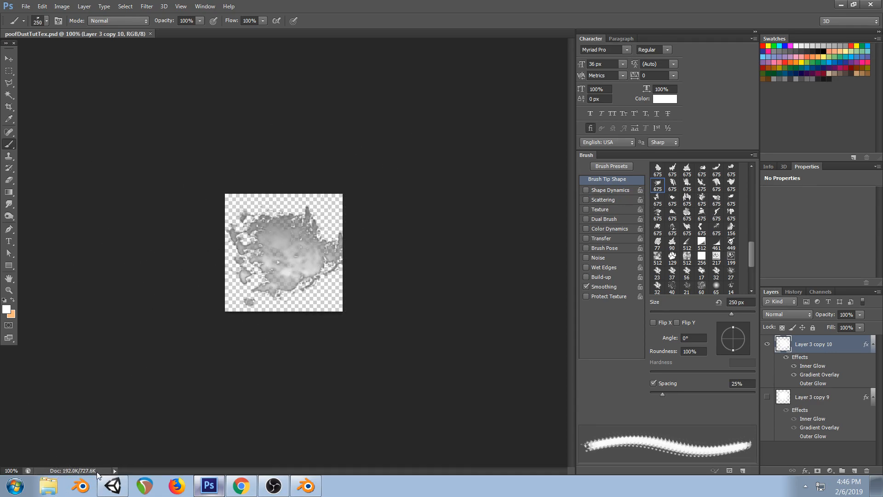
click(113, 486)
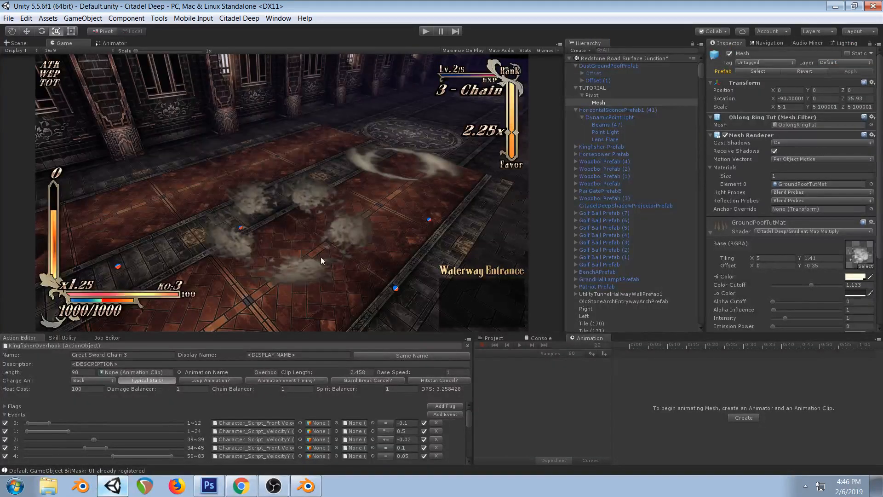
click(209, 485)
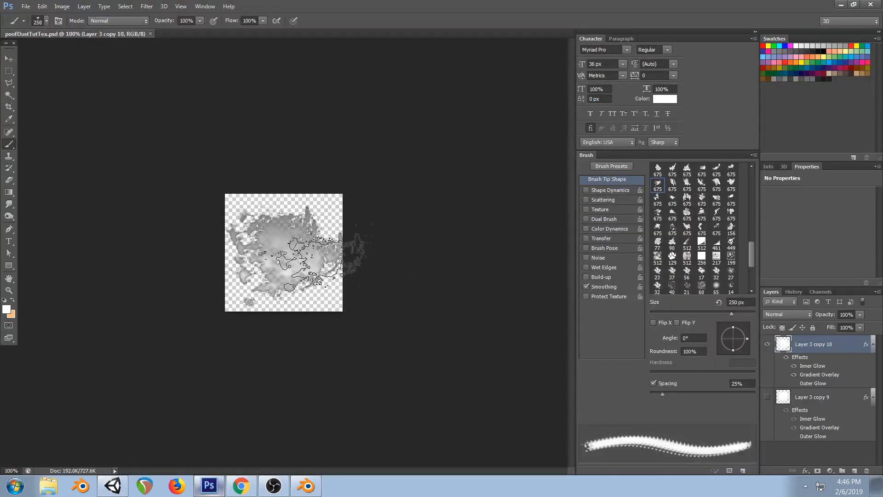
Choose the 74 px brush tip with Dual Brush and Wet Edges
right_click(316, 253)
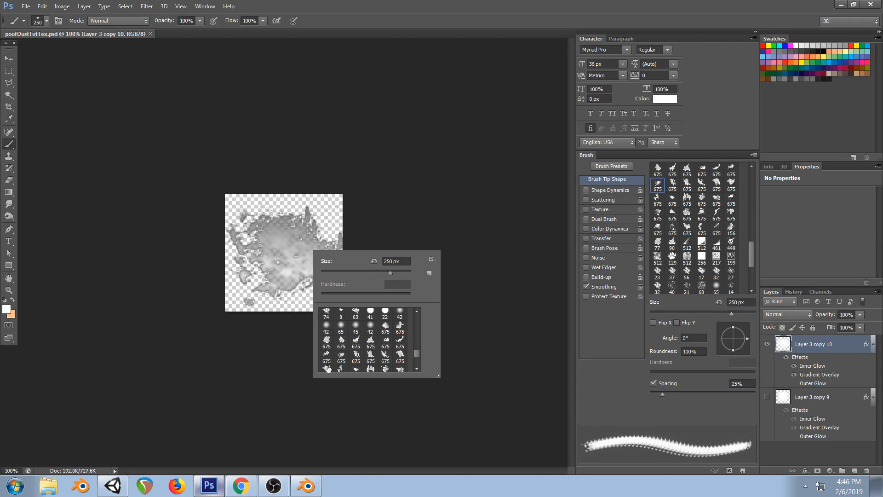
scroll(374, 340, up, 3)
double_click(325, 351)
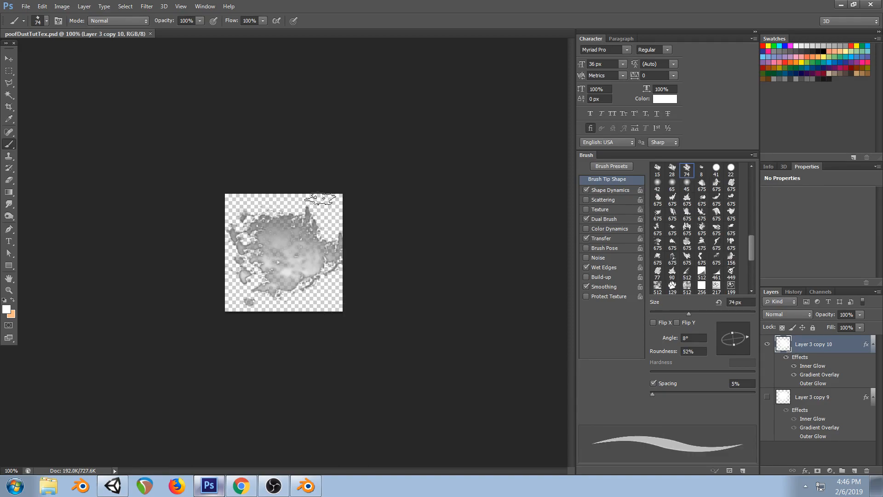
Undo the splatter painting on Layer 3 copy 10
key(ctrl+alt+z)
key(ctrl+alt+z)
key(ctrl+alt+z)
key(ctrl+alt+z)
Try a single stamp on Layer 3 copy 10 with the brush enlarged to 400 px, and undo it
key(bracketright)
key(bracketright)
key(bracketright)
key(bracketright)
key(bracketright)
key(bracketright)
key(bracketright)
key(bracketright)
key(bracketright)
key(bracketright)
click(285, 245)
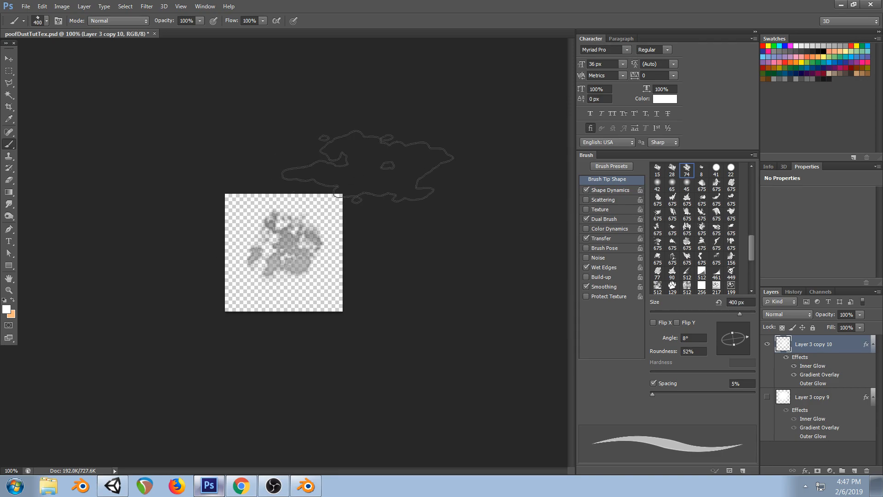
key(ctrl+z)
Enlarge the brush to 600 px and retry single stamps at the canvas centre, keeping one cloudy variation
key(bracketright)
key(bracketright)
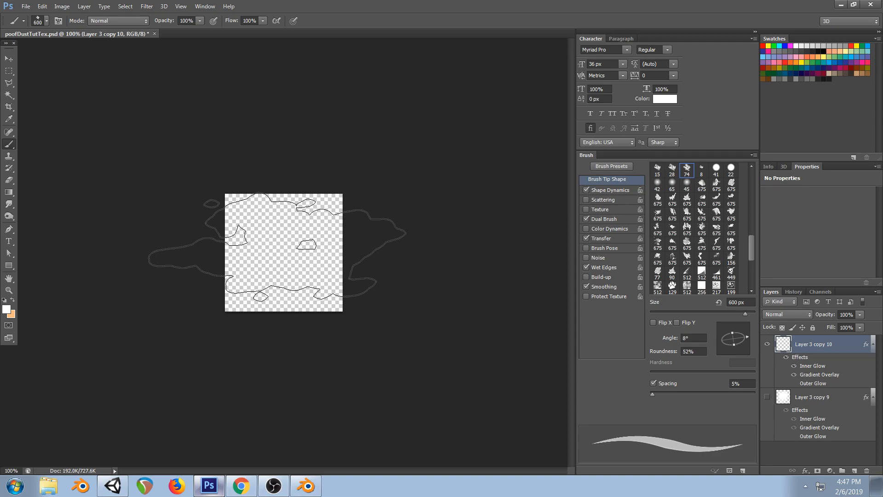
click(277, 247)
key(ctrl+z)
click(279, 247)
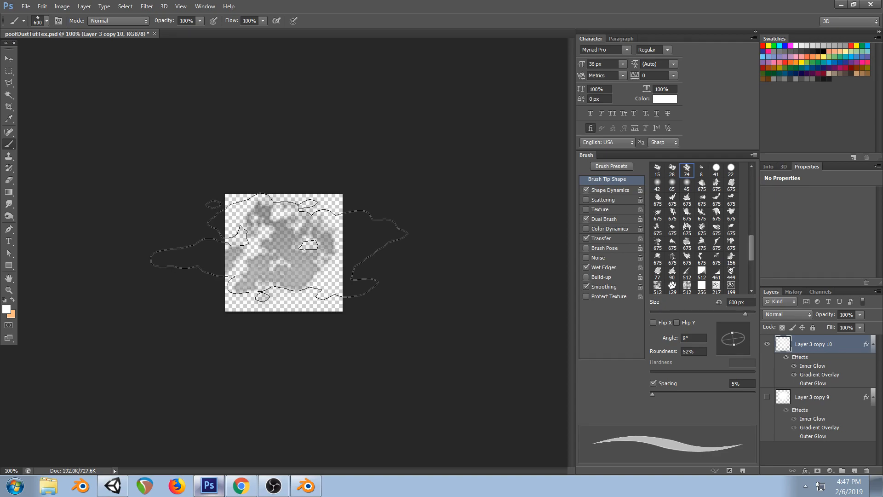
key(ctrl+z)
click(279, 247)
key(ctrl+z)
click(279, 247)
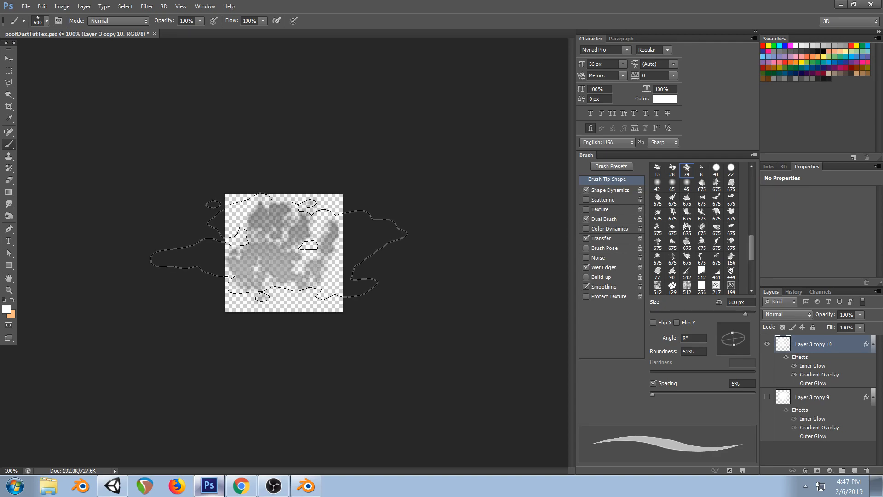
Scale the stamped cloud on Layer 3 copy 10 down to 77.42% width and 79.56% height
key(ctrl+t)
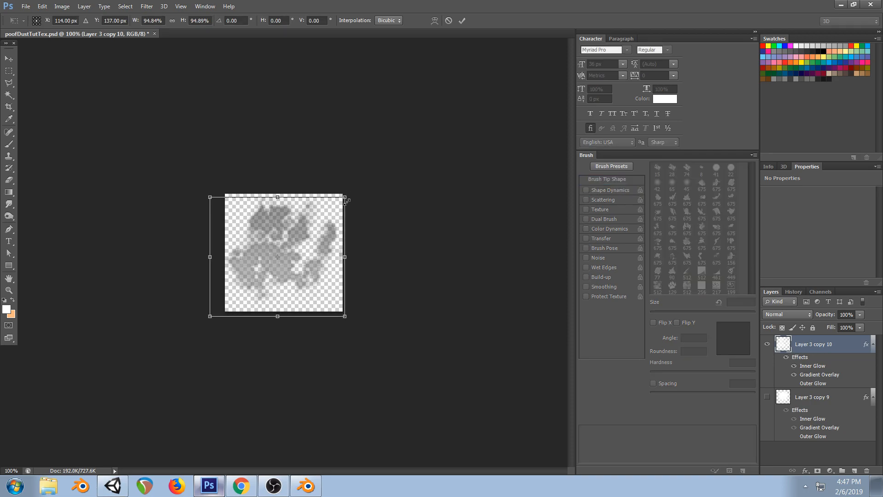
alt+drag(347, 201, 335, 210)
key(v)
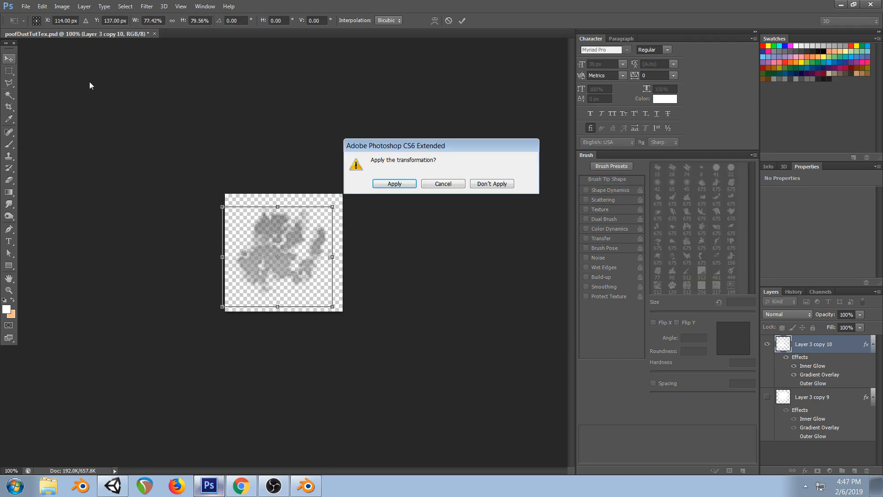
click(405, 186)
Build up the cloud with four more 600 px stamps, save the texture and preview the dust ring in Unity
key(b)
click(275, 247)
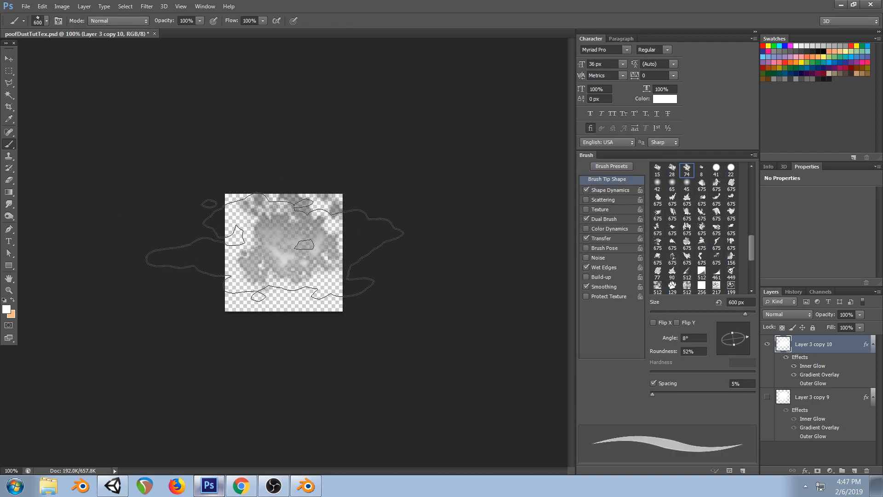
click(276, 247)
click(290, 252)
click(271, 208)
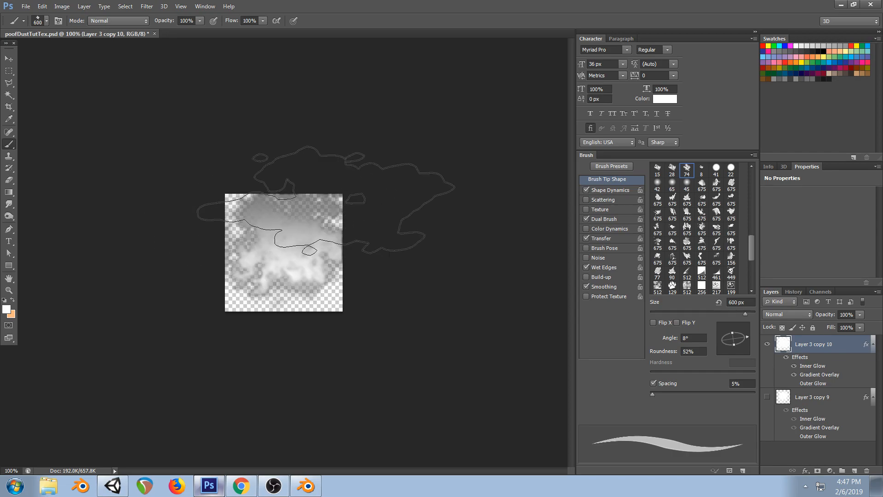
click(113, 486)
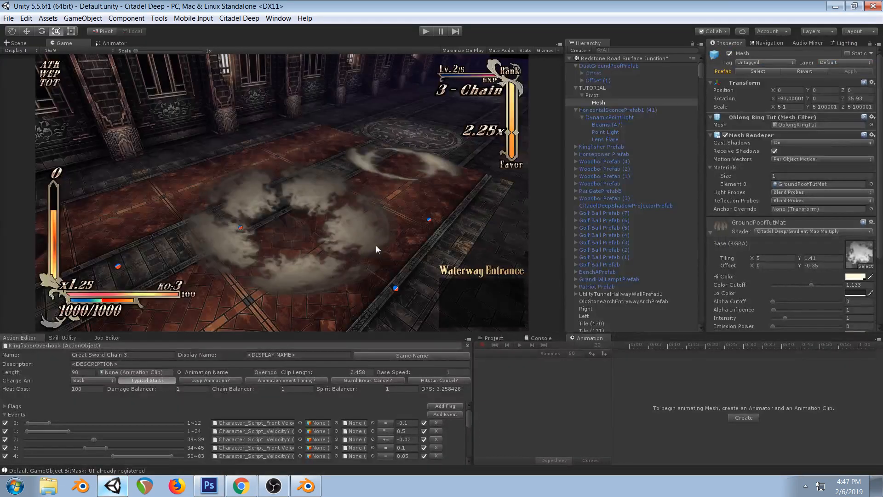
click(216, 487)
Undo all the cloud stamps and scaling on Layer 3 copy 10, and return to Unity
key(ctrl+alt+z)
key(ctrl+alt+z)
key(ctrl+alt+z)
key(ctrl+alt+z)
key(ctrl+alt+z)
key(ctrl+alt+z)
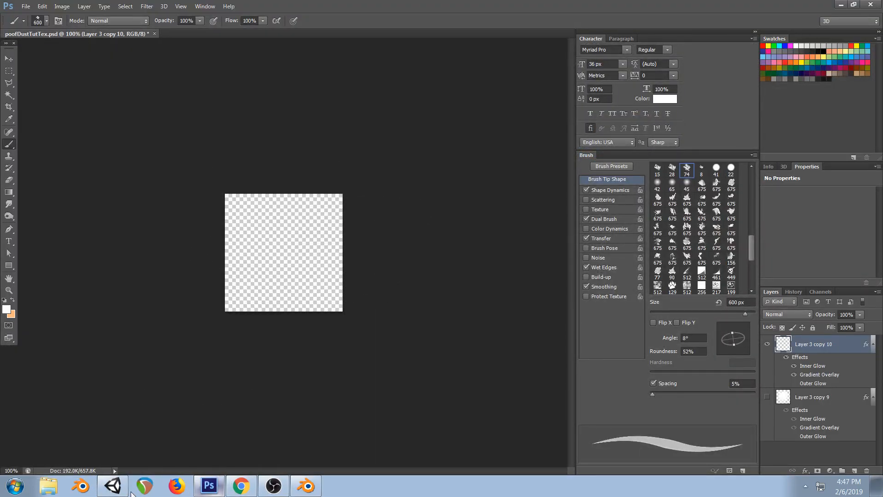
key(alt+Tab)
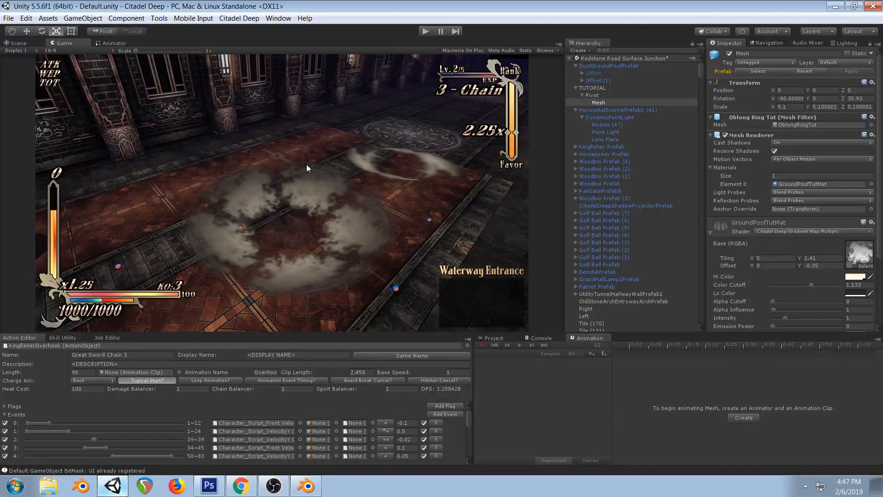
Switch to Photoshop and try single stamps on Layer 3 copy 10 with the 600 px tip and a 675 px tip, undoing each
key(alt+Tab)
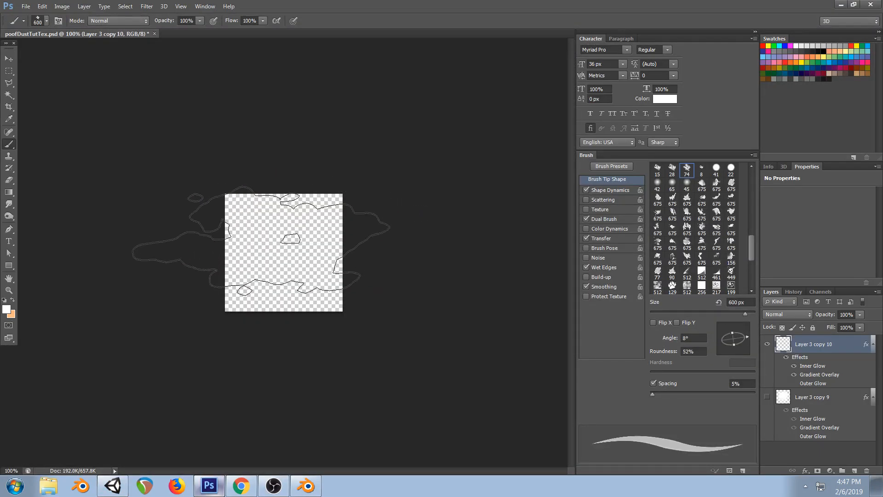
click(278, 226)
key(ctrl+z)
right_click(276, 230)
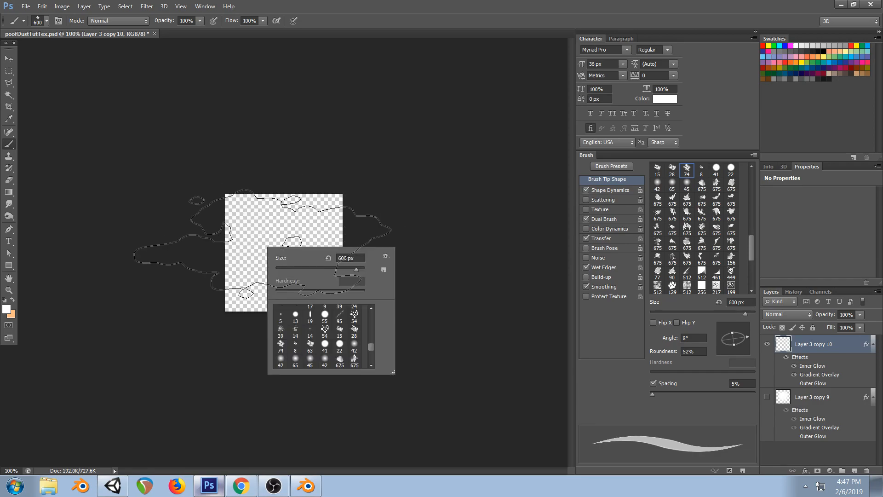
scroll(371, 351, down, 4)
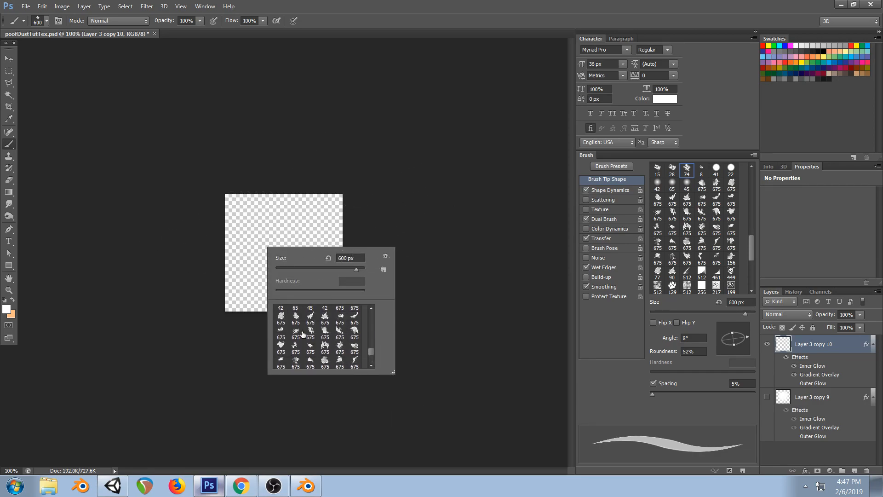
click(299, 334)
click(284, 225)
key(ctrl+z)
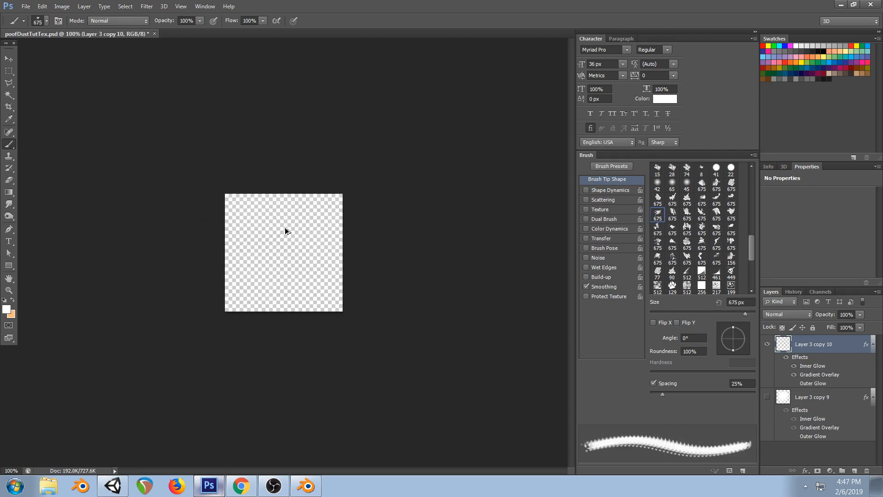
Choose another 675 px splattered cloud brush tip and shrink it to 175 px
right_click(285, 228)
click(310, 344)
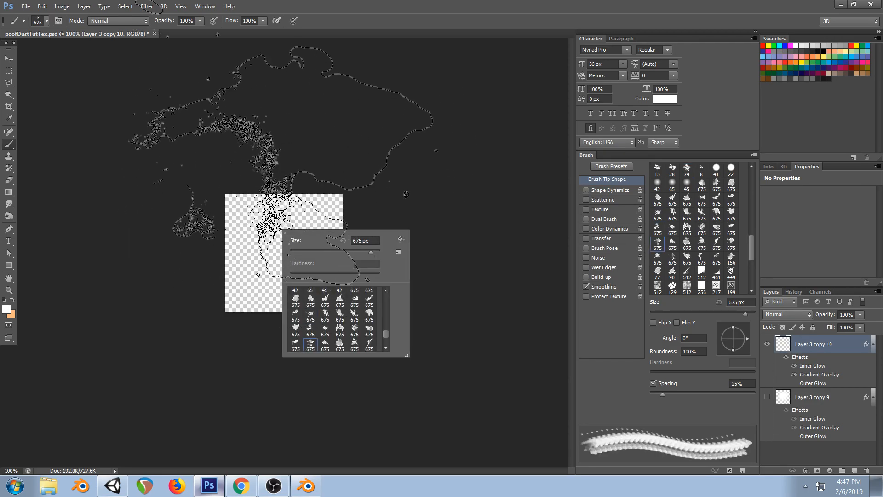
click(286, 125)
right_click(286, 125)
click(269, 216)
key(bracketleft)
key(bracketleft)
key(bracketleft)
key(bracketleft)
key(bracketleft)
key(bracketleft)
key(bracketleft)
Build up an irregular cloud on Layer 3 copy 10 with several overlapping 175 px stamps across the canvas
click(290, 230)
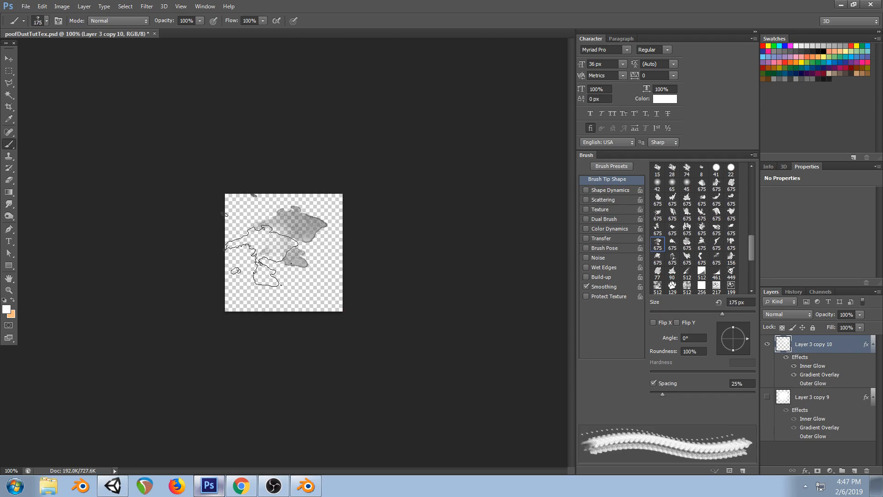
click(262, 238)
click(260, 227)
click(273, 257)
click(261, 245)
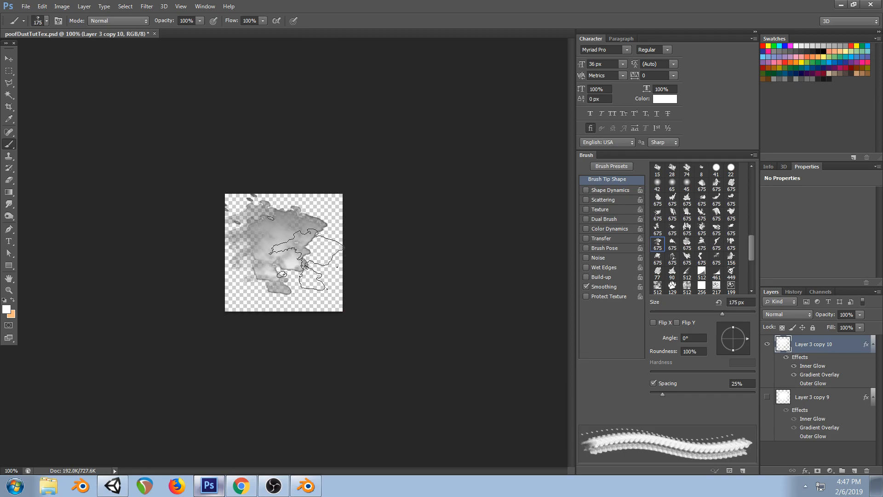
click(306, 253)
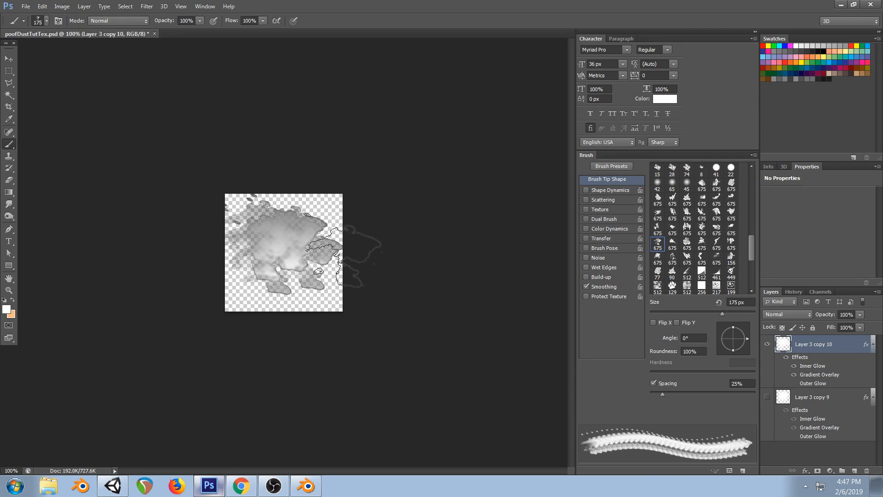
Smear the cloud's lower-left part and upper edge with the Smudge tool, using a soft 60 px tip at 100% strength
click(8, 204)
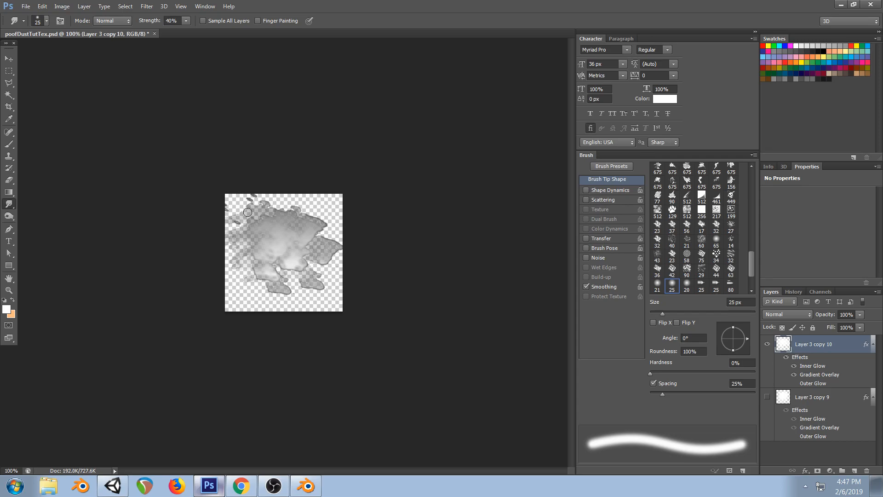
key(bracketright)
key(bracketright)
key(bracketright)
key(bracketright)
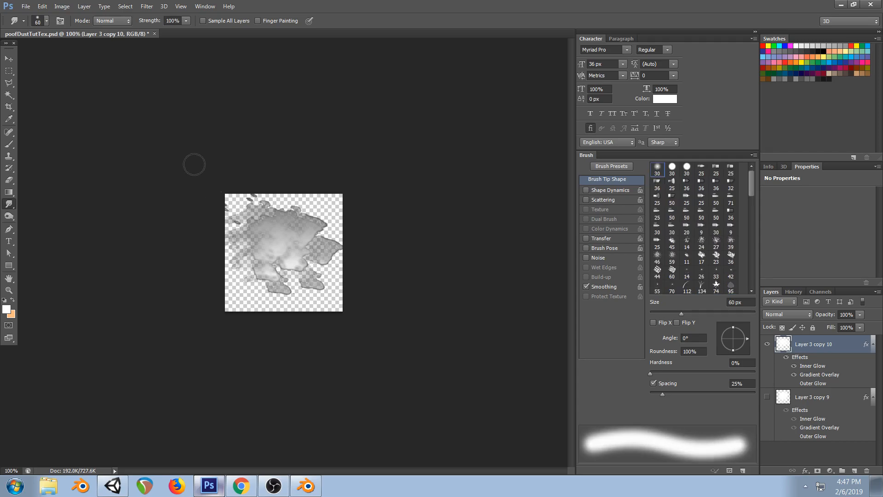
mouse_move(241, 215)
mouse_down()
mouse_move(217, 213)
mouse_move(241, 206)
mouse_move(279, 230)
mouse_up()
key(ctrl+z)
key(ctrl+z)
key(ctrl+z)
mouse_move(250, 271)
mouse_down()
mouse_move(249, 260)
mouse_move(261, 273)
mouse_move(291, 276)
mouse_move(292, 258)
mouse_up()
mouse_move(293, 226)
mouse_down()
mouse_move(290, 210)
mouse_move(310, 230)
mouse_move(310, 222)
mouse_up()
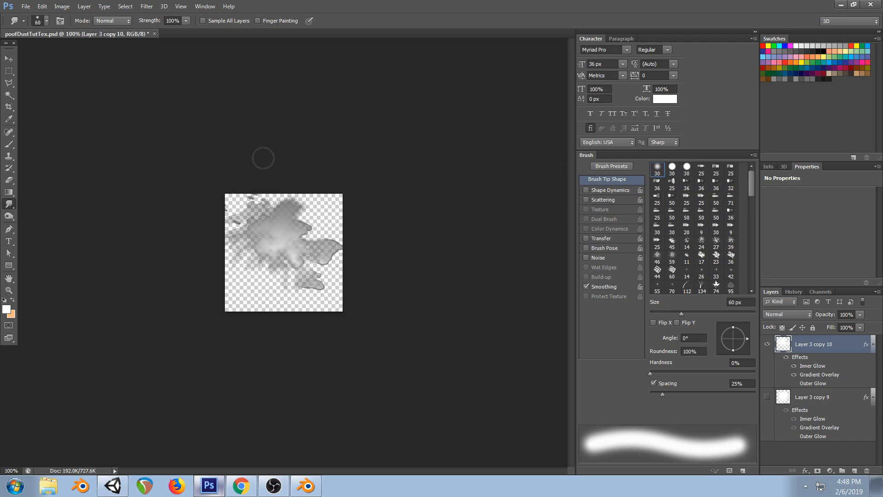
Soften the cloud's left and right edges and its centre with more 60 px smudge strokes, lowering the strength to 90%
mouse_move(316, 202)
mouse_down()
mouse_move(294, 209)
mouse_move(308, 219)
mouse_up()
drag(346, 247, 299, 241)
mouse_move(239, 259)
mouse_down()
mouse_move(226, 224)
mouse_move(249, 196)
mouse_move(225, 217)
mouse_up()
drag(297, 272, 312, 268)
drag(274, 229, 270, 235)
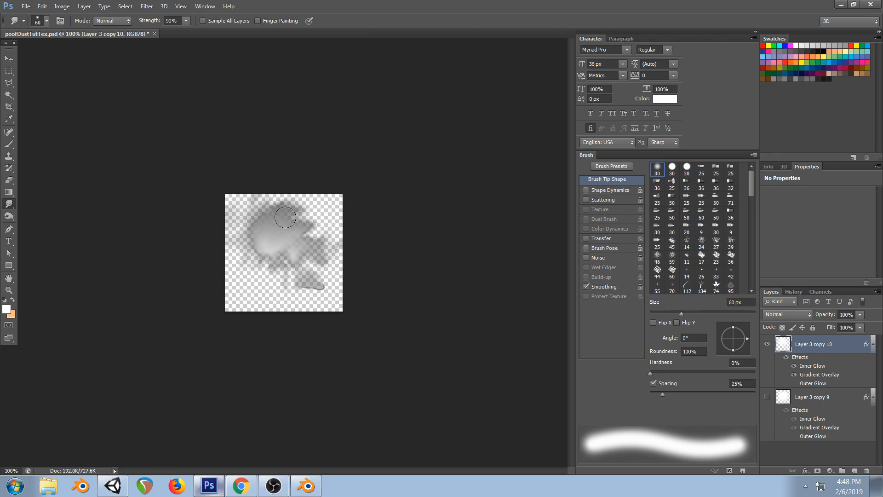
Pull the cloud down into tapering streaks with a 40 px smudge tip at 60% strength, save the texture and preview it in Unity
key(bracketright)
mouse_move(273, 212)
mouse_down()
mouse_move(309, 221)
mouse_move(276, 254)
mouse_move(260, 243)
mouse_move(273, 285)
mouse_up()
key(bracketleft)
key(bracketleft)
key(bracketleft)
key(bracketleft)
key(ctrl+z)
drag(268, 254, 268, 295)
drag(281, 241, 274, 313)
drag(263, 274, 265, 294)
mouse_move(255, 234)
mouse_down()
mouse_move(255, 276)
mouse_move(276, 293)
mouse_up()
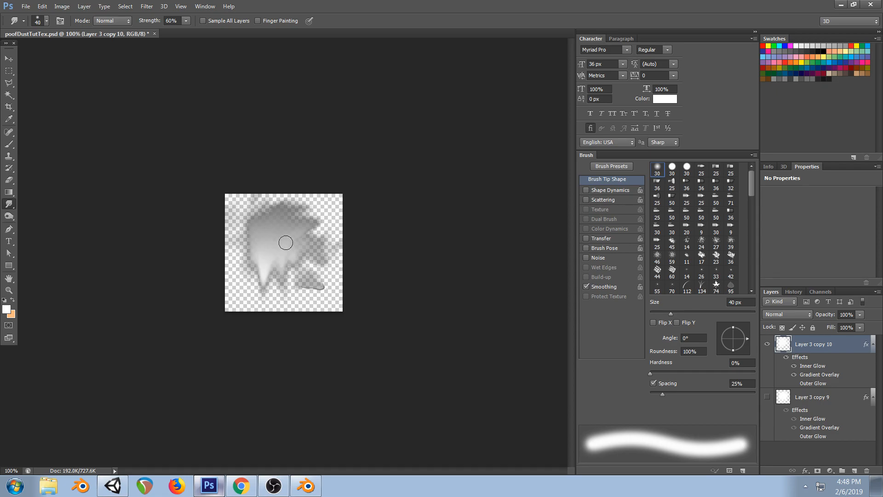
drag(298, 229, 299, 288)
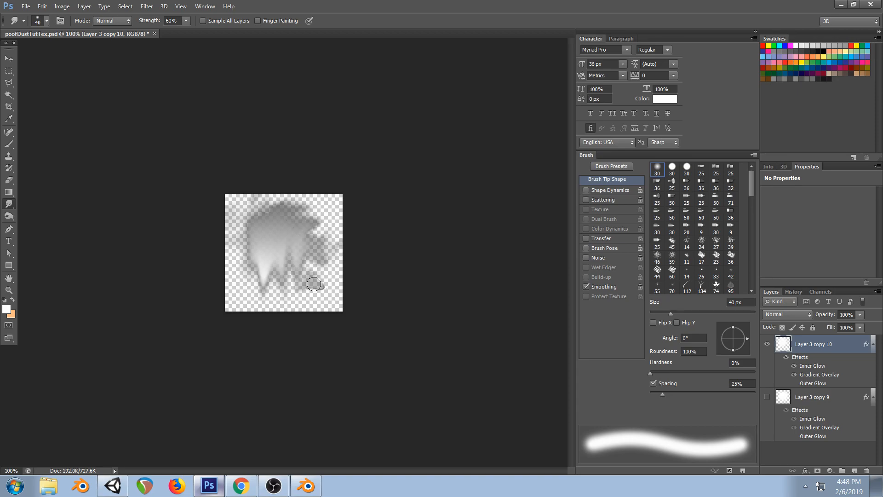
key(alt+Tab)
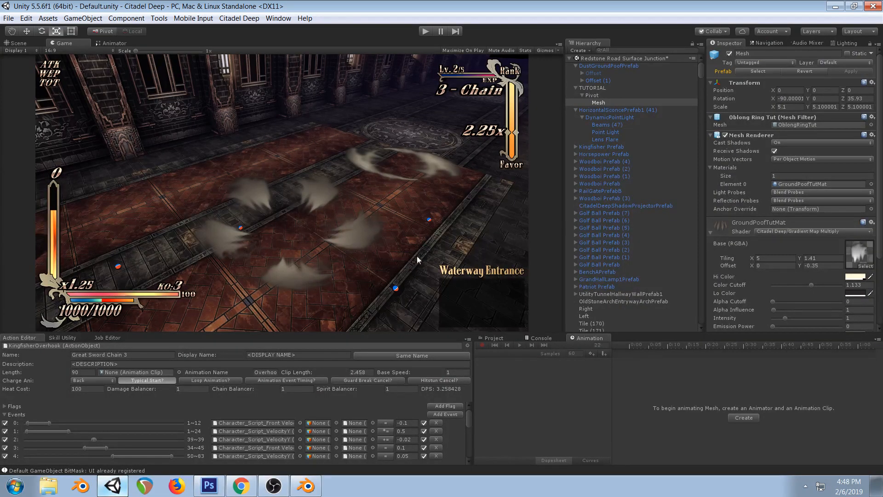
Lengthen the cloud's lower-left streak with the Smudge tool in Photoshop, save the texture and return to Unity
click(209, 486)
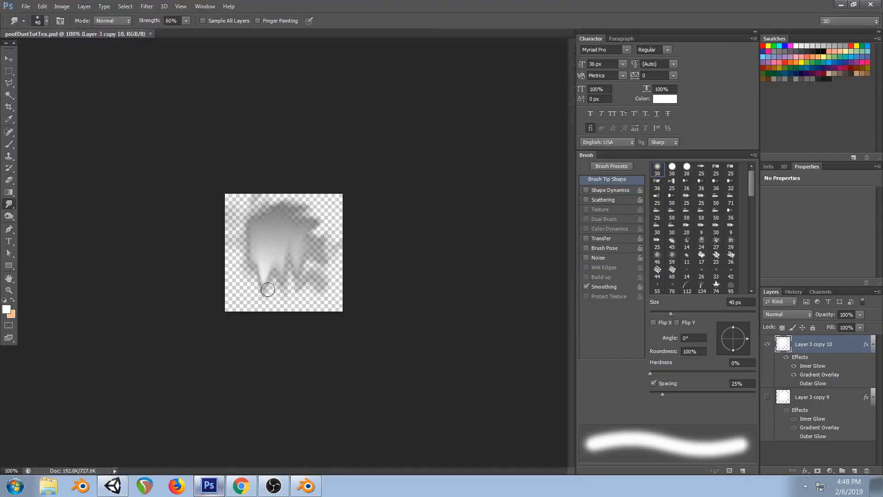
mouse_move(257, 276)
mouse_down()
mouse_move(264, 294)
mouse_move(279, 281)
mouse_up()
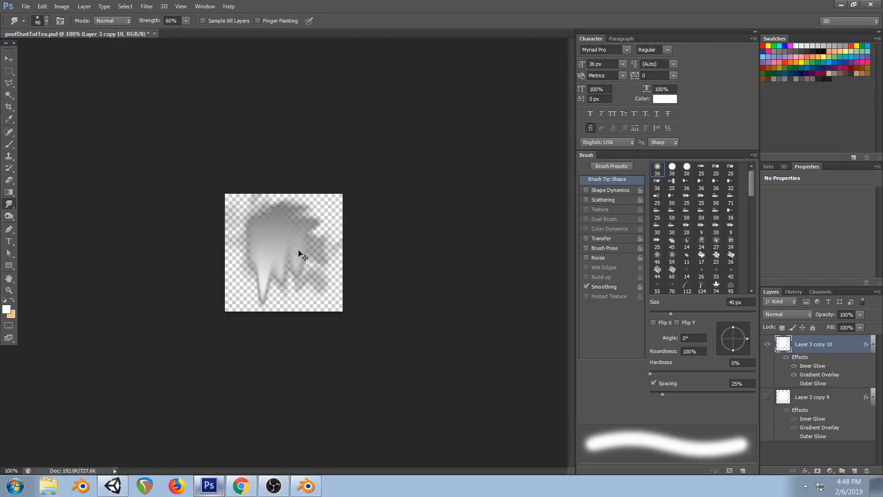
click(112, 485)
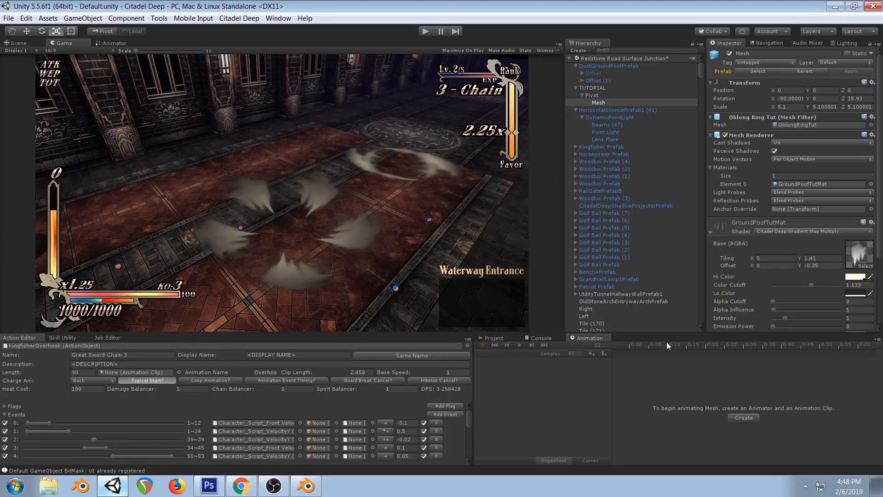
Set GroundPoofTutMat's Y tiling to 1.45 and its Y offset to 0
click(799, 259)
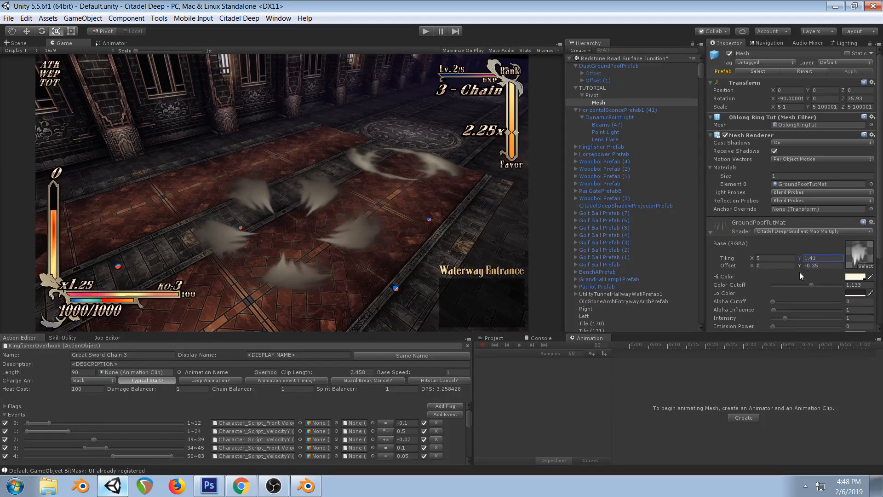
drag(802, 261, 803, 261)
click(839, 265)
text(0)
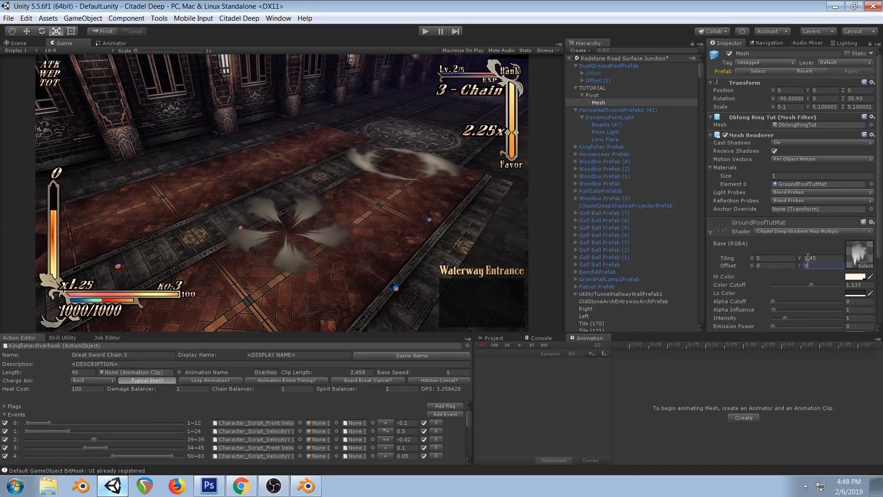
Try Y tilings of 0.35 and 4.41 and a Y offset of -0.71 on GroundPoofTutMat, undoing the changes
click(802, 258)
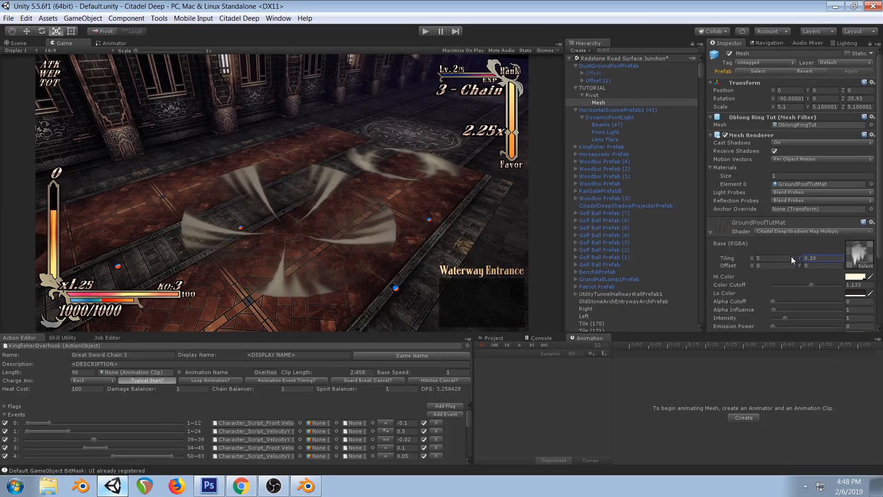
drag(802, 264, 790, 265)
drag(800, 258, 841, 249)
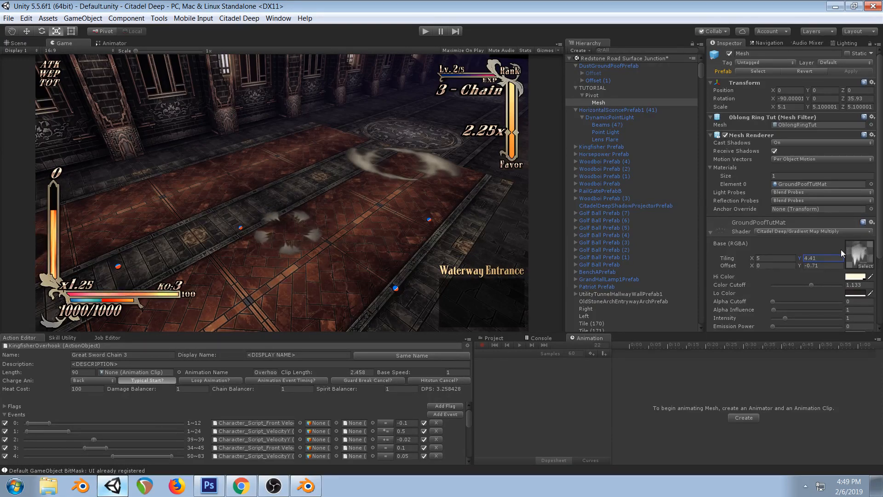
key(ctrl+z)
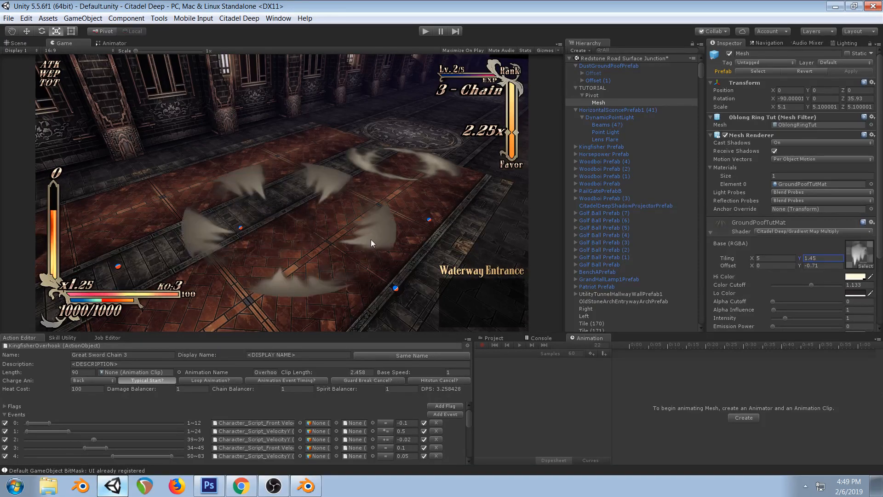
key(ctrl+z)
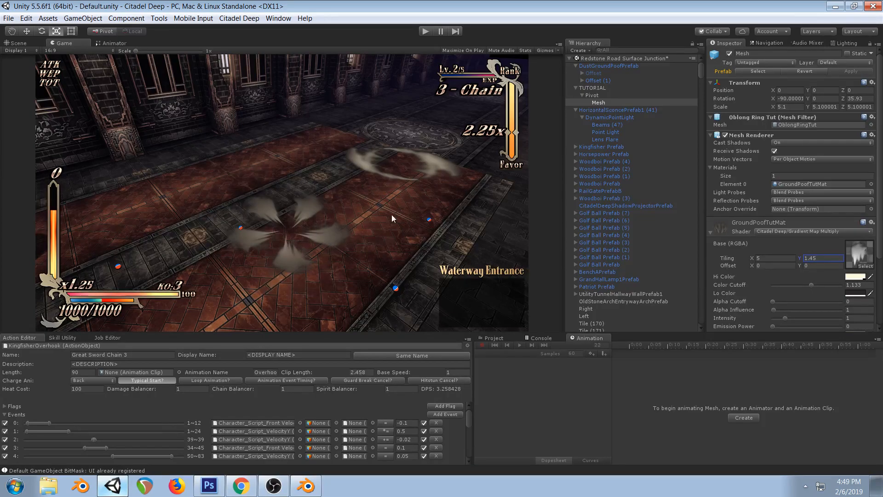
Flip the ring's UV layout vertically in Blender by scaling it -1 in Y, save over dustwavemesh.blend and return to Unity
click(306, 486)
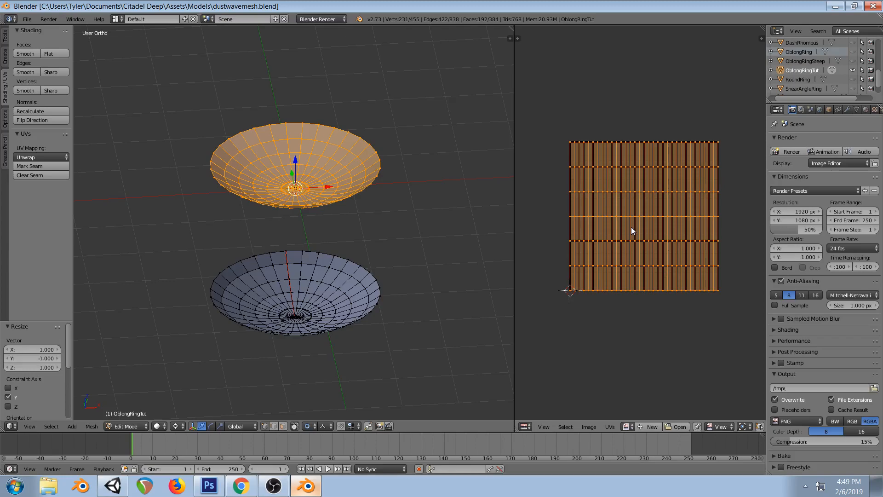
text(sy-1)
key(Return)
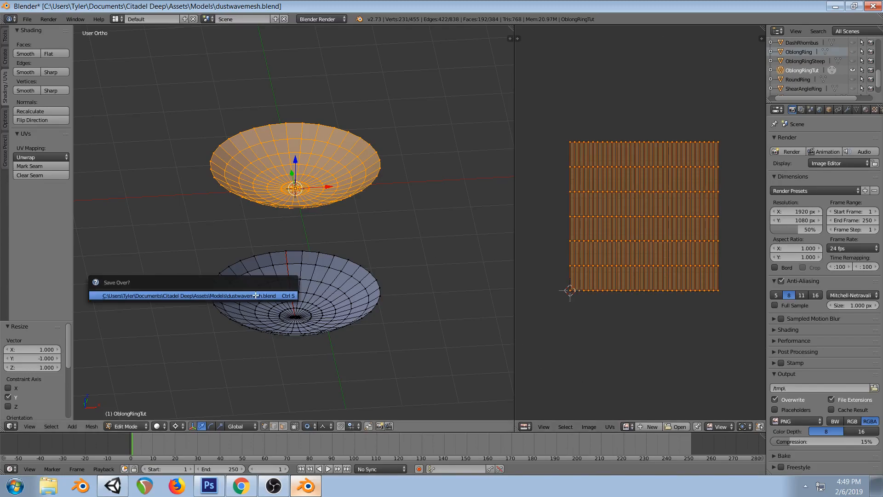
key(alt+Tab)
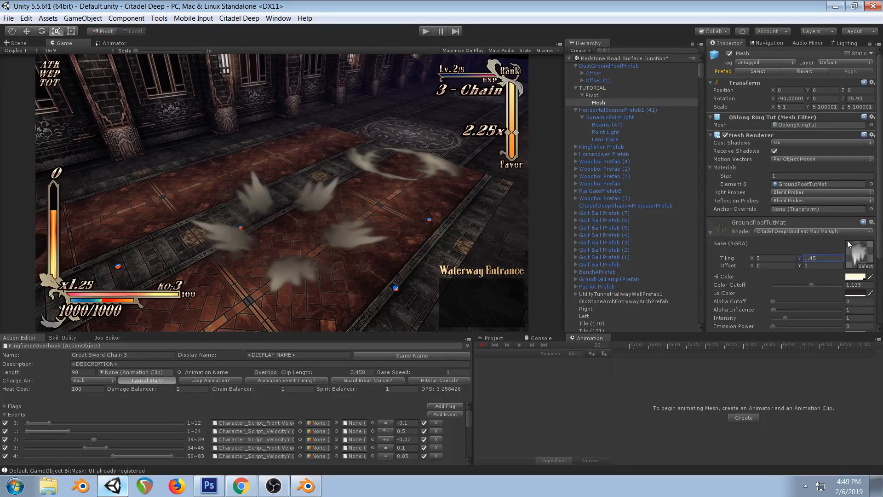
Try a Y tiling of 4.65 on GroundPoofTutMat and compare the ring in Unity with its UV layout in Blender
mouse_move(803, 261)
mouse_down()
mouse_move(831, 250)
mouse_move(797, 265)
mouse_move(827, 258)
mouse_move(811, 259)
mouse_move(819, 261)
mouse_up()
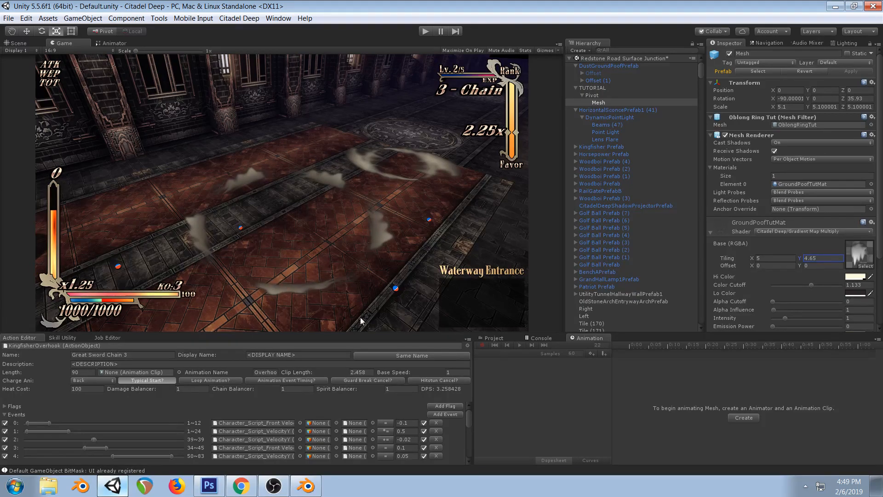
click(306, 485)
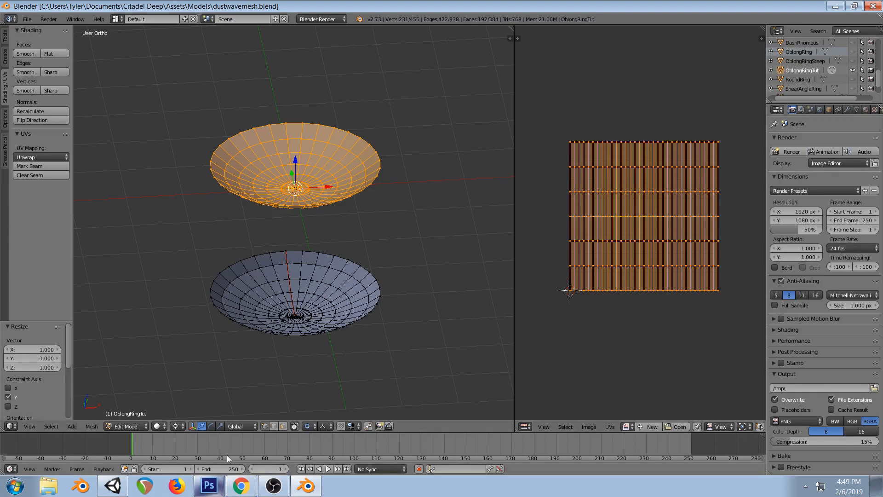
click(209, 485)
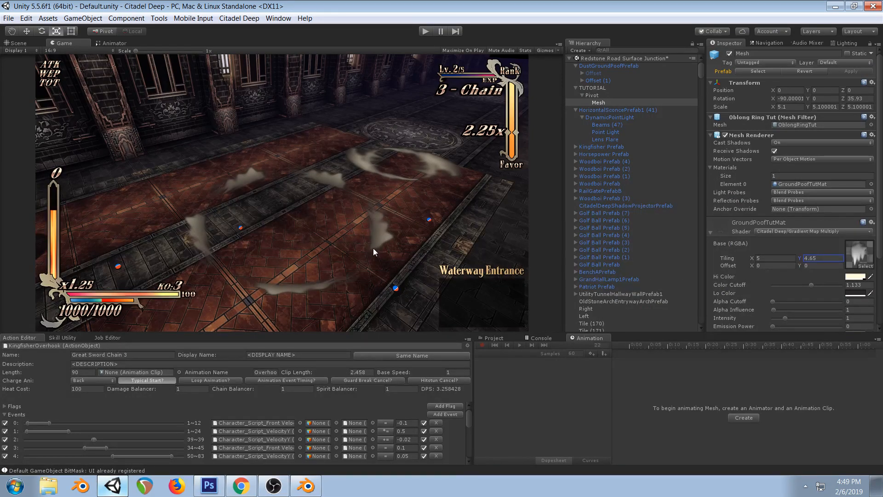
click(306, 485)
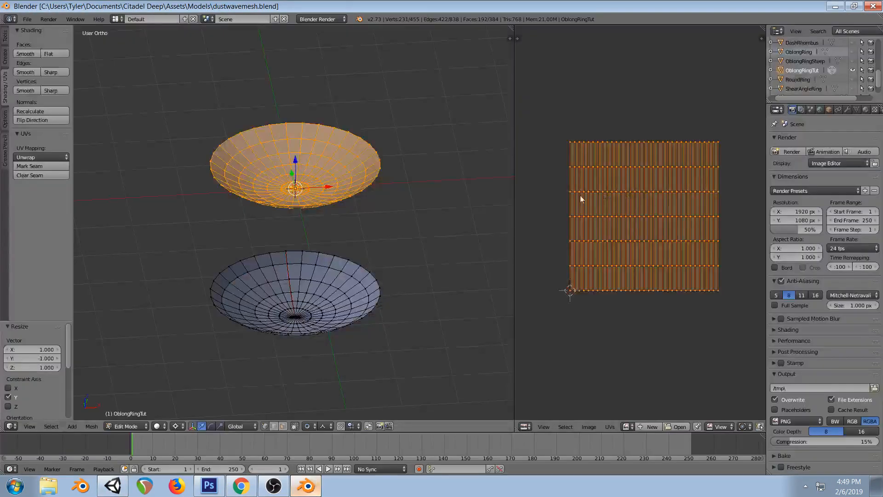
click(112, 485)
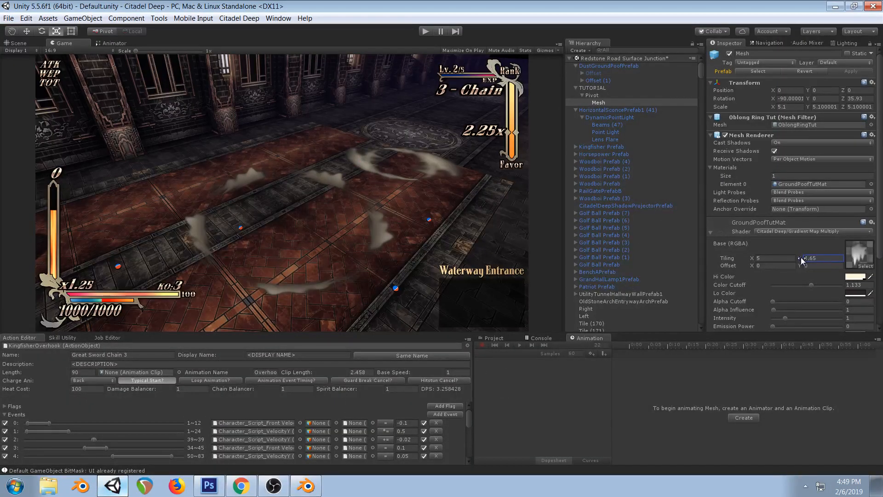
Show the ring in Unity's Scene view and reduce GroundPoofTutMat's Y tiling to 1.07
click(16, 43)
mouse_move(354, 180)
alt+mouse_down()
mouse_move(338, 186)
mouse_move(345, 192)
alt+mouse_up()
right_drag(345, 196, 354, 150)
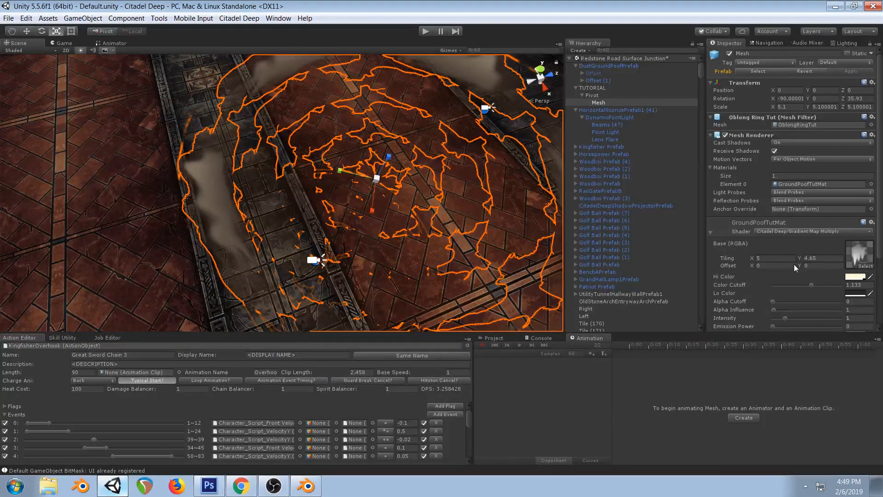
drag(799, 257, 771, 258)
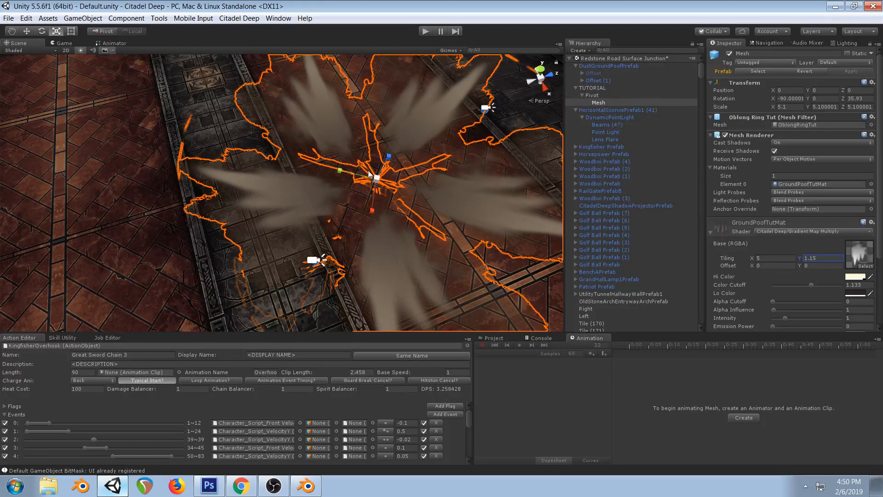
mouse_move(802, 258)
mouse_down()
mouse_move(832, 253)
mouse_move(805, 265)
mouse_up()
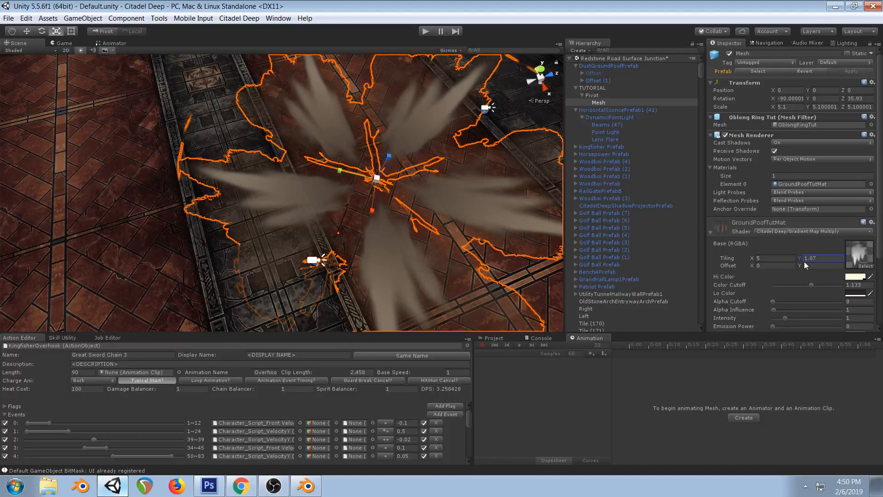
Raise GroundPoofTutMat's Y tiling to 5.28 and open the import settings of its base texture, poofDustTutTex
drag(806, 265, 834, 259)
click(866, 258)
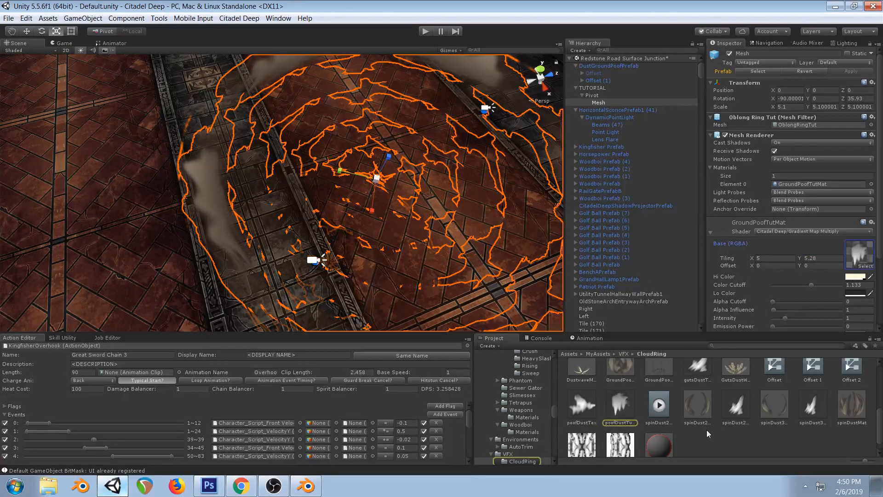
click(621, 407)
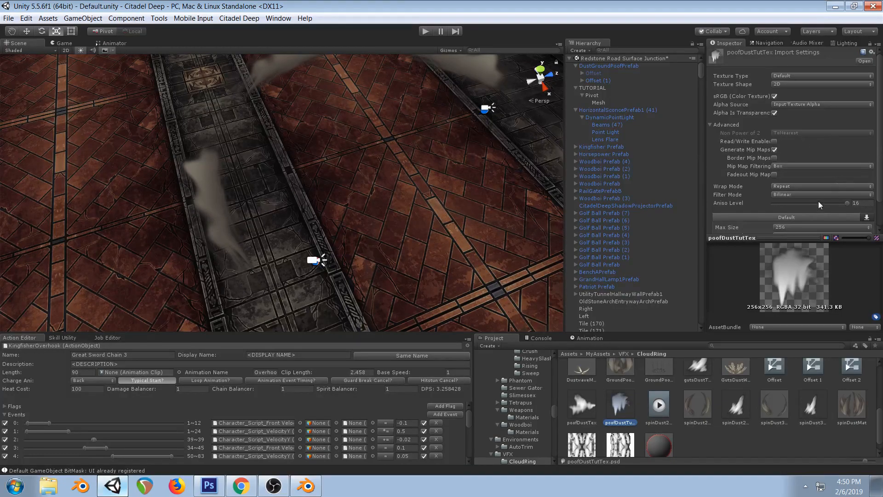
Try the Clamp wrap mode on poofDustTutTex and inspect the ring mesh in the Scene view
click(785, 189)
click(796, 195)
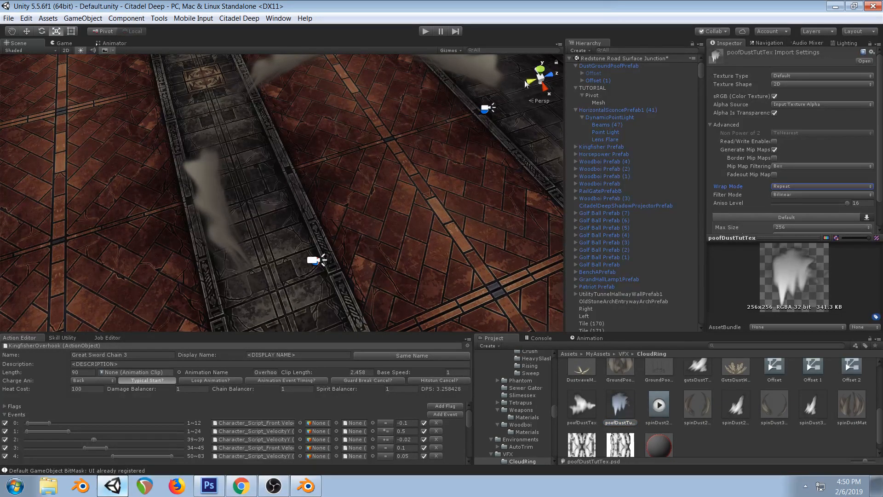
click(783, 187)
click(798, 209)
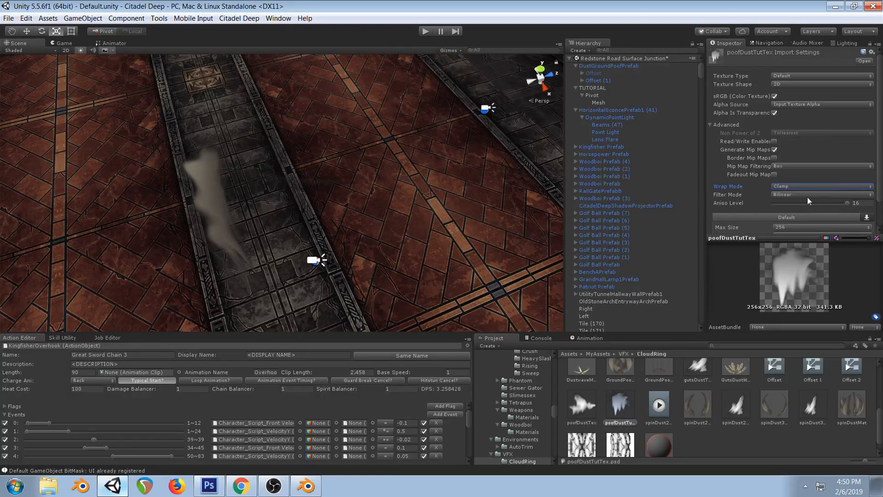
scroll(809, 211, down, 2)
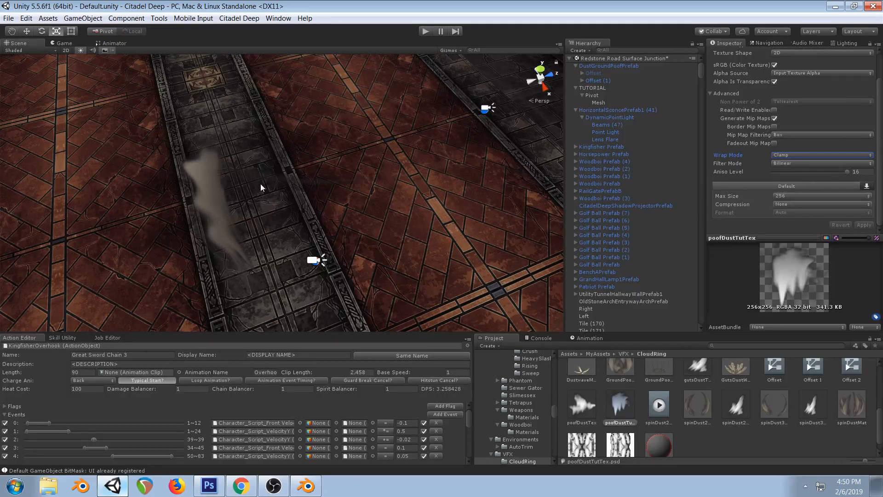
click(358, 208)
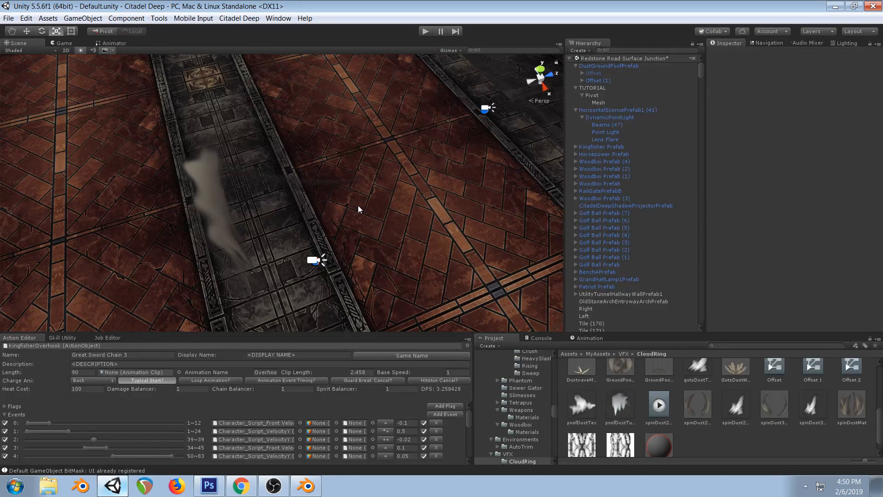
right_drag(403, 229, 379, 217)
click(378, 219)
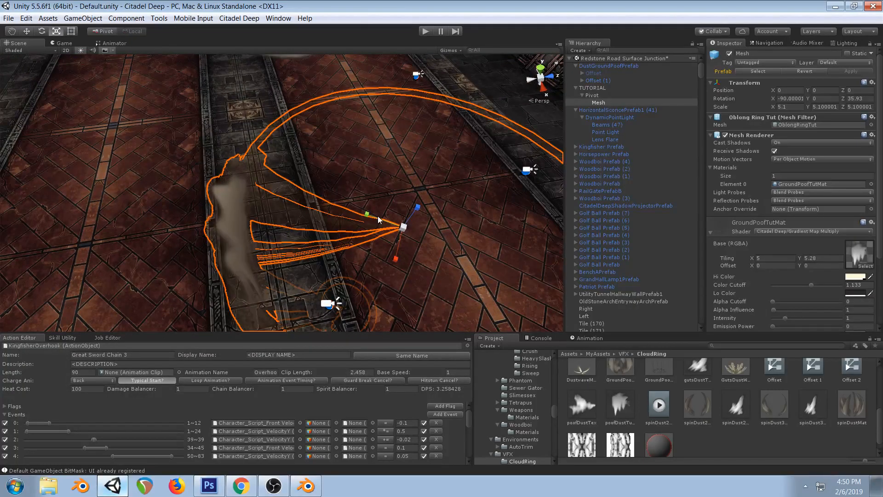
click(418, 222)
Set poofDustTutTex's wrap mode to Repeat and filter mode to Trilinear, enable Fadeout Mip Maps and apply the import settings
click(626, 407)
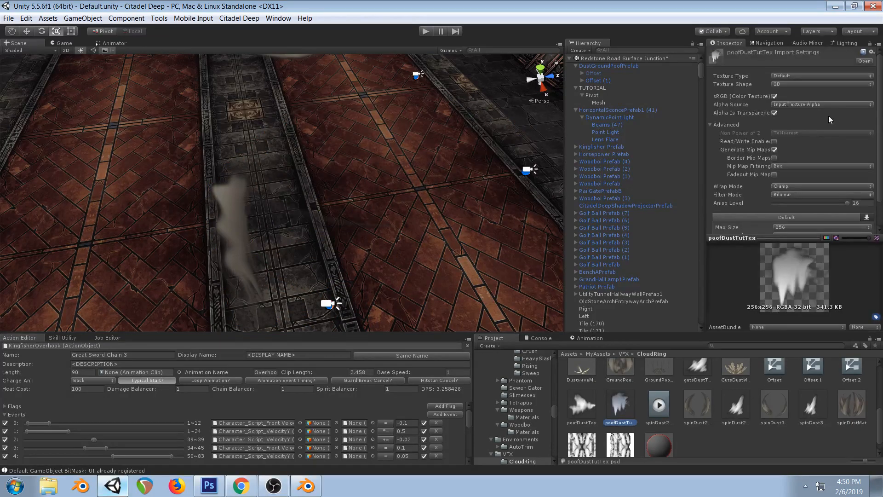
click(791, 155)
click(796, 174)
click(791, 164)
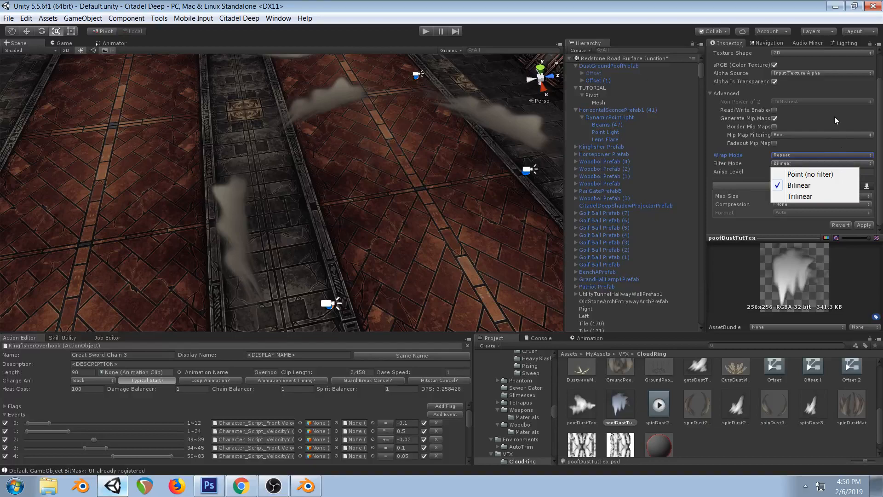
click(800, 196)
click(775, 143)
scroll(868, 221, down, 1)
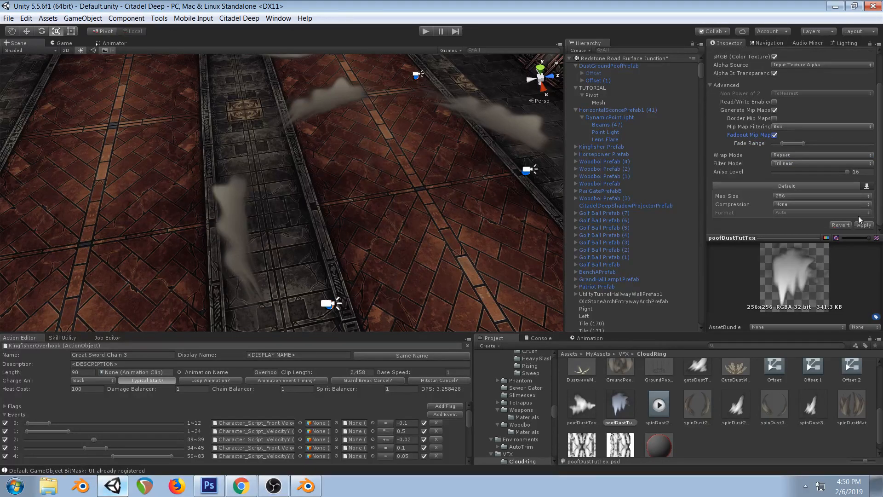
Check the Twitch live dashboard in Chrome and examine the dust ring in Unity's Scene view and its UV layout in Blender
click(241, 484)
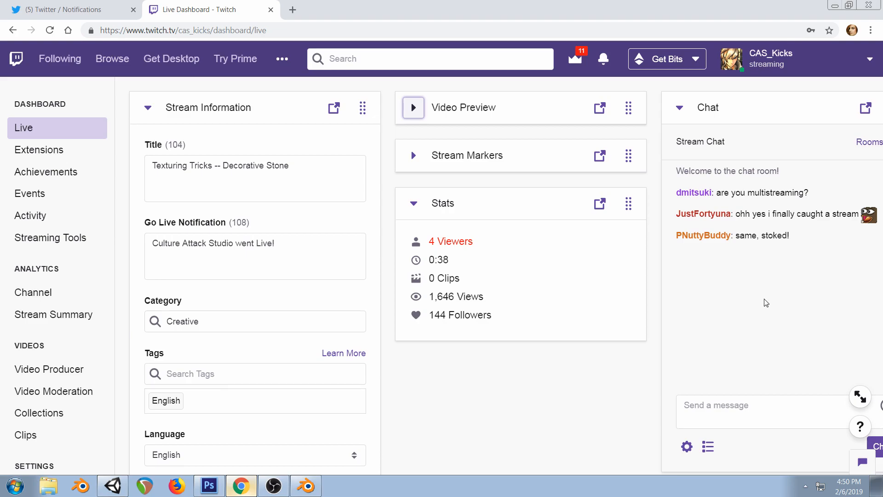
click(113, 484)
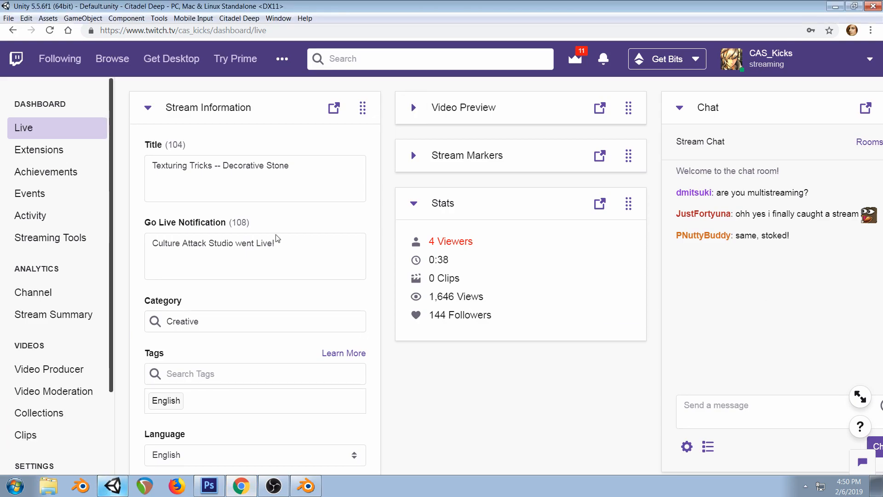
mouse_move(322, 217)
right_down()
mouse_move(335, 167)
mouse_move(301, 179)
mouse_move(317, 222)
mouse_move(297, 242)
mouse_move(311, 227)
right_up()
middle_drag(310, 226, 318, 213)
scroll(317, 213, down, 2)
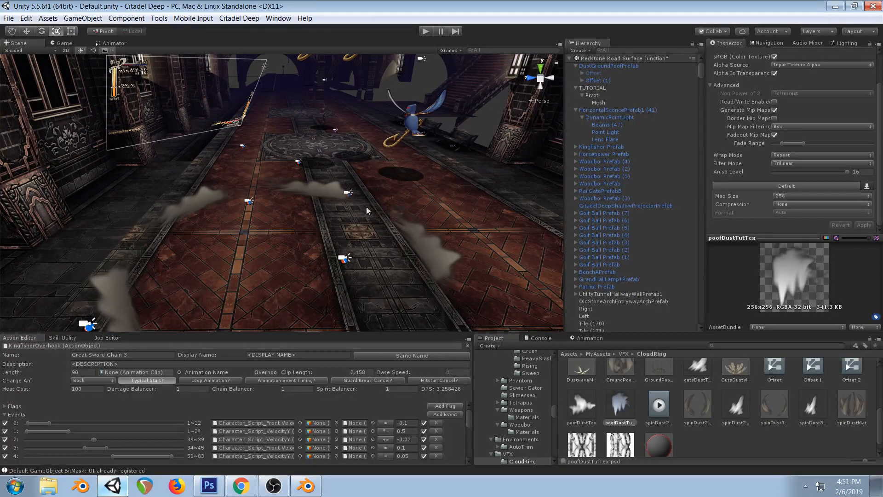
click(306, 486)
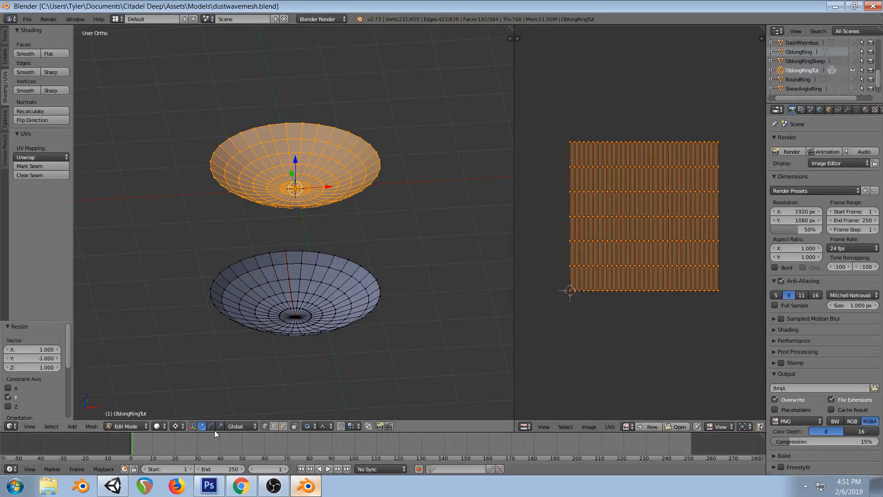
click(241, 486)
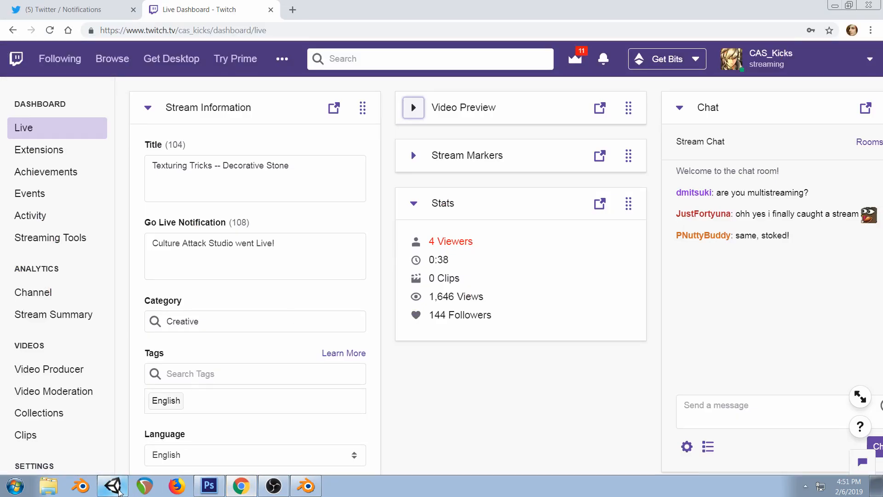
click(113, 486)
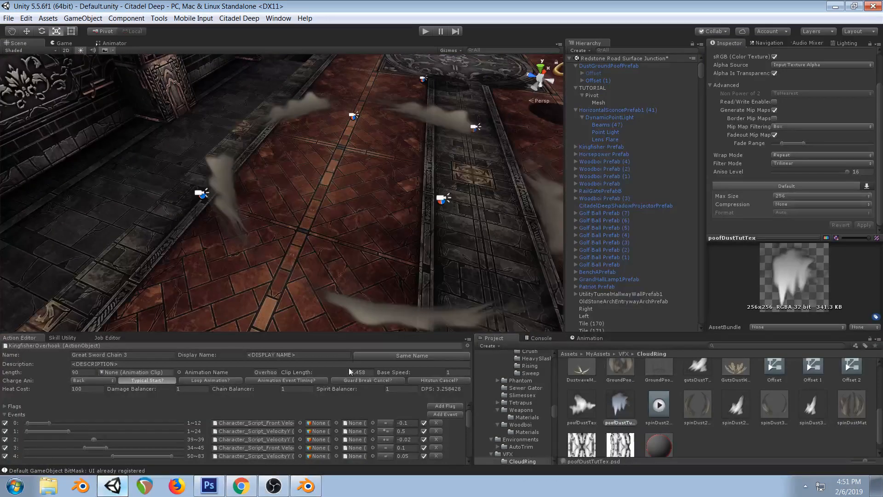
Flip the dust puff layer vertically in Photoshop, save poofDustTutTex.psd and return to Unity
click(209, 486)
click(41, 6)
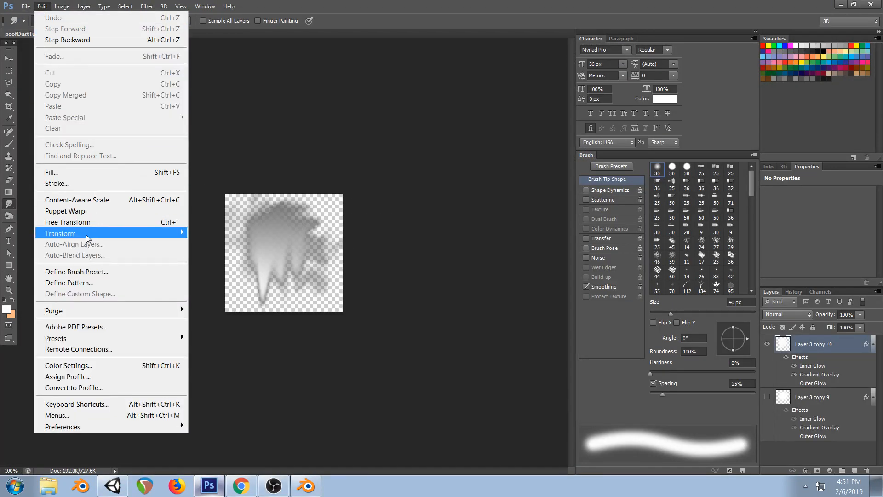
mouse_move(115, 233)
click(239, 371)
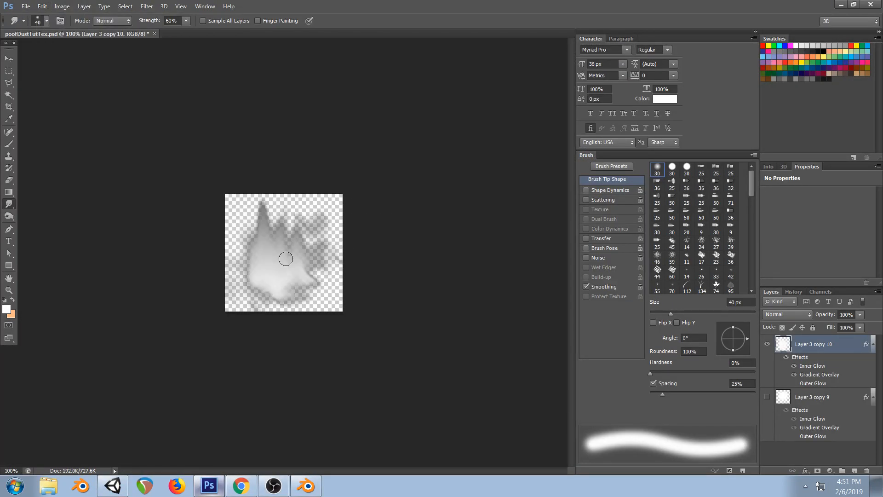
key(ctrl+s)
key(alt+Tab)
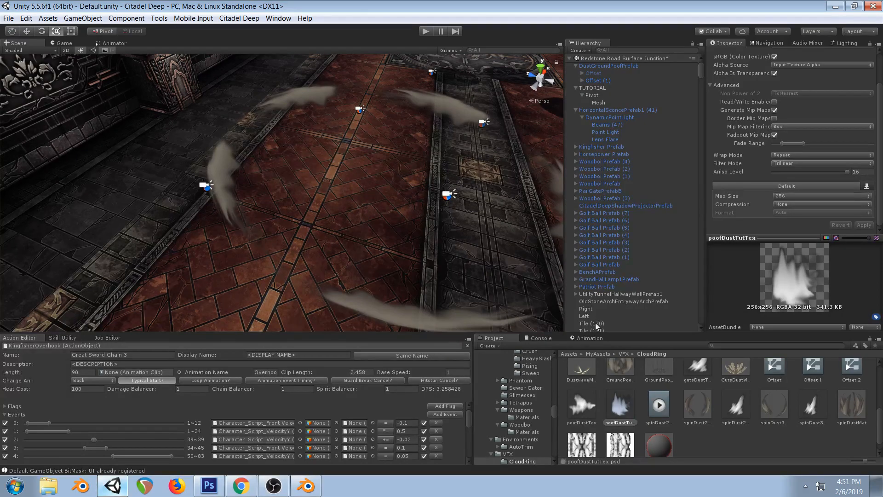
Set GroundPoofTutMat's Y tiling to 0.99 and Y offset to -0.1 on the TUTORIAL ring mesh
click(598, 102)
drag(799, 218, 739, 230)
drag(800, 226, 805, 225)
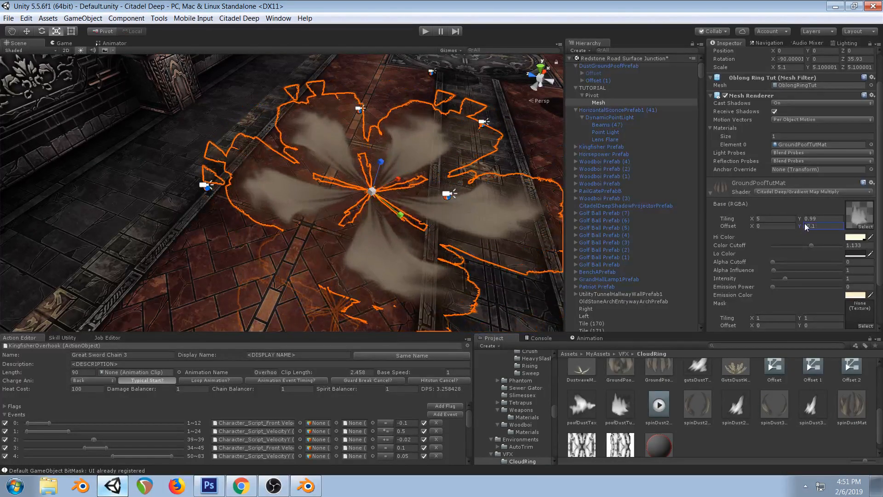
Preview the ring in the Game view with GroundPoofTutMat's Y tiling at 0.72 and 2.21
click(65, 43)
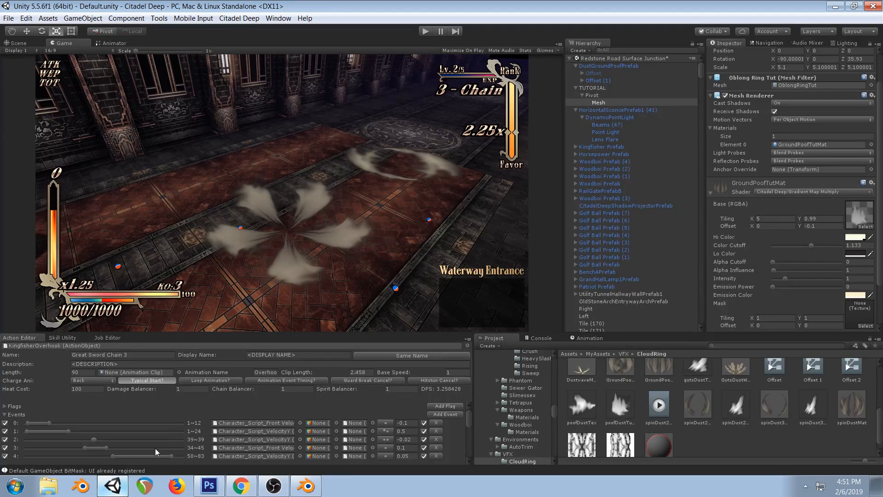
mouse_move(800, 219)
mouse_down()
mouse_move(821, 211)
mouse_move(788, 219)
mouse_move(822, 217)
mouse_move(797, 219)
mouse_up()
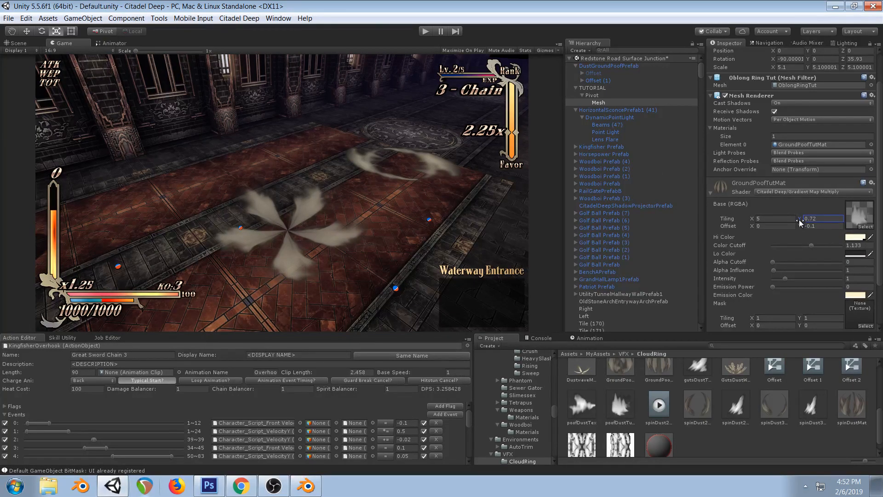
drag(803, 221, 828, 214)
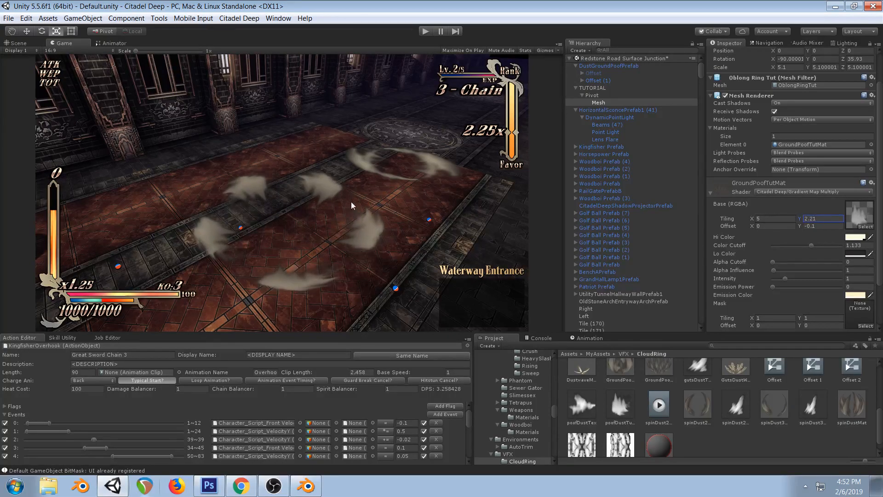
In Photoshop, retouch the puff with the Eraser and Smudge tools, widening its base and stretching the tallest spike to the canvas's top edge, and save
click(215, 488)
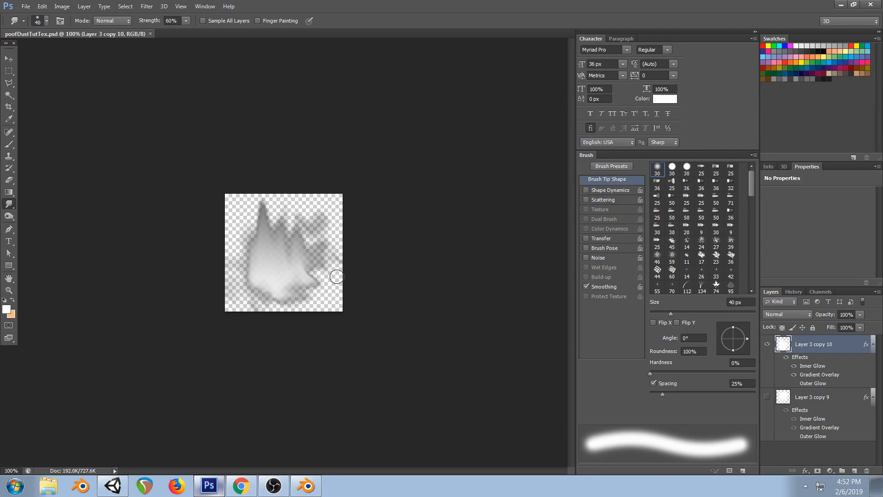
click(9, 180)
mouse_move(241, 273)
mouse_down()
mouse_move(259, 273)
mouse_move(241, 285)
mouse_move(246, 270)
mouse_move(241, 281)
mouse_move(253, 292)
mouse_move(239, 260)
mouse_up()
click(9, 203)
mouse_move(312, 269)
mouse_down()
mouse_move(302, 282)
mouse_move(269, 288)
mouse_move(317, 297)
mouse_move(302, 283)
mouse_up()
mouse_move(253, 254)
mouse_down()
mouse_move(240, 264)
mouse_move(248, 260)
mouse_up()
drag(263, 226, 255, 169)
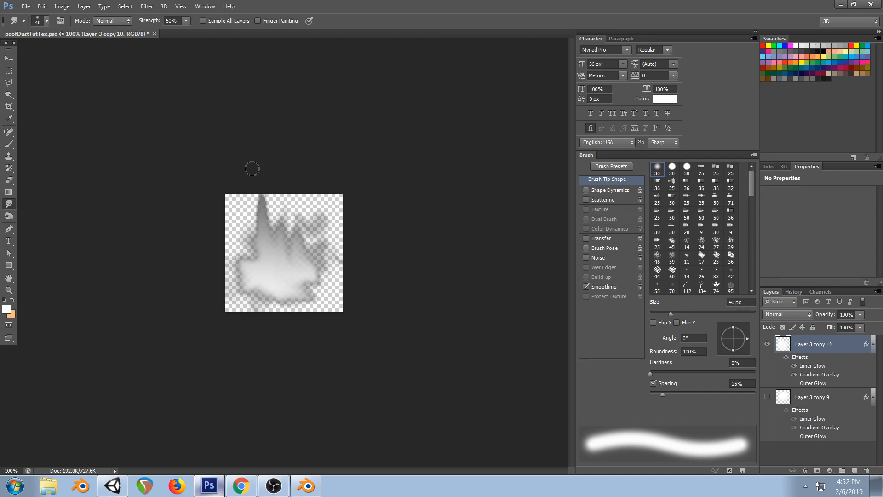
mouse_move(243, 277)
mouse_down()
mouse_move(316, 276)
mouse_move(259, 292)
mouse_move(254, 241)
mouse_move(236, 277)
mouse_move(241, 255)
mouse_move(257, 297)
mouse_move(279, 301)
mouse_move(299, 291)
mouse_move(253, 297)
mouse_move(257, 289)
mouse_move(319, 294)
mouse_move(322, 276)
mouse_move(250, 267)
mouse_move(327, 269)
mouse_up()
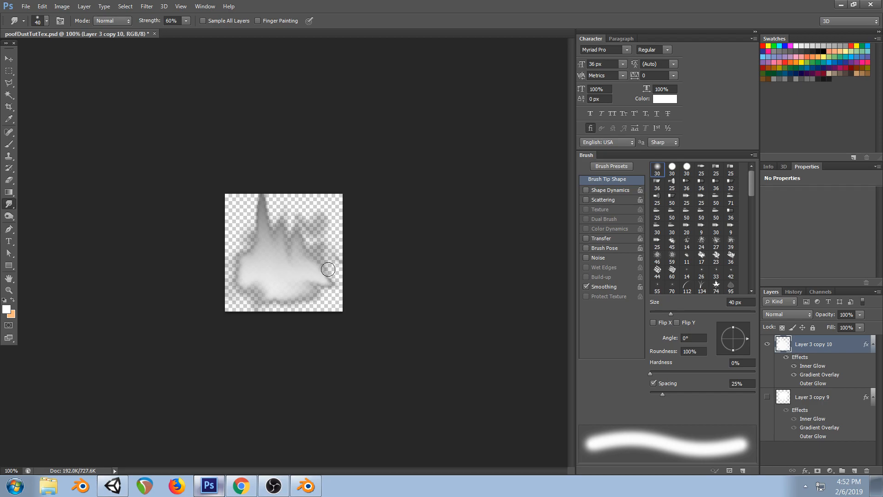
key(ctrl+s)
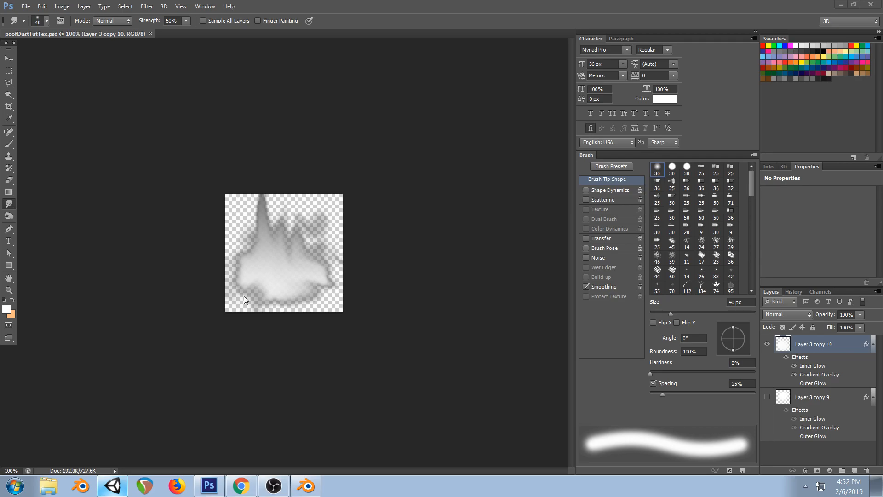
Return to Unity and reduce GroundPoofTutMat's Y tiling to 0.41 and on to -0.08
click(113, 485)
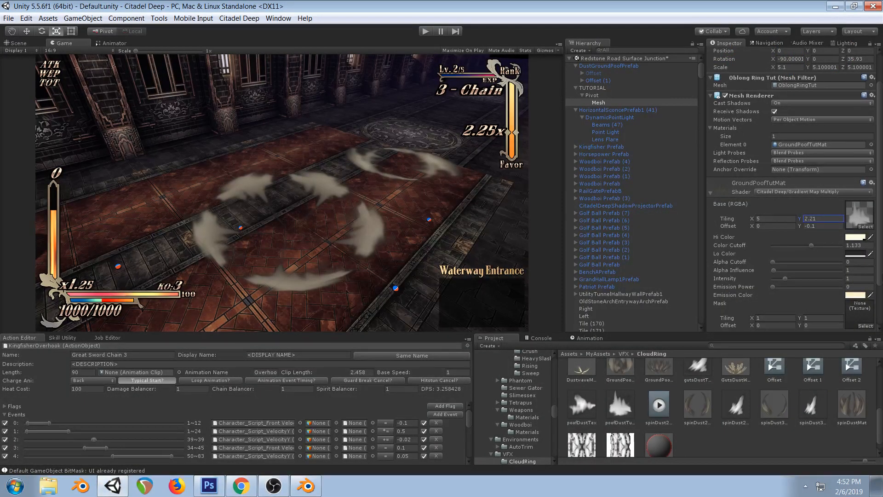
drag(801, 218, 767, 225)
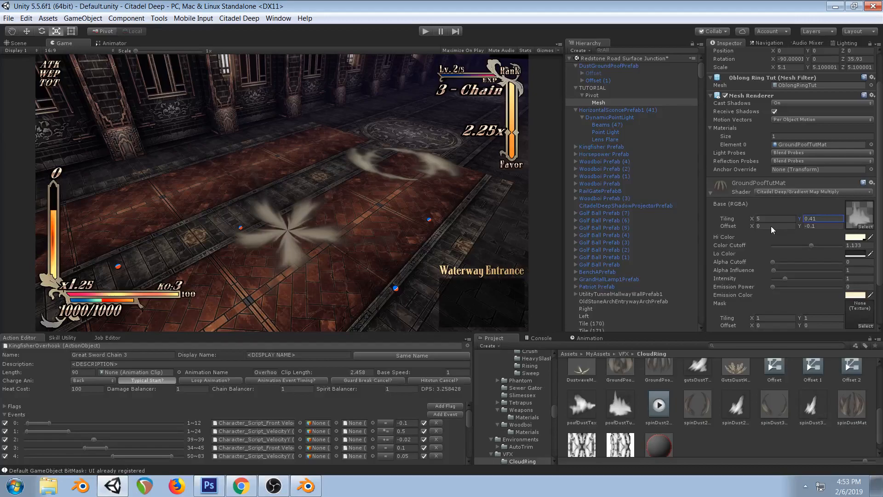
mouse_move(771, 226)
mouse_down()
mouse_move(791, 214)
mouse_move(759, 224)
mouse_up()
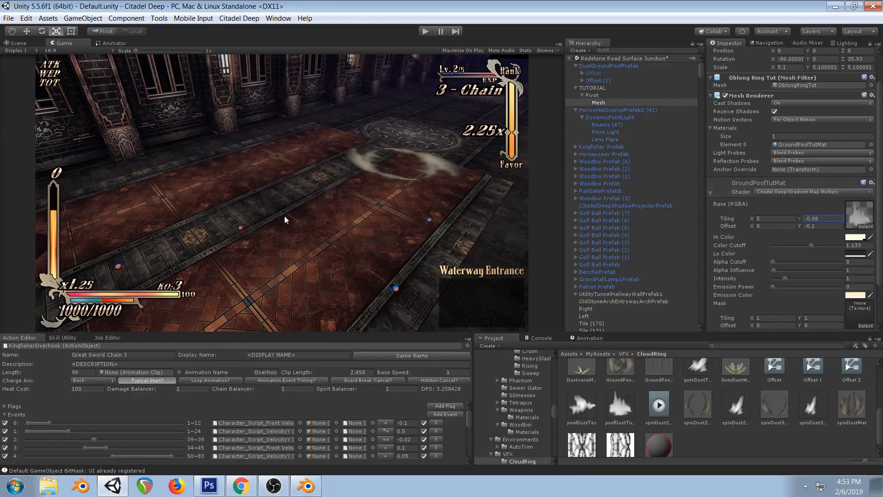
In Photoshop, erase along the texture's top edge with a 20 px Eraser at 100% opacity, save and switch to Unity
click(209, 486)
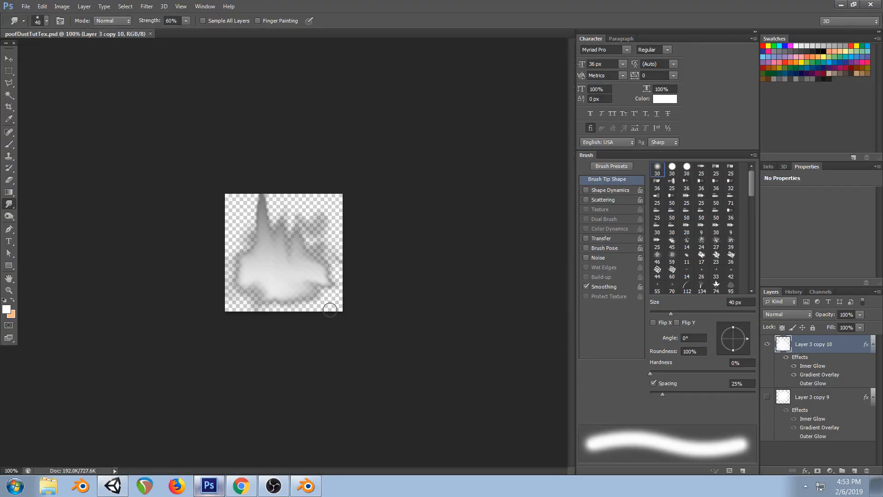
click(9, 179)
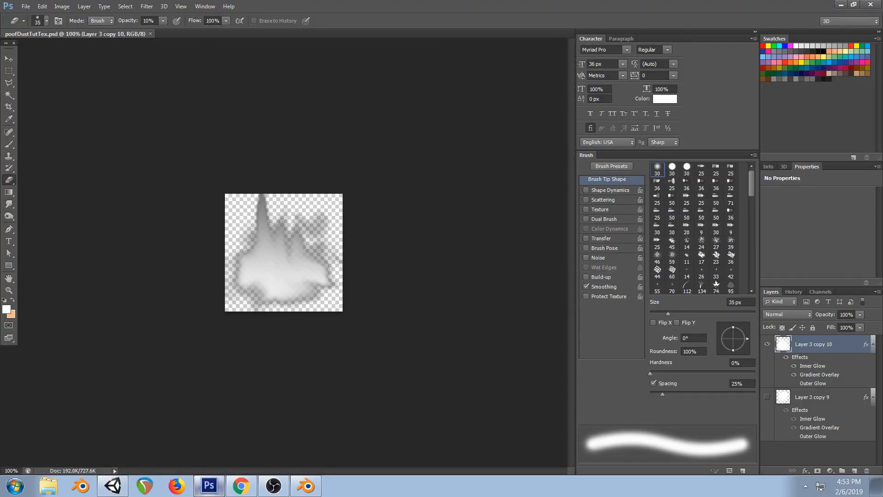
key(0)
key(bracketleft)
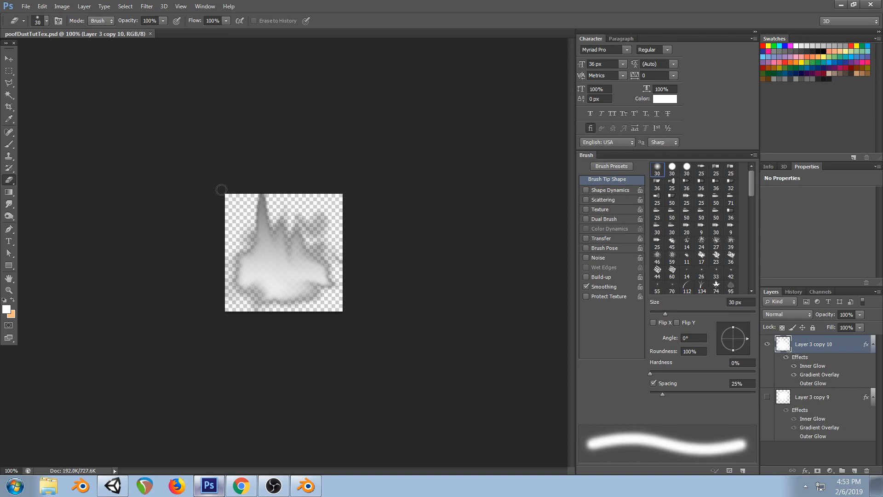
key(bracketleft)
key(bracketleft)
drag(224, 194, 385, 198)
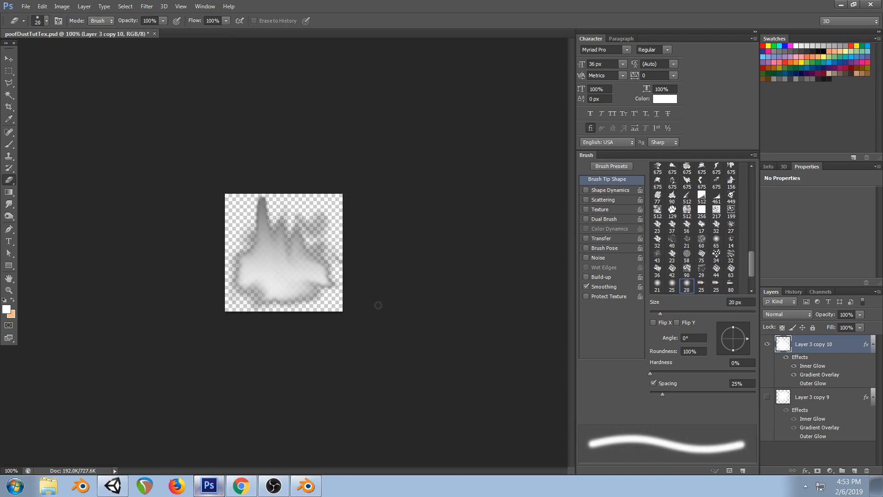
key(ctrl+s)
click(114, 485)
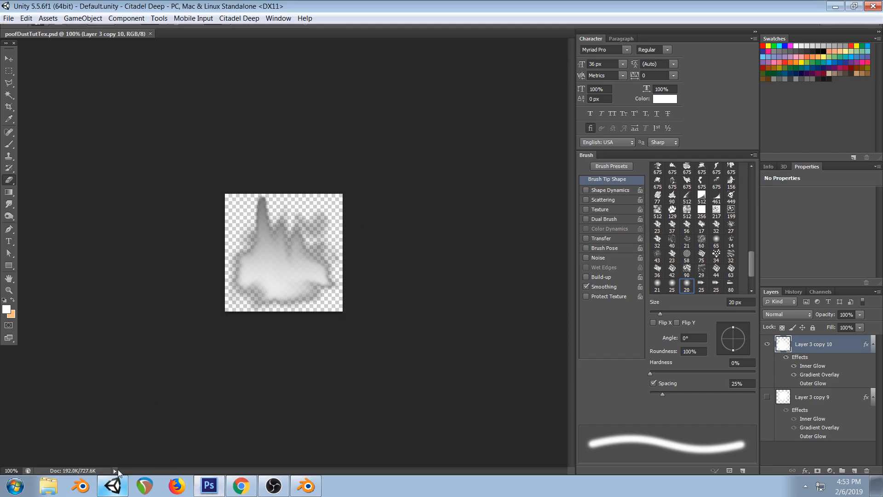
click(306, 485)
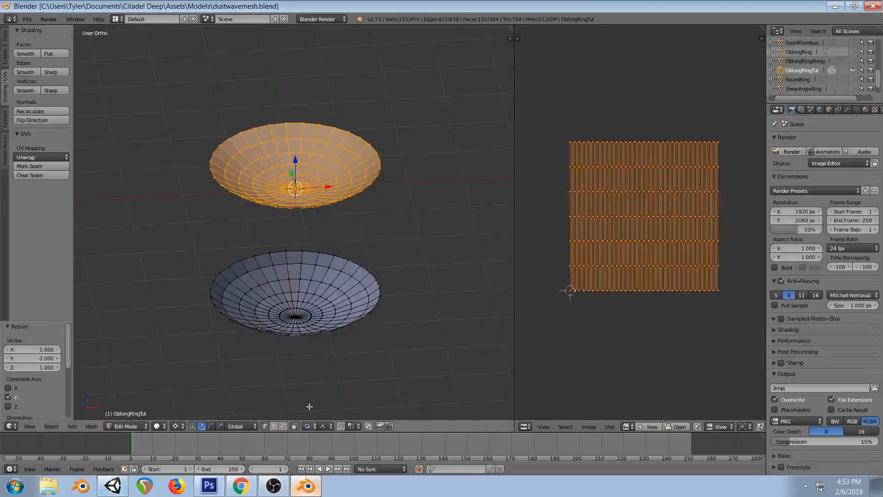
click(236, 486)
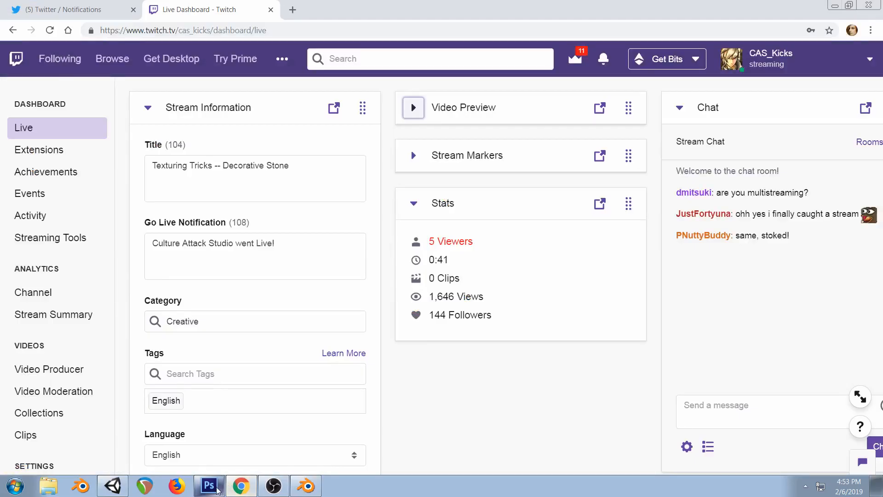
click(115, 485)
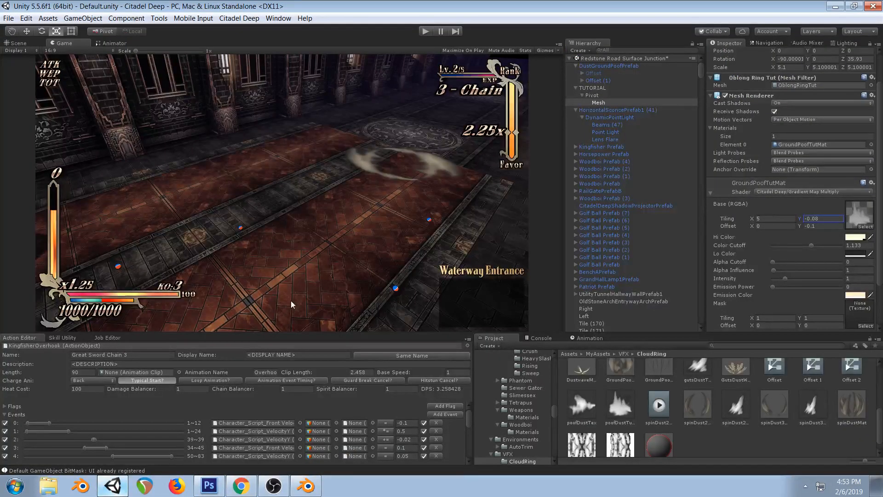
click(589, 338)
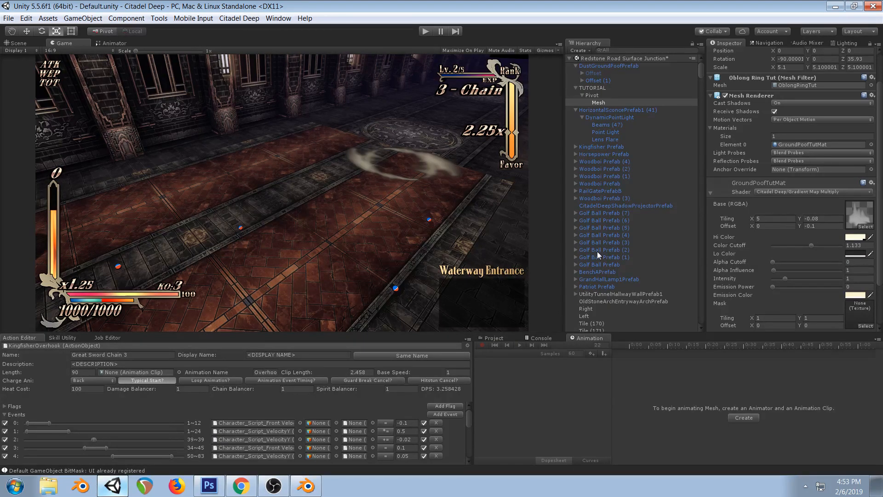
Set the scene's ambient color to white (FFFFFF) in the environment lighting settings
click(835, 43)
click(777, 107)
drag(563, 216, 539, 189)
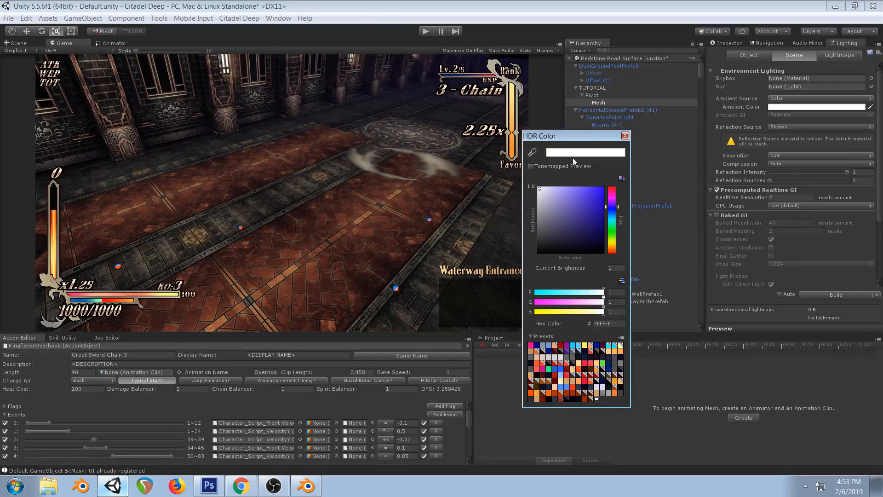
click(625, 137)
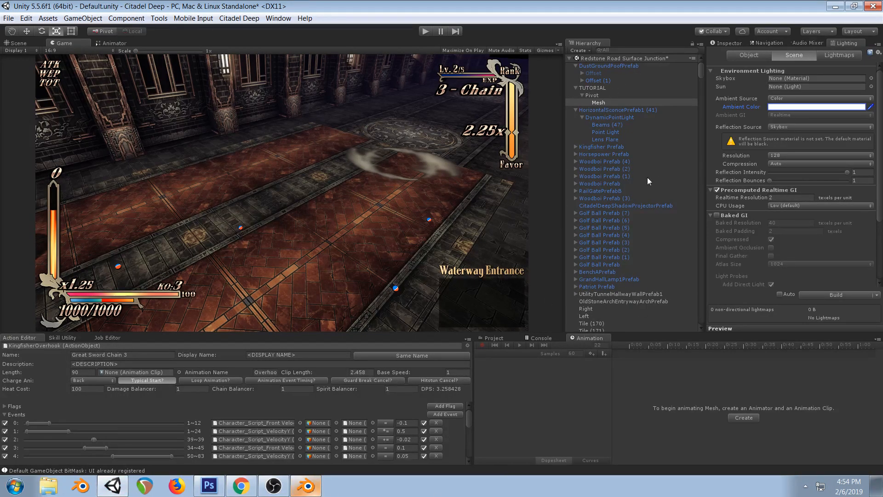
Return to the ring mesh's material settings and set GroundPoofTutMat's Y tiling to 1.07
click(241, 486)
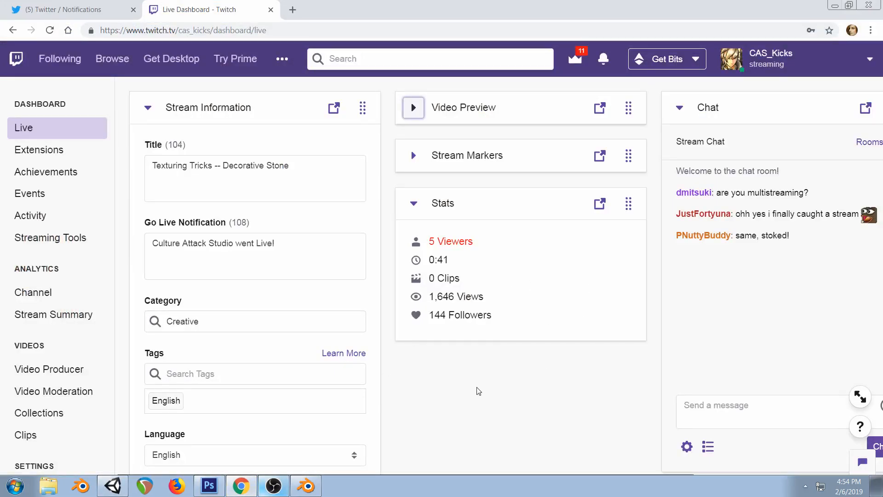
click(112, 486)
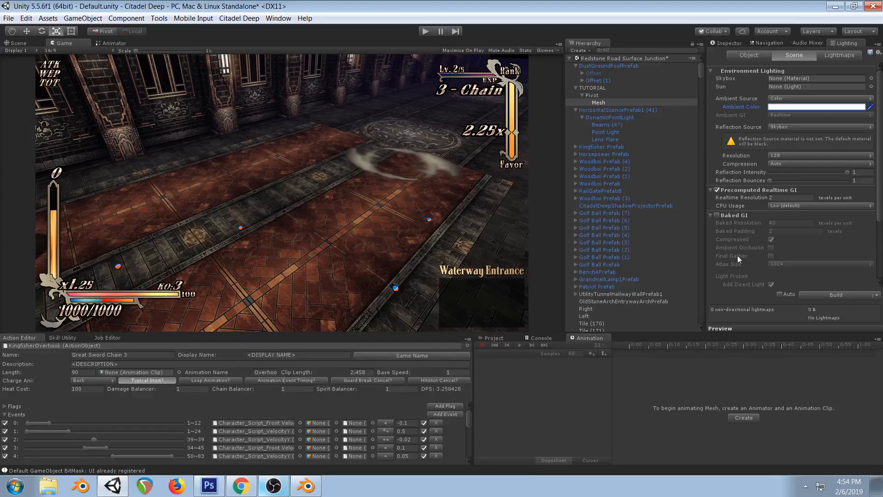
click(495, 338)
click(720, 43)
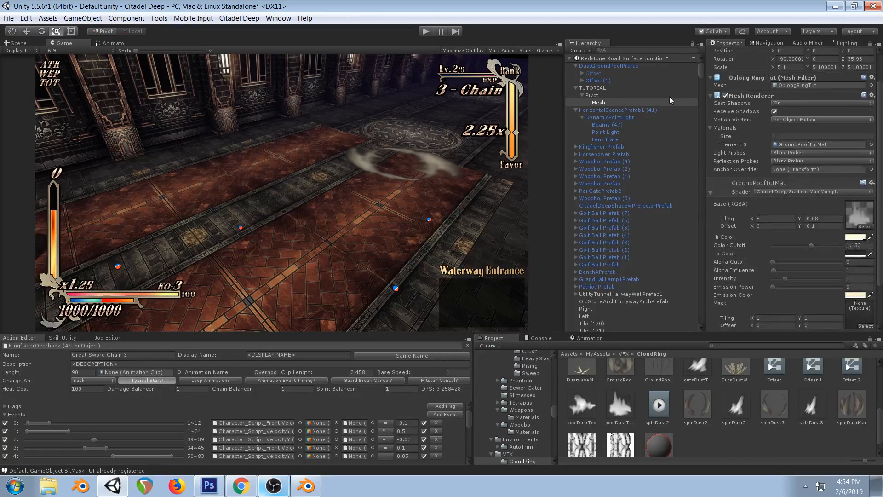
mouse_move(801, 217)
mouse_down()
mouse_move(819, 205)
mouse_move(797, 206)
mouse_move(810, 205)
mouse_up()
Compare the puff texture in Photoshop with the preview of the poofDustTex texture in Unity's CloudRing folder
click(209, 486)
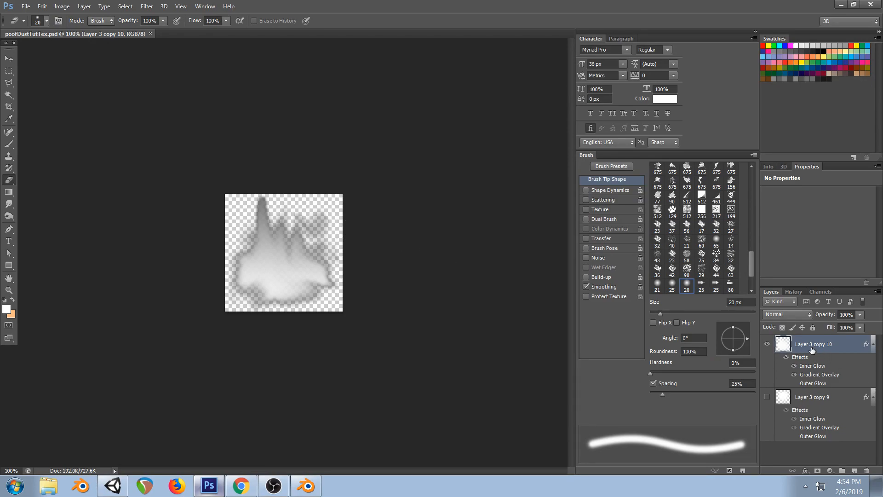
click(113, 487)
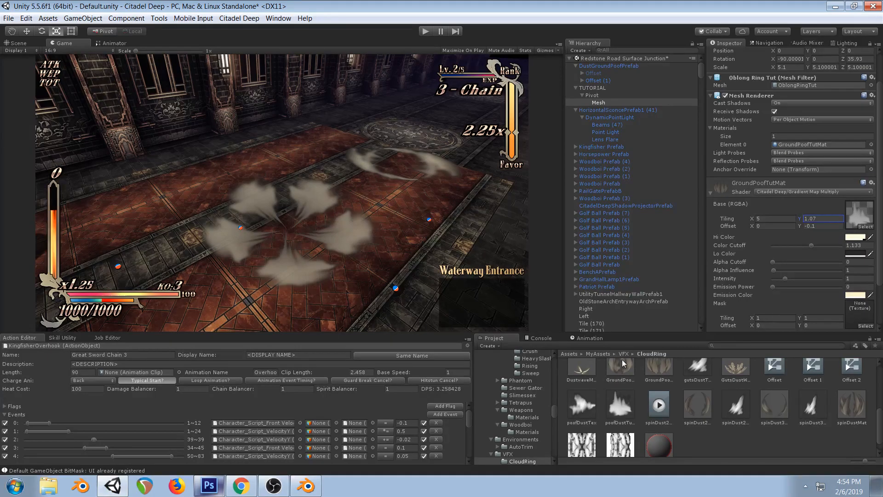
click(590, 413)
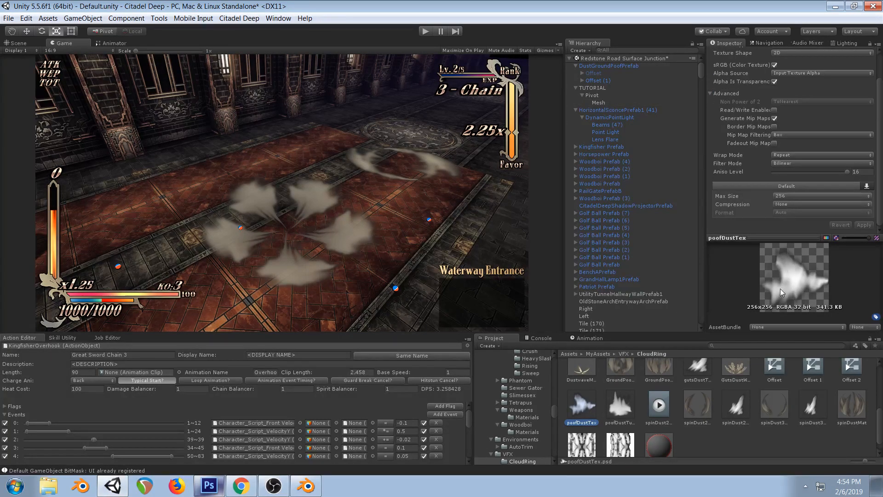
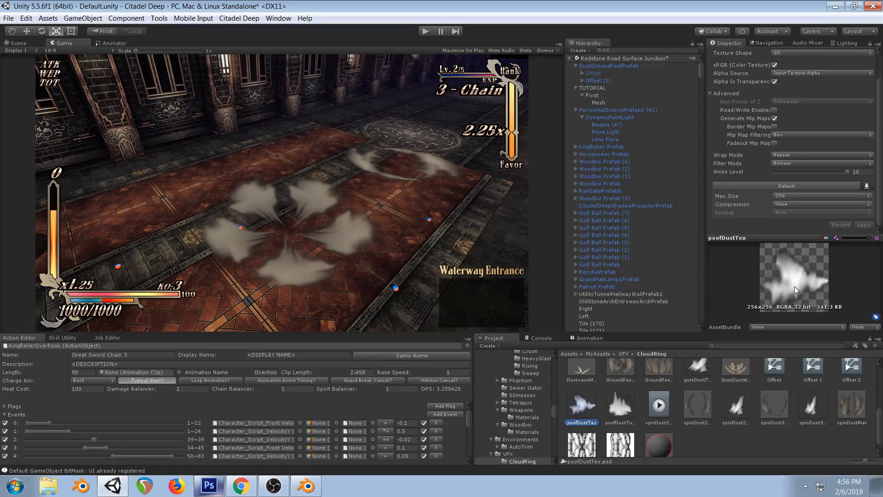
In Photoshop, smudge the puff's lower sides and upper-right wisps inward with a 45 px brush at 60% strength, save and return to Unity
click(209, 486)
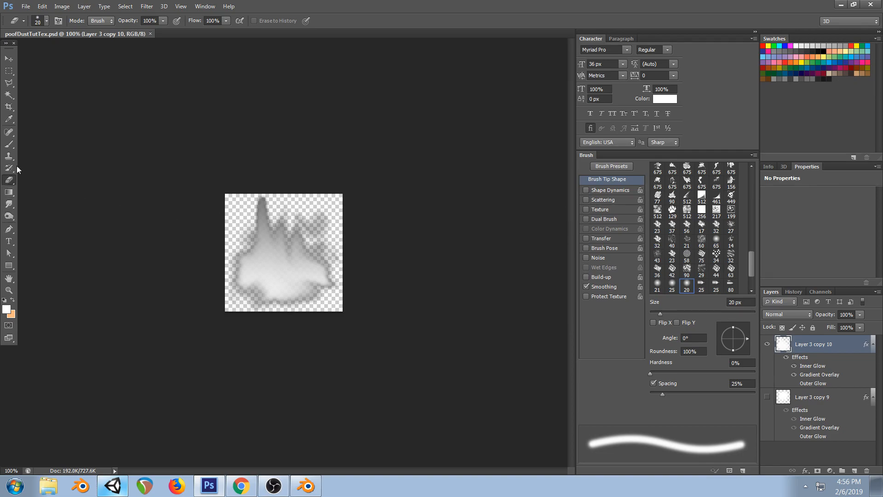
click(9, 204)
key(bracketright)
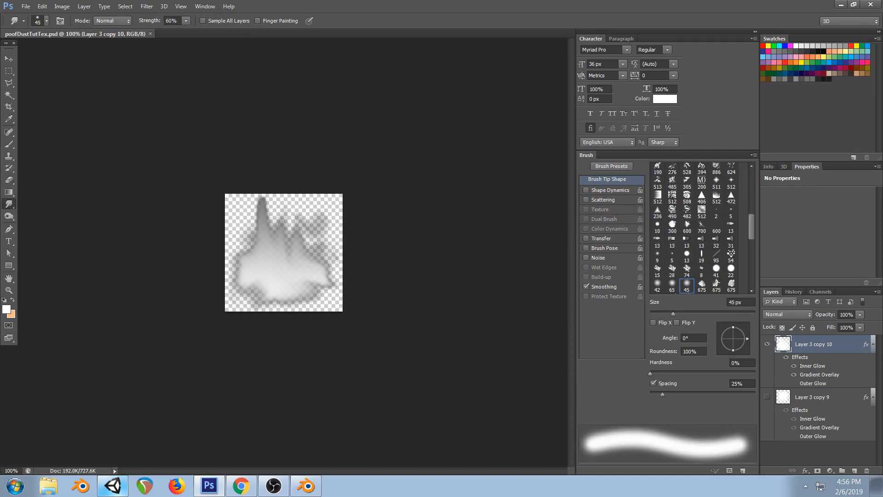
click(113, 486)
click(209, 486)
mouse_move(225, 288)
mouse_down()
mouse_move(247, 273)
mouse_move(244, 288)
mouse_move(252, 277)
mouse_move(248, 249)
mouse_move(248, 283)
mouse_move(260, 290)
mouse_move(332, 290)
mouse_move(302, 276)
mouse_move(248, 277)
mouse_move(243, 253)
mouse_move(264, 194)
mouse_move(250, 252)
mouse_move(247, 242)
mouse_up()
mouse_move(328, 215)
mouse_down()
mouse_move(322, 209)
mouse_move(316, 230)
mouse_move(314, 212)
mouse_up()
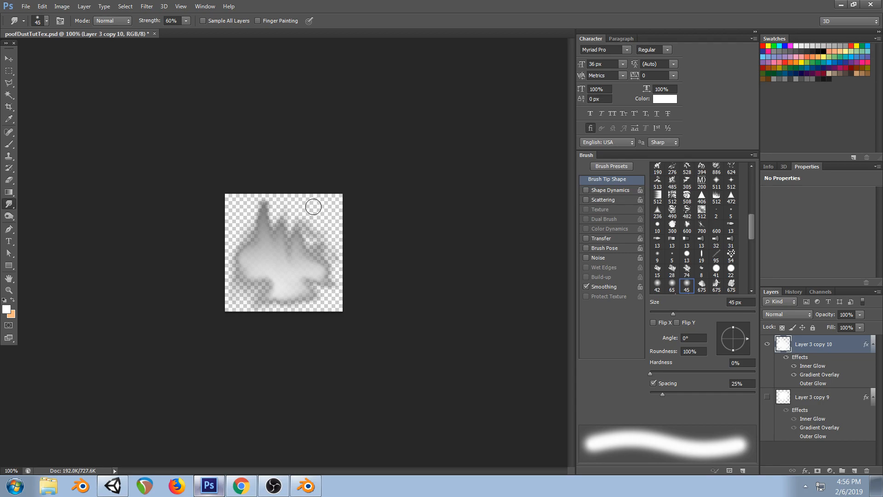
key(ctrl+s)
mouse_move(292, 299)
mouse_down()
mouse_move(264, 278)
mouse_move(271, 269)
mouse_up()
click(113, 486)
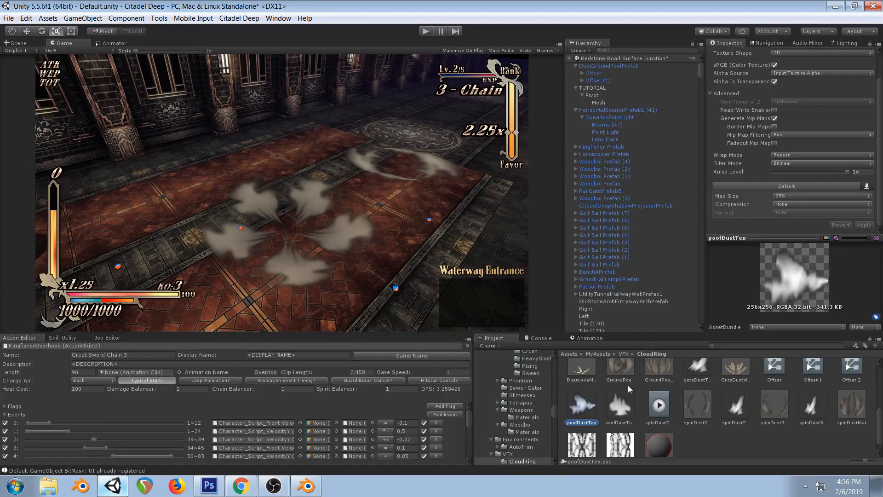
click(591, 338)
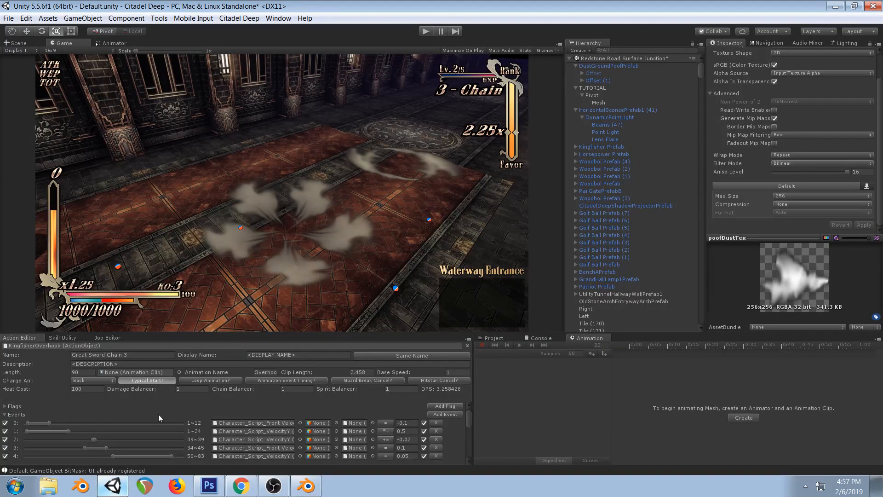
click(241, 486)
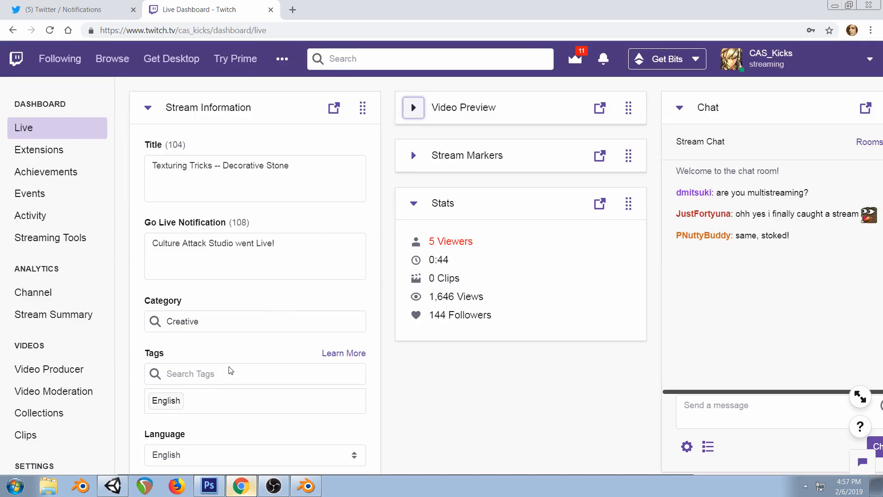
click(112, 485)
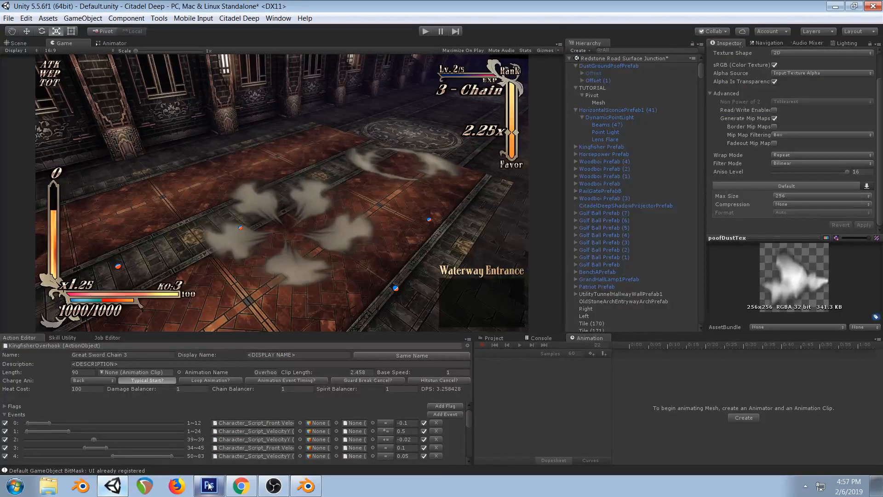
click(241, 486)
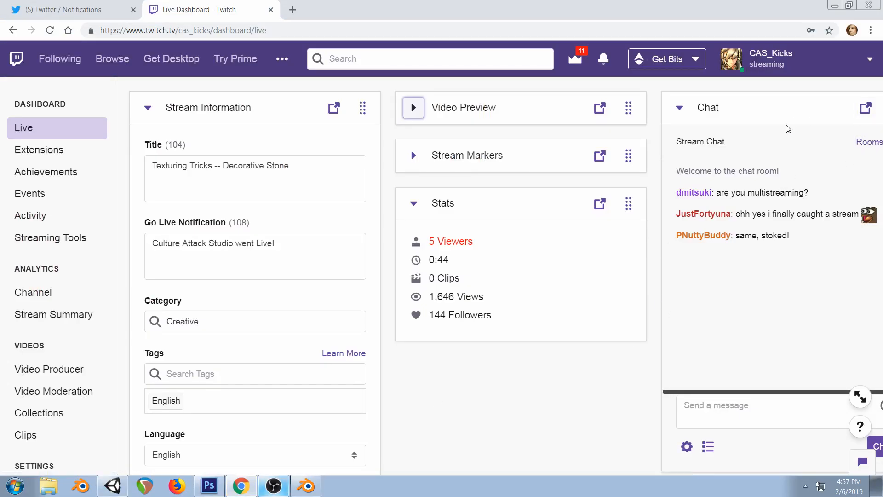
click(46, 34)
click(307, 487)
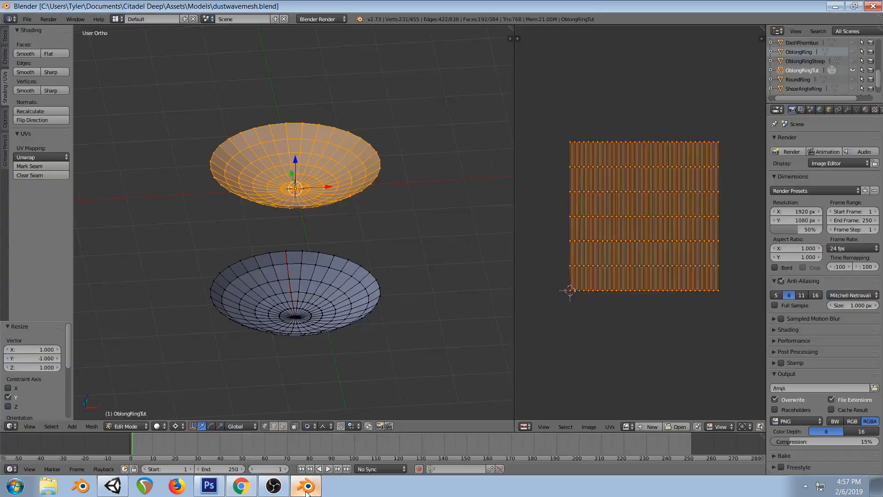
click(113, 486)
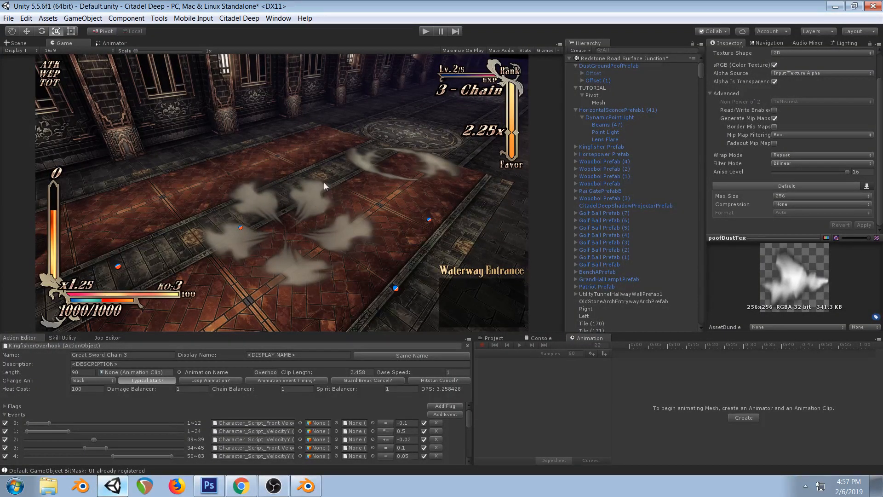
Try poofDustTex as GroundPoofTutMat's base texture on the ring mesh, and put the poofDustTutTex texture back
click(495, 338)
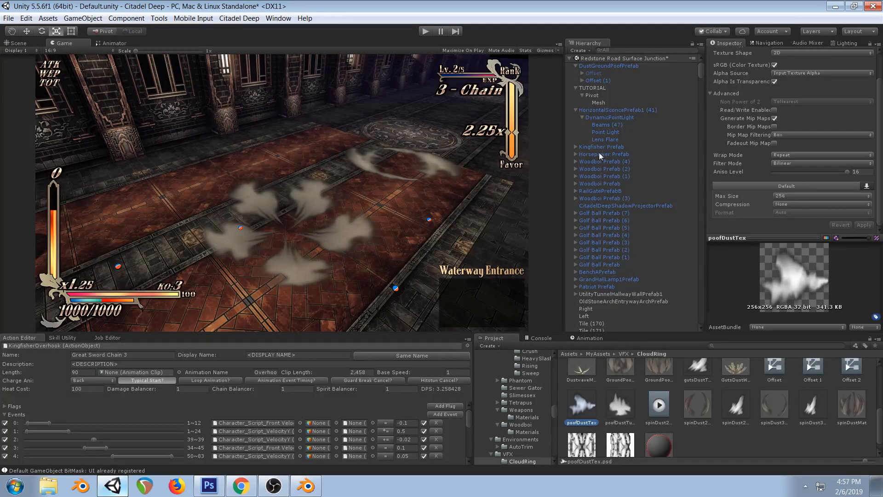
click(598, 102)
drag(582, 407, 851, 229)
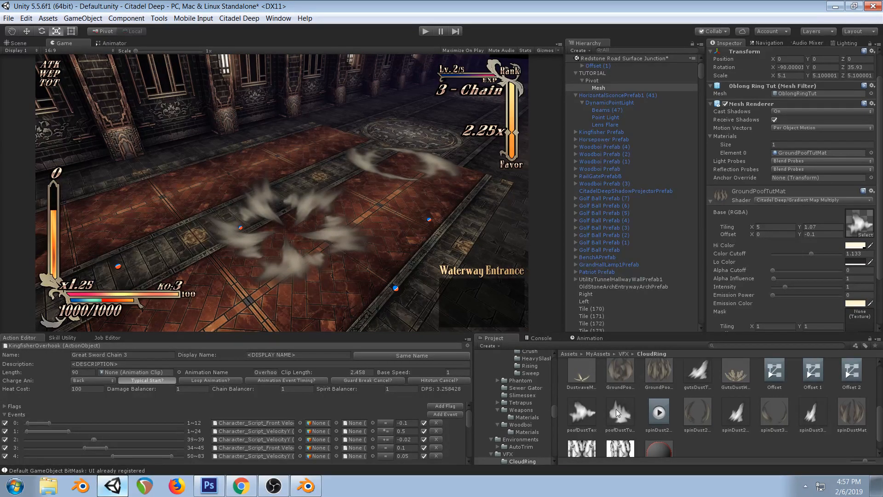
drag(642, 372, 860, 231)
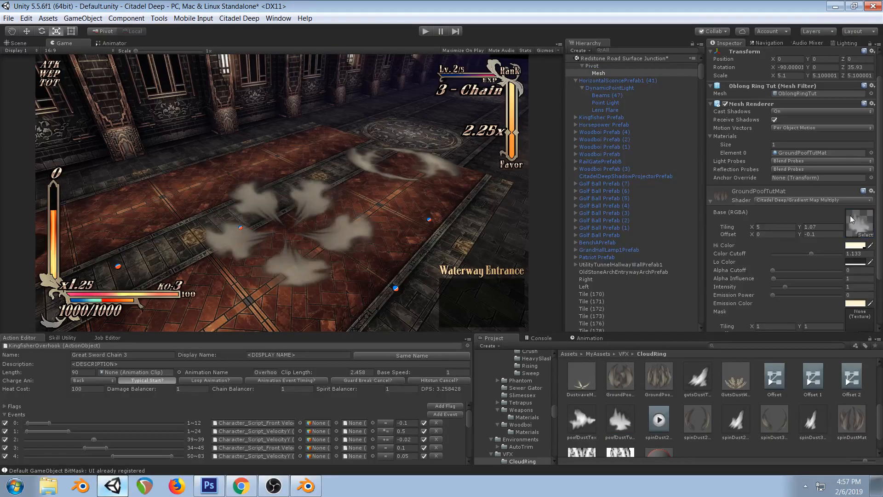
In Photoshop, enable Shape Dynamics on the 20 px Eraser, lower its opacity to 10% and erase a faint vertical streak in the puff's left side
click(209, 485)
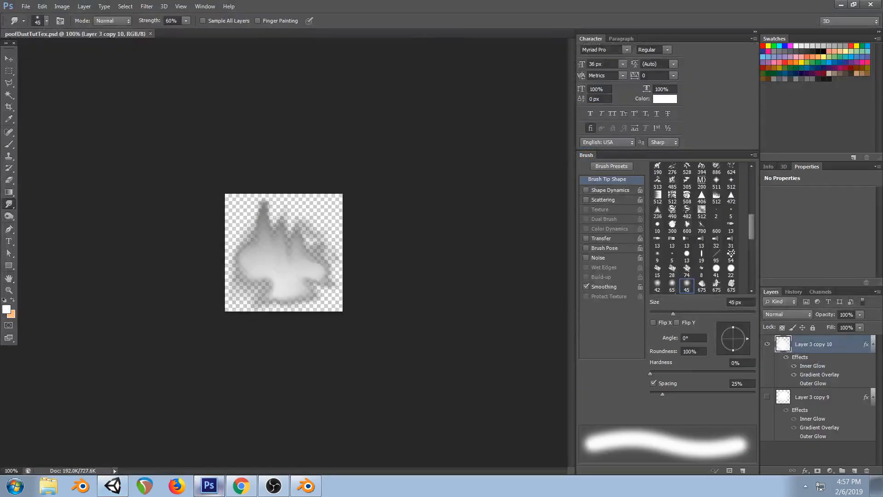
click(9, 180)
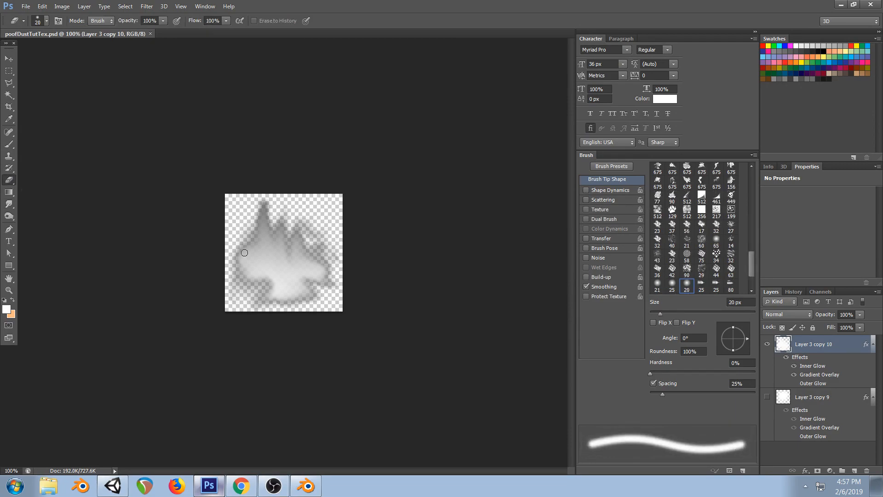
click(9, 204)
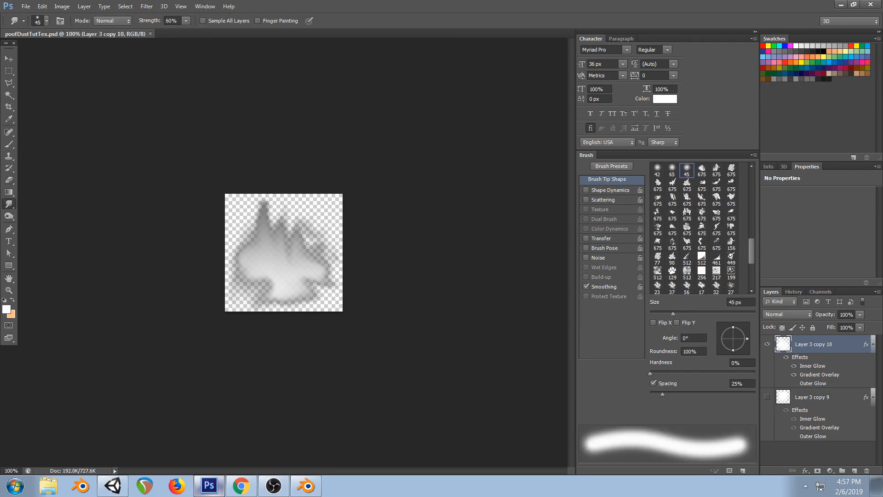
click(9, 180)
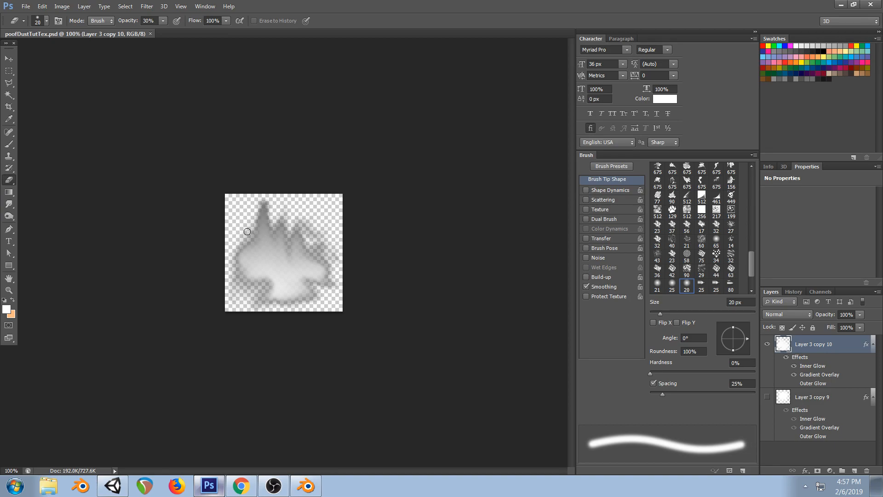
drag(251, 230, 256, 306)
key(ctrl+z)
click(586, 189)
drag(249, 249, 249, 296)
key(ctrl+z)
key(1)
drag(252, 250, 251, 279)
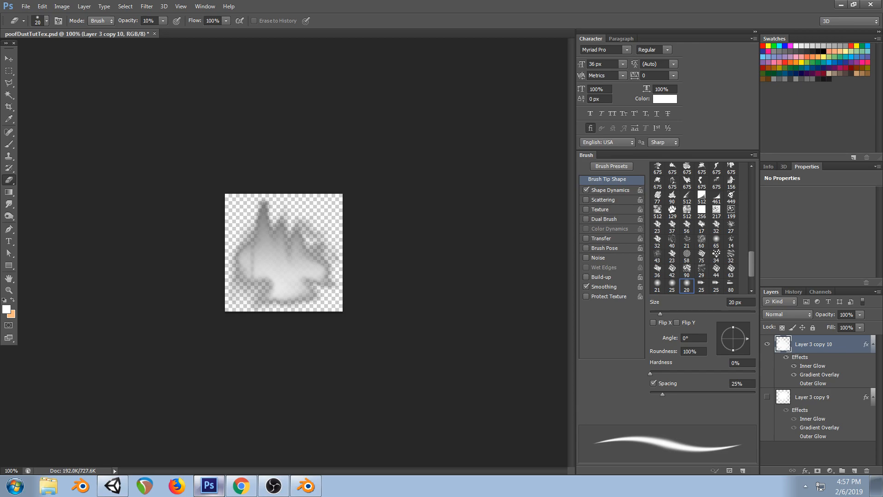
Try erasing more vertical streaks across the puff at 10% opacity, preview them on the ring in Unity, and undo those strokes in Photoshop
mouse_move(271, 219)
mouse_down()
mouse_move(273, 294)
mouse_move(288, 256)
mouse_move(314, 280)
mouse_move(305, 295)
mouse_up()
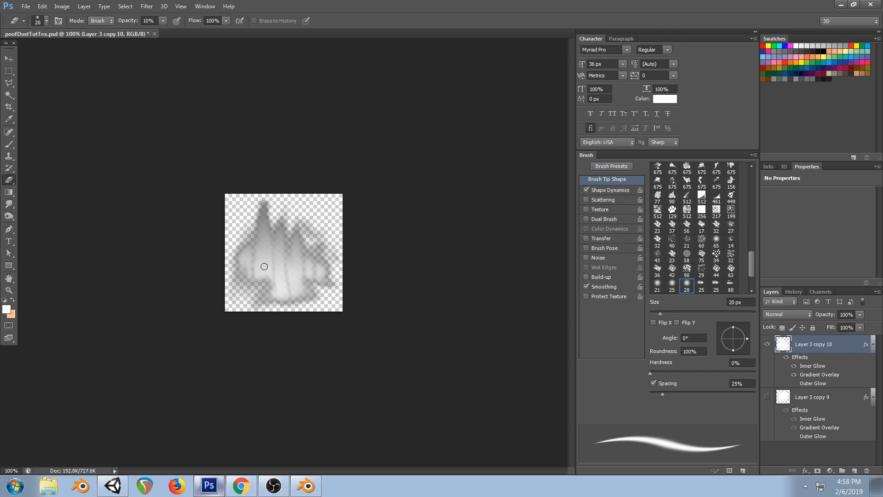
key(alt+Tab)
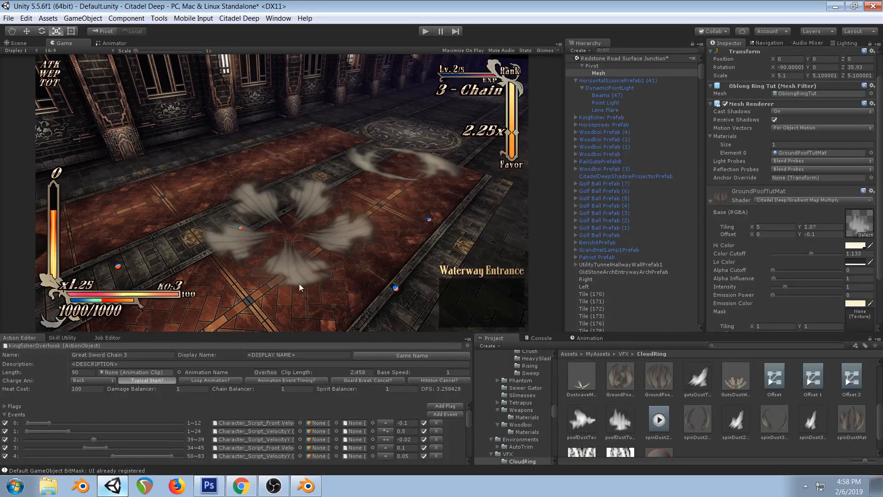
key(alt+Tab)
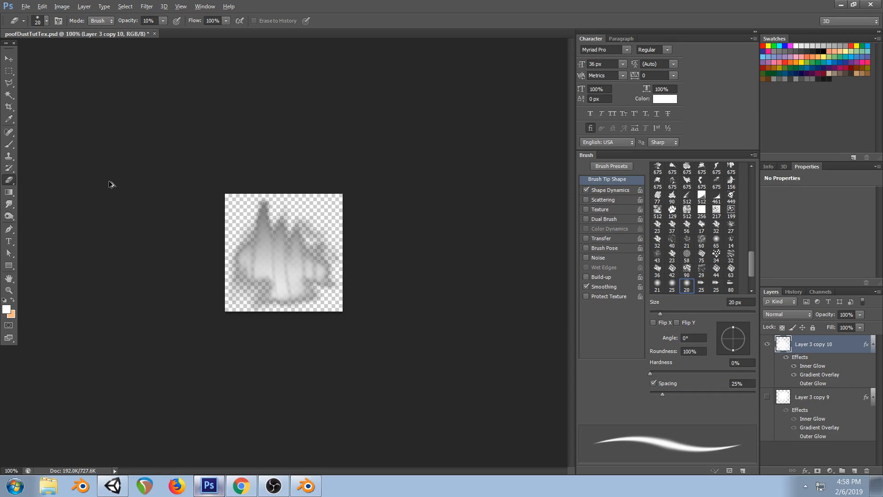
key(ctrl+alt+z)
key(ctrl+alt+z)
key(ctrl+alt+z)
key(ctrl+alt+z)
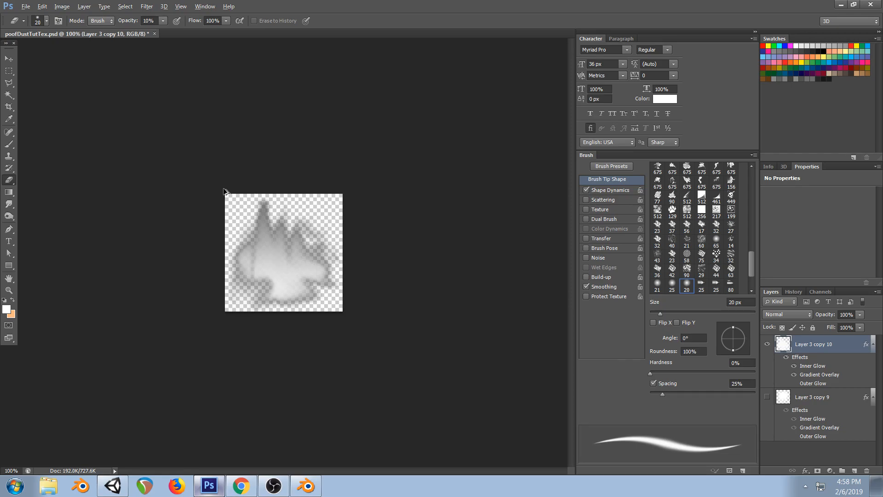
Undo the faint eraser streaks left in the puff
key(ctrl+alt+z)
key(ctrl+alt+z)
key(ctrl+alt+z)
key(ctrl+shift+z)
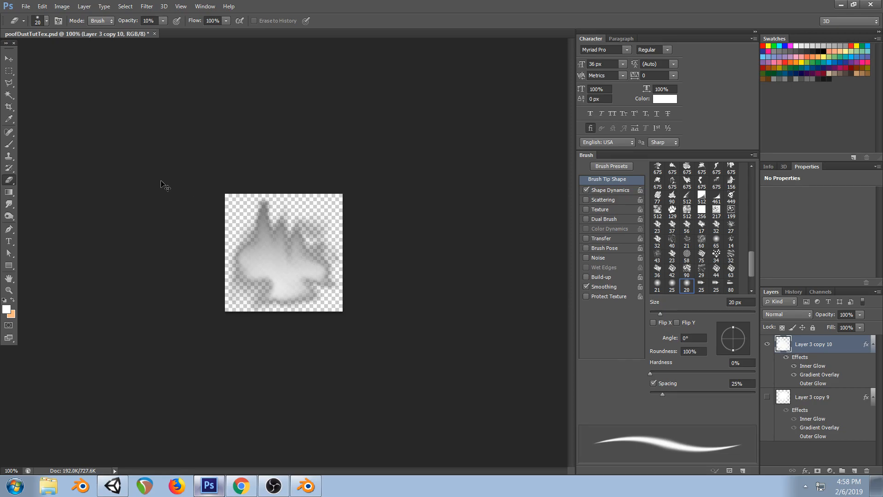
Smudge narrow vertical wisps into the puff's left side and lower-left notch with a 15 px brush at 60% strength
click(9, 204)
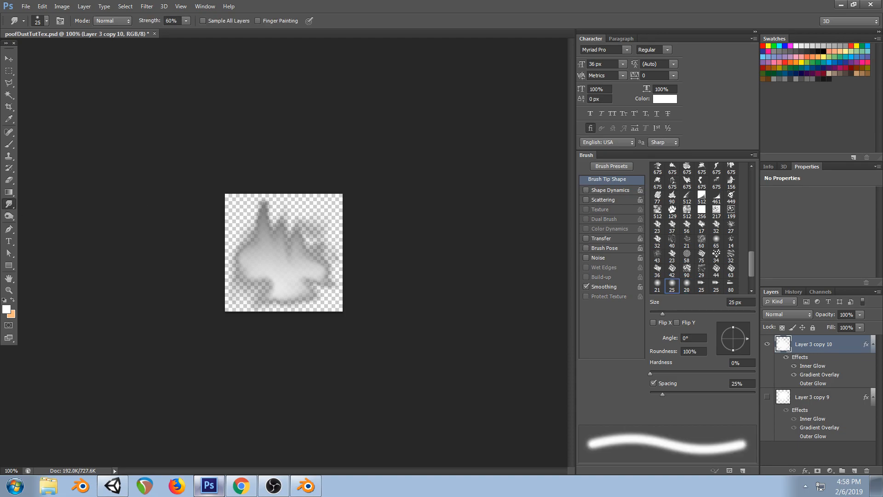
key(bracketleft)
key(bracketleft)
drag(253, 225, 246, 346)
drag(249, 225, 248, 235)
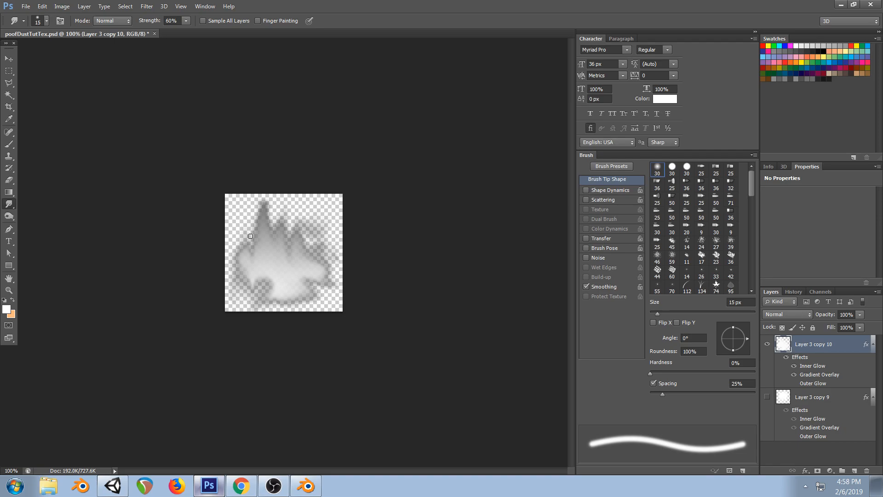
drag(261, 290, 261, 235)
Rework the puff's lower-left notch and the valleys between its peaks with the Smudge tool, setting a 30 px brush at 60% strength
key(bracketright)
key(bracketright)
key(bracketright)
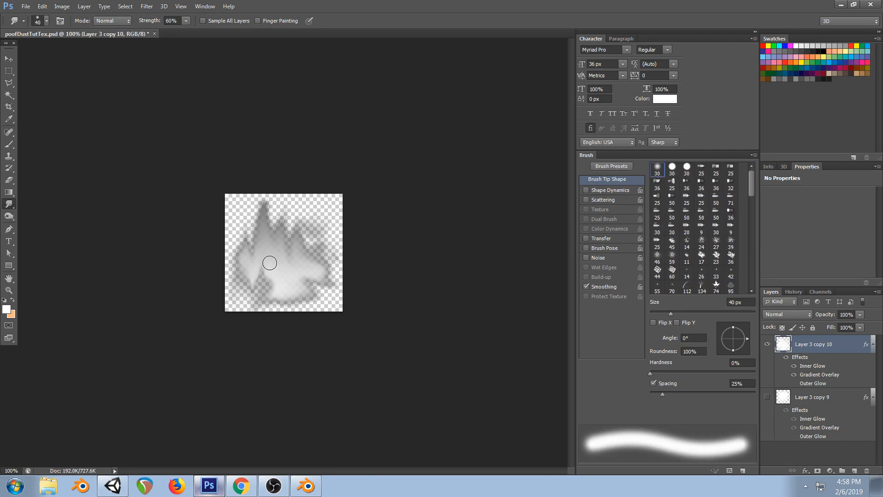
key(ctrl+z)
drag(260, 288, 261, 235)
key(ctrl+z)
key(3)
key(6)
key(bracketleft)
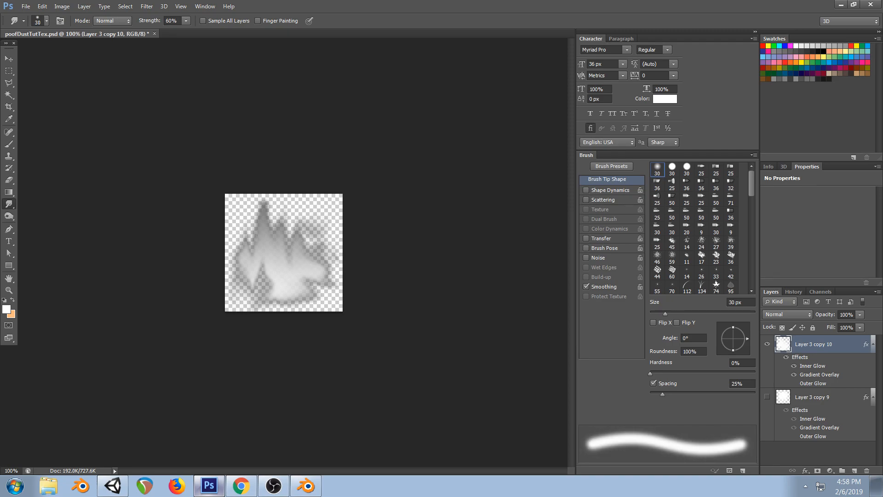
Smudge the puff's upper-right wisps and lower-left edge with the 30 px brush at 50% strength, and save the texture
drag(319, 228, 324, 228)
key(1)
key(0)
key(1)
key(5)
key(2)
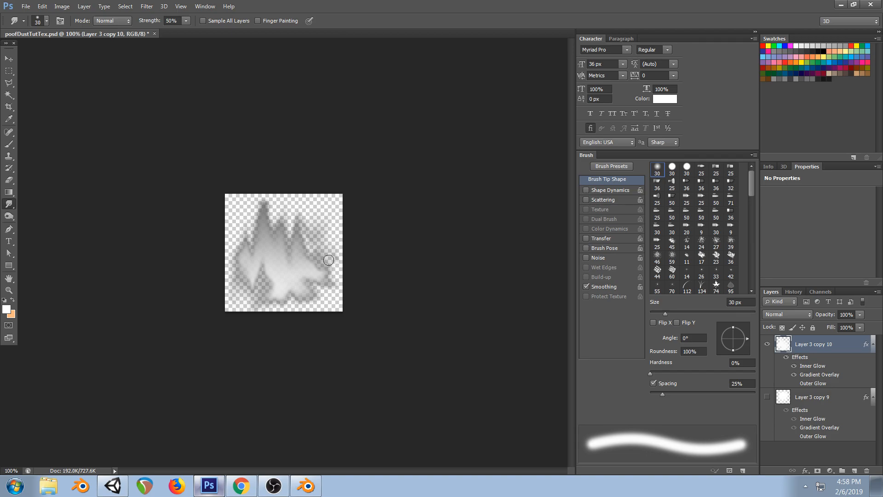
mouse_move(234, 301)
mouse_down()
mouse_move(231, 274)
mouse_move(261, 305)
mouse_up()
mouse_move(297, 231)
mouse_down()
mouse_move(320, 245)
mouse_move(314, 228)
mouse_up()
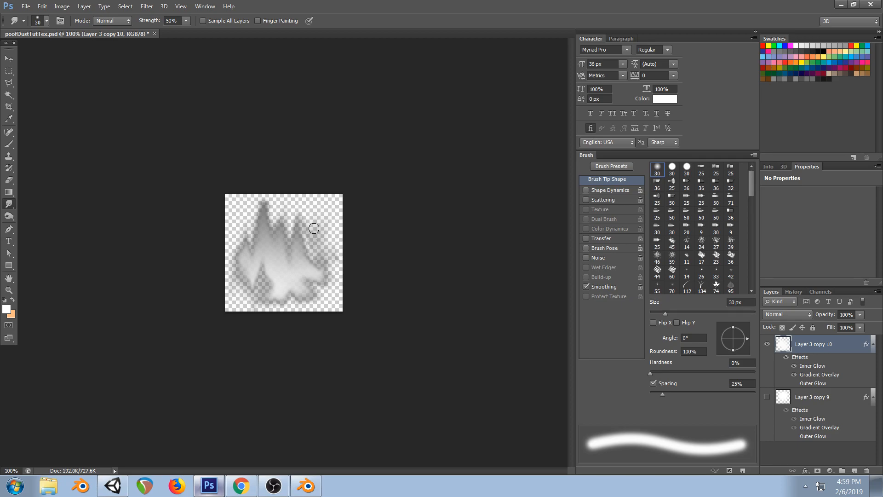
key(ctrl+s)
Smudge the puff's lower-left area inward and touch up its middle peak with the 30 px brush, and switch to Unity
mouse_move(241, 274)
mouse_down()
mouse_move(272, 270)
mouse_move(265, 264)
mouse_up()
drag(279, 221, 280, 218)
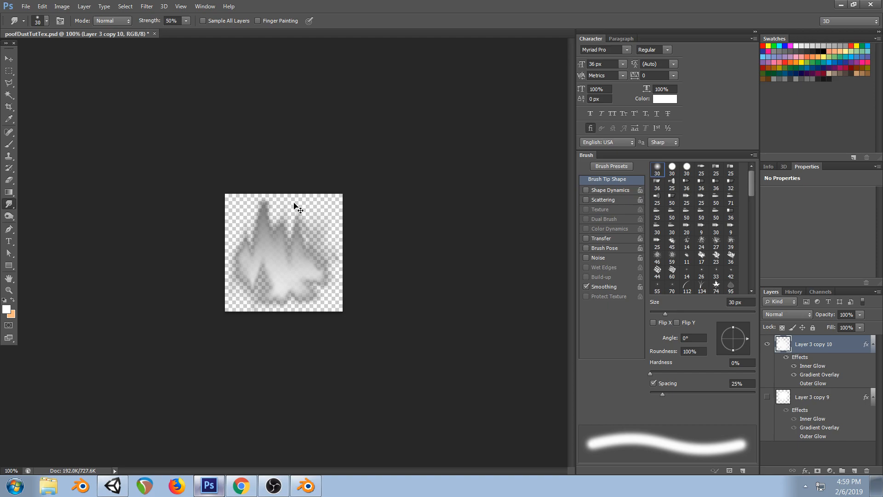
key(alt+Tab)
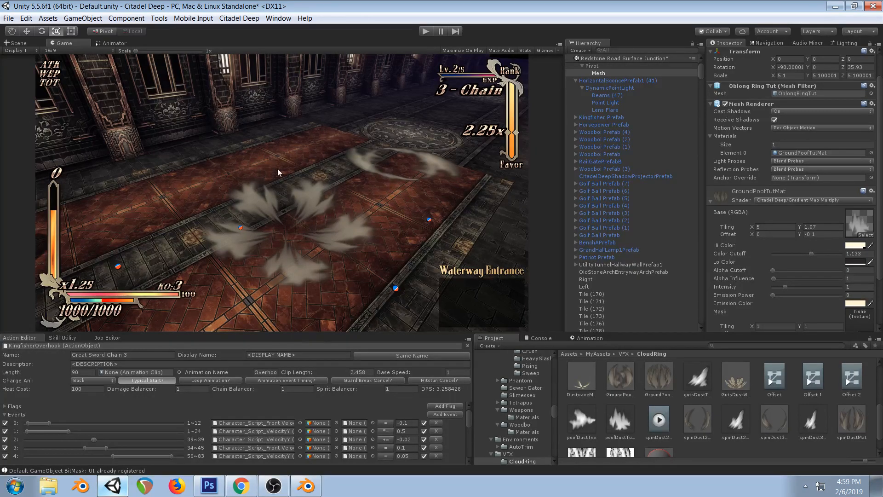
Check the stream chat on the Twitch dashboard in Chrome, dismiss the raid-or-host notice, and return to Unity
click(241, 486)
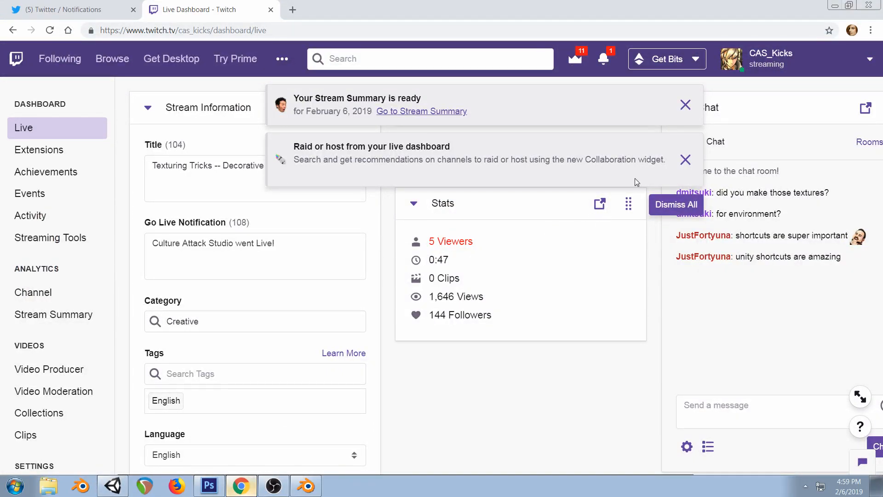
click(685, 160)
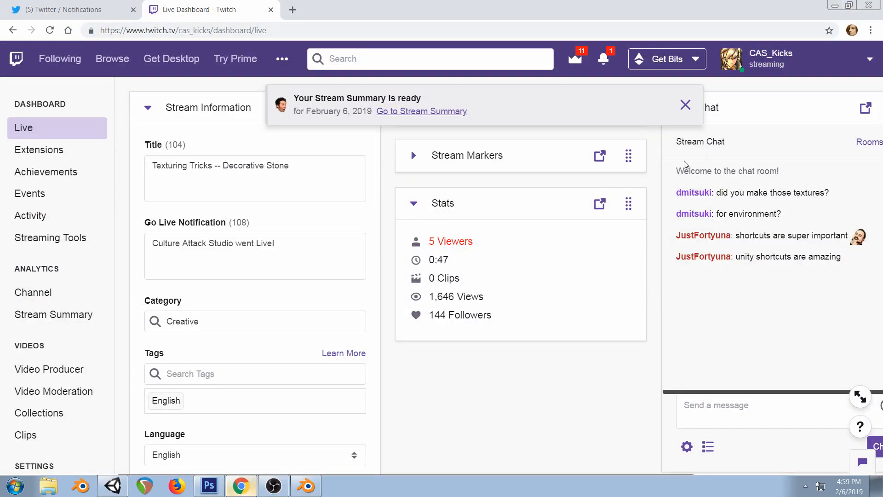
click(113, 485)
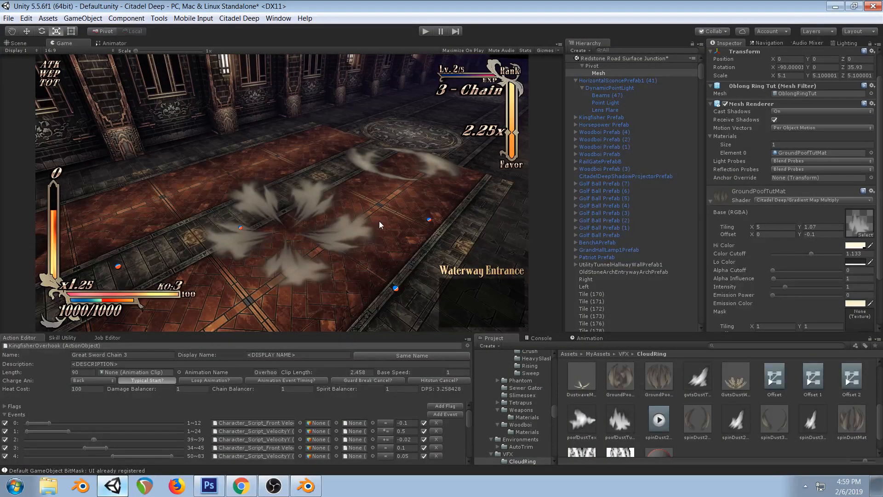
click(241, 486)
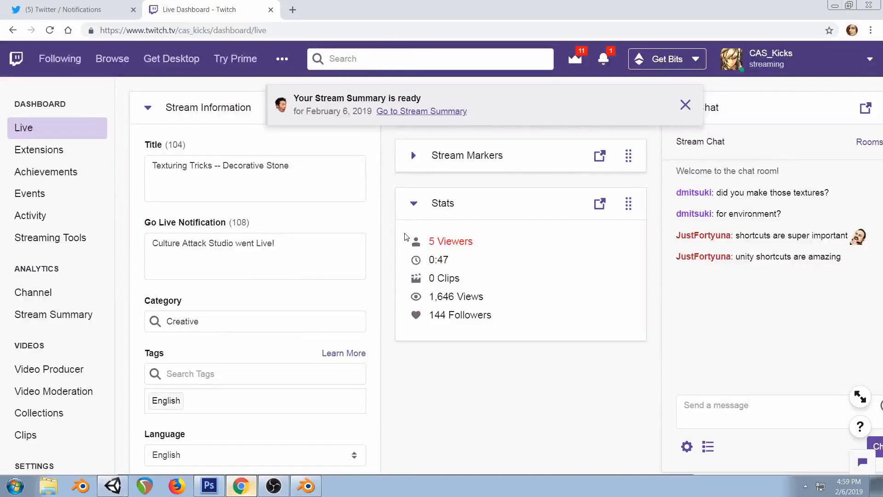
click(114, 486)
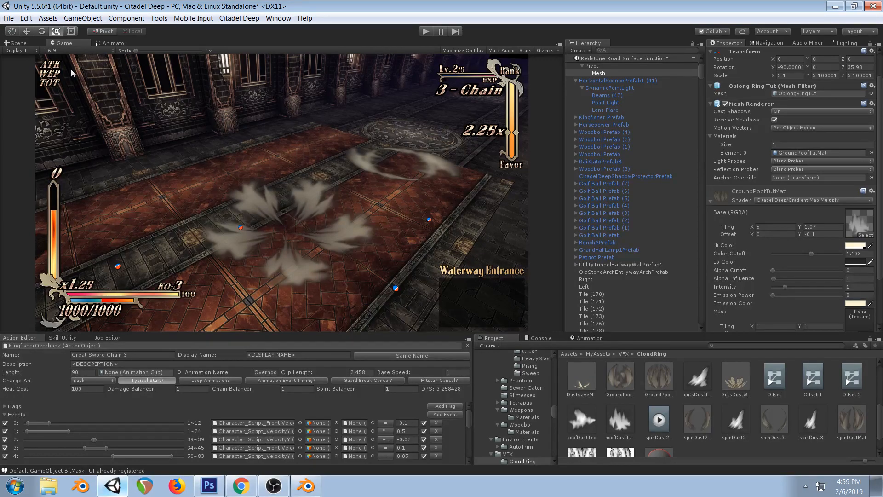
Examine the ornate floor tiles and dark stone walkway in the Scene view
click(23, 43)
right_drag(390, 227, 326, 231)
key(s)
scroll(287, 210, up, 5)
click(250, 143)
middle_drag(197, 210, 428, 225)
right_drag(428, 225, 247, 125)
right_drag(65, 134, 163, 178)
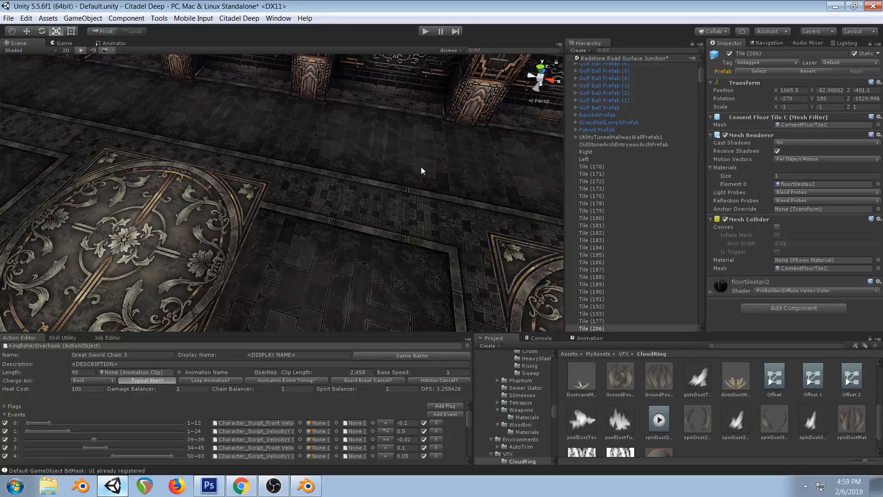
right_drag(421, 166, 302, 153)
middle_drag(272, 154, 471, 165)
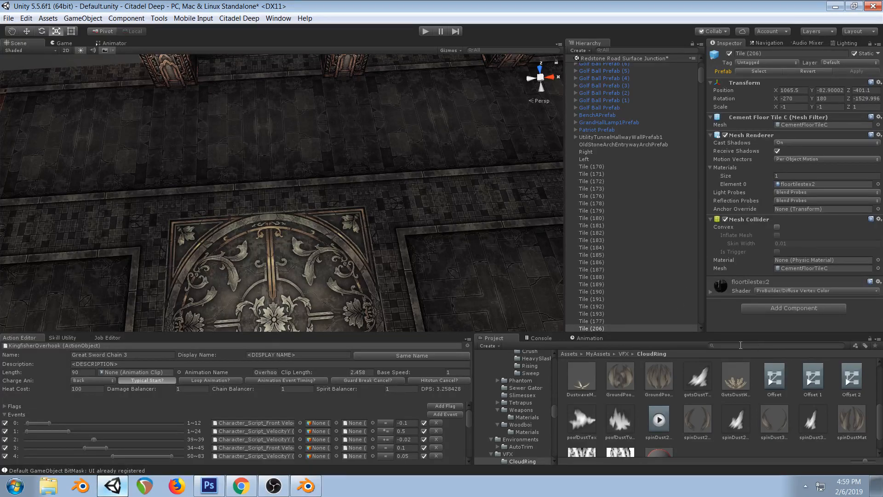
Select a quarter of the ornate circular floor design and open its CementFloorTileC mesh source file in Blender
click(333, 257)
scroll(730, 424, up, 3)
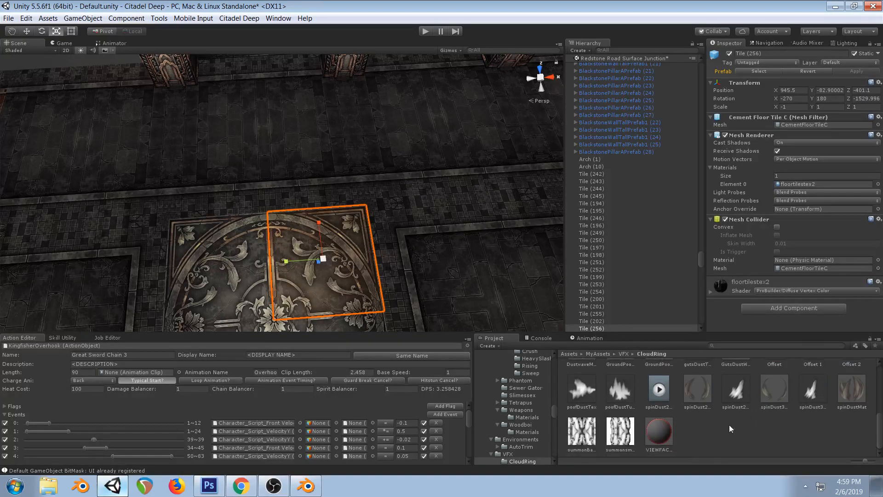
scroll(313, 197, down, 4)
right_drag(354, 178, 309, 203)
middle_drag(310, 203, 363, 258)
right_drag(386, 191, 326, 209)
middle_drag(325, 208, 310, 198)
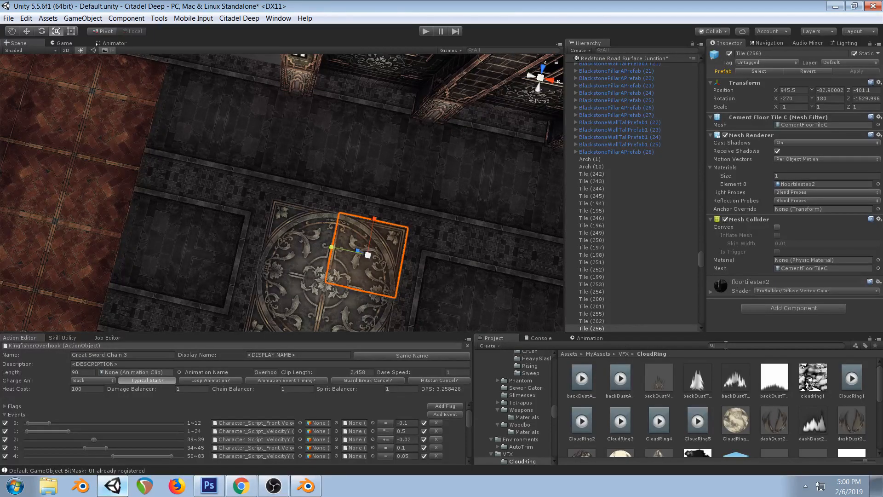
click(810, 123)
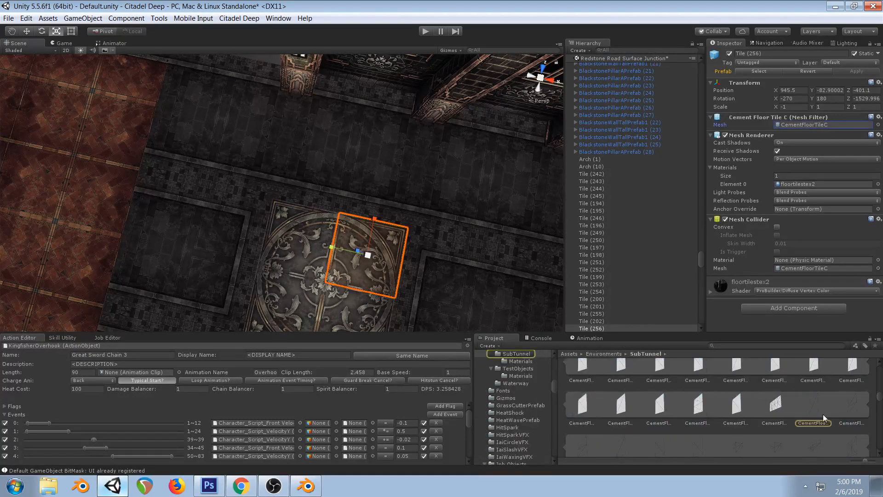
double_click(807, 125)
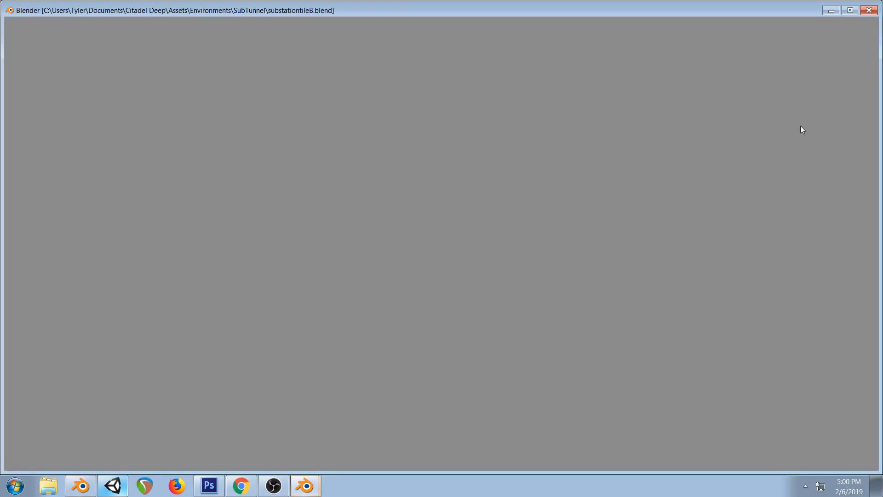
Widen the 3D view, leave Vertex Paint mode, and duplicate the checkered corner tile 44 units in X and 14 in Y
scroll(332, 184, down, 5)
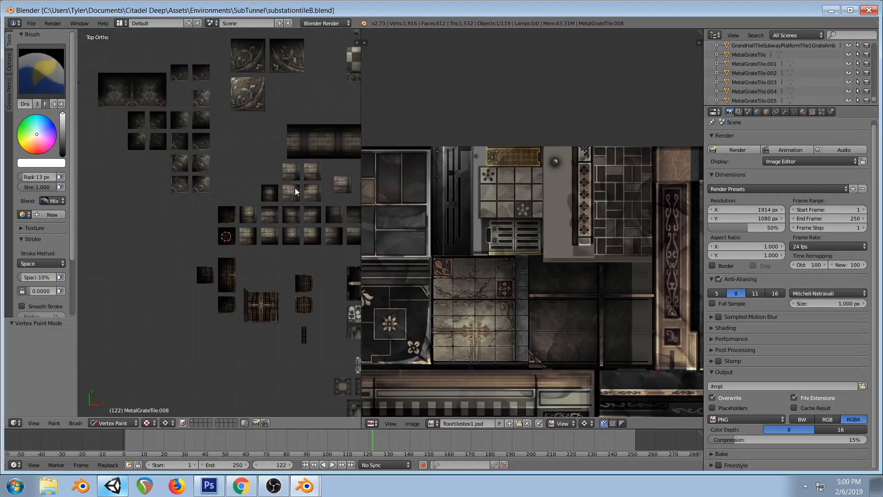
scroll(242, 209, down, 6)
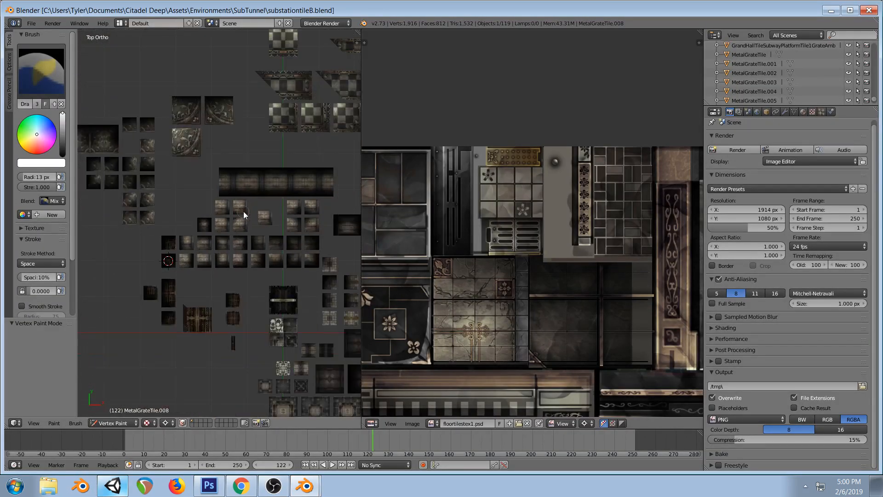
scroll(240, 214, up, 8)
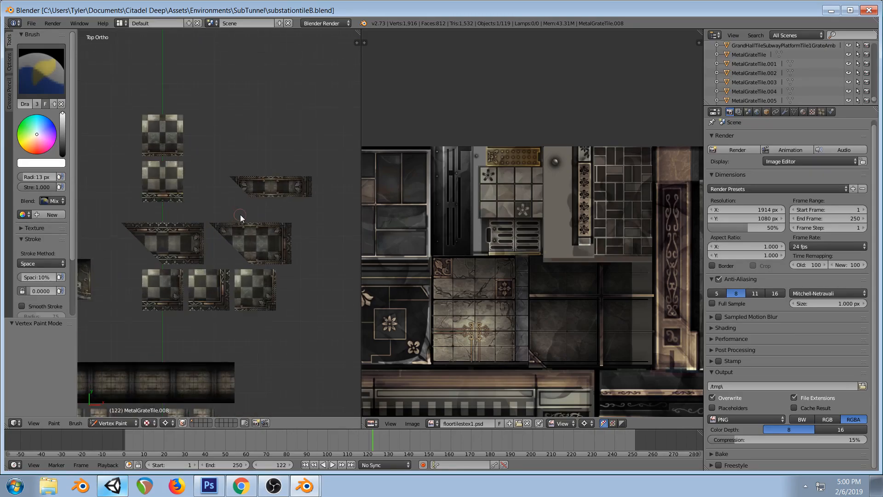
drag(362, 199, 475, 202)
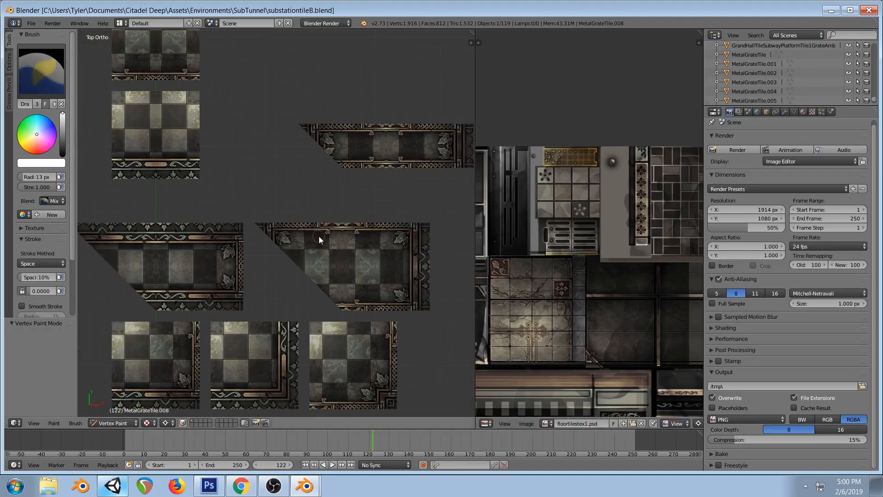
scroll(324, 202, down, 2)
key(Tab)
key(Tab)
key(v)
right_click(221, 220)
scroll(243, 229, down, 2)
key(shift+d)
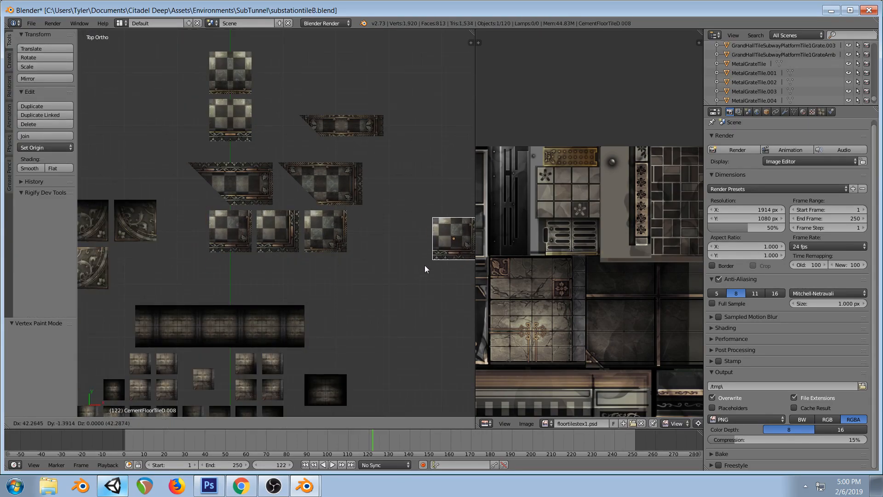
click(432, 189)
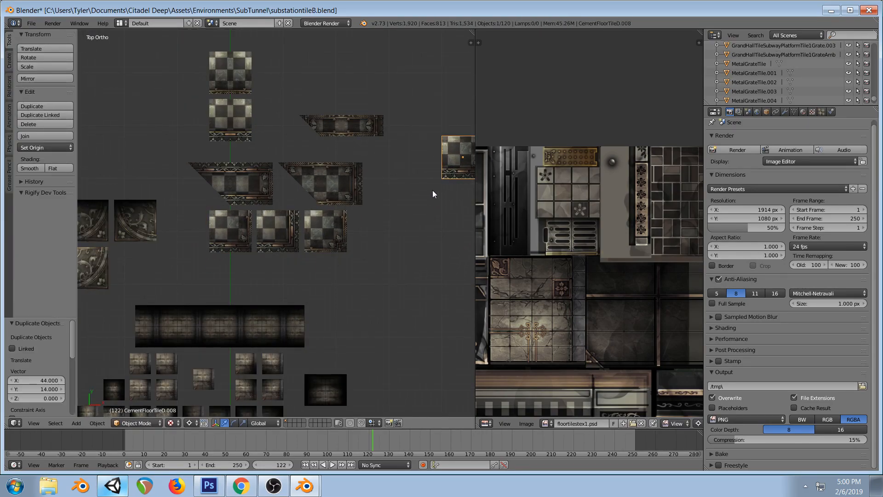
shift+middle_drag(432, 189, 286, 264)
scroll(317, 269, up, 2)
key(shift+d)
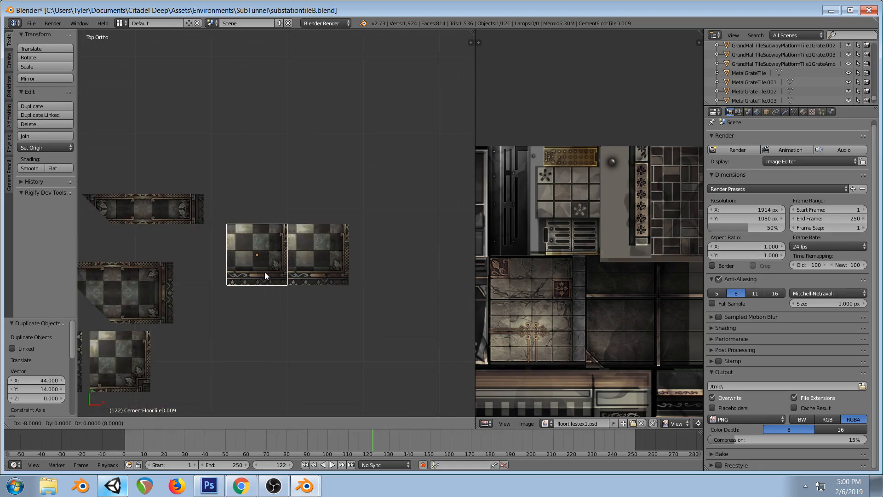
right_click(265, 272)
key(ctrl+z)
key(ctrl+z)
key(ctrl+shift+z)
In Edit Mode, snap the 3D cursor to the duplicated tile's centre and move the face so its upper-left corner meets the cursor
key(Tab)
key(shift+s)
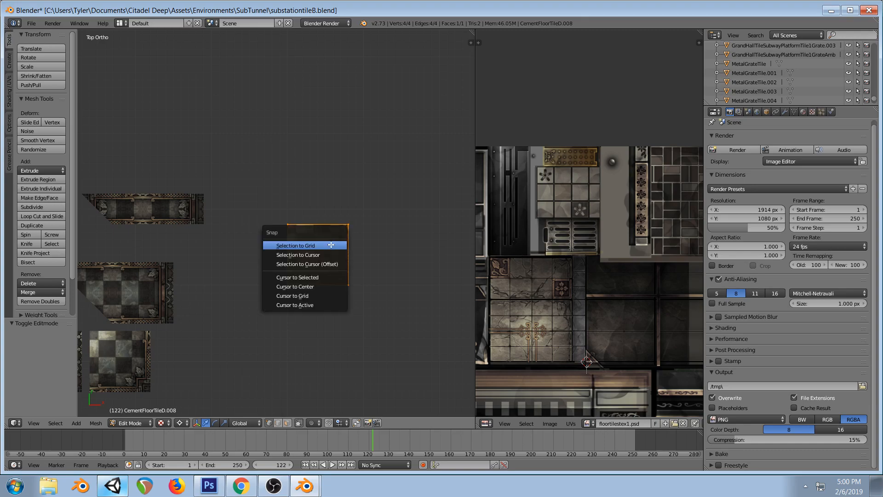
click(322, 284)
key(g)
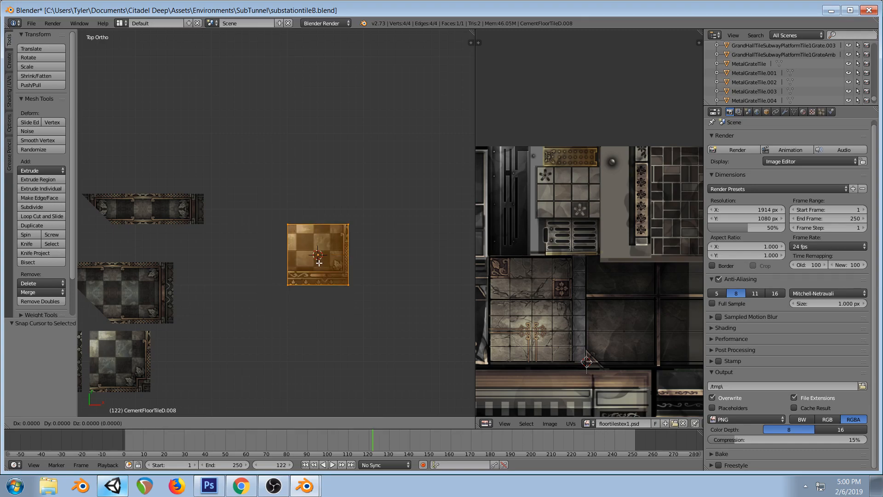
click(348, 294)
Duplicate the tile face in place, mirror it across the cursor with an X scale of -1, and flip its normals
key(shift+d)
right_click(348, 298)
text(sx-1)
key(Return)
key(space)
text(flip)
key(Return)
Duplicate both tile faces in place, mirror them with a Y scale of -1, and flip their normals to complete the bordered square
key(a)
key(a)
key(shift+d)
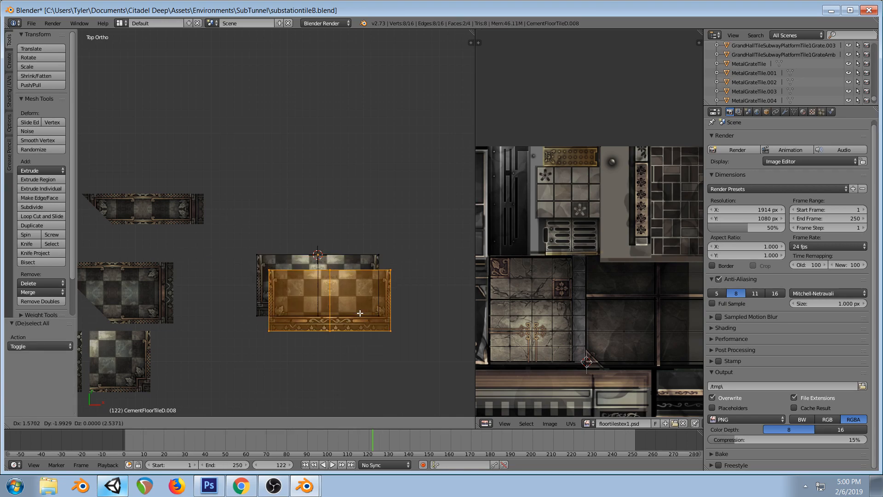
right_click(357, 307)
text(sy-1)
key(Return)
key(space)
text(flip)
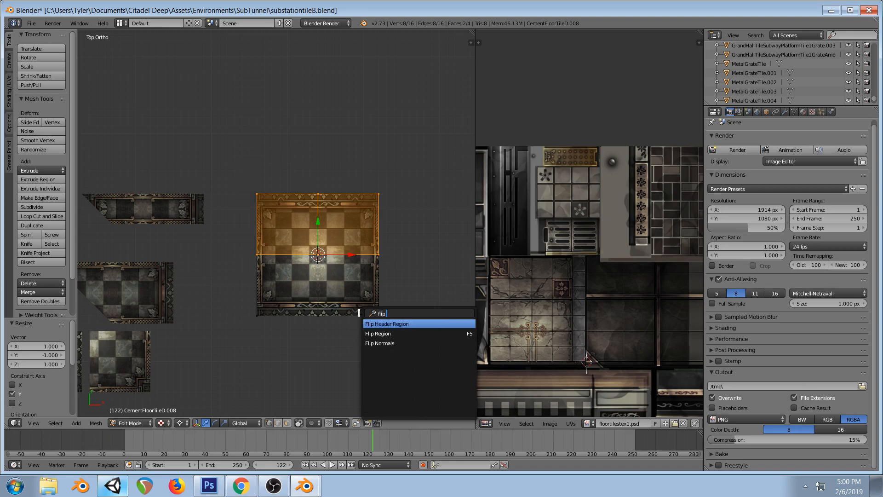
key(Return)
Duplicate the whole bordered checkered square and place the copy flush against its right side
key(a)
key(a)
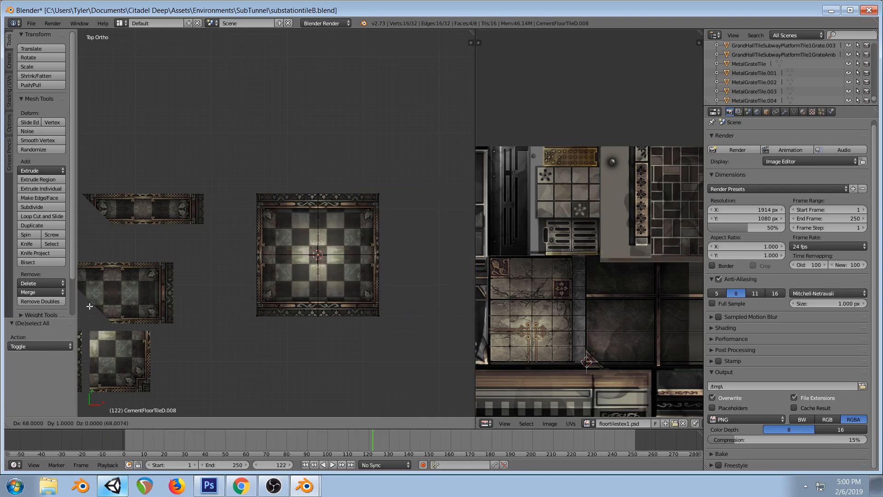
right_click(465, 311)
scroll(348, 276, down, 2)
shift+middle_drag(337, 275, 306, 278)
key(g)
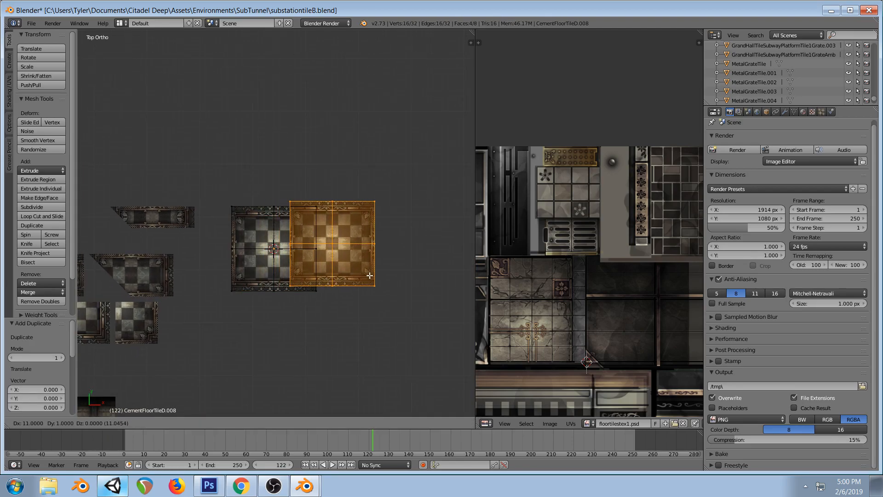
click(357, 255)
Duplicate the pair of squares directly above to form a two-by-two block, and select all of its faces
key(a)
key(a)
key(shift+d)
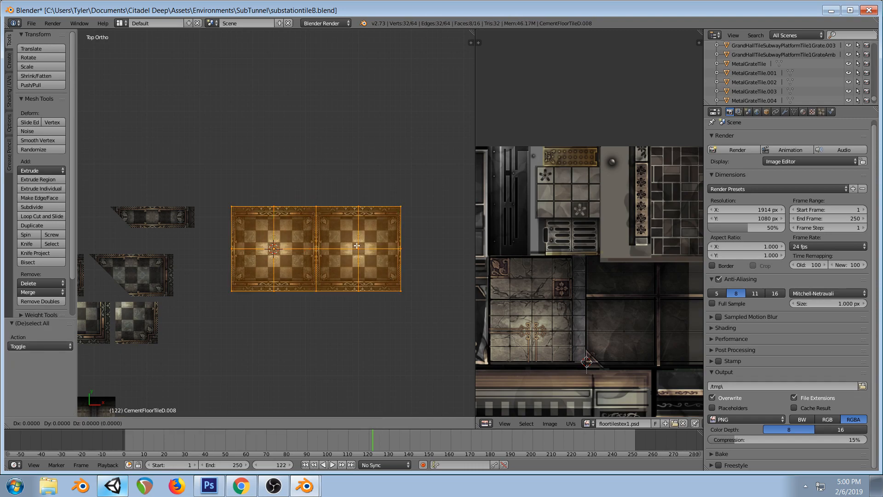
click(328, 206)
key(a)
key(a)
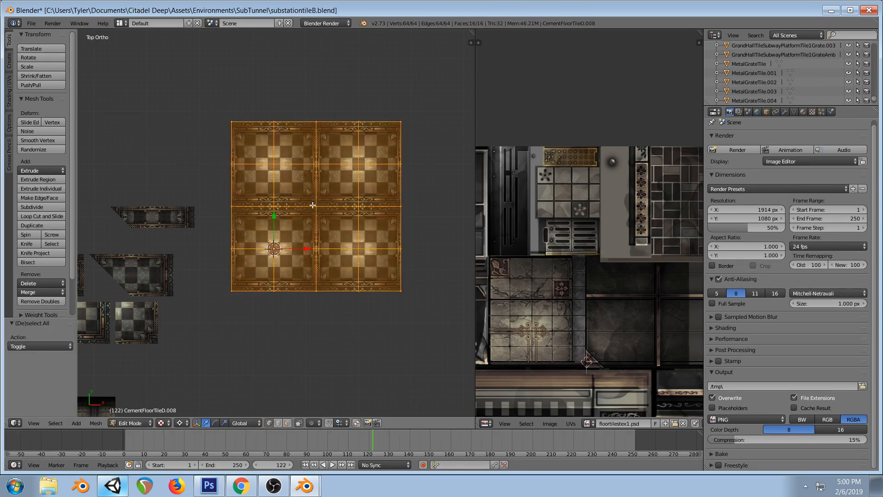
Duplicate the two-by-two floor block, place the copy flush along its edge, and leave mesh editing to view the extended floor
key(shift+d)
click(262, 293)
key(a)
middle_drag(263, 293, 300, 200)
key(Tab)
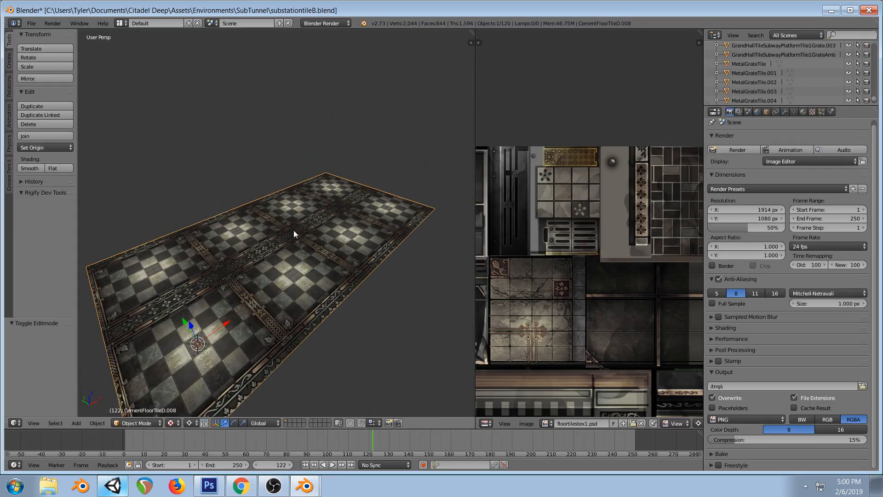
Delete the demonstration floor object and quit Blender without saving the changes
key(x)
click(279, 232)
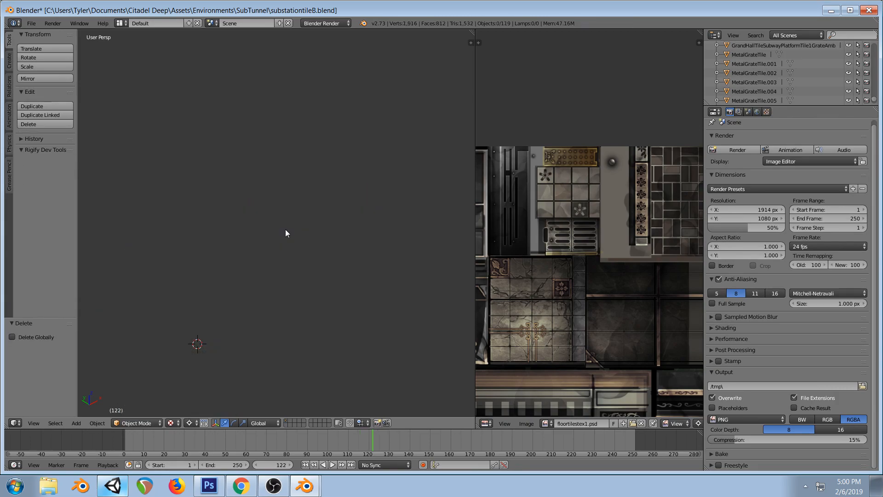
click(869, 10)
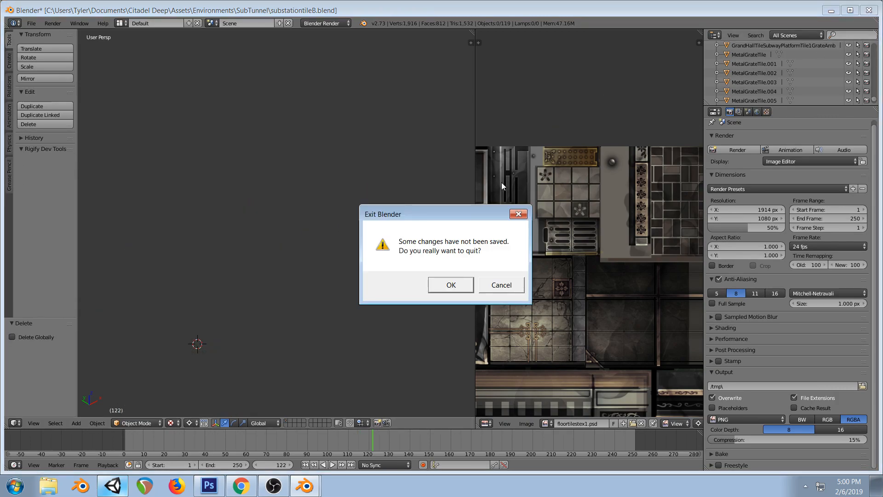
click(465, 285)
Examine the modular floor tiles, walls and arches of the hallway in Unity from several angles
right_drag(388, 200, 322, 166)
middle_drag(319, 198, 152, 141)
right_drag(315, 221, 253, 177)
middle_drag(253, 178, 171, 161)
right_drag(258, 244, 372, 223)
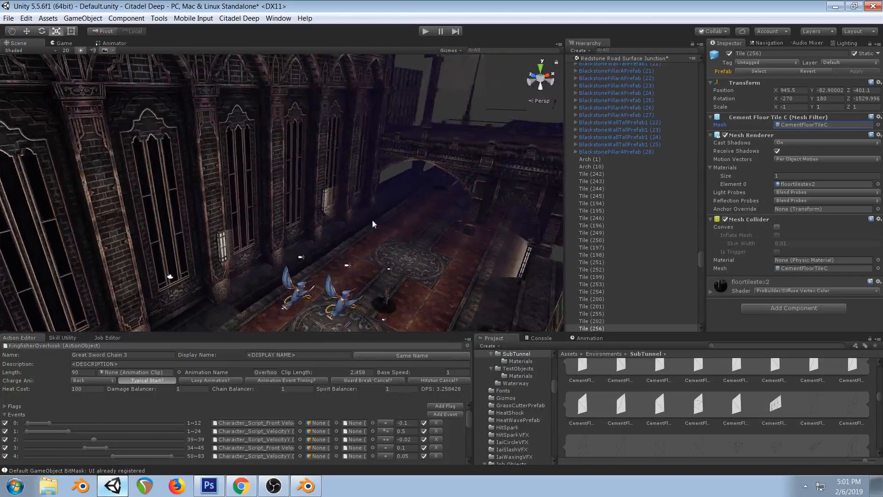
middle_drag(372, 223, 395, 200)
right_drag(395, 200, 401, 199)
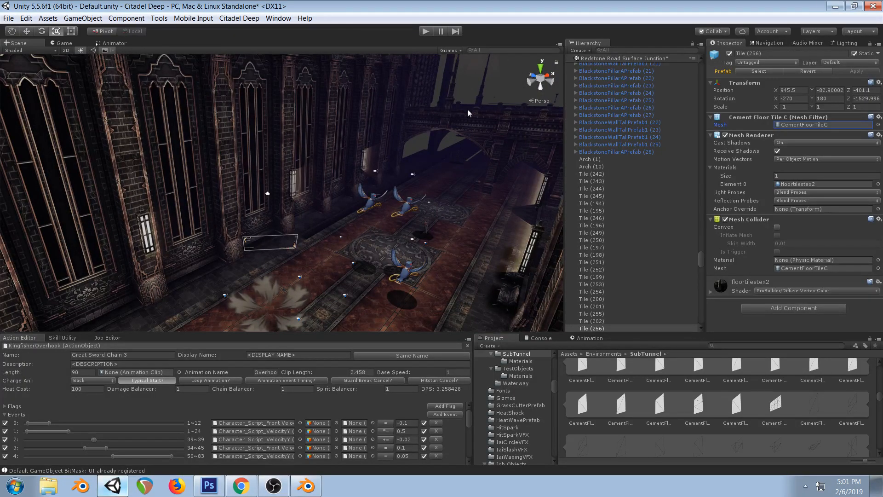
right_drag(468, 109, 380, 191)
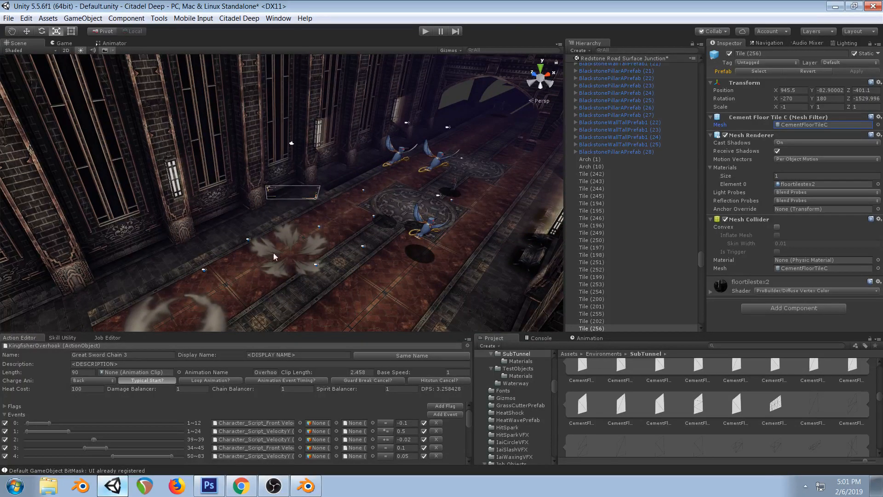
right_drag(302, 270, 393, 184)
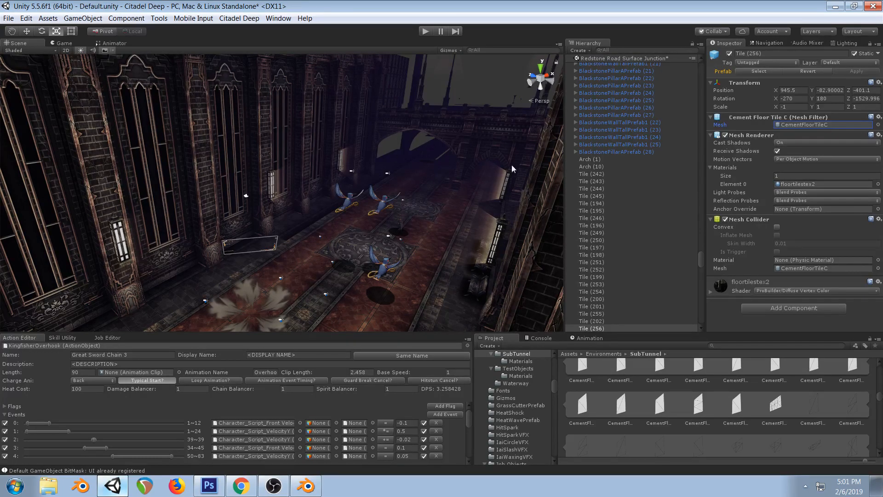
right_drag(463, 143, 373, 211)
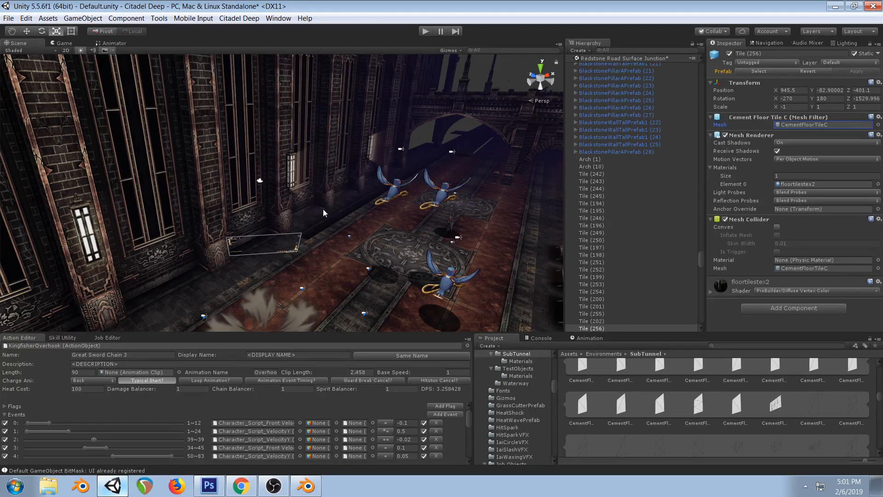
Examine the dust-puff effect on the hallway floor up close, and check its source texture in Photoshop
right_drag(323, 209, 345, 177)
middle_drag(345, 178, 349, 166)
right_drag(349, 167, 329, 184)
scroll(329, 184, up, 3)
middle_drag(330, 184, 265, 183)
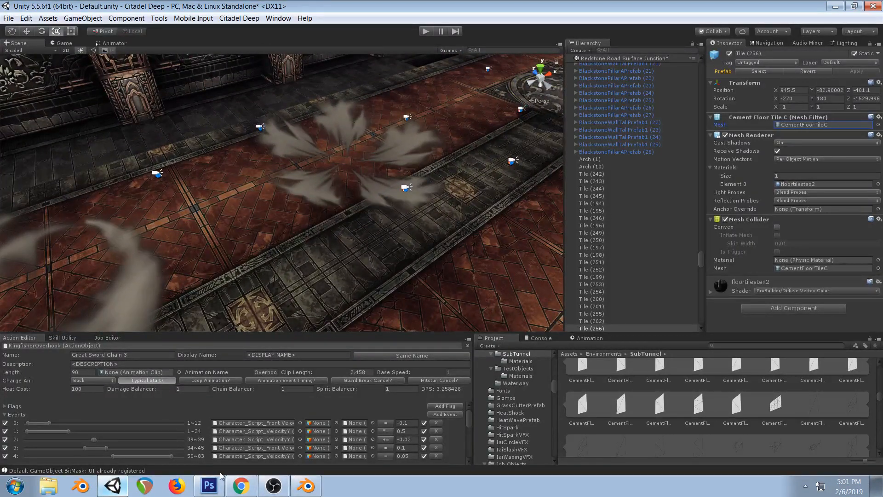
right_drag(304, 207, 386, 149)
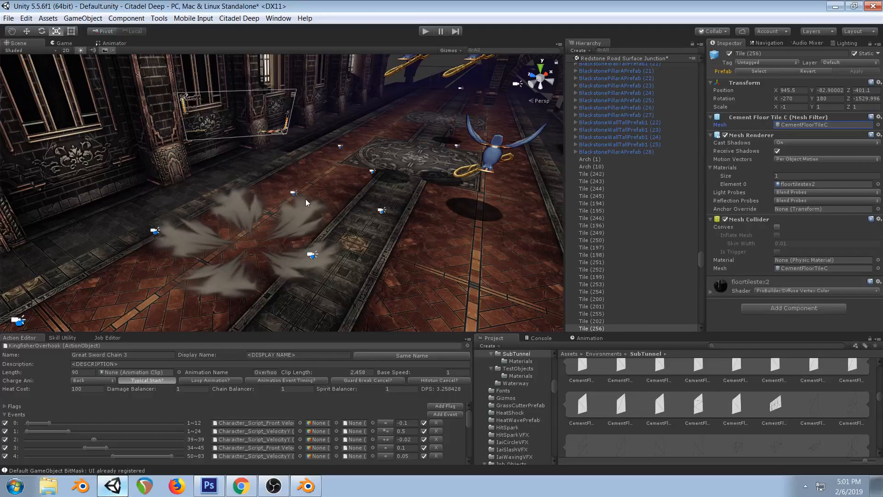
click(209, 485)
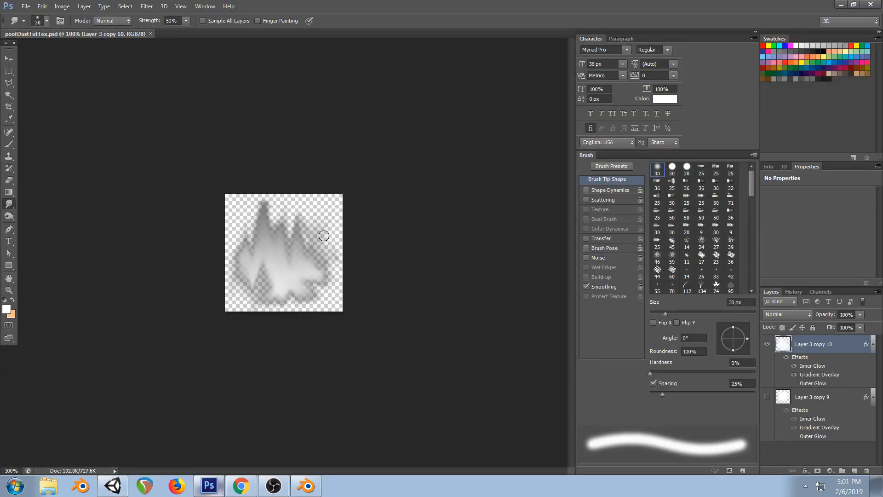
click(209, 486)
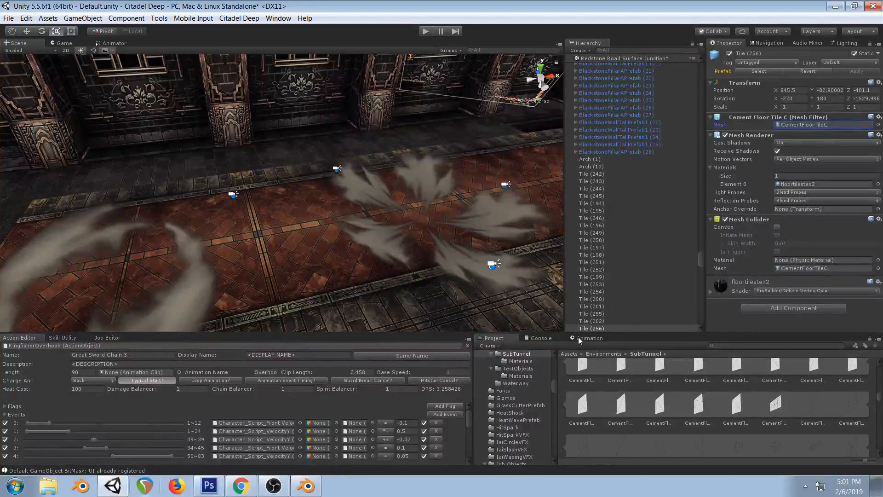
Show the Animation window and select the Mesh object under the Pivot of TUTORIAL
click(591, 339)
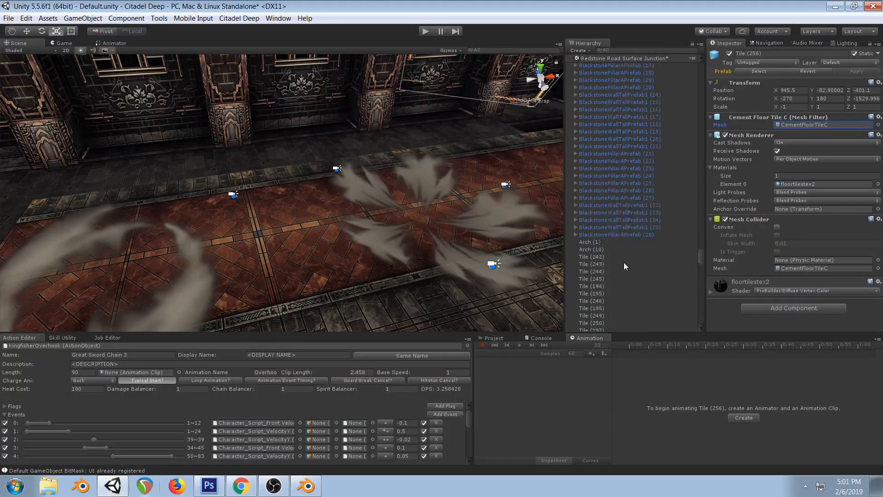
drag(701, 260, 705, 60)
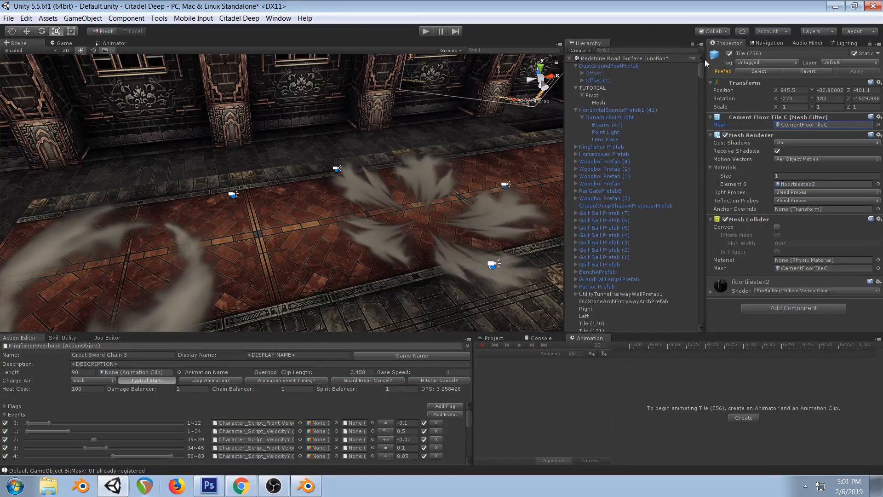
click(599, 103)
Check the stream chat on the Twitch dashboard in Chrome, and return to Unity
click(241, 485)
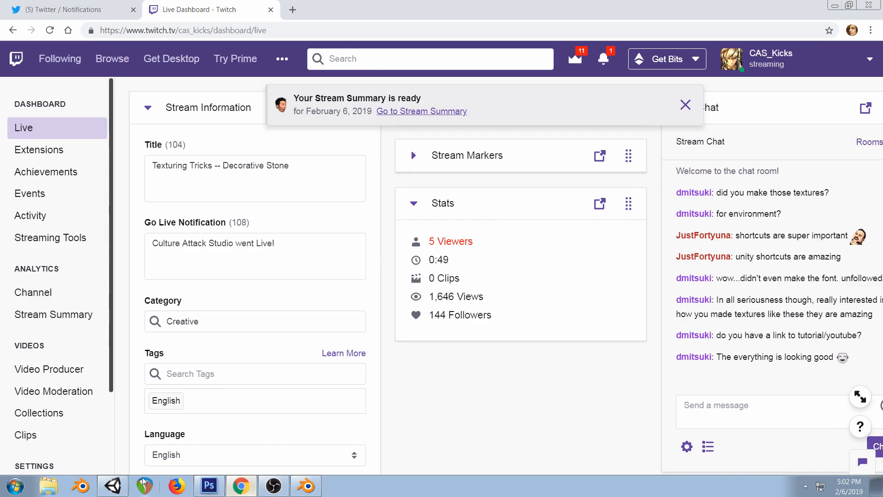
click(112, 485)
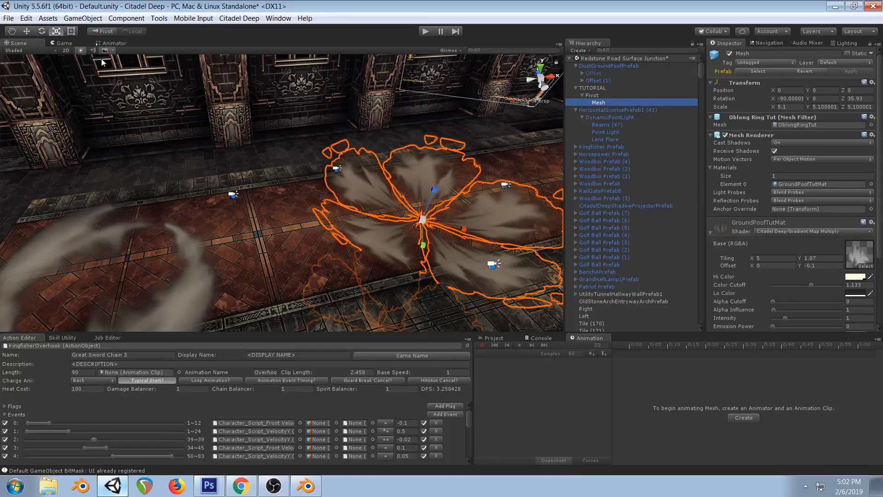
Select CitadelDeepCameraPrefab in the Default scene and align it with a scene view framed on the dust puff
click(65, 43)
click(23, 44)
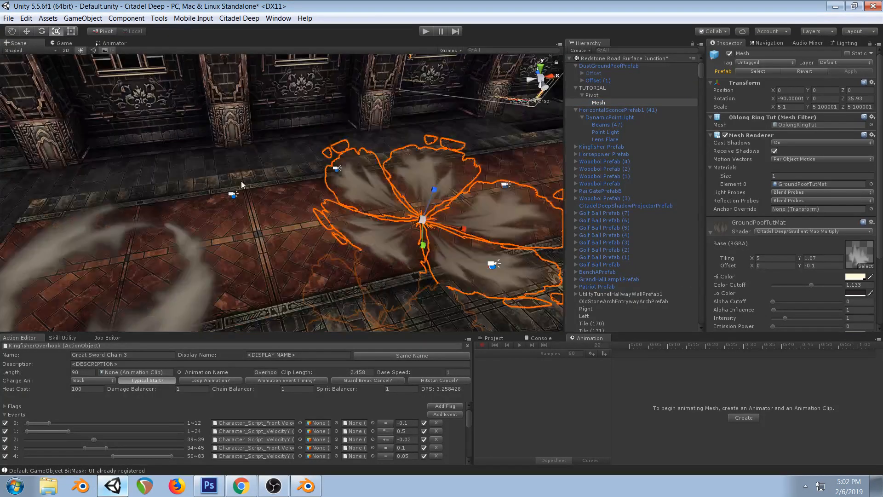
drag(703, 81, 701, 320)
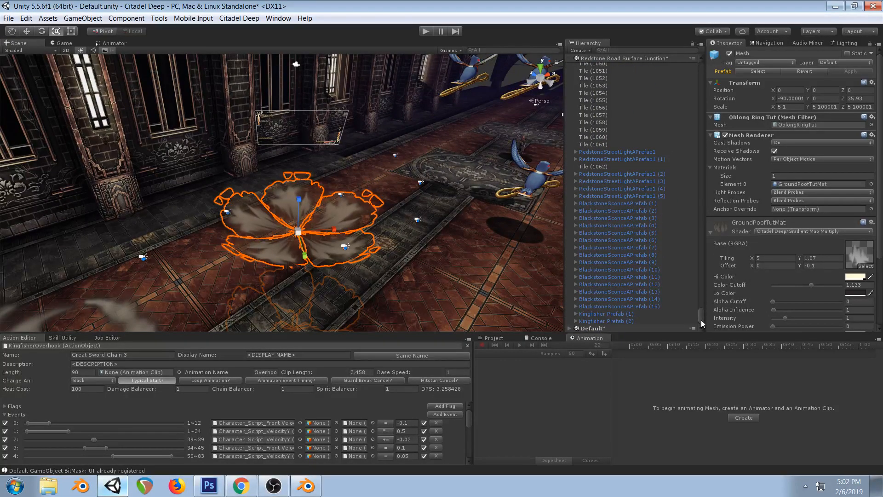
scroll(575, 322, down, 2)
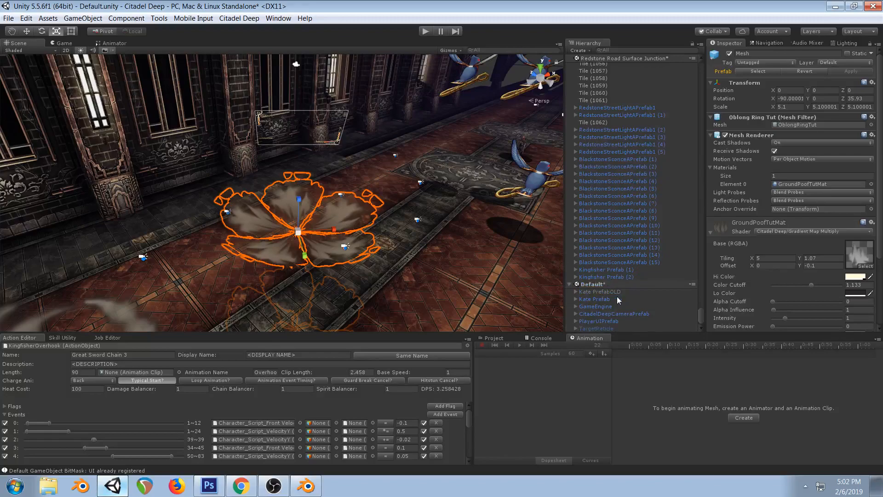
click(615, 313)
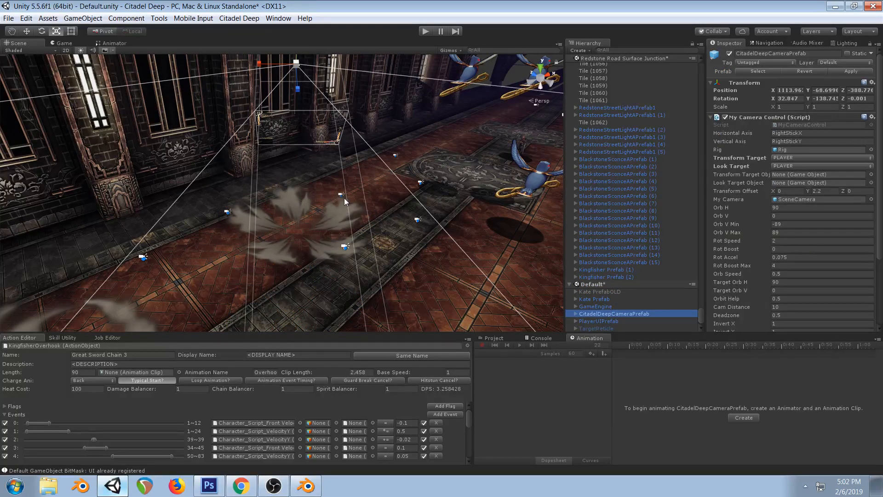
key(ctrl+shift+f)
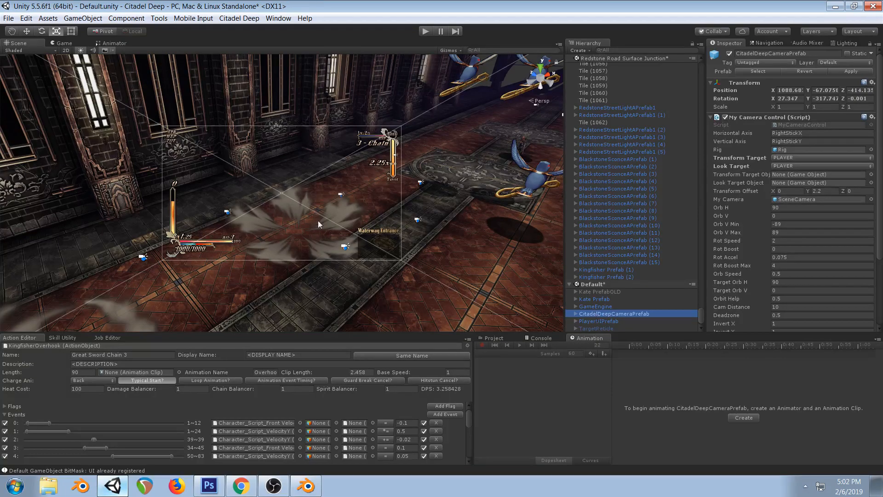
Inspect the dust puff through the aligned game camera and compare it with other angles in the Scene view
click(61, 43)
click(18, 43)
alt+drag(322, 193, 392, 158)
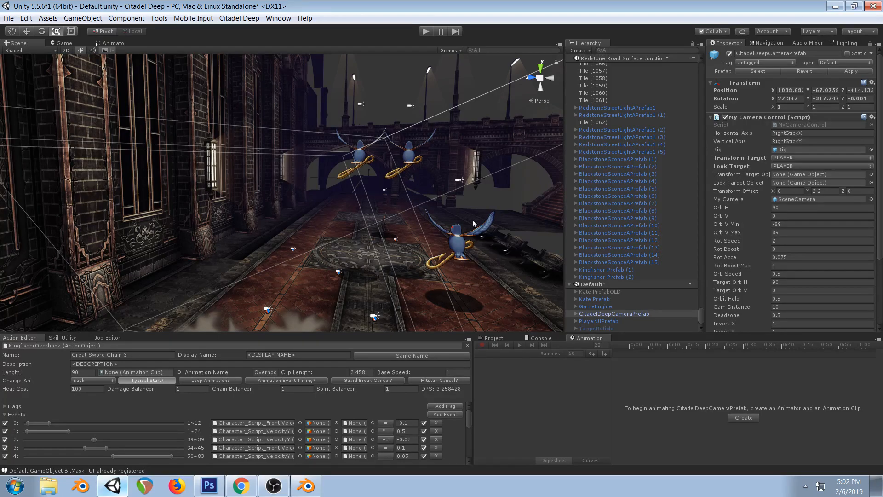
right_drag(402, 162, 395, 186)
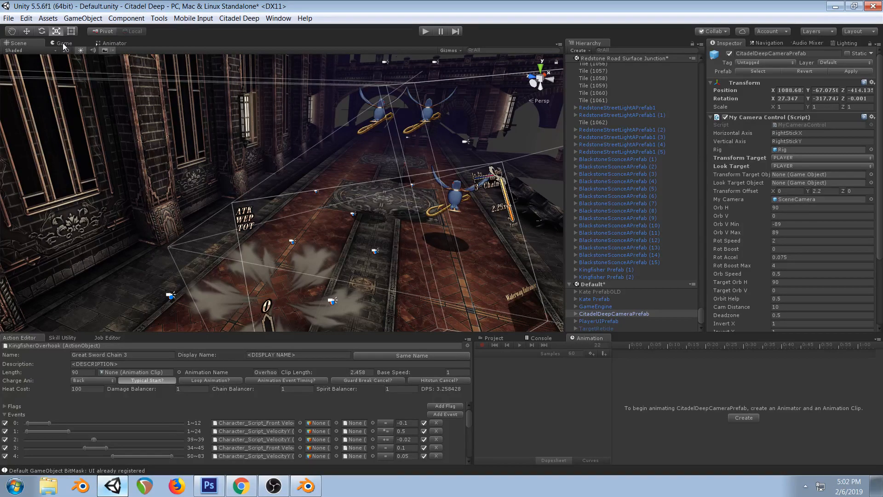
click(64, 43)
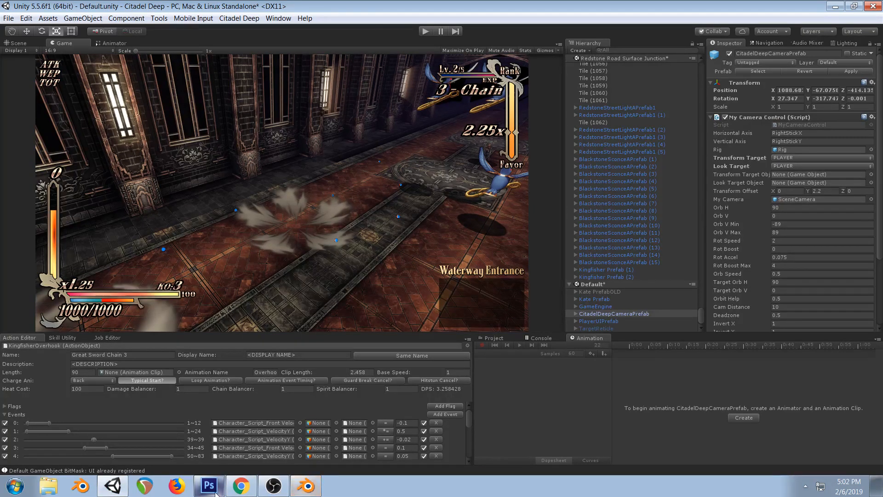
View the YouTube channel page at youtube.com/kicks42 in a new Chrome tab, and close that tab
click(241, 486)
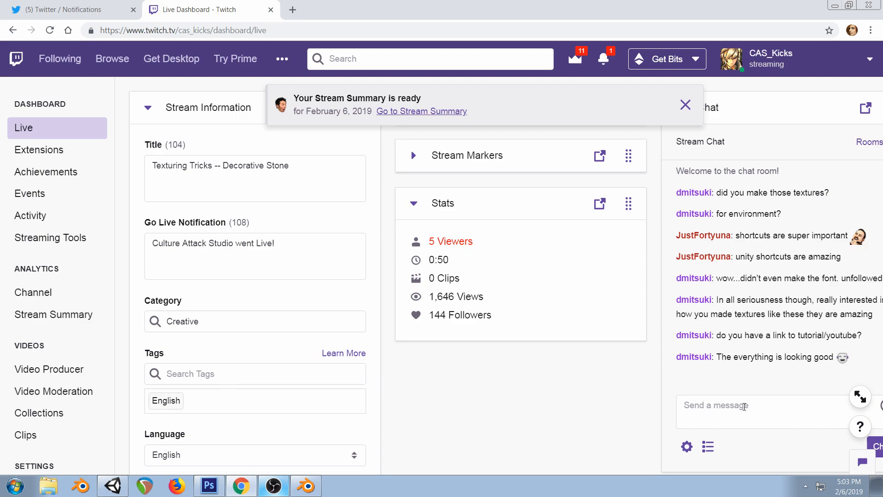
click(292, 10)
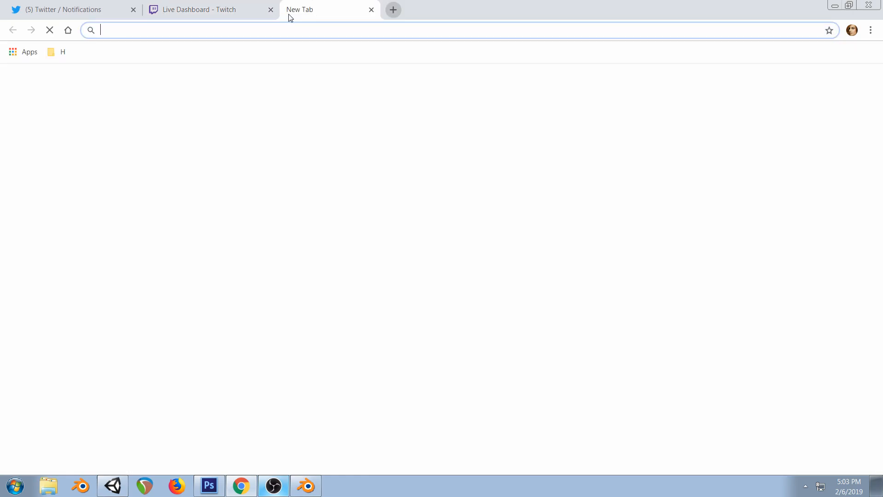
text(yout)
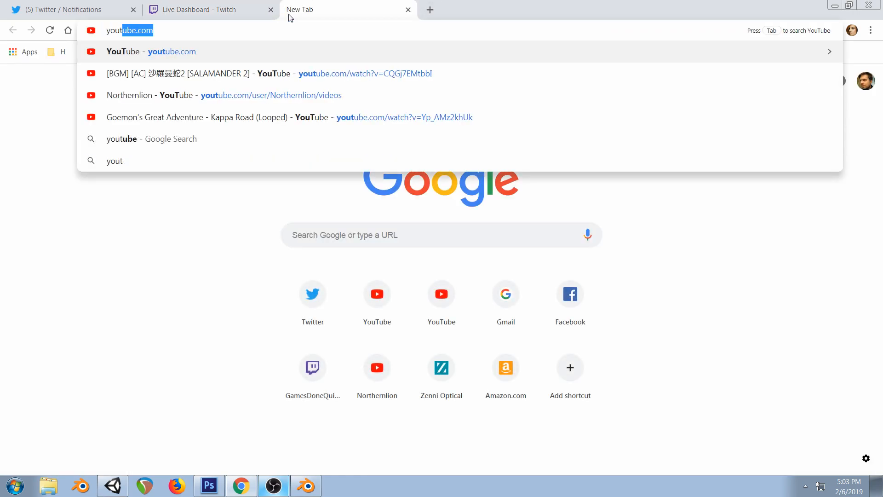
text(ube.com/kicks)
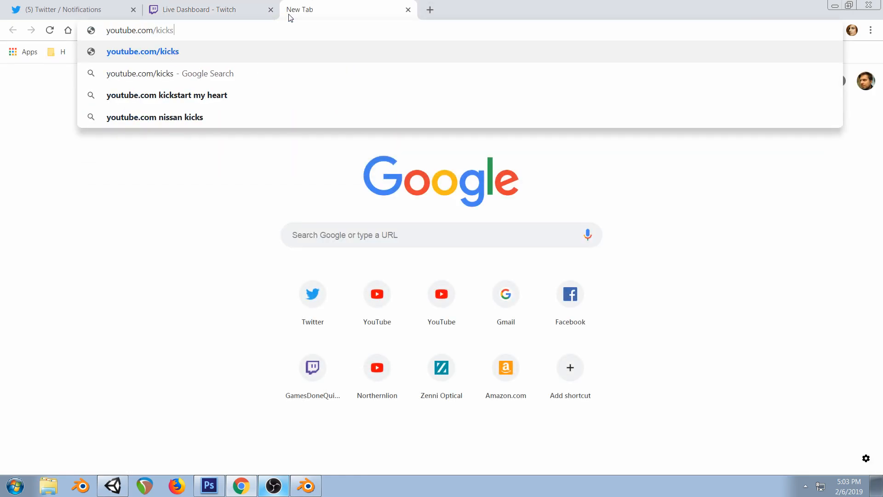
text(42)
key(Return)
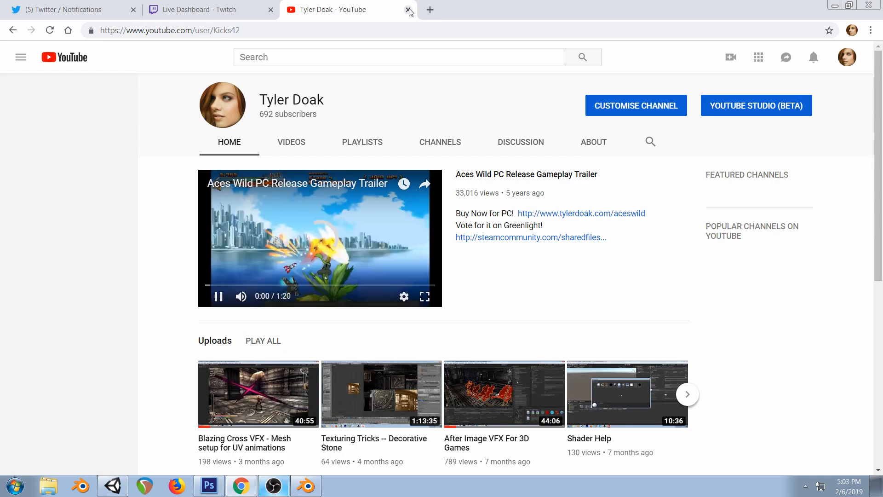
click(408, 10)
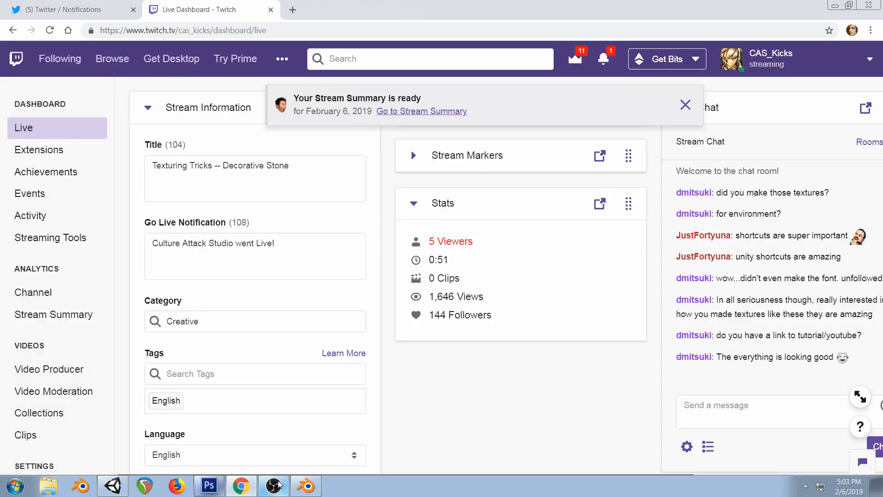
Look at the dust texture in Photoshop, and return to Unity's Scene view with the Animation window shown
click(210, 485)
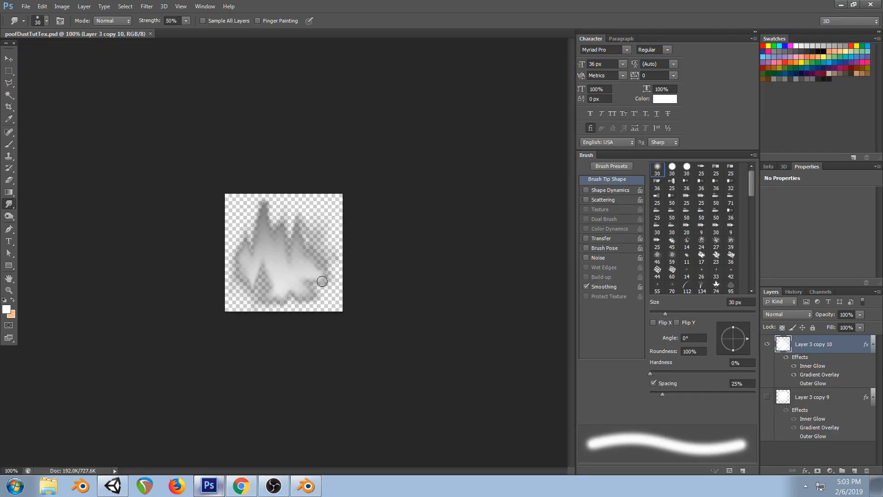
click(115, 486)
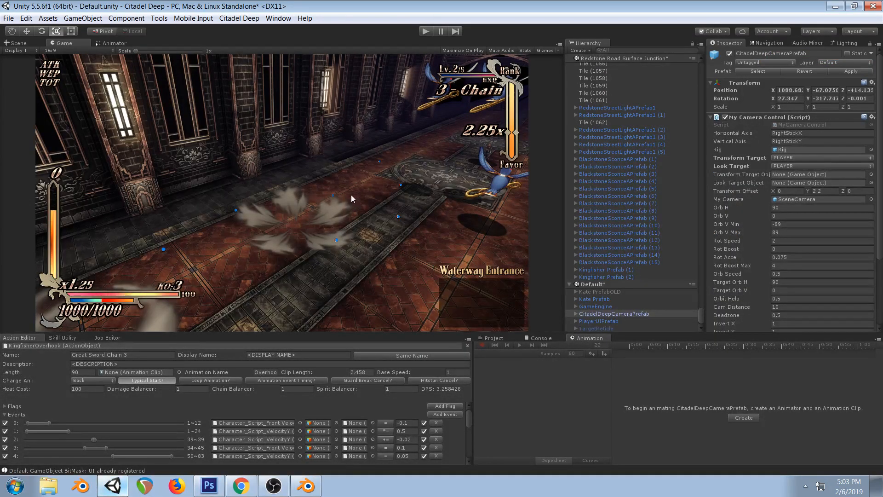
click(492, 338)
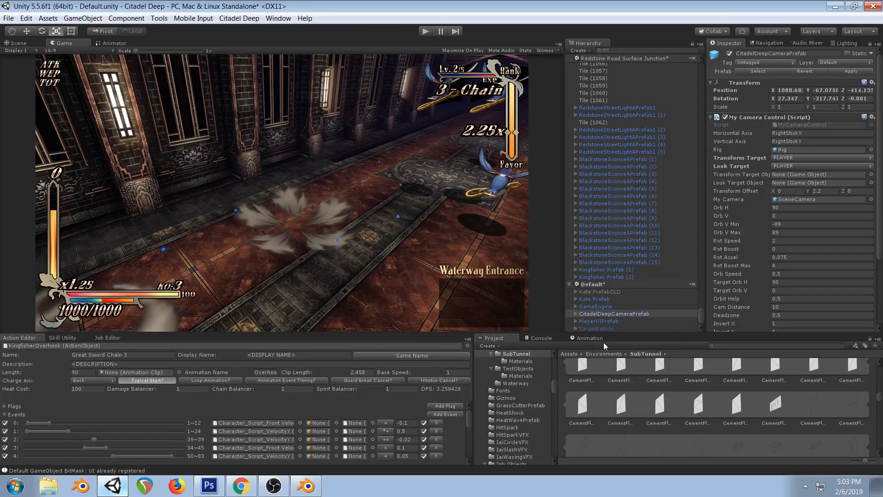
click(589, 339)
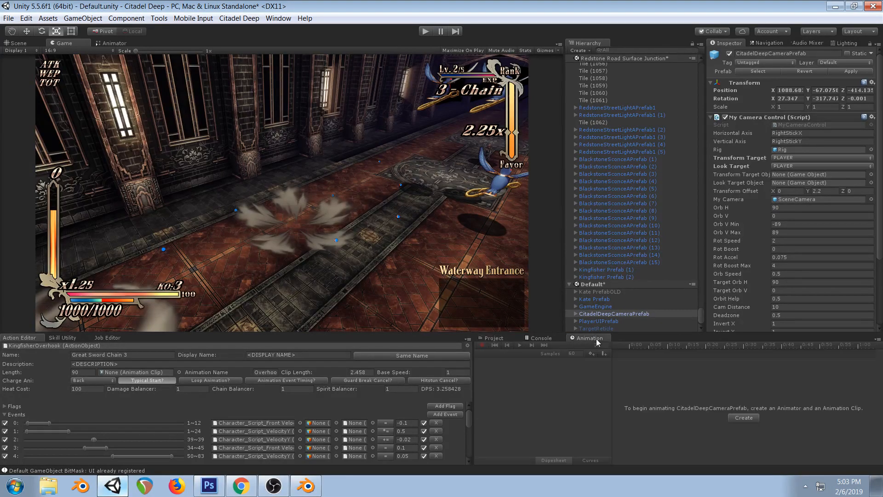
click(18, 43)
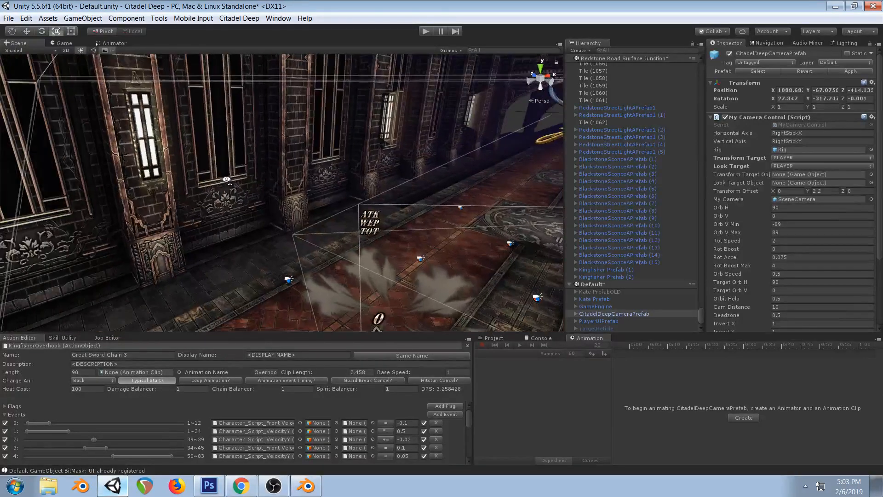
Look along the street to the kingfisher creatures and back to the dust puff in the Scene view
click(604, 306)
click(602, 313)
middle_drag(428, 239, 342, 205)
right_drag(341, 204, 411, 153)
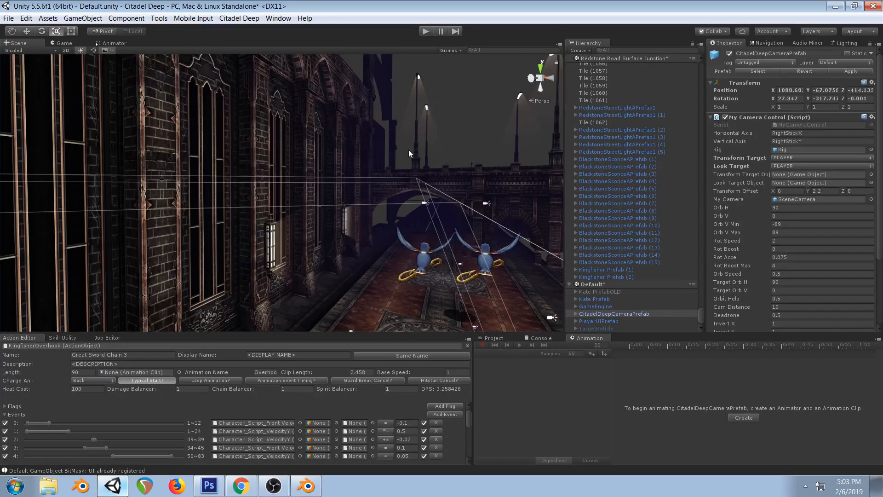
click(441, 72)
right_drag(441, 71, 418, 164)
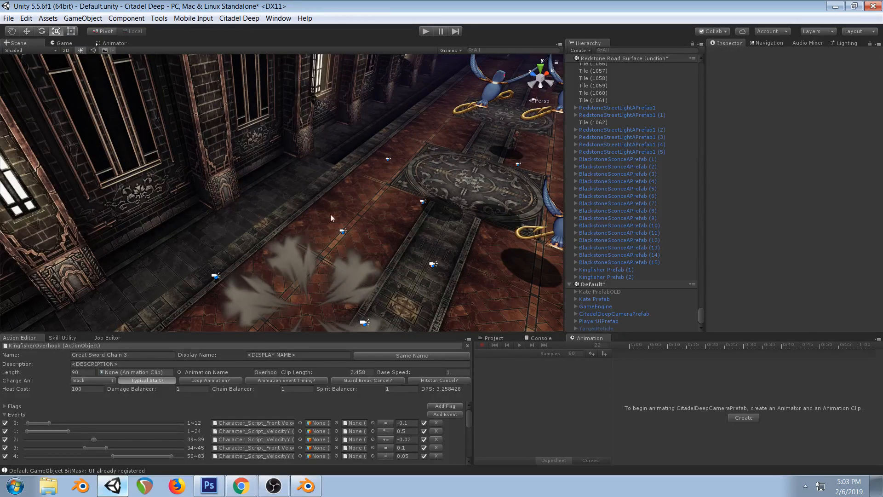
right_drag(330, 214, 306, 139)
right_drag(315, 201, 522, 222)
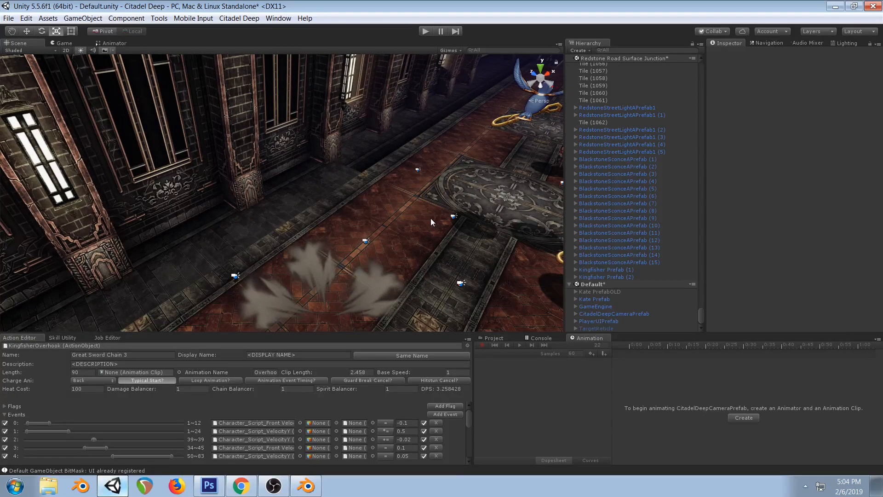
Check the Twitch chat in Chrome, glance at the Blender mesh and the Photoshop dust texture, and return to Unity
click(241, 486)
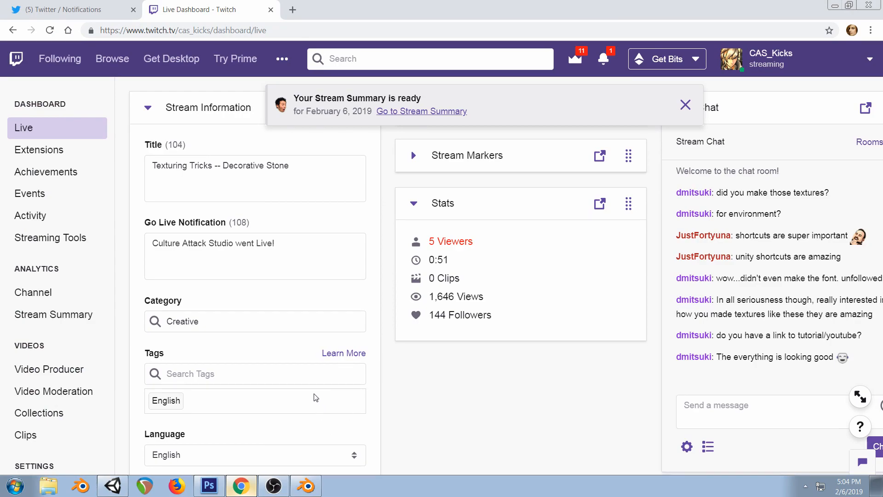
click(306, 486)
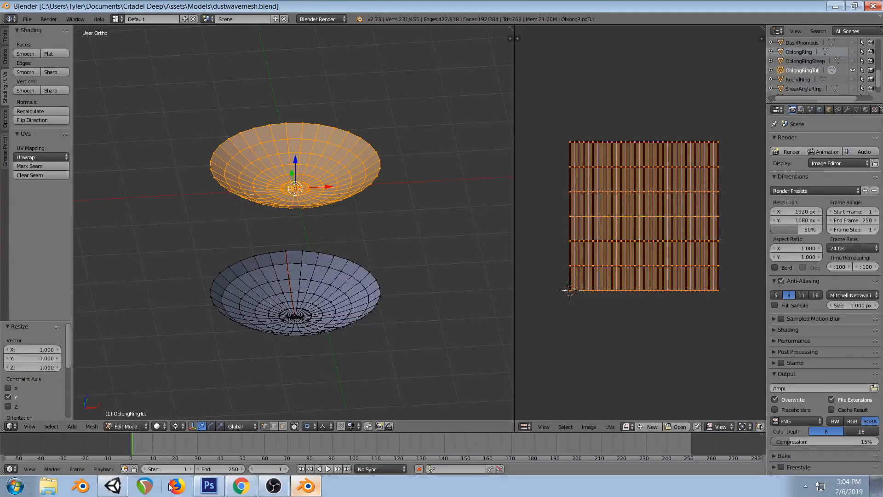
click(113, 486)
click(209, 486)
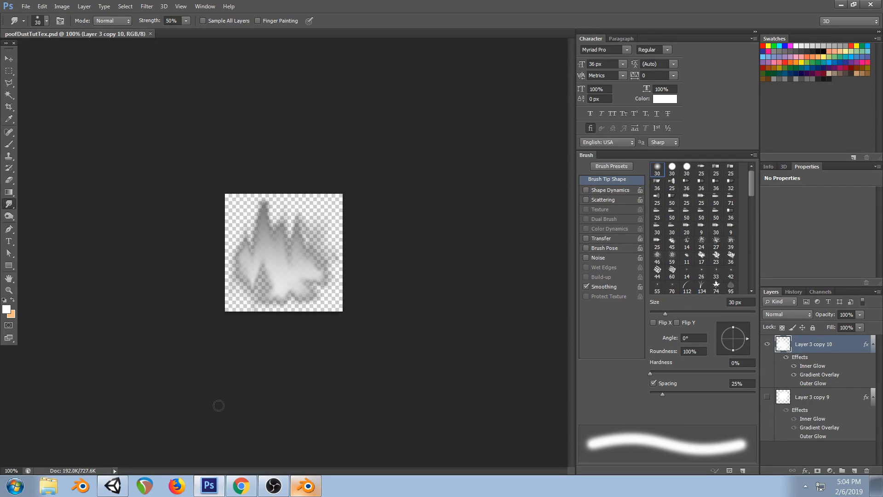
click(113, 485)
Select the Mesh object under TUTORIAL's Pivot and switch to the Game view
alt+drag(380, 217, 420, 197)
middle_drag(420, 197, 436, 187)
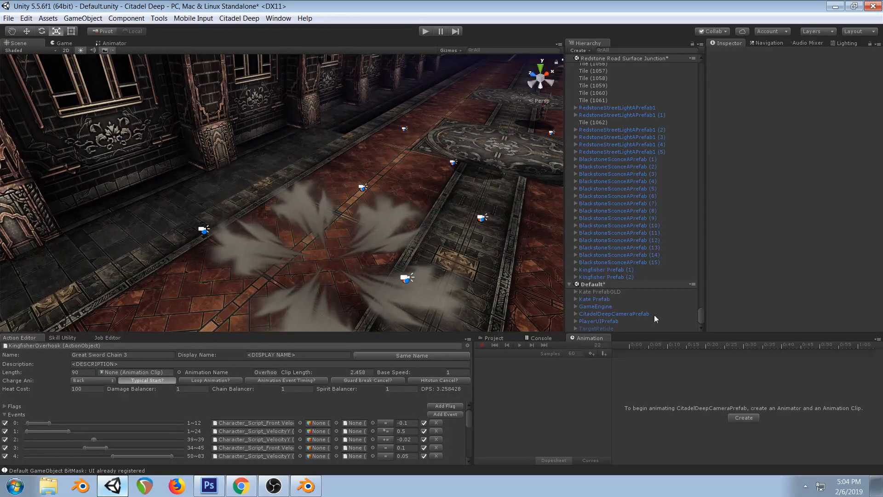
drag(699, 315, 699, 96)
scroll(573, 101, up, 3)
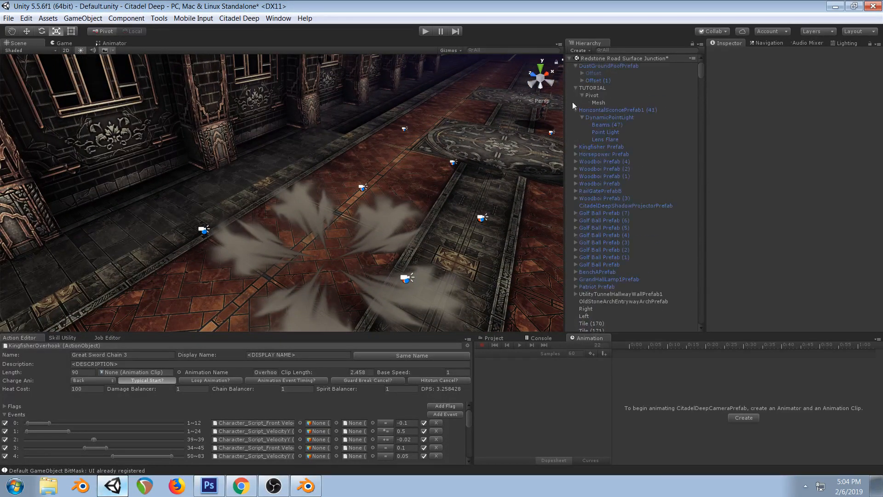
click(593, 102)
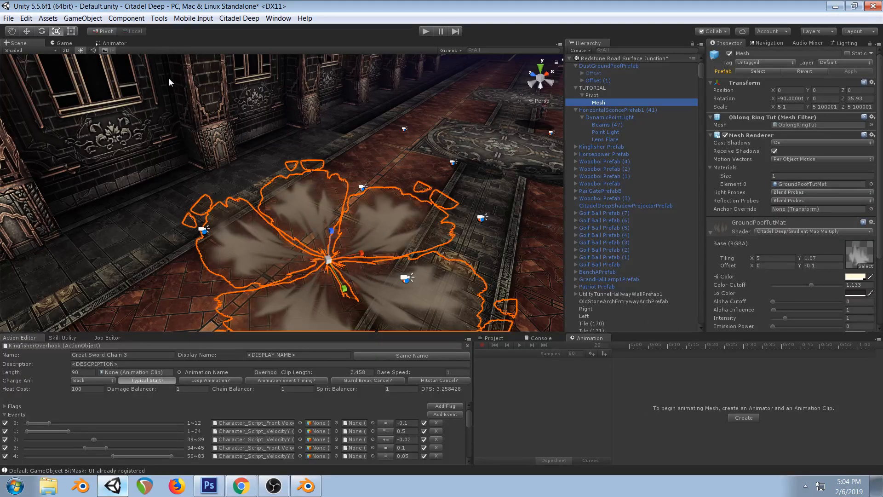
click(65, 43)
Try a base Y tiling of 0.42 on the mesh's GroundPoofTutMat material
mouse_move(801, 267)
mouse_down()
mouse_move(788, 264)
mouse_move(802, 257)
mouse_move(789, 260)
mouse_move(807, 258)
mouse_up()
click(800, 257)
key(ctrl+z)
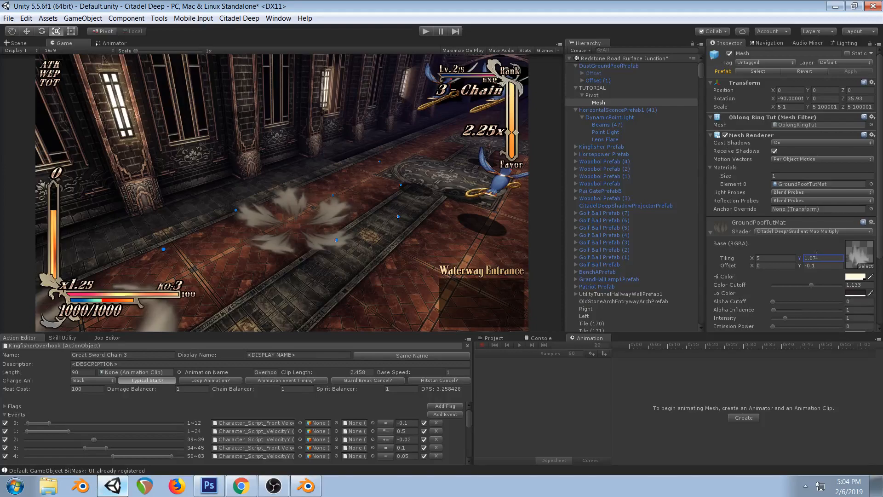
mouse_move(799, 258)
mouse_down()
mouse_move(781, 259)
mouse_move(788, 259)
mouse_up()
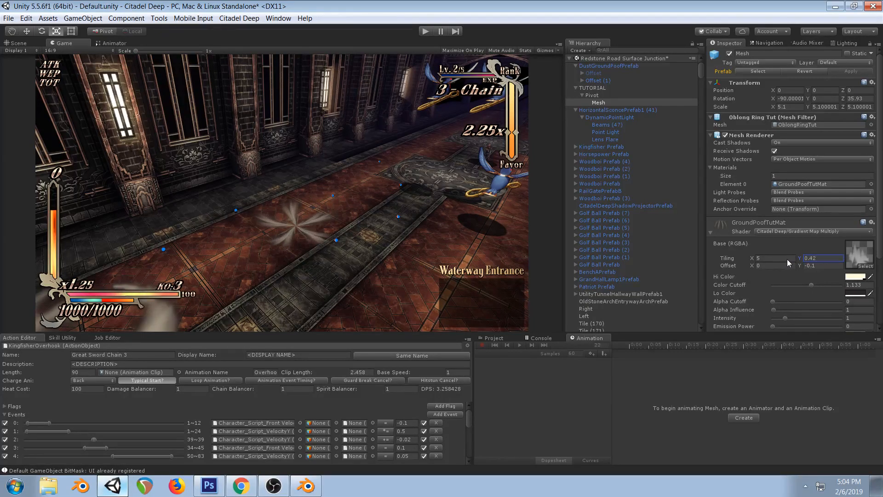
In Photoshop, set the Eraser to 40 px with Shape Dynamics off and erase lightly at the dust's lower-left part
click(209, 485)
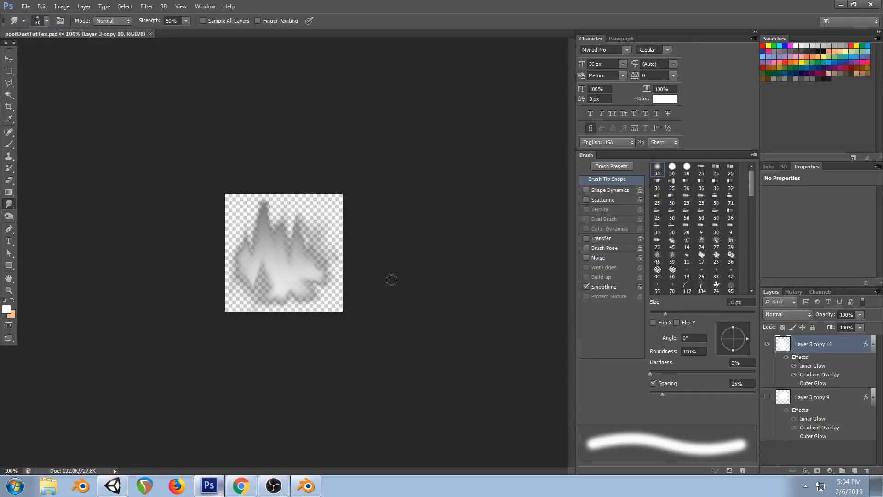
click(9, 179)
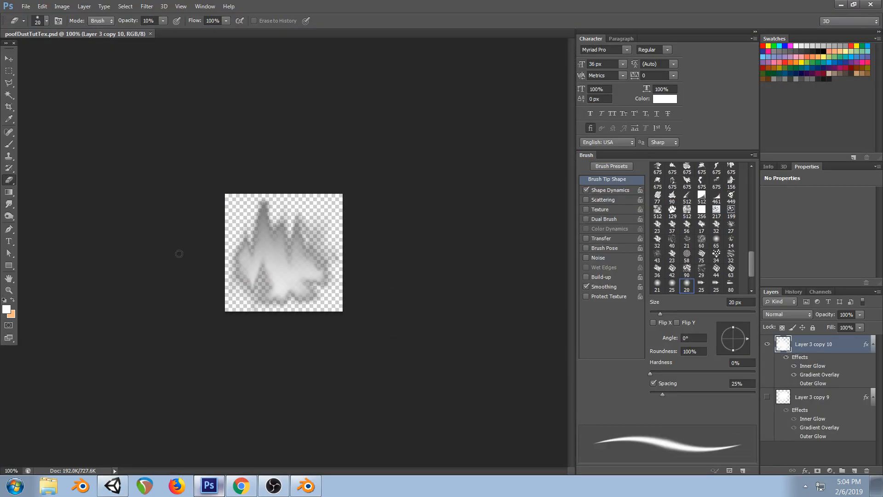
key(bracketright)
key(bracketright)
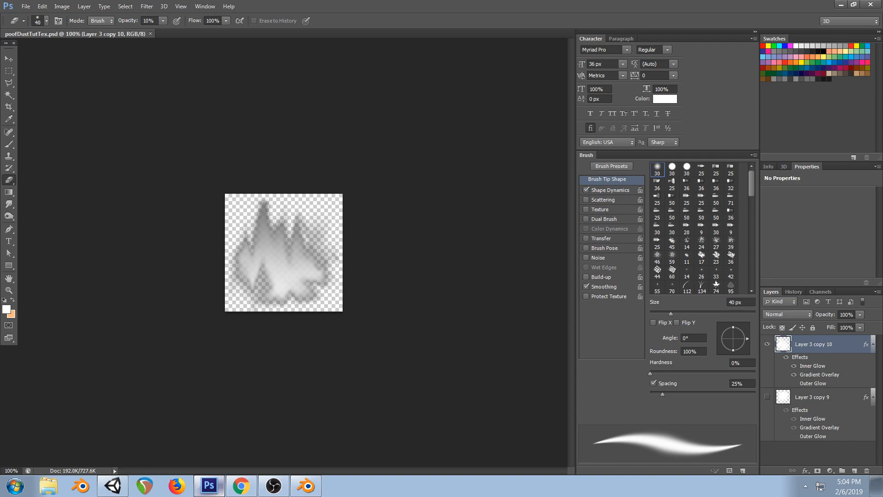
click(586, 190)
drag(242, 278, 248, 272)
Soften the dust's base notch and its left, bottom and right edges using the Smudge tool at 35 px
click(9, 203)
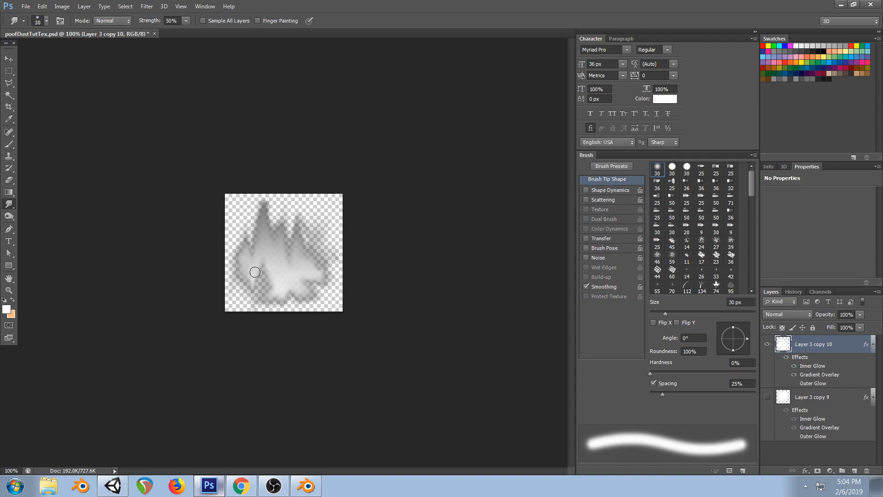
key(bracketright)
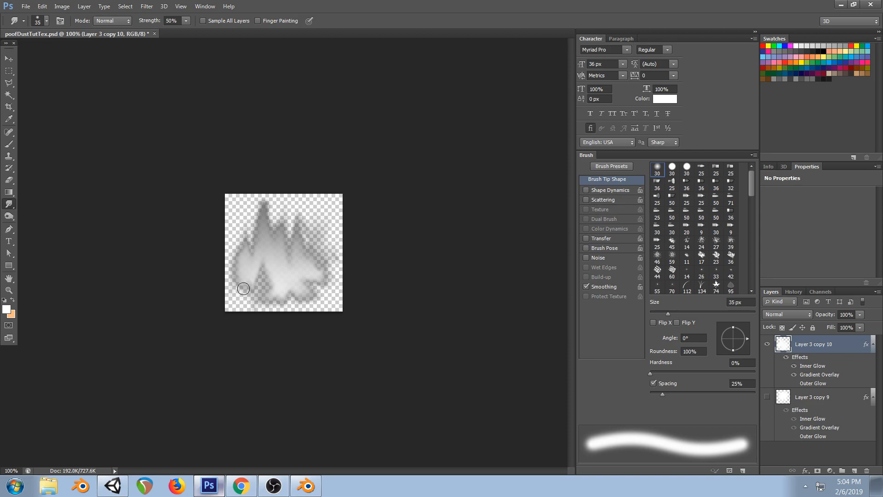
drag(249, 269, 238, 272)
drag(254, 273, 235, 272)
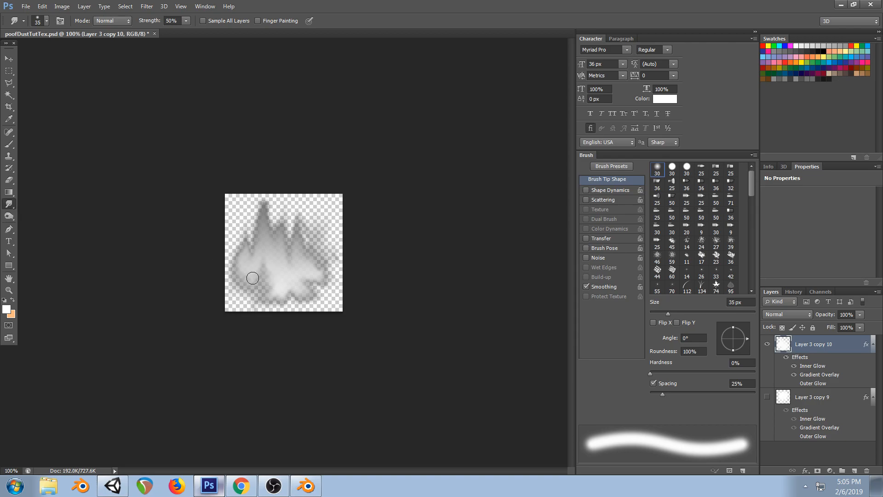
mouse_move(277, 287)
mouse_down()
mouse_move(265, 289)
mouse_move(266, 277)
mouse_move(279, 300)
mouse_up()
drag(307, 262, 318, 251)
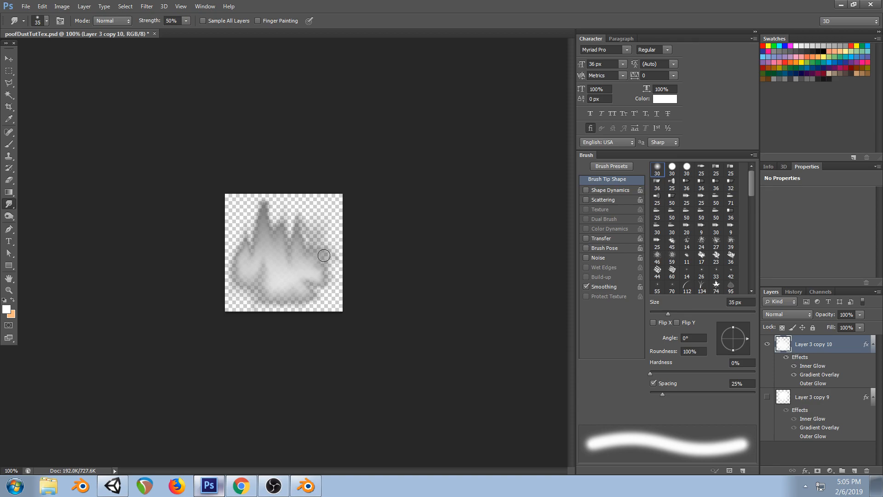
drag(324, 270, 331, 260)
Return to Unity and set the GroundPoofTutMat material's base Y tiling to 0.96
key(alt+Tab)
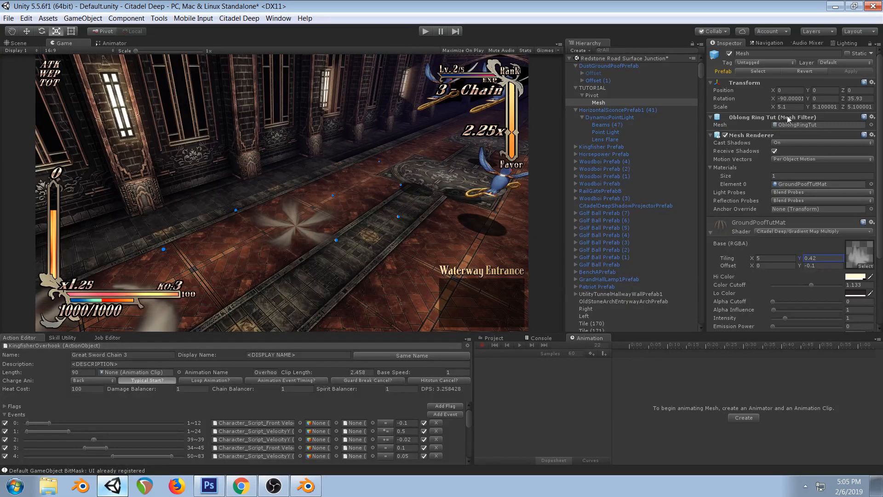
mouse_move(809, 259)
mouse_down()
mouse_move(836, 251)
mouse_move(810, 255)
mouse_up()
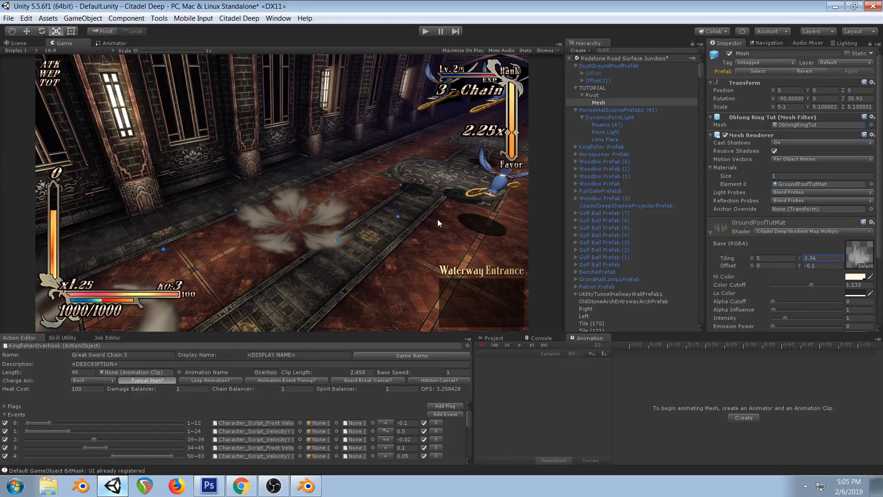
Switch to Photoshop, undo the last few smudge strokes on the dust and bring up the document's history
click(209, 485)
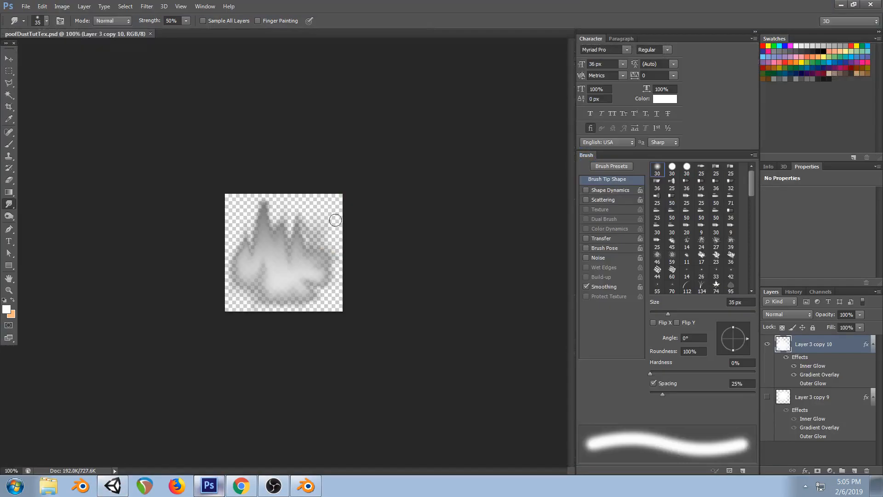
key(ctrl+alt+z)
key(ctrl+alt+z)
key(ctrl+alt+z)
key(ctrl+alt+z)
key(ctrl+alt+z)
click(800, 292)
scroll(809, 381, up, 10)
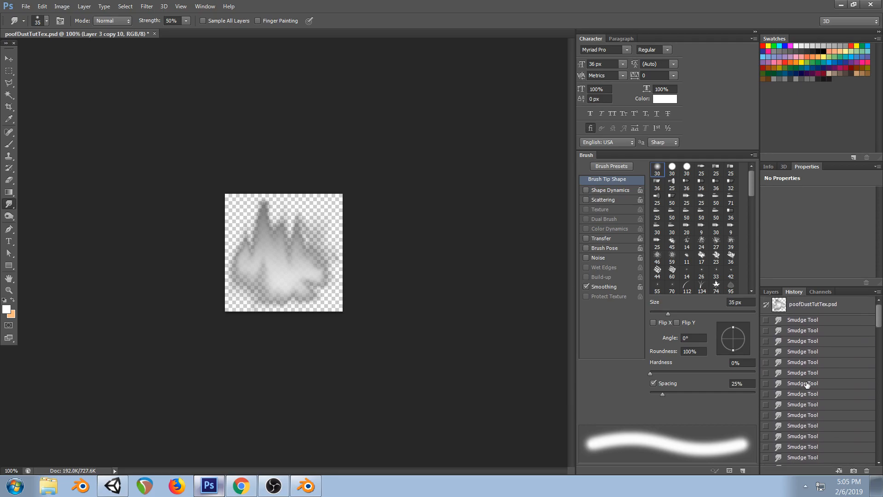
Step through the recorded Smudge Tool states and restore an earlier one with the sharp notch in the dust's base
click(812, 320)
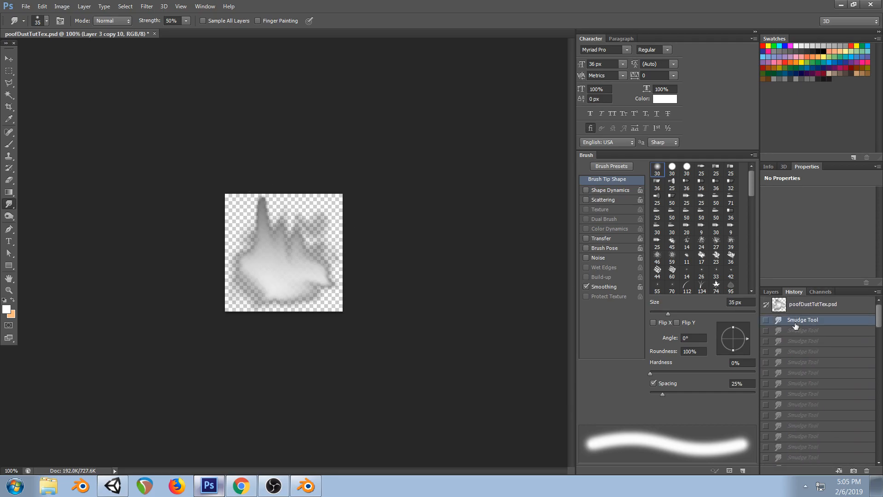
click(796, 386)
scroll(796, 387, down, 2)
click(796, 387)
scroll(796, 386, down, 3)
click(797, 387)
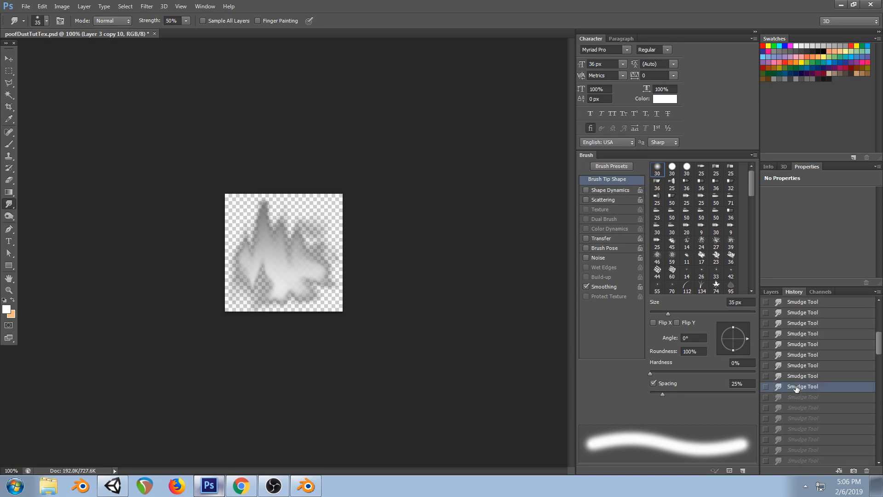
click(793, 408)
click(795, 417)
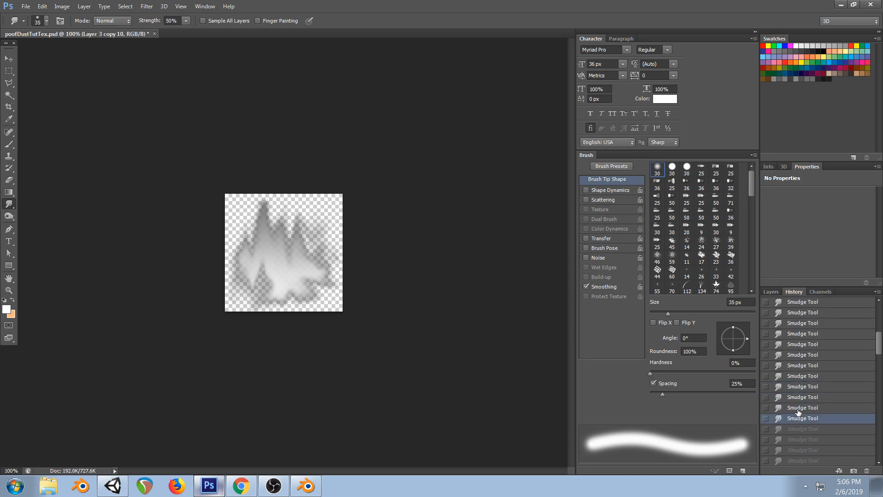
scroll(796, 417, down, 2)
click(797, 407)
scroll(798, 412, down, 1)
click(798, 413)
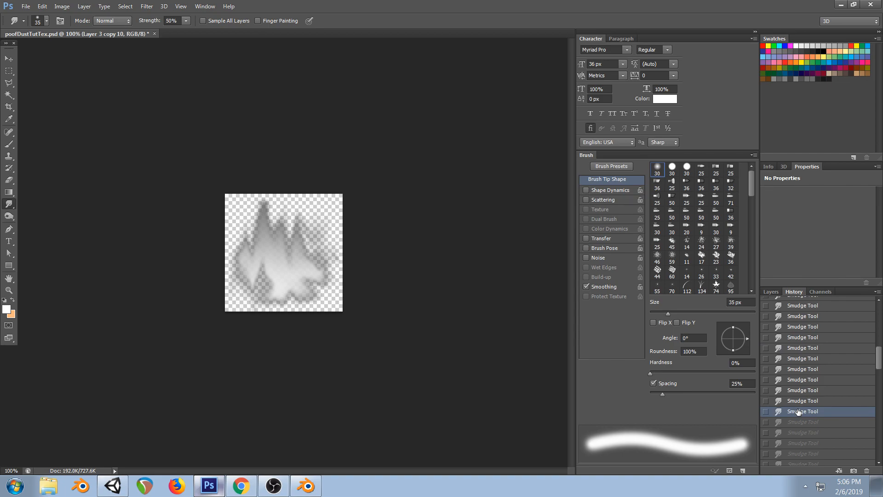
scroll(798, 435, down, 2)
click(799, 435)
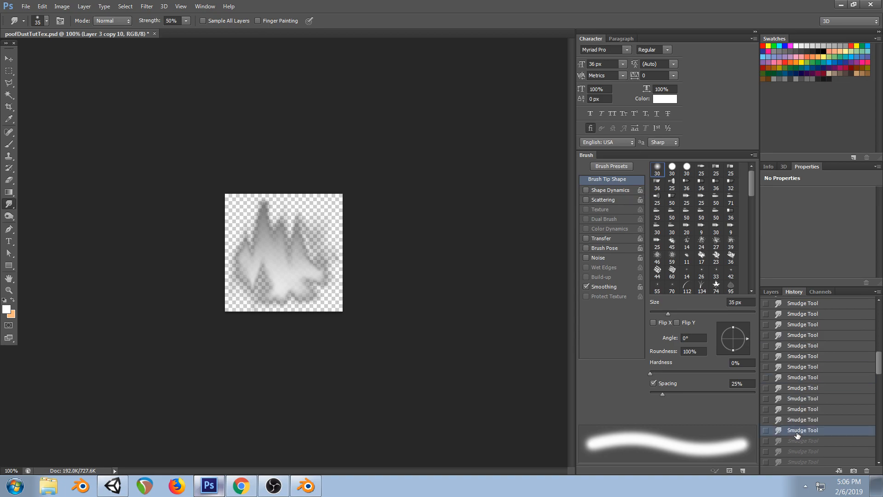
scroll(797, 428, down, 2)
click(797, 432)
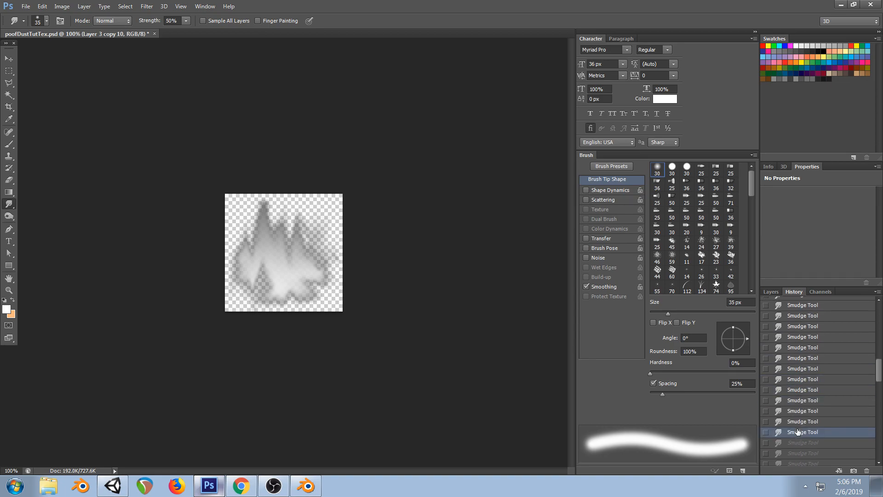
click(796, 358)
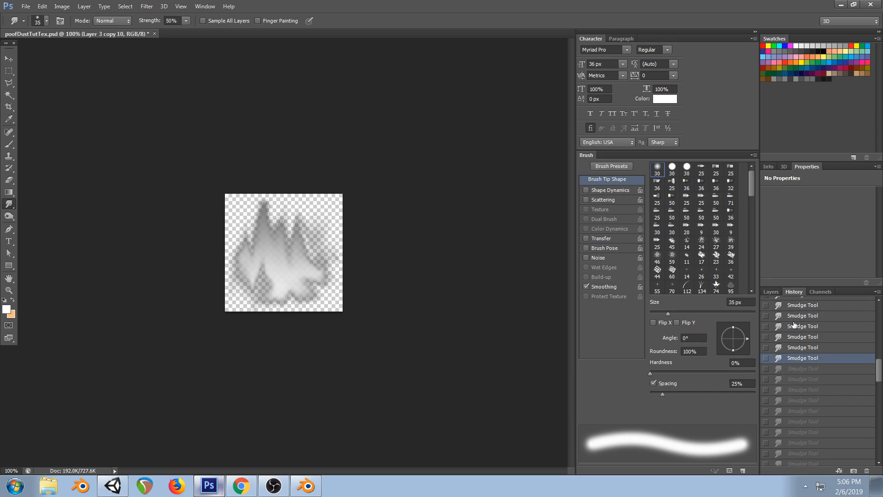
click(796, 333)
Duplicate Layer 3 copy 10 within the dust texture document
click(771, 291)
right_click(849, 344)
click(699, 127)
click(520, 151)
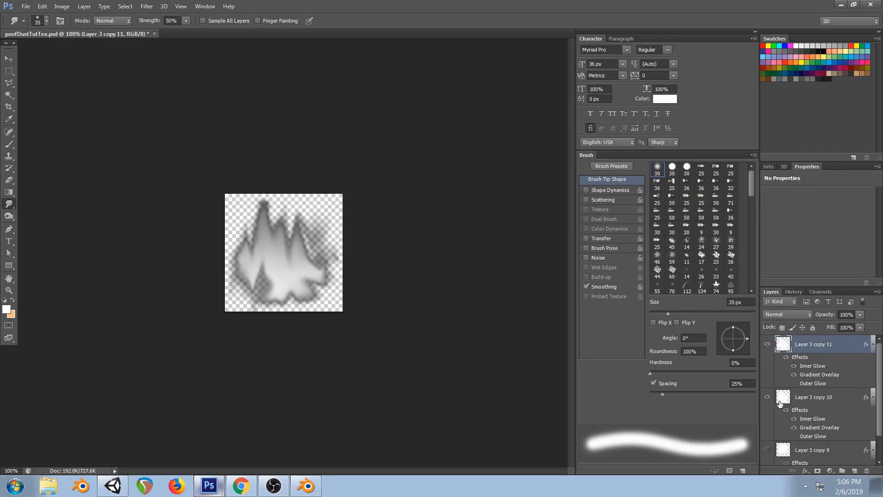
Hide Layer 3 copy 10 and replace the duplicate layer's contents with the pasted, softened dust shape merged into it
click(768, 397)
key(ctrl+a)
key(ctrl+x)
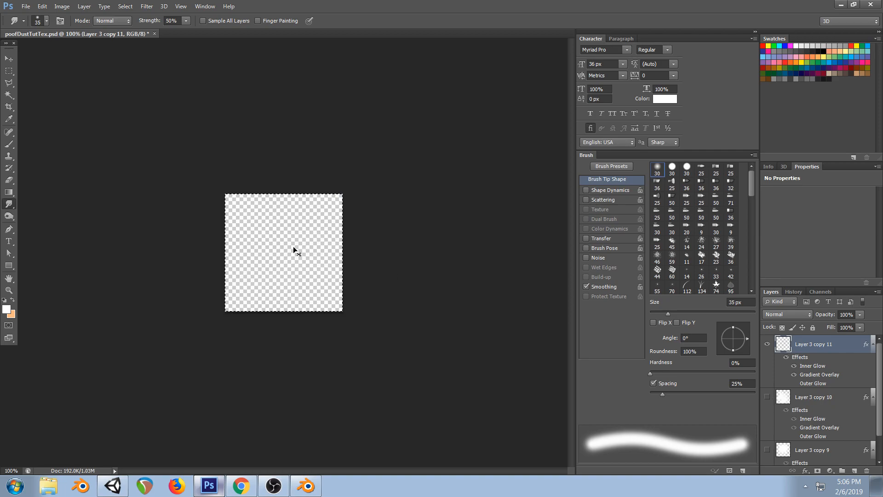
key(ctrl+v)
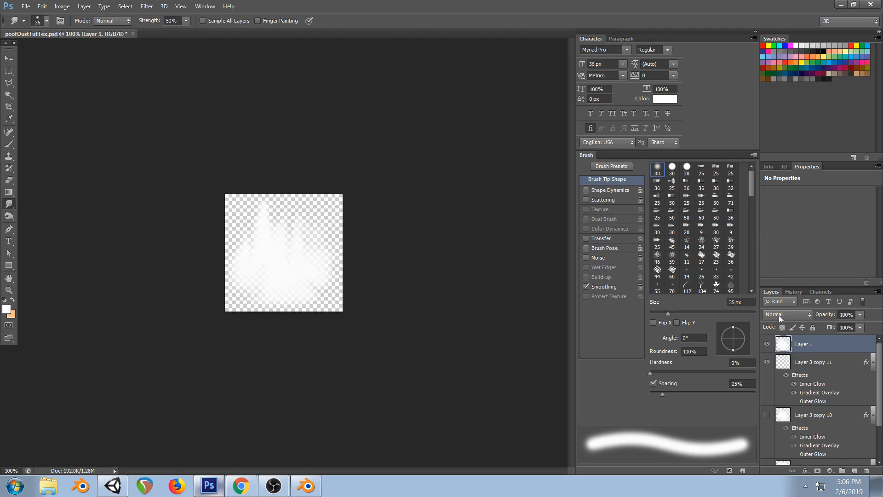
key(ctrl+e)
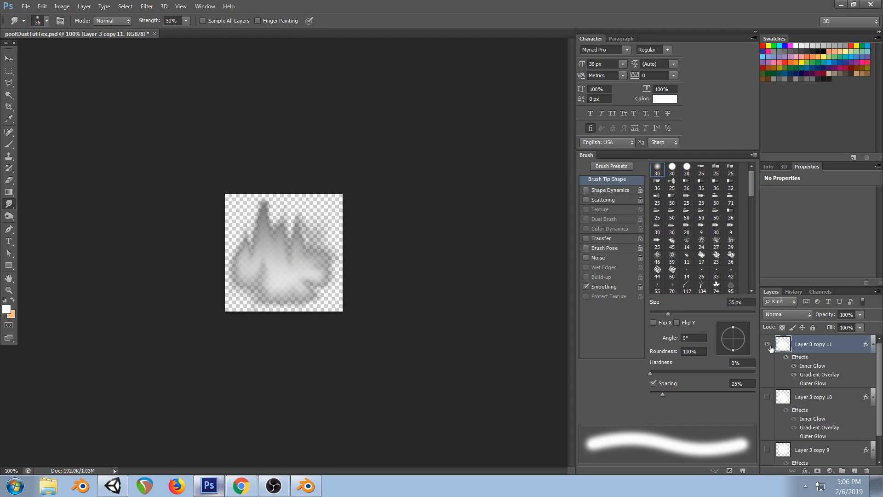
Show Layer 3 copy 10 and toggle Layer 3 copy 11 to compare the two dust shapes, leaving copy 11 hidden
click(767, 397)
click(767, 344)
click(767, 344)
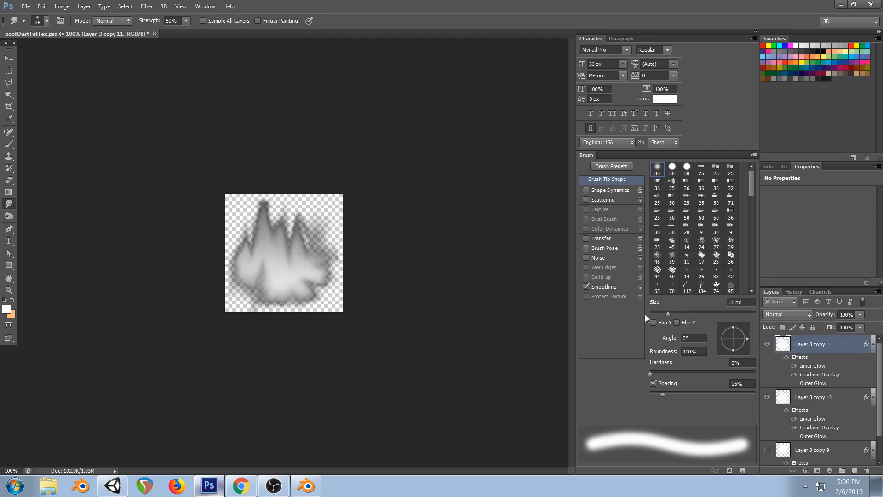
click(768, 344)
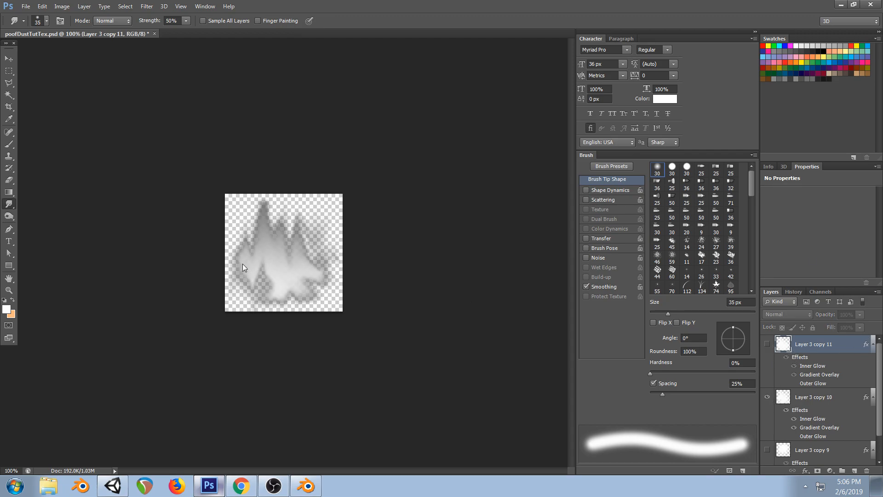
Switch to Unity and set the Y tiling of GroundPoofTutMat's base texture to 1.02
click(113, 485)
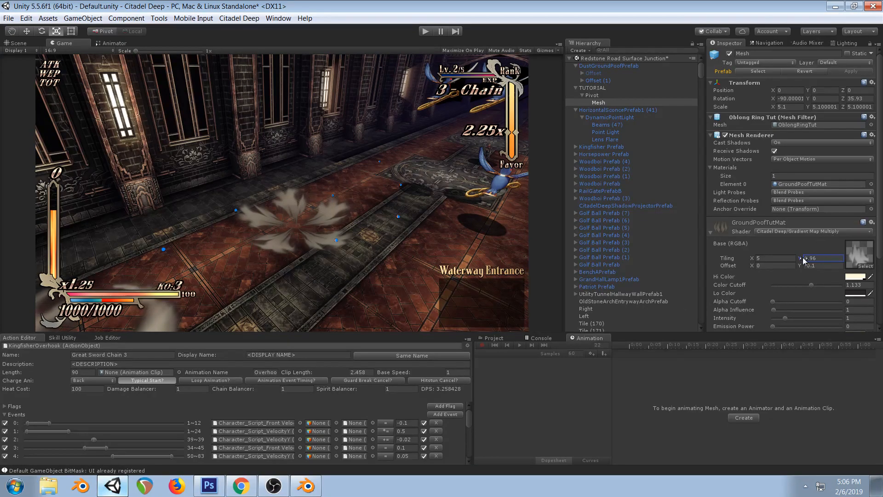
mouse_move(803, 260)
mouse_down()
mouse_move(793, 258)
mouse_move(802, 258)
mouse_up()
In the Photoshop dust texture, show Layer 3 copy 11, hide Layer 3 copy 10, and view the result in Unity
key(alt+Tab)
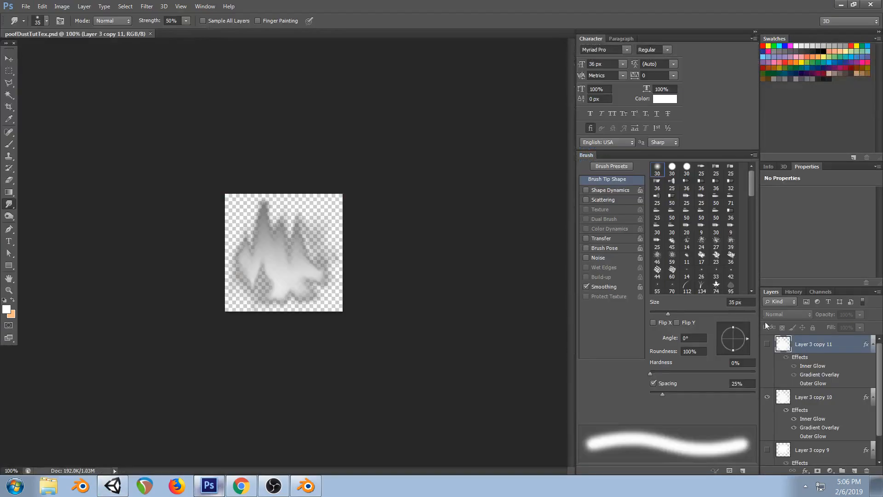
click(768, 344)
click(767, 396)
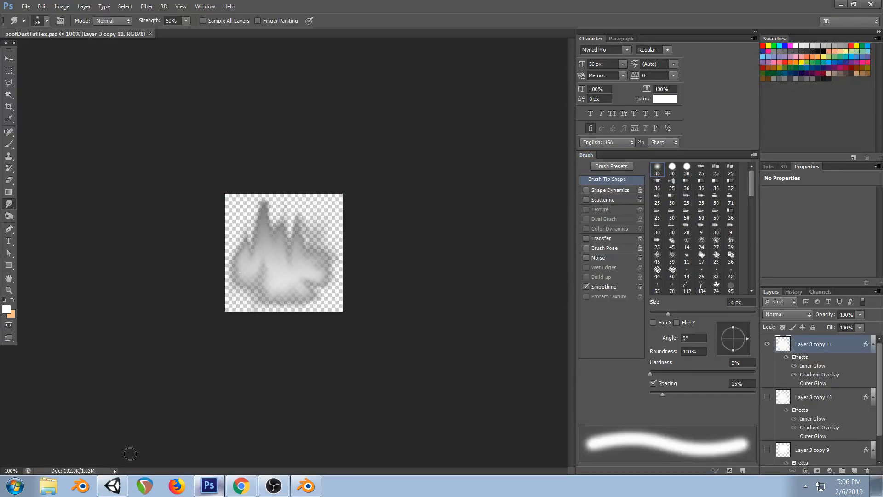
key(alt+Tab)
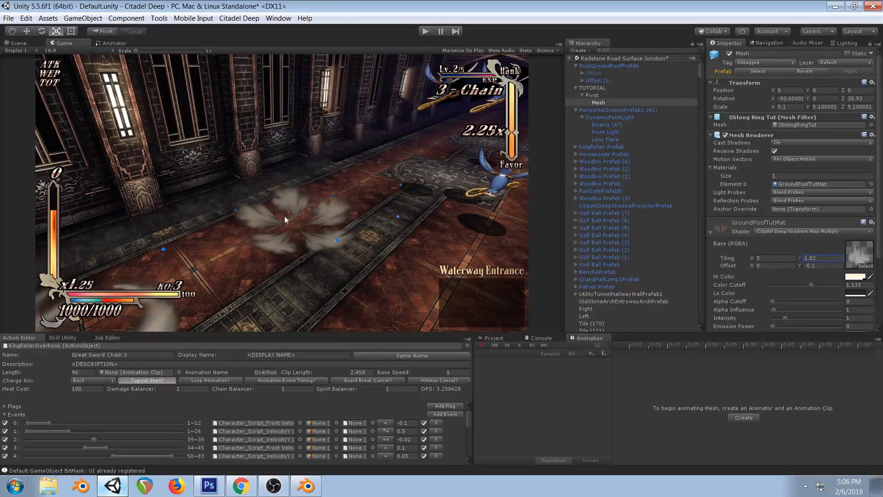
Return to Photoshop and smudge the lower edge of the dust on Layer 3 copy 11, reducing the brush to 20 px
key(alt+Tab)
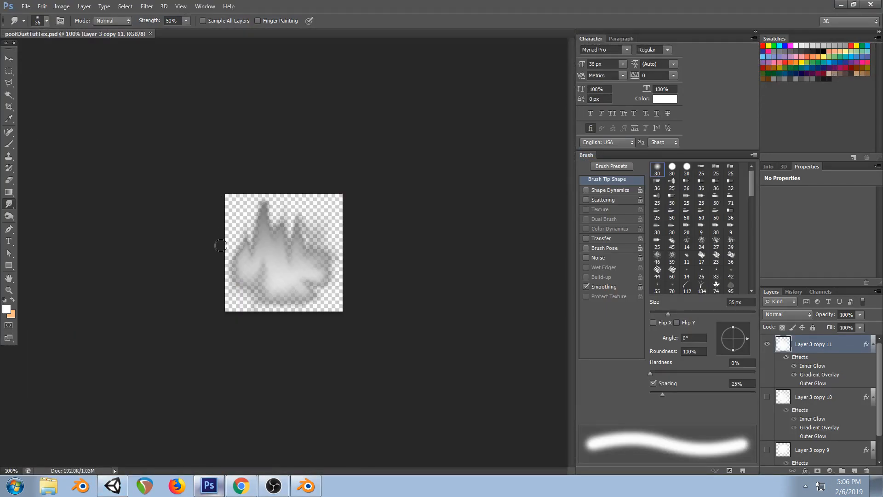
mouse_move(236, 295)
mouse_down()
mouse_move(237, 281)
mouse_move(259, 270)
mouse_up()
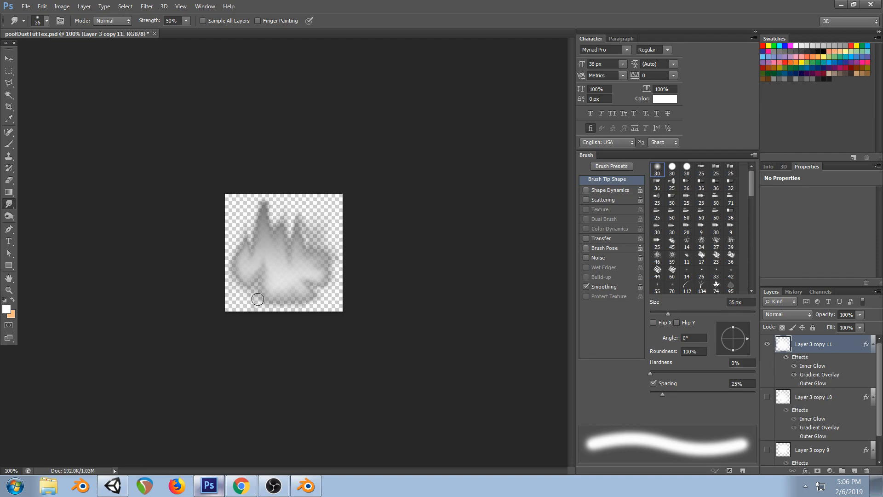
key(bracketleft)
key(bracketleft)
key(bracketleft)
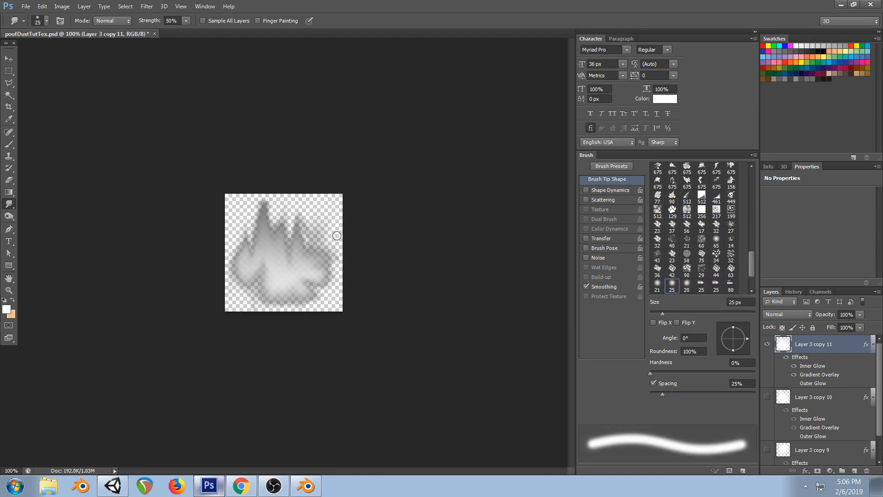
mouse_move(281, 279)
mouse_down()
mouse_move(290, 298)
mouse_move(310, 274)
mouse_up()
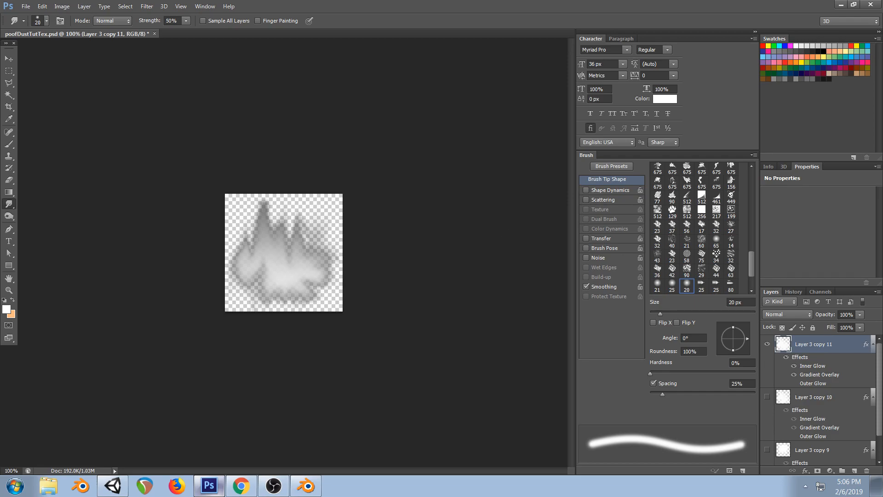
Erase the dust's lower-right edge with a 40 px Eraser at 100% opacity
click(9, 179)
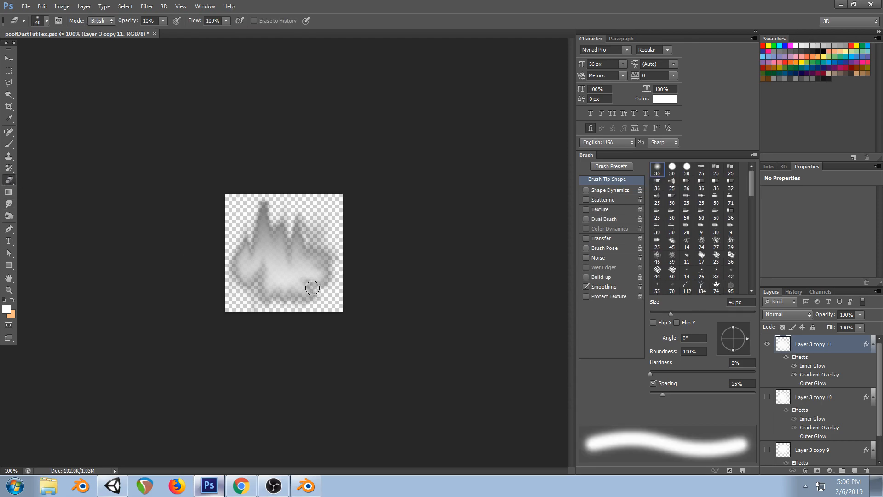
key(0)
mouse_move(318, 291)
mouse_down()
mouse_move(338, 265)
mouse_move(332, 275)
mouse_move(328, 225)
mouse_up()
Smudge the dust's base and left spike with the 20 px Smudge Tool, and save the texture for viewing in Unity
click(9, 203)
mouse_move(289, 281)
mouse_down()
mouse_move(291, 297)
mouse_move(276, 297)
mouse_move(276, 276)
mouse_up()
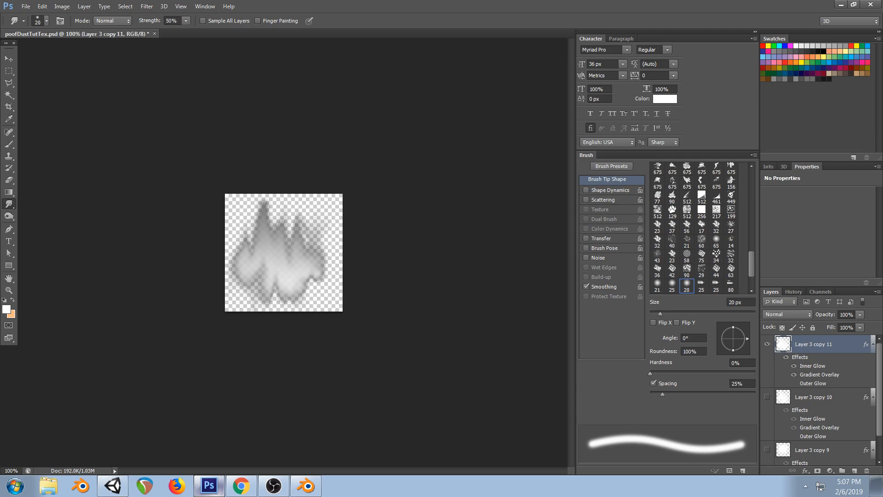
drag(245, 251, 245, 221)
key(ctrl+s)
click(113, 486)
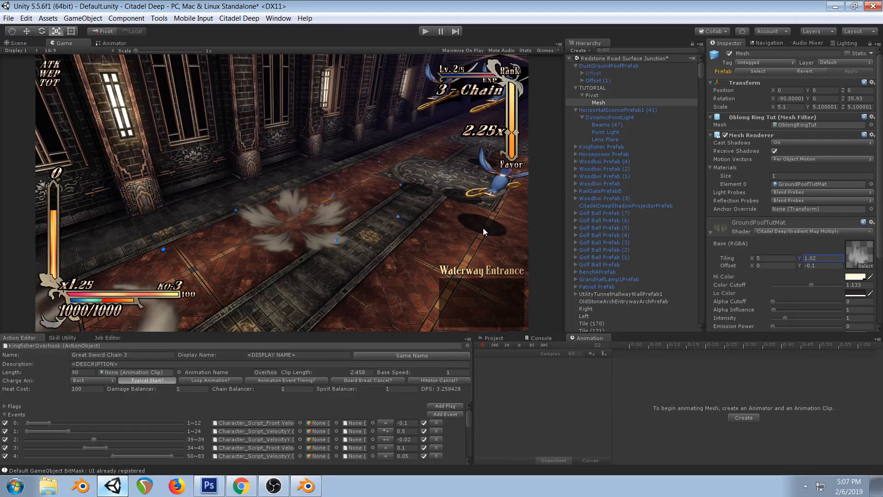
In Photoshop, add a white stop near the middle of Layer 3 copy 11's gradient overlay and make its starting stop black
click(210, 485)
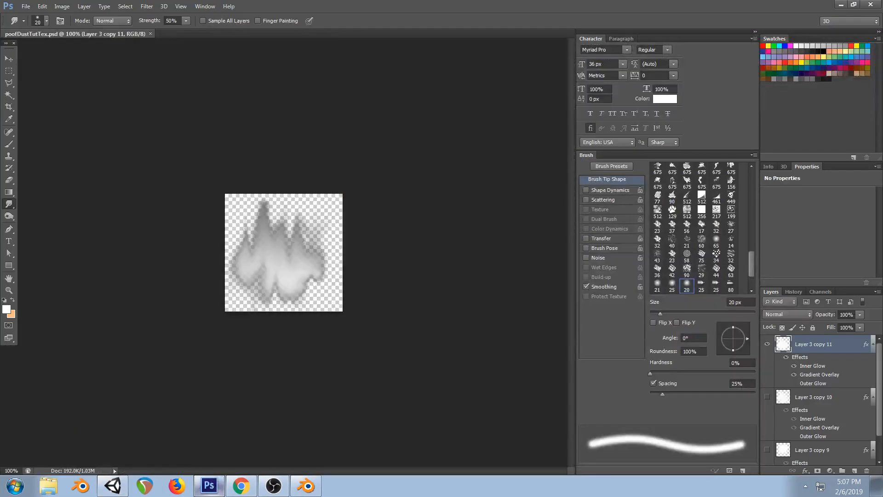
double_click(813, 376)
click(702, 224)
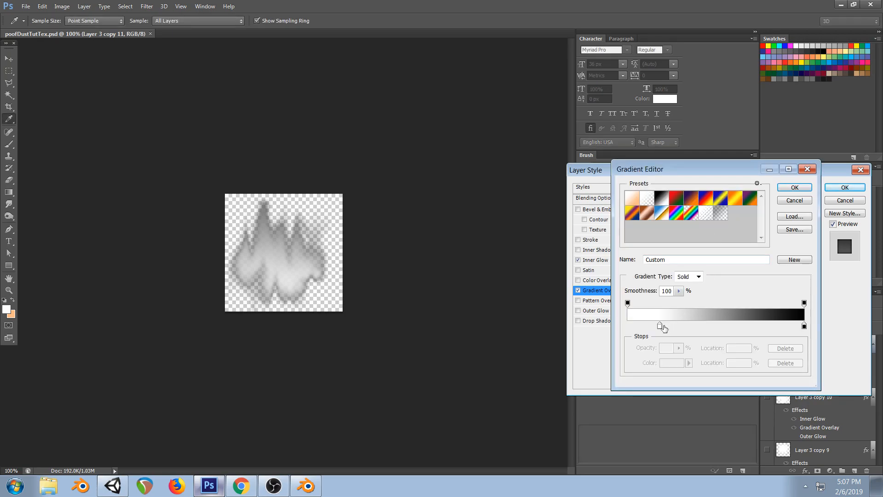
click(715, 327)
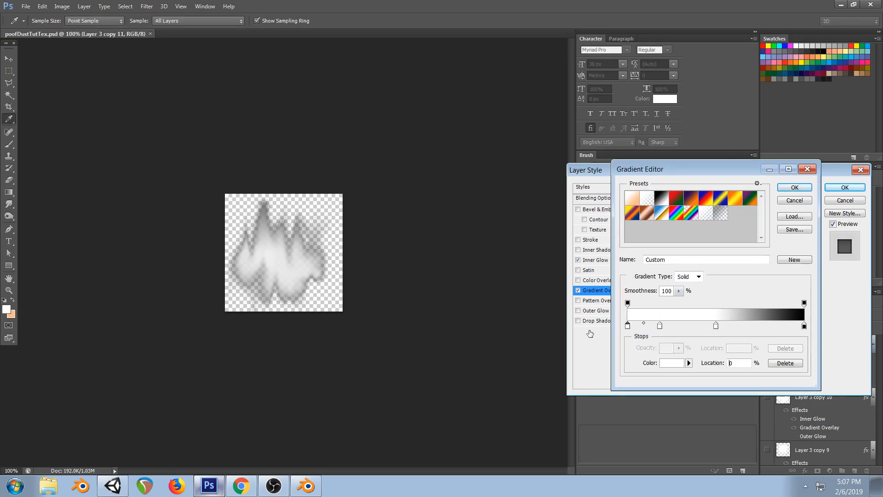
click(671, 364)
click(532, 314)
click(681, 235)
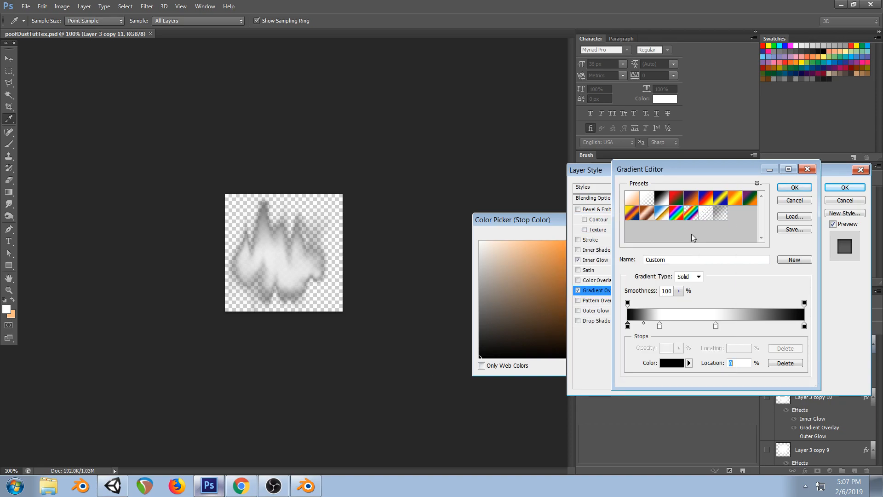
click(800, 189)
Delete the extra white stop nearest the gradient's start, and apply the layer style with a slightly adjusted overlay scale
click(728, 229)
click(659, 328)
click(786, 363)
click(788, 188)
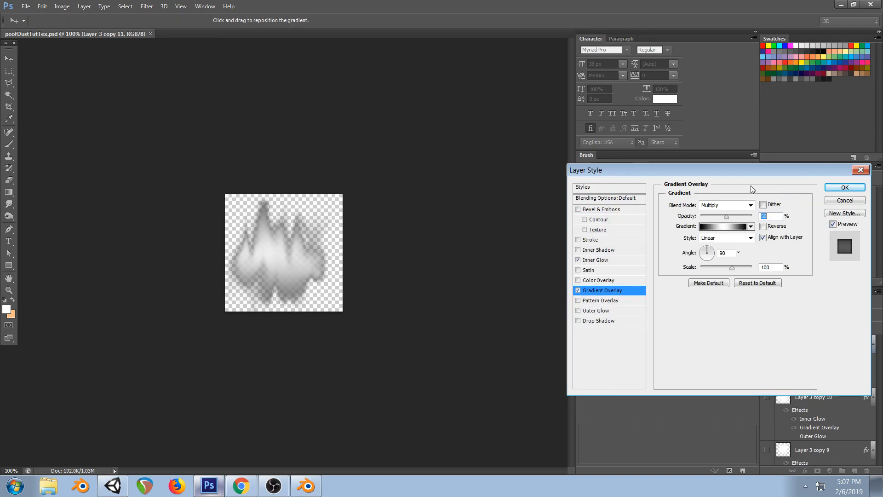
drag(732, 267, 734, 270)
click(845, 187)
Inspect the updated dust mesh in Unity's Scene and Game views and compare it with the Photoshop texture
key(alt+Tab)
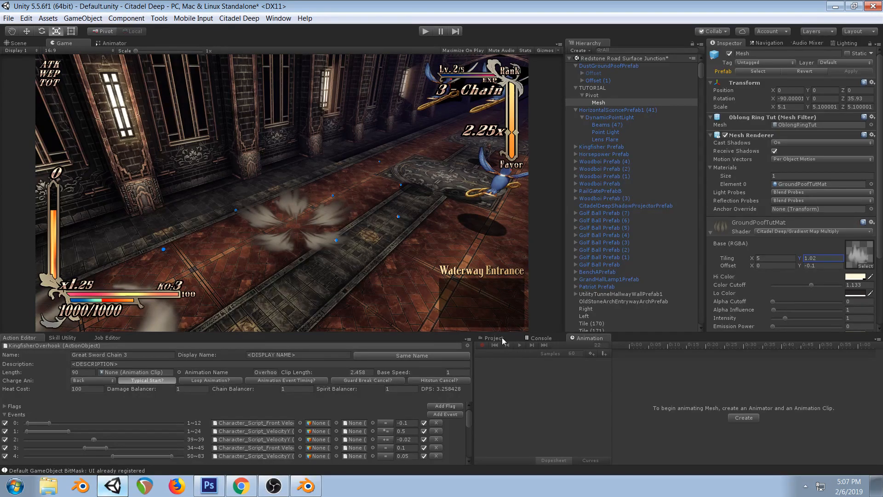
click(16, 43)
right_drag(391, 207, 290, 229)
right_drag(230, 215, 215, 267)
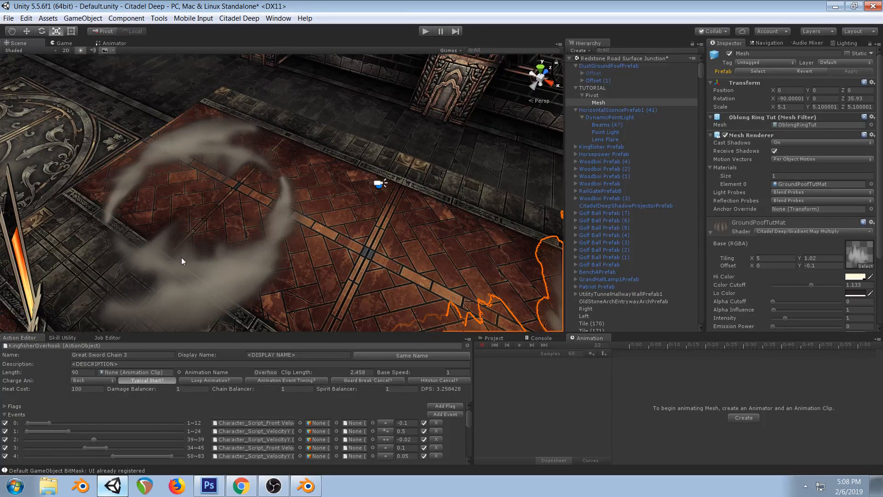
right_drag(181, 269, 291, 222)
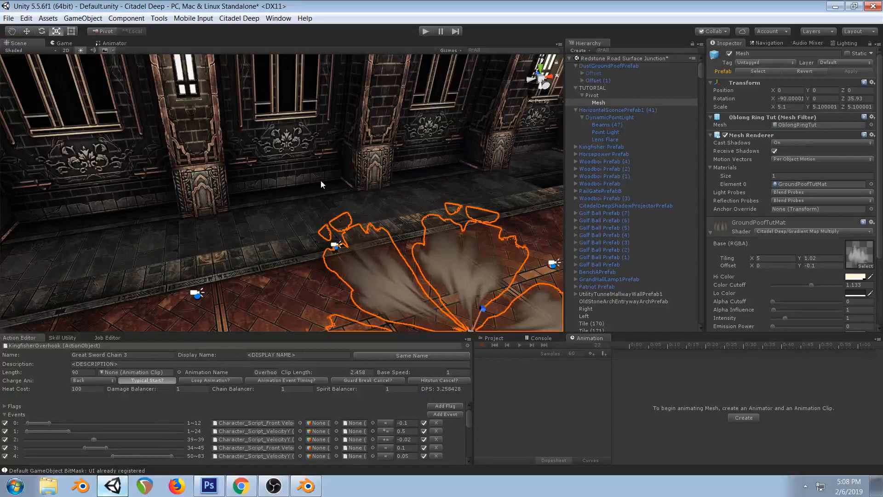
right_drag(321, 184, 372, 200)
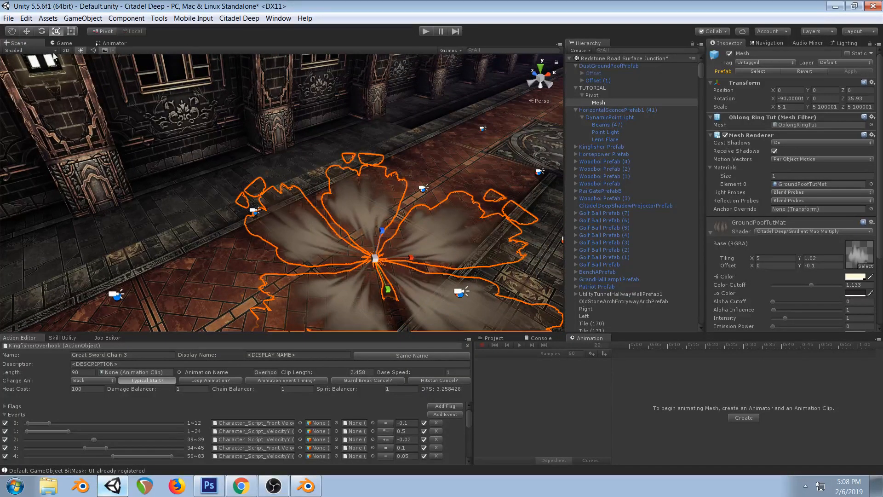
click(65, 44)
key(alt+Tab)
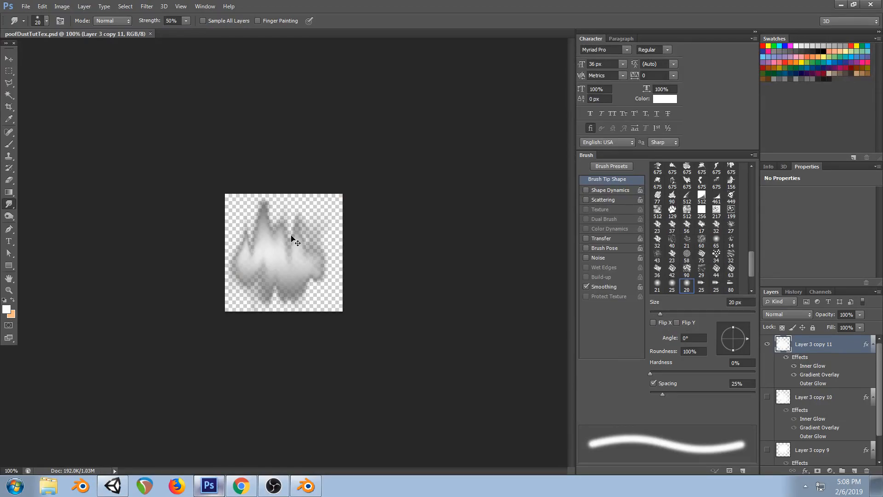
key(alt+Tab)
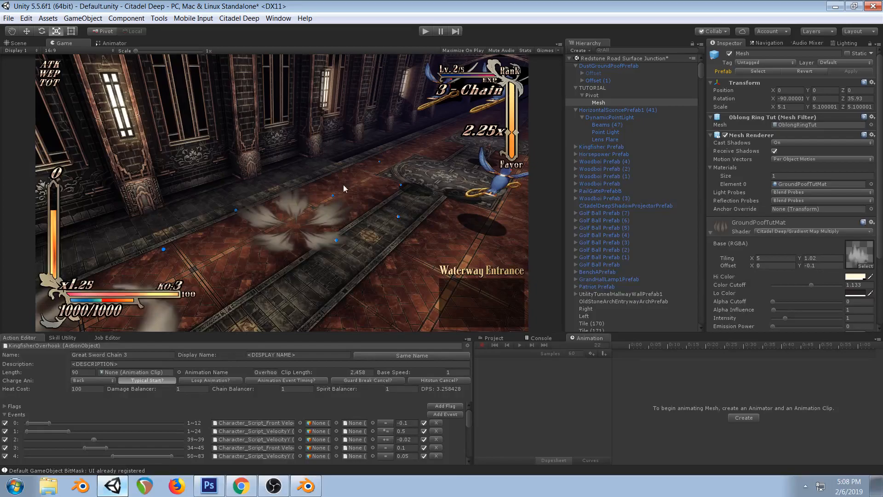
In Photoshop, duplicate Layer 3 copy 11 and hide the original layer
key(alt+Tab)
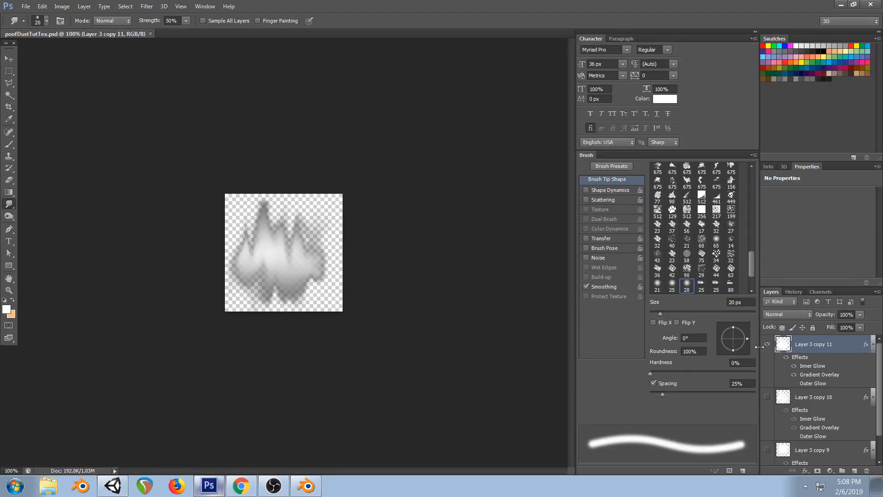
right_click(826, 350)
click(699, 120)
click(515, 152)
click(767, 397)
Increase the Smudge Tool's brush size to 50 px
key(bracketright)
key(bracketright)
key(bracketright)
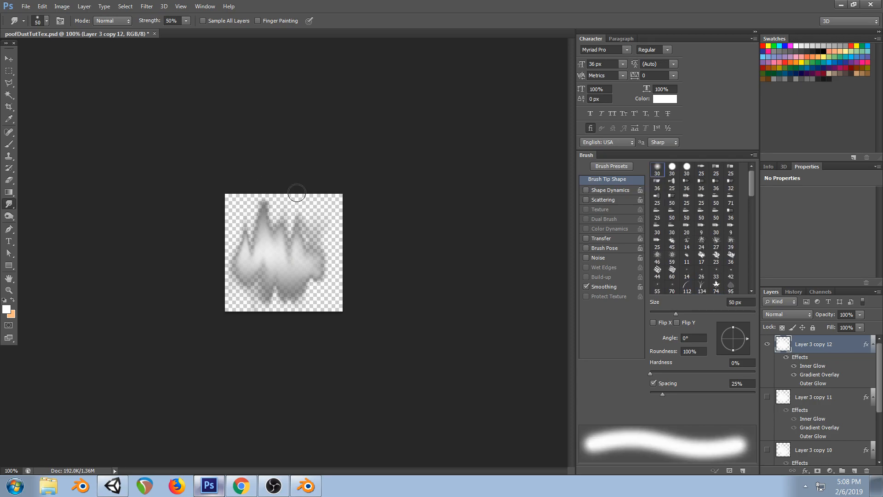
Try to rotate the dust on Layer 3 copy 12 clockwise by 16.20°
key(ctrl+t)
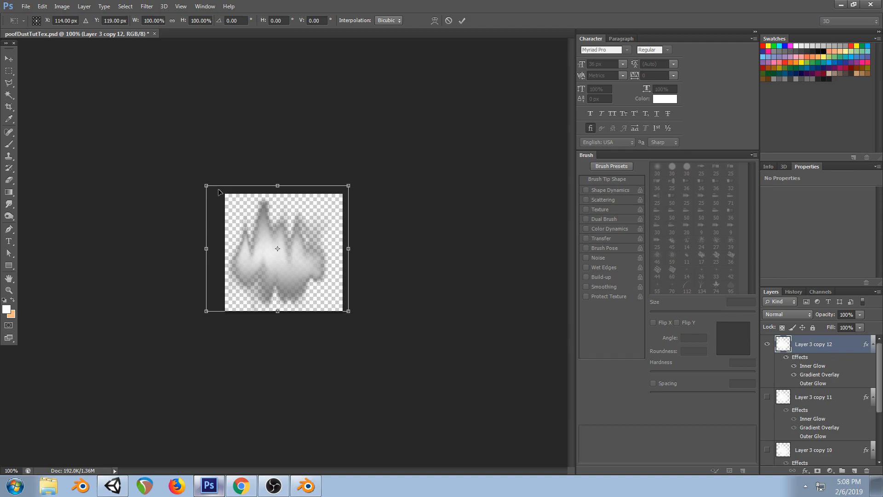
alt+drag(204, 183, 202, 204)
key(ctrl+z)
drag(360, 179, 382, 202)
click(9, 59)
click(384, 187)
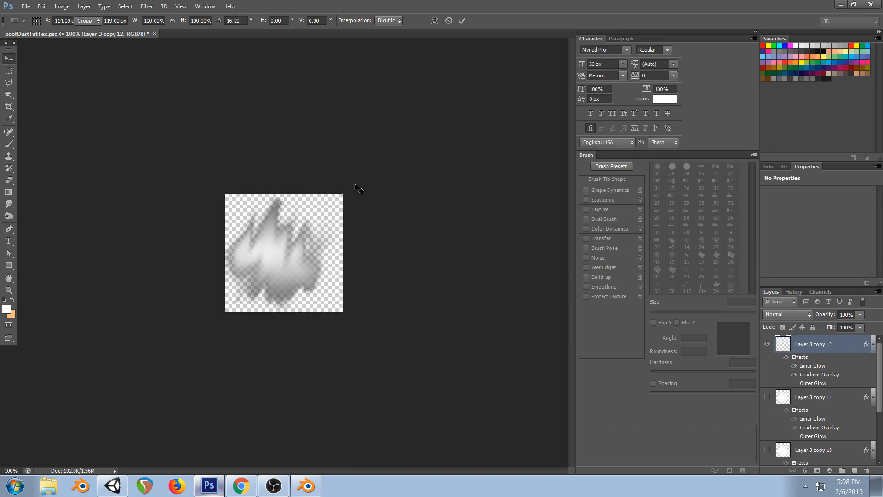
Try to squash the rotated dust to 91.62% width and 36.70% height, and discard both the squash and the rotation
key(ctrl+t)
drag(203, 176, 233, 163)
drag(290, 311, 290, 280)
drag(290, 163, 267, 274)
drag(336, 276, 354, 276)
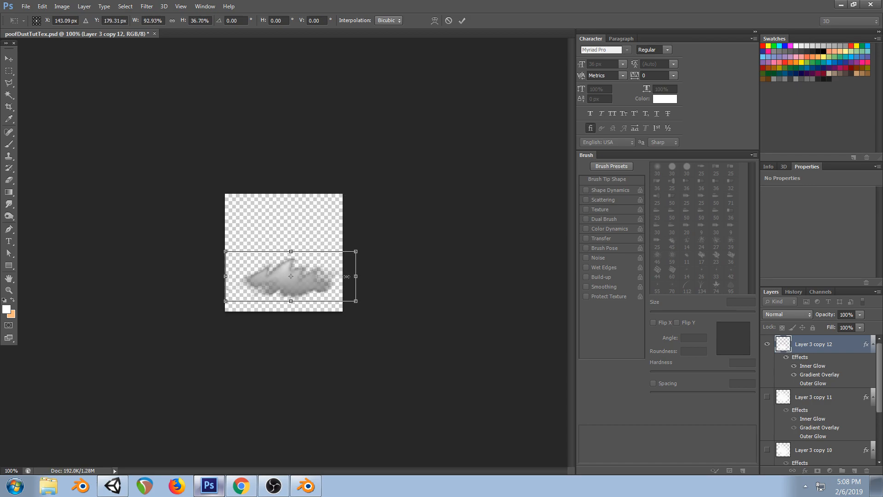
click(8, 58)
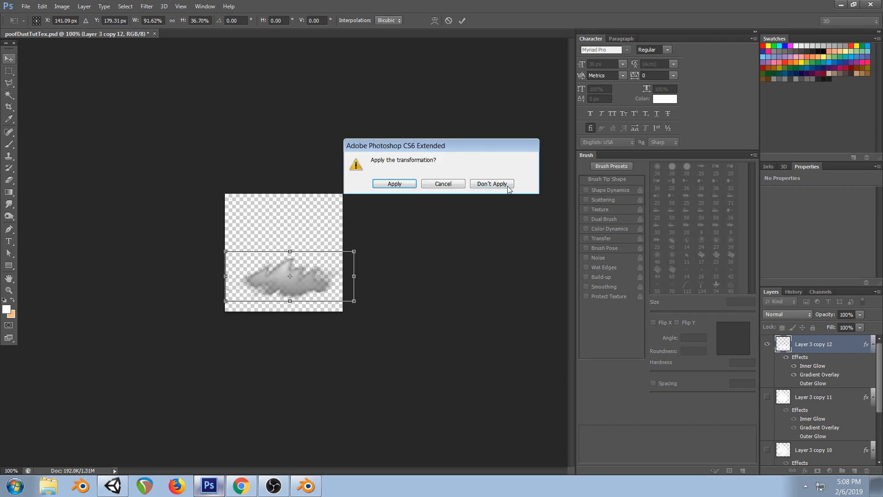
click(509, 178)
key(ctrl+z)
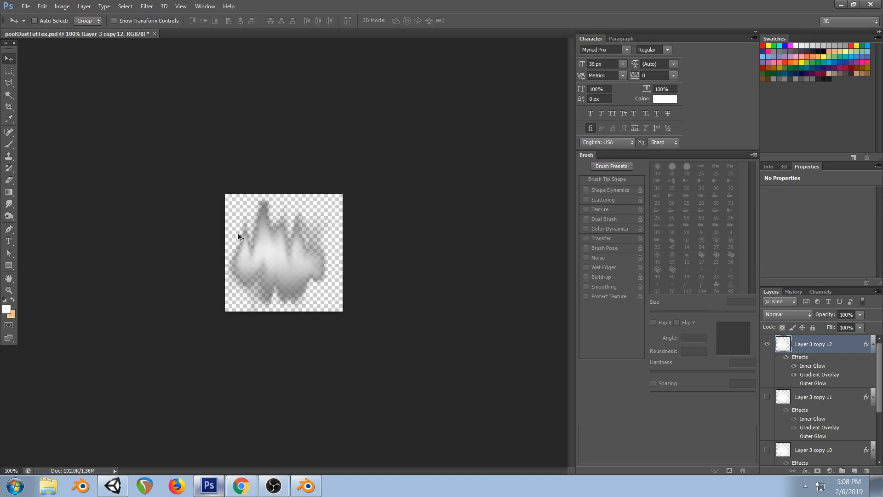
Nudge the dust shape on Layer 3 copy 12 and smudge its upper spikes into uneven heights with a 50 px brush
drag(275, 256, 281, 259)
click(11, 182)
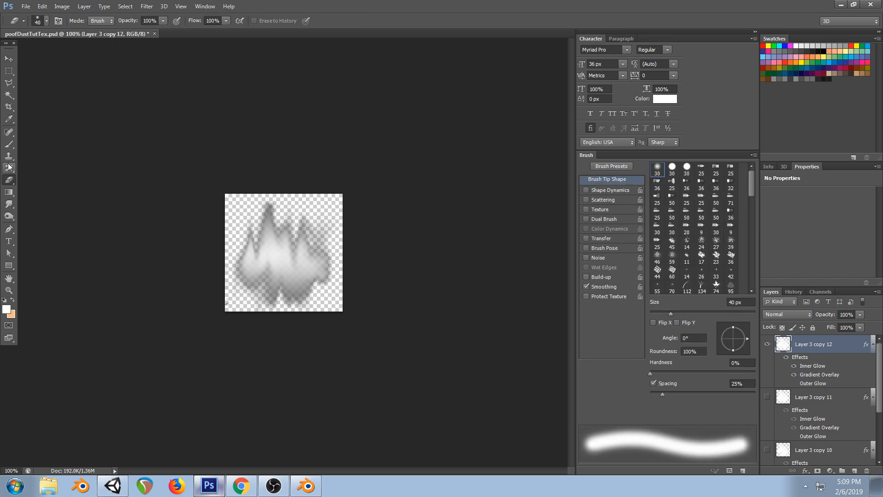
click(8, 204)
drag(248, 251, 247, 207)
mouse_move(246, 251)
mouse_down()
mouse_move(245, 205)
mouse_move(315, 251)
mouse_up()
mouse_move(268, 225)
mouse_down()
mouse_move(258, 197)
mouse_move(247, 200)
mouse_move(271, 231)
mouse_move(283, 229)
mouse_move(299, 204)
mouse_up()
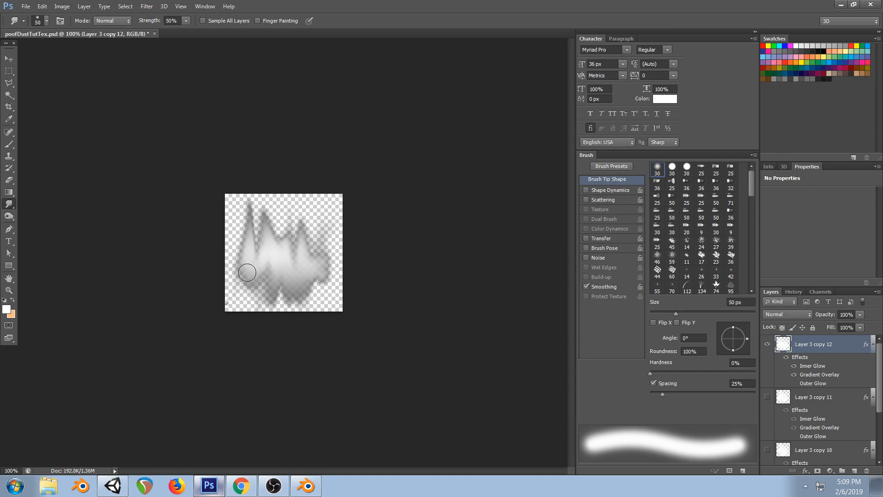
Reduce the Smudge tool's brush size to 25 px
key(bracketleft)
key(bracketleft)
key(bracketleft)
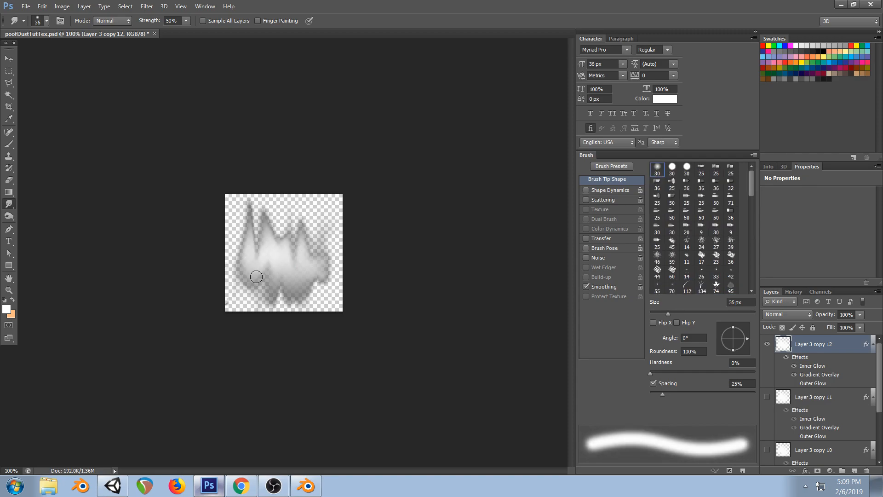
key(bracketleft)
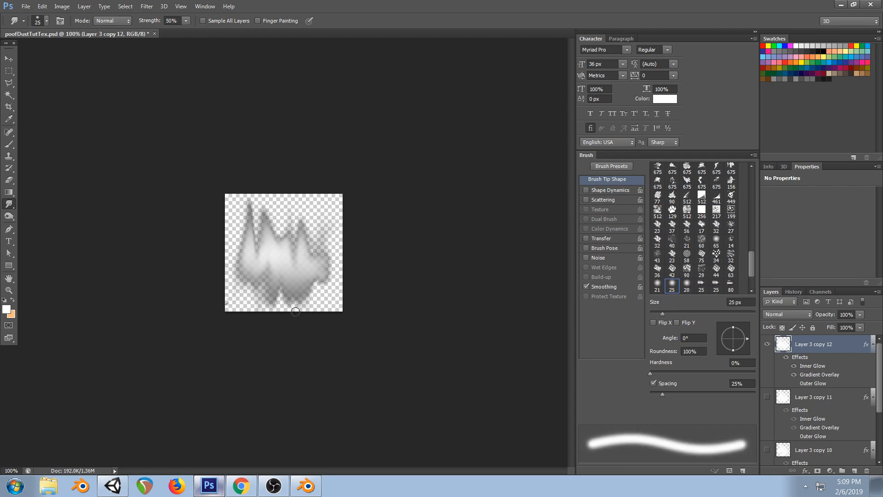
Switch to Unity and set the Base texture's Y tiling on GroundPoofTutMat to 2.16
key(alt+Tab)
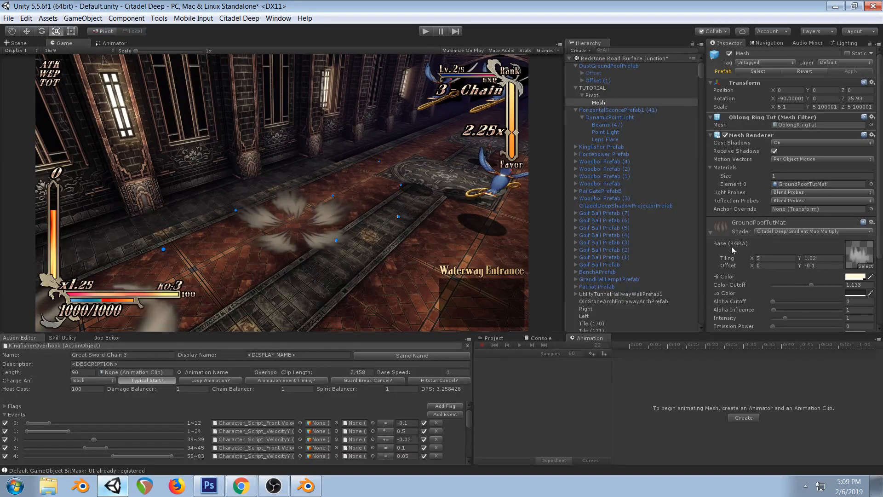
drag(799, 255, 819, 247)
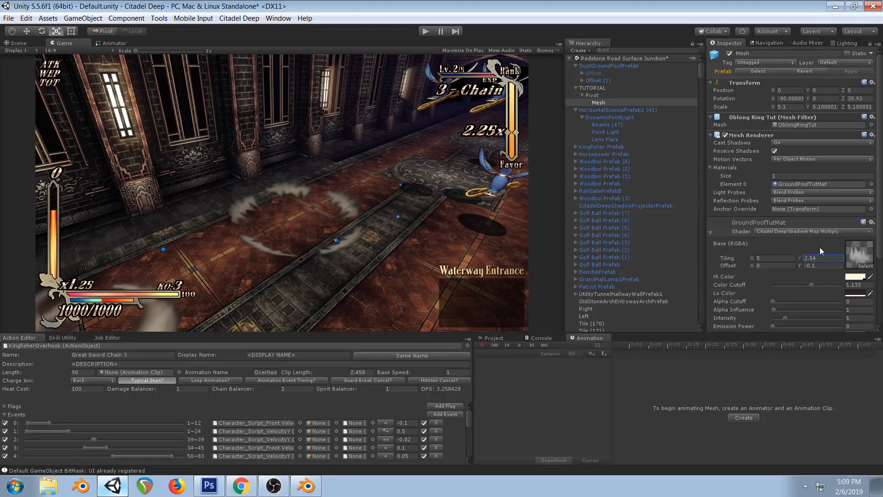
mouse_move(820, 247)
mouse_down()
mouse_move(830, 244)
mouse_move(791, 257)
mouse_move(815, 253)
mouse_up()
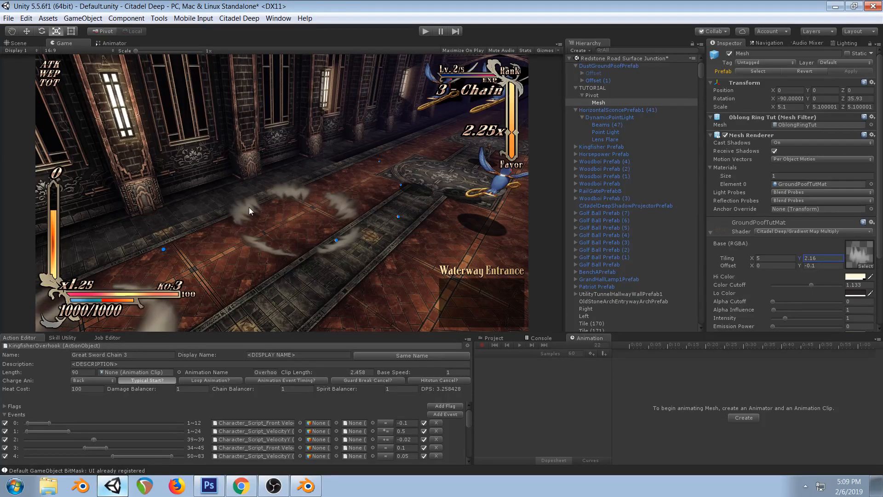
Switch to the Twitch live dashboard in Chrome, read the stream chat, and return to Unity
click(209, 486)
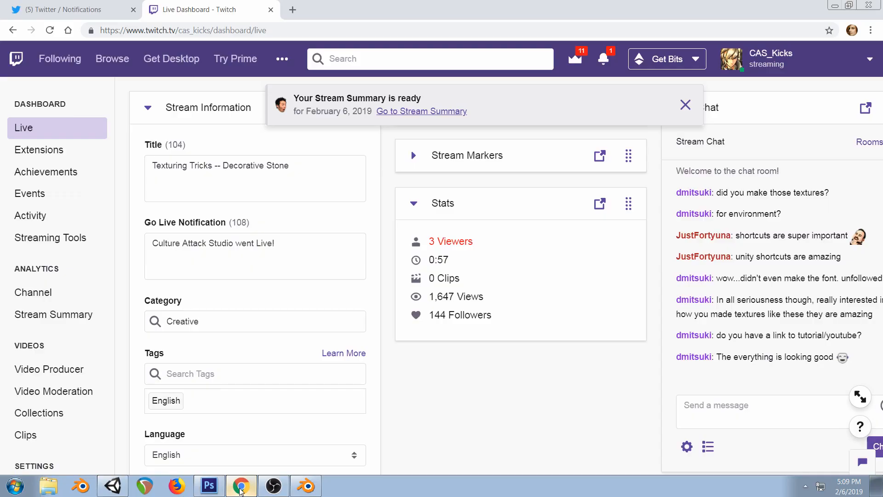
click(241, 485)
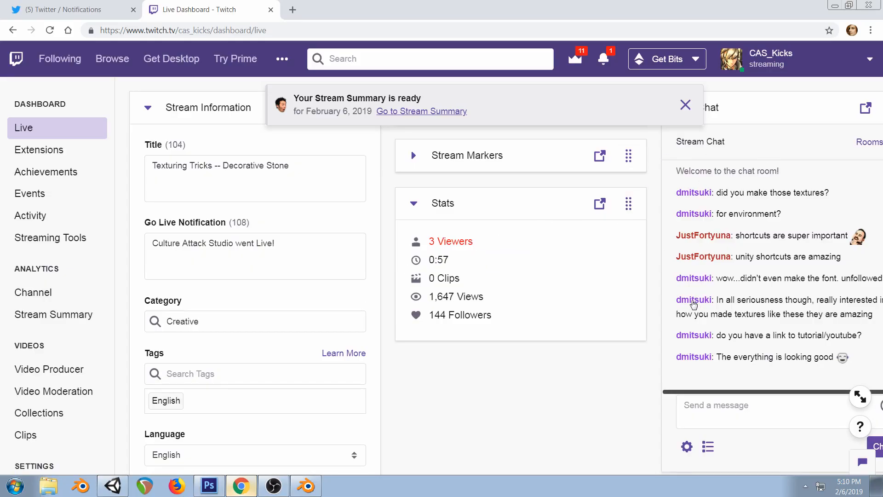
click(116, 489)
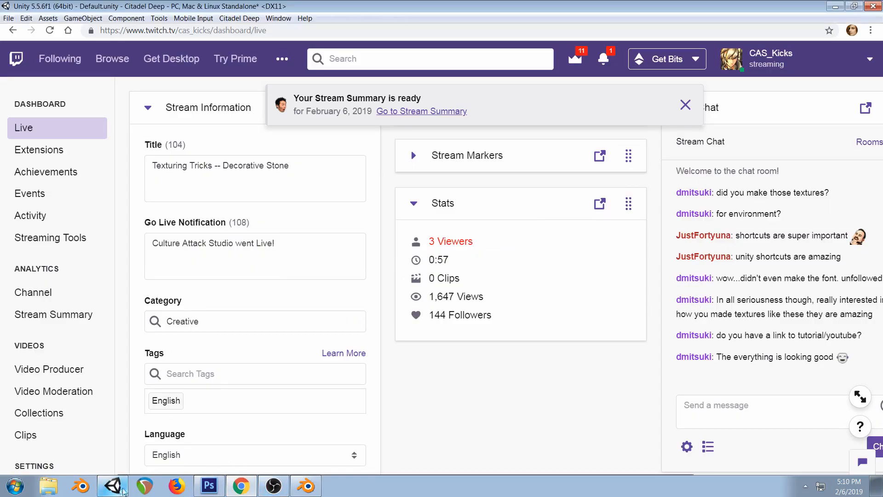
Smudge both sides of the dust shape outward in Photoshop with the 25 px brush, save the file, and check the ring in Unity
click(209, 486)
click(9, 180)
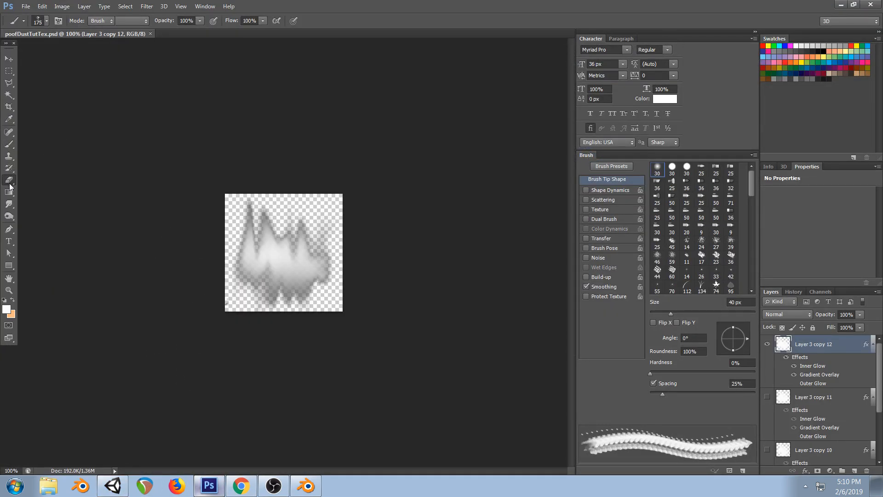
click(8, 204)
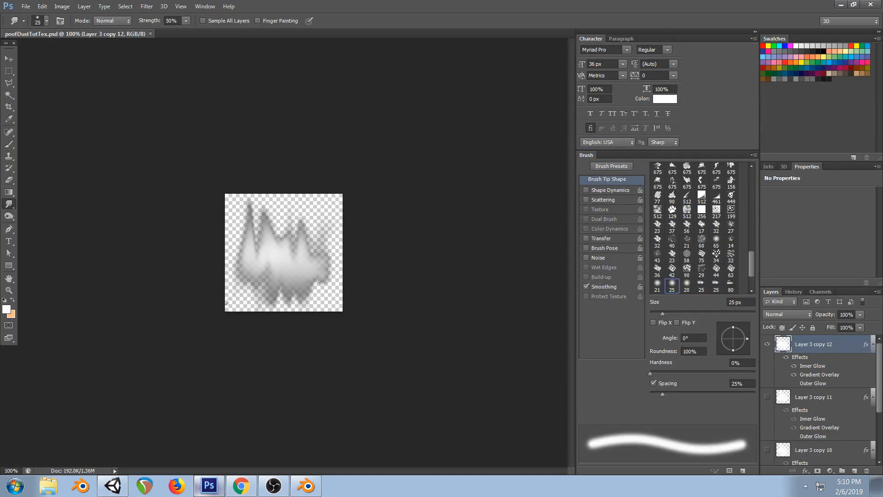
mouse_move(233, 266)
mouse_down()
mouse_move(241, 259)
mouse_move(234, 296)
mouse_move(233, 237)
mouse_move(235, 289)
mouse_up()
mouse_move(318, 270)
mouse_down()
mouse_move(330, 281)
mouse_move(332, 247)
mouse_move(328, 287)
mouse_move(323, 227)
mouse_move(327, 295)
mouse_move(333, 271)
mouse_move(314, 295)
mouse_up()
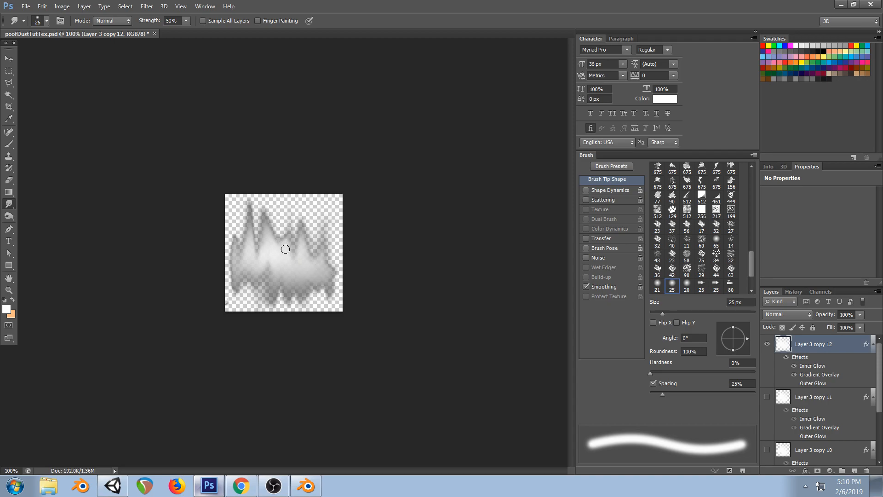
mouse_move(238, 243)
mouse_down()
mouse_move(233, 221)
mouse_move(227, 263)
mouse_move(232, 203)
mouse_up()
drag(237, 258, 235, 274)
mouse_move(340, 264)
mouse_down()
mouse_move(333, 290)
mouse_move(335, 239)
mouse_up()
key(ctrl+s)
click(113, 486)
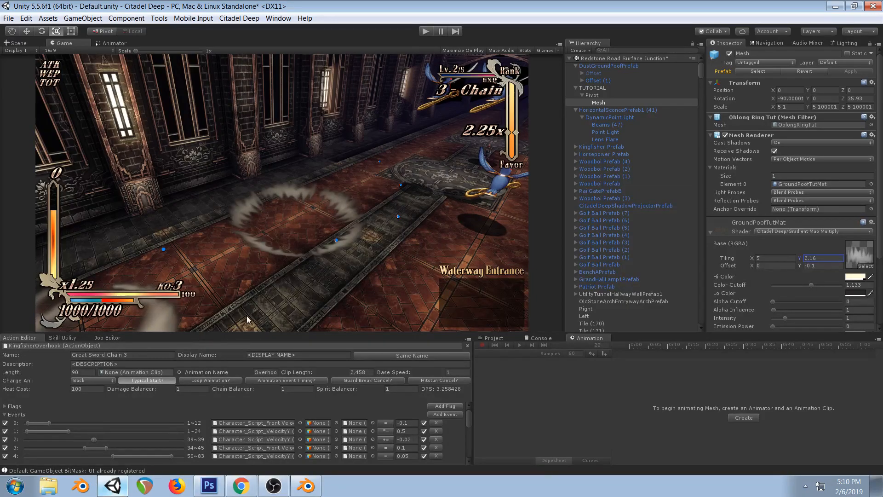
Undo the recent smudging on the sides of the dust shape in Photoshop and check the dust ring in Unity
click(209, 485)
click(314, 206)
key(ctrl+alt+z)
key(ctrl+alt+z)
key(ctrl+alt+z)
key(ctrl+alt+z)
key(ctrl+alt+z)
key(ctrl+alt+z)
key(ctrl+alt+z)
key(ctrl+alt+z)
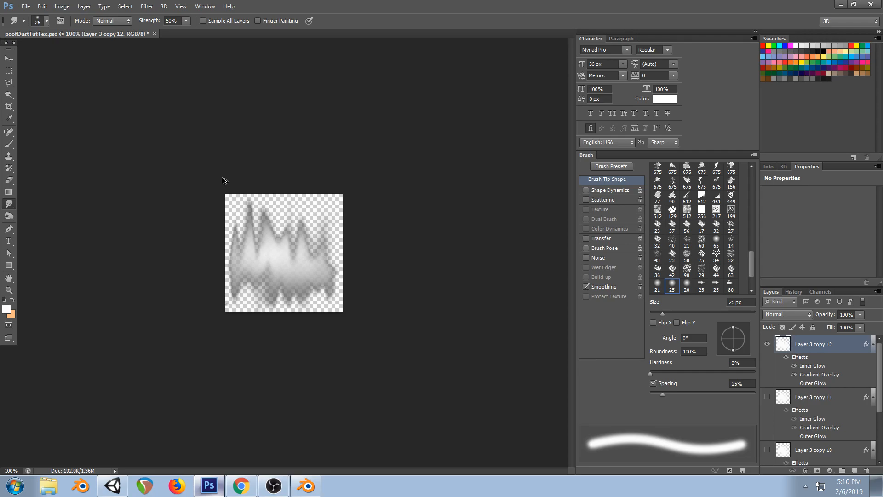
key(ctrl+alt+z)
key(ctrl+alt+z)
key(ctrl+alt+z)
key(ctrl+alt+z)
key(ctrl+alt+z)
key(ctrl+alt+z)
key(ctrl+alt+z)
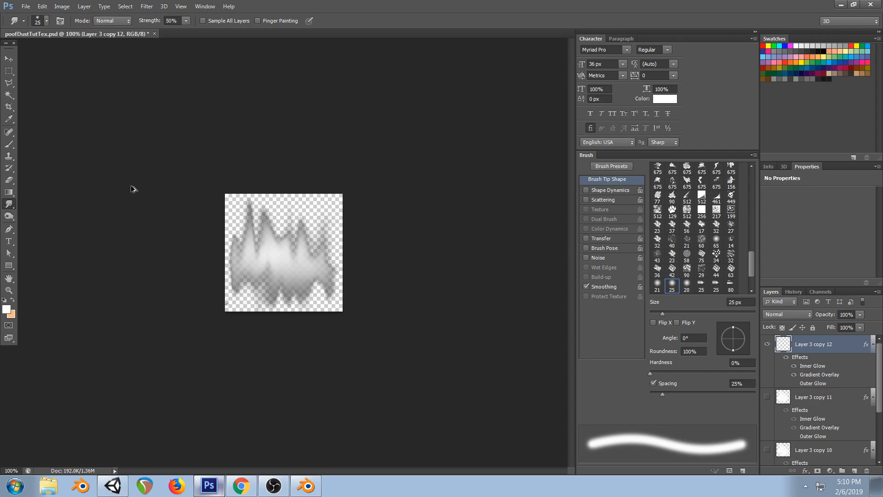
key(ctrl+alt+z)
key(ctrl+alt+z)
key(ctrl+alt+z)
key(ctrl+alt+z)
key(ctrl+alt+z)
key(ctrl+alt+z)
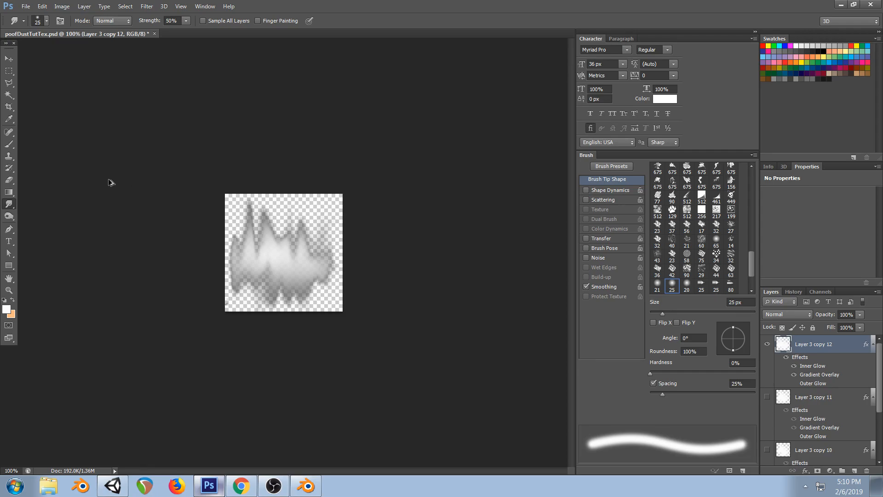
key(ctrl+alt+z)
key(ctrl+alt+z)
key(ctrl+alt+z)
key(ctrl+alt+z)
key(ctrl+alt+z)
key(ctrl+alt+z)
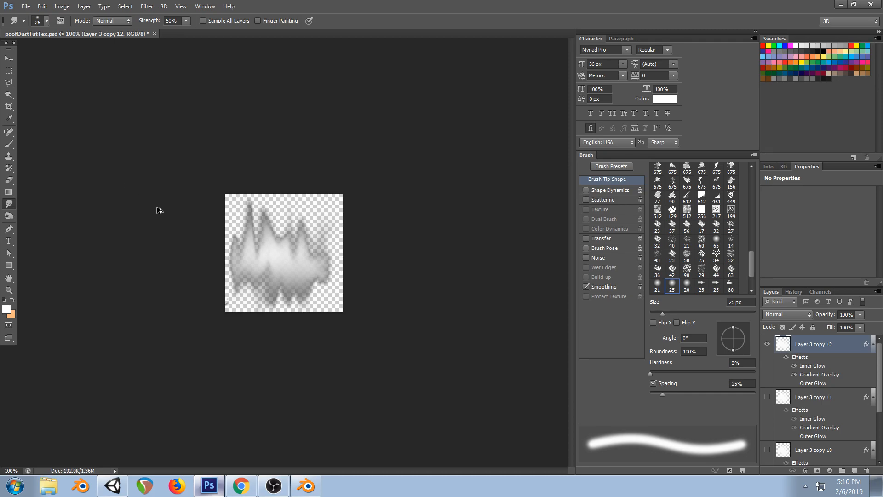
key(ctrl+alt+z)
key(ctrl+alt+z)
key(ctrl+alt+z)
key(ctrl+alt+z)
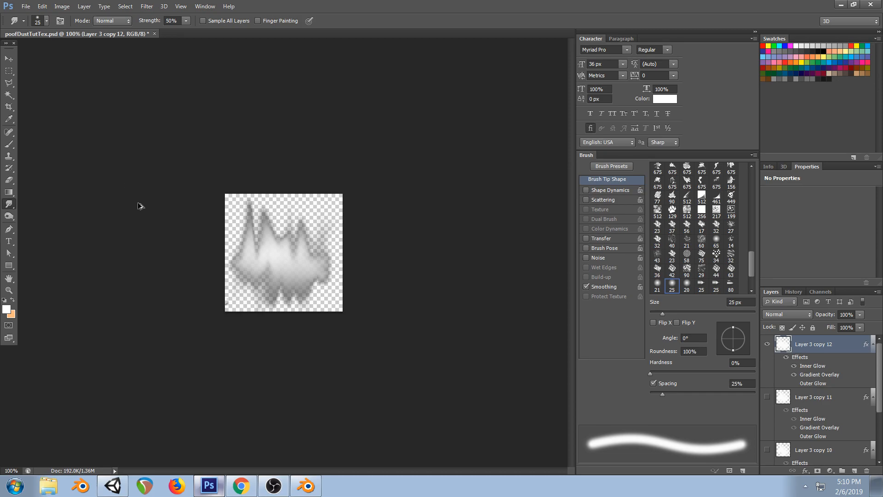
click(104, 488)
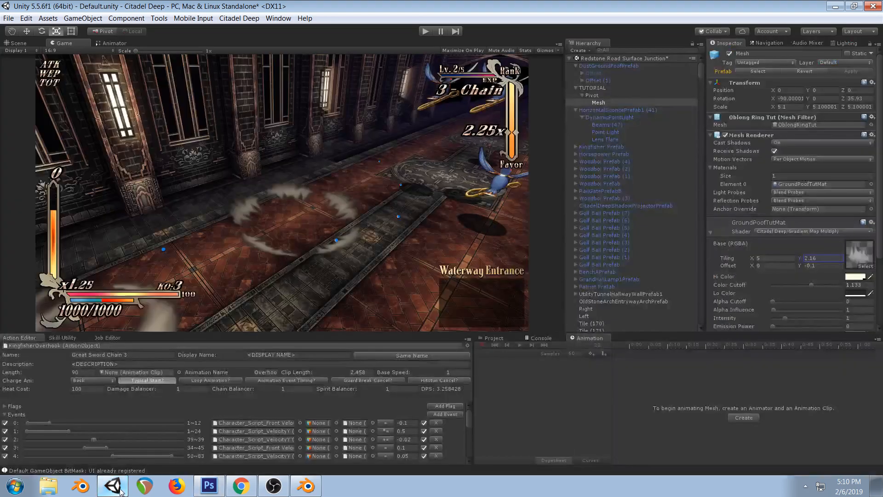
Widen the dust layer in Photoshop to about 116% with Free Transform, apply it, and reposition the layer on the canvas
click(209, 486)
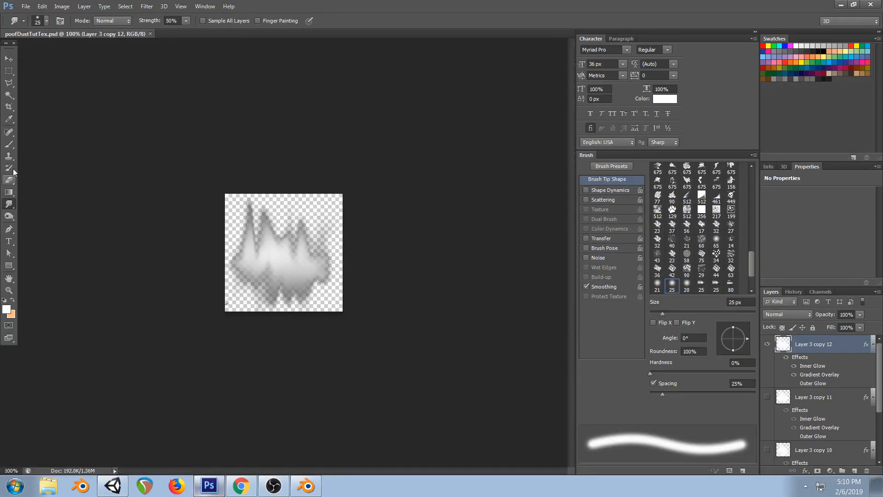
key(ctrl+t)
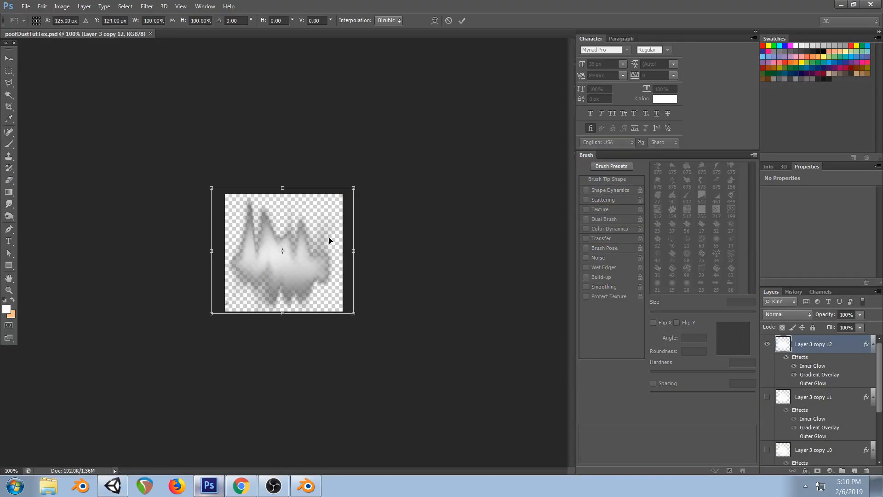
alt+drag(353, 252, 365, 253)
drag(292, 235, 297, 235)
click(8, 59)
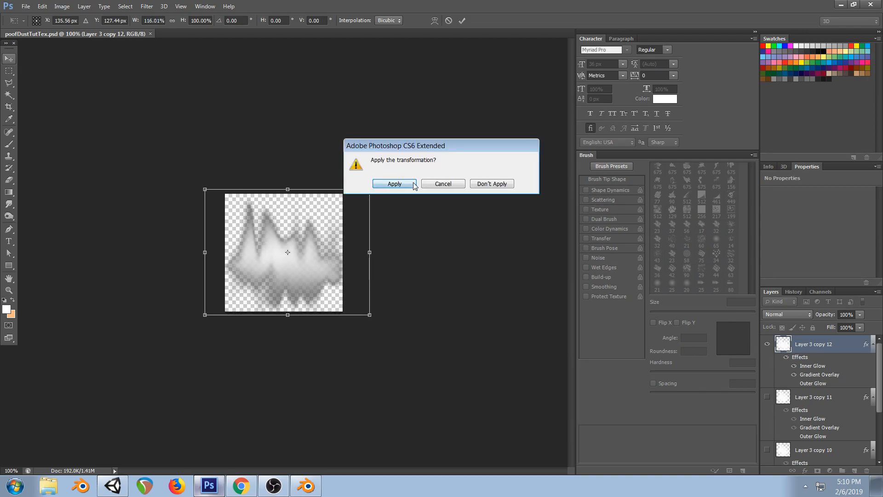
click(394, 186)
drag(295, 266, 300, 269)
Switch to Unity and lower the Base texture's Y tiling on GroundPoofTutMat
click(113, 485)
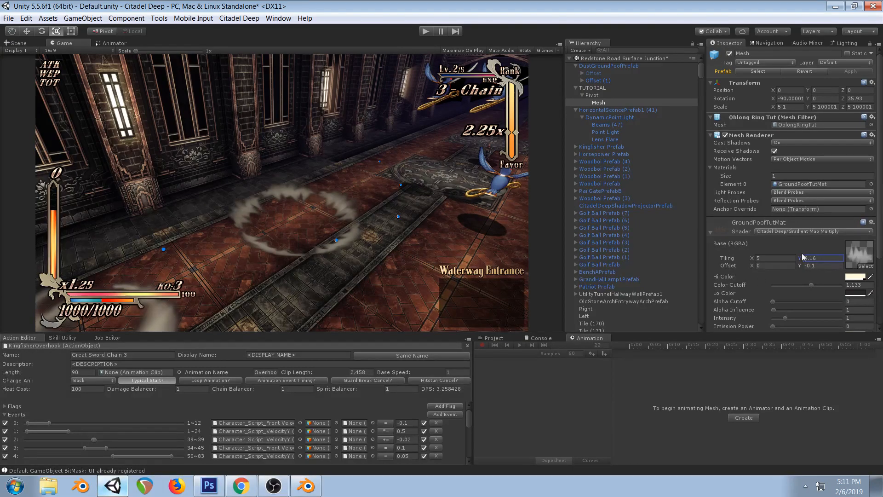
mouse_move(801, 256)
mouse_down()
mouse_move(780, 264)
mouse_move(810, 261)
mouse_move(779, 266)
mouse_move(793, 262)
mouse_up()
Step back through the dust texture's edits in Photoshop, undoing the widening and most of the smudging
click(224, 483)
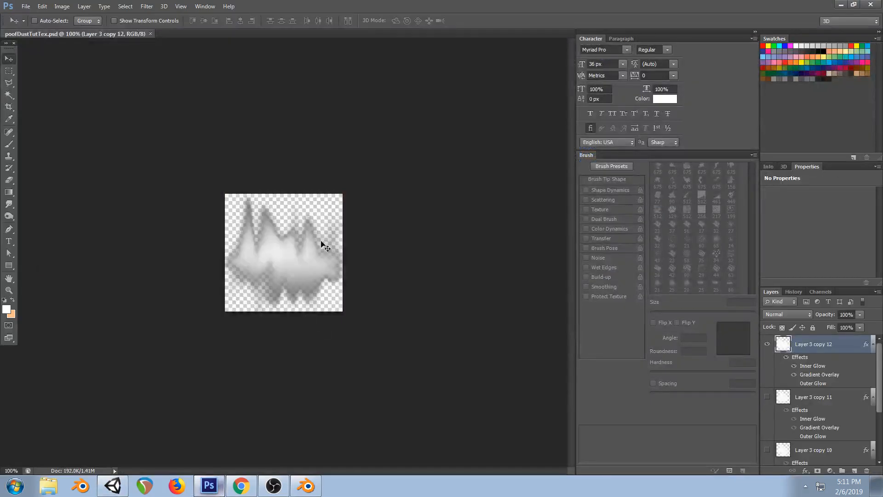
key(ctrl+alt+z)
key(ctrl+alt+z)
key(ctrl+alt+z)
key(ctrl+alt+z)
key(ctrl+alt+z)
key(ctrl+alt+z)
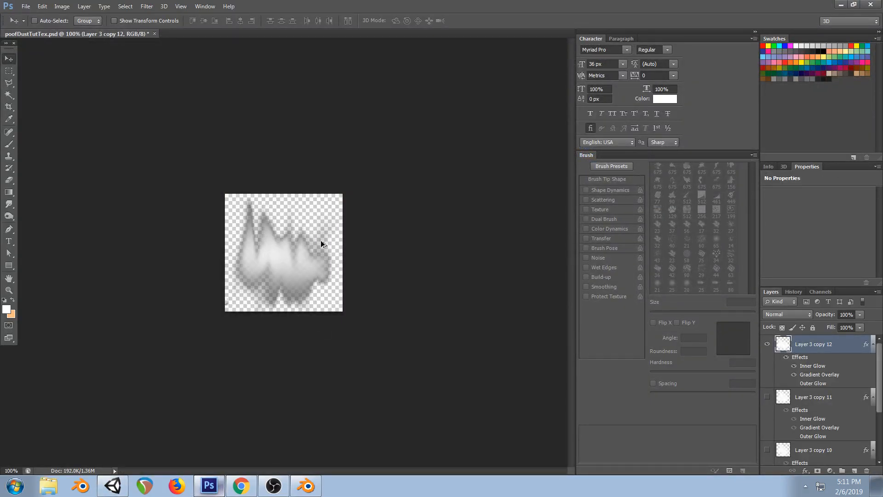
key(ctrl+alt+z)
key(ctrl+alt+z)
key(ctrl+alt+z)
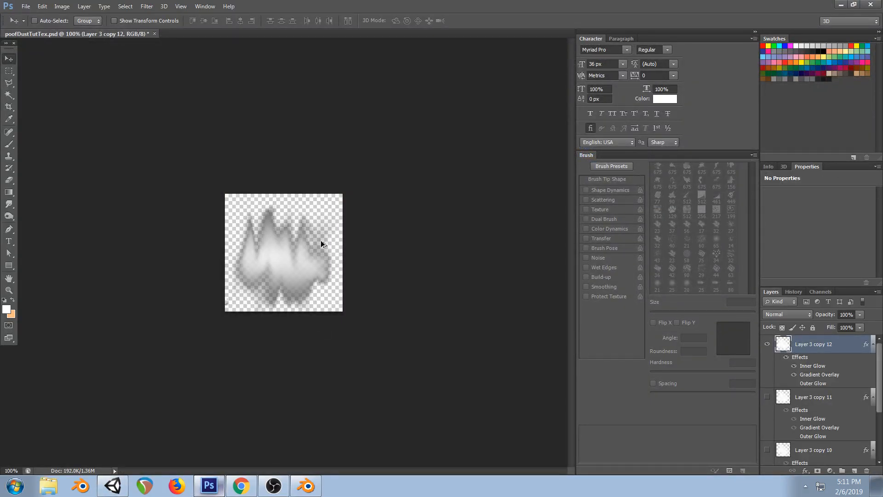
key(ctrl+shift+z)
key(ctrl+shift+z)
key(ctrl+shift+z)
key(ctrl+alt+z)
key(ctrl+alt+z)
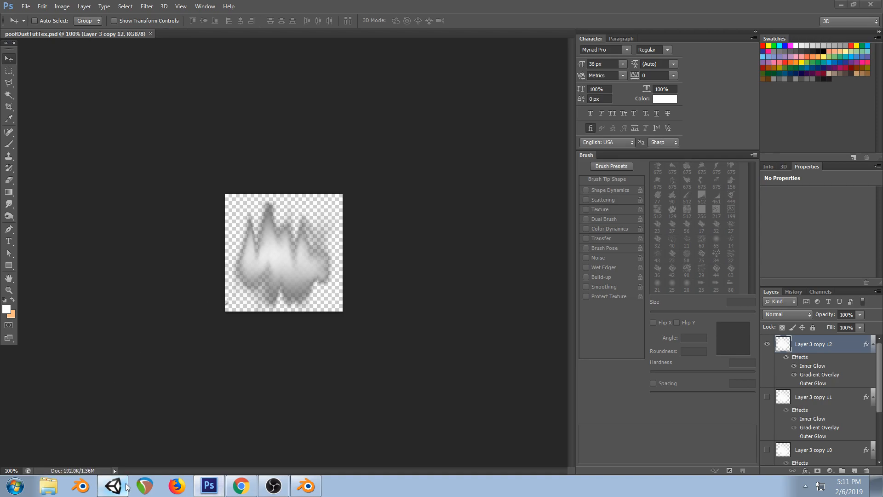
Switch to Unity and set the Base texture's Y tiling on GroundPoofTutMat to 1.87
click(113, 486)
mouse_move(802, 258)
mouse_down()
mouse_move(789, 261)
mouse_move(806, 258)
mouse_up()
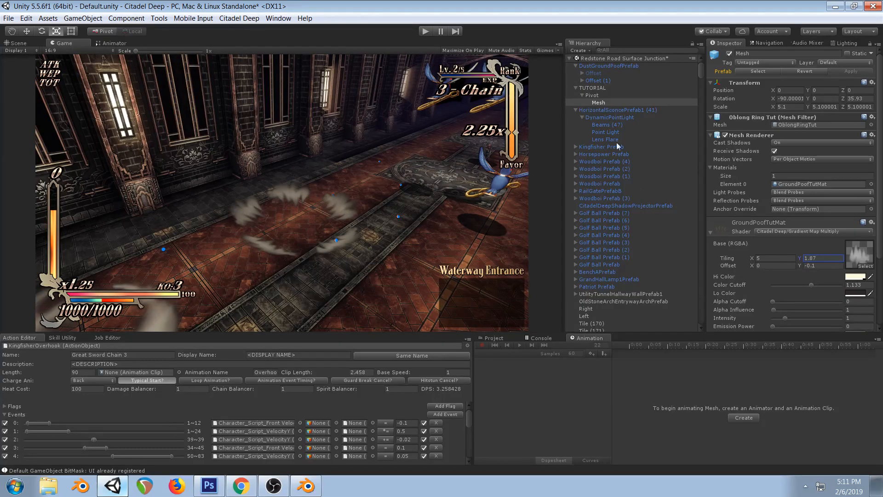
Rename the TUTORIAL object in the scene to TutorialDustEffect and select it
click(593, 88)
click(774, 53)
text(TutorialDustEffect)
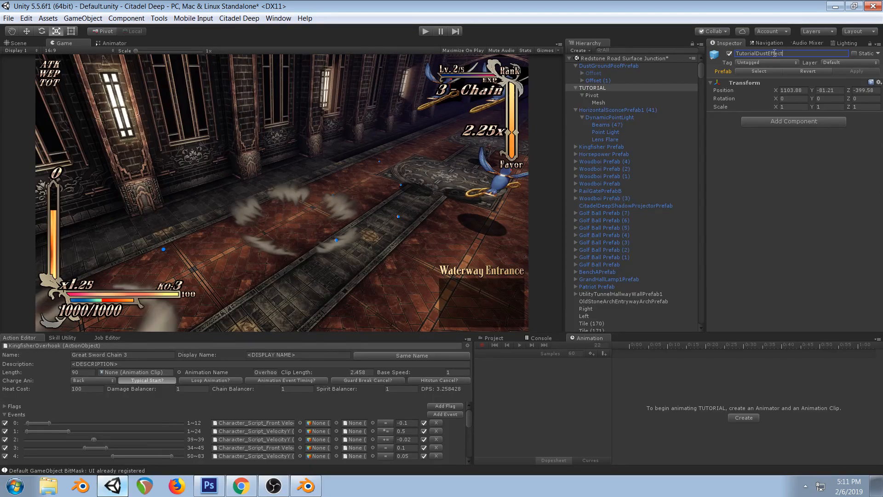
key(Return)
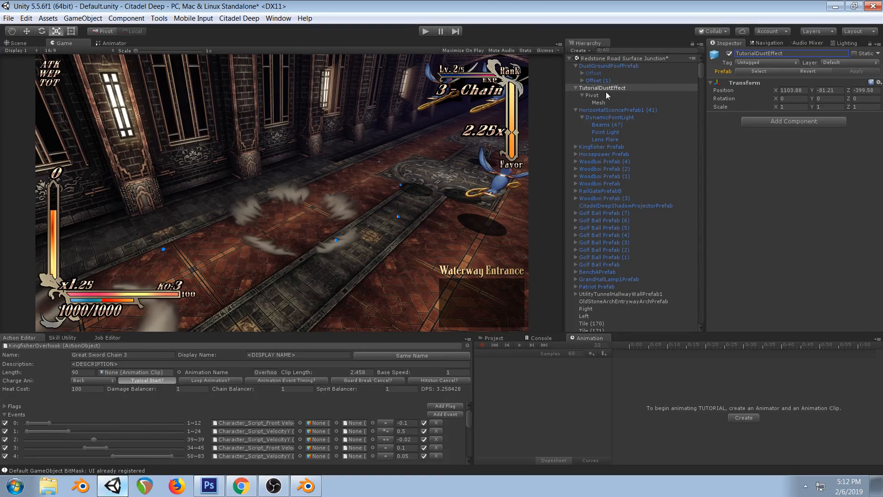
click(598, 89)
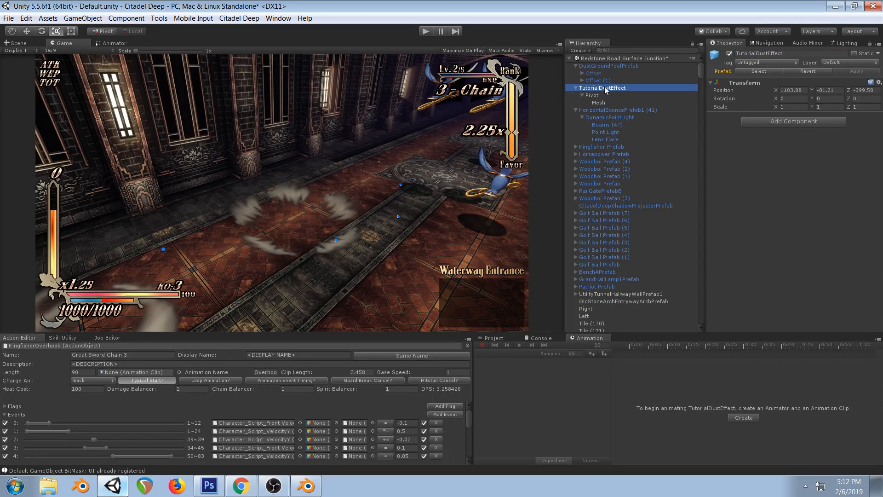
Run the scene in play mode to test it, and stop the playback
click(425, 31)
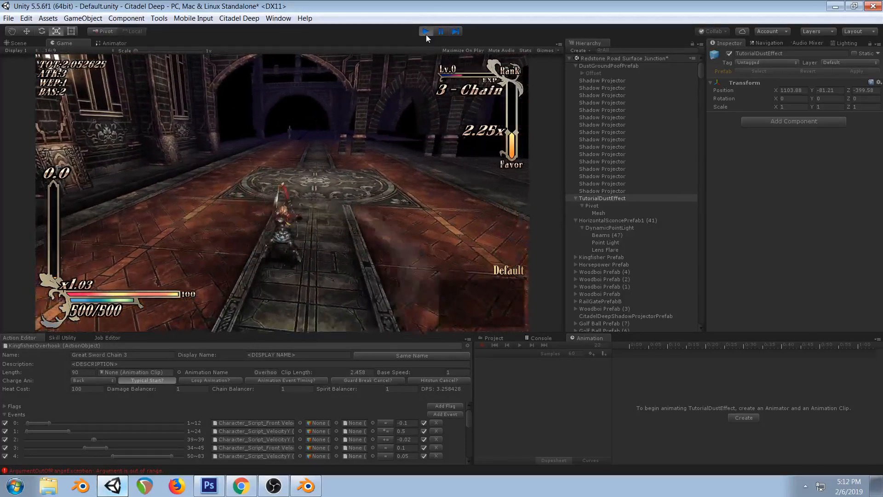
click(426, 31)
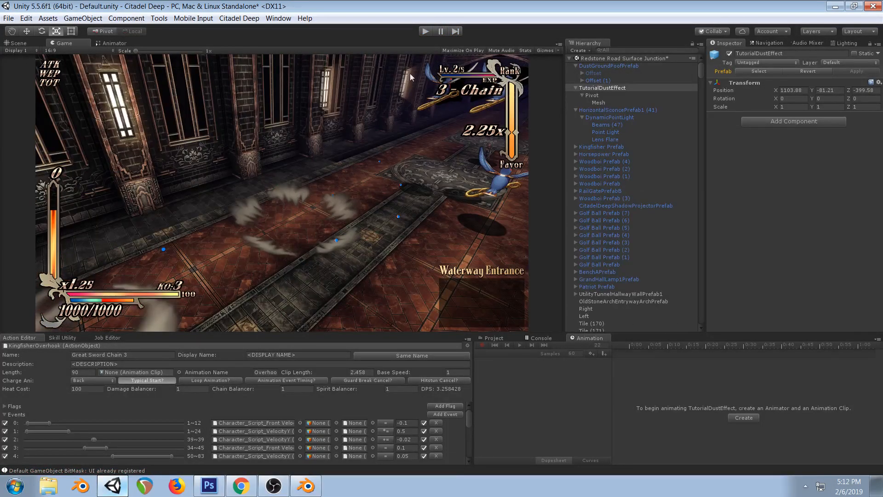
Set the Y position of TutorialDustEffect's Pivot to 0, trying a lower height and undoing it
click(592, 95)
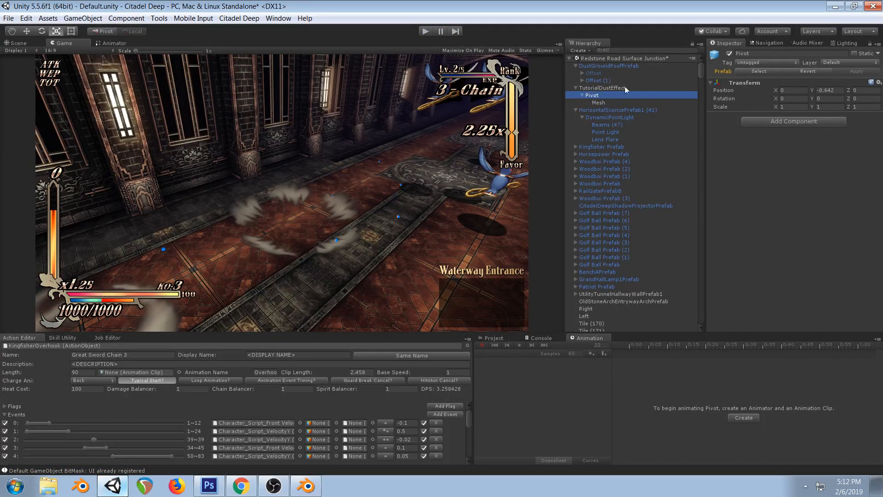
click(838, 91)
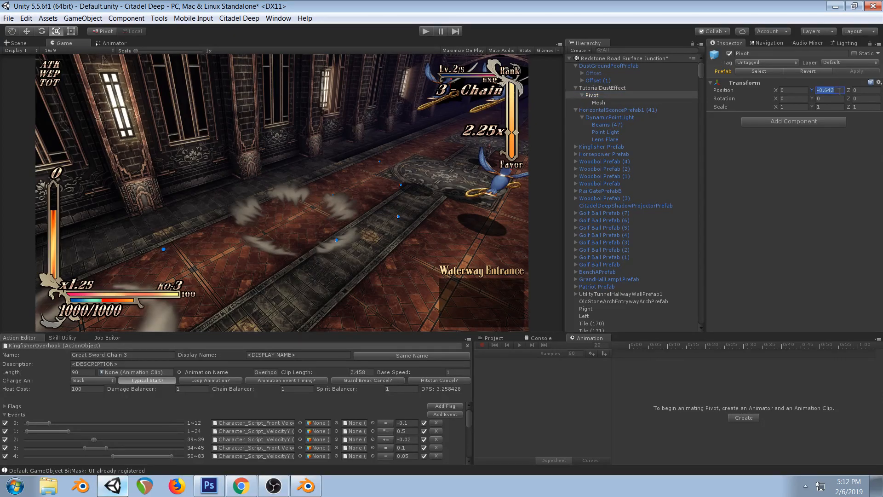
text(0)
drag(812, 91, 775, 103)
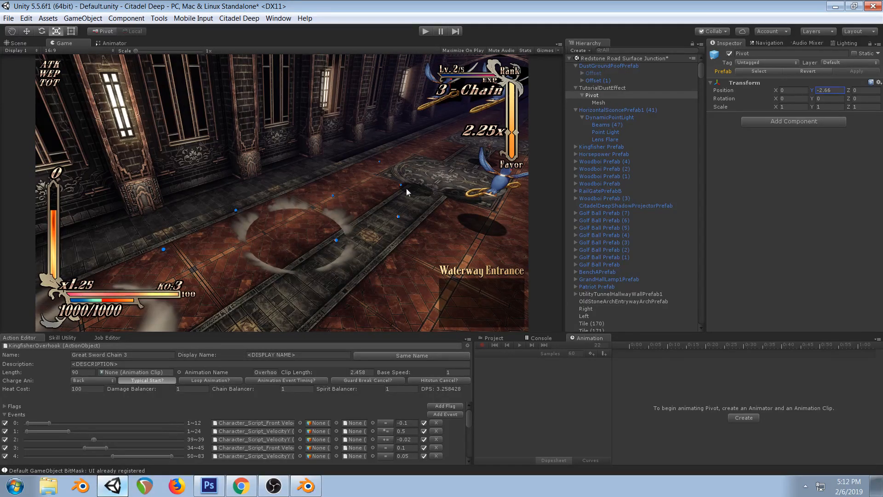
key(ctrl+z)
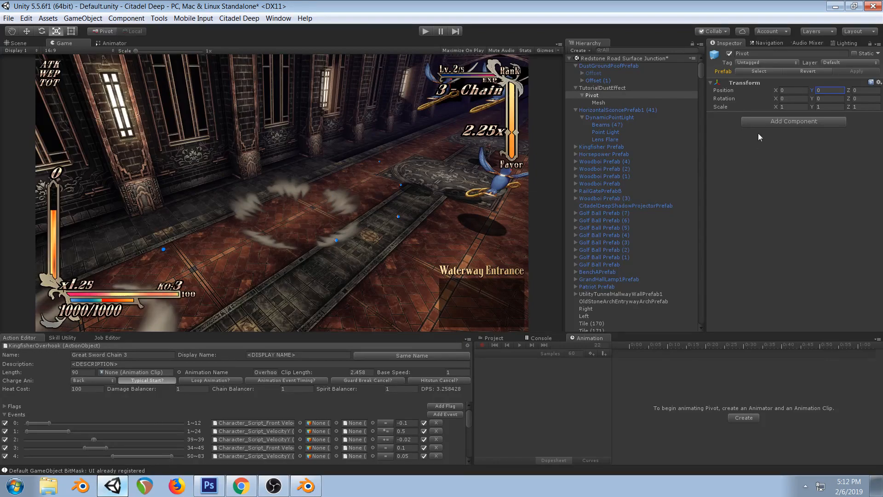
Select the Mesh object, check the Twitch live dashboard in Chrome, and return to Unity
click(601, 103)
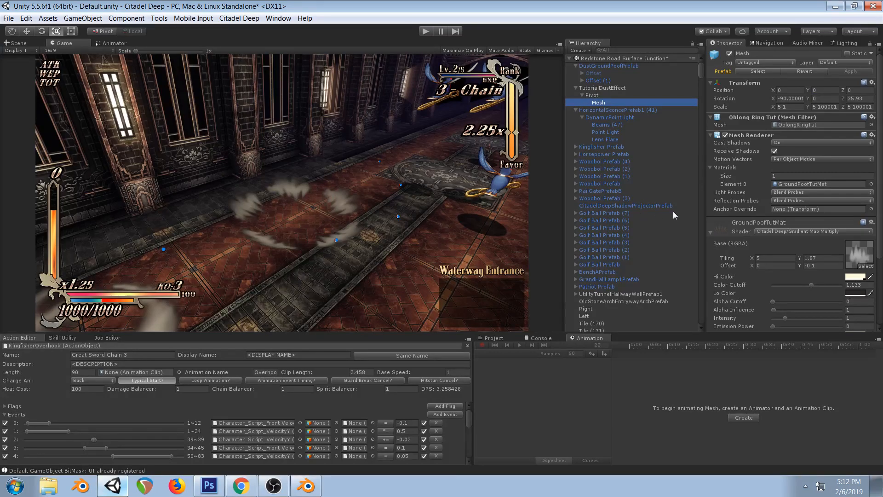
click(241, 486)
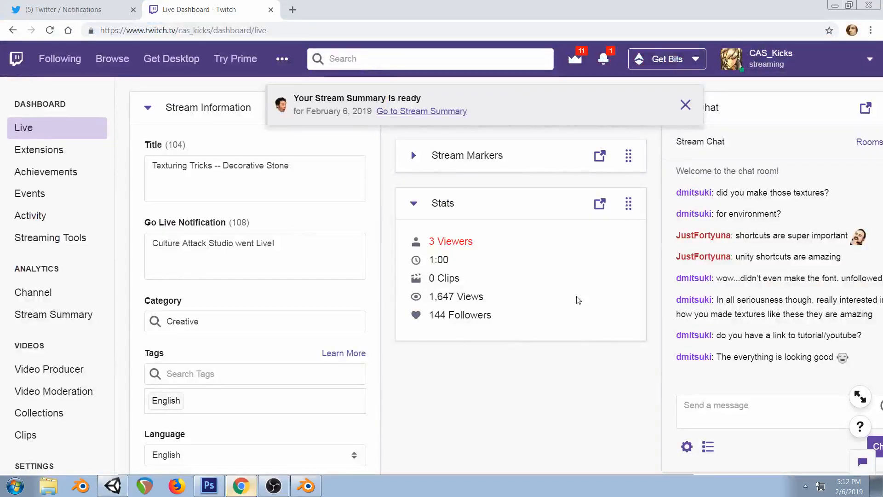
click(120, 481)
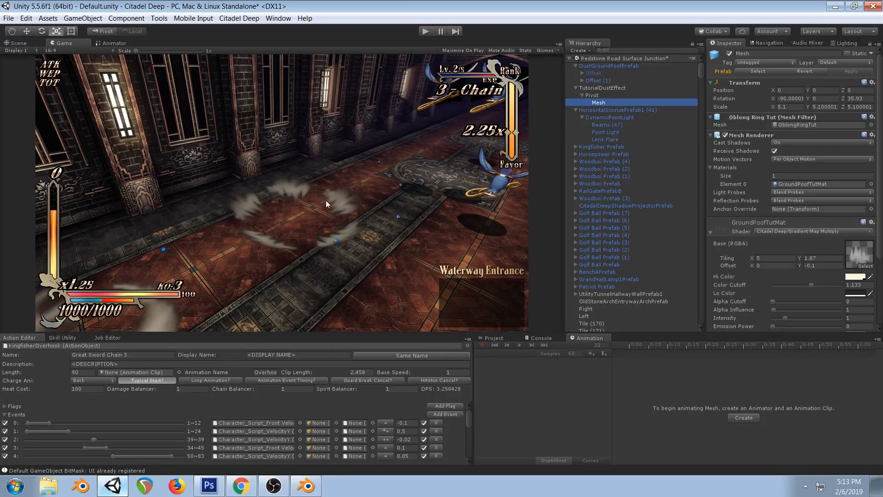
Compare TutorialDustEffect's Pivot and Mesh with the Offset (1) hierarchy and animation inside DustGroundPoofPrefab
click(596, 93)
click(597, 103)
click(593, 81)
click(581, 80)
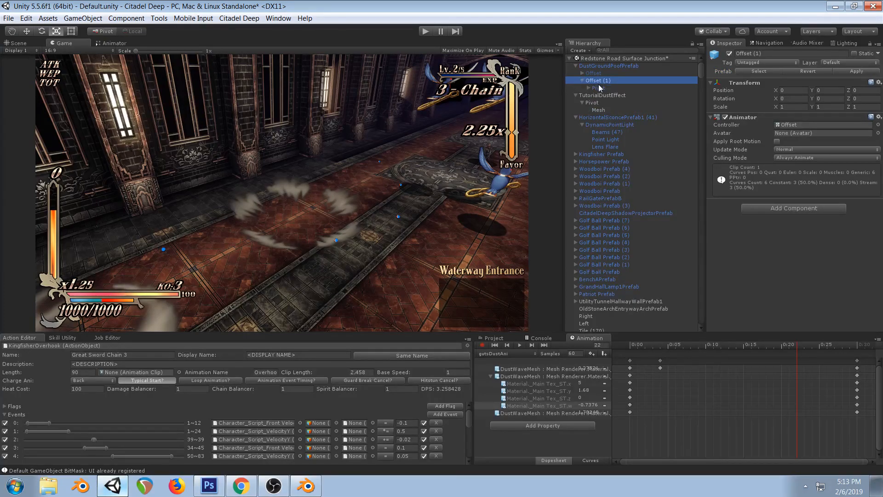
click(598, 87)
click(588, 87)
click(588, 88)
click(593, 79)
click(584, 79)
Create an empty child object under TutorialDustEffect and name it Offset
click(591, 88)
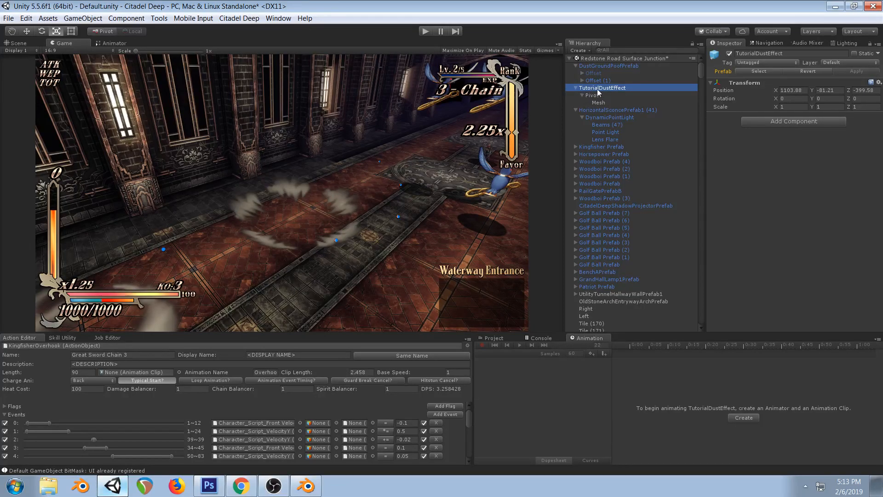
right_click(601, 87)
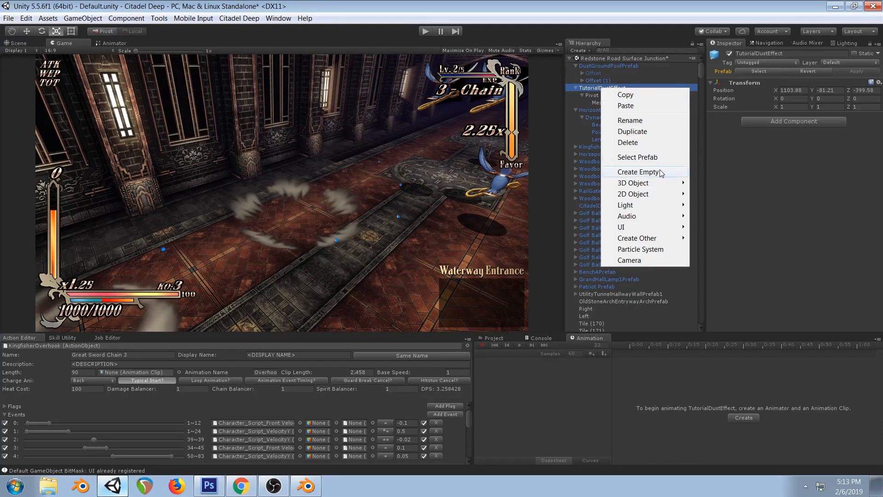
click(663, 172)
click(779, 54)
click(779, 54)
text(Offset)
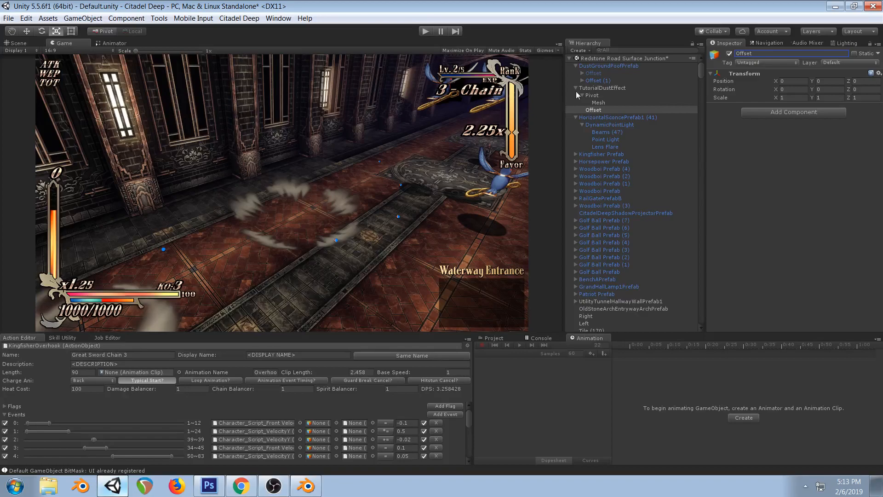
Nest Pivot, with its Mesh, under the new Offset object in TutorialDustEffect and expand it
click(593, 73)
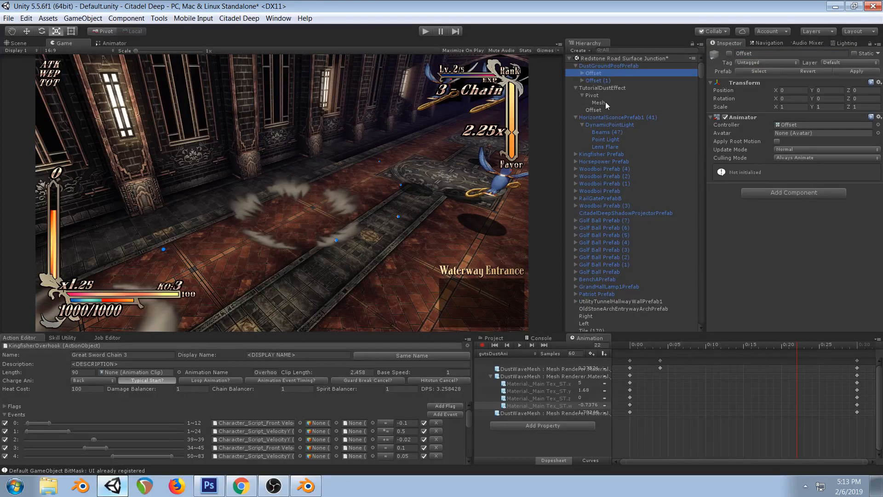
click(591, 95)
click(583, 95)
drag(590, 95, 591, 101)
click(591, 95)
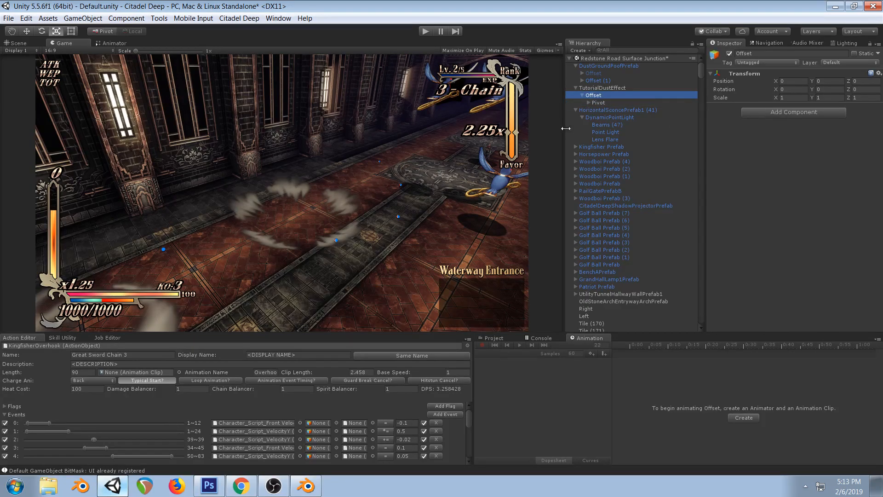
click(597, 102)
click(589, 103)
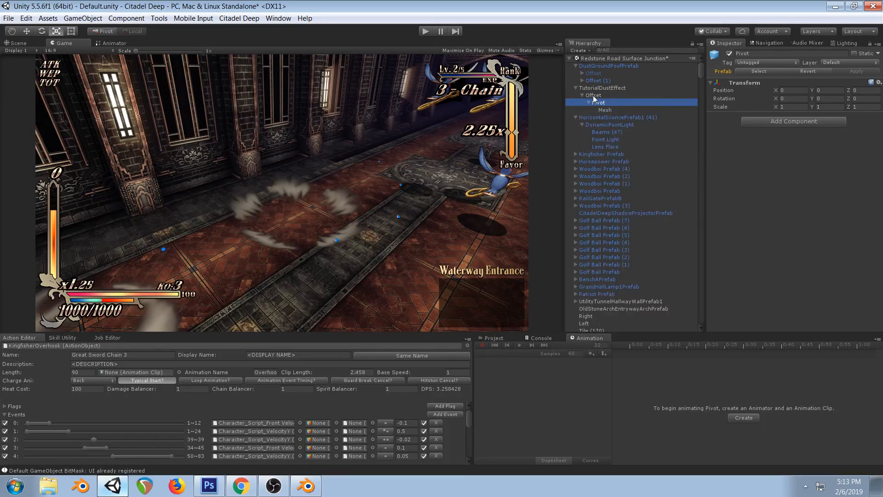
Create an animation clip for TutorialDustEffect's Offset object, saved as tutorialPoof in Assets/MyAssets/VFX
click(593, 96)
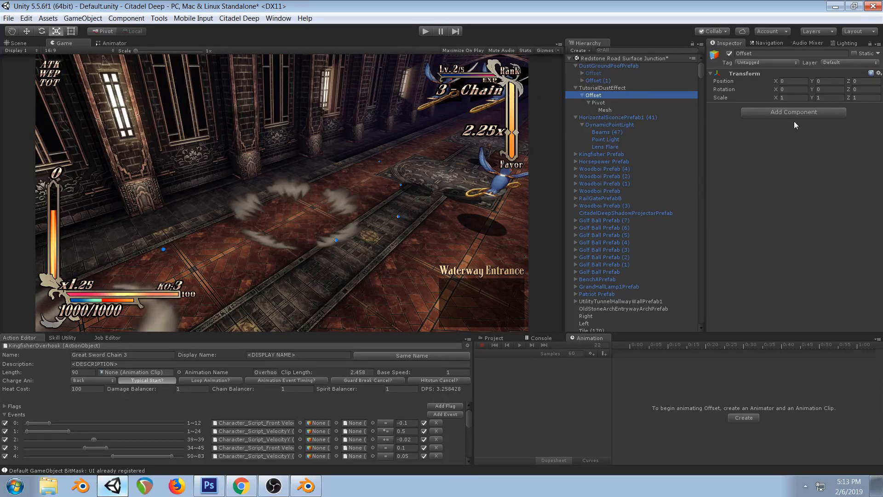
click(748, 419)
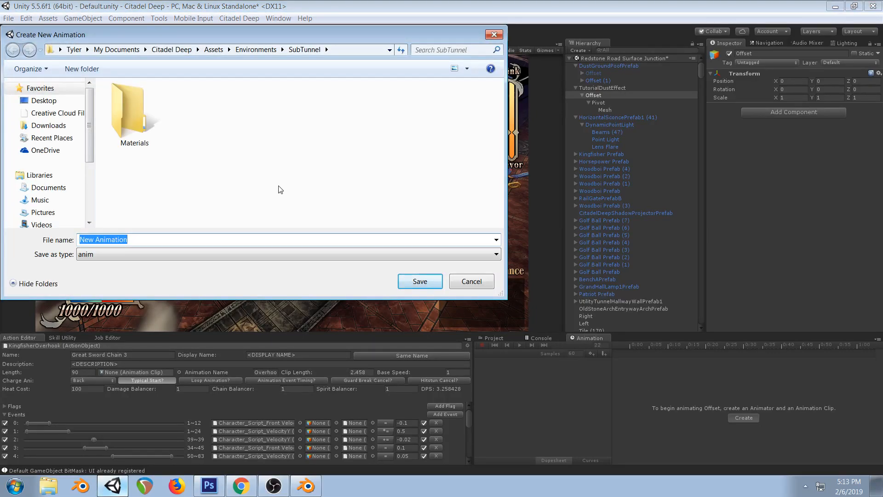
click(213, 49)
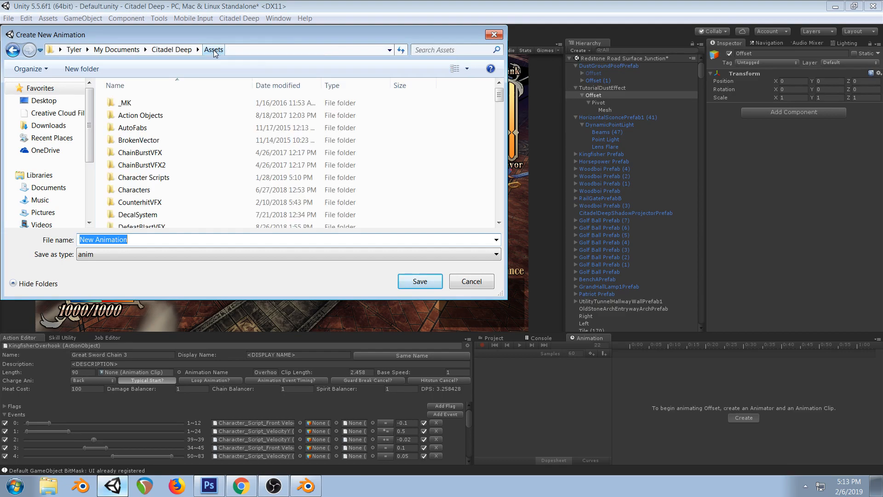
click(138, 190)
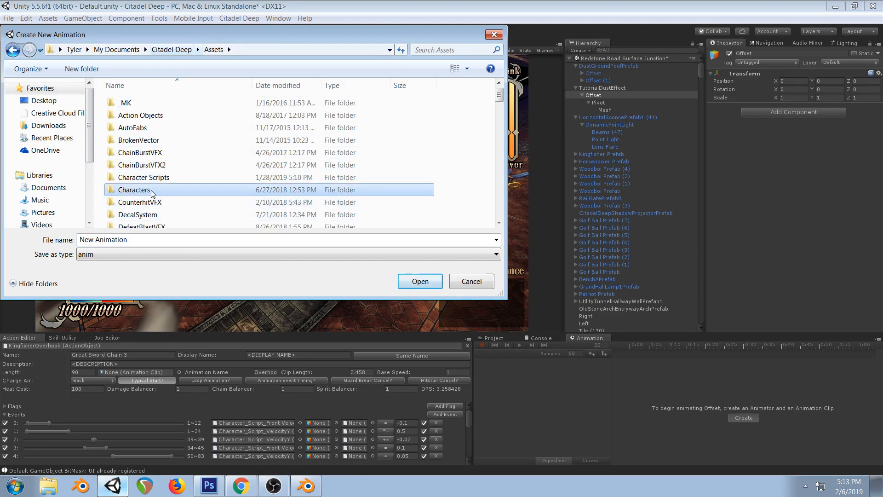
text(my)
key(Return)
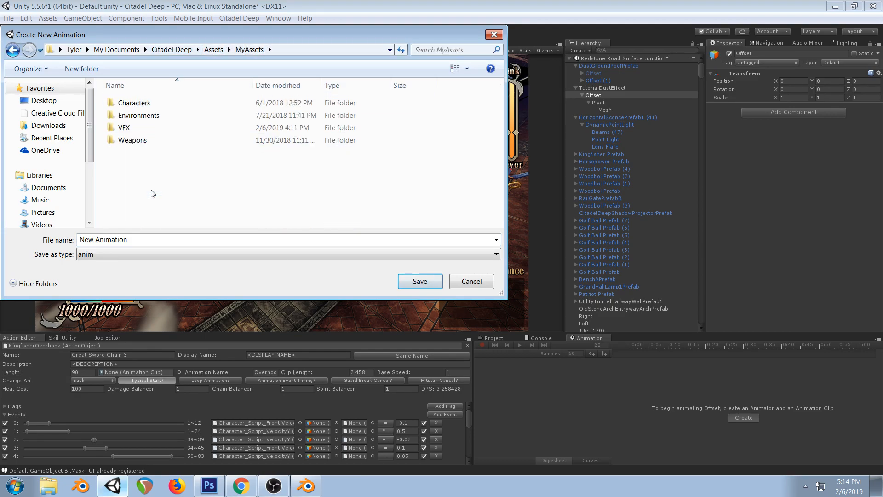
text(v)
key(Return)
key(Tab)
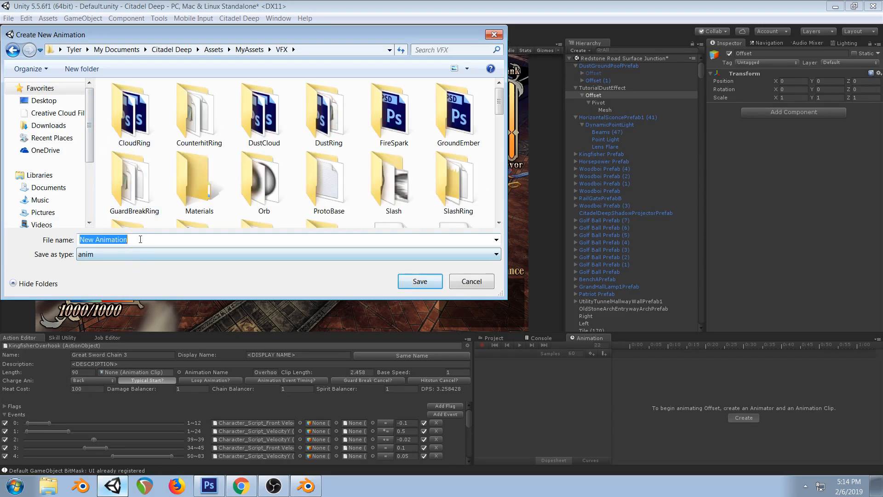
text(tutorialPoof)
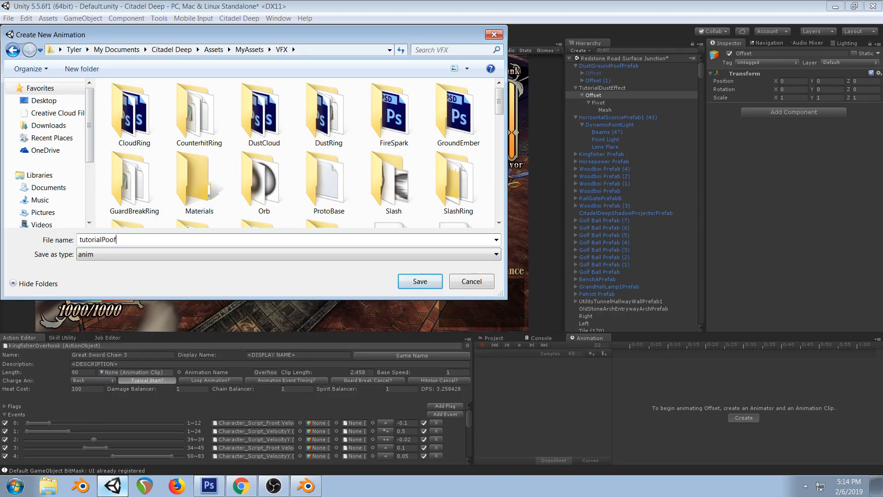
key(Return)
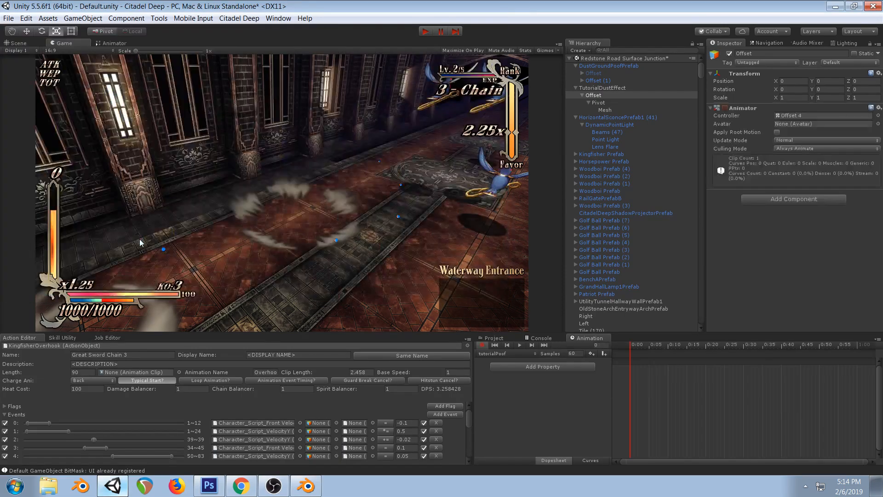
Examine the tutorialPoof timeline and check which objects in the TutorialDustEffect hierarchy the clip applies to
click(482, 345)
drag(630, 348, 655, 346)
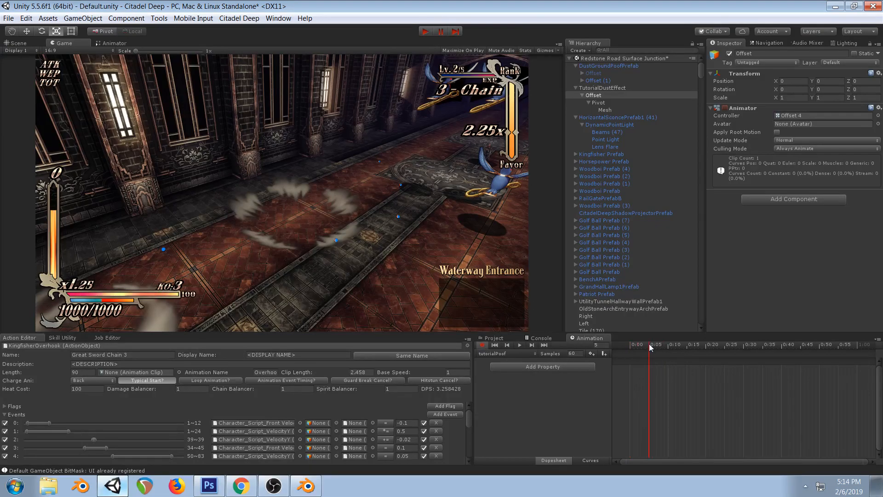
click(633, 348)
click(599, 102)
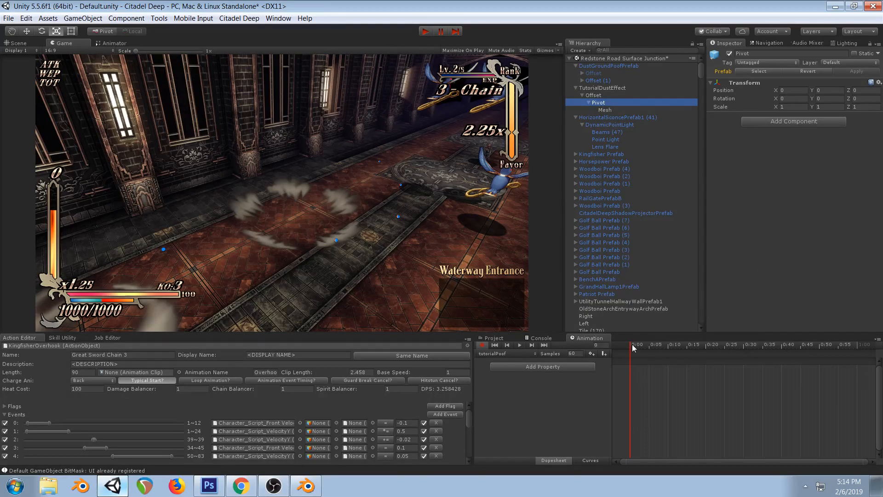
click(593, 95)
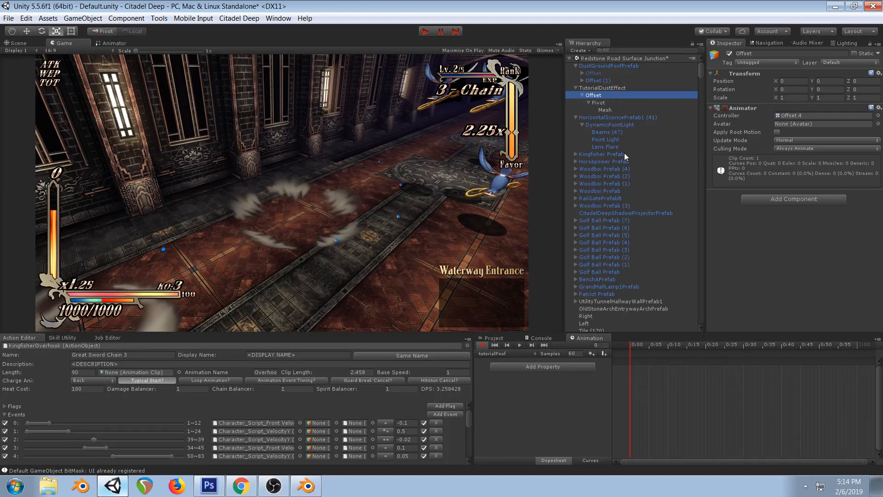
click(615, 87)
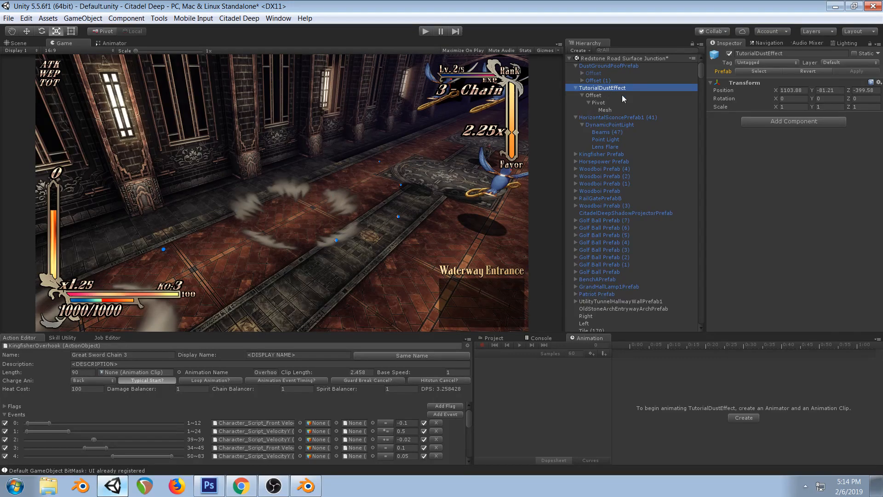
click(585, 95)
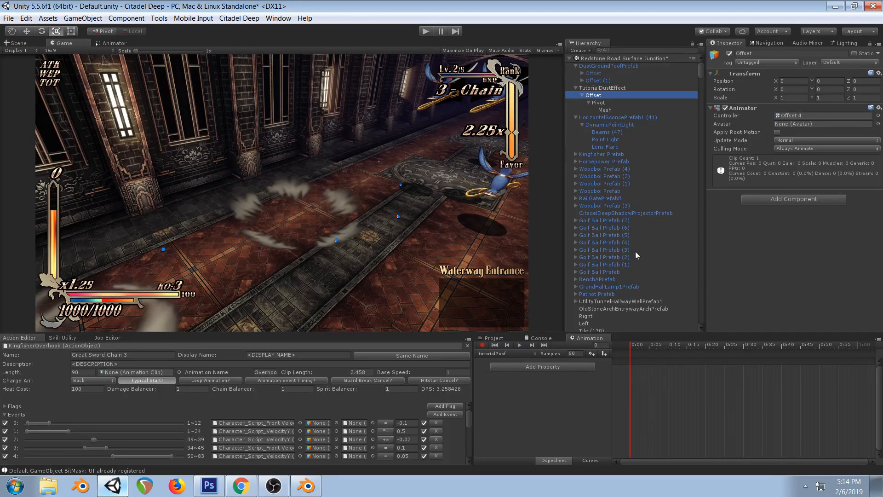
Turn animation recording off and set the Base texture's Y tiling on the Mesh's GroundPoofTutMat to 0.6
click(605, 111)
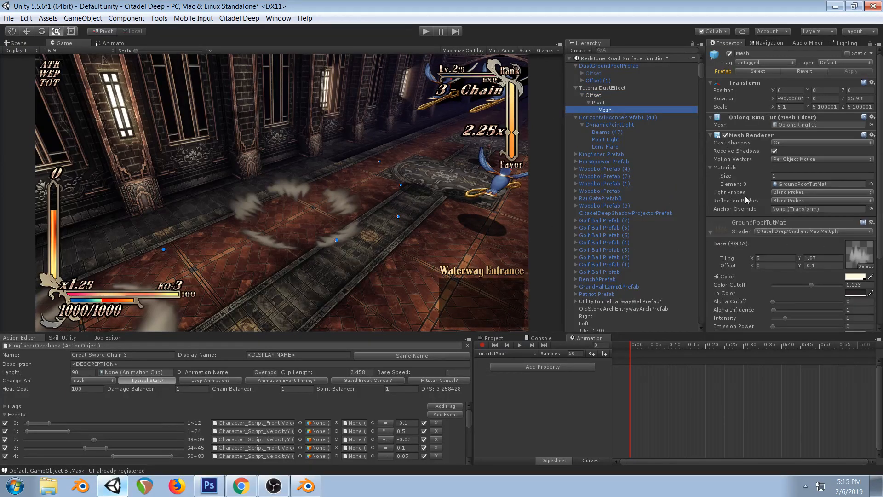
drag(632, 341, 639, 343)
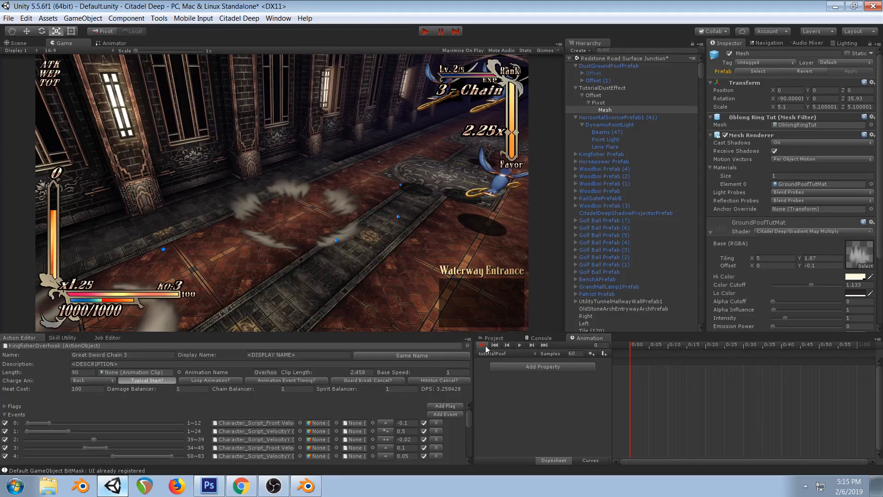
scroll(815, 250, down, 4)
scroll(816, 224, up, 1)
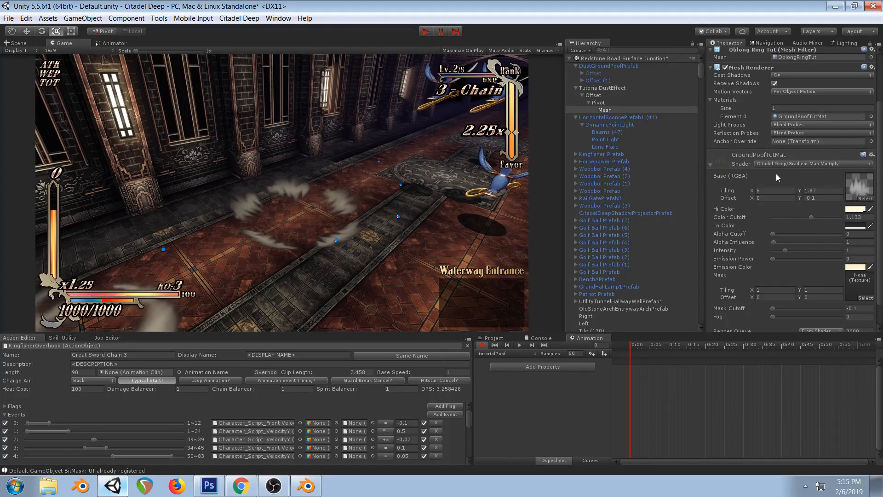
click(481, 344)
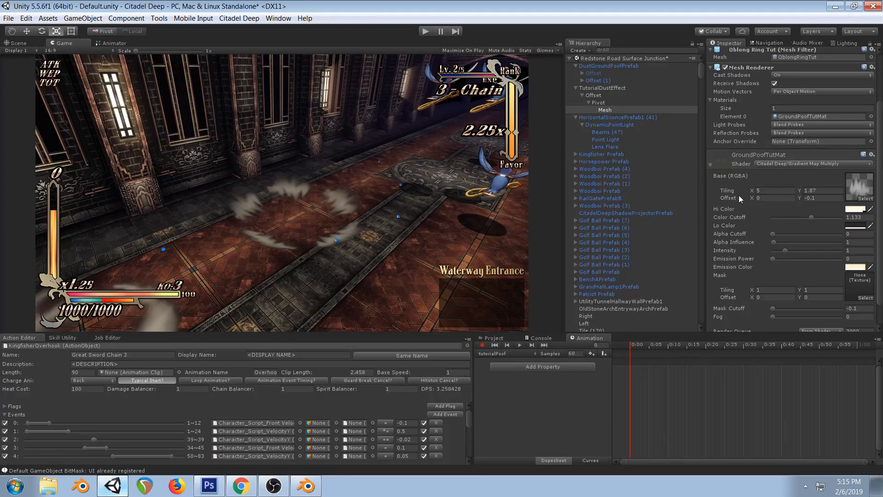
drag(803, 189, 808, 211)
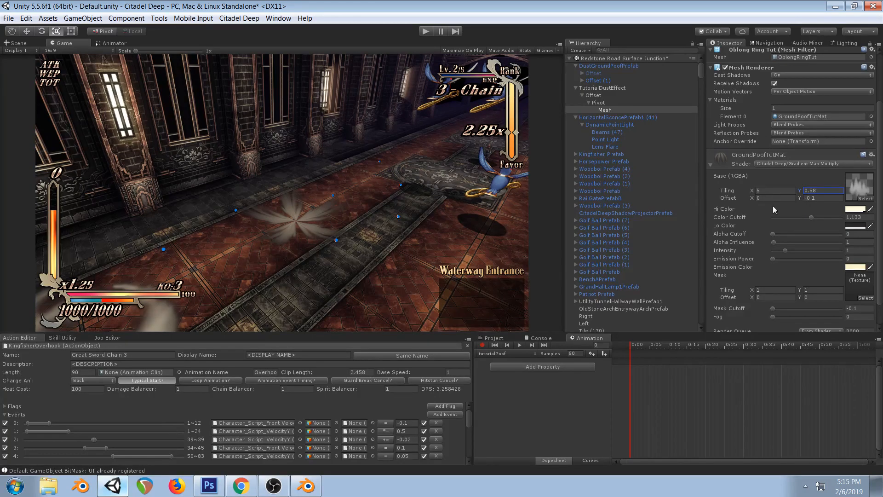
drag(798, 192, 798, 186)
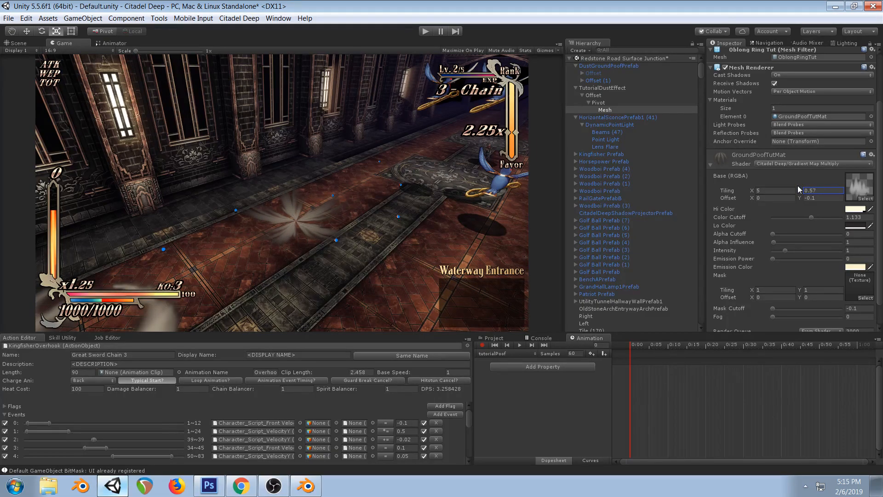
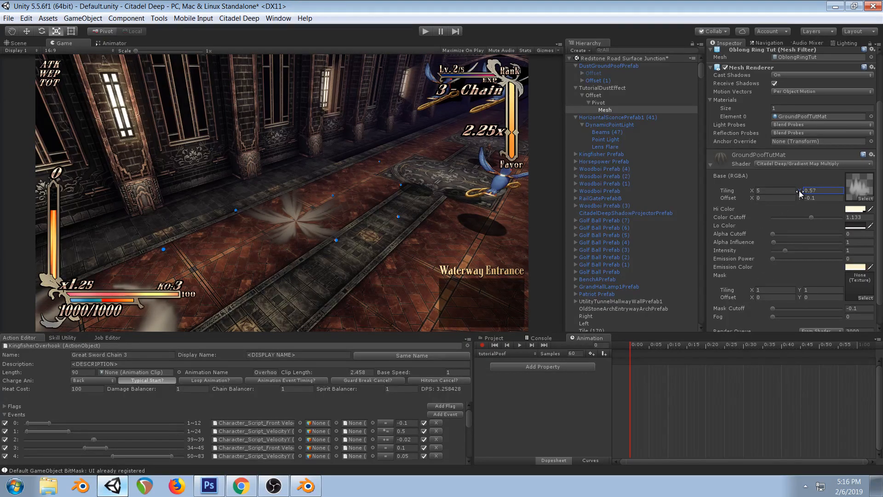
drag(799, 190, 802, 195)
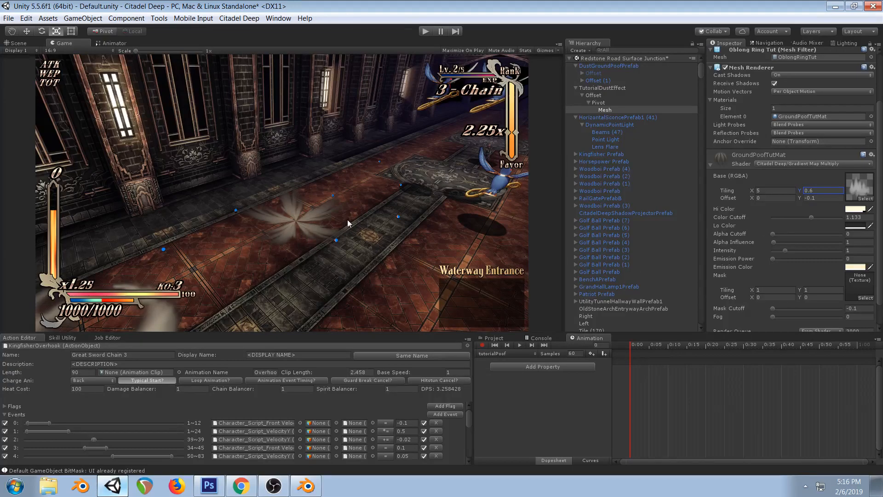
Record keyframes in tutorialPoof for GroundPoofTutMat's Base Y tiling: 0.54 at frame 0 and 3.18 at frame 30
drag(799, 190, 796, 189)
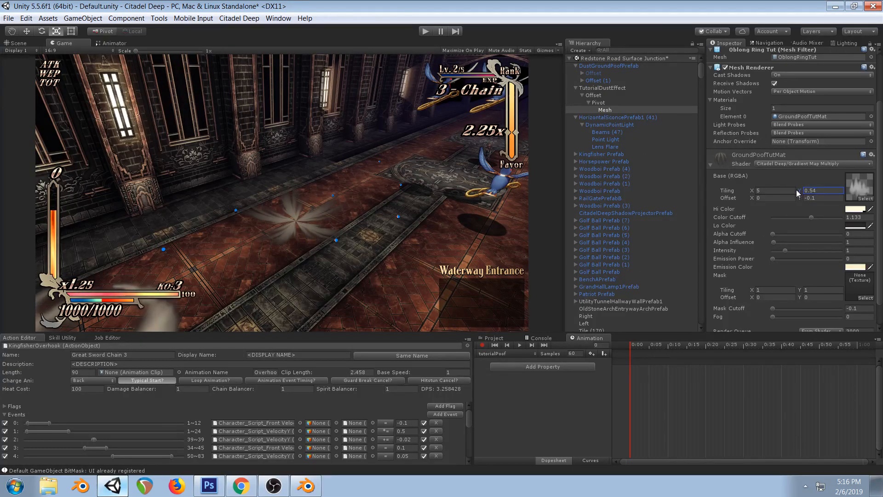
click(633, 344)
click(801, 190)
drag(799, 188, 800, 187)
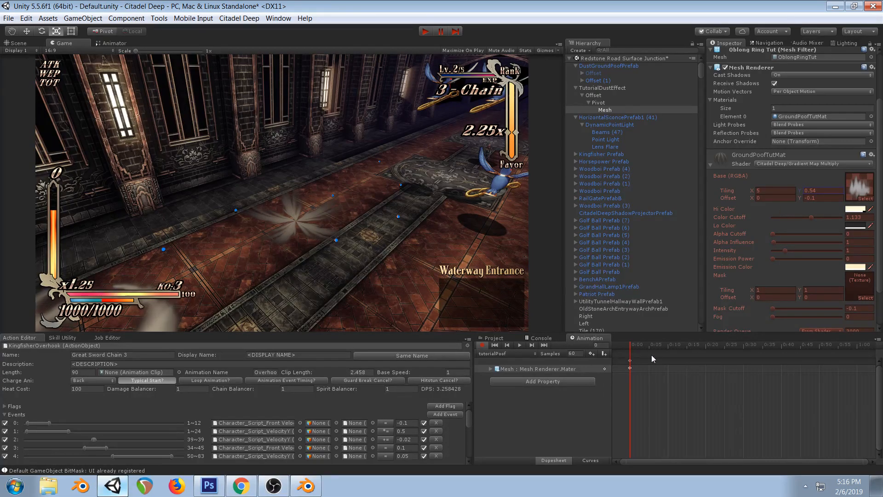
drag(632, 346, 744, 357)
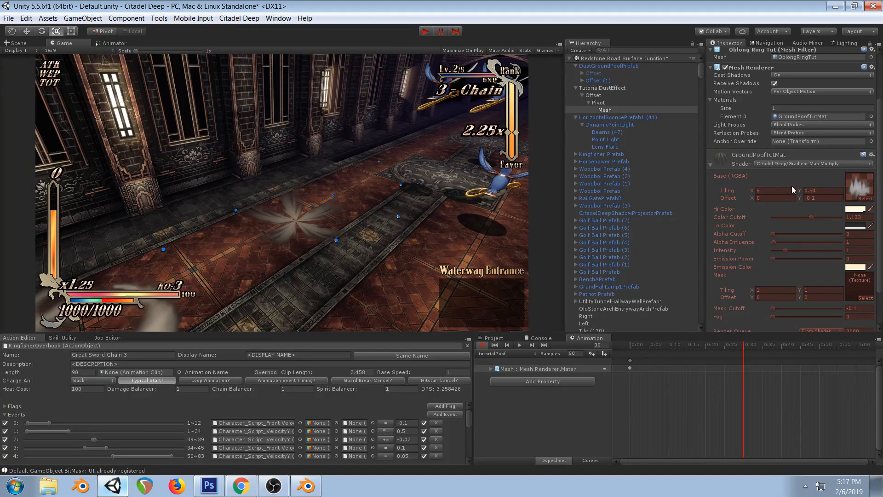
drag(799, 189, 841, 186)
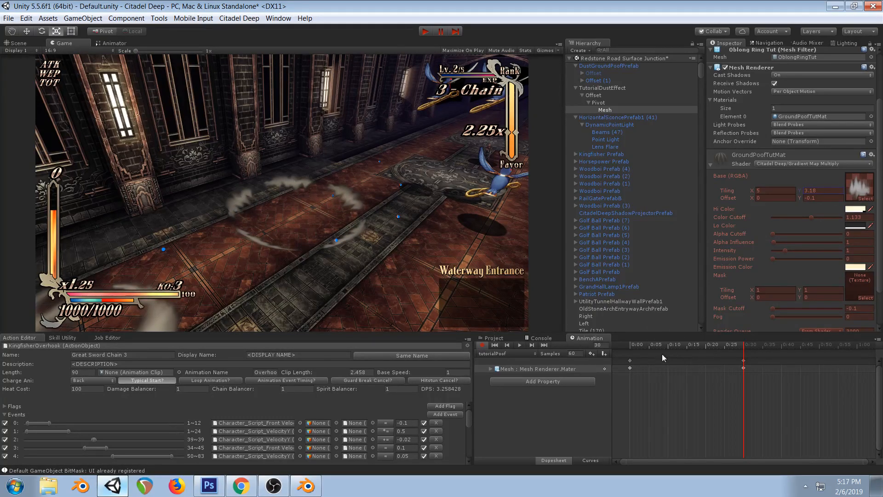
In Blender, select both OblongRingTut bowls and the second horizontal row of UV points, and turn off proportional editing
click(306, 485)
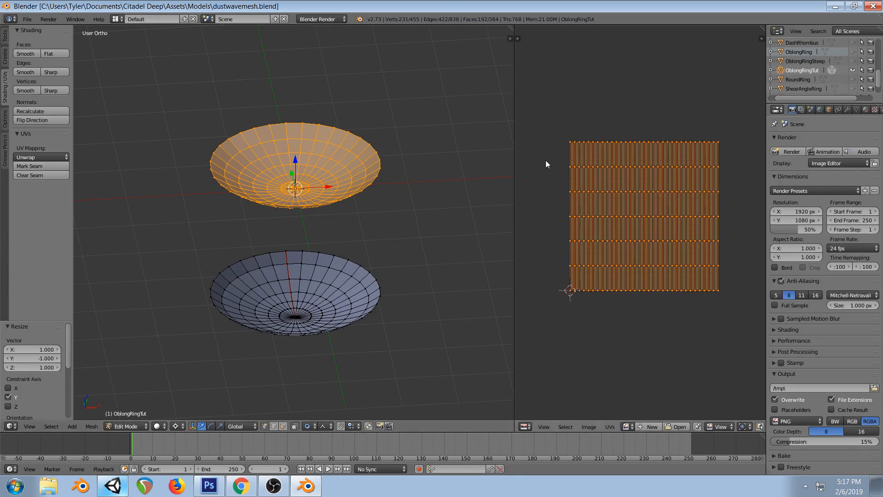
key(l)
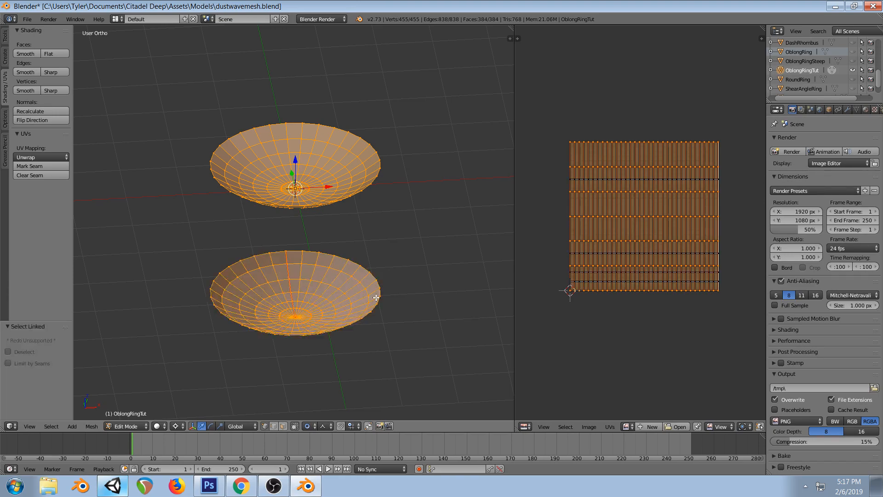
key(a)
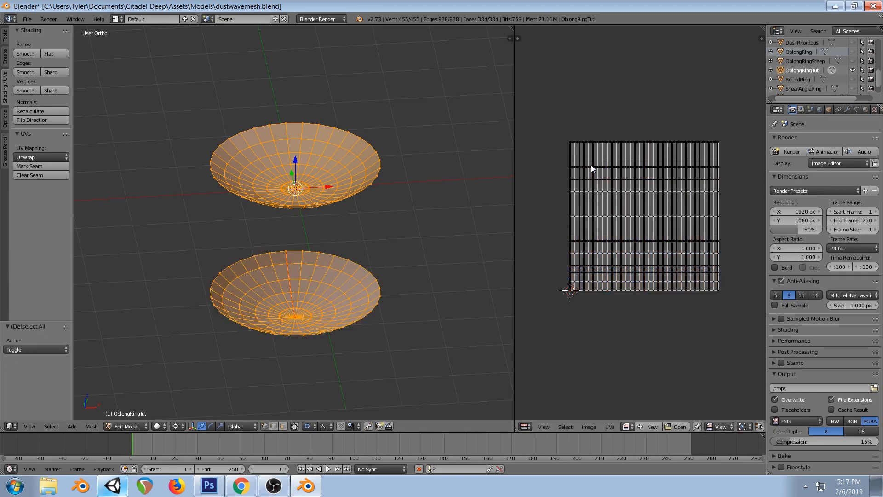
alt+right_click(592, 166)
key(g)
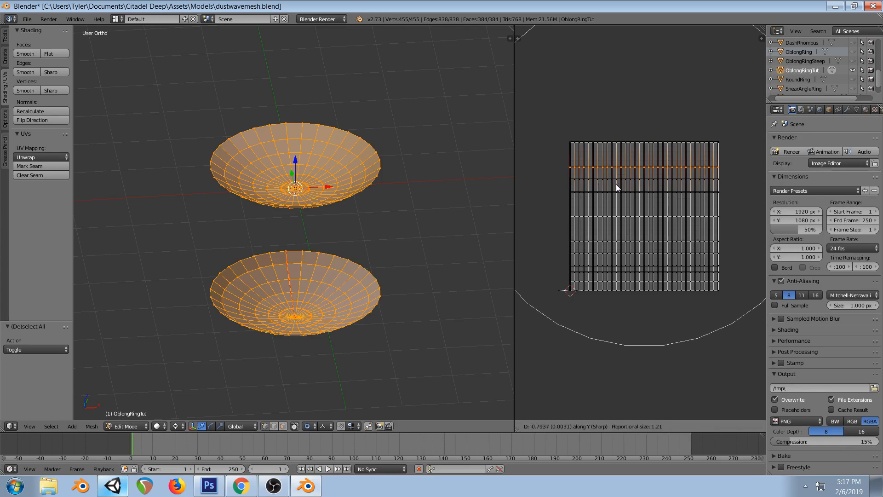
right_click(617, 190)
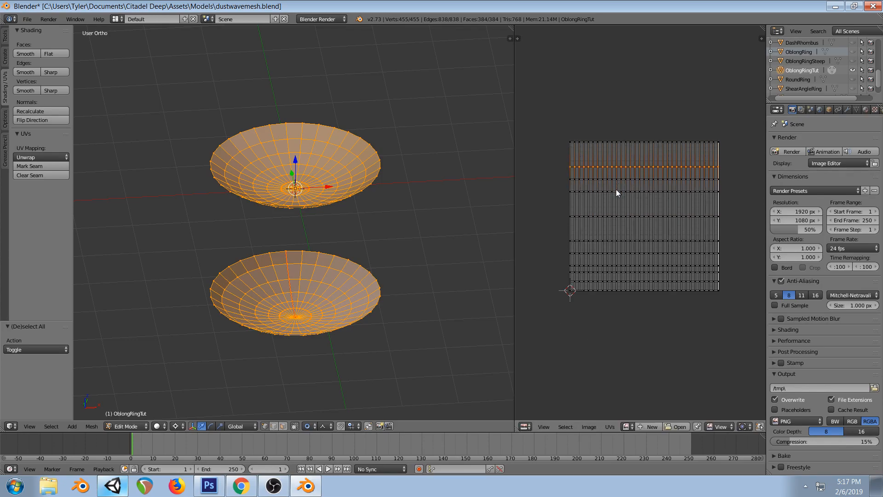
key(alt+o)
click(860, 53)
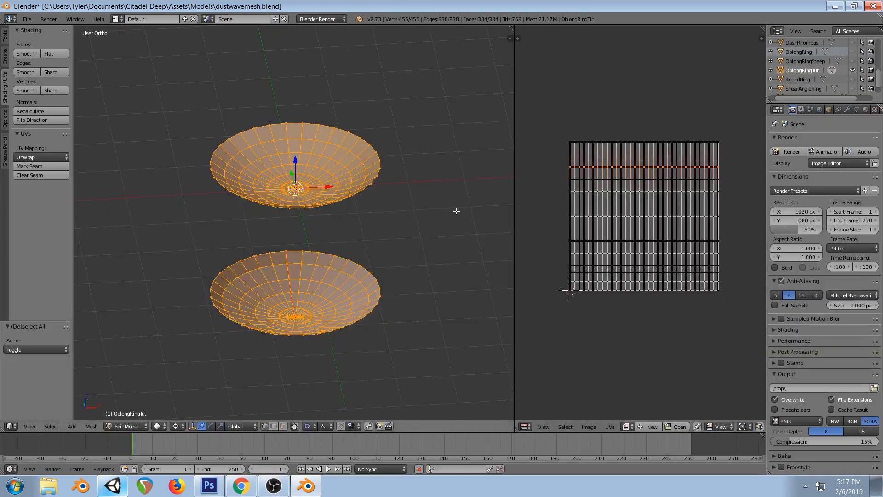
key(o)
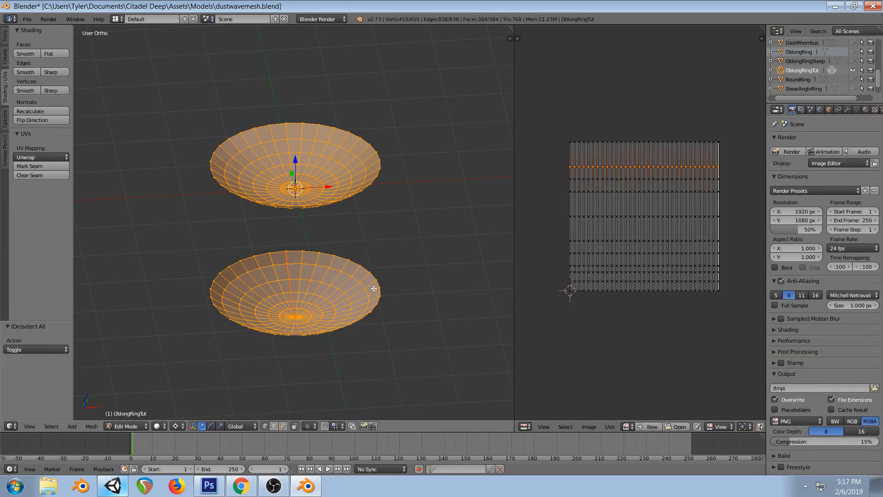
key(g)
key(y)
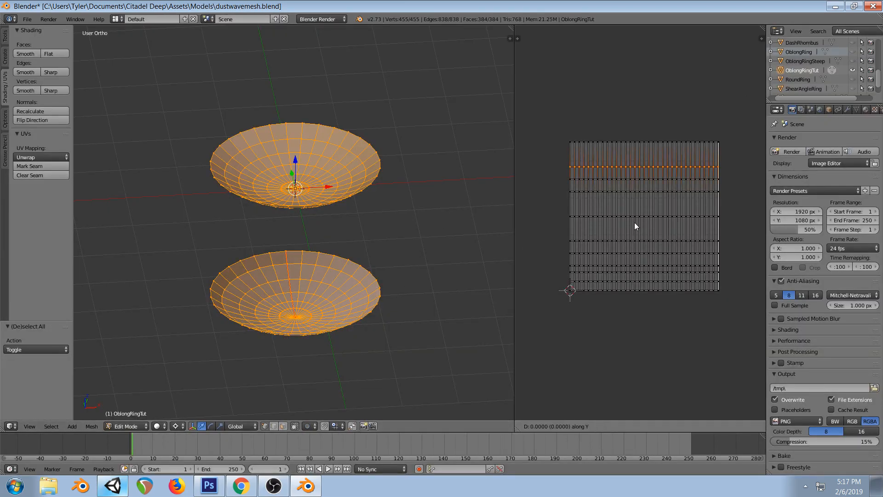
key(Escape)
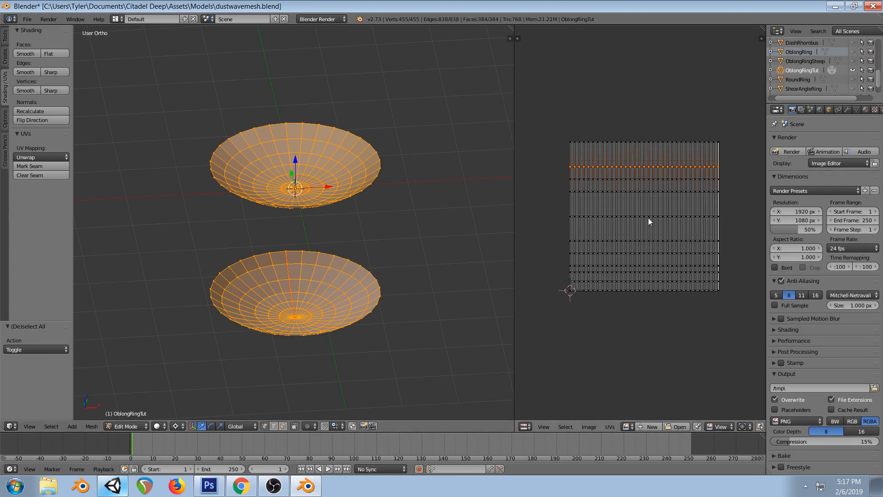
key(g)
key(Escape)
Select the upper bowl and the lower bowl of OblongRingTut in turn to compare the row spacing of their UV layouts
key(a)
key(l)
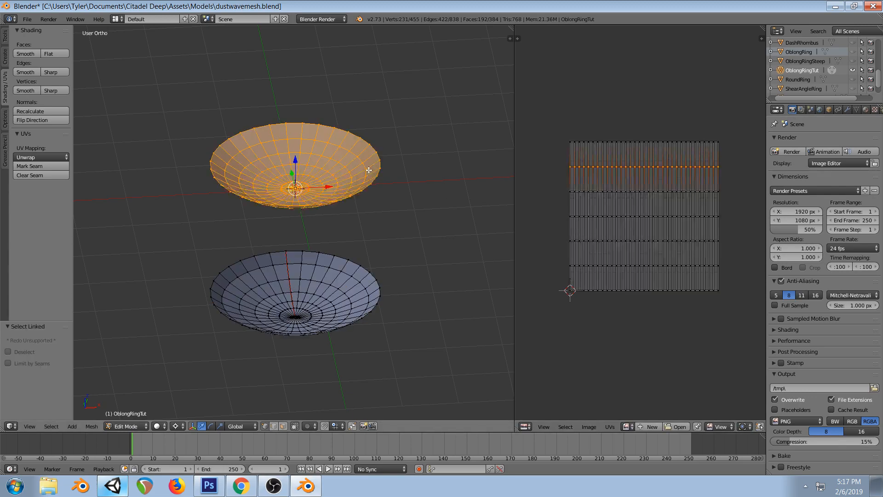
key(a)
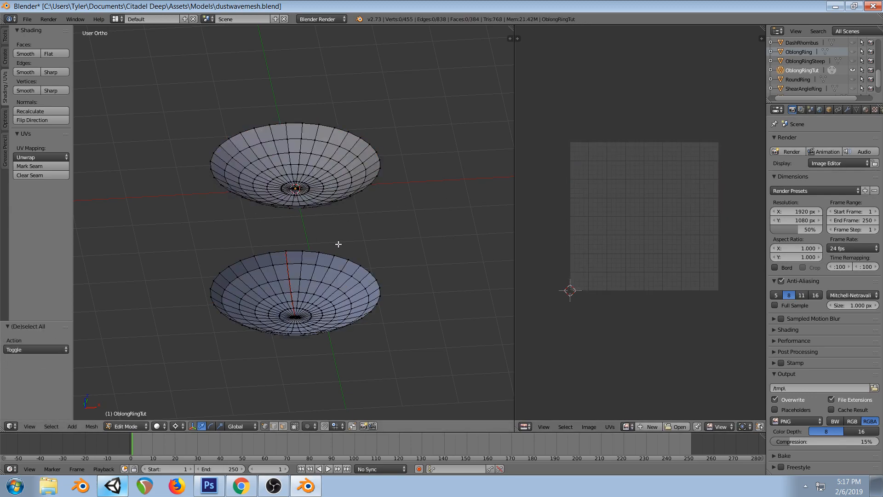
key(l)
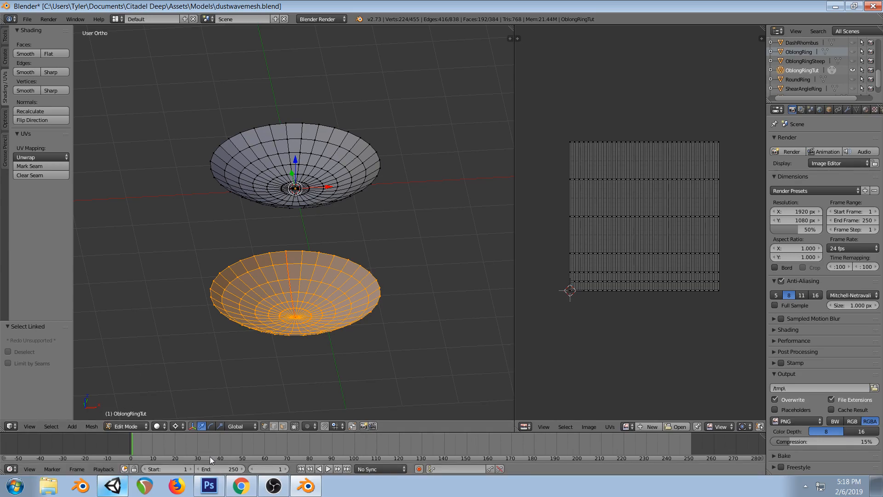
click(246, 488)
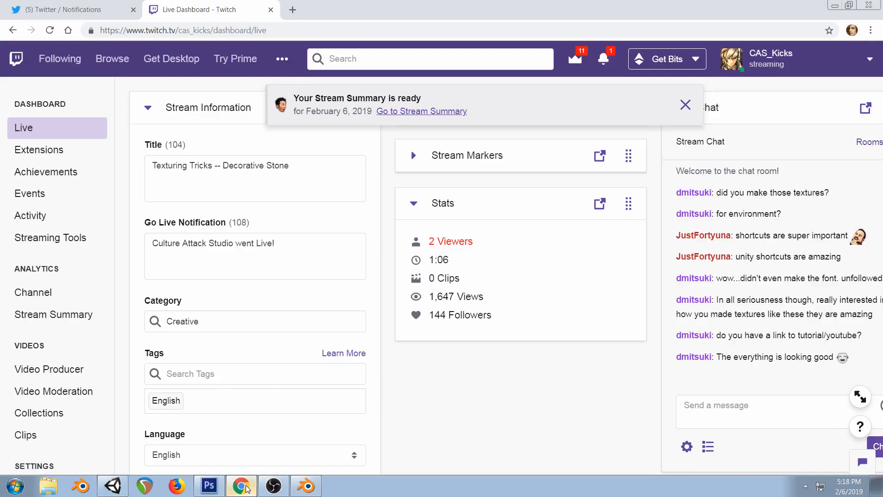
click(112, 485)
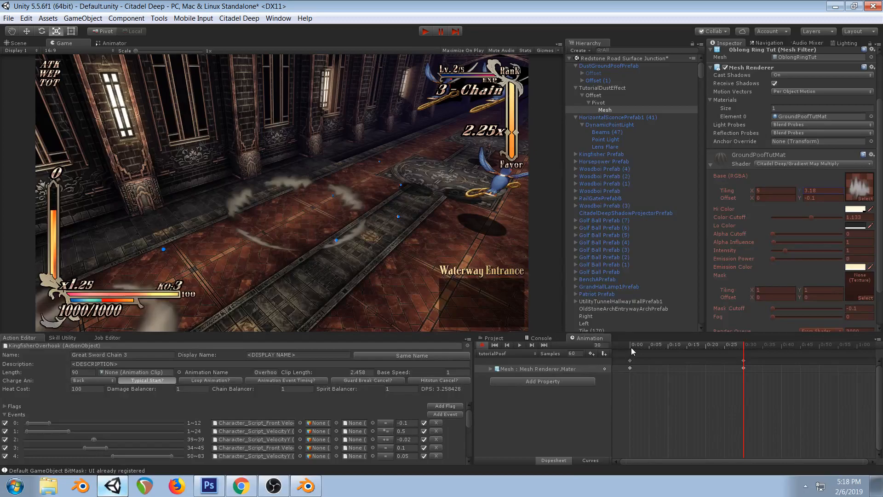
click(306, 486)
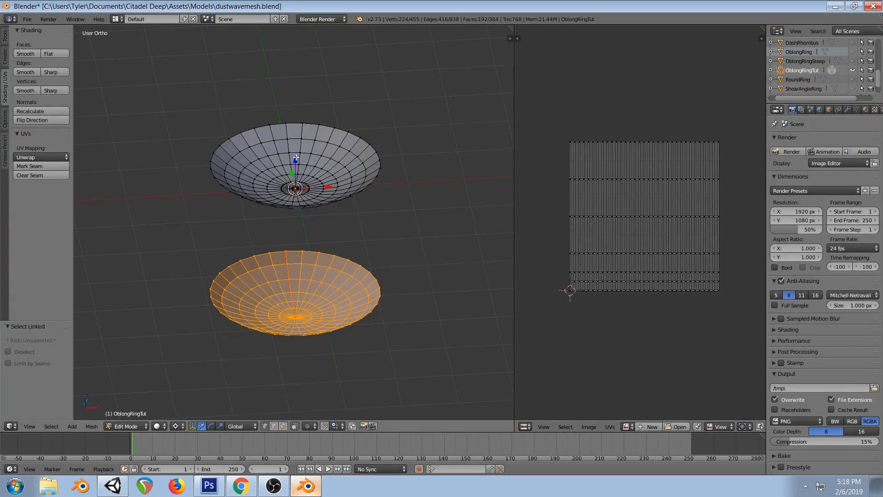
Switch to Unity and play the tutorialPoof clip from frame 0 to preview the dust tiling animation
click(111, 488)
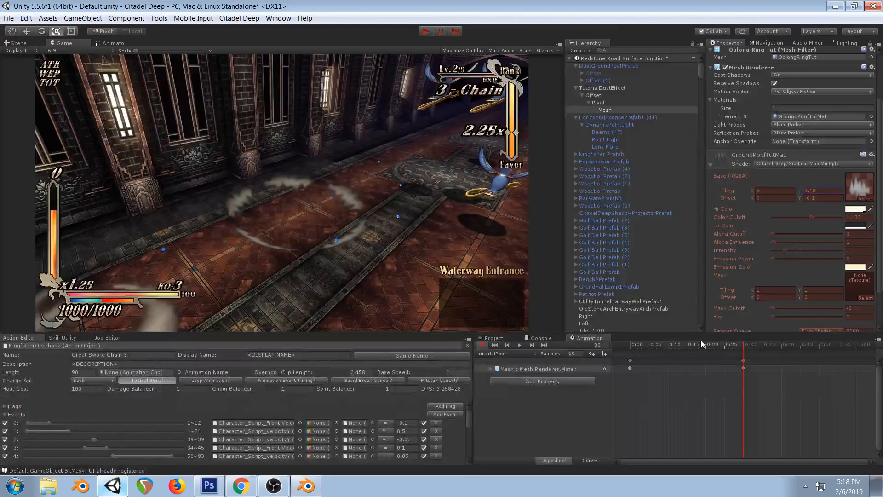
drag(630, 344, 636, 362)
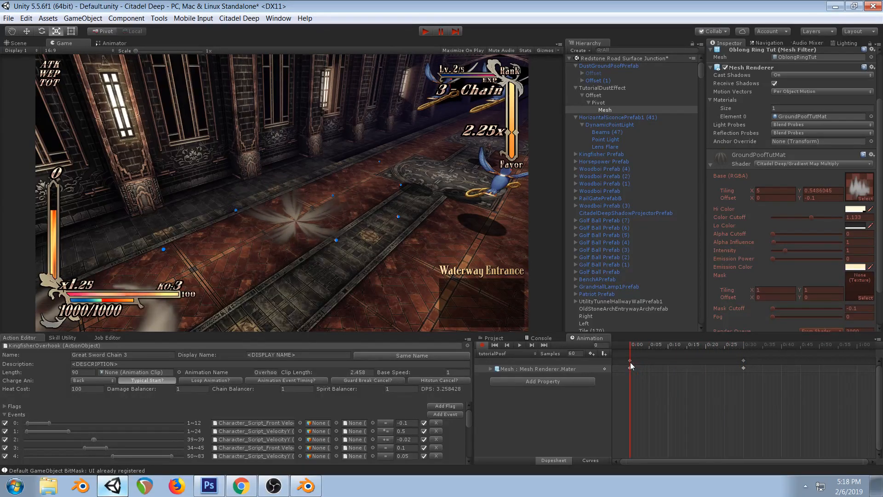
click(518, 345)
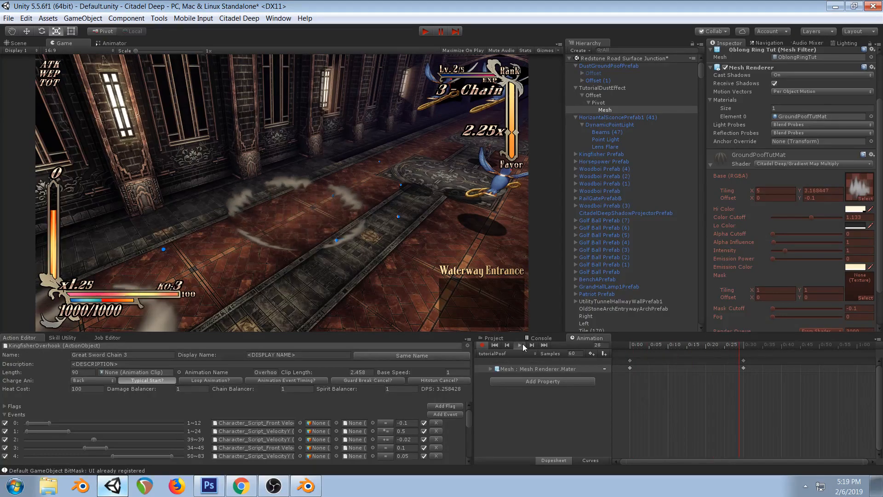
mouse_move(631, 346)
mouse_down()
mouse_move(738, 340)
mouse_move(627, 352)
mouse_up()
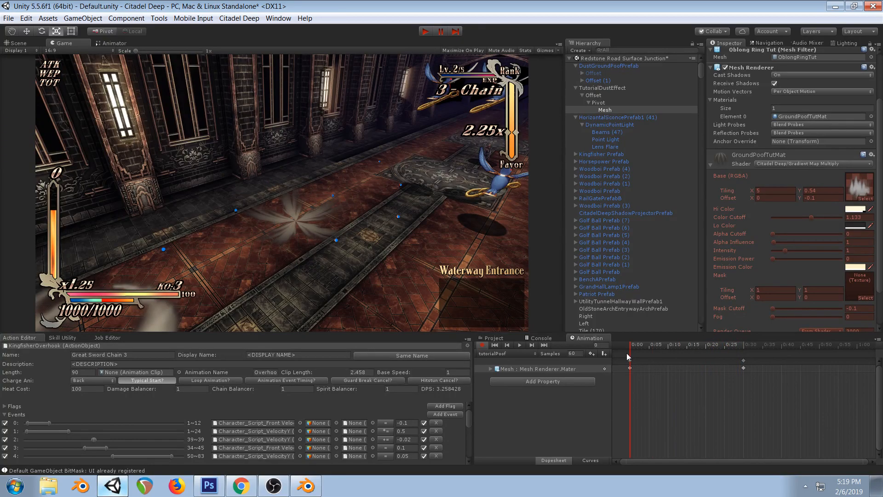
click(521, 346)
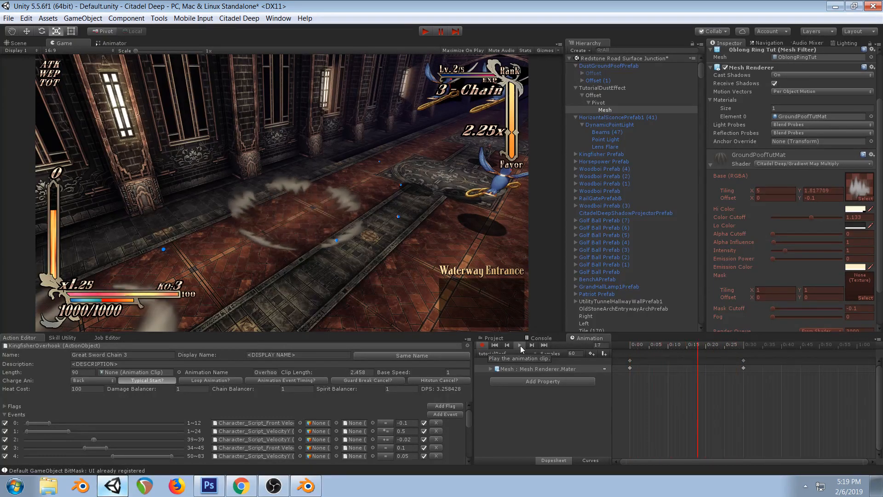
click(522, 345)
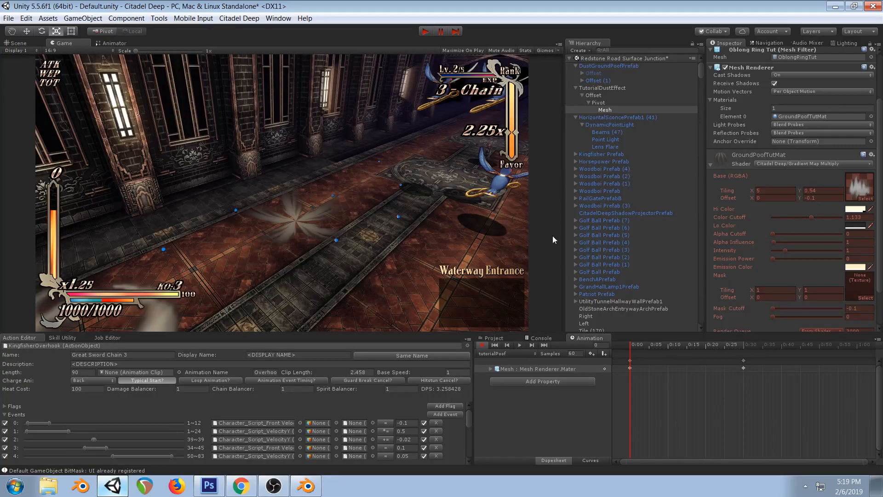
Scrub tutorialPoof from frame 0 through frames 9, 15 and 22 to examine the dust ring's expansion in the Game view
mouse_move(802, 196)
mouse_down()
mouse_move(816, 189)
mouse_move(802, 194)
mouse_up()
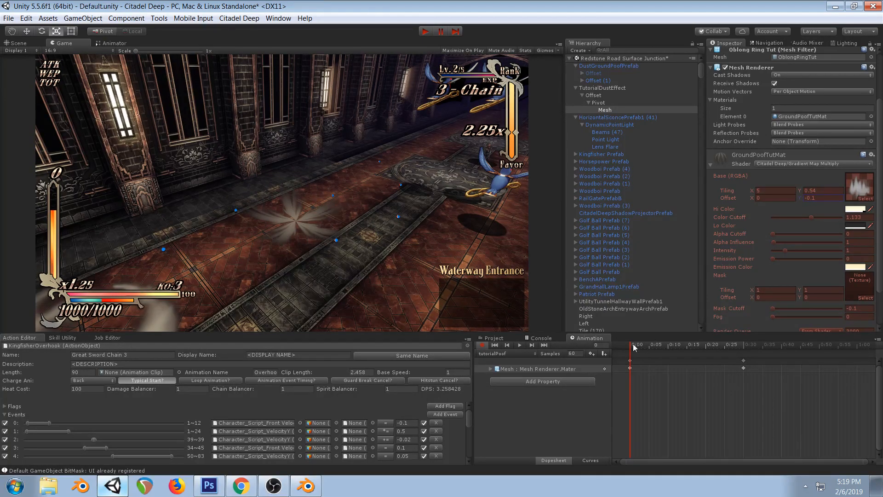
drag(630, 343, 666, 337)
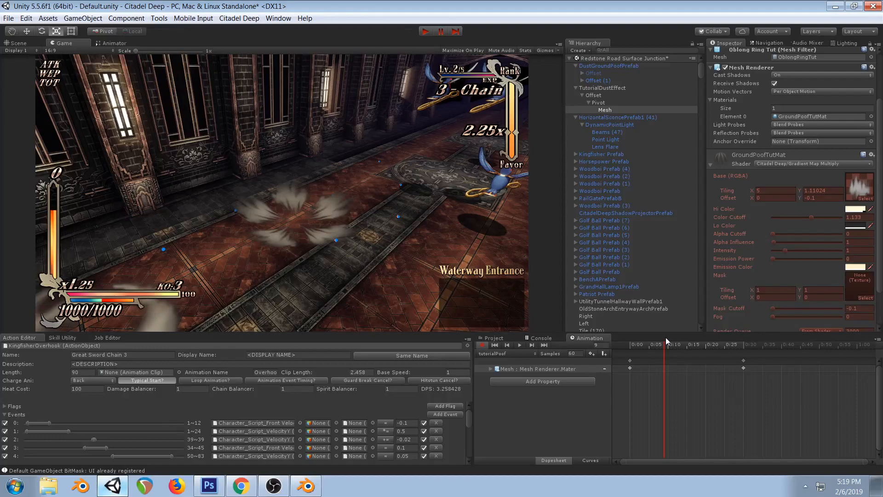
drag(666, 338, 688, 333)
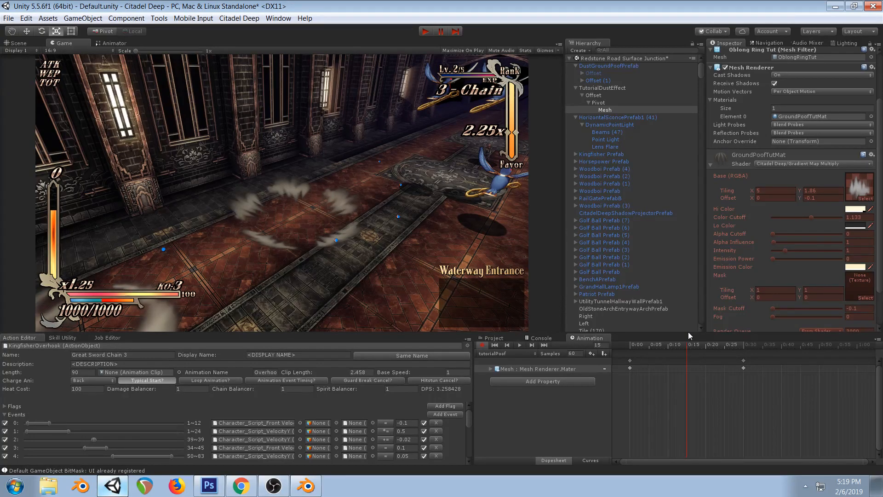
drag(689, 332, 714, 327)
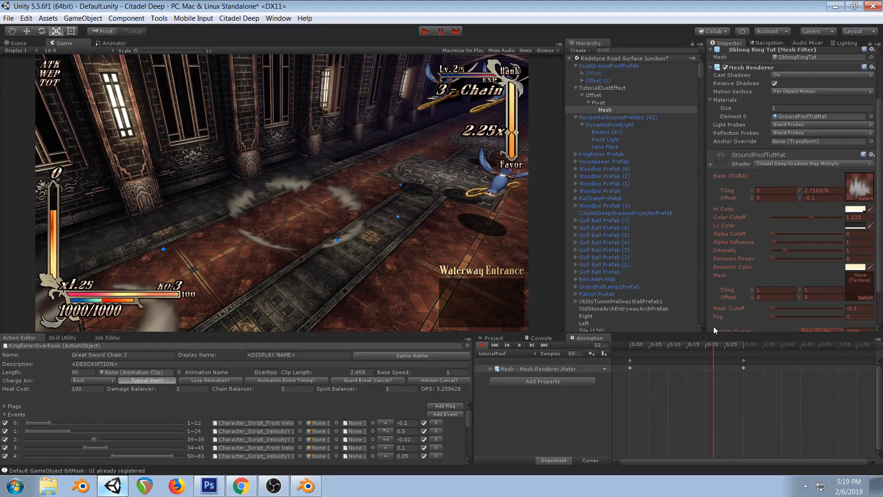
Show the effect in the Scene view and scrub tutorialPoof between frames 0 and 37 to examine how the dust texture stretches across the mesh
click(27, 44)
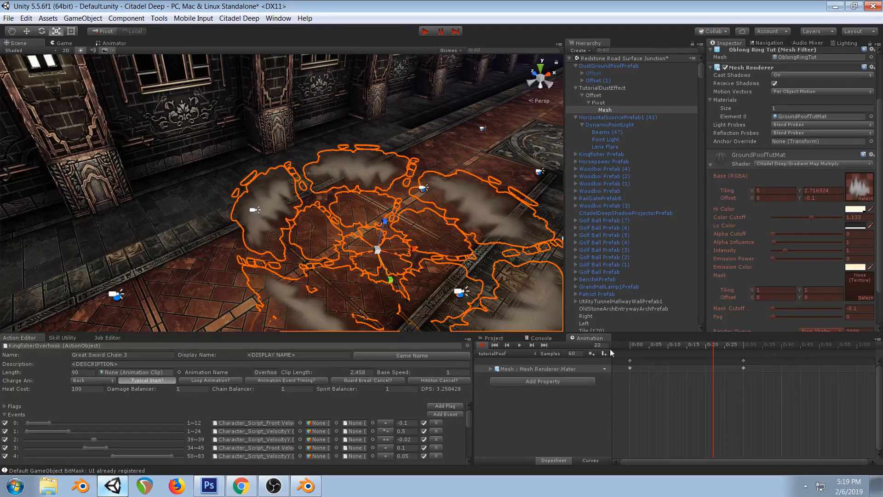
drag(631, 343, 771, 328)
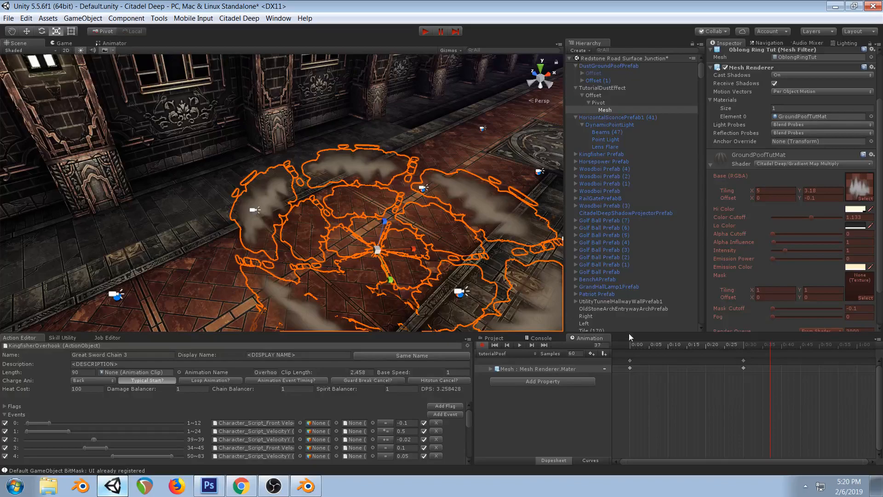
drag(630, 344, 675, 357)
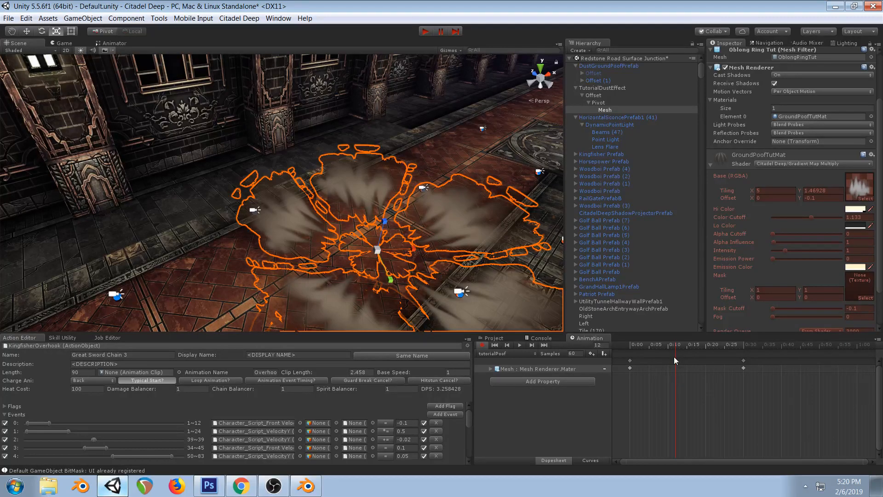
drag(674, 357, 748, 349)
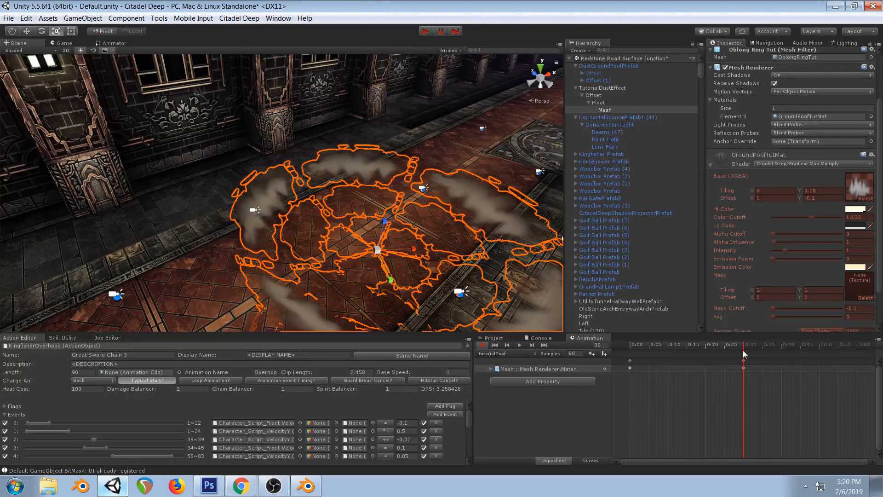
drag(744, 353, 707, 356)
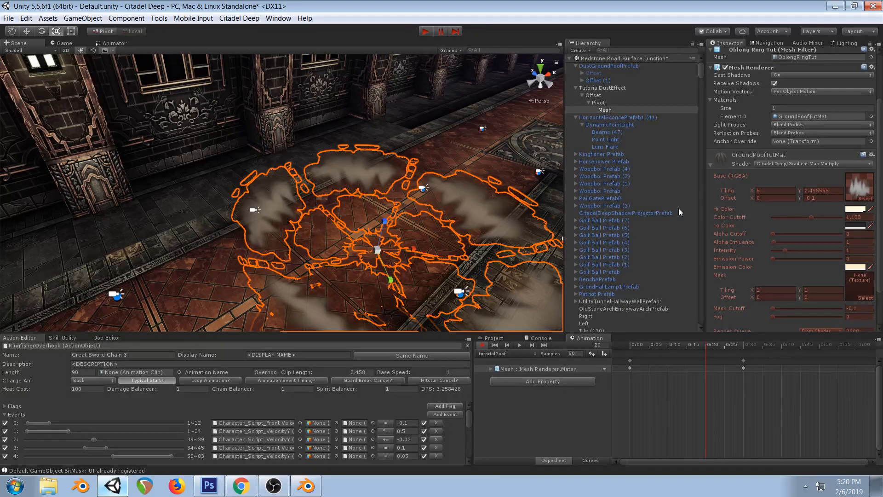
drag(630, 350, 674, 366)
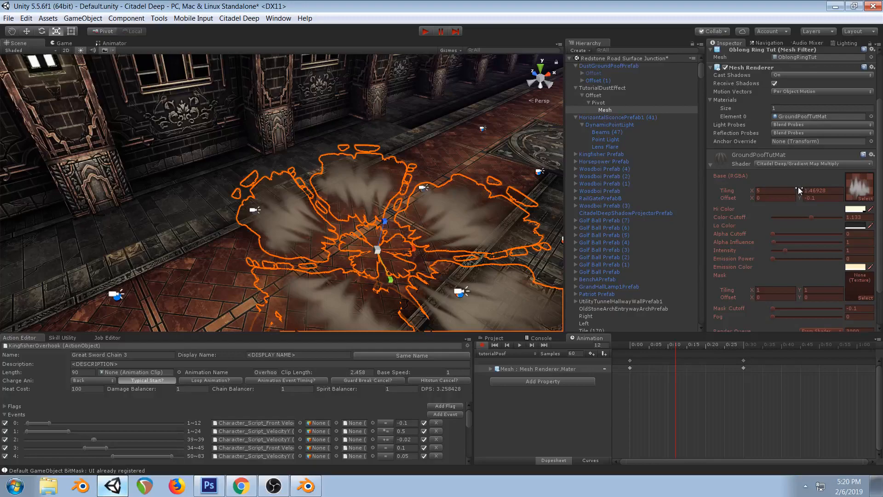
Try keying the base texture's Y offset at -0.06 on frame 12 of tutorialPoof, and undo back past it
mouse_move(802, 196)
mouse_down()
mouse_move(788, 198)
mouse_move(810, 197)
mouse_move(801, 200)
mouse_up()
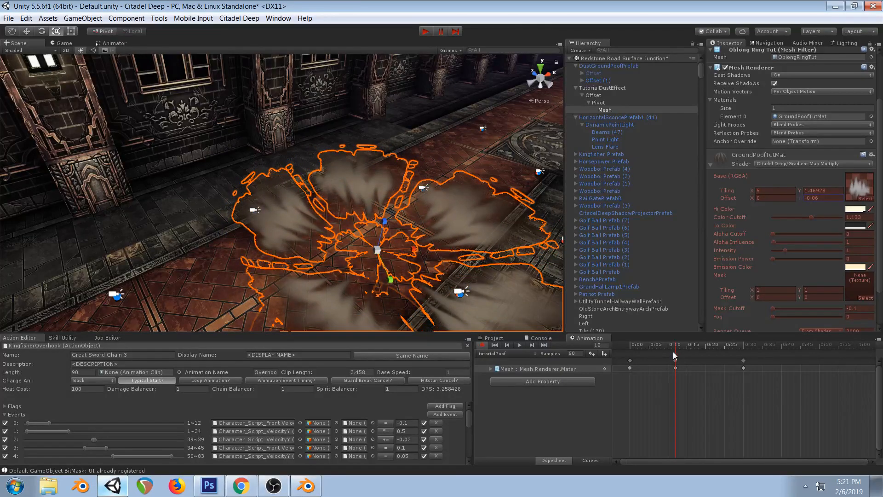
key(ctrl+z)
key(ctrl+z)
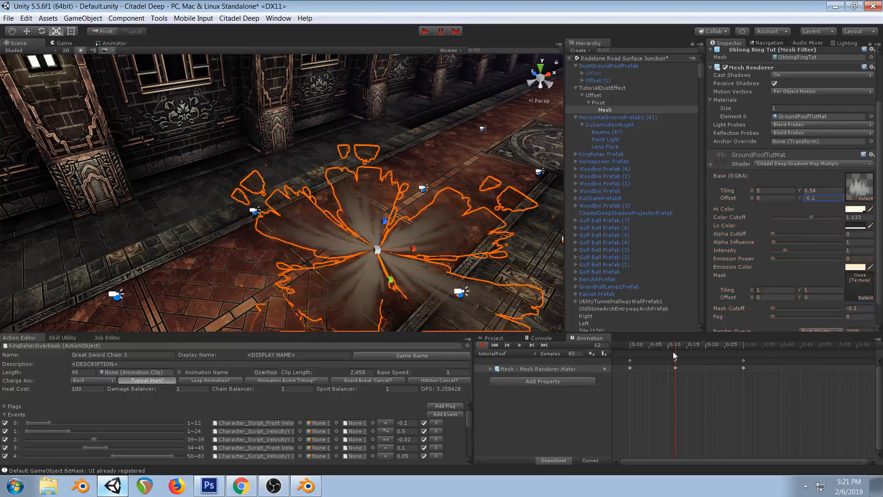
key(ctrl+z)
key(ctrl+z)
key(ctrl+z)
key(ctrl+z)
key(ctrl+z)
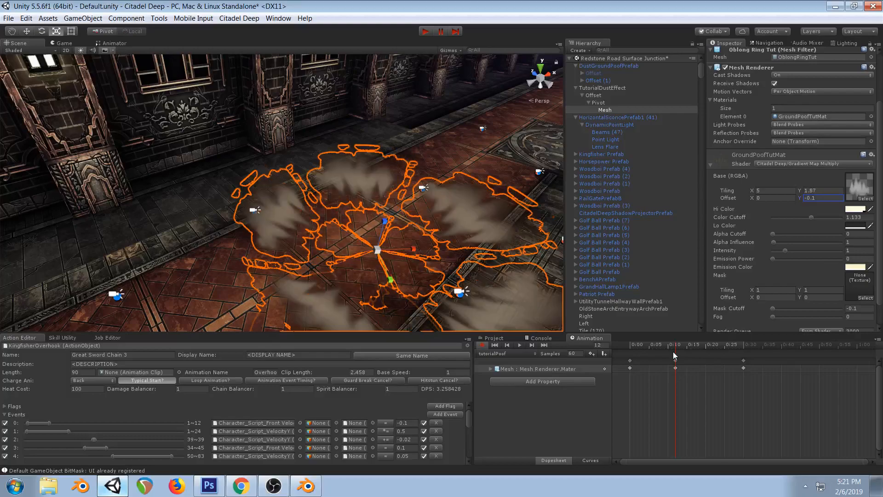
Redo the undone edits up to the point where tutorialPoof has its start and end tiling keyframes again
key(ctrl+y)
key(ctrl+y)
key(ctrl+y)
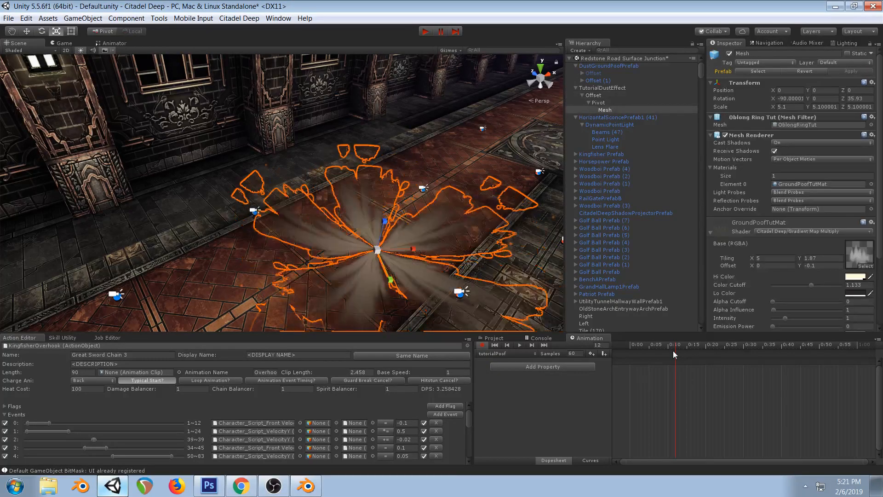
key(ctrl+y)
key(ctrl+y)
key(ctrl+y)
key(ctrl+y)
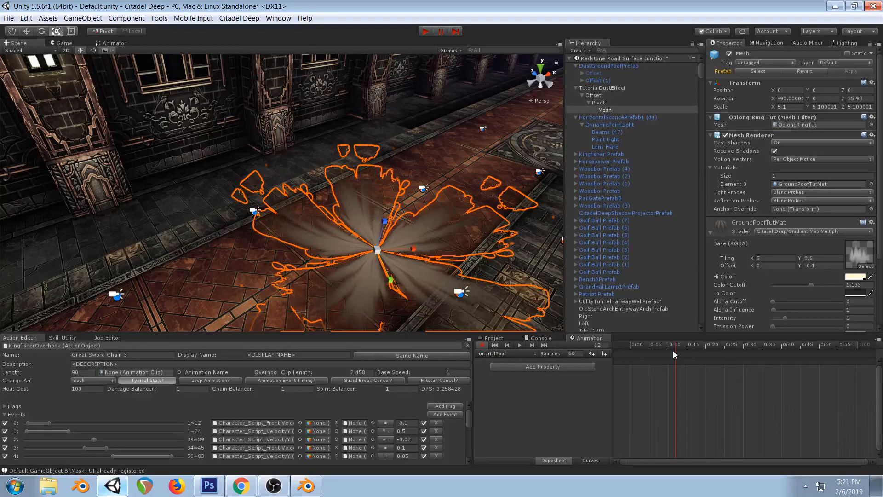
key(ctrl+y)
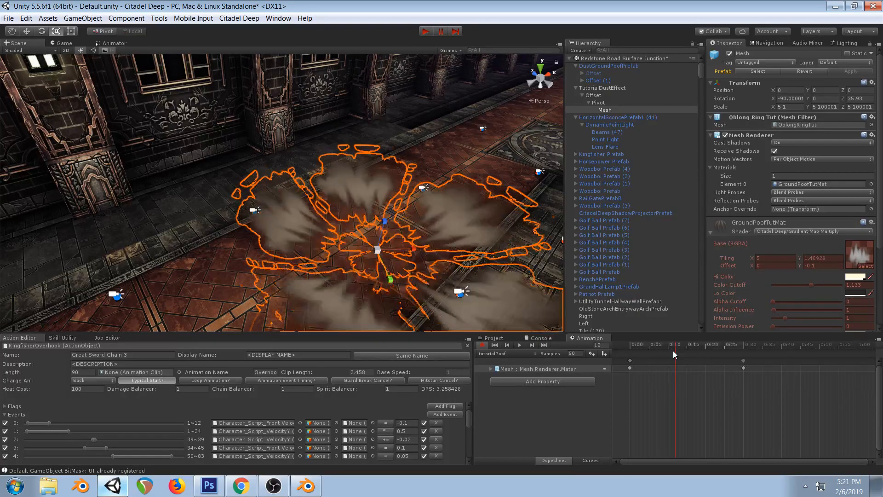
Scrub and play tutorialPoof, and watch the dust animation in the Game view
drag(672, 351, 709, 346)
click(520, 345)
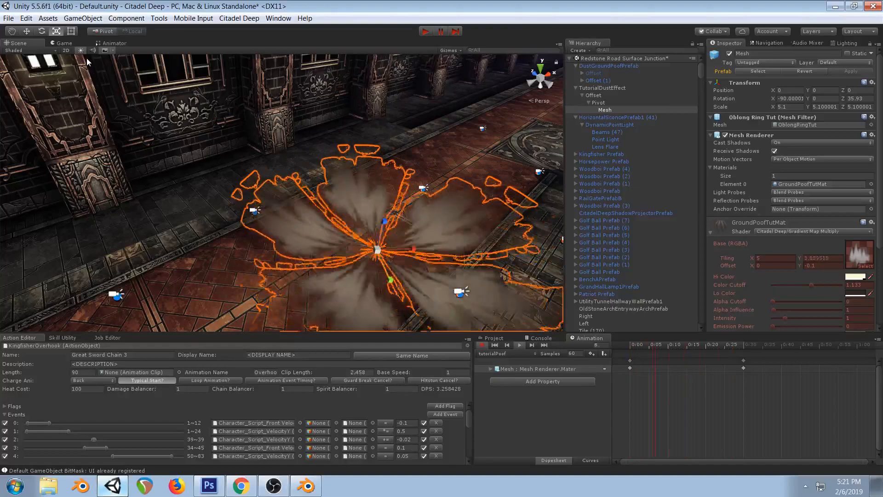
click(64, 43)
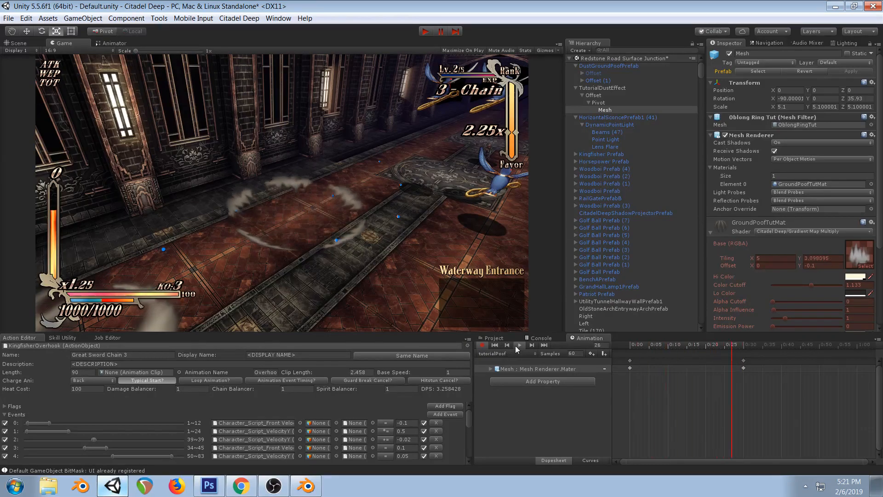
Key GroundPoofTutMat's Intensity at 1.3 on frame 0 of tutorialPoof
mouse_move(628, 347)
mouse_down()
mouse_move(659, 346)
mouse_move(629, 350)
mouse_up()
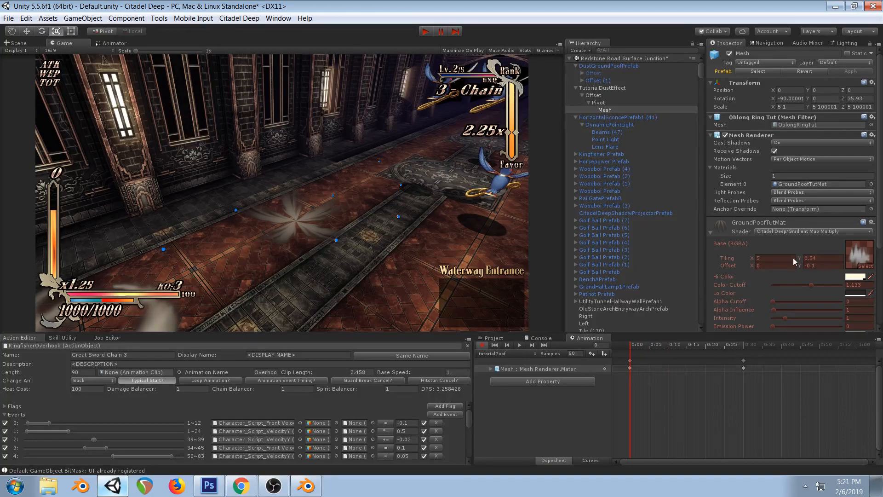
scroll(754, 293, down, 3)
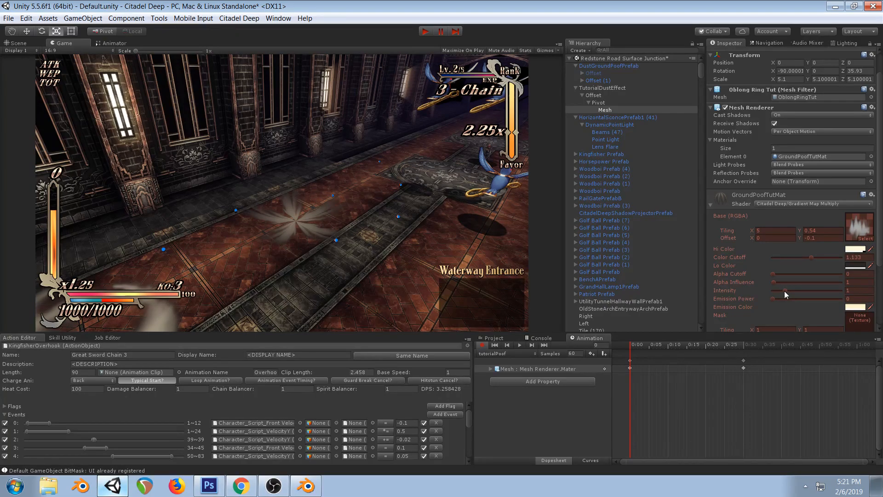
scroll(738, 228, down, 9)
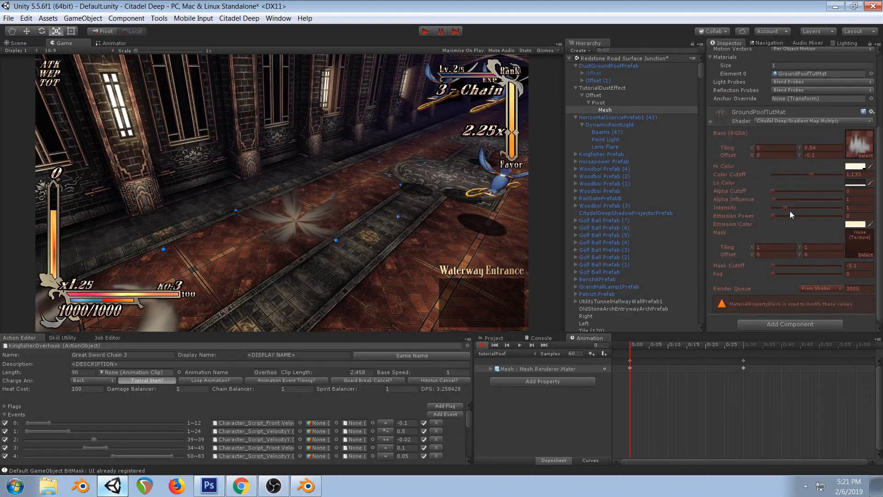
click(785, 207)
drag(785, 208, 787, 209)
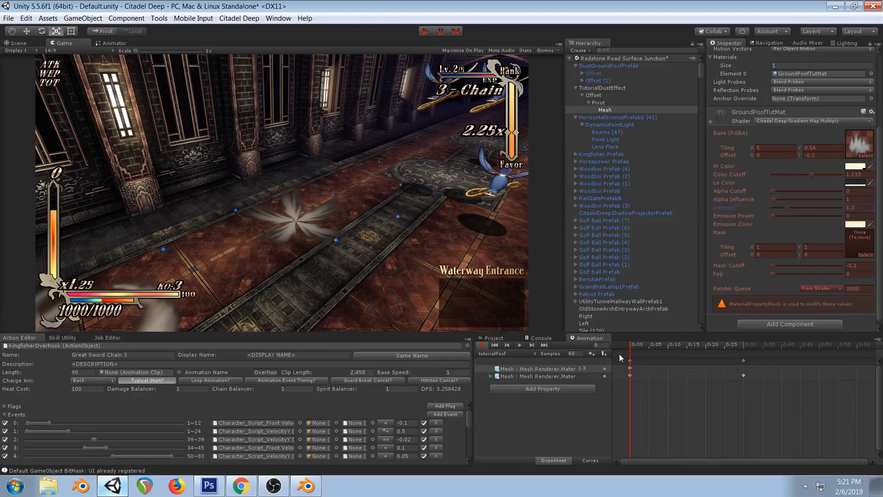
Scrub tutorialPoof to frame 31 and compare the dust ring with the poofDustTutTex.psd texture in Photoshop, returning to Unity
drag(631, 346, 746, 337)
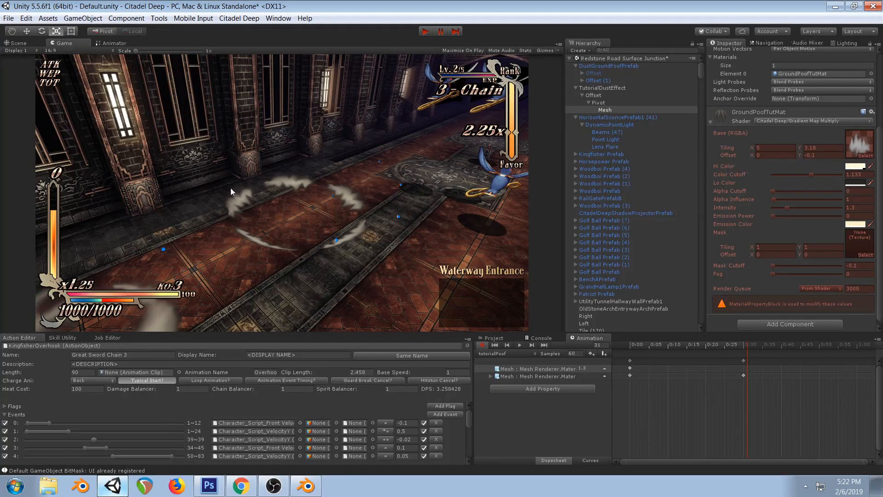
click(209, 485)
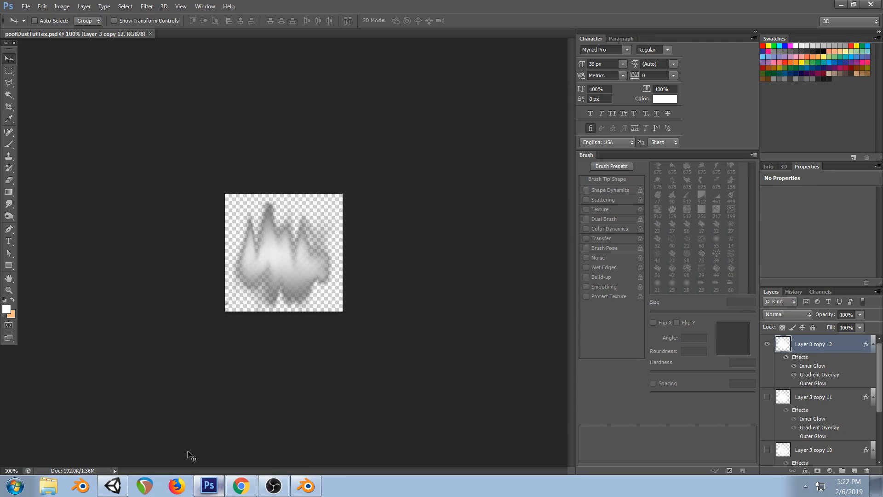
click(113, 486)
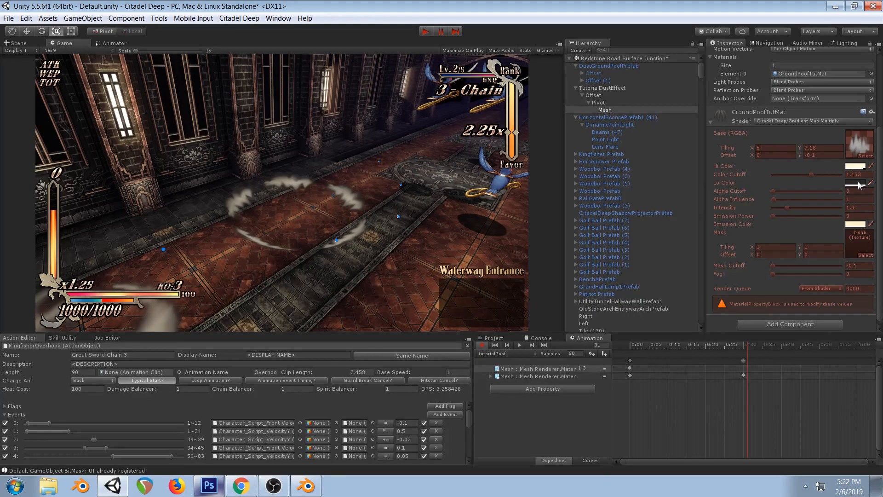
Try a Color Cutoff of 1.04 on frame 31 of tutorialPoof, and undo it
click(810, 173)
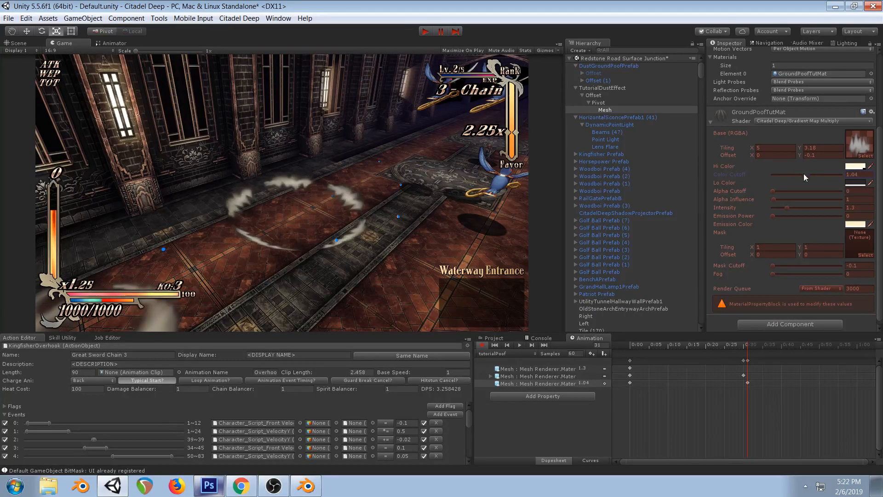
key(ctrl+z)
key(ctrl+z)
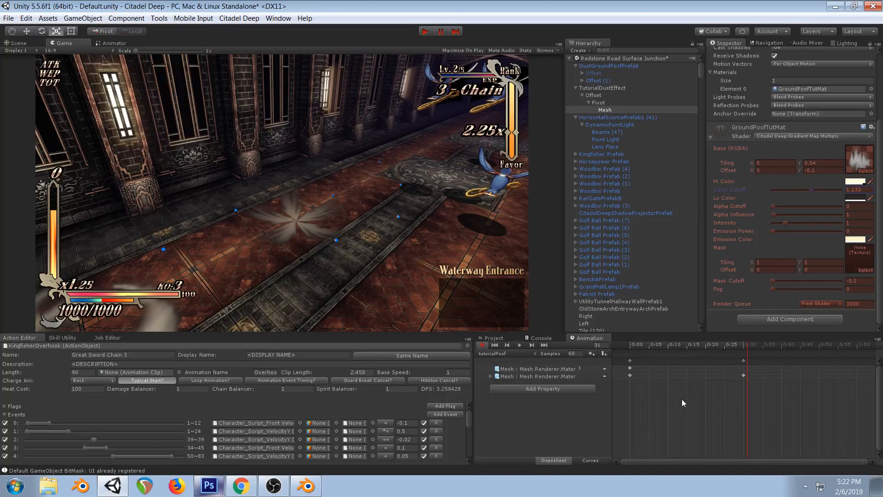
Switch to Photoshop, try a different Gradient Overlay scale on Layer 3 copy 12, cancel it, and check the browser's stream dashboard
click(223, 486)
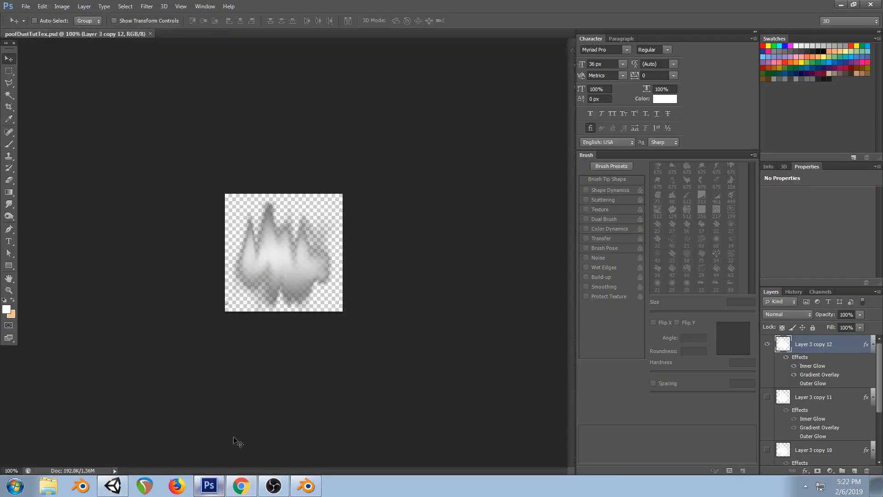
double_click(815, 376)
mouse_move(731, 268)
mouse_down()
mouse_move(713, 281)
mouse_move(725, 276)
mouse_up()
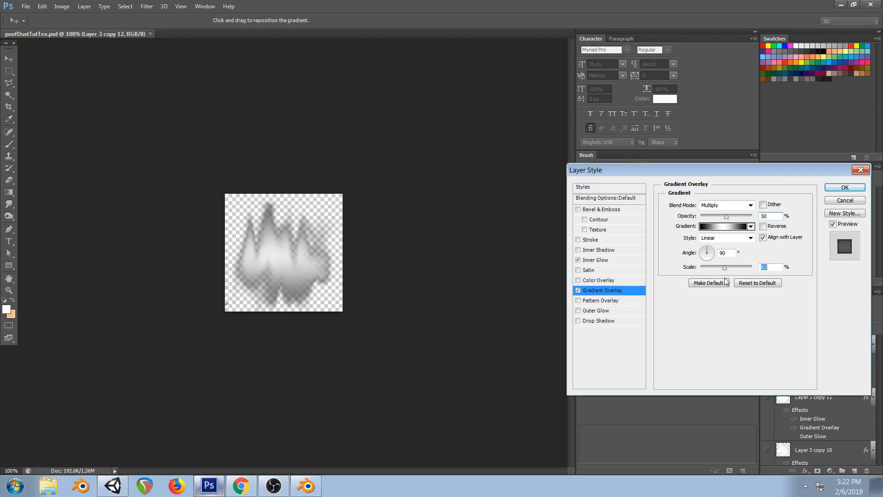
click(845, 201)
click(241, 486)
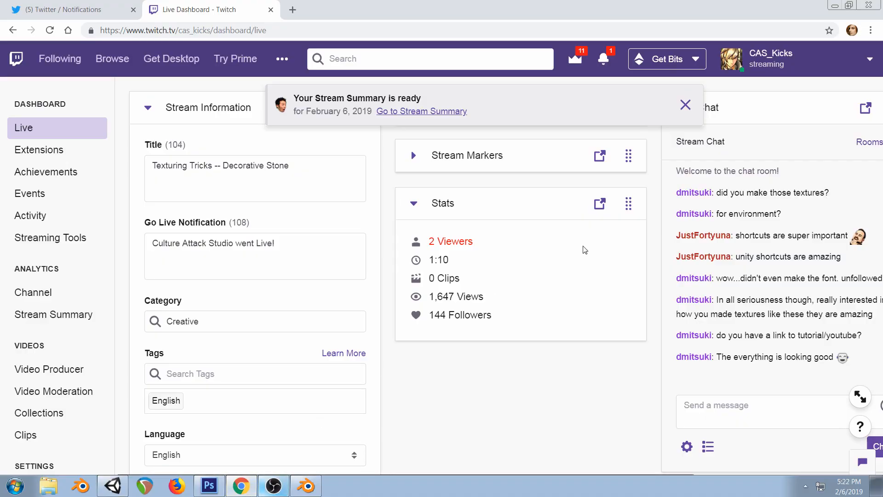
Switch to Unity and key the material's Intensity at about 1 on frame 20 of tutorialPoof
key(alt+Tab)
drag(632, 345, 708, 348)
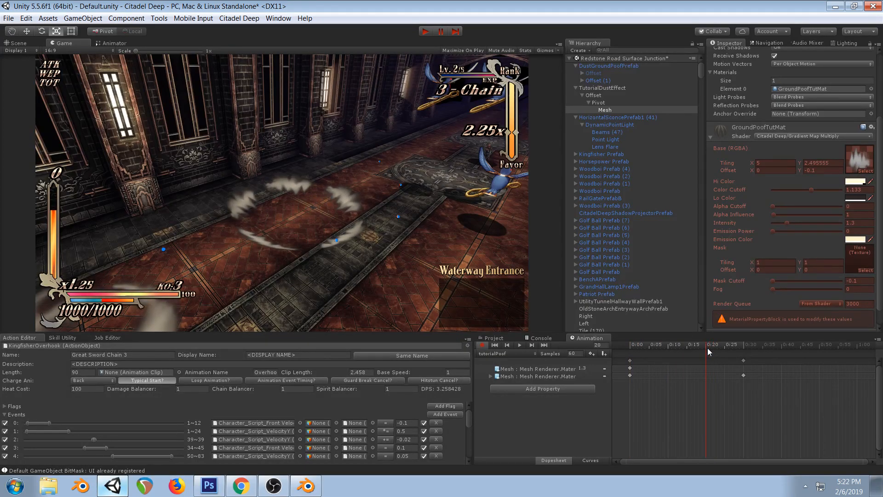
click(786, 223)
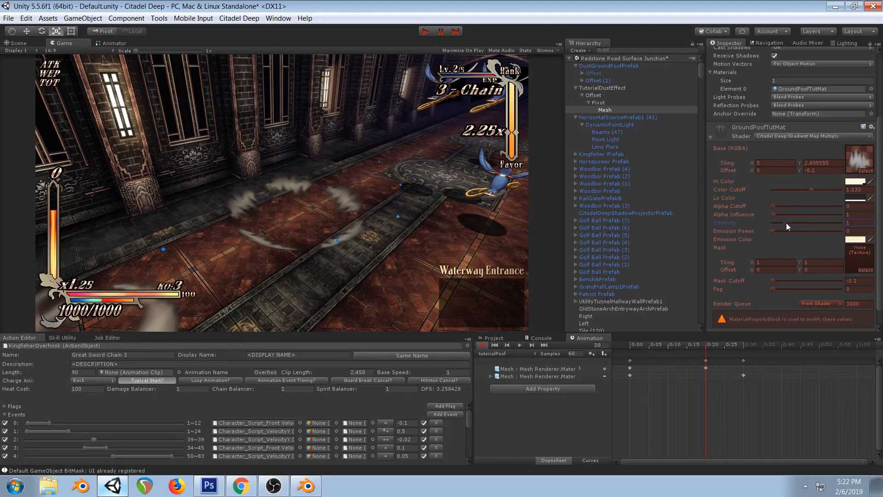
drag(785, 223, 786, 223)
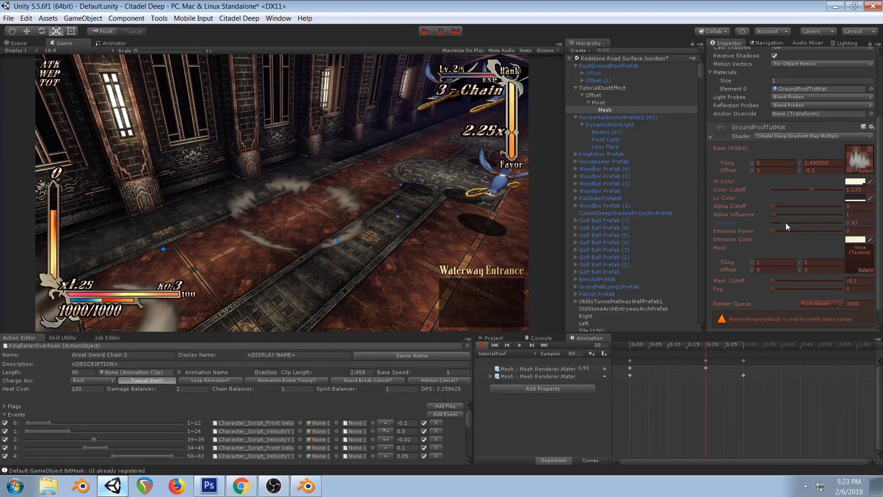
click(786, 223)
Fade the dust out by lowering Intensity to about 0.11 on frame 30, and preview the clip
drag(630, 343, 744, 338)
drag(783, 222, 779, 221)
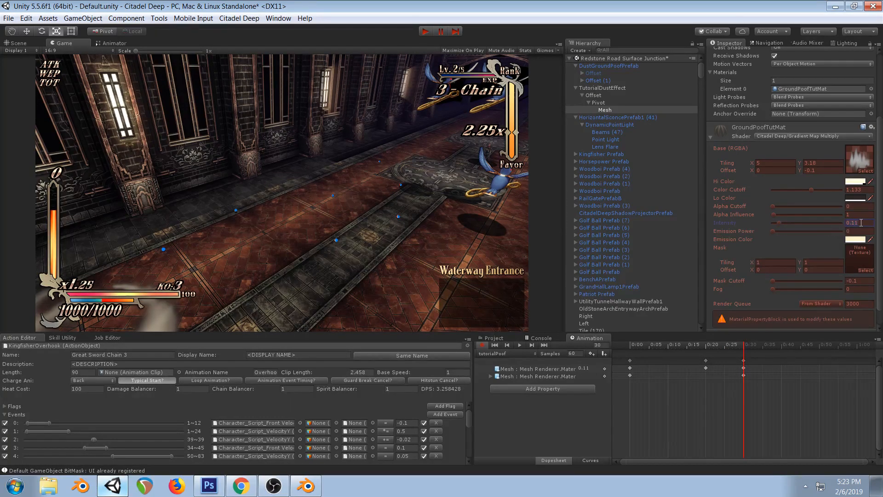
click(519, 345)
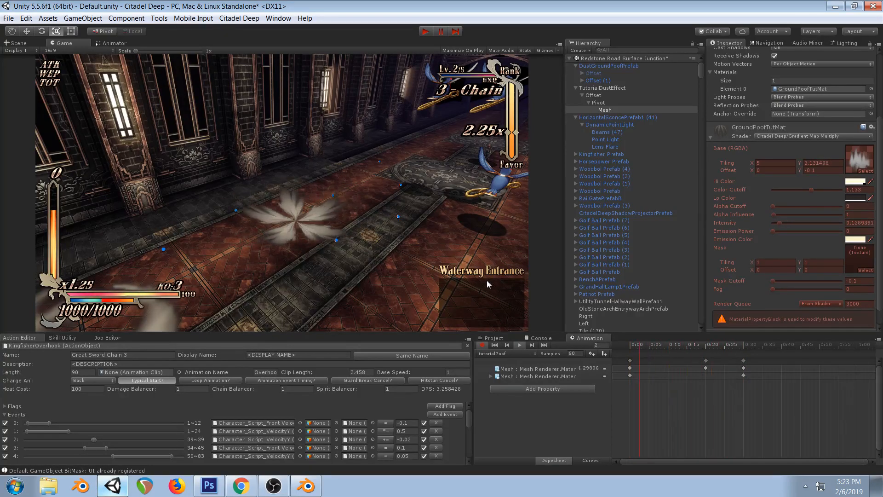
click(519, 345)
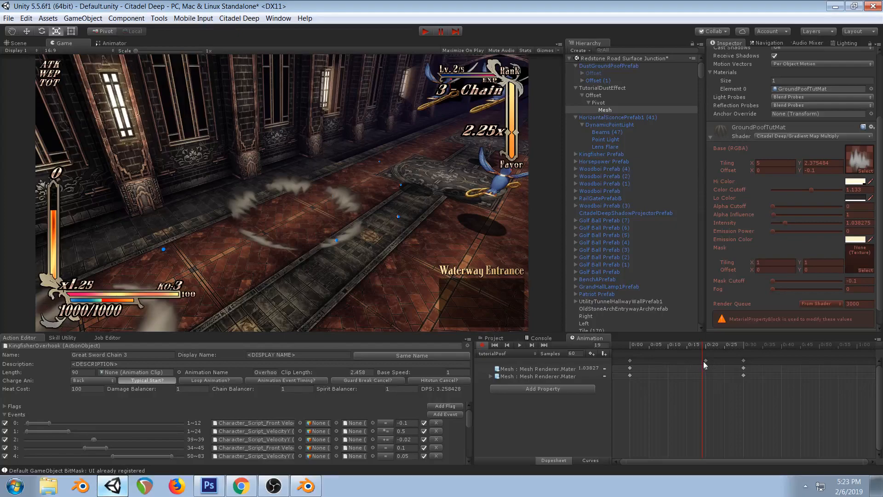
Move the middle Intensity keyframe to frame 10 and preview the earlier fade by scrubbing and playing tutorialPoof
drag(705, 360, 699, 362)
drag(634, 345, 736, 343)
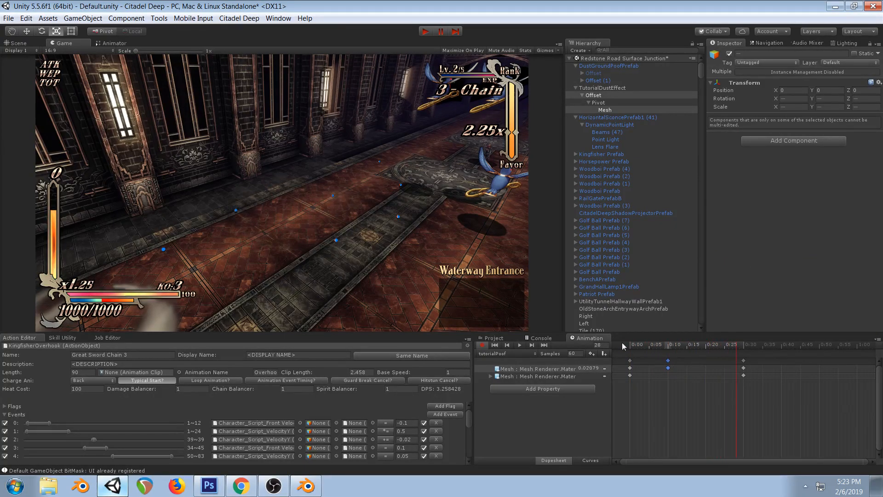
click(520, 345)
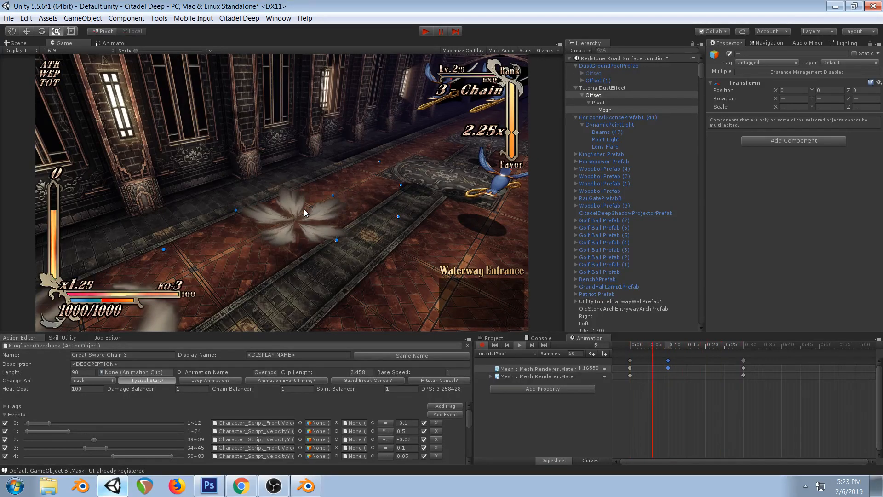
click(519, 345)
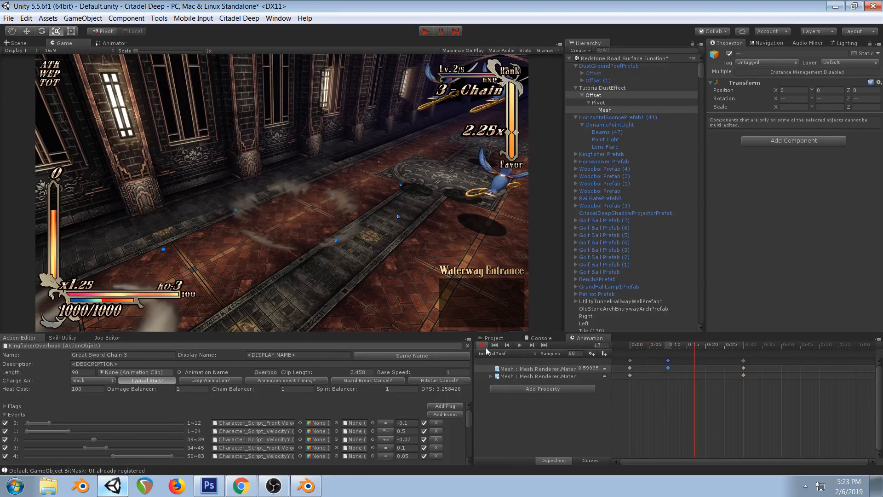
Run the game to watch the character move, stop it, and scrub tutorialPoof through frames 14 and 20 to examine the fade
click(426, 32)
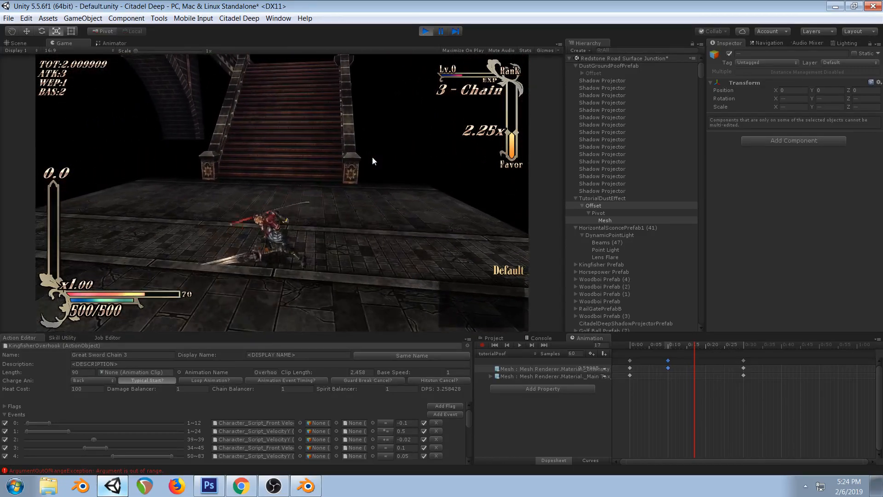
click(426, 31)
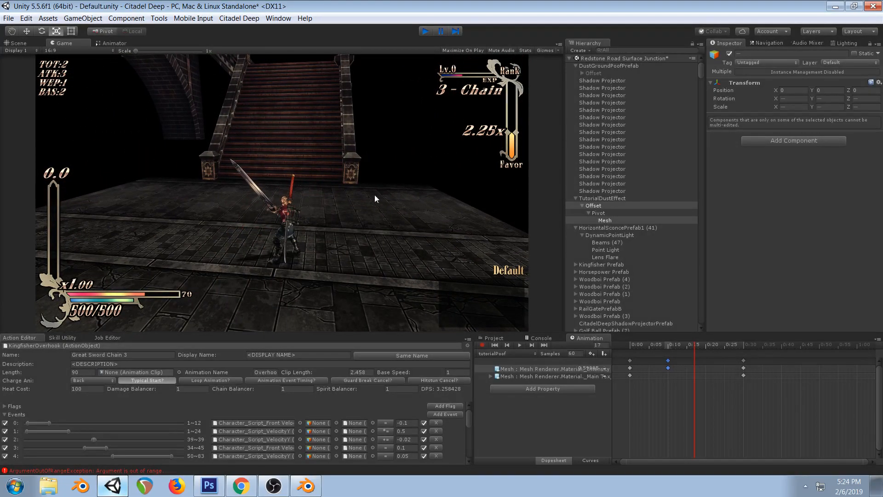
drag(629, 344, 680, 355)
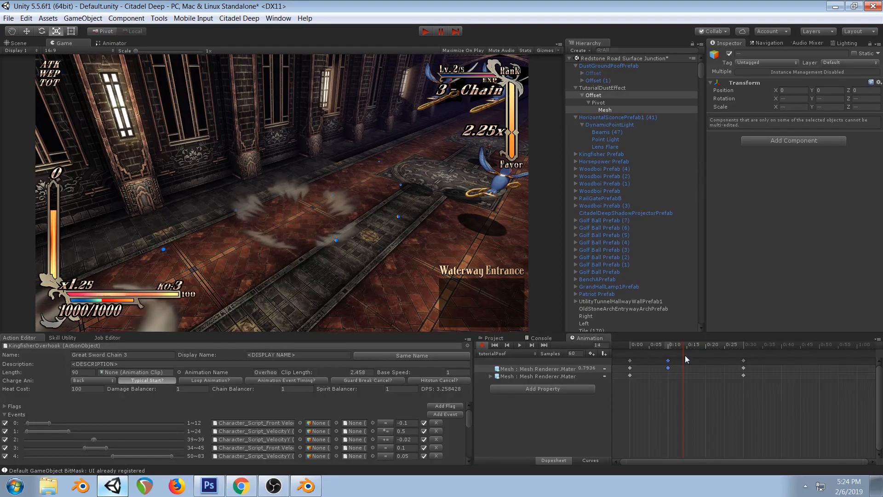
drag(687, 348, 706, 357)
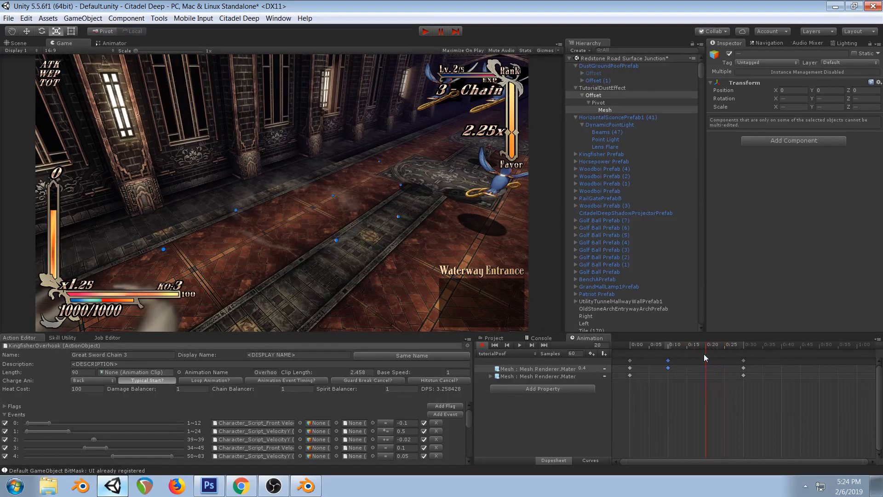
Switch to Photoshop and try lightly erasing the centre of the dust on Layer 3 copy 12 with a 25 px eraser at 5% opacity
click(209, 485)
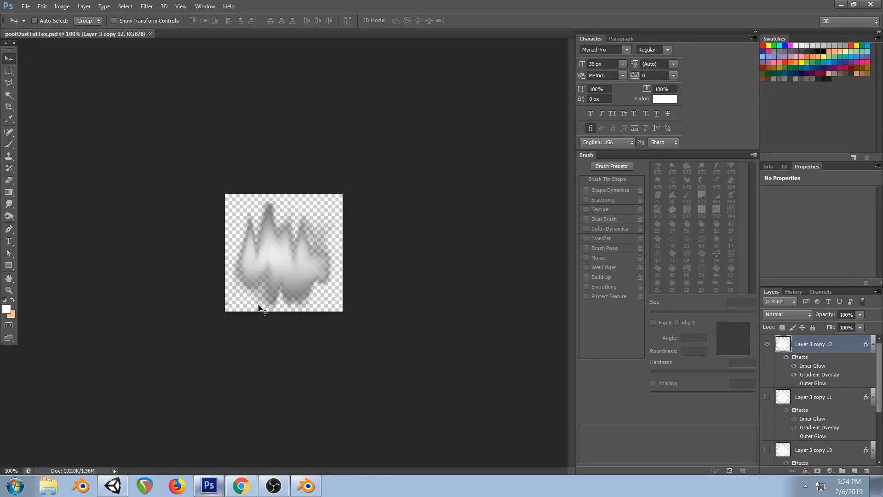
click(8, 179)
click(145, 146)
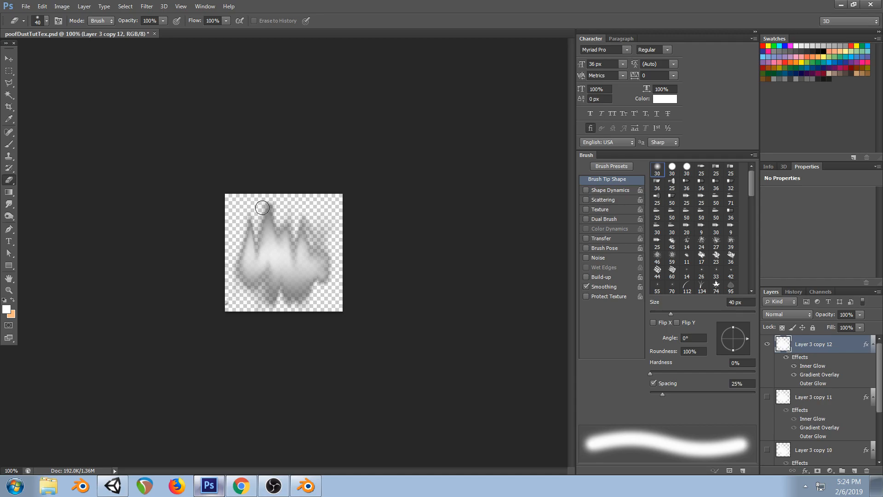
key(bracketleft)
key(bracketleft)
key(bracketleft)
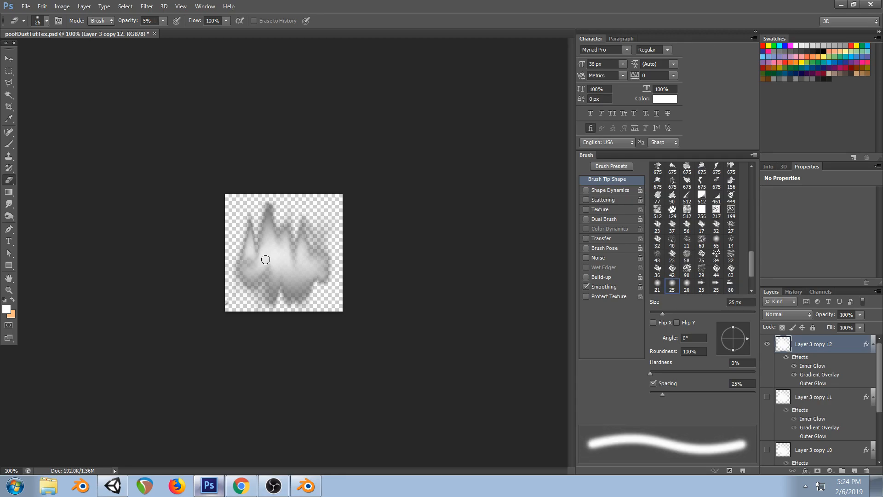
drag(269, 252, 283, 259)
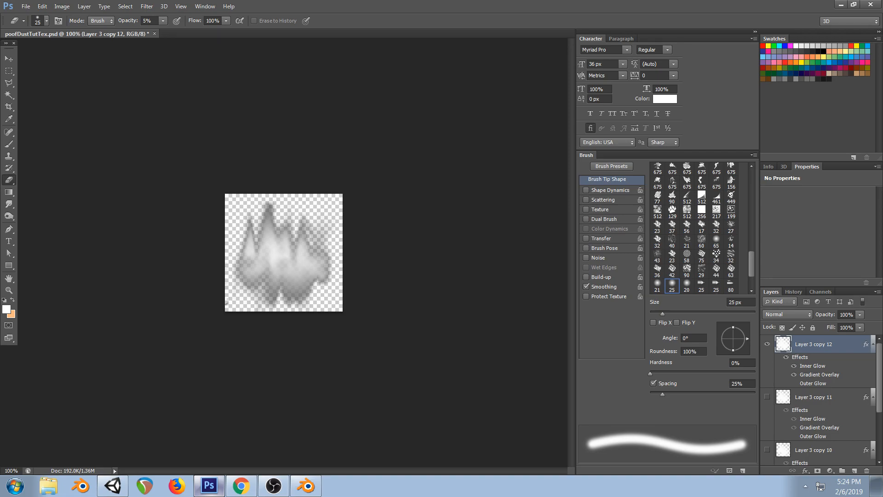
Compare the dust texture in Photoshop with tutorialPoof at frames 9 and 0 in Unity
key(alt+Tab)
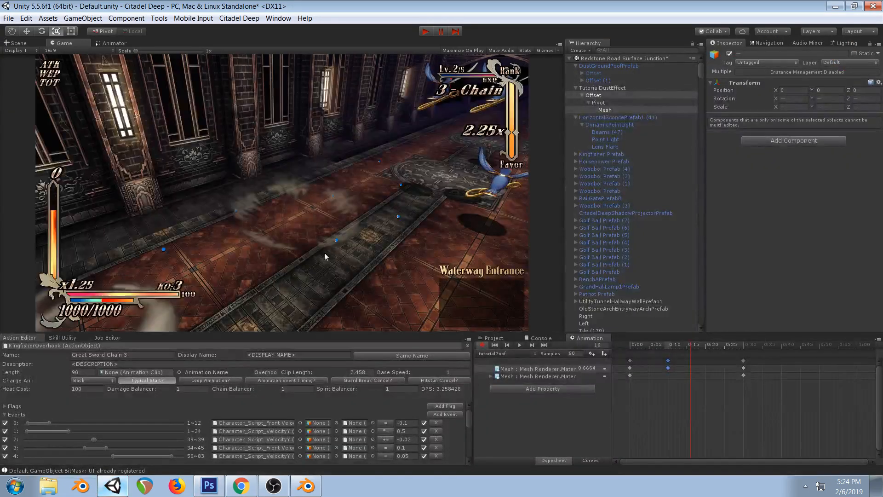
drag(680, 347, 664, 345)
key(alt+Tab)
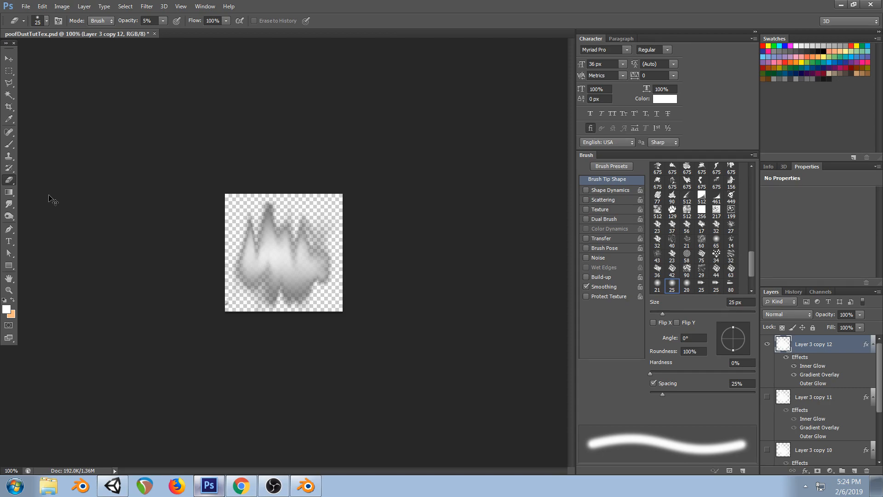
click(9, 204)
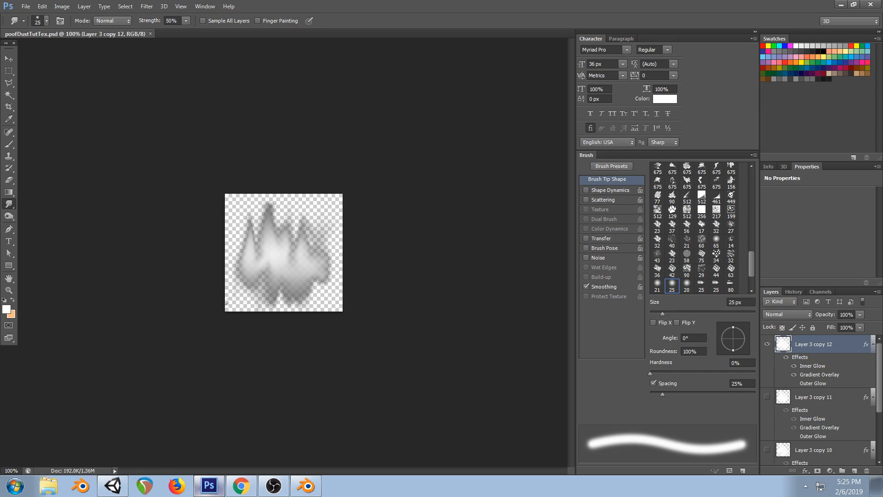
key(alt+Tab)
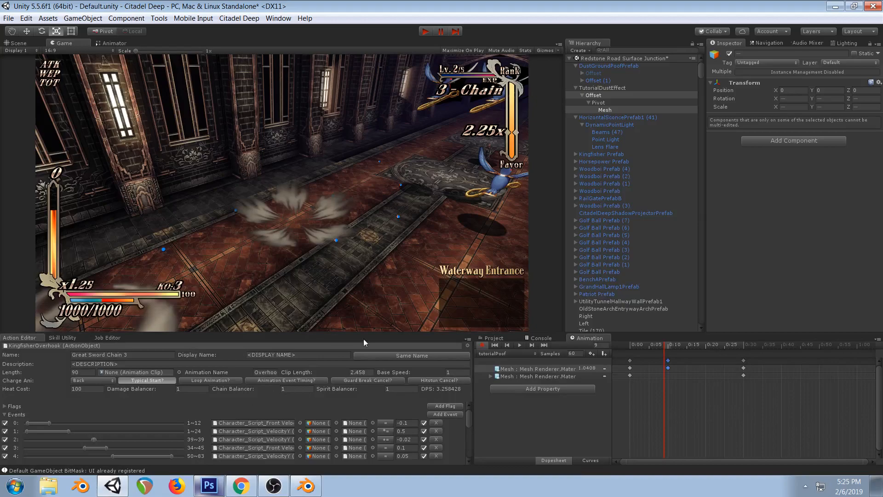
drag(636, 345, 589, 347)
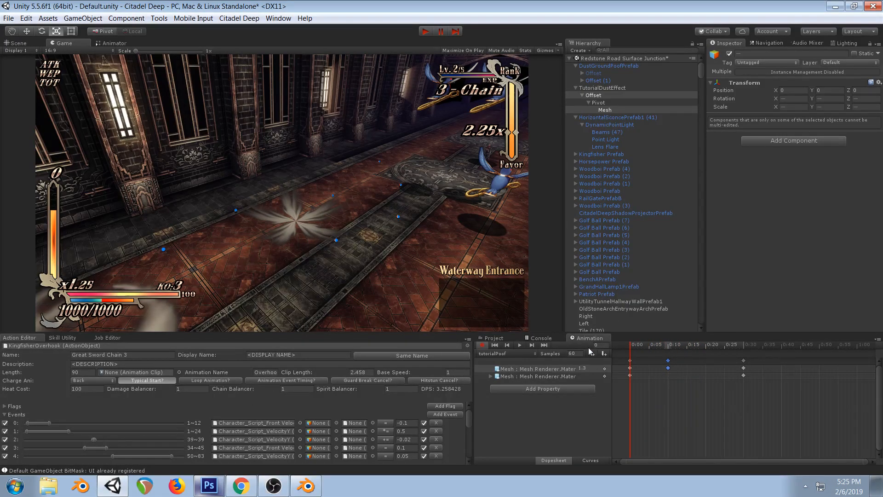
Exit the animation preview, duplicate TutorialDustEffect's Offset in the Scene view, and scale the copy to about 1.21 × 0.41 × 1.21
click(484, 346)
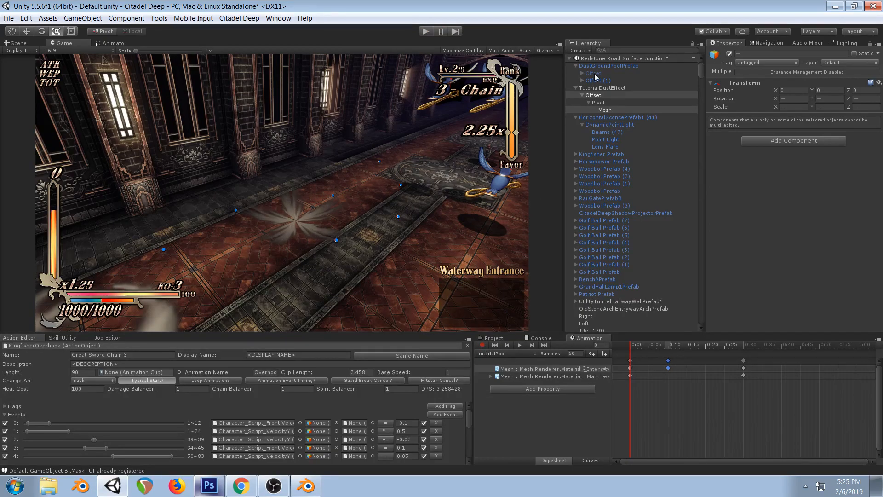
click(599, 95)
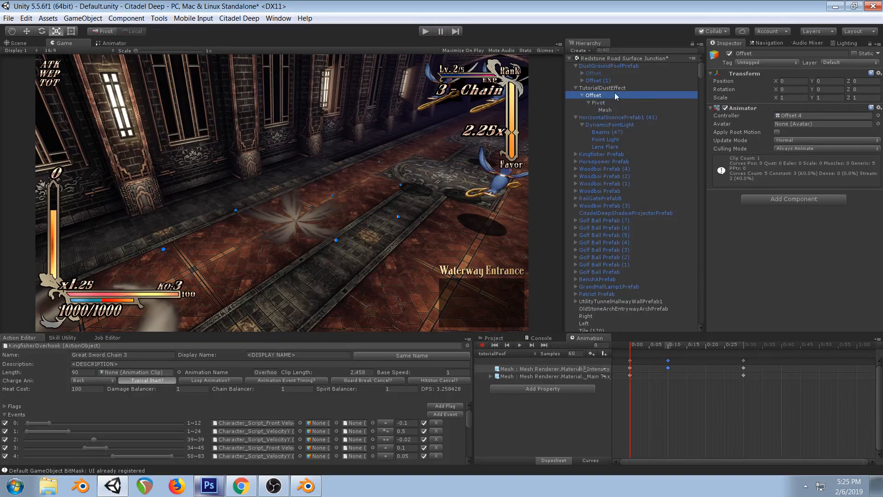
click(582, 95)
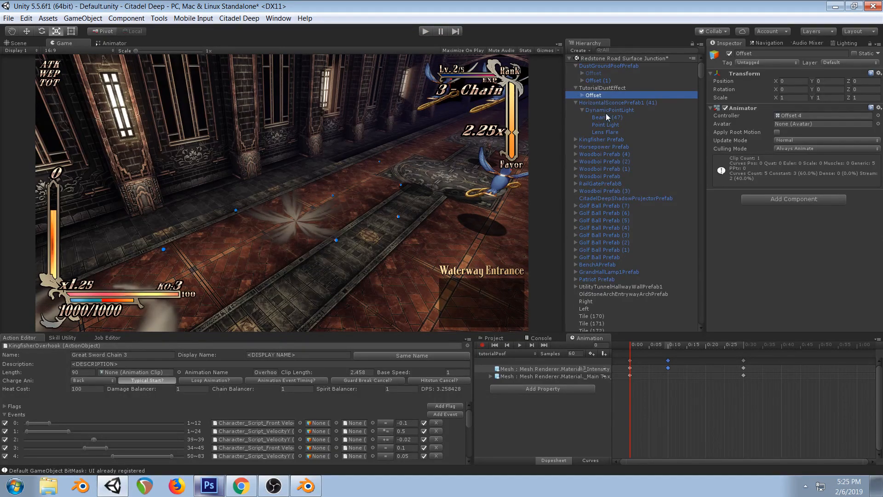
click(17, 44)
right_drag(395, 232, 387, 216)
middle_drag(387, 216, 394, 186)
key(ctrl+d)
drag(341, 206, 353, 243)
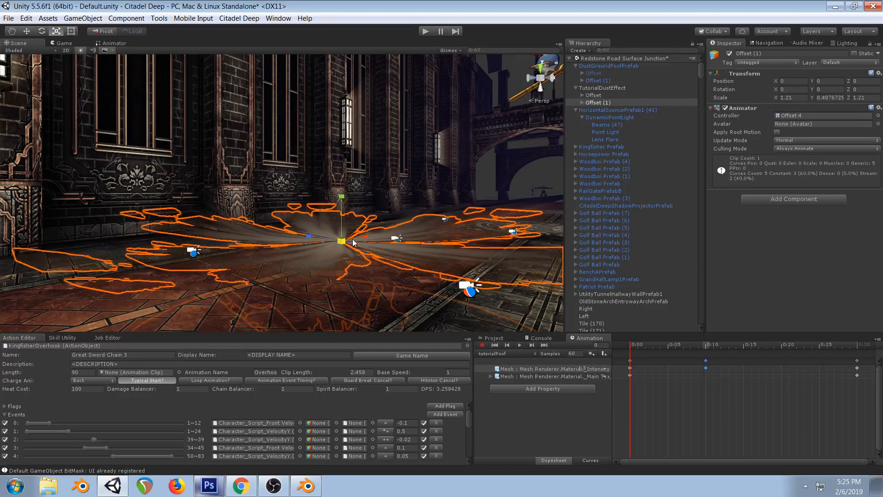
Preview the doubled dust effect in the Game view, and run the game to watch it around the character before stopping
click(64, 44)
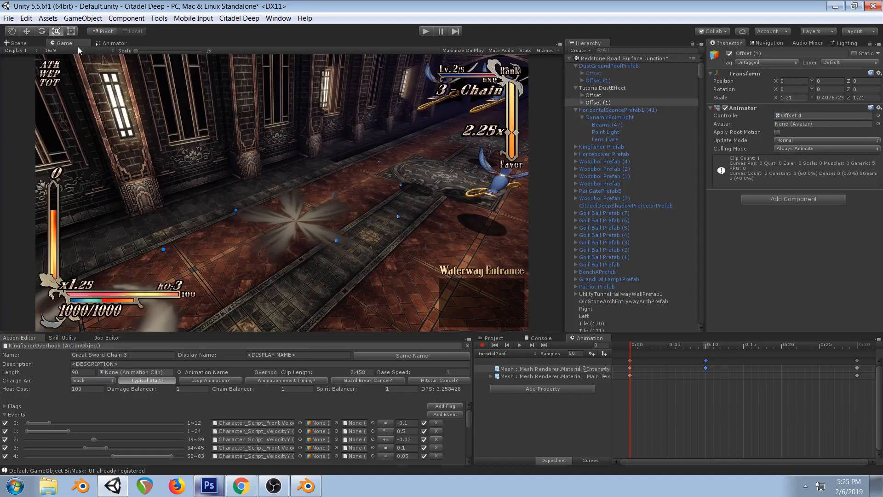
click(591, 95)
mouse_move(631, 346)
mouse_down()
mouse_move(725, 340)
mouse_move(624, 349)
mouse_up()
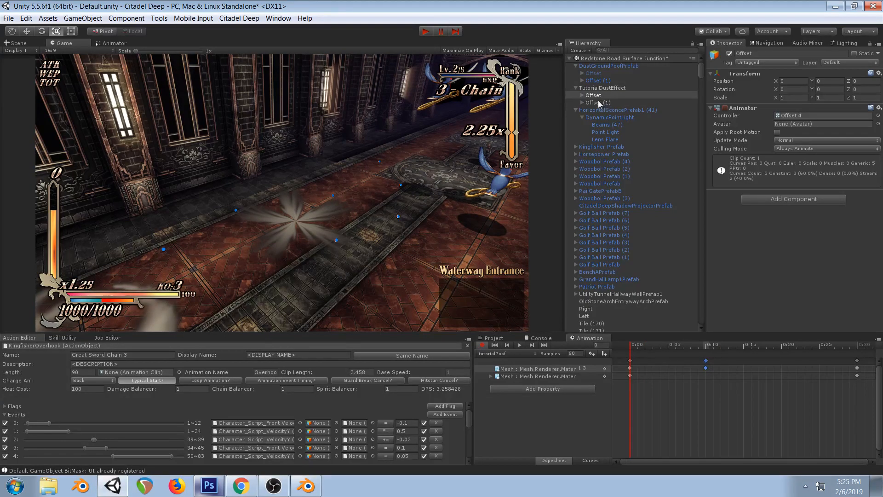
click(481, 345)
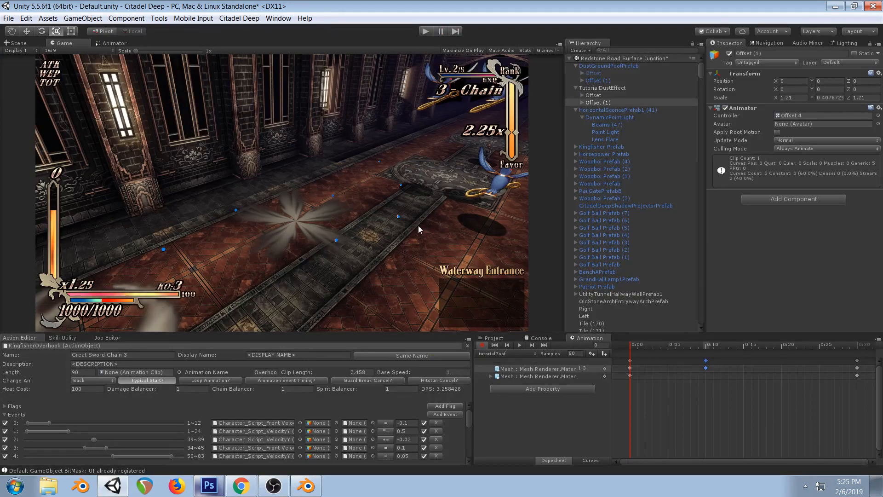
click(493, 338)
click(591, 338)
click(424, 31)
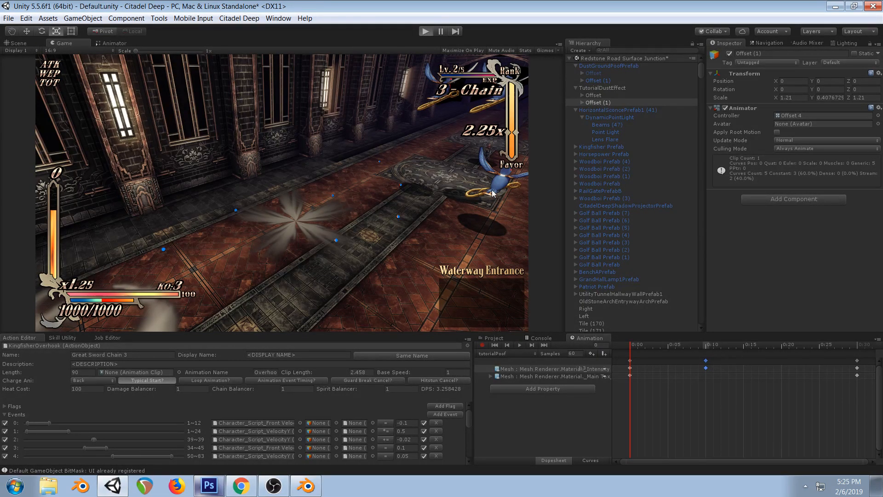
key(ctrl+p)
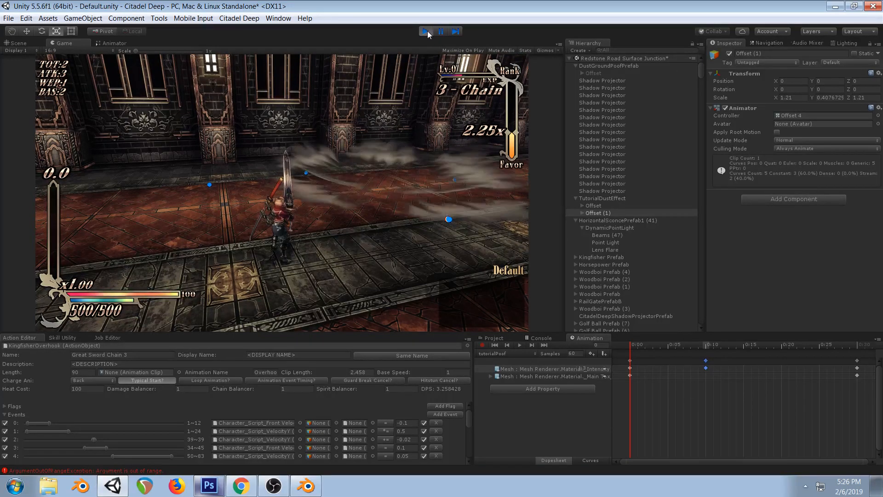
key(ctrl+p)
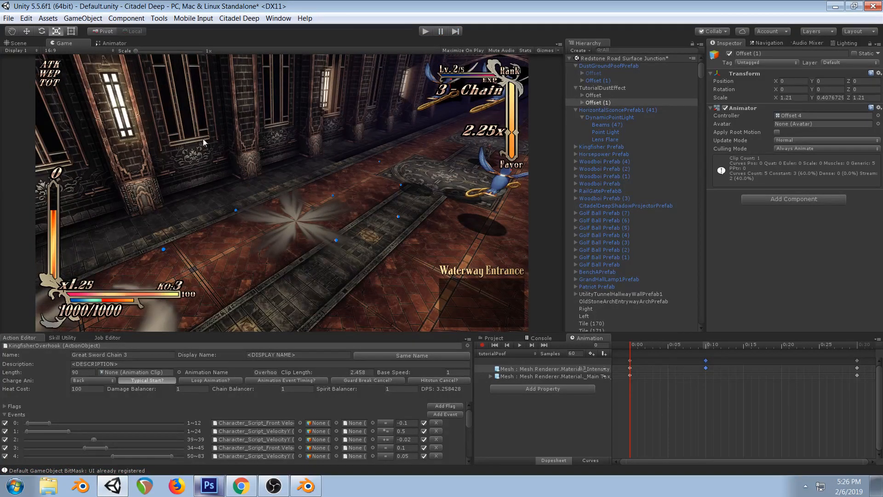
Check the stream chat on the Twitch dashboard in Chrome, and return to Unity
click(241, 490)
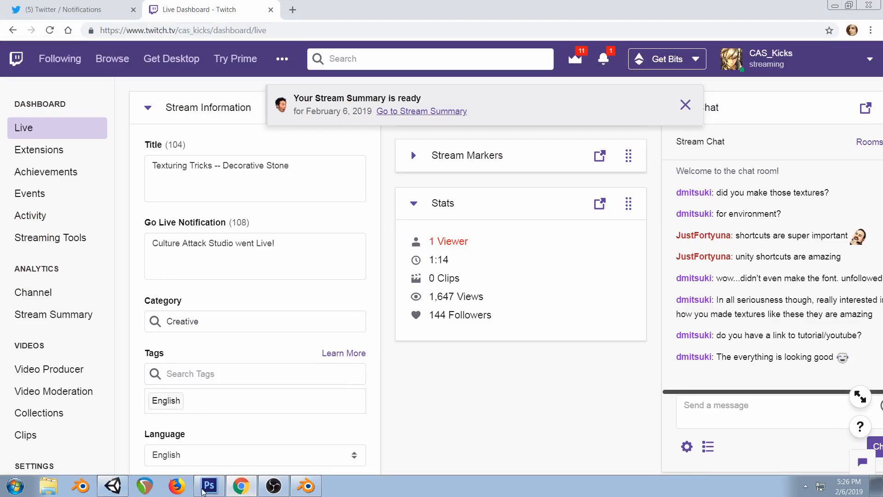
key(alt+Tab)
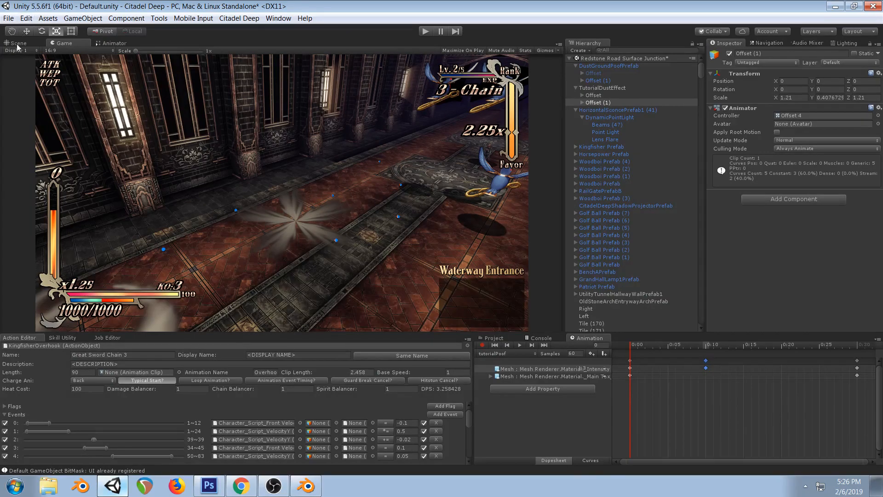
Rotate Offset (1) to about -30.8 degrees around Y, and run the game to watch the combined poof
click(40, 32)
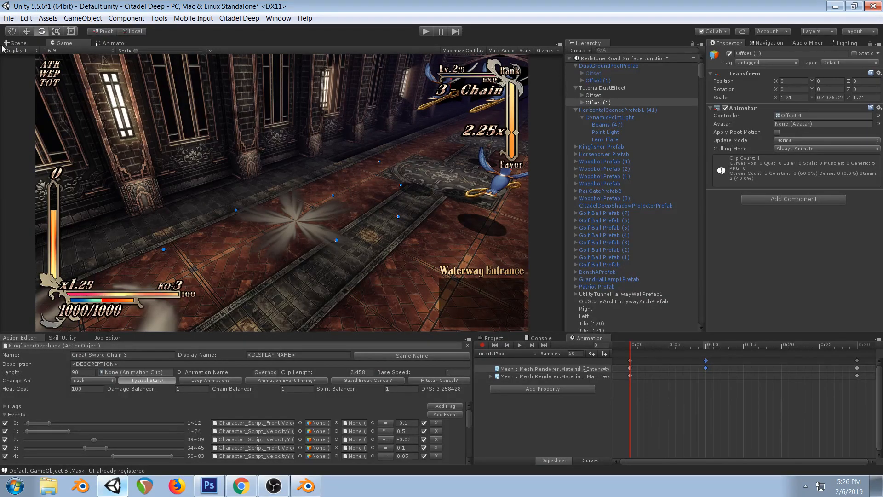
click(17, 43)
right_drag(380, 190, 299, 210)
drag(304, 210, 343, 201)
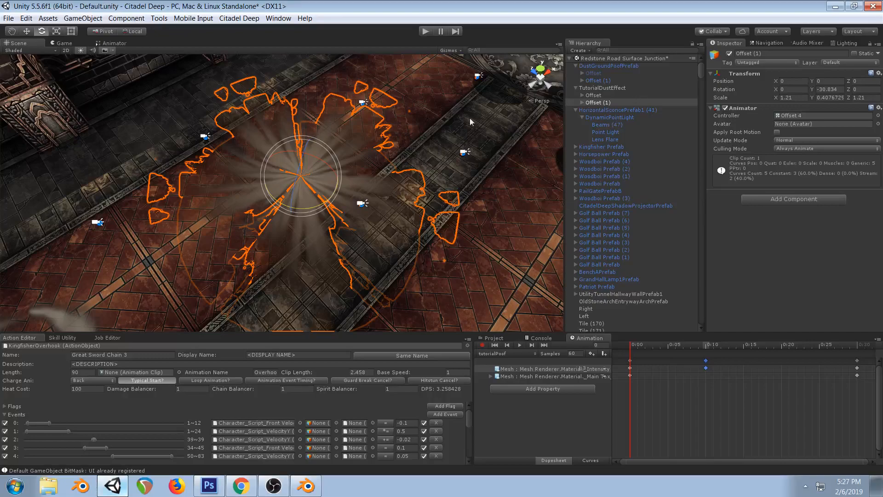
click(426, 31)
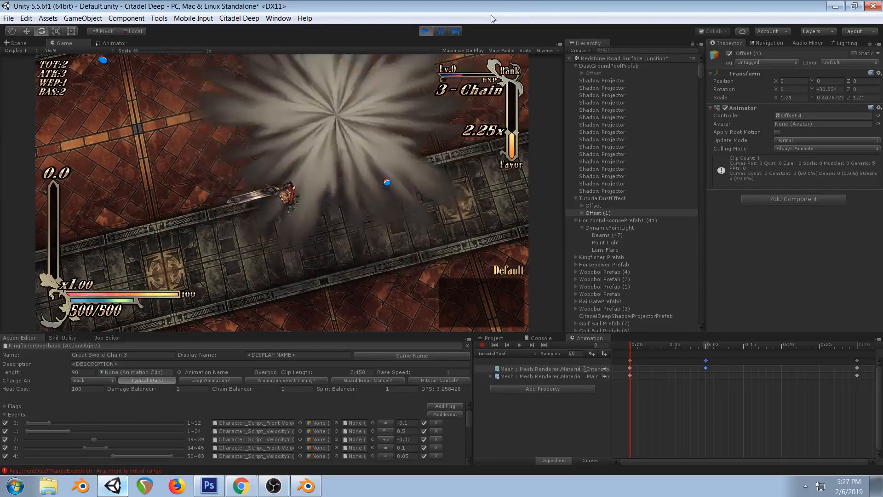
click(425, 31)
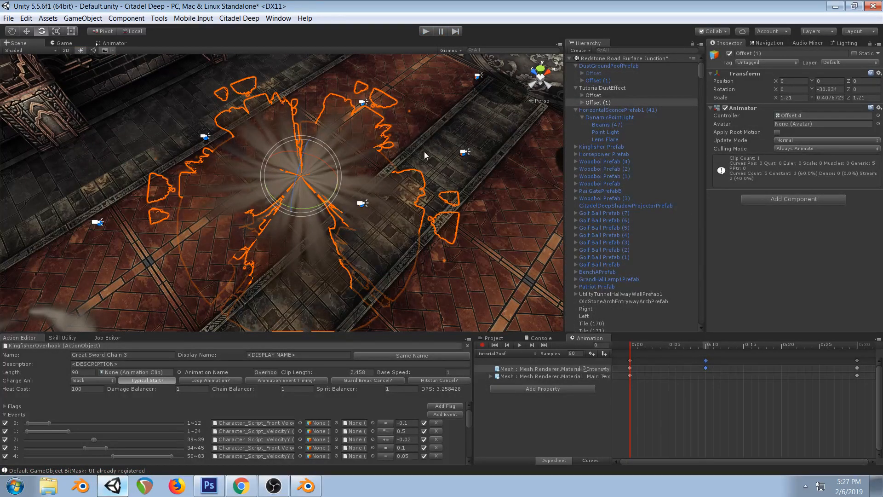
Try a Y rotation of about -6.3 degrees on Offset (1), and undo its rotation back to 0
drag(302, 212, 310, 212)
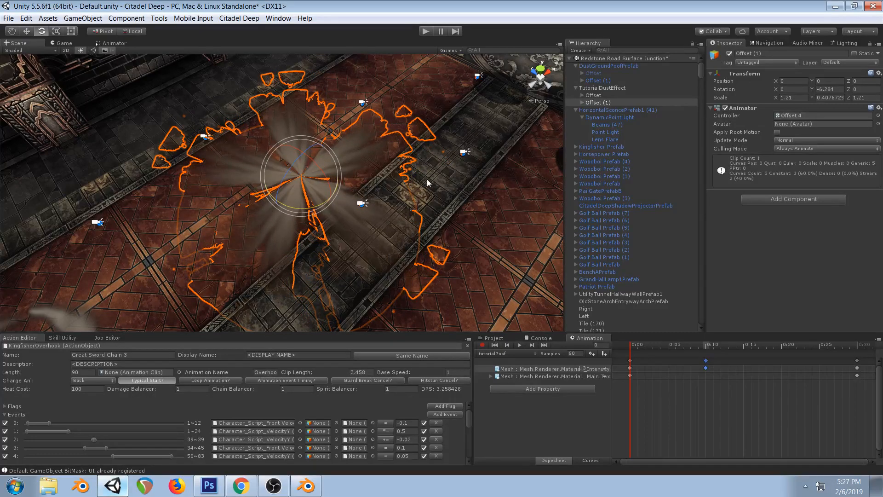
click(594, 103)
click(581, 102)
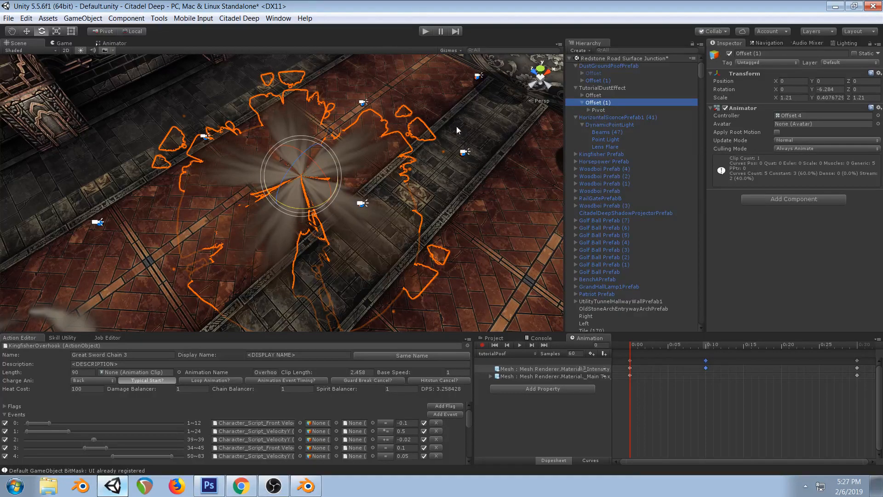
key(ctrl+z)
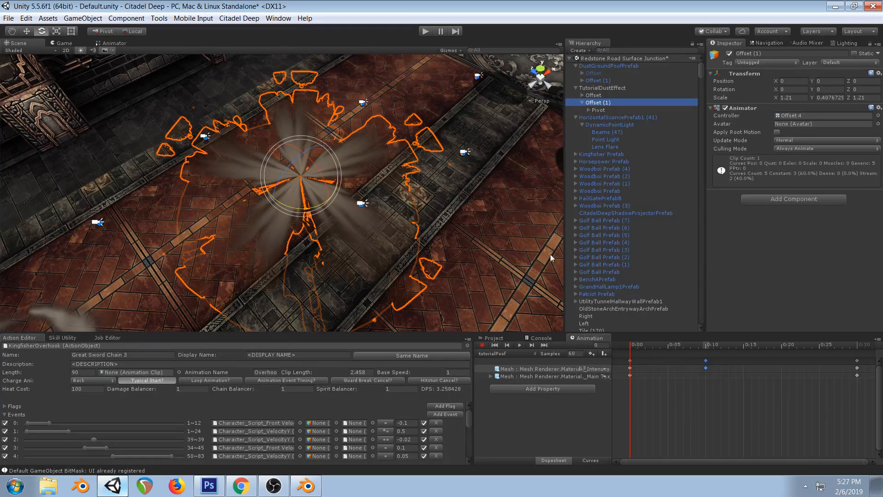
Run the game to watch the poof during combat, stop it, and scrub tutorialPoof through frames 12 and 4 in the Game view
click(426, 31)
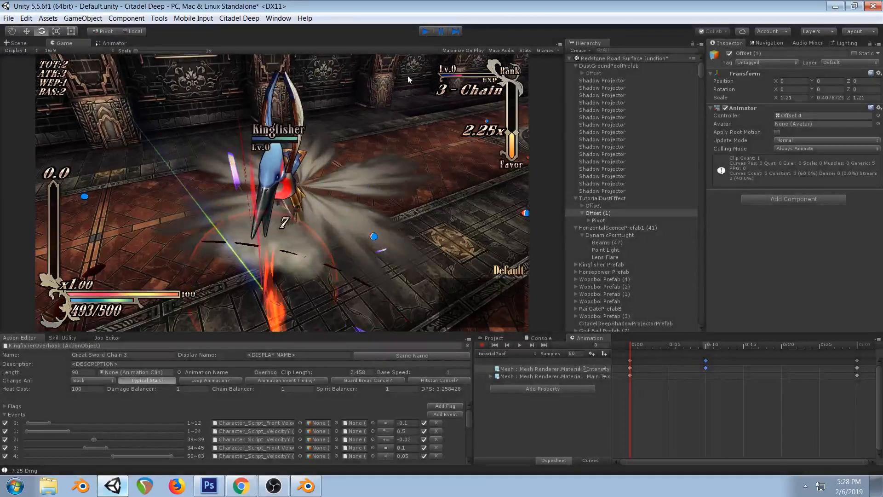
key(ctrl+p)
click(57, 43)
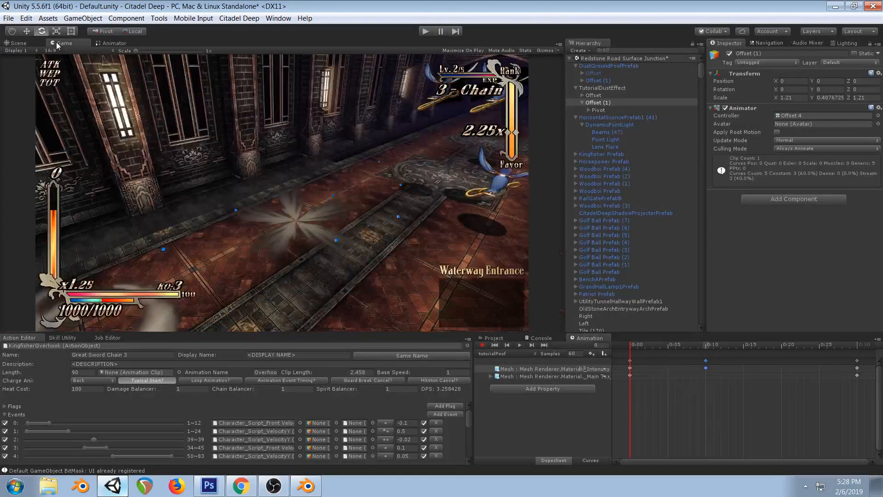
drag(632, 352, 721, 355)
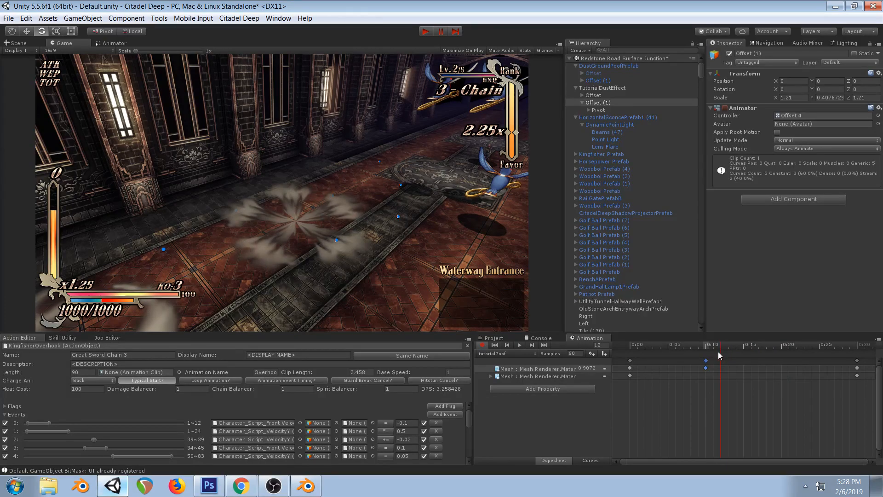
drag(632, 349, 663, 365)
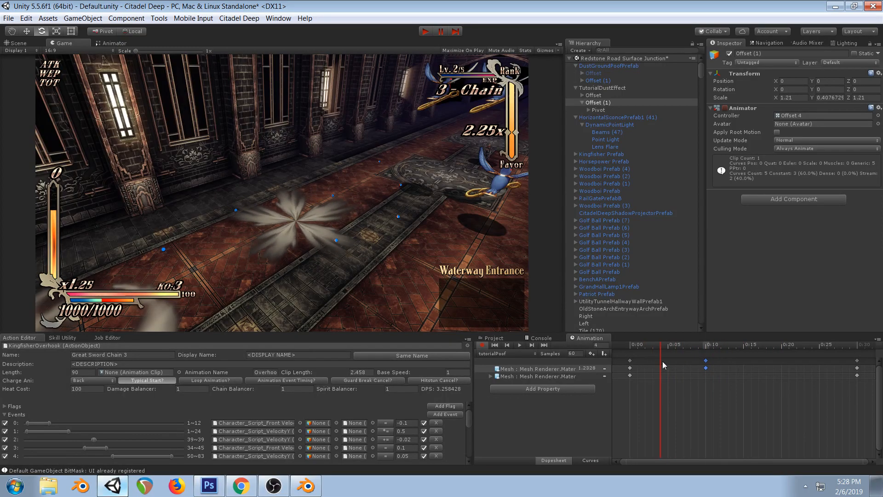
Review the dust texture in Photoshop with the Eraser tool selected, and return to Unity
click(217, 491)
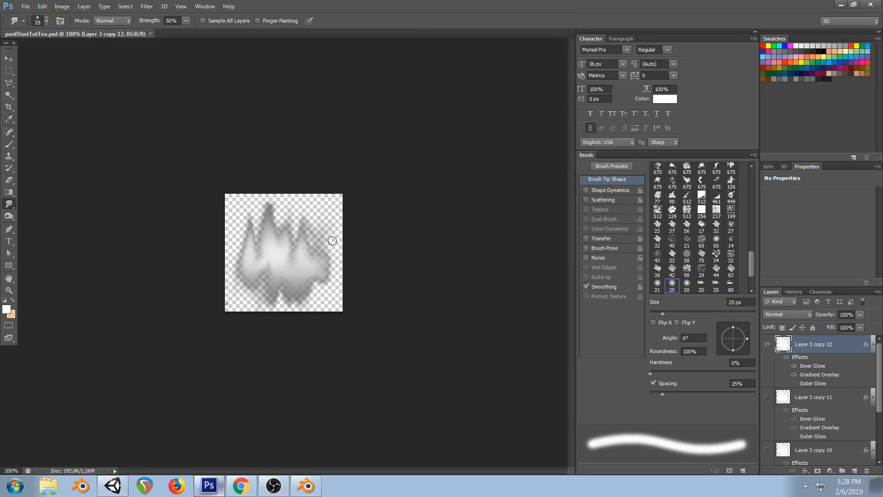
click(9, 183)
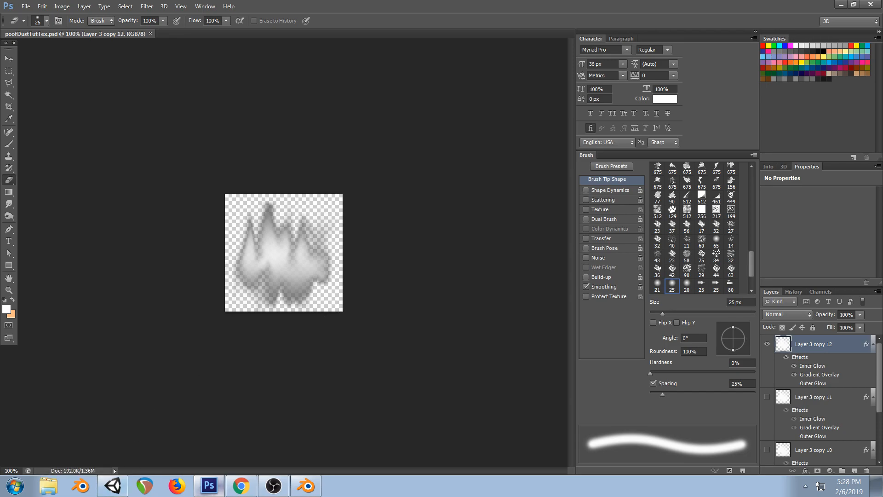
key(alt+Tab)
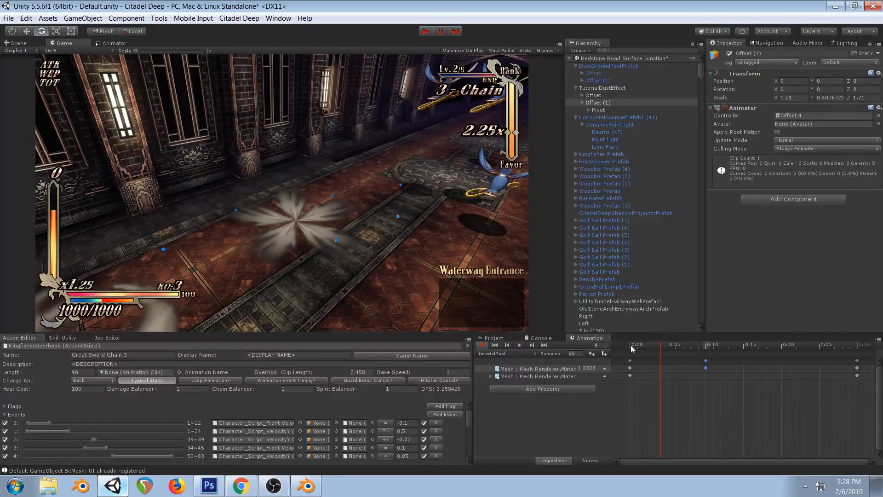
Exit animation recording, move TutorialDustEffect to X position 1136.06, and duplicate it
click(483, 346)
click(598, 88)
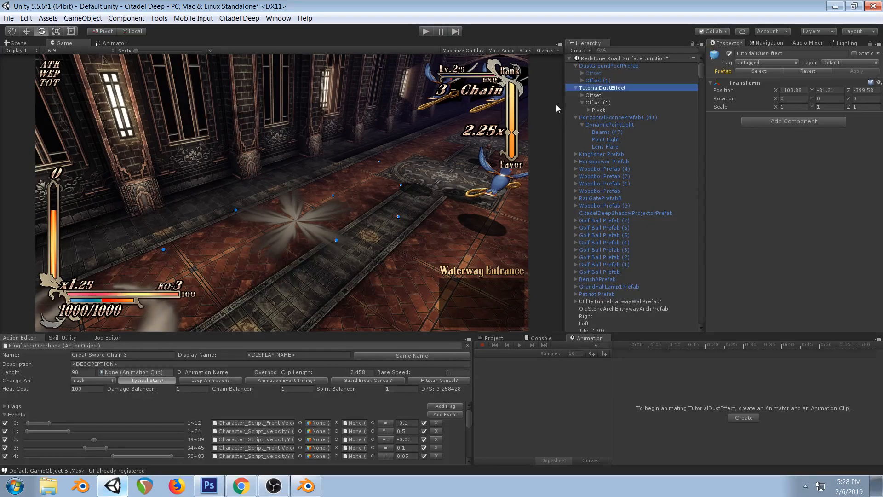
drag(772, 92, 790, 87)
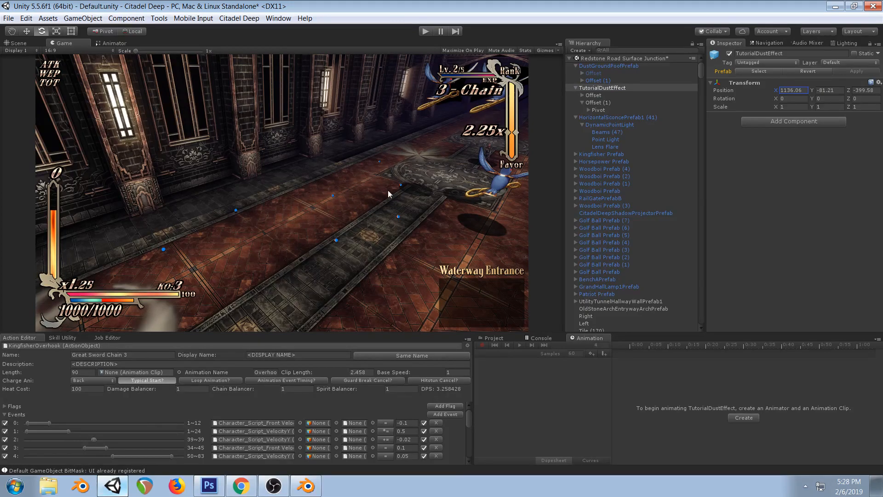
click(603, 88)
key(ctrl+d)
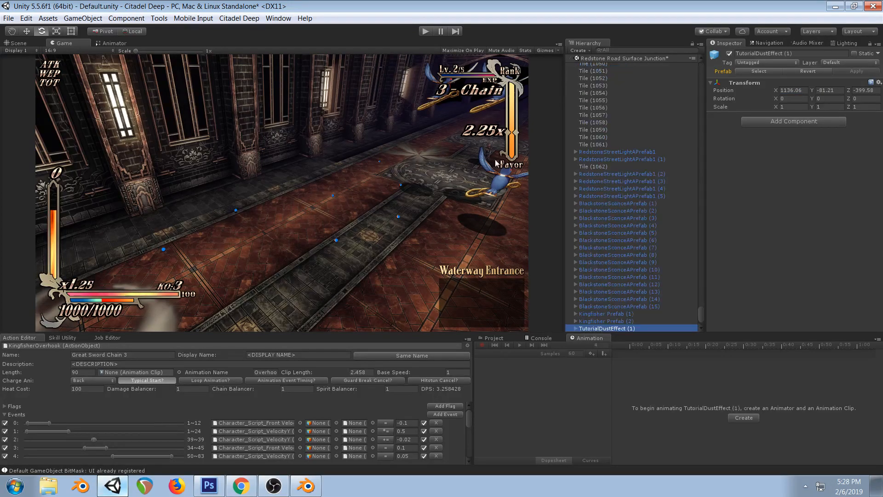
Move the original TutorialDustEffect back to X position 1102, leaving the copy in place
click(778, 92)
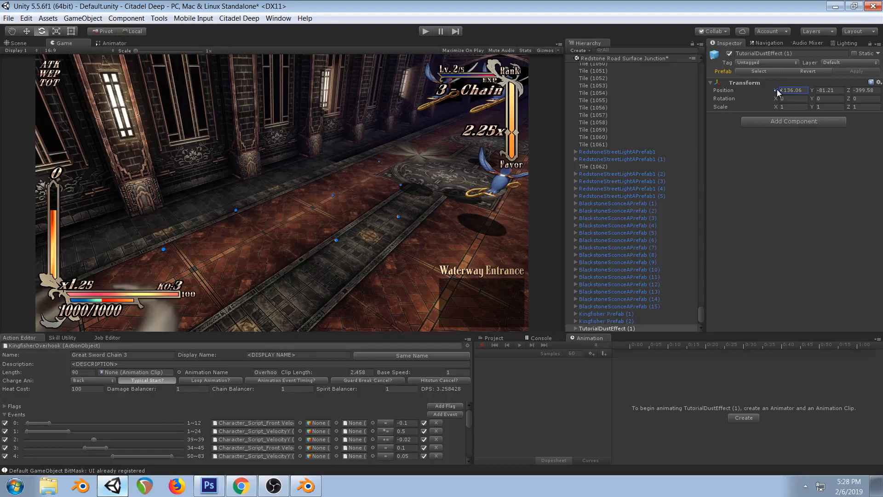
drag(699, 318, 693, 69)
drag(777, 90, 761, 96)
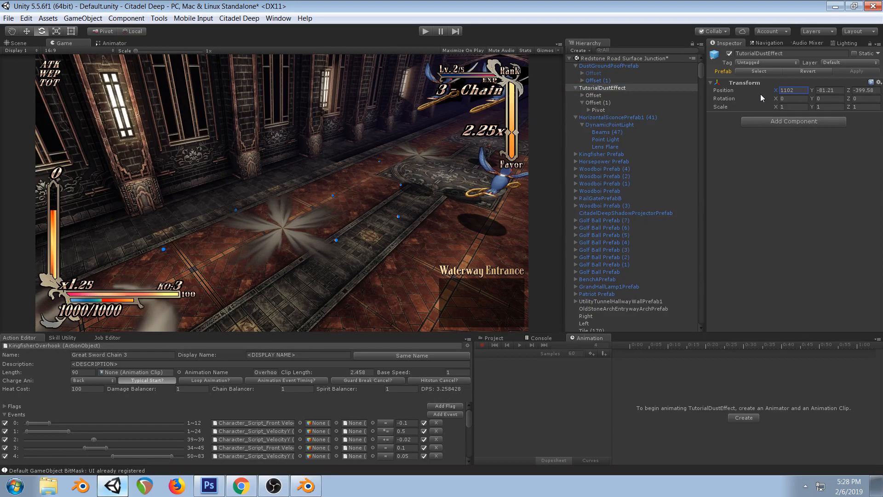
Locate GroundPoofTutMat in the project through the Mesh under Offset (1), and duplicate the material
click(493, 339)
click(601, 95)
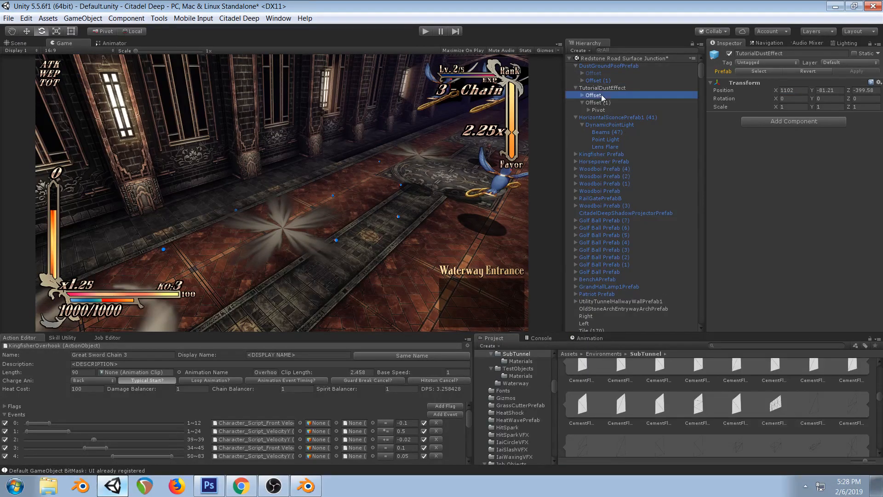
click(573, 102)
click(581, 102)
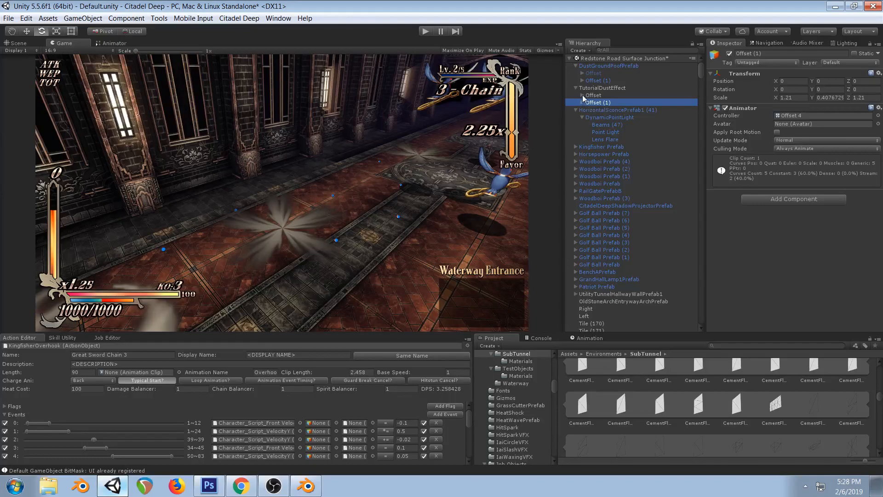
click(581, 96)
click(582, 117)
click(598, 124)
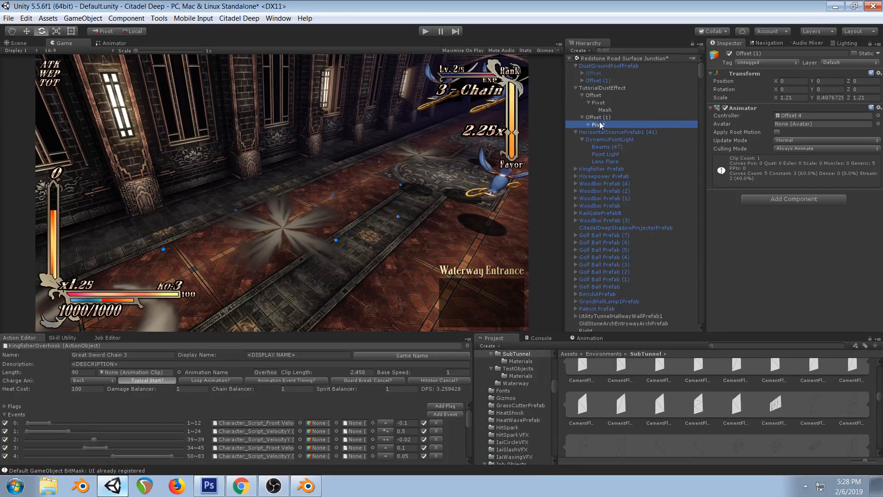
click(589, 124)
click(605, 132)
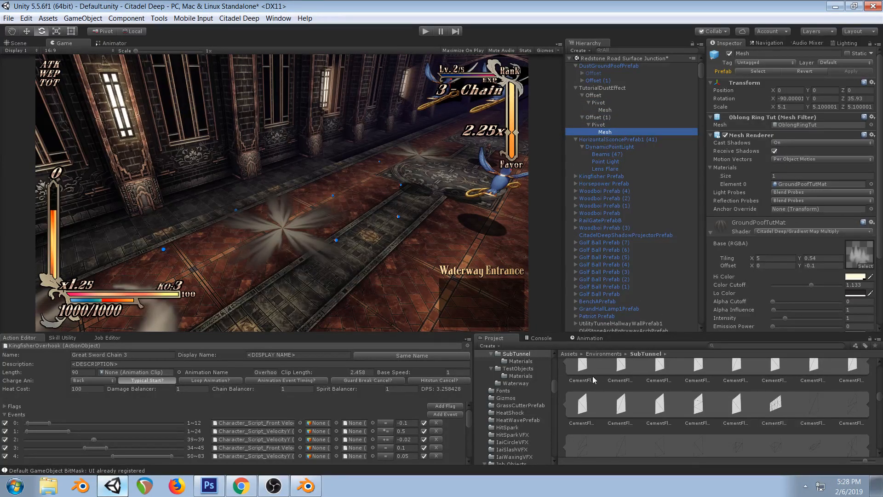
click(808, 186)
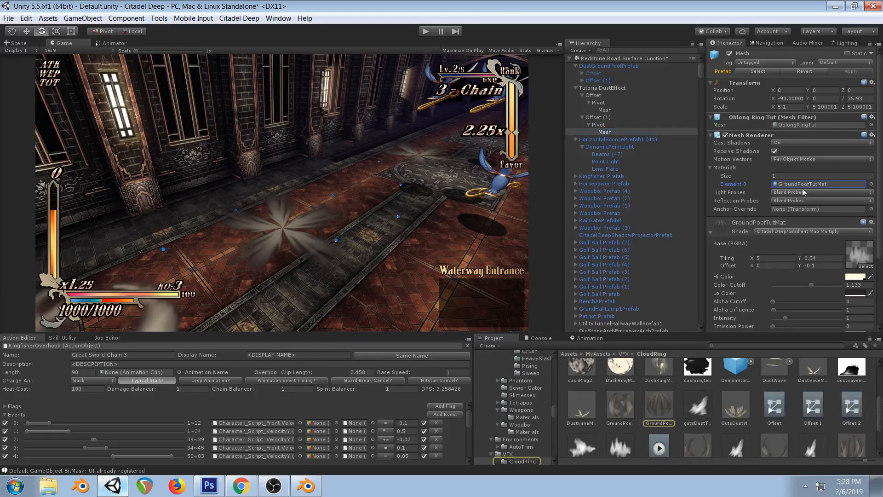
click(655, 407)
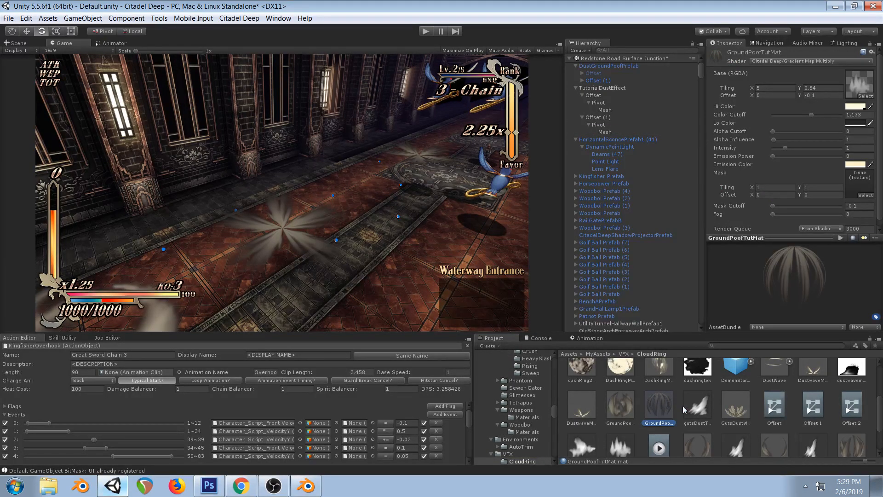
key(ctrl+d)
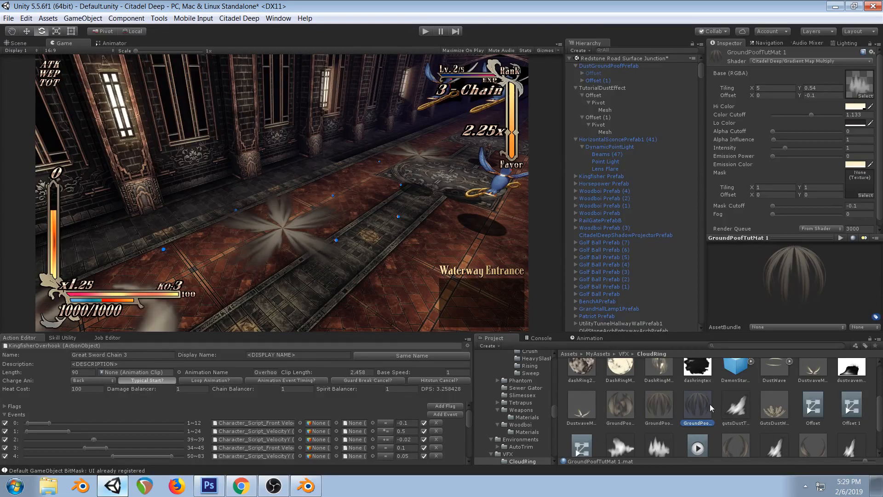
Assign GroundPoofTutMat 1 to the Mesh objects under both Offset and Offset (1) of TutorialDustEffect
click(606, 110)
drag(698, 408, 803, 185)
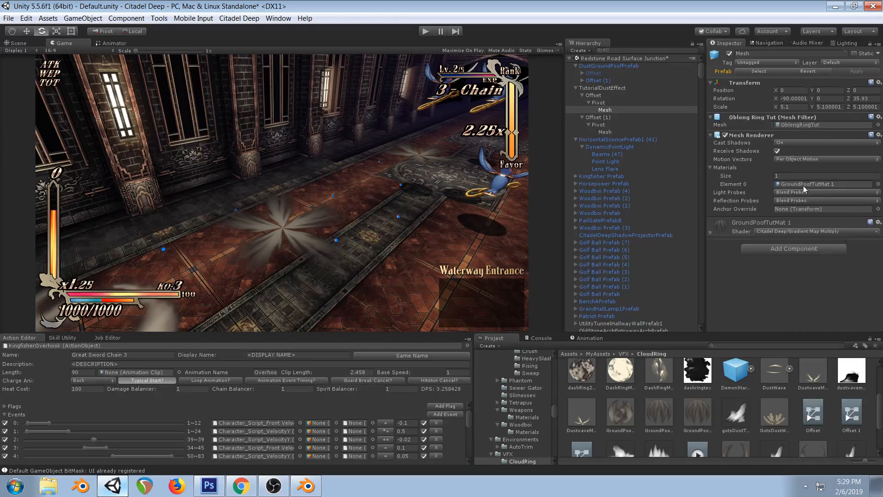
click(605, 133)
drag(696, 420, 794, 184)
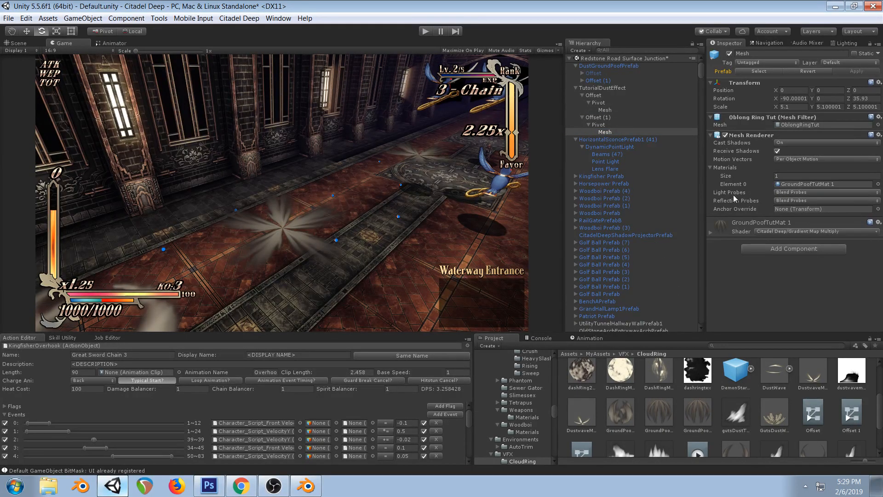
Set GroundPoofTutMat 1's Hi Color to light grey D8D8D8DE and its Lo Color to dark grey 3A3A3AFF
click(705, 414)
click(855, 106)
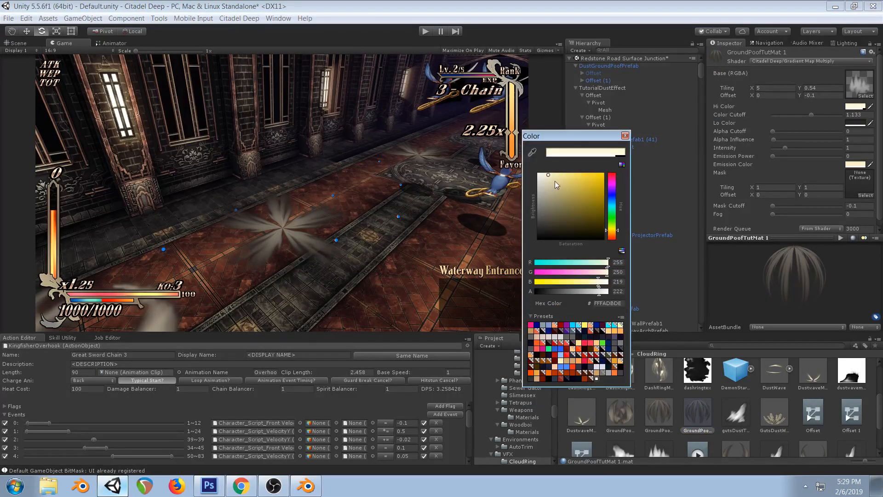
click(625, 136)
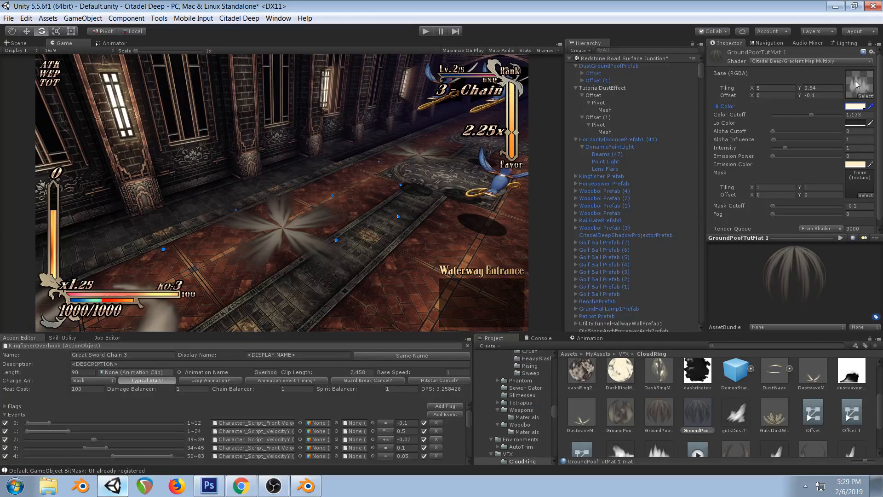
click(855, 107)
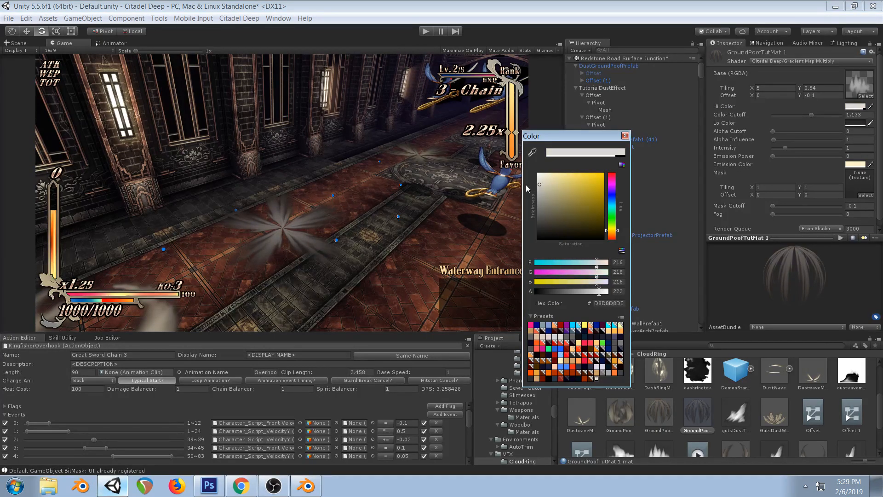
click(625, 136)
click(857, 124)
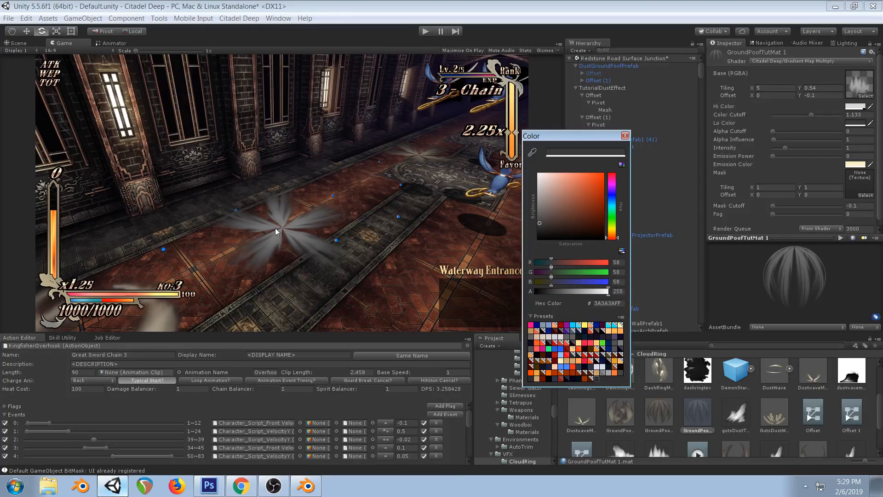
click(625, 136)
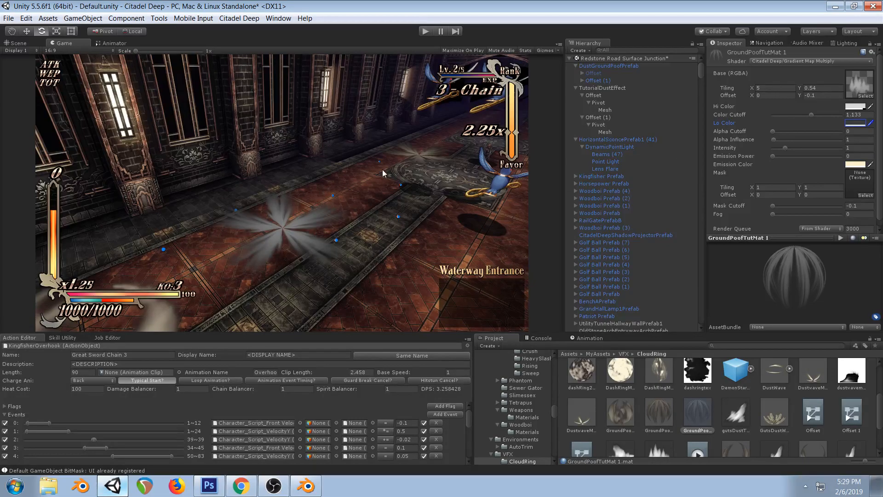
Tint the Hi Color of GroundPoofTutMat 1 to a pale pinkish grey, about D8C6C6DE
click(854, 107)
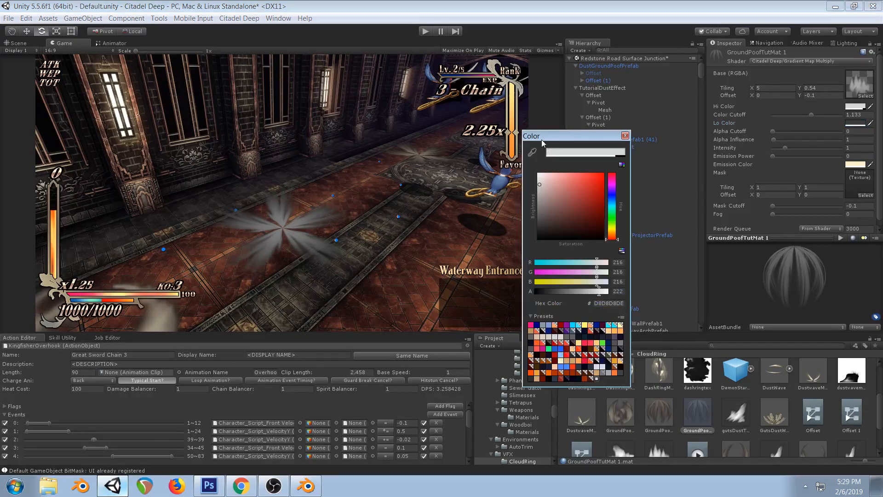
click(545, 184)
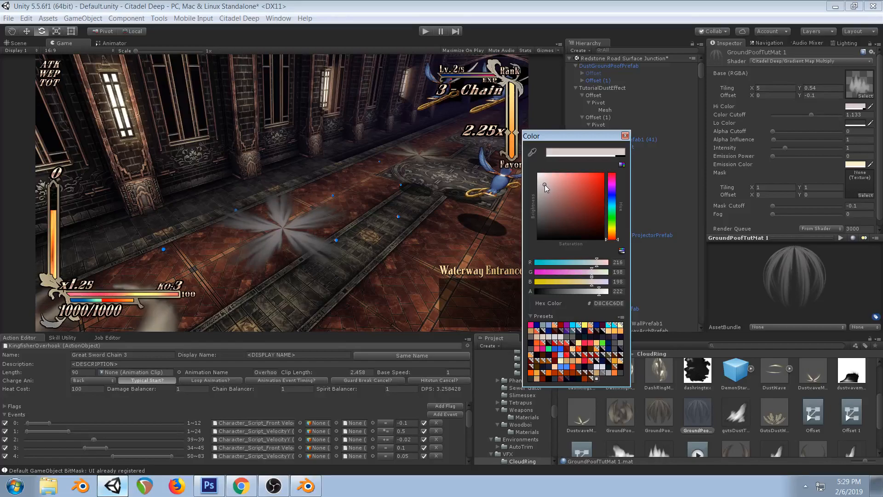
click(625, 136)
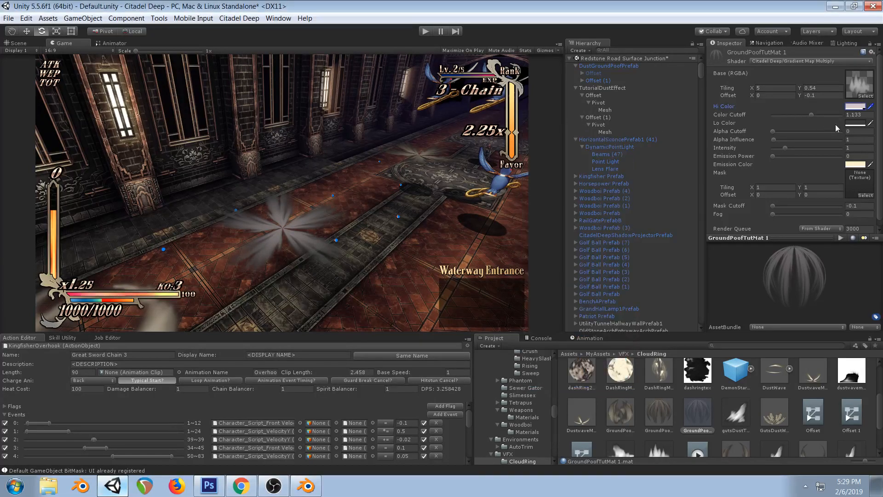
Try an alpha of 0 on the Hi Color and on the Lo Color, and restore both alphas
click(852, 107)
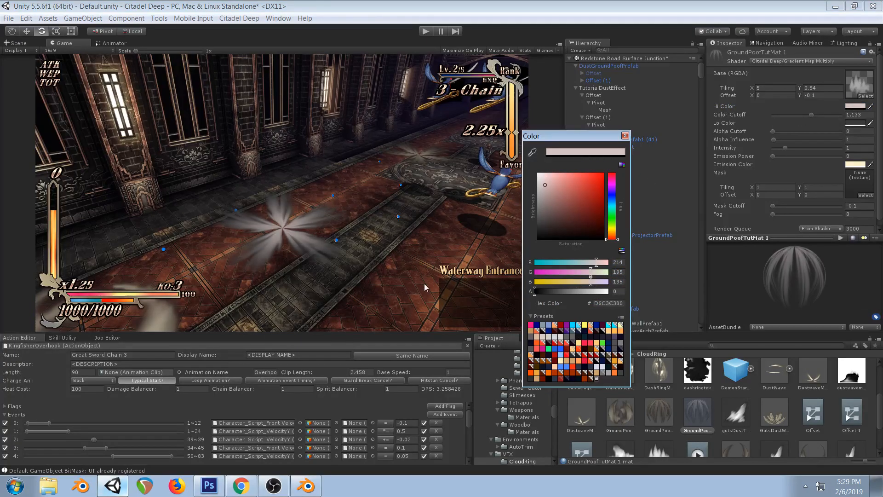
click(625, 135)
click(855, 123)
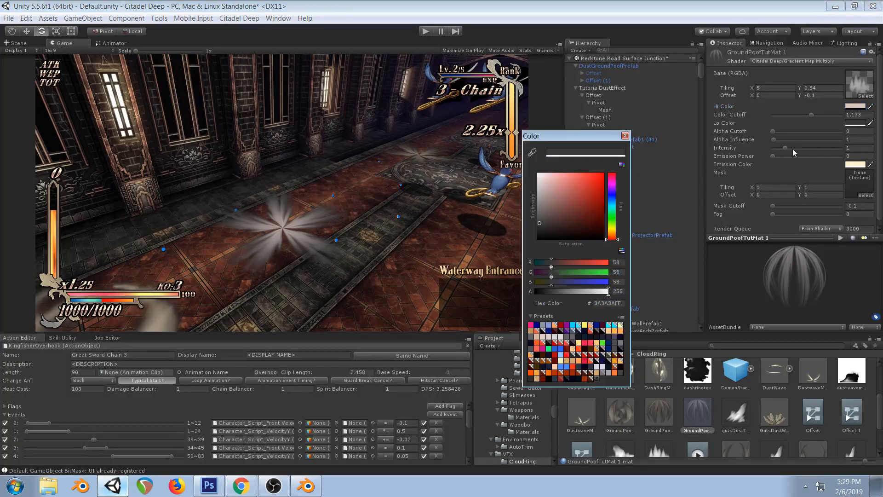
drag(606, 292, 537, 292)
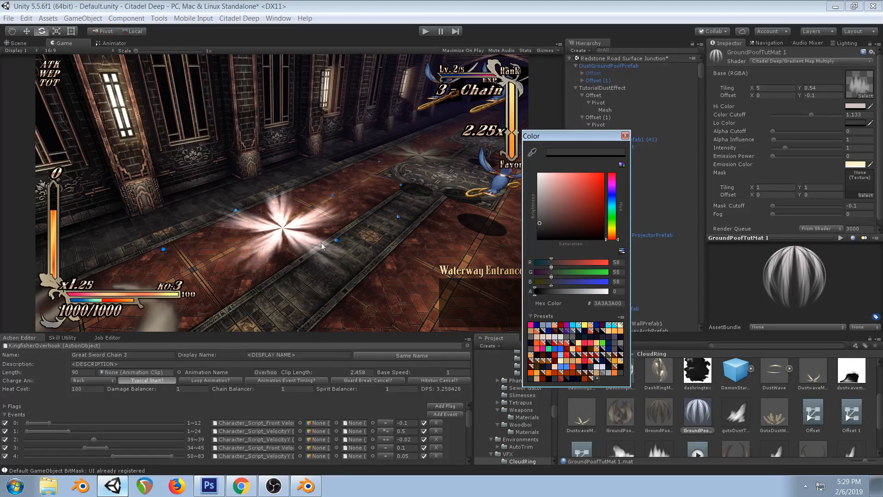
click(626, 135)
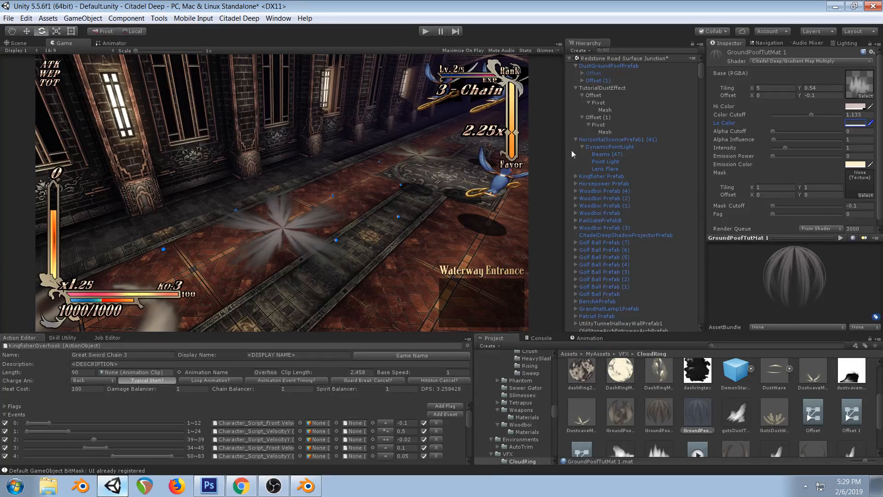
Darken the Lo Color of GroundPoofTutMat 1 to about 241E1FFF and shift its hue towards violet
click(855, 106)
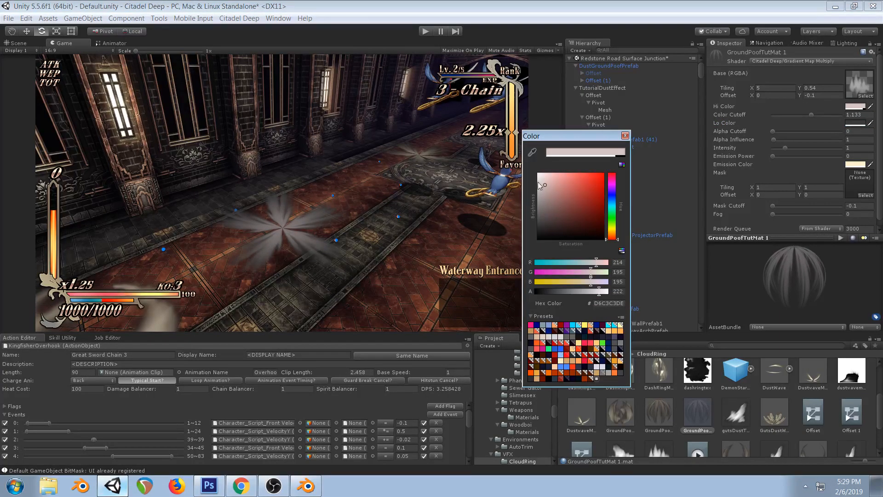
click(532, 152)
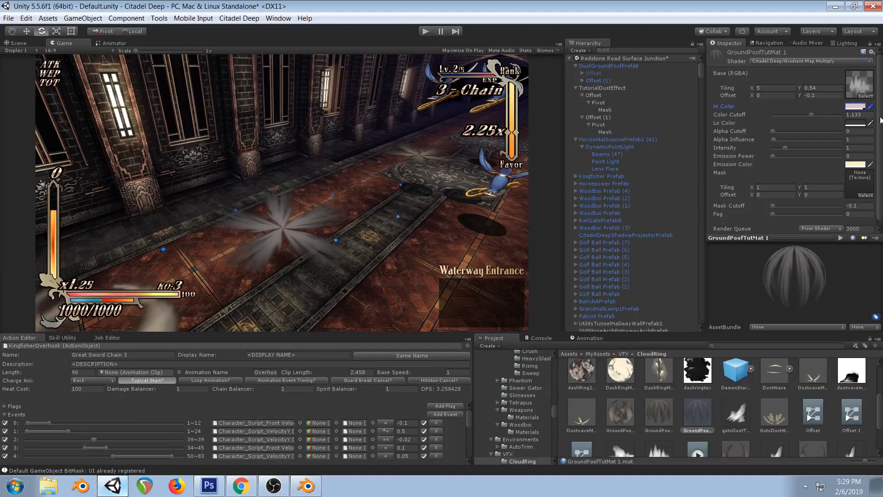
click(310, 228)
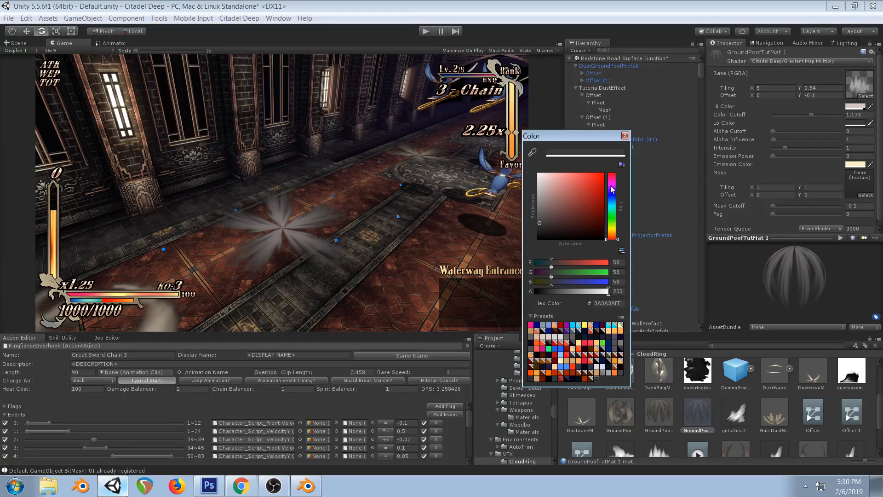
click(549, 228)
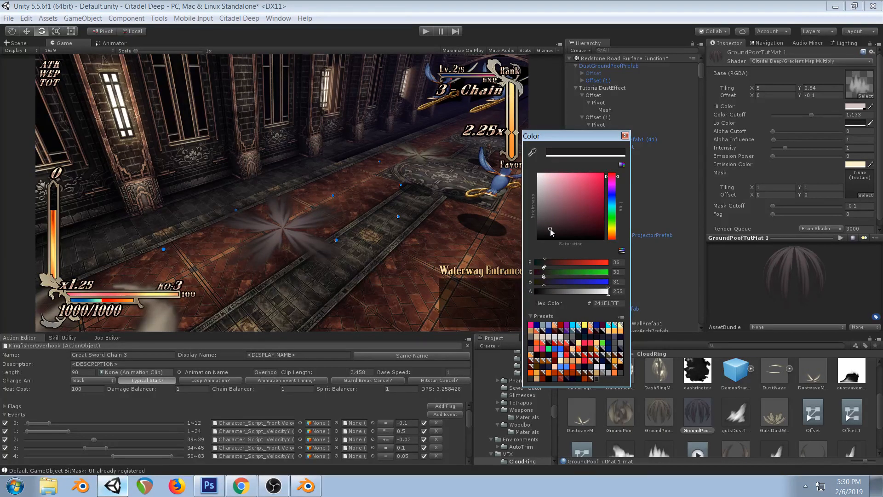
drag(550, 228, 552, 227)
click(614, 180)
click(613, 181)
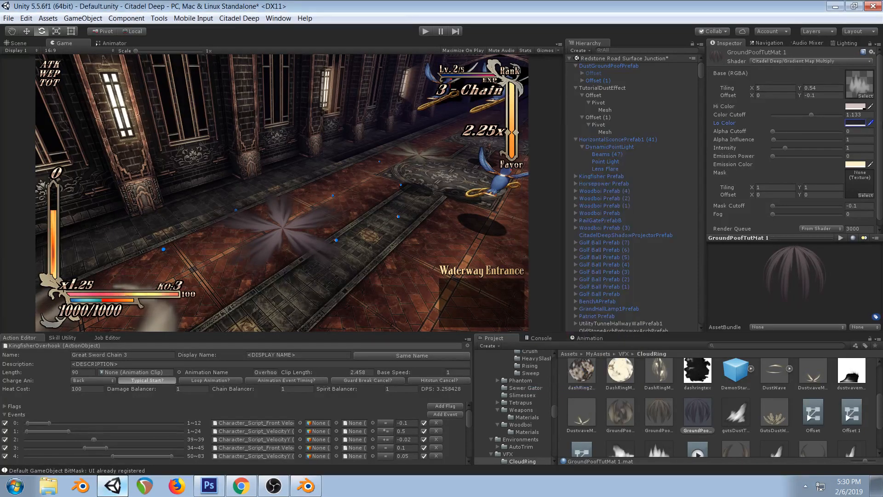
Adjust the Hi Color's hue to D6C4C3DE, and run the game to watch the recolored dust poof during combat
click(857, 107)
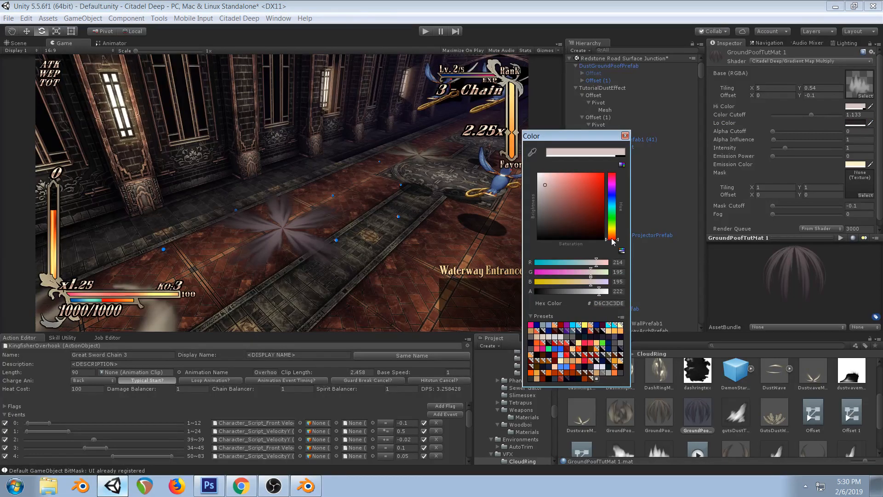
click(611, 241)
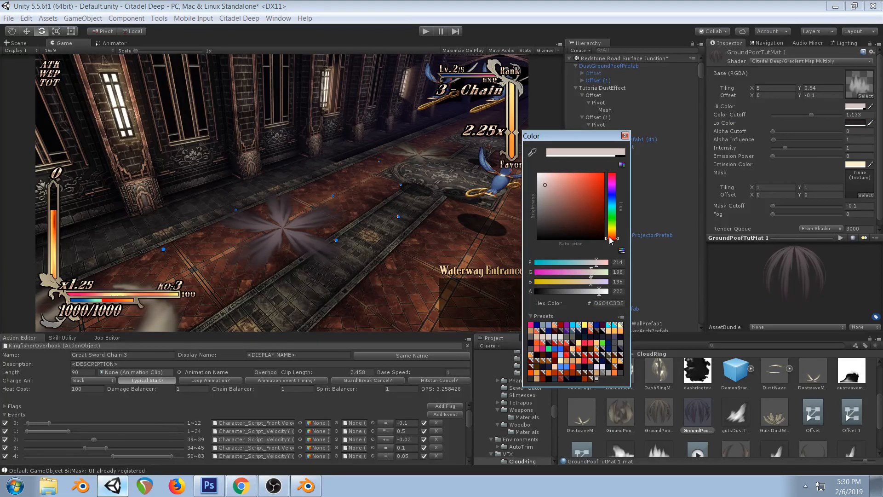
click(624, 135)
click(426, 31)
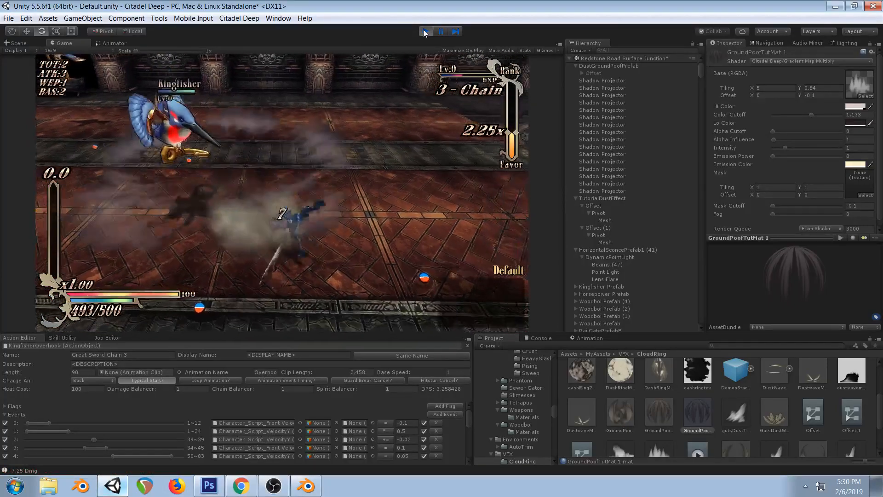
click(426, 32)
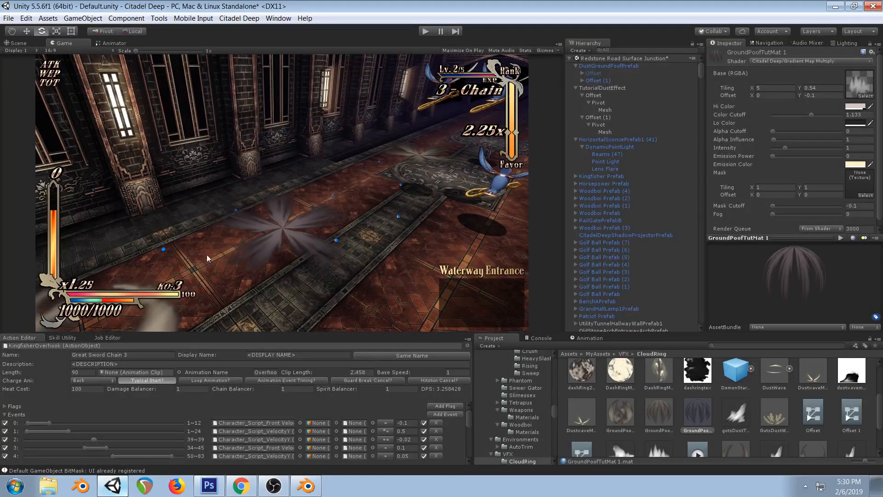
Shift the Hi Color of GroundPoofTutMat 1 to a pale yellowish beige, about DAD1B3DE
click(856, 107)
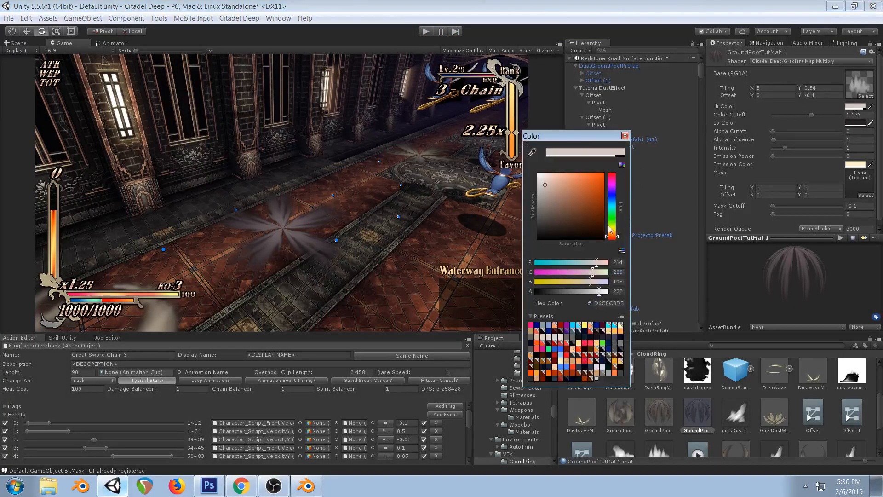
drag(612, 239, 612, 234)
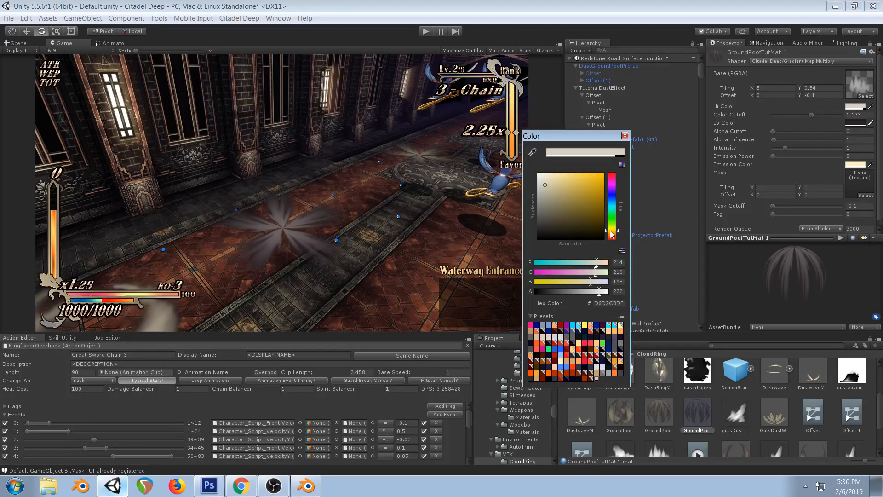
click(551, 184)
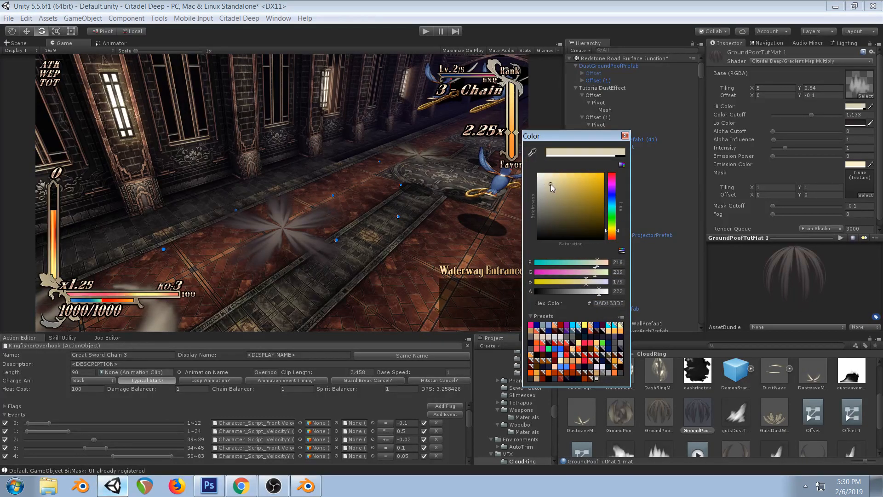
click(625, 136)
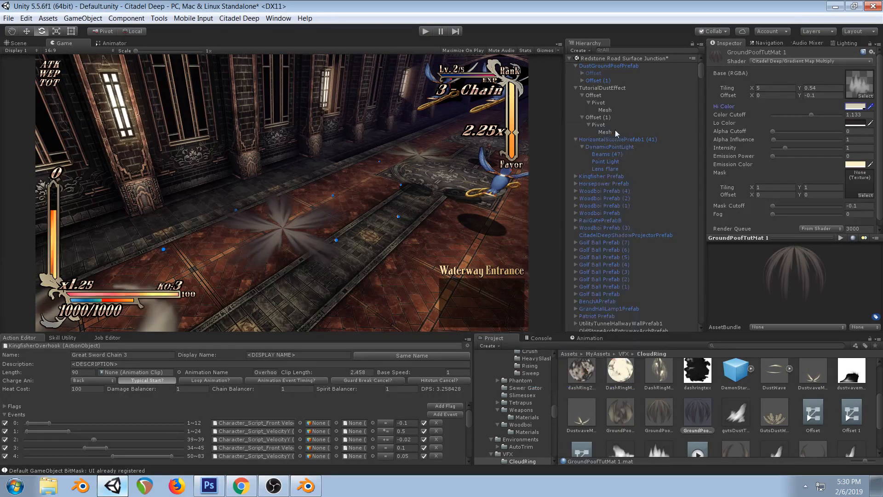
click(856, 108)
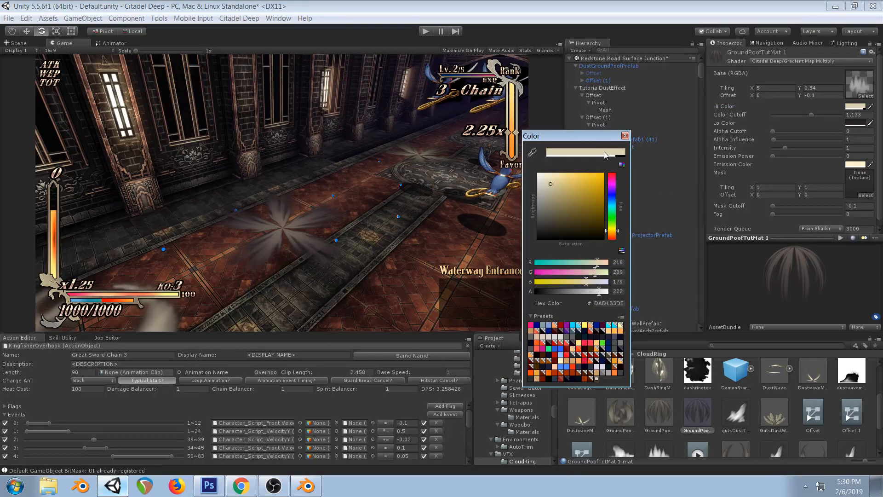
click(625, 136)
Try a dark brown Lo Color of about 200E08FF on GroundPoofTutMat 1, and run the game to watch the dust poof in combat
click(855, 123)
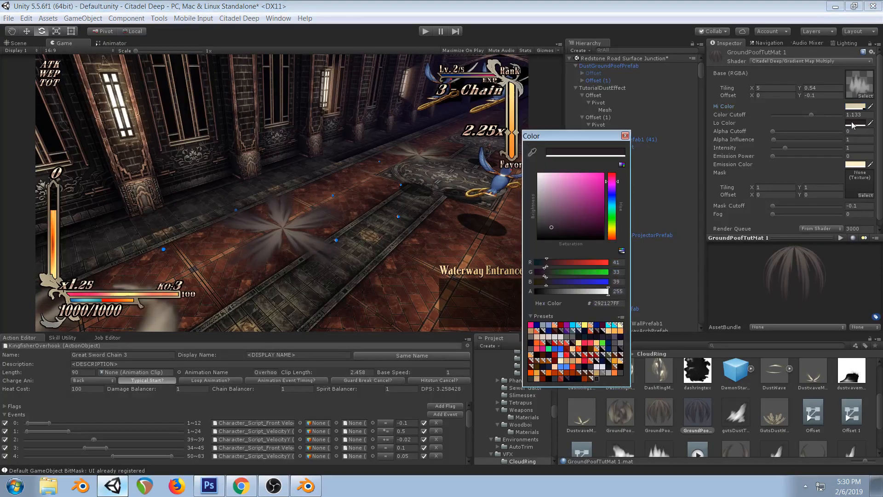
mouse_move(613, 181)
mouse_down()
mouse_move(613, 171)
mouse_move(611, 237)
mouse_move(565, 225)
mouse_up()
click(564, 226)
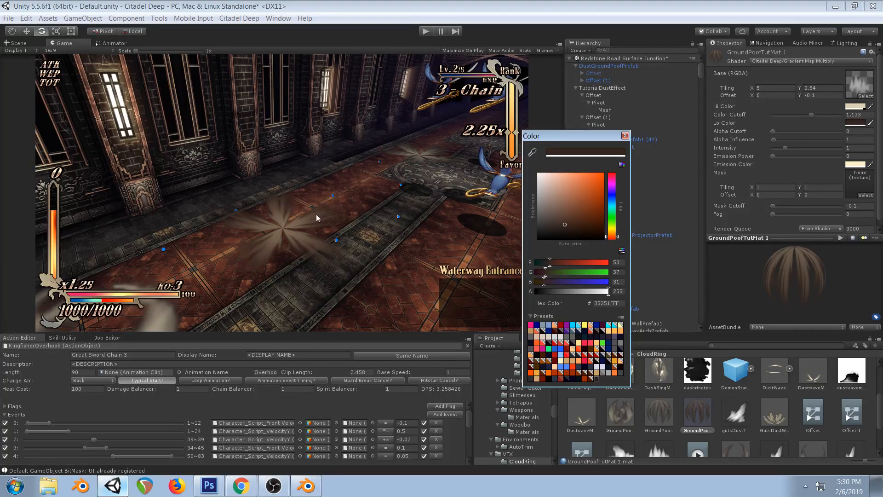
click(581, 227)
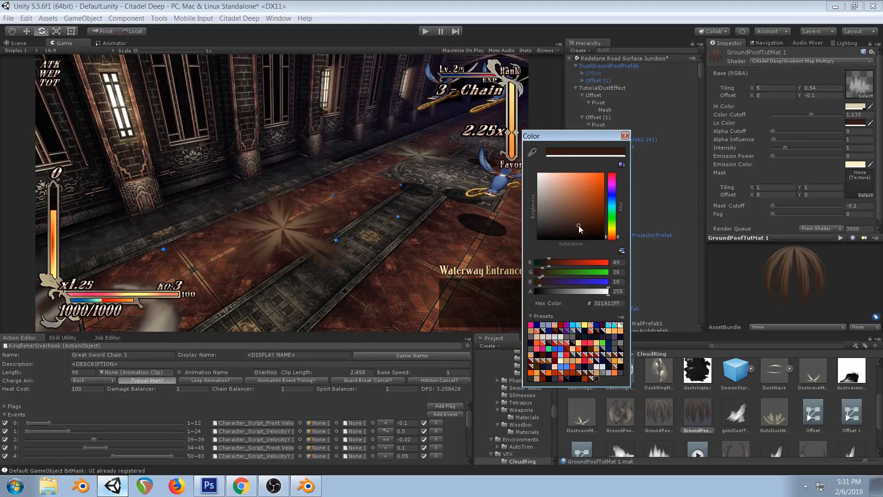
drag(583, 228, 587, 230)
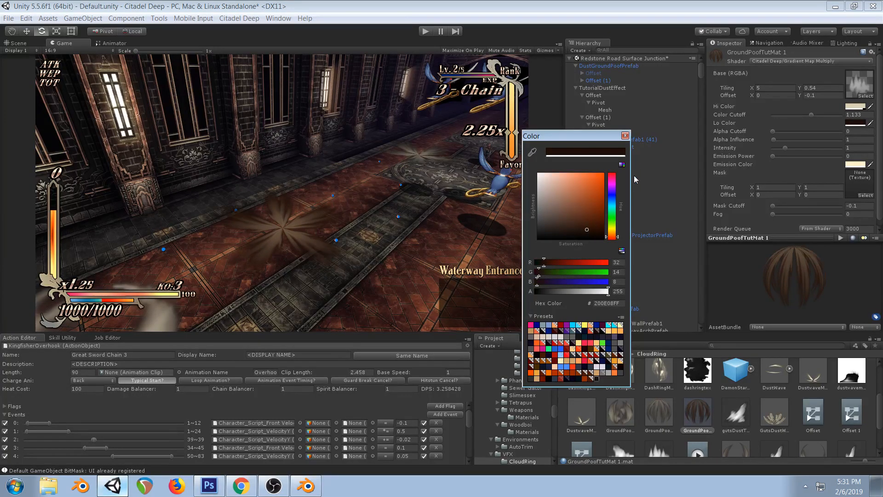
click(625, 135)
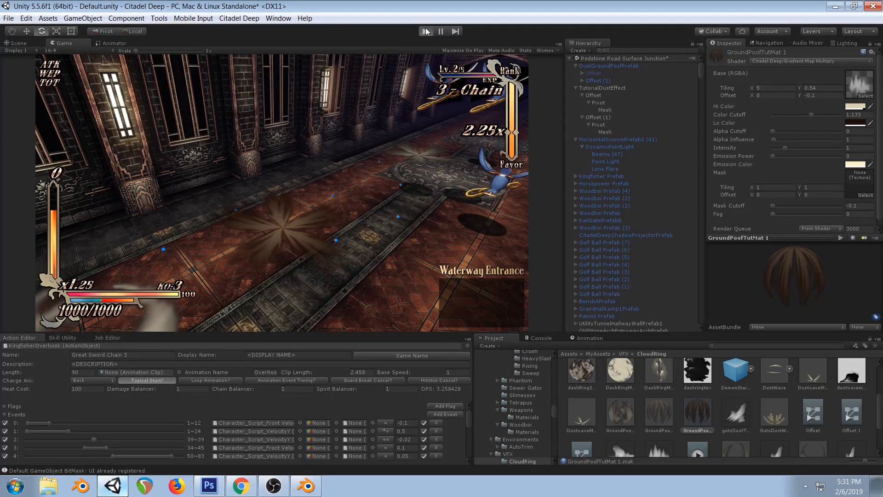
click(426, 31)
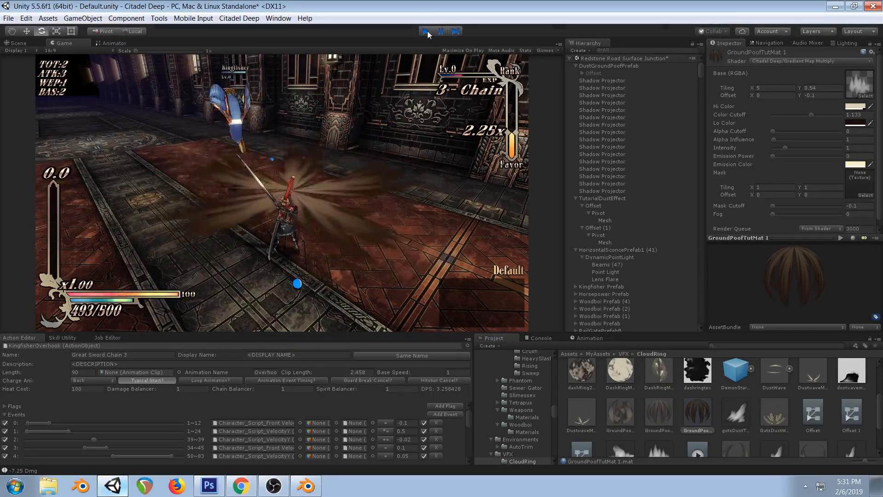
key(ctrl+p)
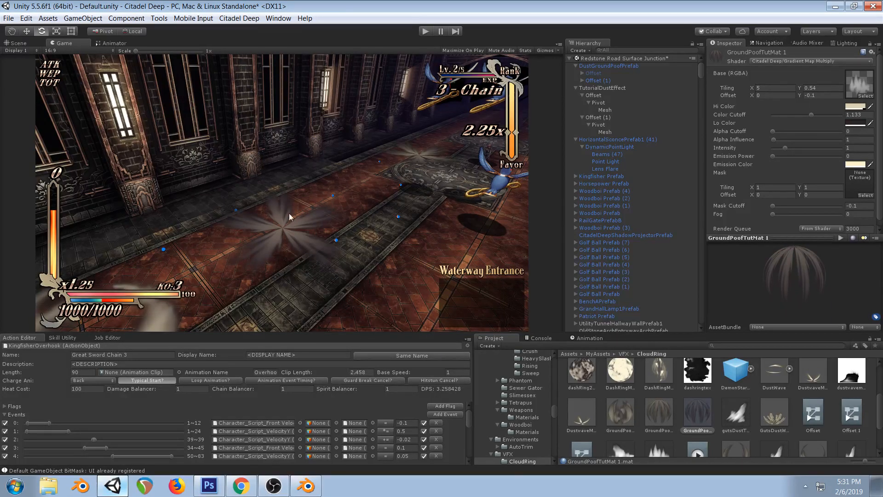
Switch to Photoshop, smudge the spikes and both sides of the dust shape on Layer 3 copy 12 of poofDustTutTex.psd, and save it
click(209, 485)
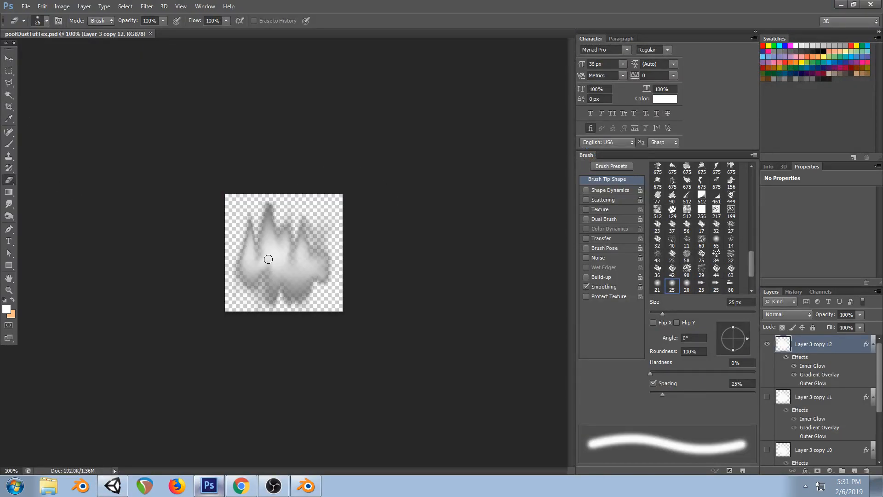
click(8, 206)
drag(272, 190, 260, 262)
mouse_move(260, 210)
mouse_down()
mouse_move(260, 249)
mouse_move(266, 196)
mouse_move(259, 258)
mouse_up()
mouse_move(266, 225)
mouse_down()
mouse_move(266, 251)
mouse_move(247, 260)
mouse_move(253, 198)
mouse_up()
drag(246, 270, 241, 200)
mouse_move(303, 216)
mouse_down()
mouse_move(302, 251)
mouse_move(315, 286)
mouse_up()
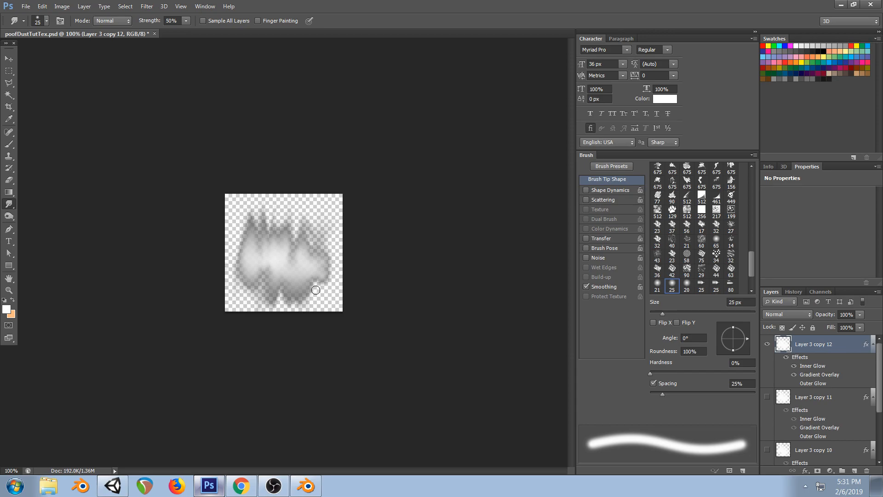
drag(318, 231, 318, 295)
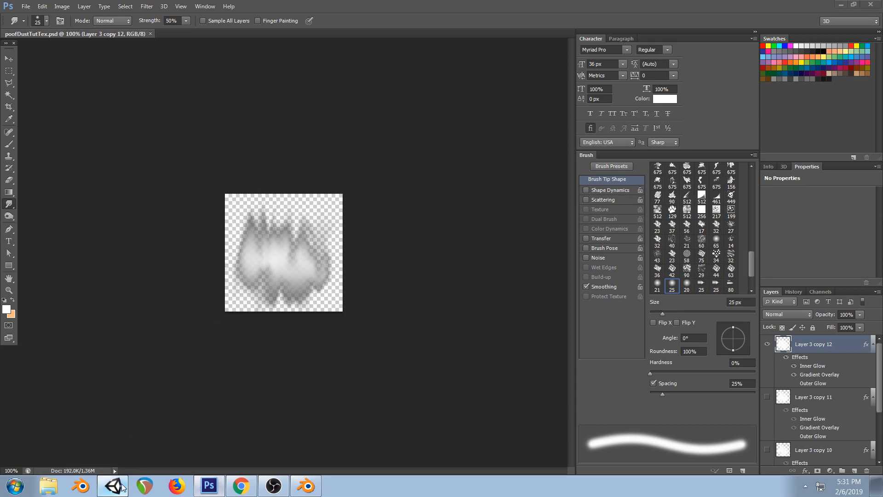
Return to Unity and preview the tutorialPoof animation on the Mesh under Offset (1) by scrubbing to frame 9 and playing the clip
click(113, 486)
click(590, 338)
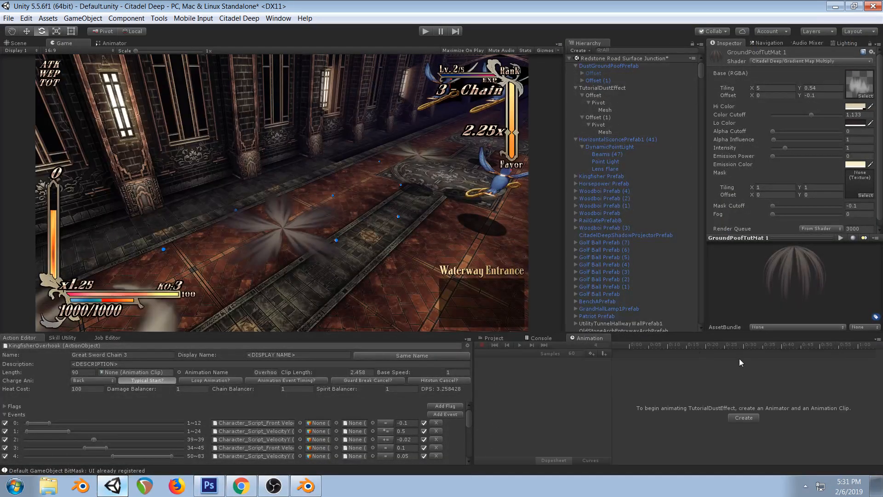
click(604, 131)
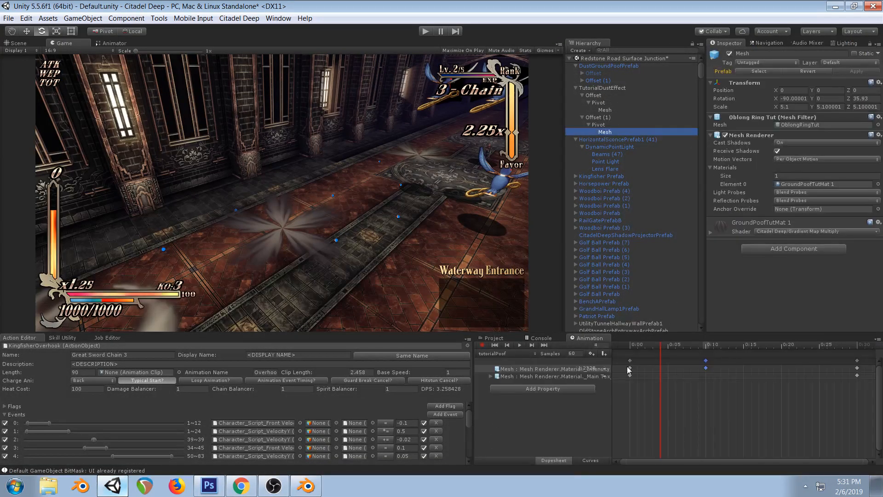
drag(634, 350, 699, 355)
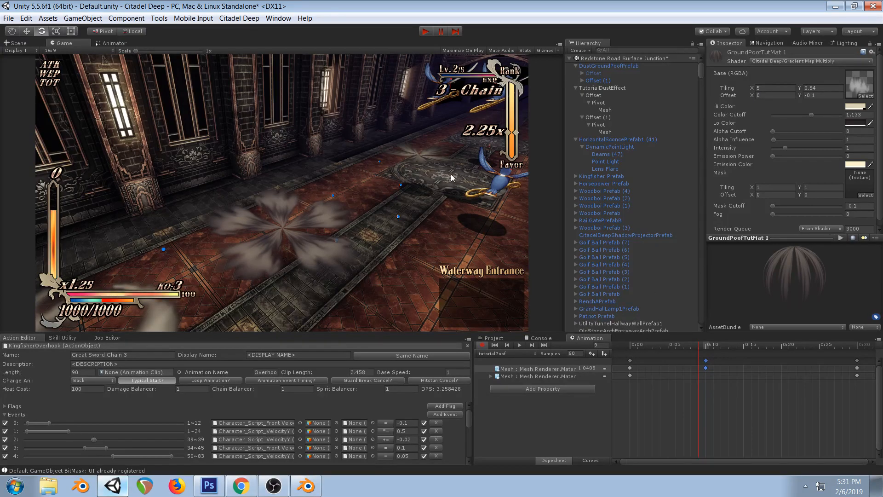
click(481, 346)
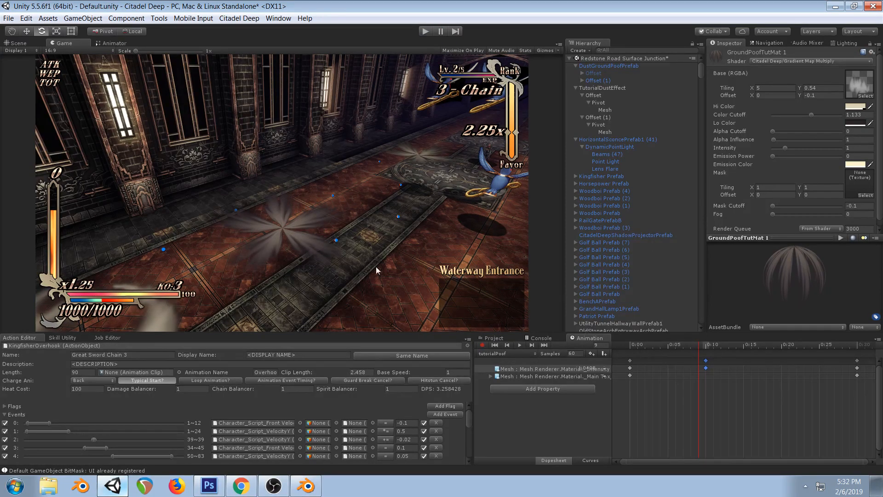
click(519, 345)
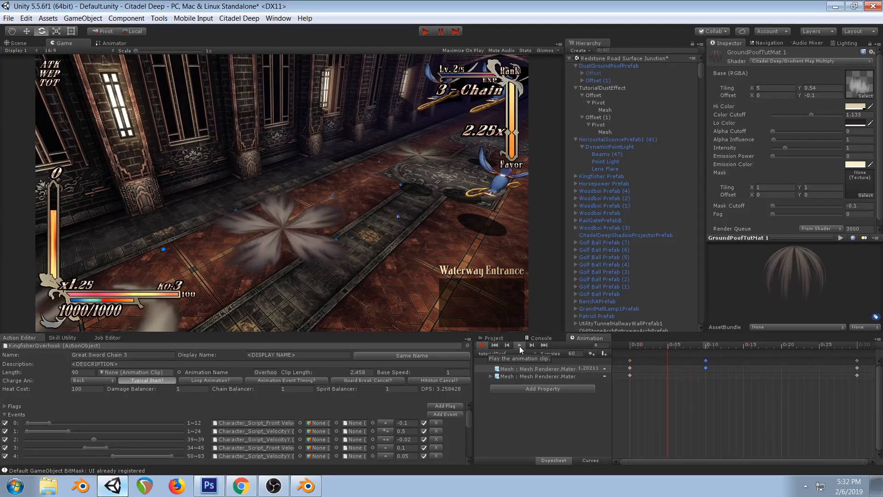
click(481, 345)
click(866, 195)
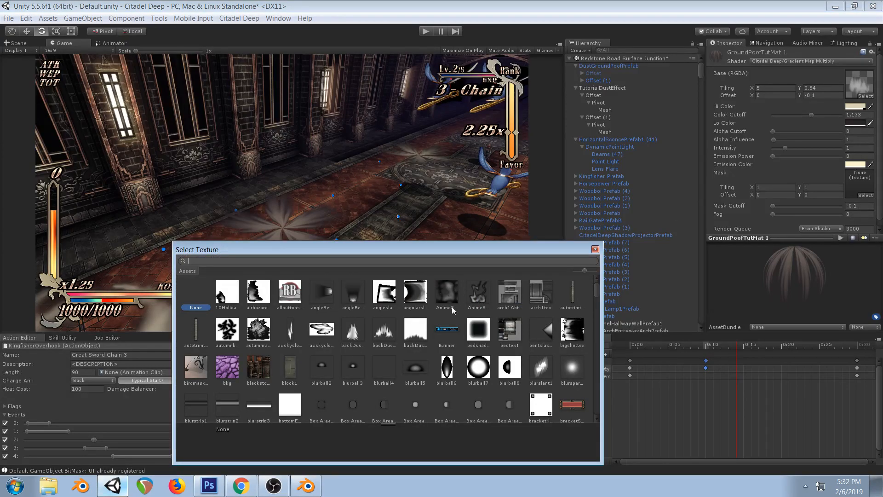
scroll(463, 337, down, 5)
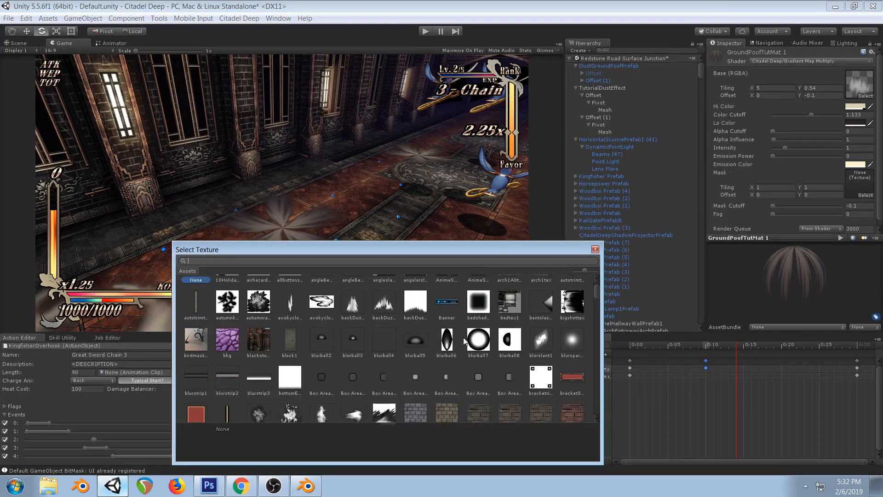
scroll(463, 338, down, 10)
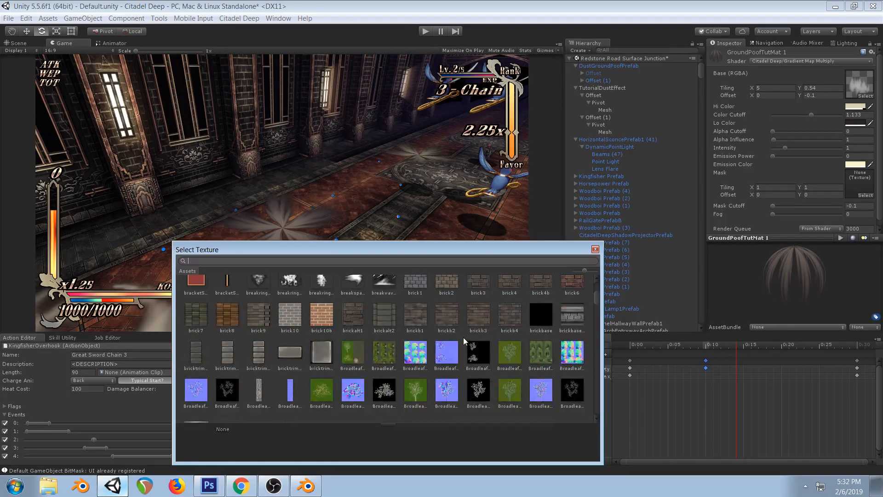
scroll(459, 346, down, 3)
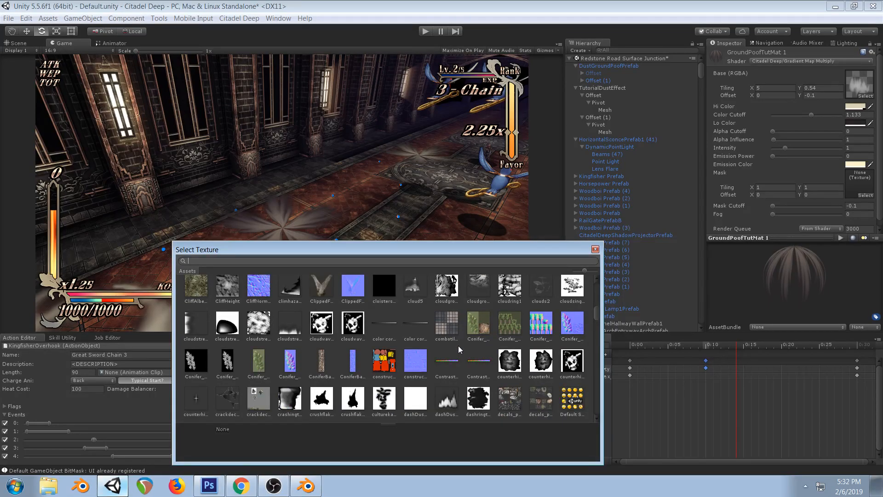
click(596, 249)
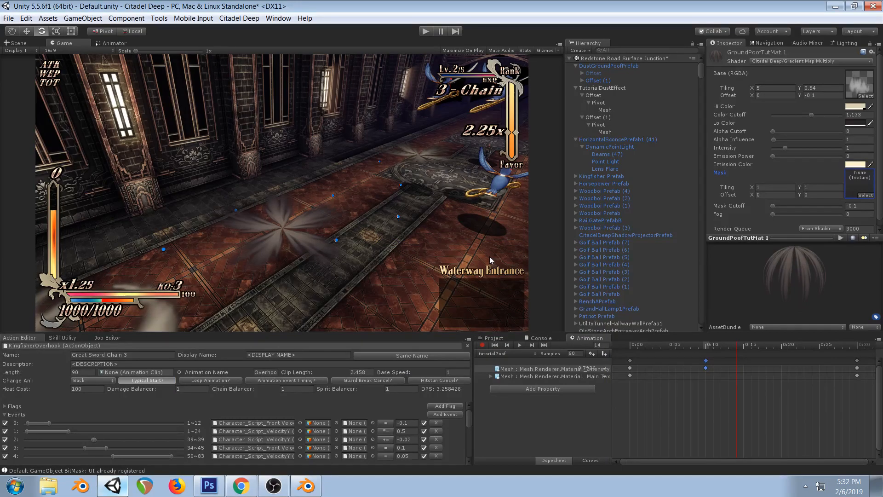
Deactivate Offset (1) and create a new animation clip named tutorialPoofMask for the Mesh under Offset, leaving recording off
click(597, 118)
click(729, 54)
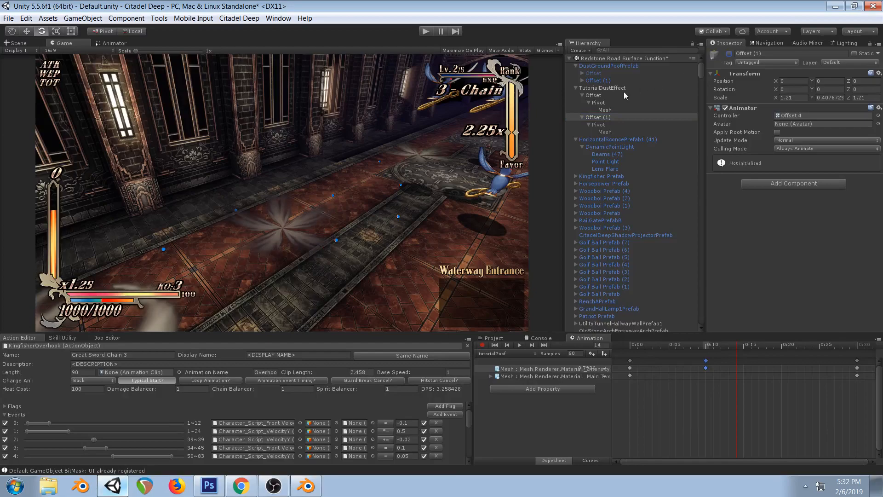
click(611, 89)
click(609, 109)
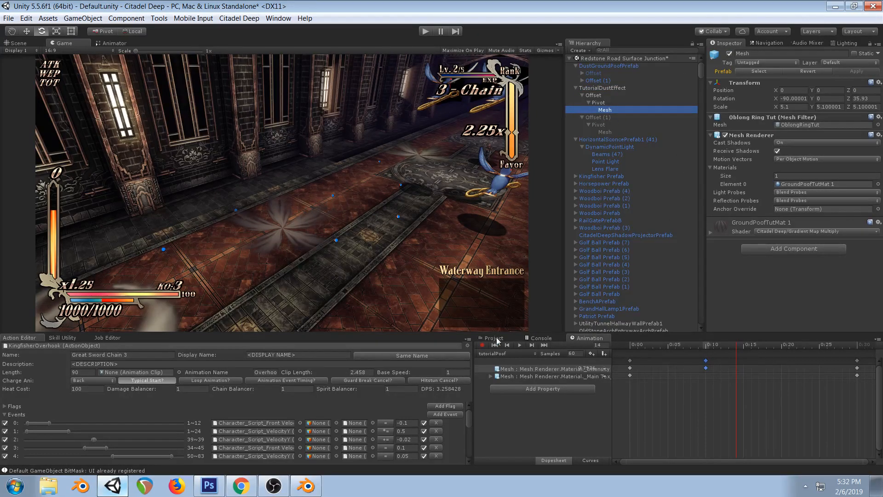
click(532, 352)
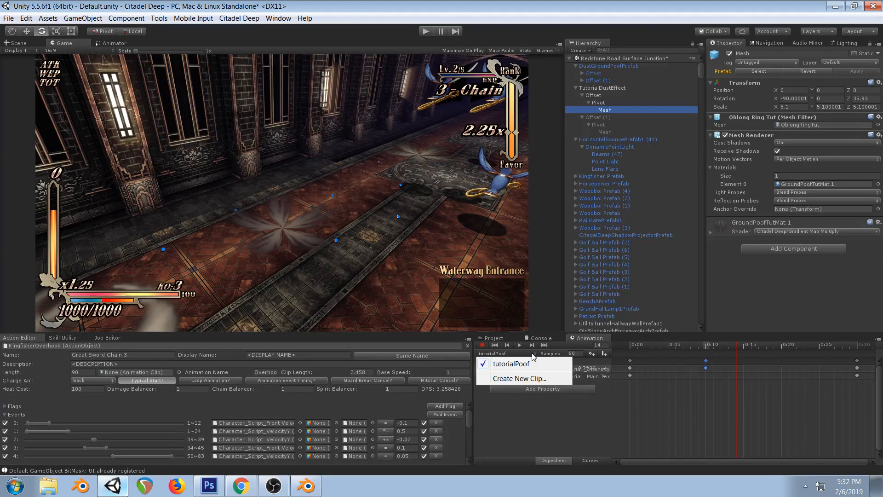
click(529, 375)
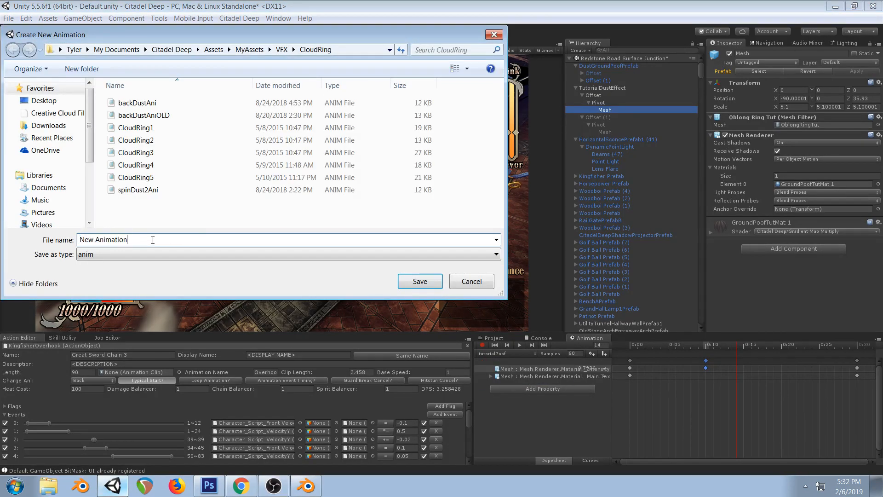
text(tutorialPoofMask)
key(Return)
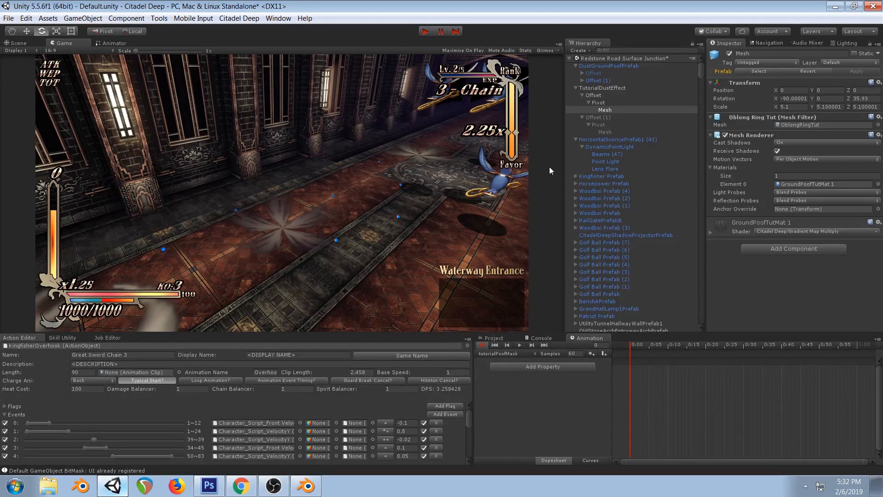
click(484, 345)
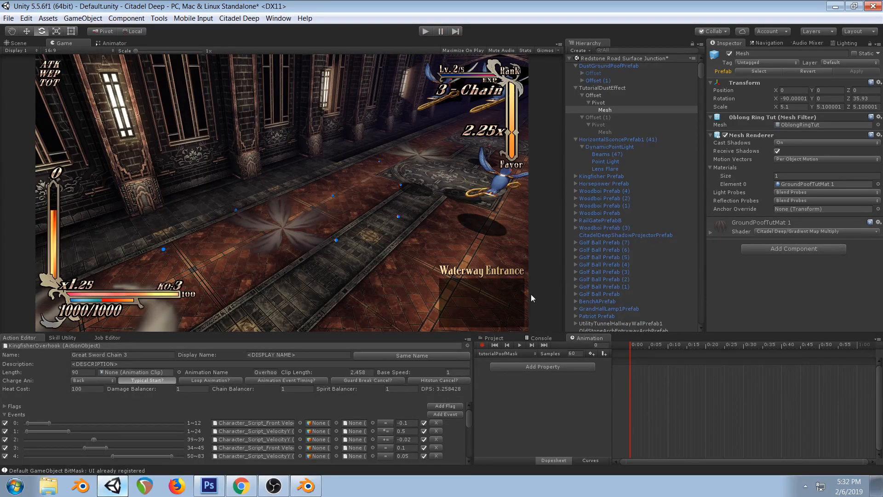
Show the project assets and expand the GroundPoofTutMat 1 material settings of the Mesh under Offset
click(493, 339)
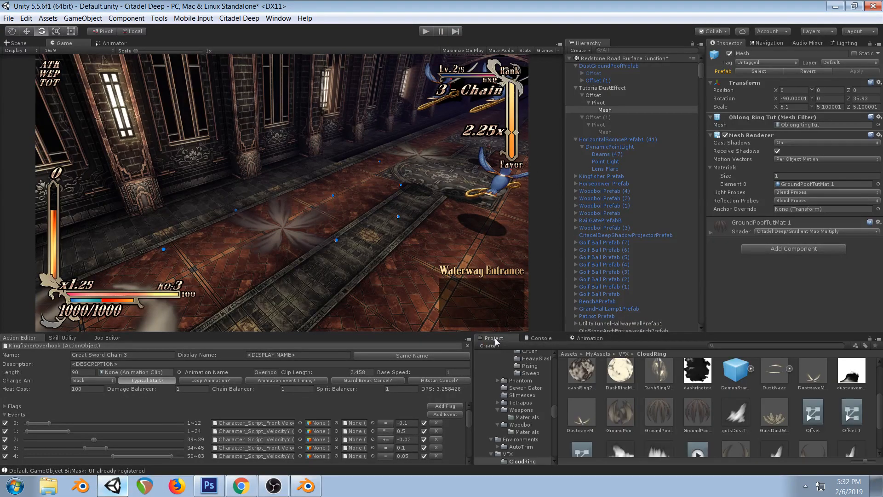
click(710, 232)
scroll(782, 230, down, 5)
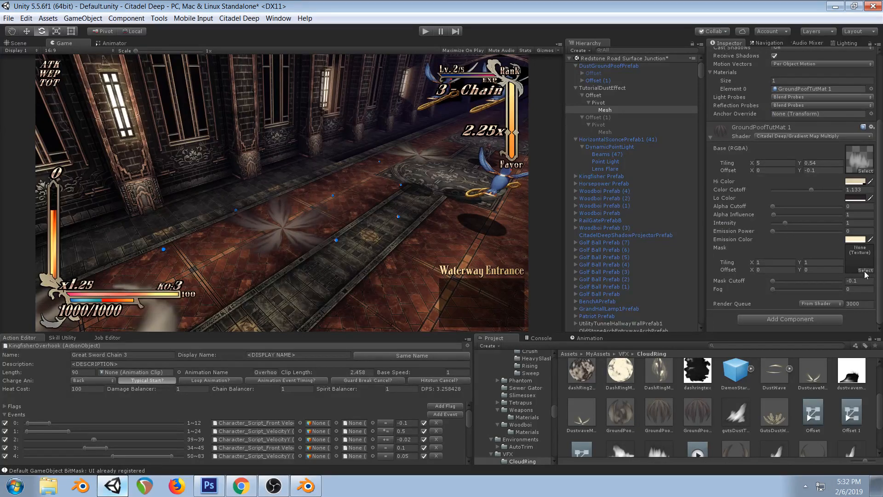
click(865, 270)
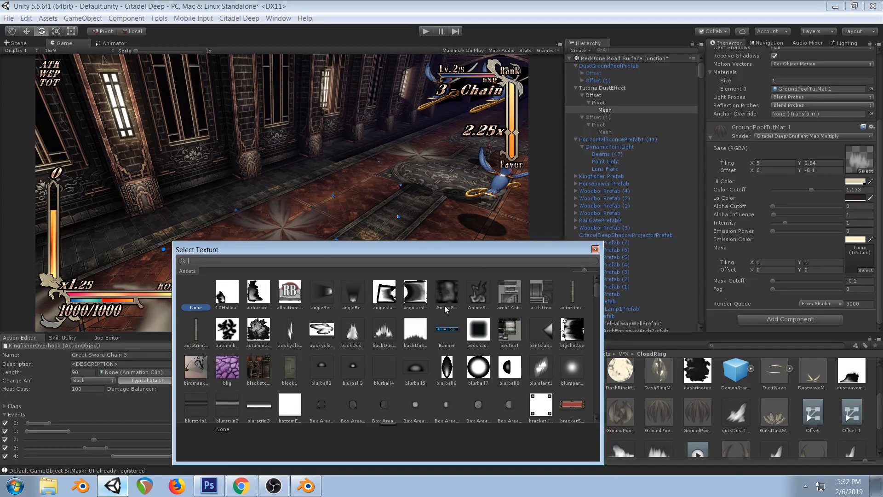
scroll(445, 306, down, 3)
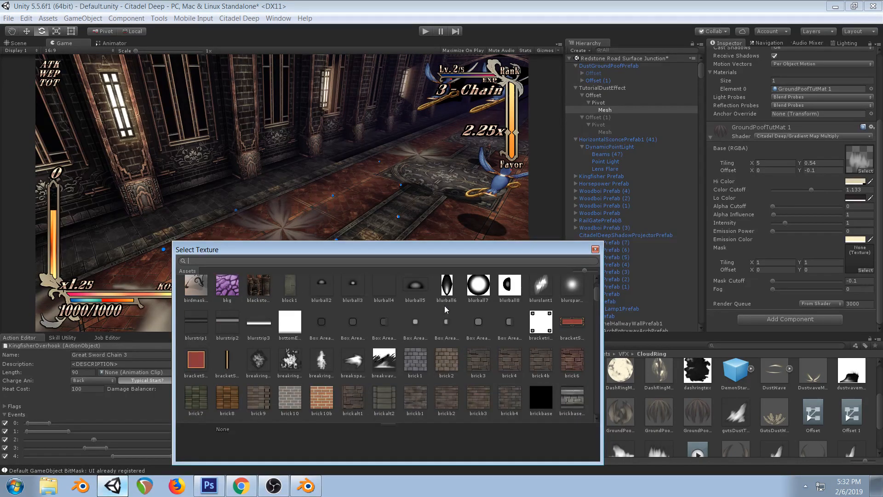
scroll(484, 320, down, 5)
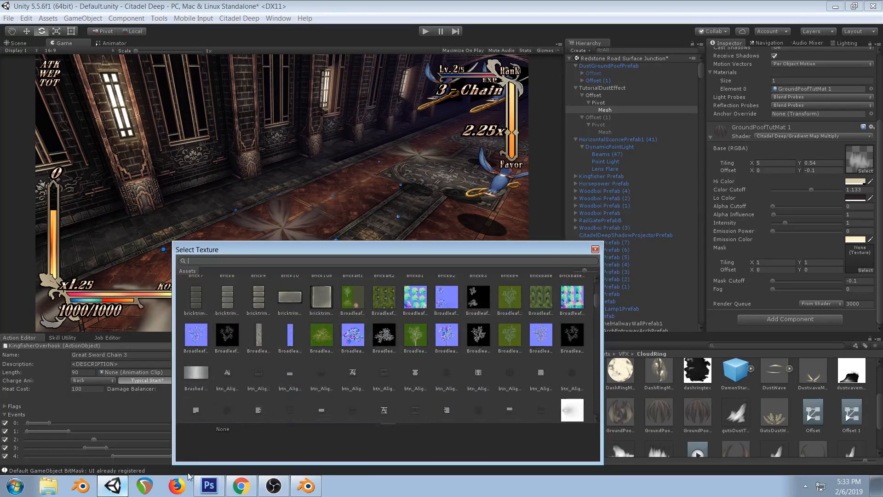
click(249, 491)
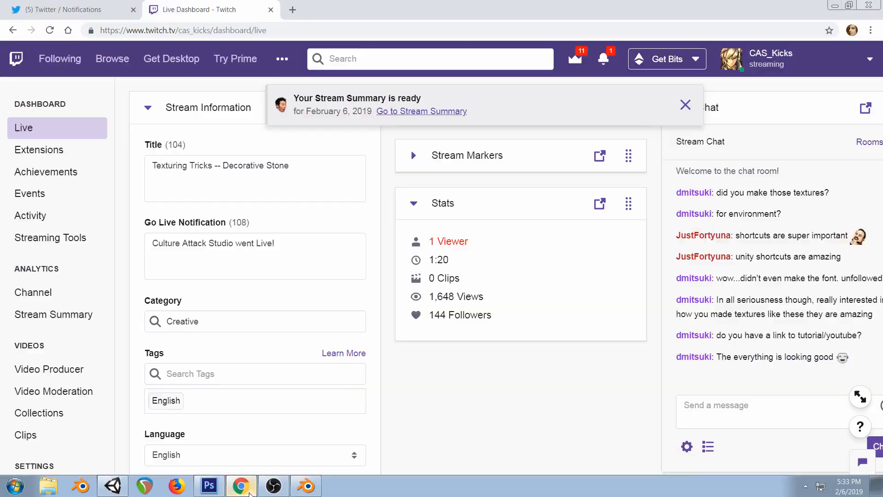
click(113, 486)
click(306, 486)
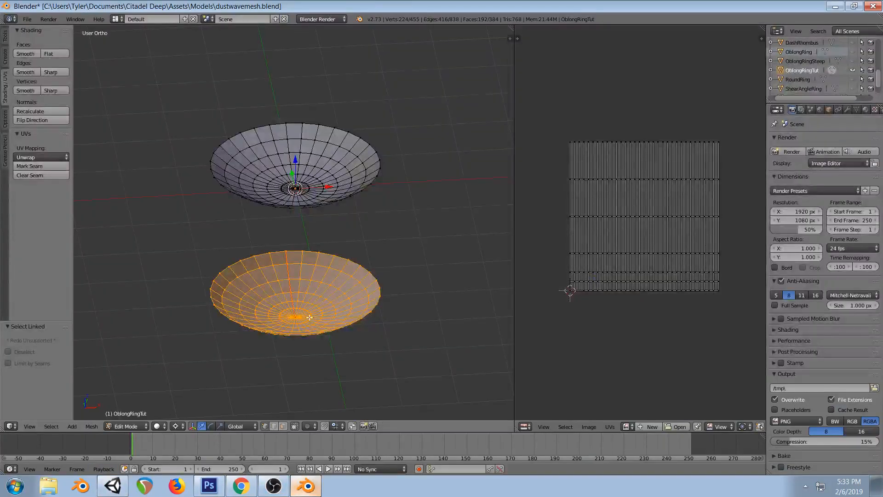
click(240, 488)
click(113, 486)
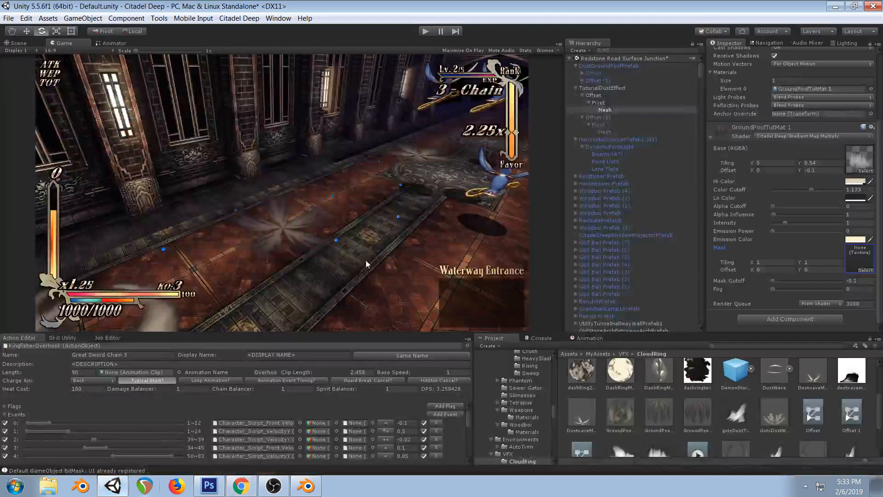
Search the textures for "mask" and assign bottomEdgeGradMask as the Mask texture of GroundPoofTutMat 1
click(866, 270)
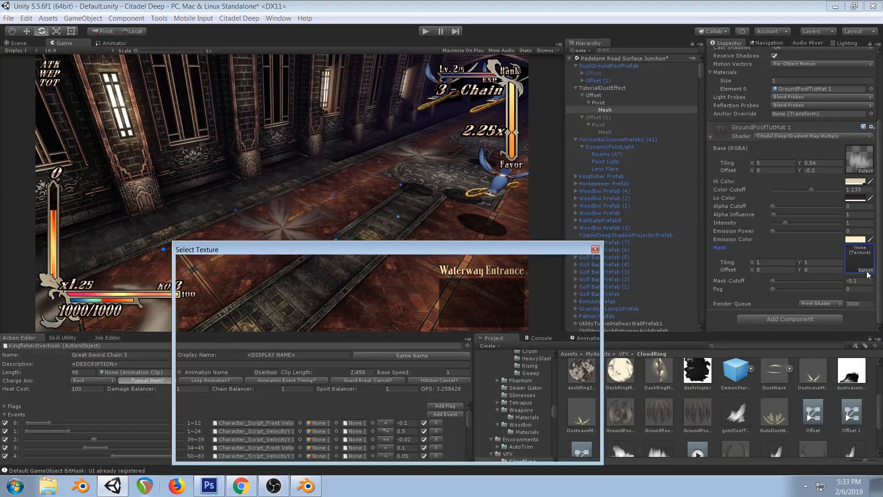
scroll(438, 354, down, 15)
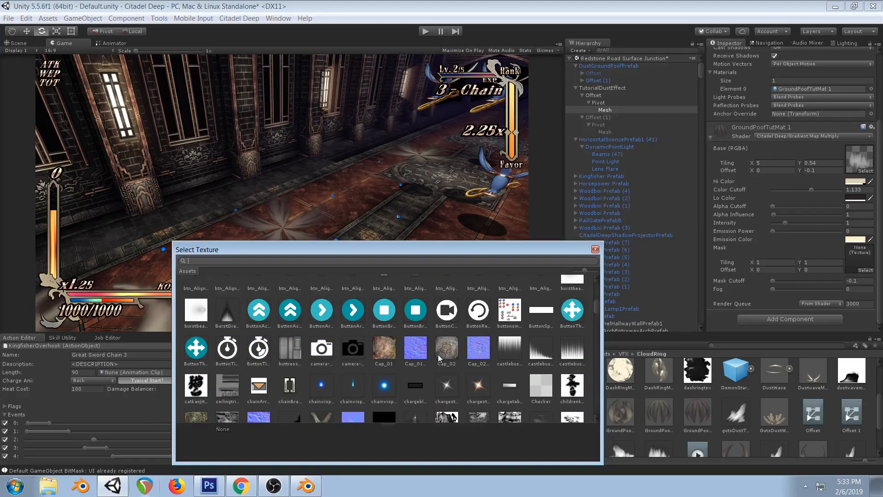
scroll(438, 354, down, 5)
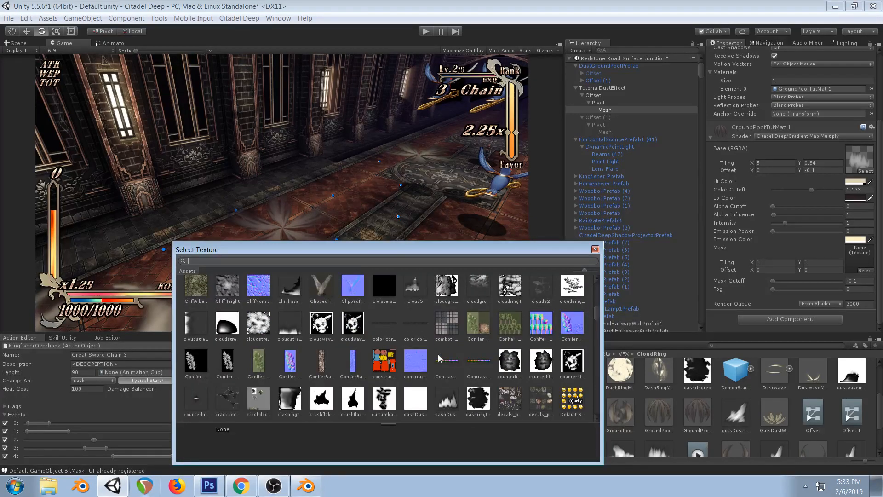
scroll(438, 358, down, 5)
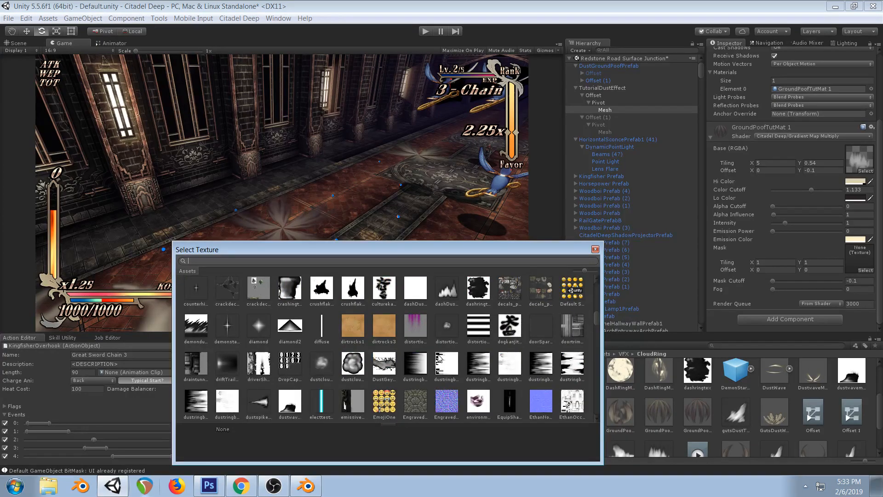
scroll(438, 357, down, 2)
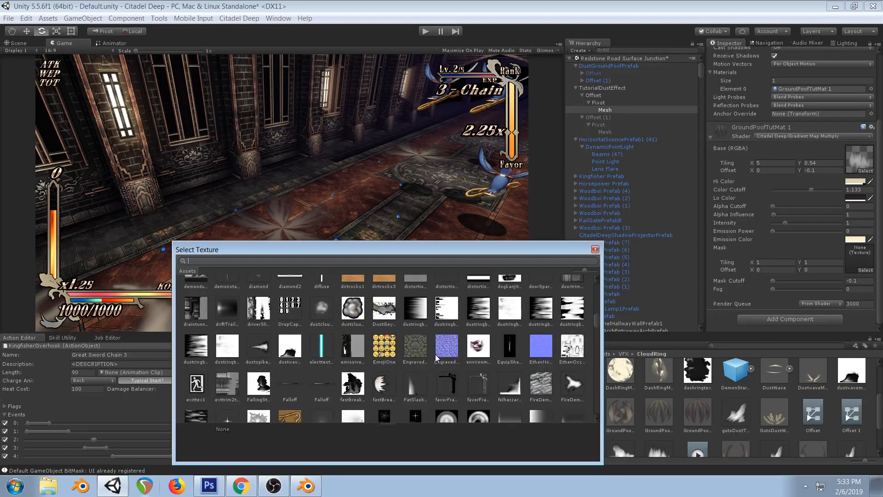
scroll(436, 358, down, 3)
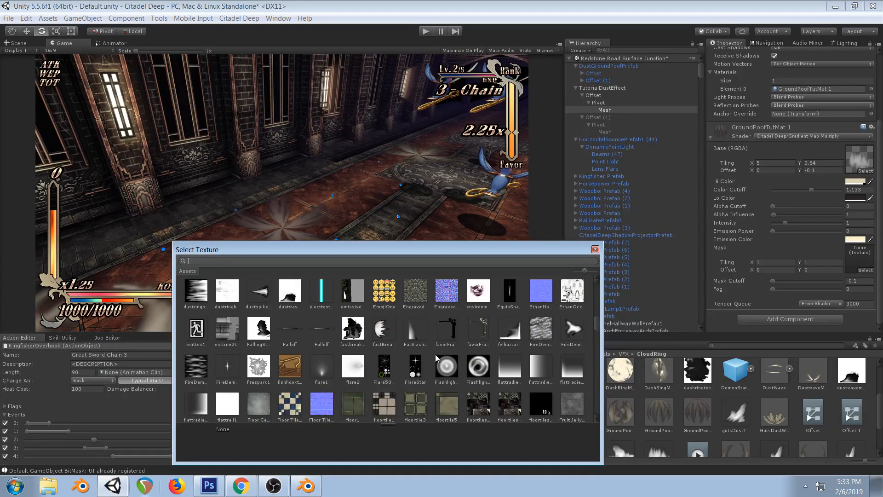
scroll(436, 358, down, 6)
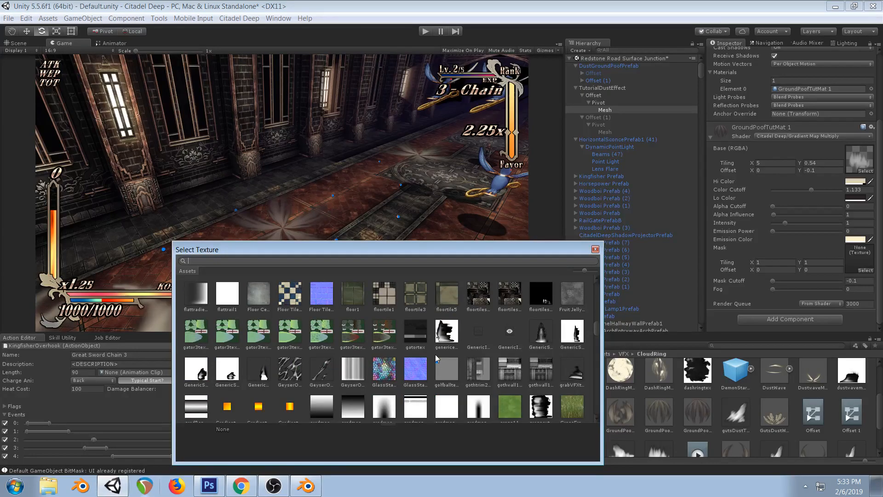
scroll(435, 354, down, 12)
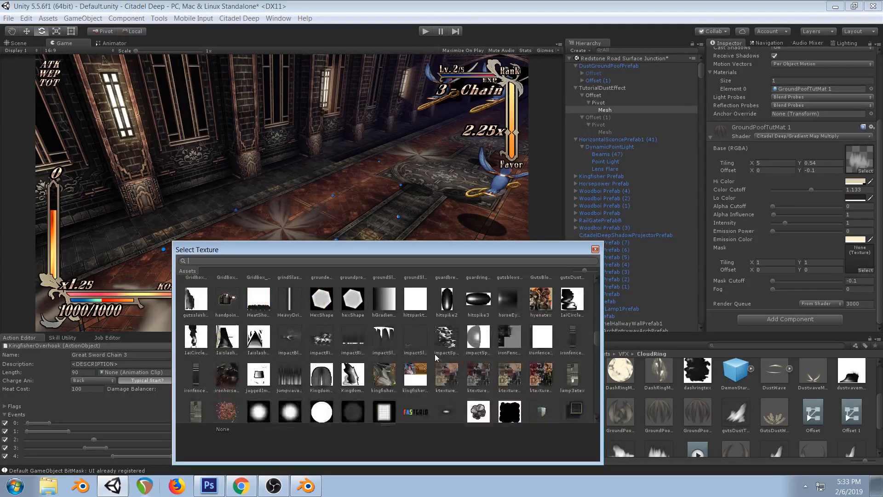
scroll(435, 354, down, 10)
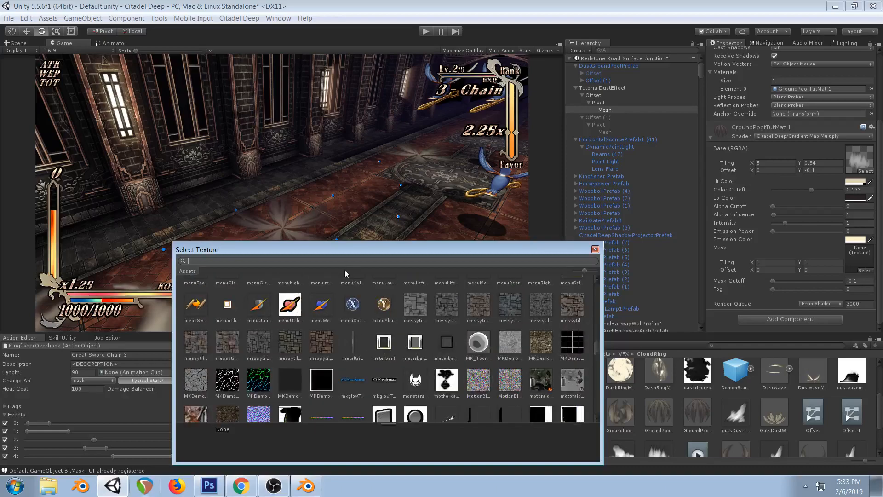
text(mask)
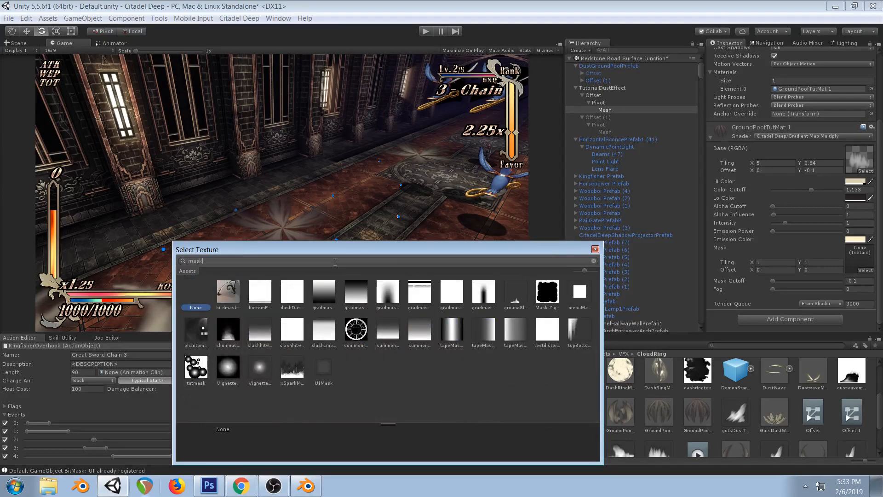
double_click(261, 292)
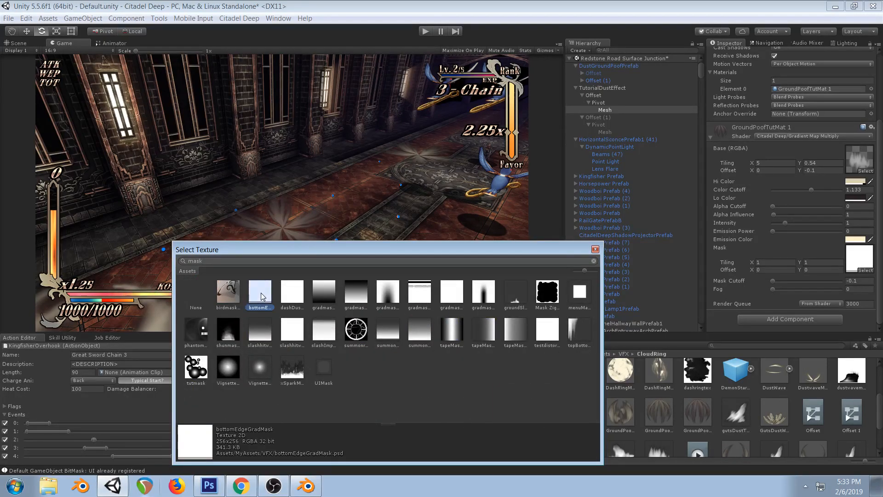
Try a Base Y offset of 0.4, test the Mask Y tiling at 0.13, and set that tiling back to 1
click(809, 170)
text(0)
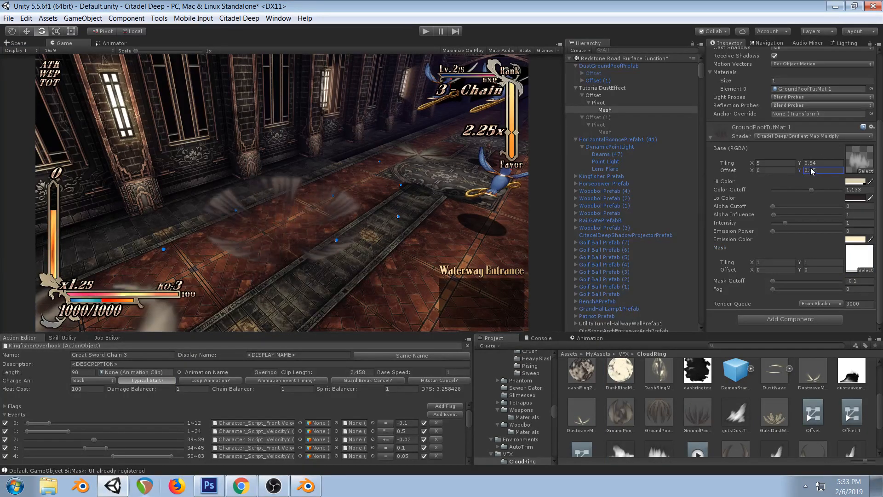
text(.4)
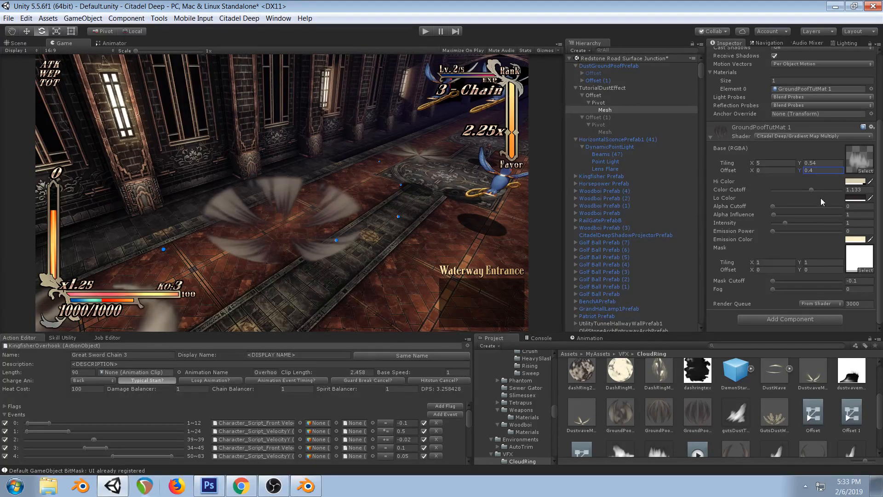
drag(799, 262, 789, 258)
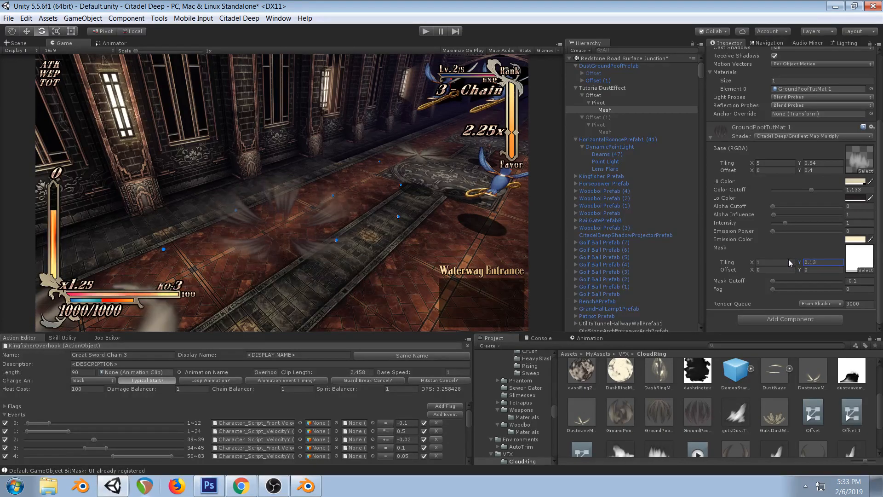
text(1)
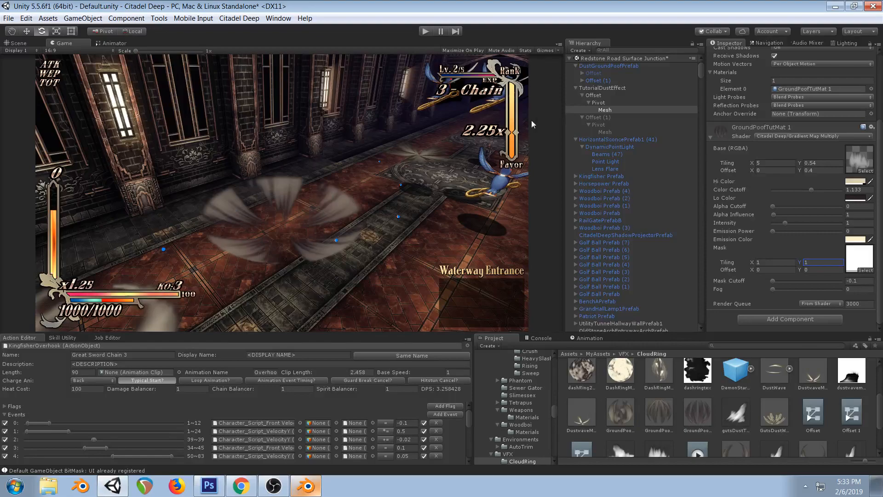
Return to the tutorialPoofMask clip and set the Base texture's Y tiling to 0.73 and Y offset to -0.14
click(584, 338)
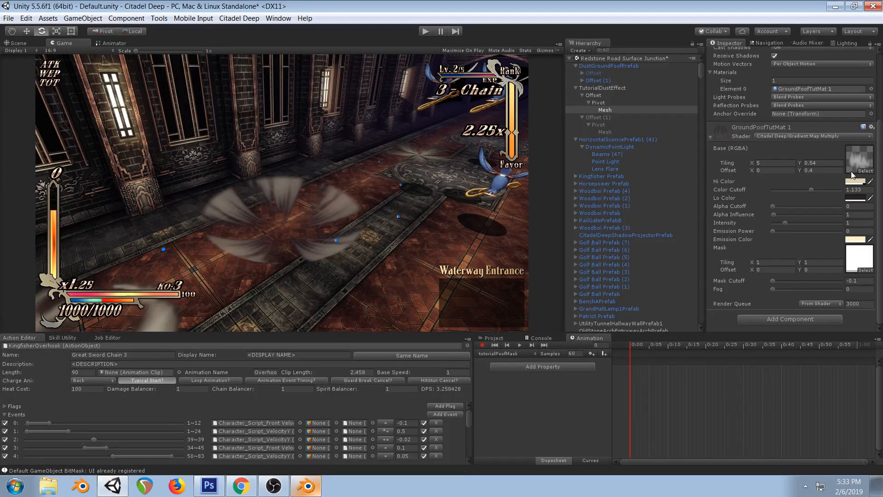
mouse_move(800, 161)
mouse_down()
mouse_move(796, 171)
mouse_move(787, 167)
mouse_move(803, 160)
mouse_move(801, 169)
mouse_move(789, 164)
mouse_move(806, 169)
mouse_move(791, 161)
mouse_up()
click(802, 173)
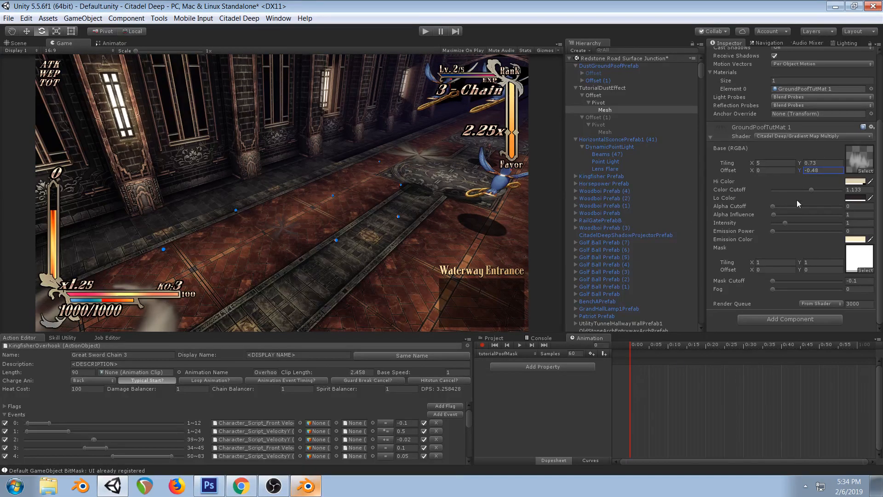
drag(801, 169, 820, 168)
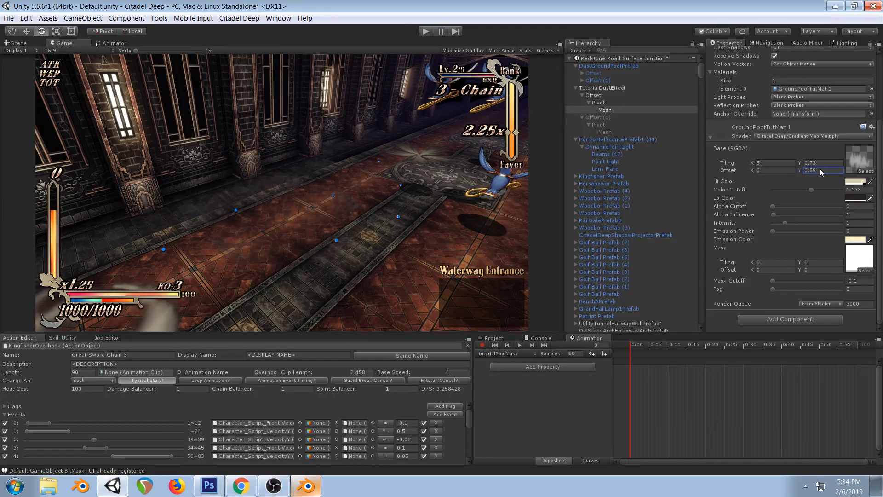
key(ctrl+z)
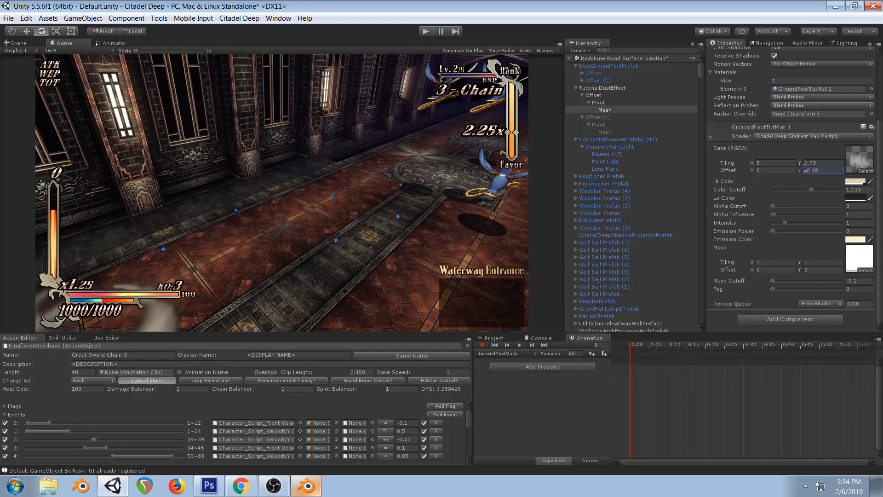
mouse_move(800, 170)
mouse_down()
mouse_move(807, 169)
mouse_move(797, 167)
mouse_up()
Record Base texture keyframes in tutorialPoofMask: Y offset -0.24 at frame 0, then Y tiling 0.21 and Y offset 1.05 at frame 30
click(483, 345)
drag(630, 351, 741, 347)
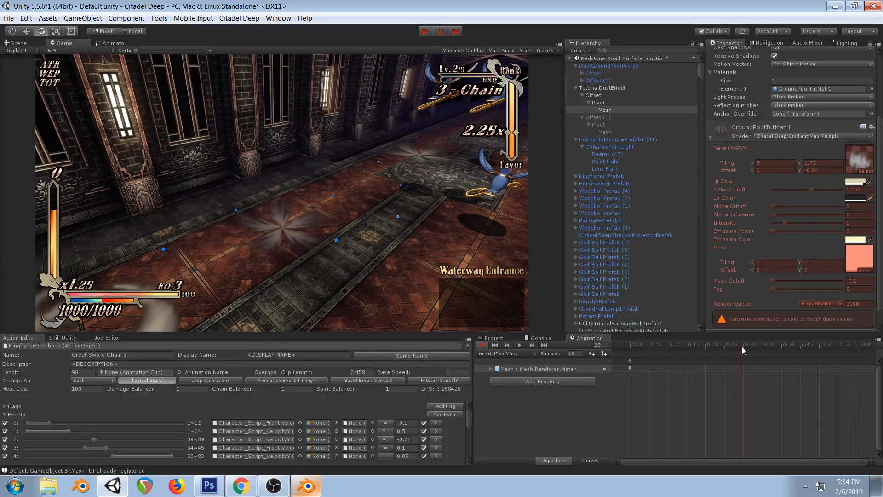
drag(798, 168, 813, 166)
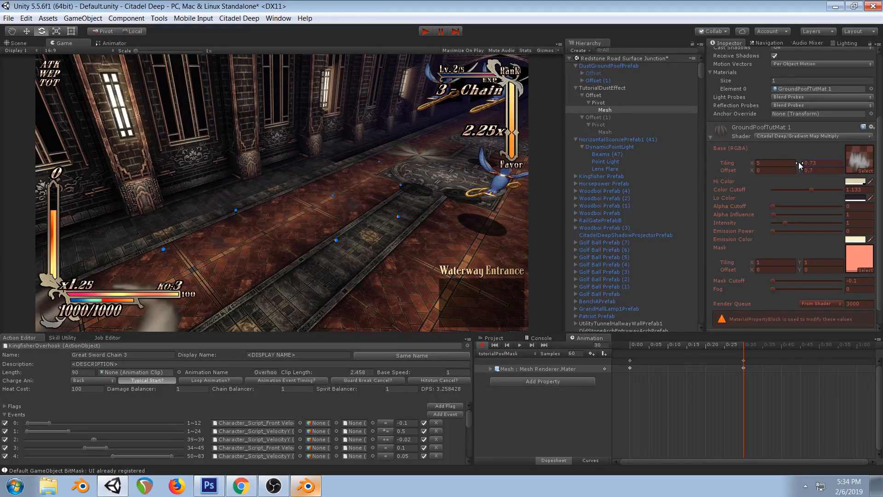
drag(796, 162, 791, 161)
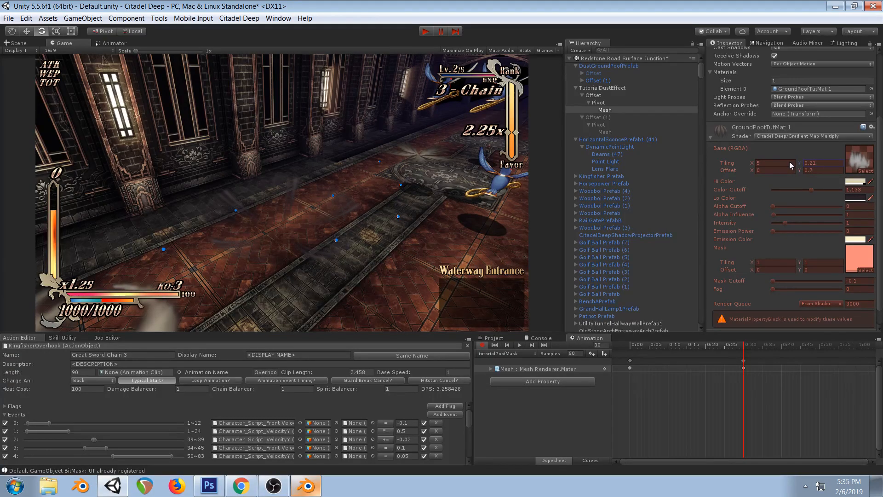
drag(799, 169, 800, 169)
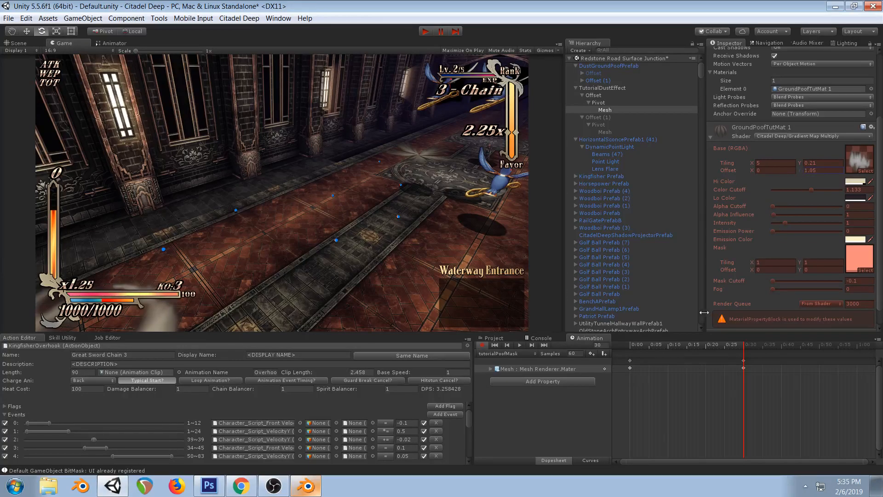
Play the tutorialPoofMask clip from frame 0 to preview the dust motion, and turn recording off
click(631, 345)
click(520, 345)
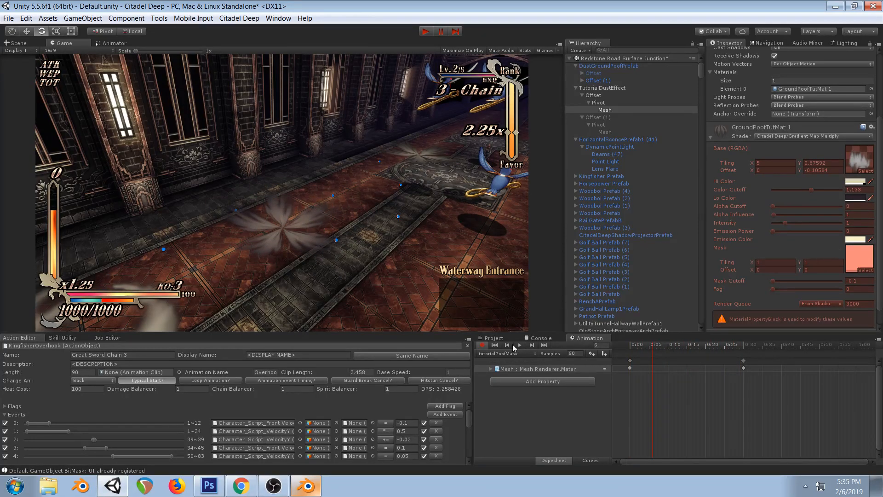
click(483, 345)
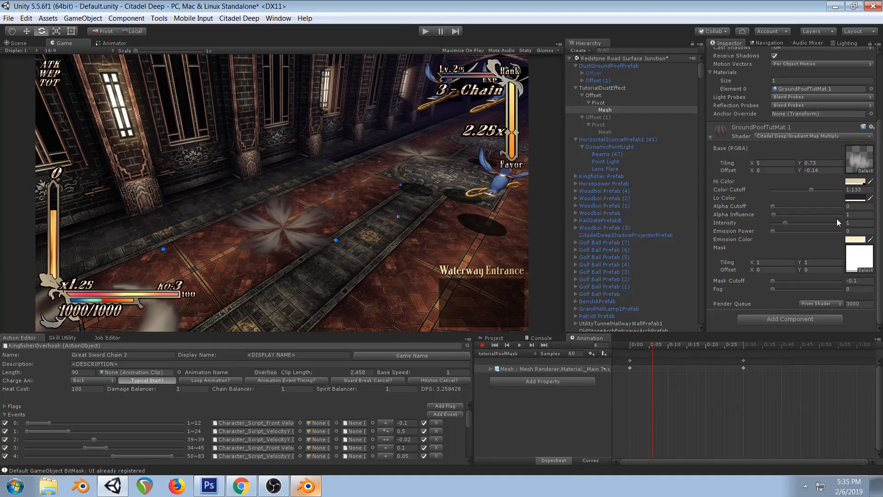
Set the material's Mask Y tiling to 0.11, preview the tutorialPoofMask clip, and exit the preview
click(804, 263)
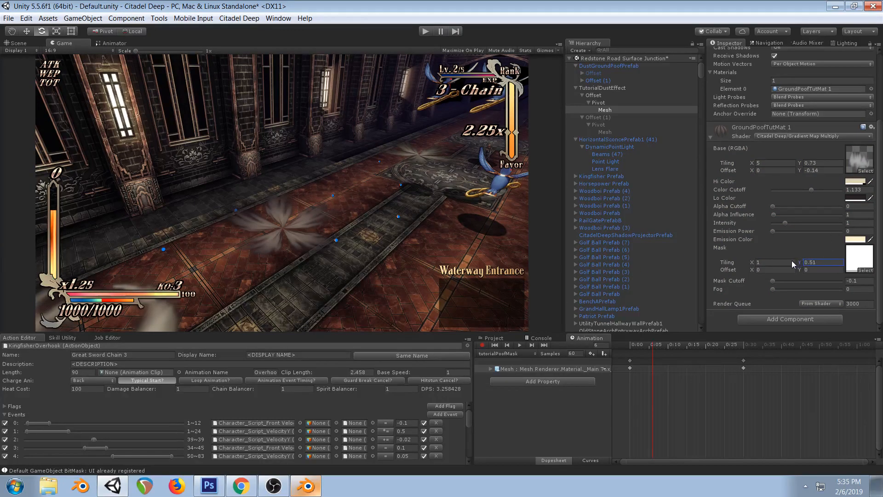
text(-0.36)
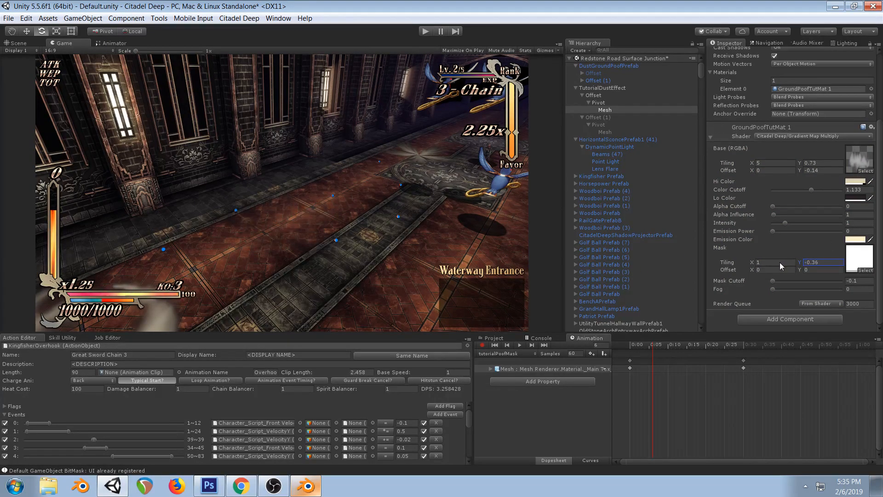
drag(783, 262, 786, 263)
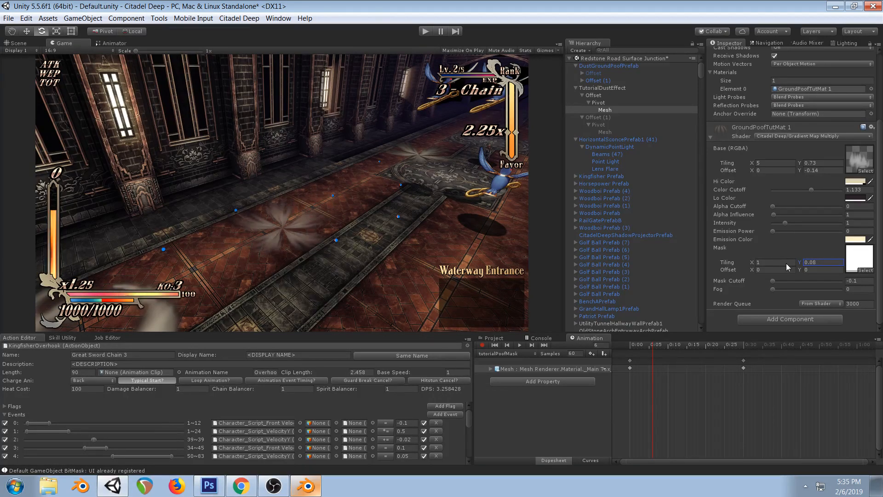
click(520, 345)
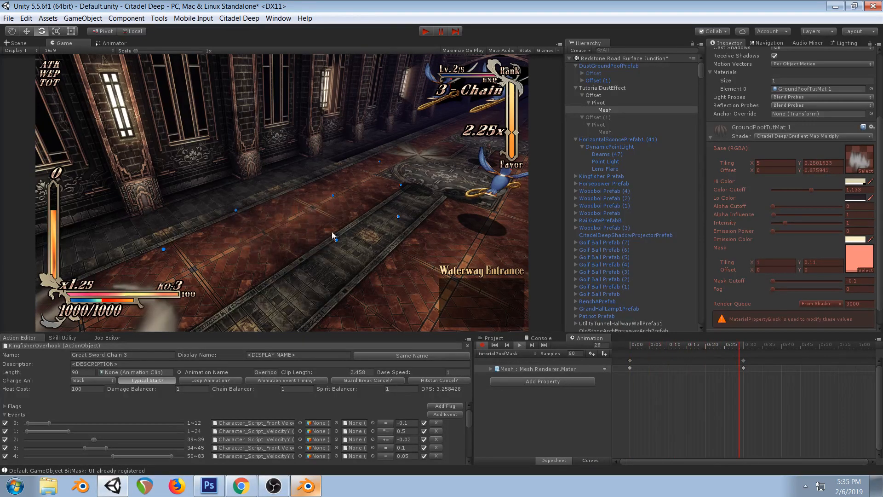
click(518, 345)
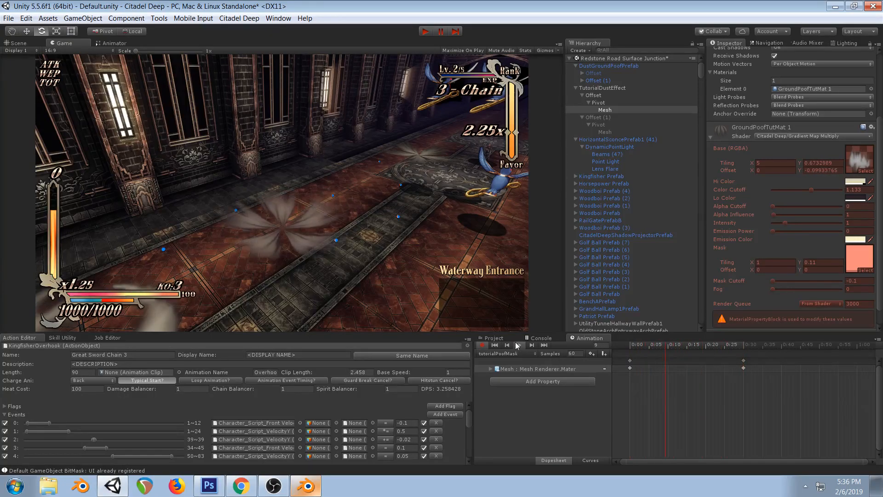
click(482, 345)
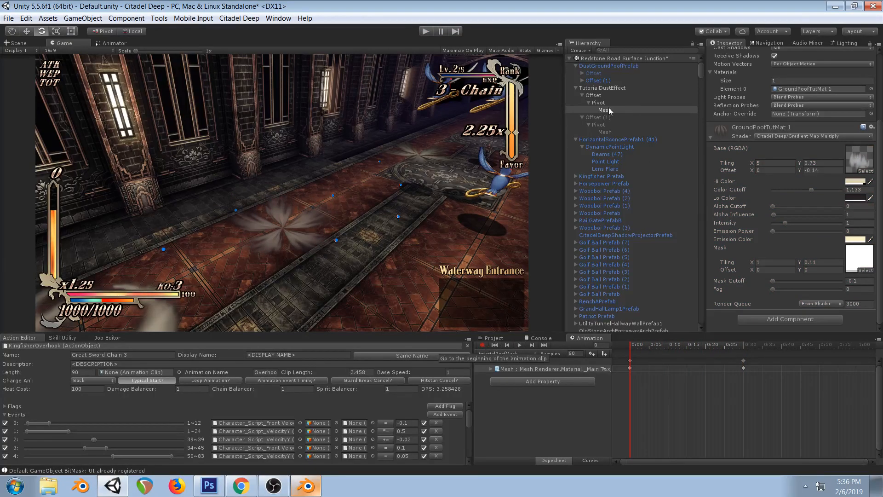
Delete the old Offset (1) from TutorialDustEffect and duplicate the Offset object to replace it
click(601, 115)
key(Delete)
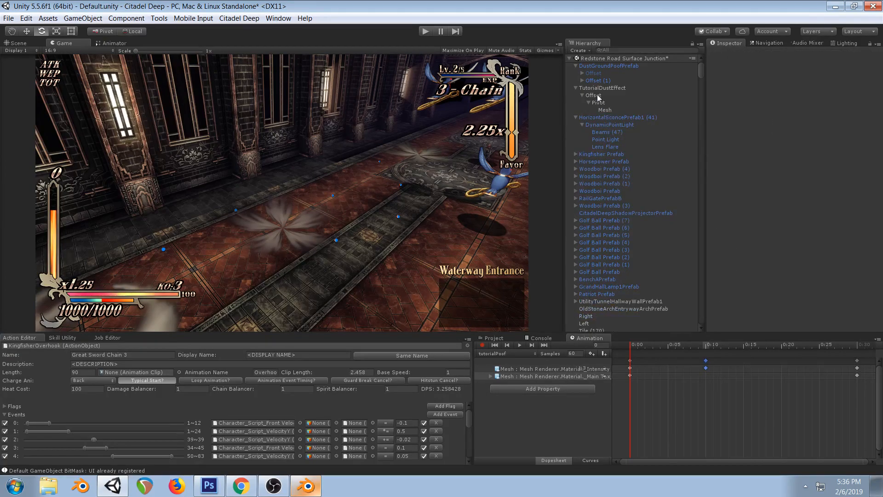
click(597, 95)
key(ctrl+d)
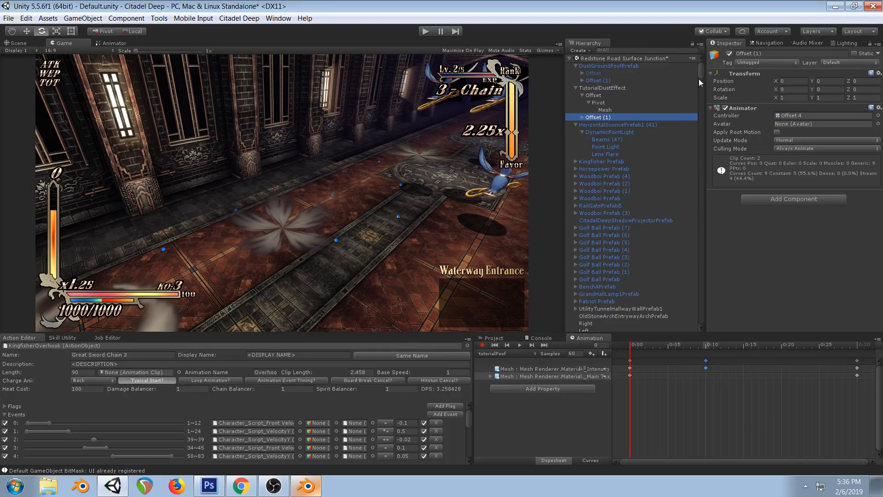
Scale the new Offset (1) in the Scene view to about 1.08 in X and Z and 0.63 in Y
click(18, 44)
right_drag(180, 193, 177, 120)
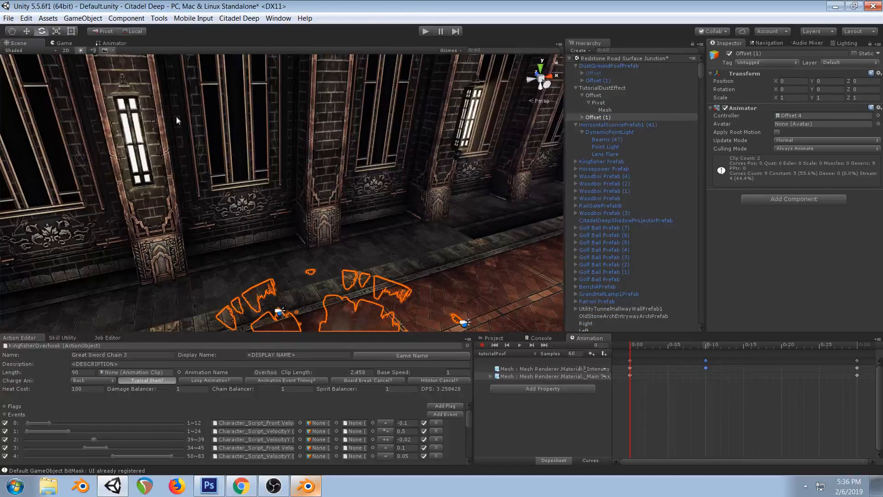
click(57, 31)
key(f)
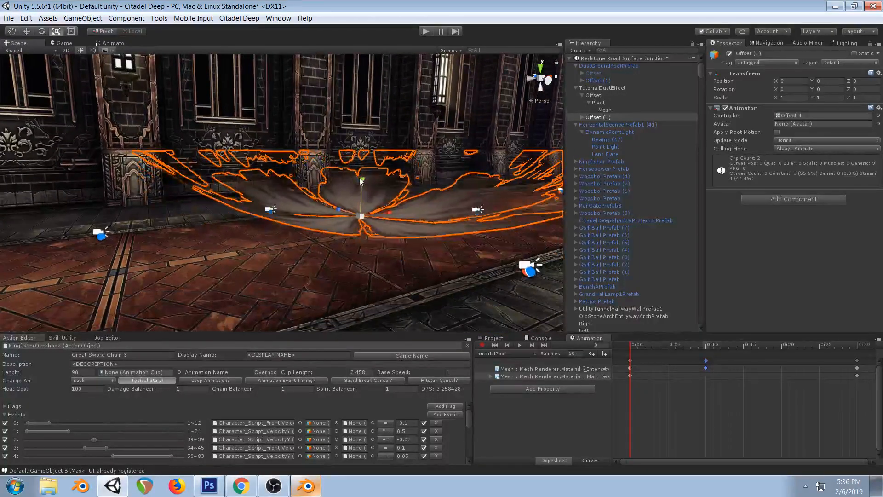
mouse_move(363, 181)
mouse_down()
mouse_move(368, 209)
mouse_move(363, 186)
mouse_up()
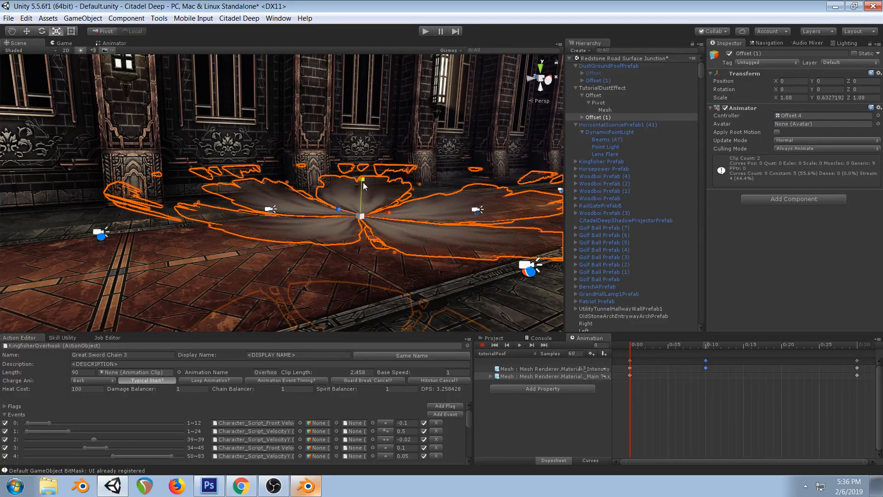
Stretch the original Offset to a Y scale of about 2.21, then run the game briefly to test the layered dust
click(595, 96)
drag(364, 179, 362, 133)
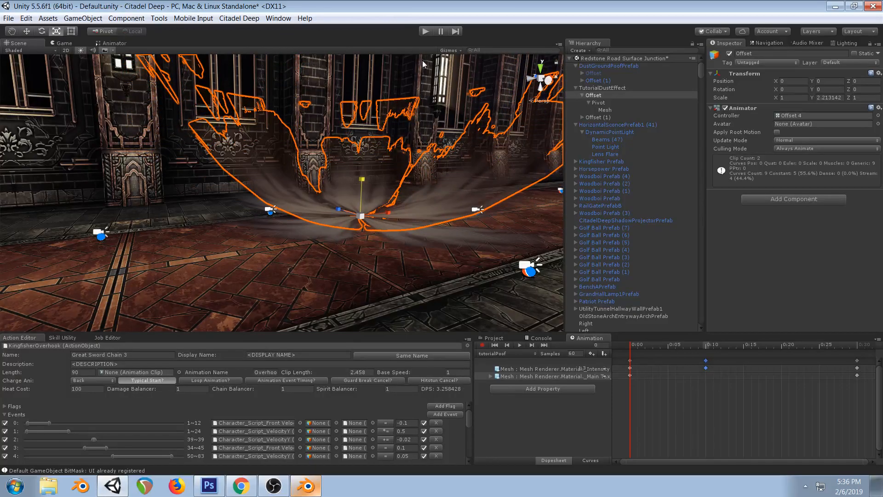
click(421, 33)
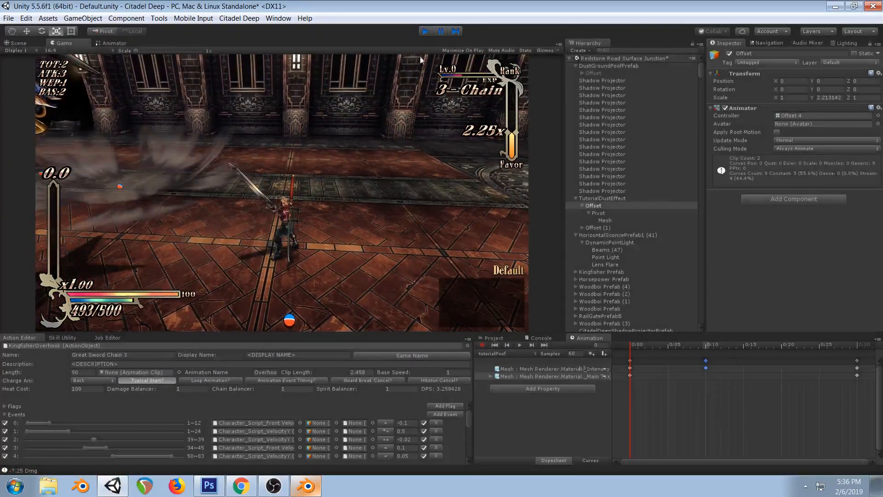
key(ctrl+p)
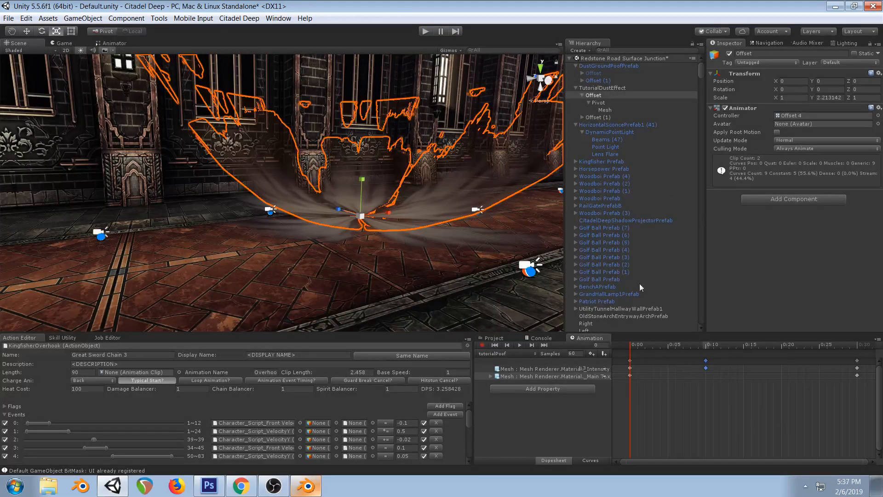
Scrub and play the tutorialPoof clip to examine how the first Offset's mesh material animates from frame 0 to 30
drag(634, 346, 856, 343)
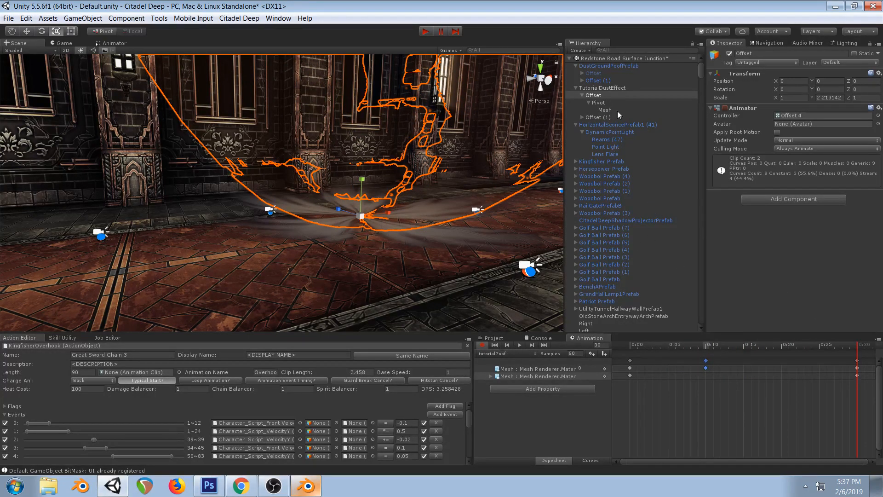
click(604, 111)
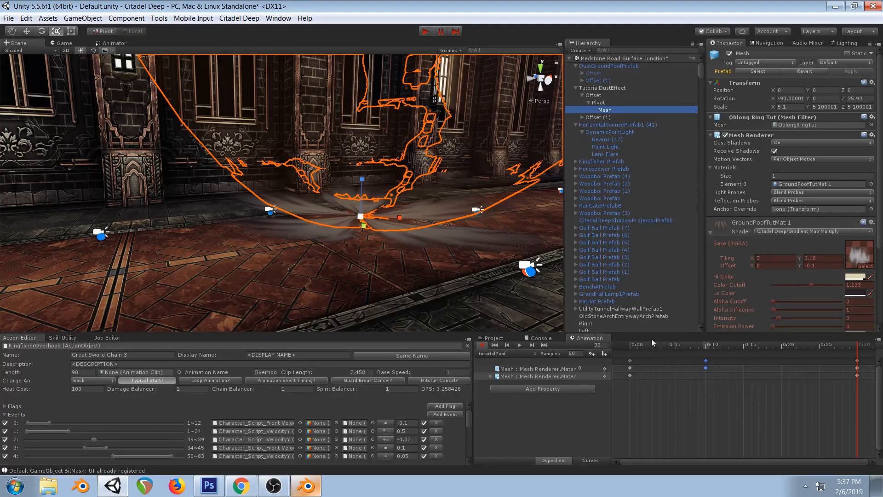
drag(630, 346, 715, 348)
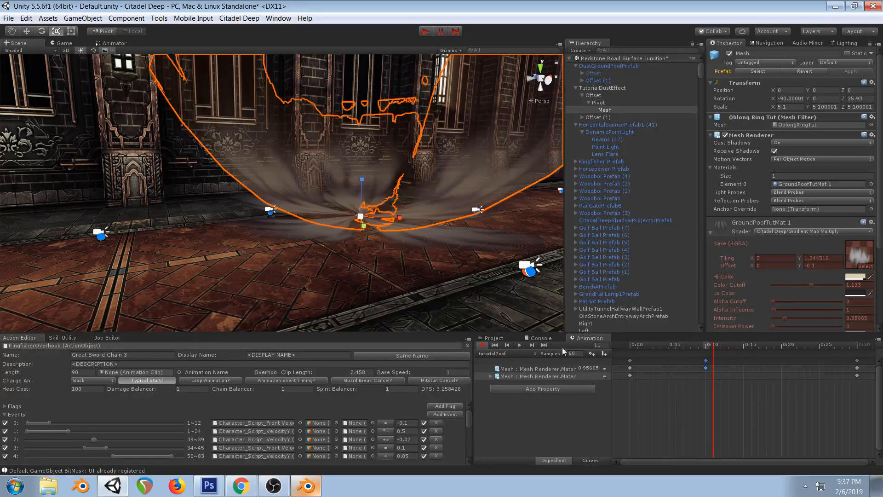
click(518, 345)
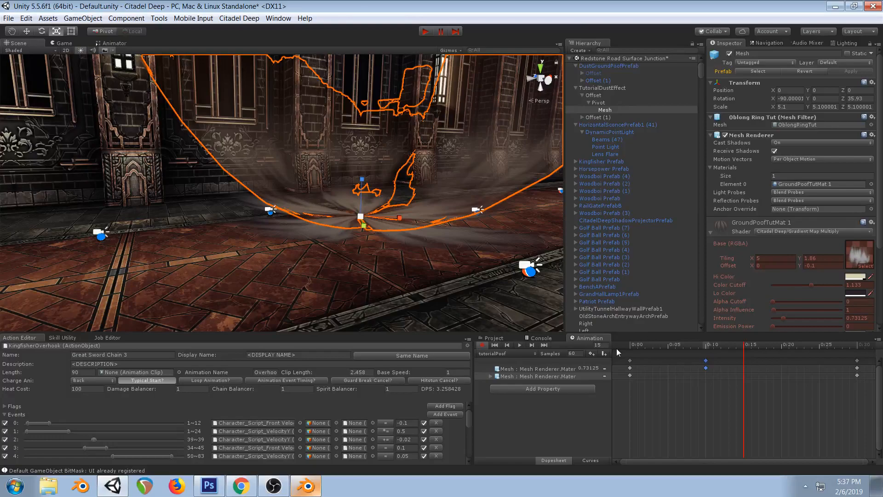
click(631, 346)
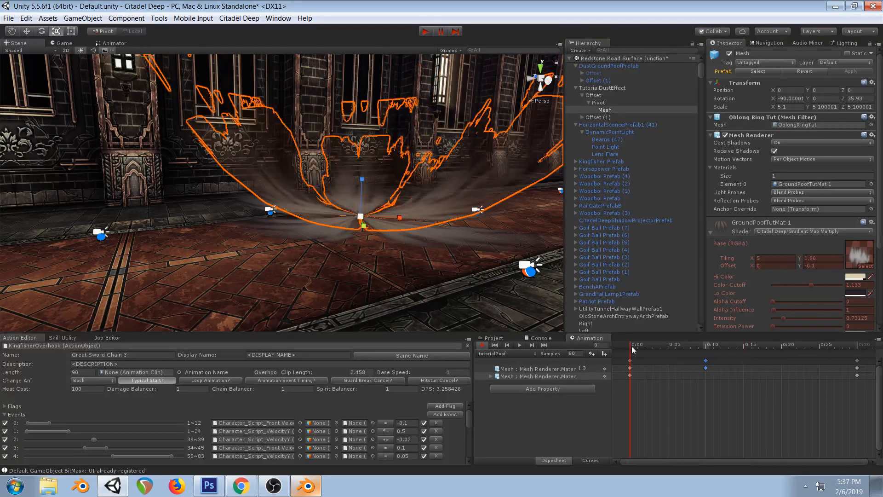
drag(631, 346, 661, 357)
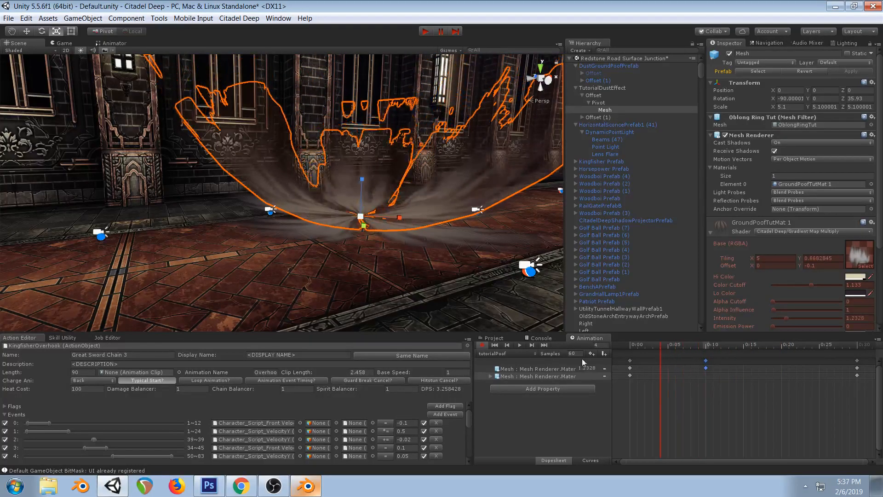
Compare the two clips on the first Offset by scrubbing tutorialPoofMask and then tutorialPoof up to frame 10
click(535, 354)
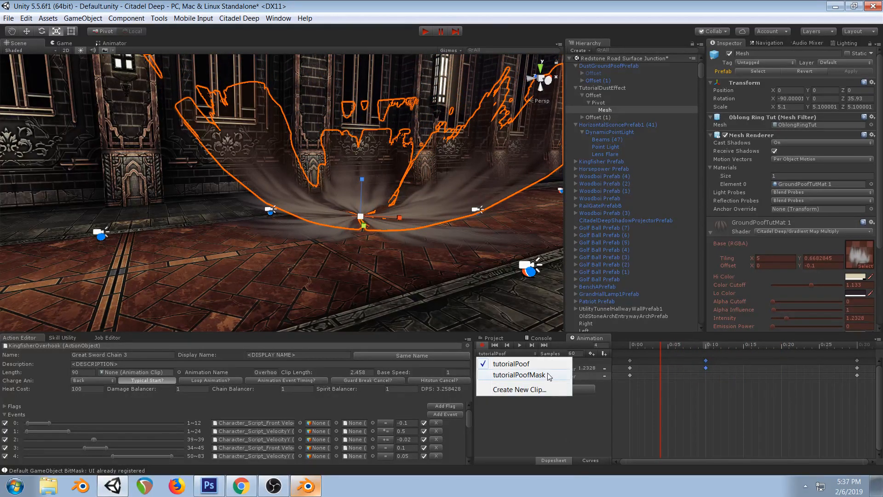
click(519, 375)
drag(631, 344, 823, 347)
click(577, 382)
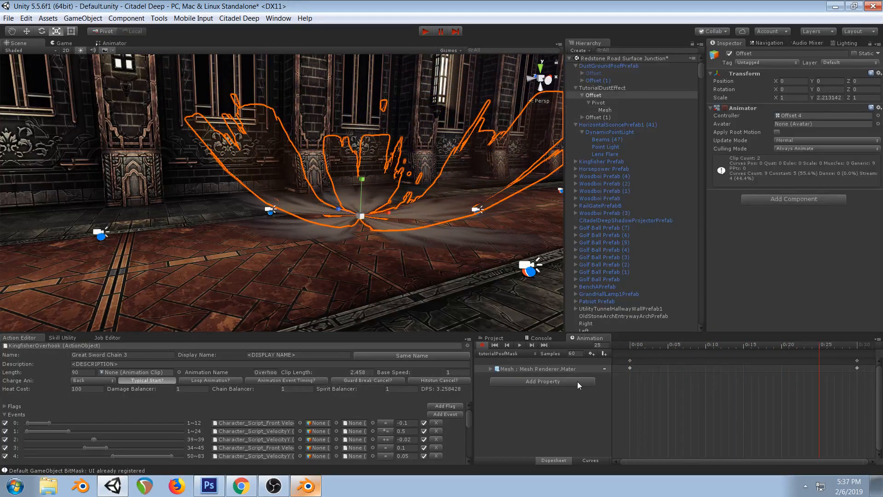
click(534, 353)
click(526, 361)
drag(632, 344, 708, 356)
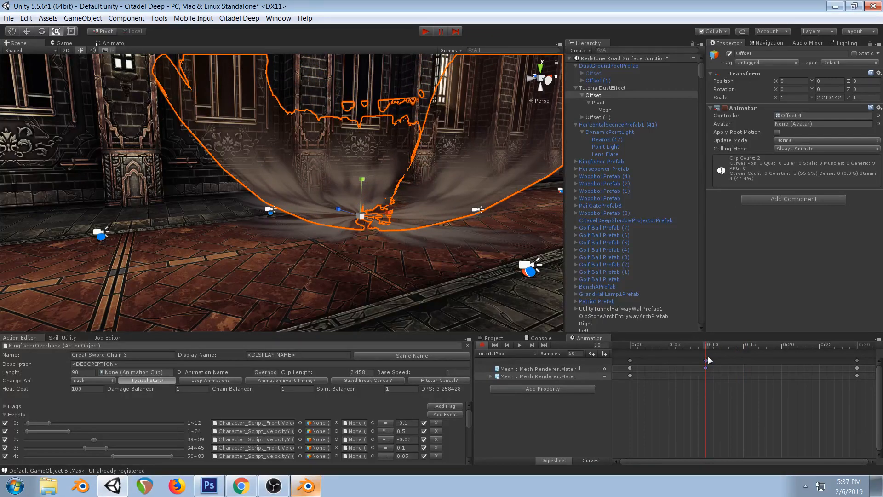
Select the Pivot under Offset (1) and scrub its tutorialPoof animation in the Game view
click(590, 117)
click(582, 117)
click(598, 126)
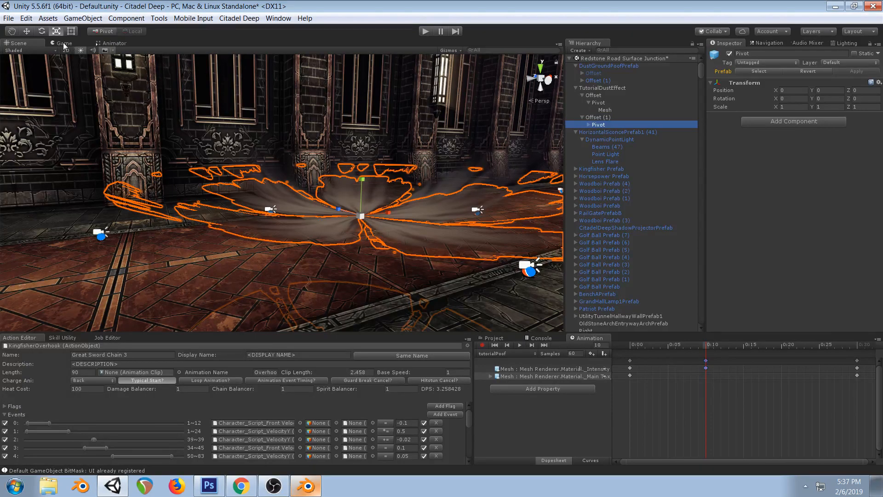
click(64, 44)
drag(631, 346, 783, 354)
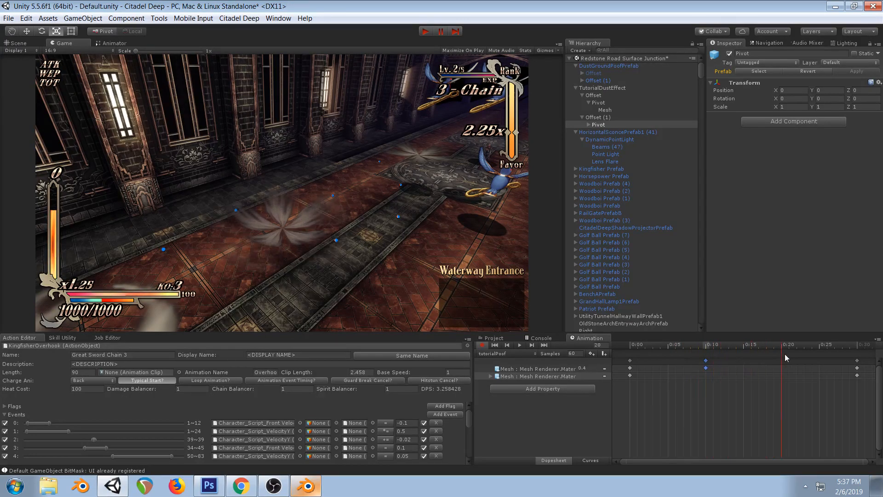
drag(847, 358, 794, 350)
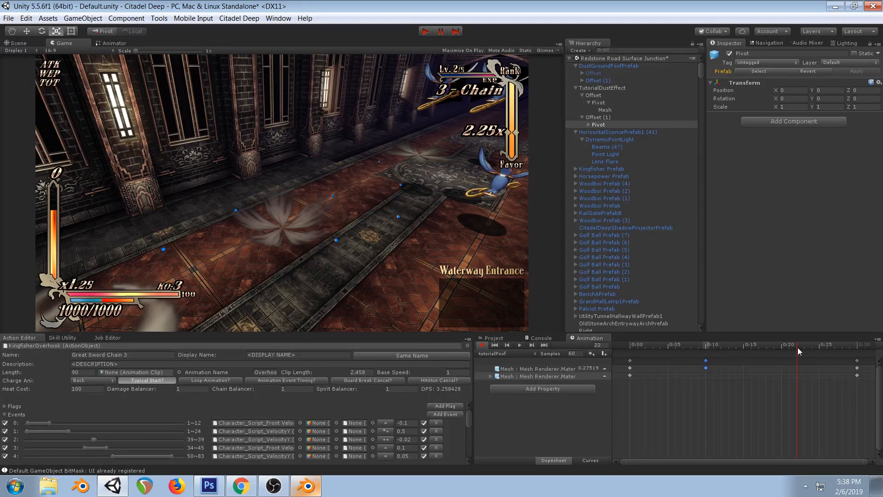
drag(751, 359, 667, 374)
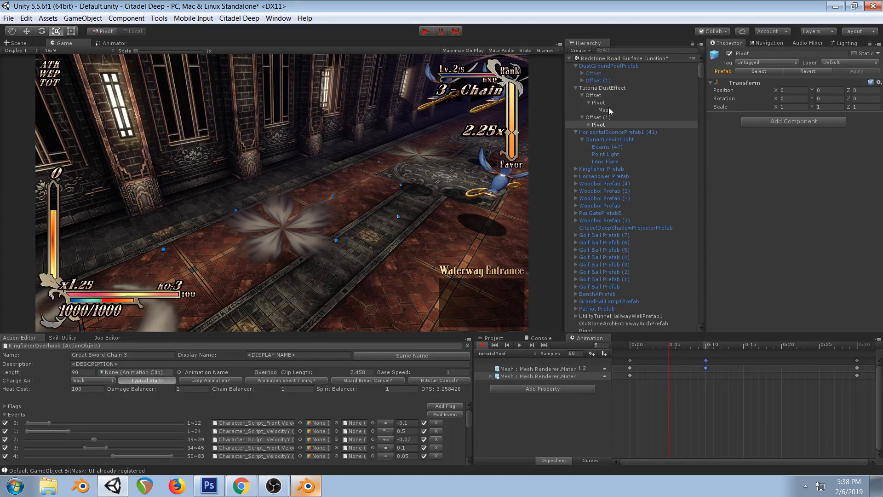
Scrub the first Offset's tutorialPoof clip to frame 30, try a different Base texture tiling on its Mesh, and undo it
click(598, 103)
click(662, 344)
drag(675, 343, 858, 343)
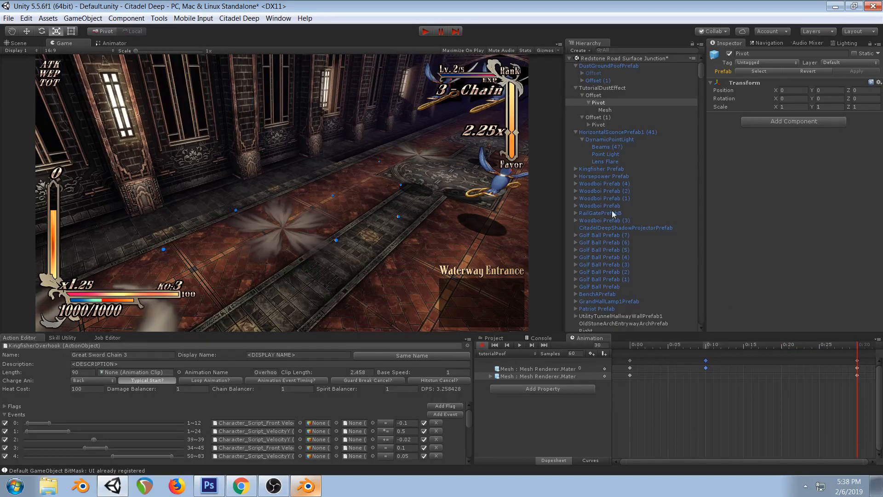
click(605, 110)
click(798, 256)
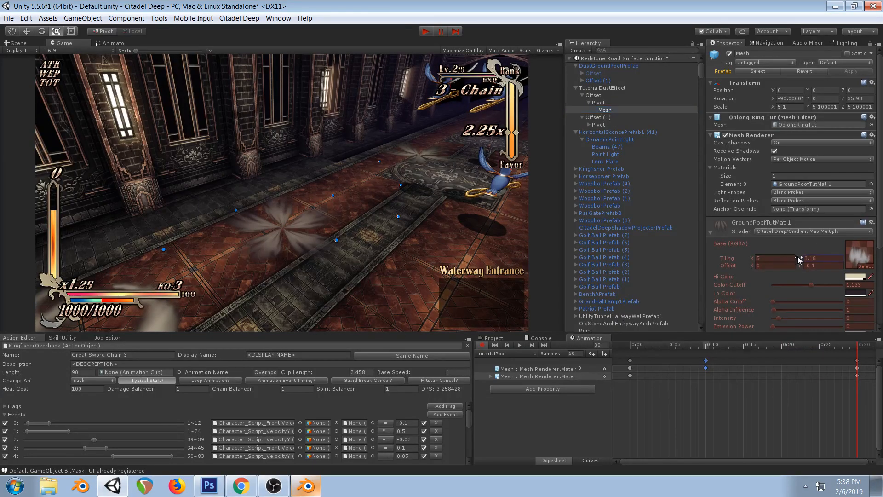
drag(762, 258, 756, 258)
drag(629, 346, 825, 292)
key(ctrl+z)
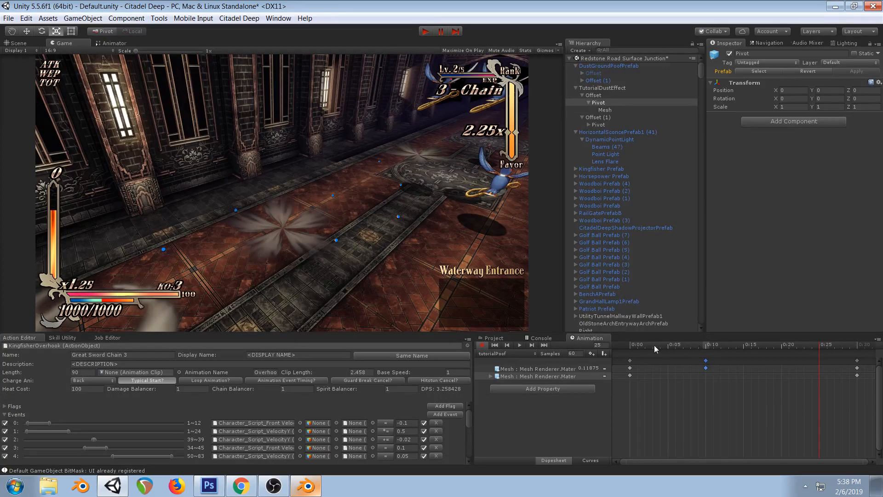
Scrub tutorialPoof on Offset (1), then play the clip on the first Offset to compare the two layers
click(599, 124)
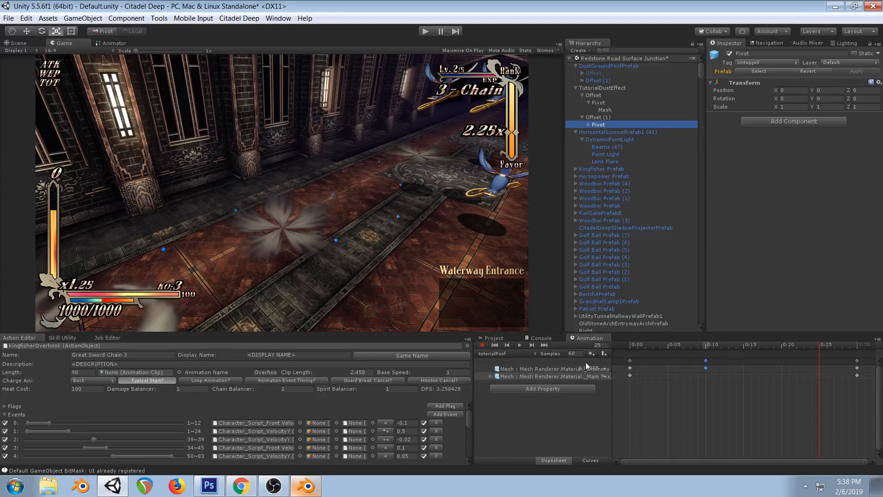
drag(630, 346, 720, 346)
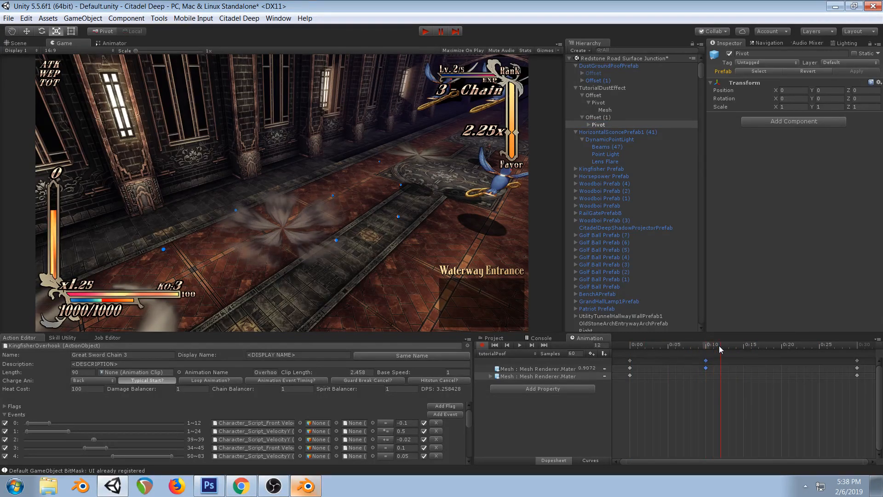
click(595, 118)
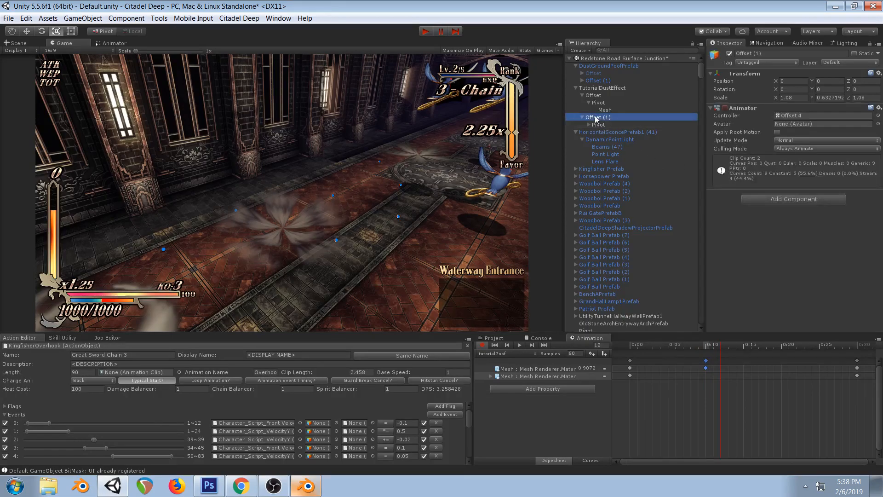
click(592, 96)
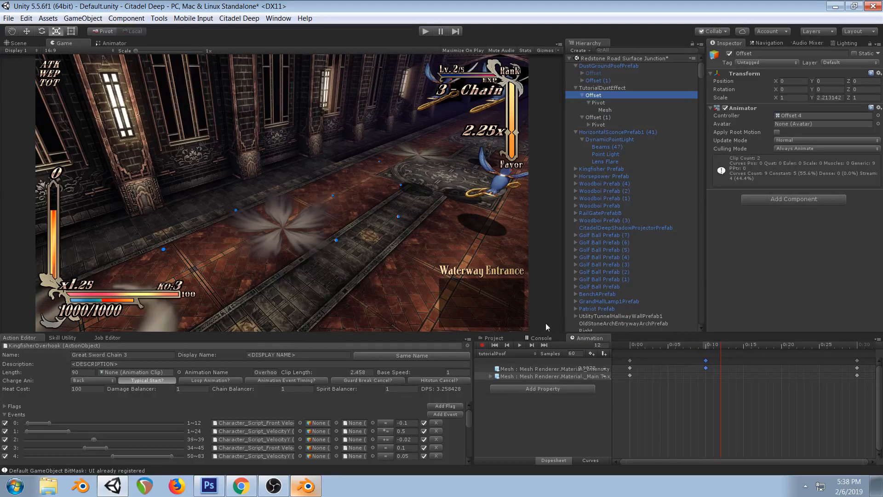
click(523, 346)
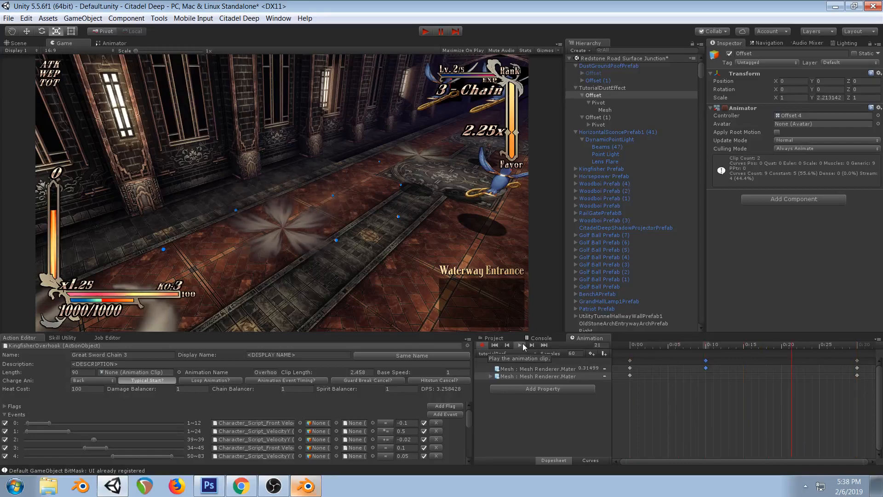
Return the clip to frame 0 and examine the Mesh material under Offset (1) alongside the GroundPoofTutMat material
click(482, 345)
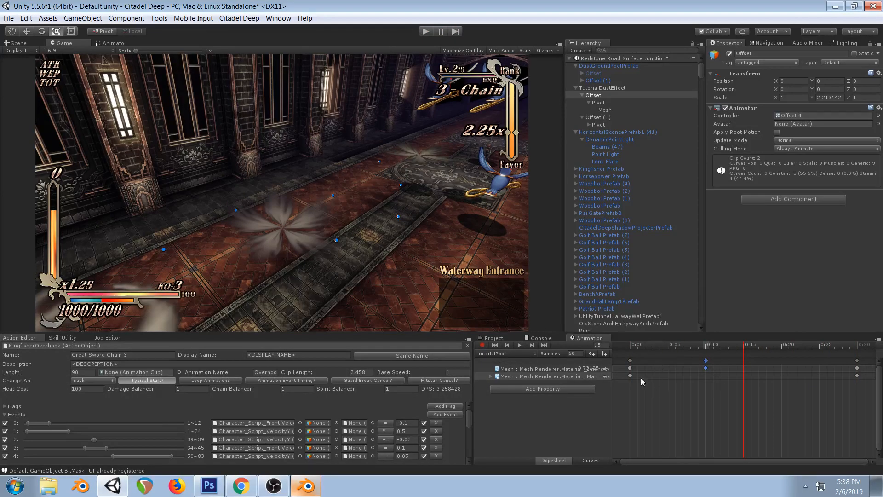
click(630, 344)
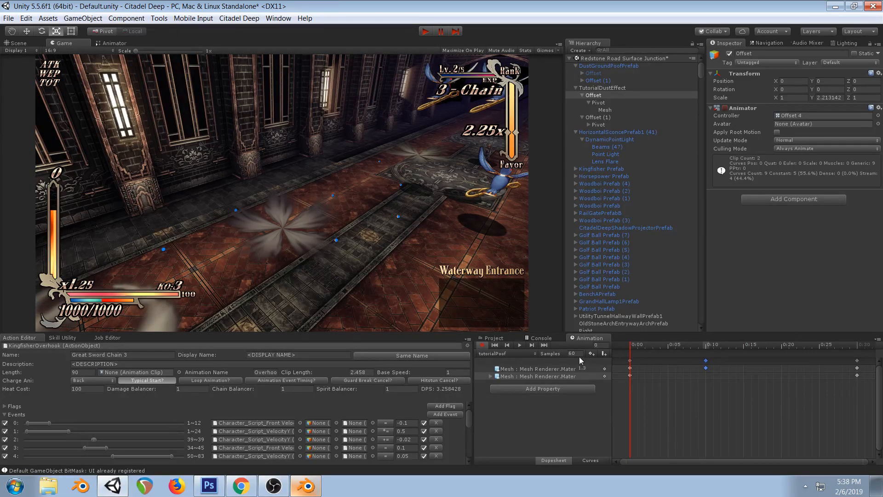
click(490, 339)
click(592, 124)
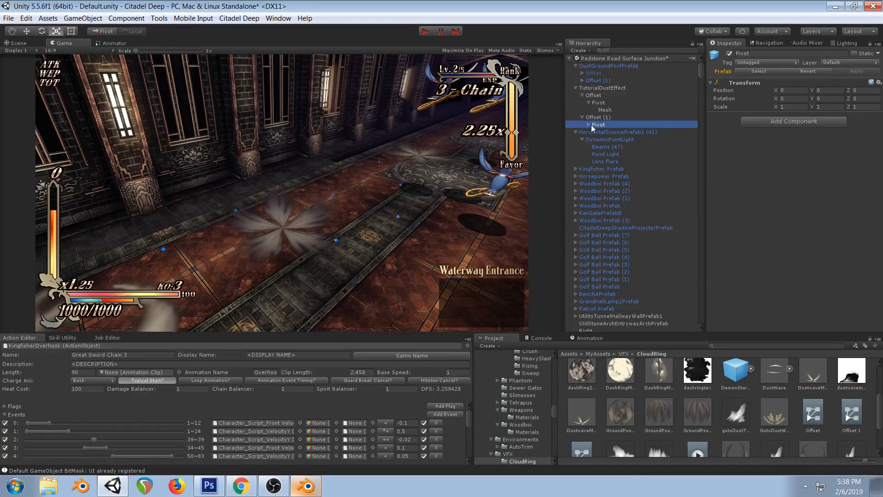
click(588, 125)
click(605, 132)
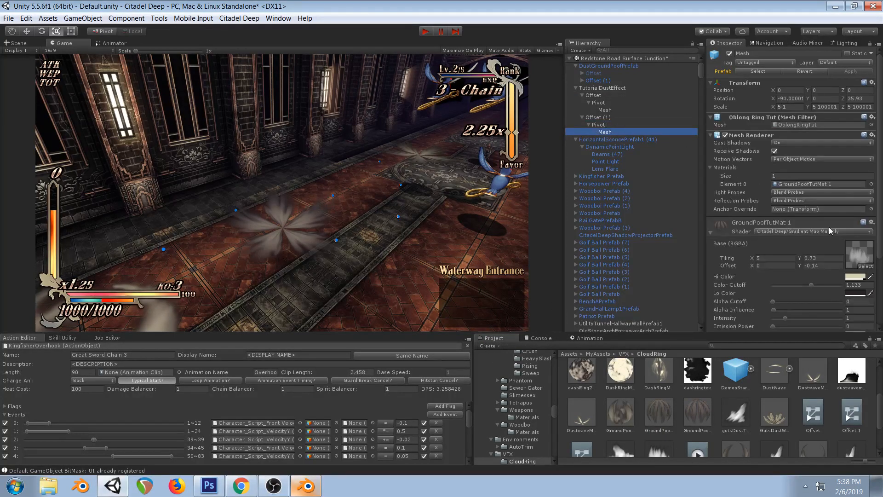
scroll(829, 227, down, 3)
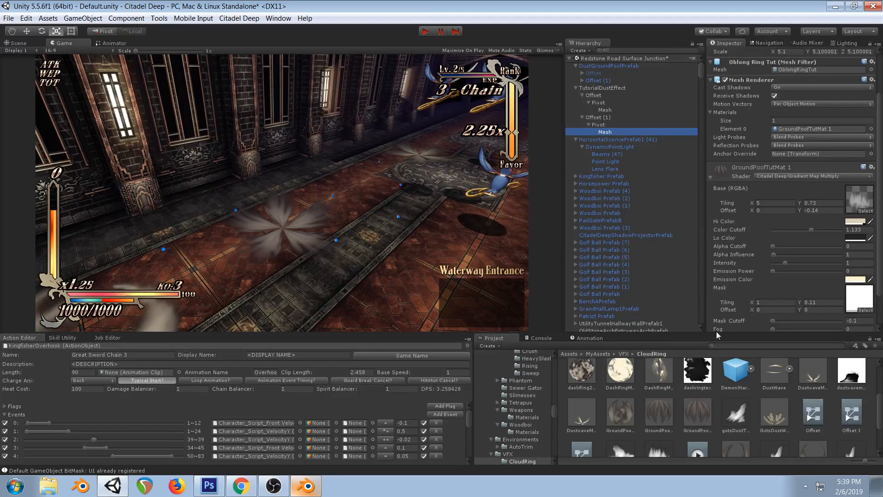
click(675, 419)
click(659, 415)
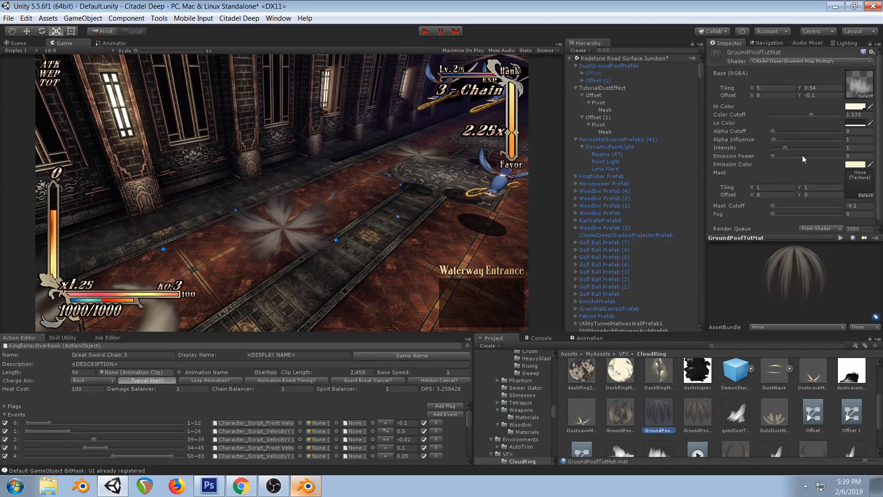
click(607, 133)
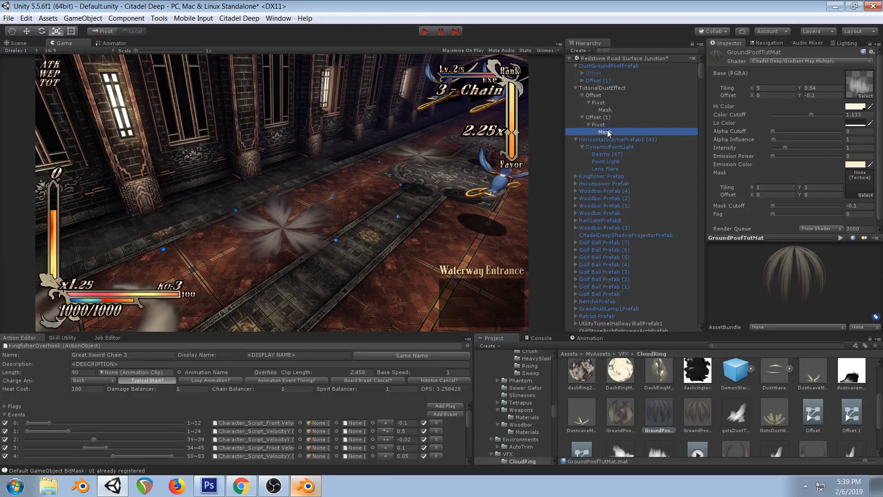
Compare the gutsDustAni clip on DustGroundPoofPrefab's Offset (1) with the tutorialPoof clip on TutorialDustEffect's Offset
click(620, 67)
click(603, 80)
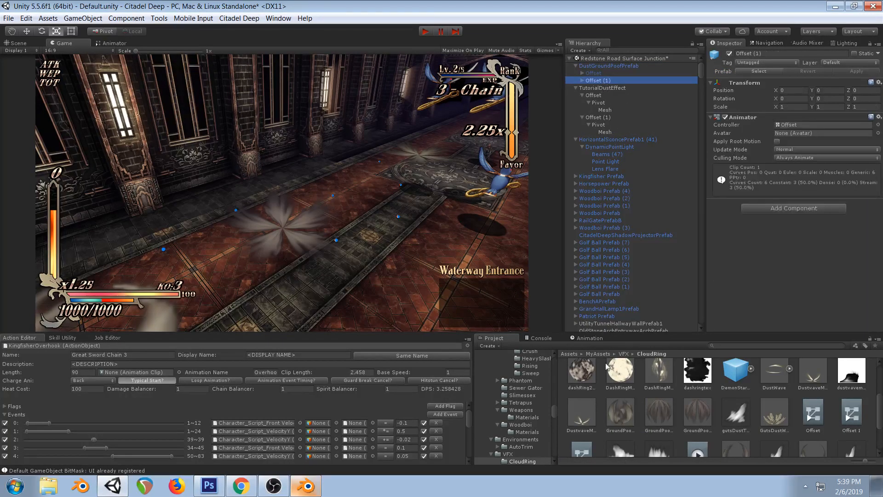
click(590, 339)
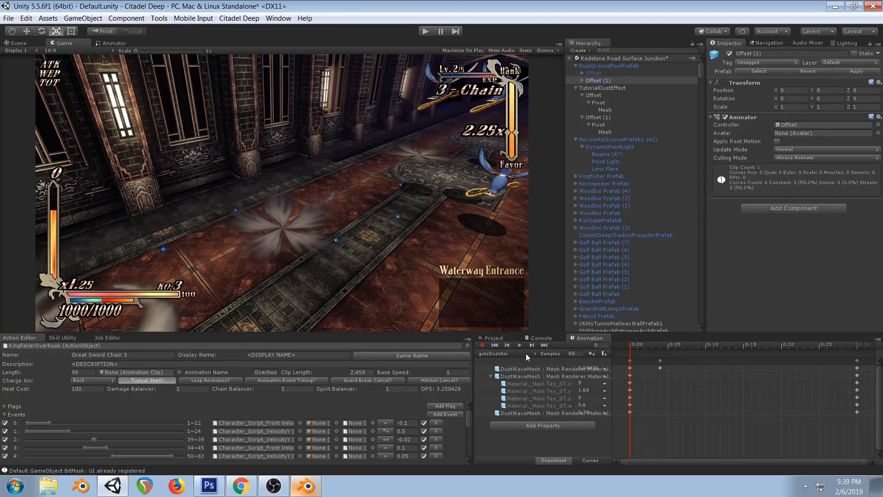
click(582, 80)
click(598, 87)
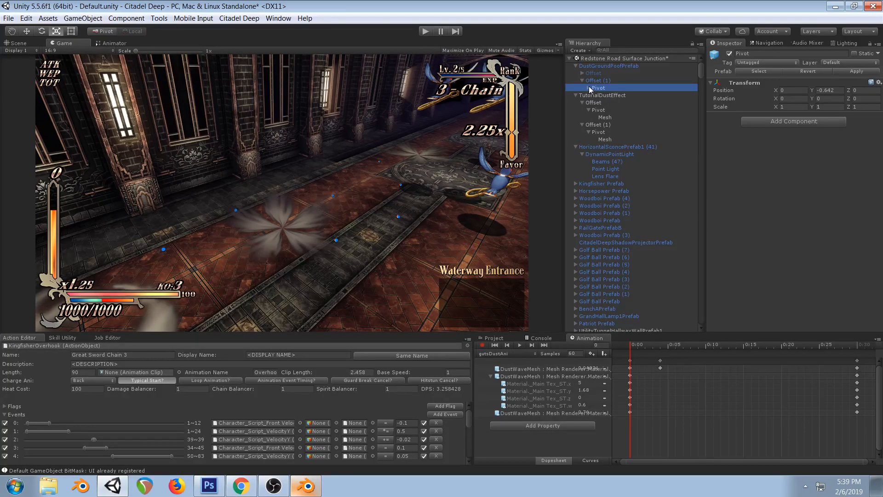
click(605, 103)
click(600, 110)
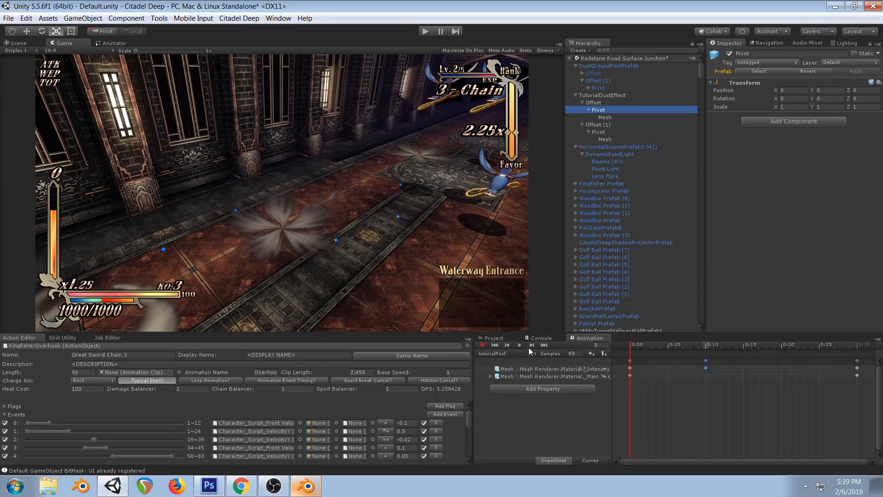
Show the tutorialPoofMask clip for Offset (1) and for the first Offset of TutorialDustEffect
click(593, 125)
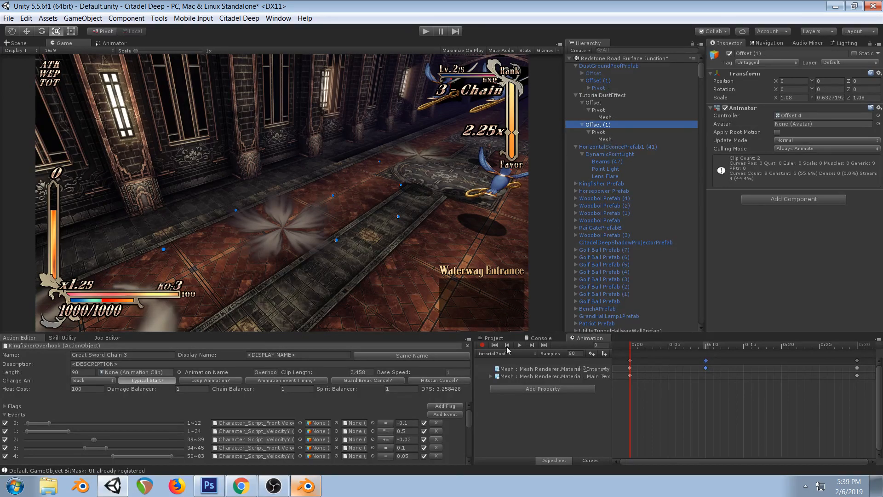
click(530, 353)
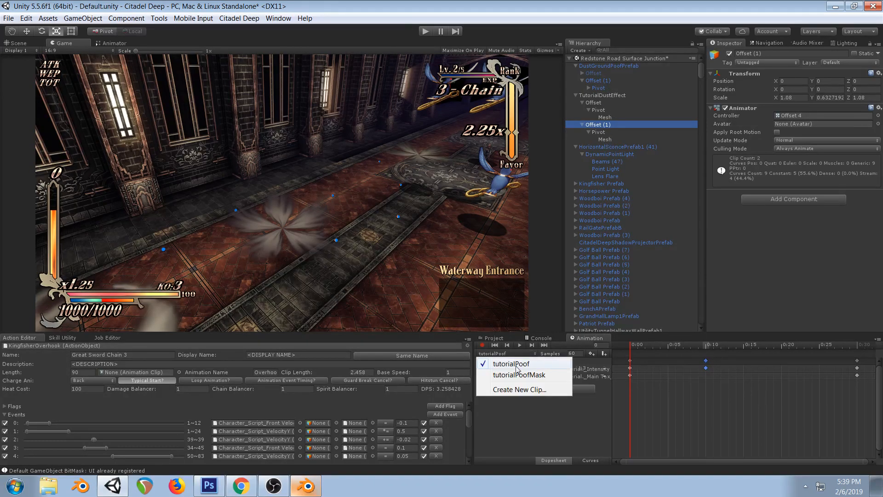
click(519, 374)
mouse_move(633, 346)
mouse_down()
mouse_move(759, 346)
mouse_move(633, 346)
mouse_up()
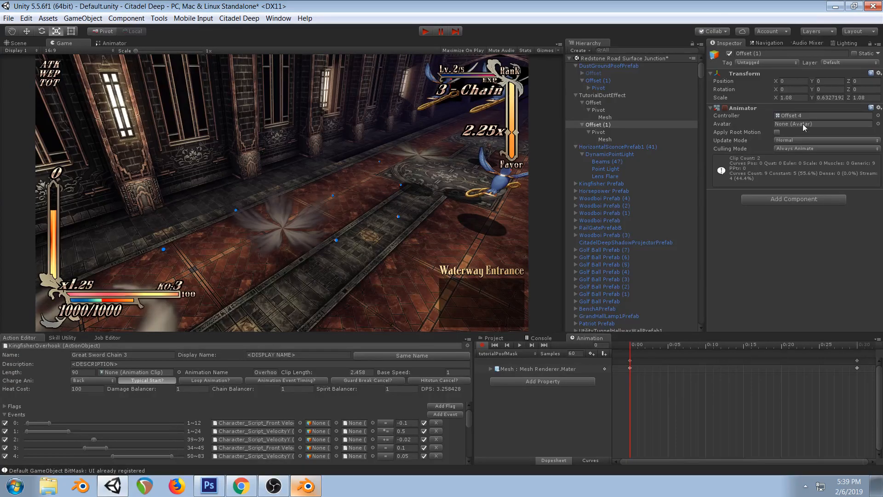
click(600, 103)
click(531, 355)
click(519, 375)
Rearrange the Animator graph so the tutorialPoof state sits beside Entry and tutorialPoofMask sits above it
click(112, 43)
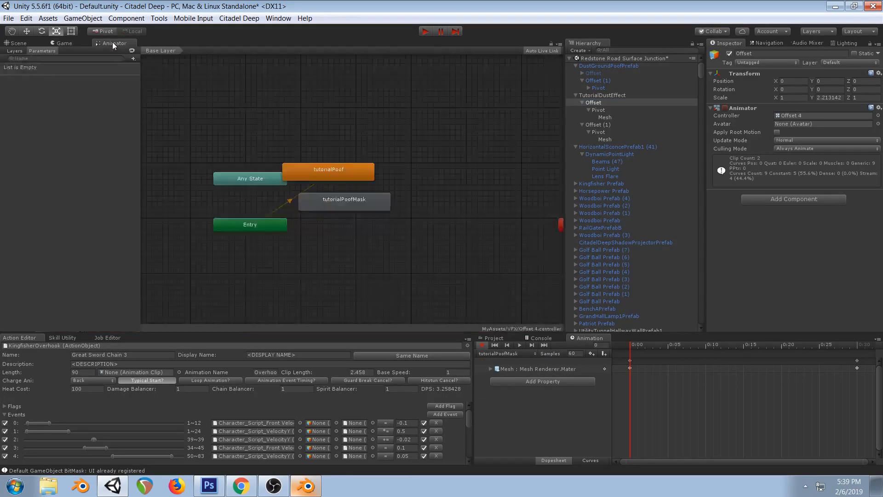
click(354, 172)
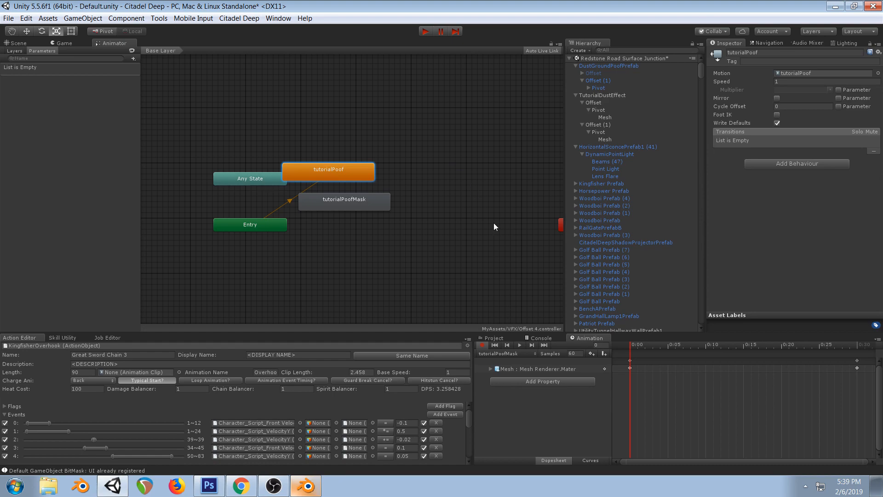
click(482, 346)
drag(373, 171, 362, 247)
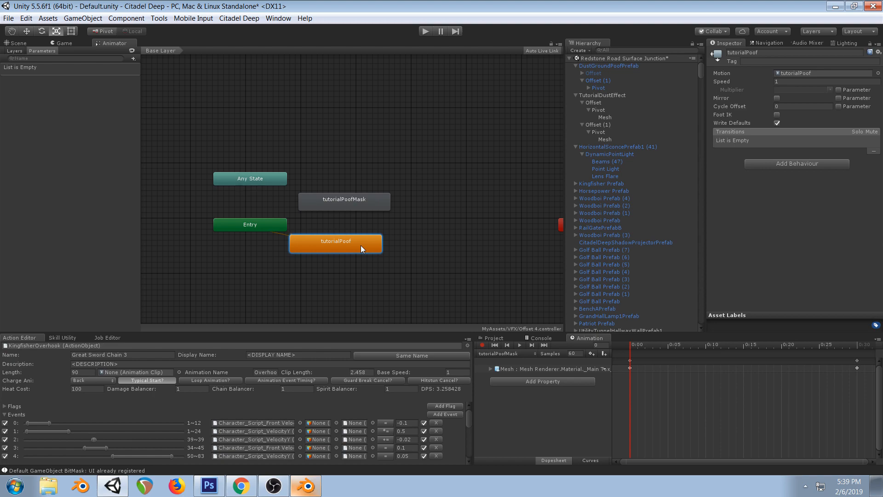
drag(361, 248, 395, 238)
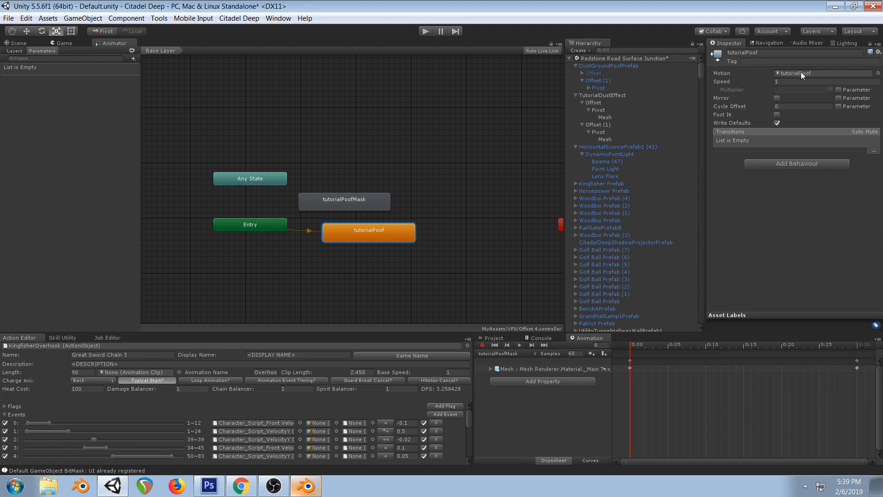
drag(374, 198, 412, 174)
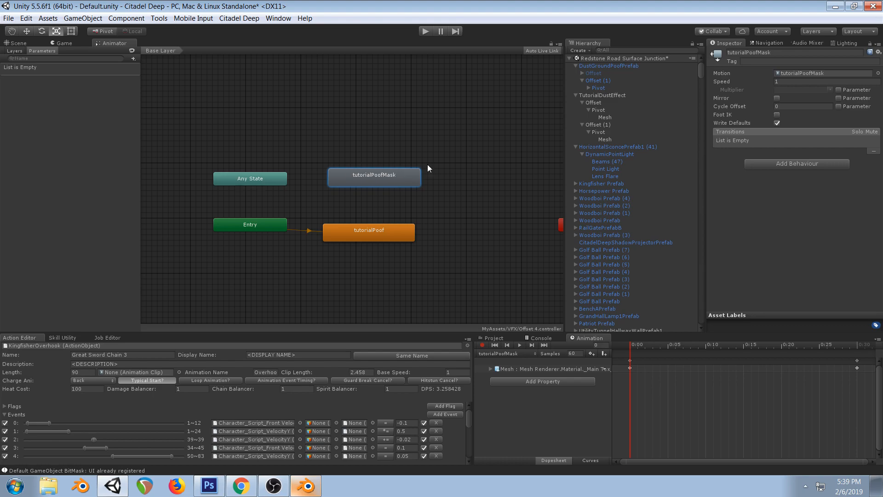
Run the scene in Play mode to preview the dust effect in game, and stop it
click(17, 43)
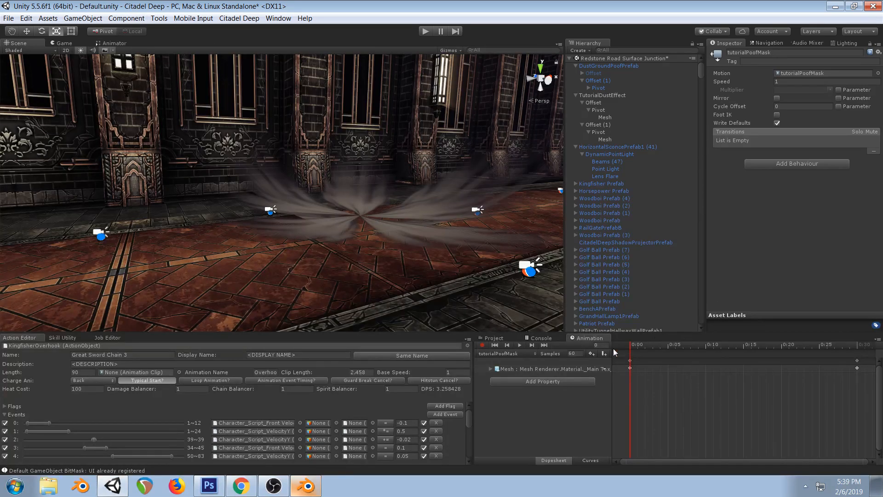
click(425, 32)
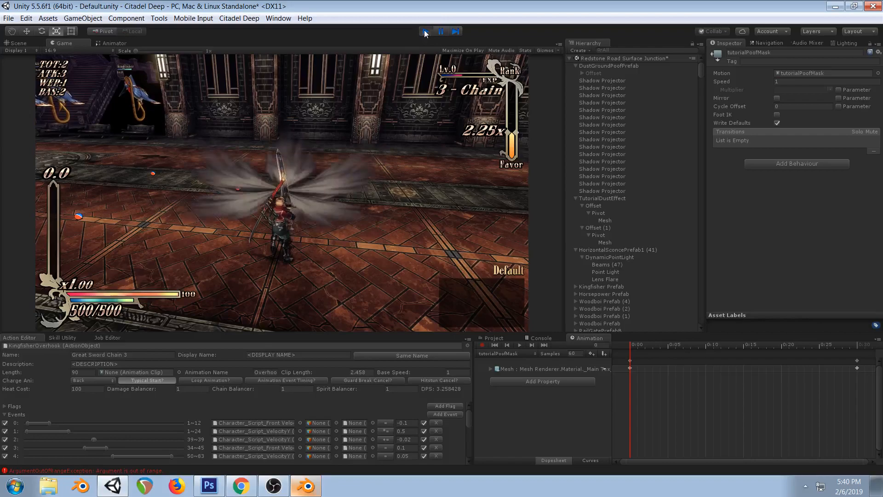
key(ctrl+p)
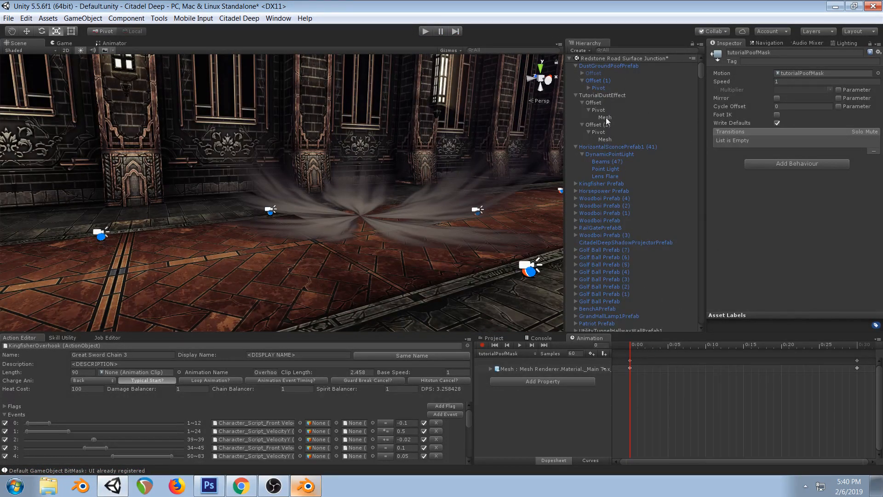
Locate the Offset 4 controller assigned to Offset (1)'s Animator in the VFX folder and open it
click(593, 103)
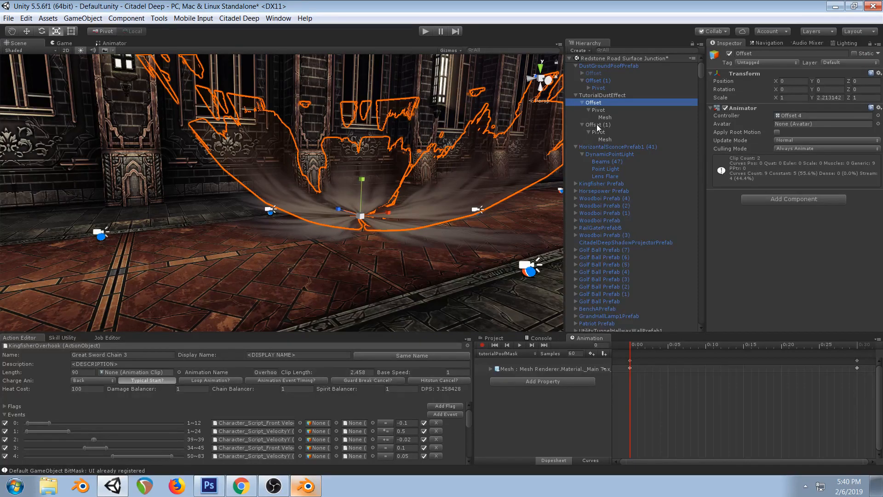
click(598, 124)
click(796, 116)
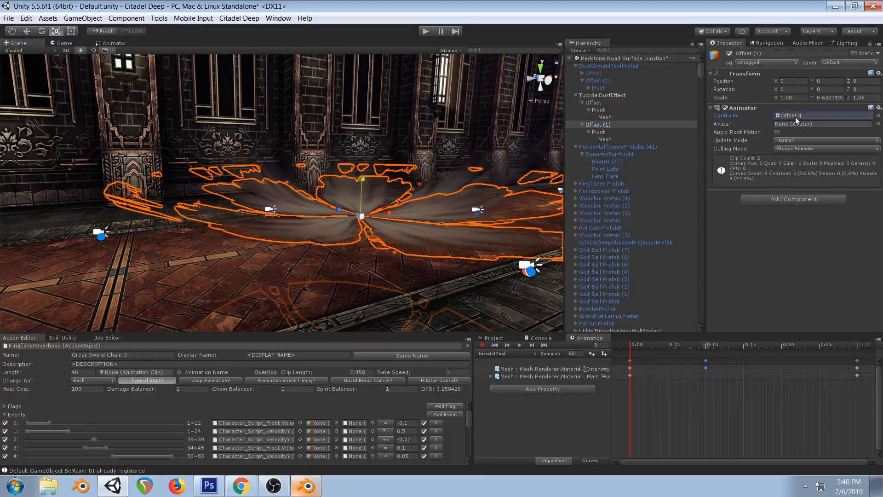
click(494, 339)
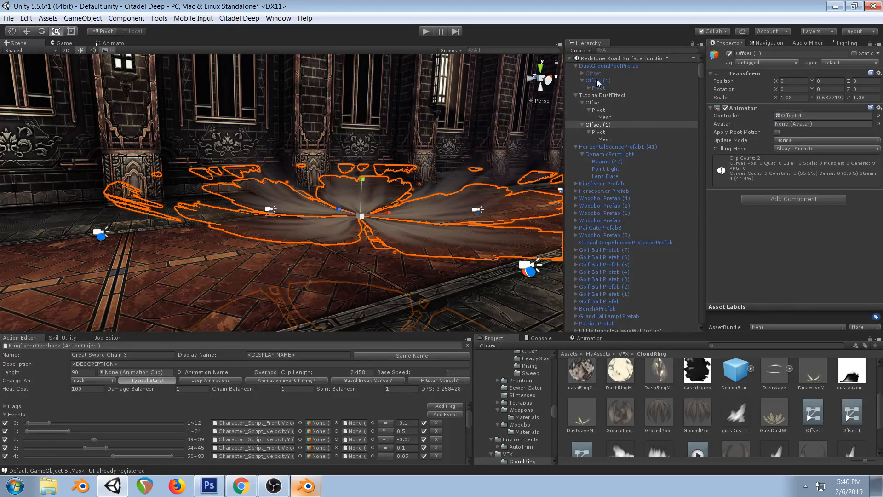
scroll(401, 183, down, 5)
alt+drag(375, 167, 411, 212)
scroll(404, 159, down, 3)
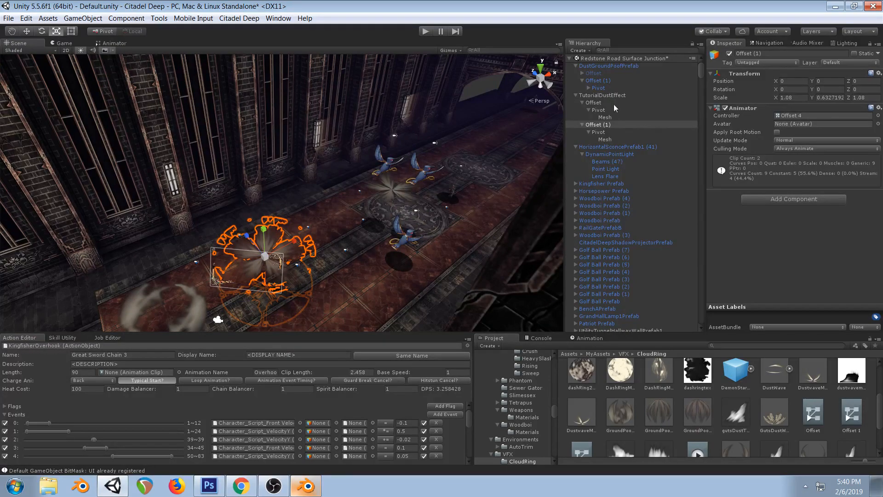
click(786, 116)
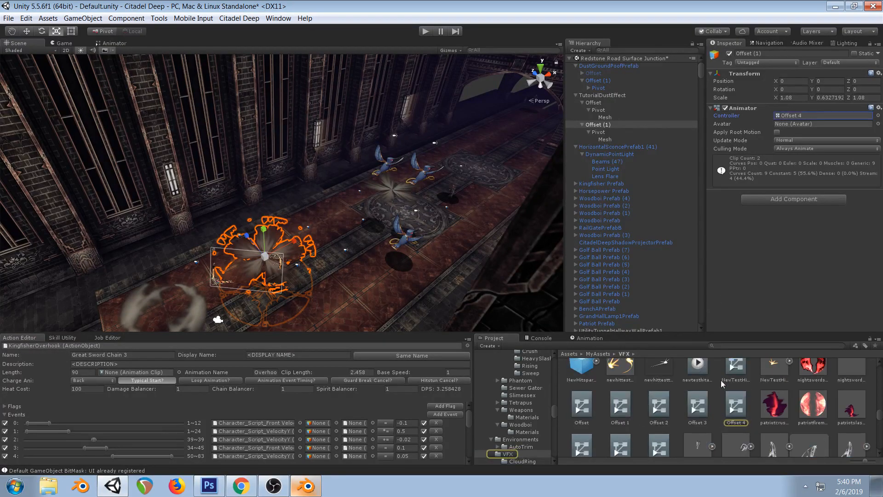
double_click(736, 407)
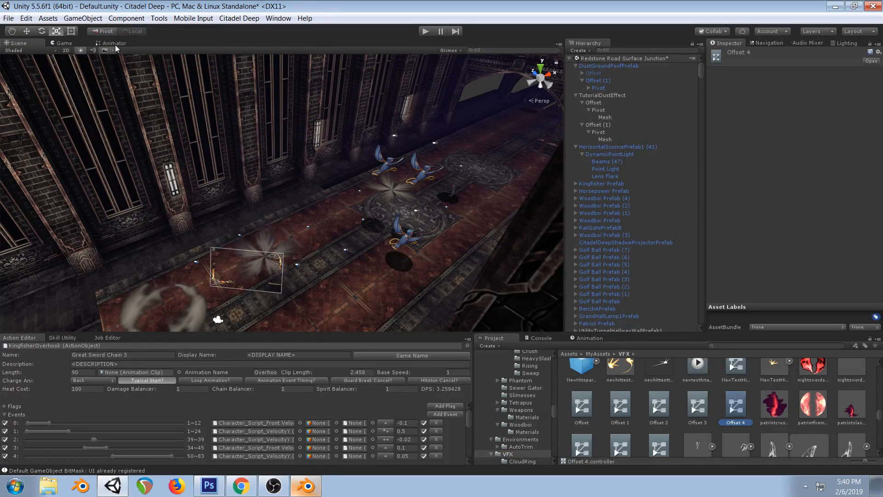
Set the tutorialPoofMask state as the layer default state in the Offset 4 controller
click(404, 232)
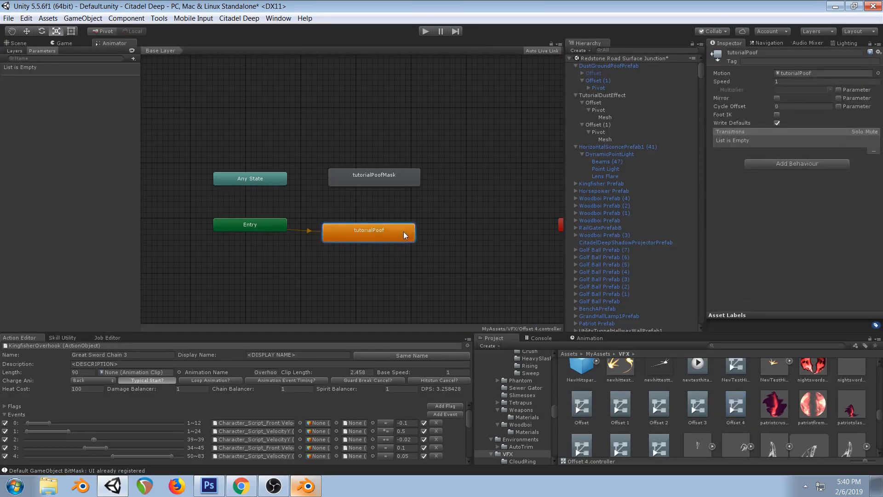
click(384, 176)
right_click(384, 177)
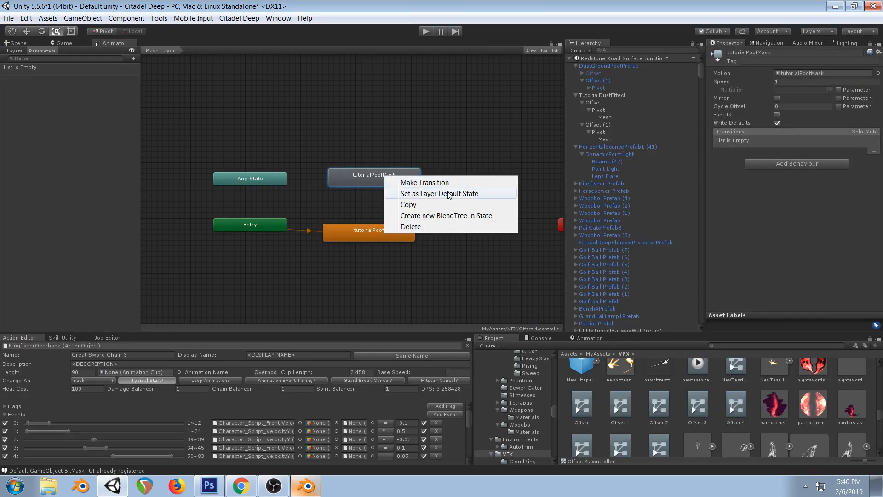
click(462, 193)
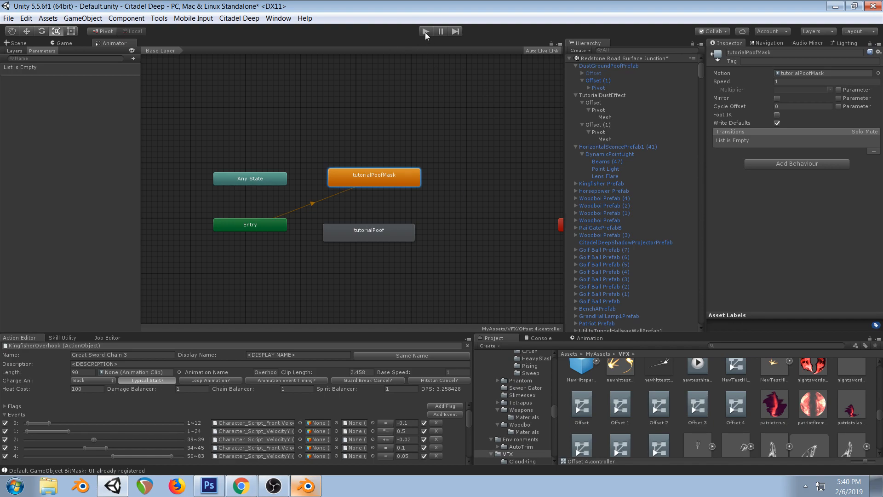
Run the scene in Play mode to test the masked poof, checking the Twitch dashboard in Chrome while it loads
click(28, 43)
click(425, 31)
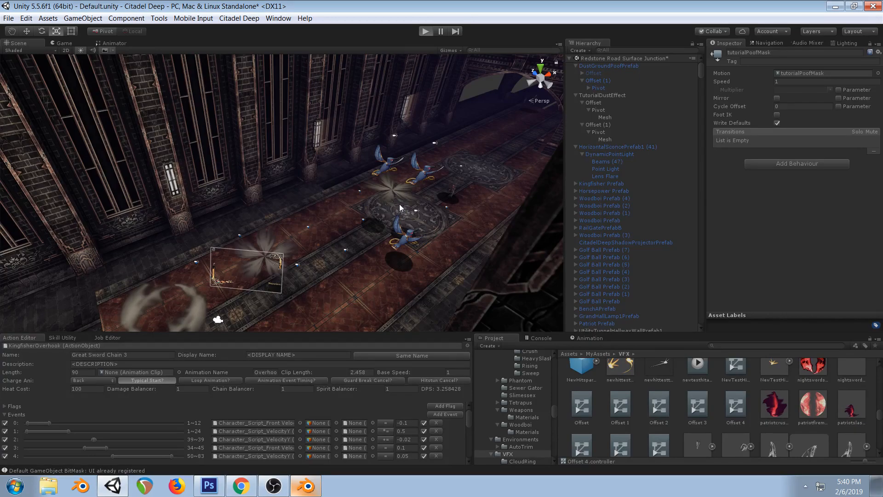
key(alt+Tab)
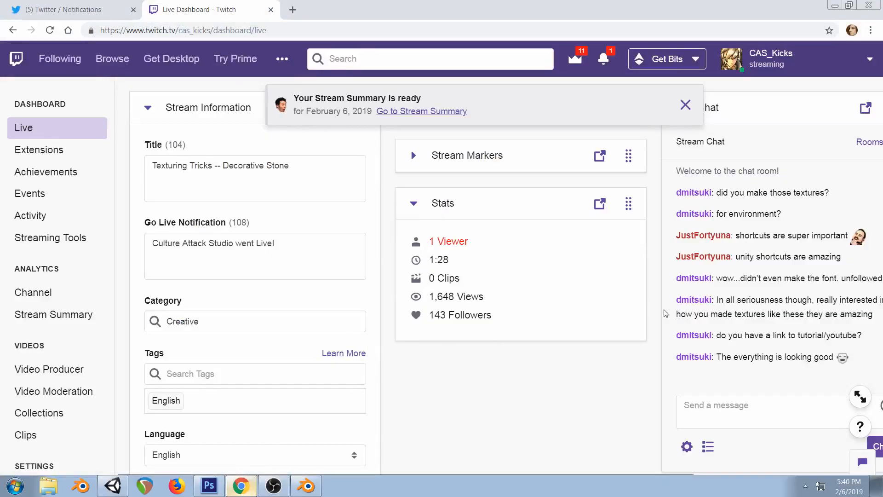
key(alt+Tab)
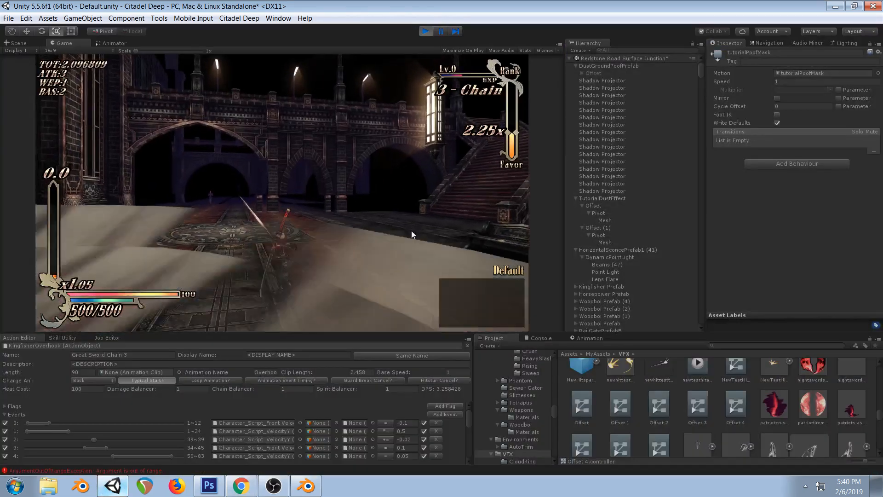
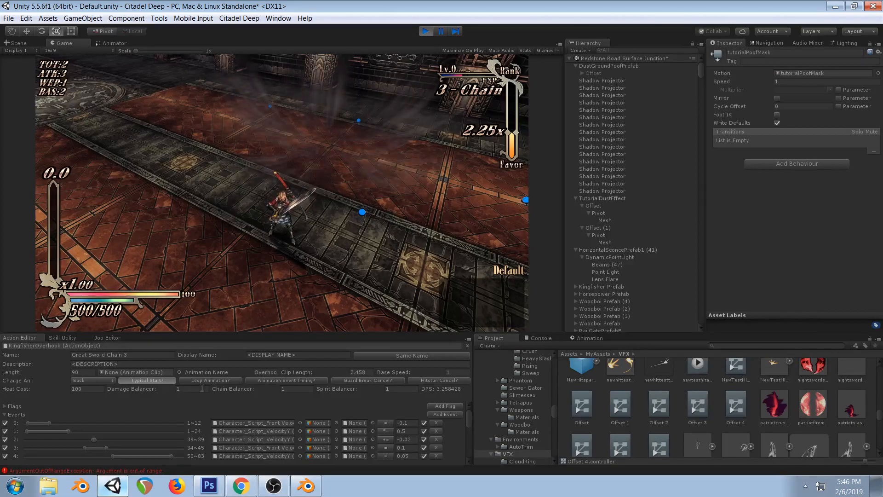
Check the Twitch live dashboard in Chrome, return to Unity, and bring up the OBS window
click(241, 485)
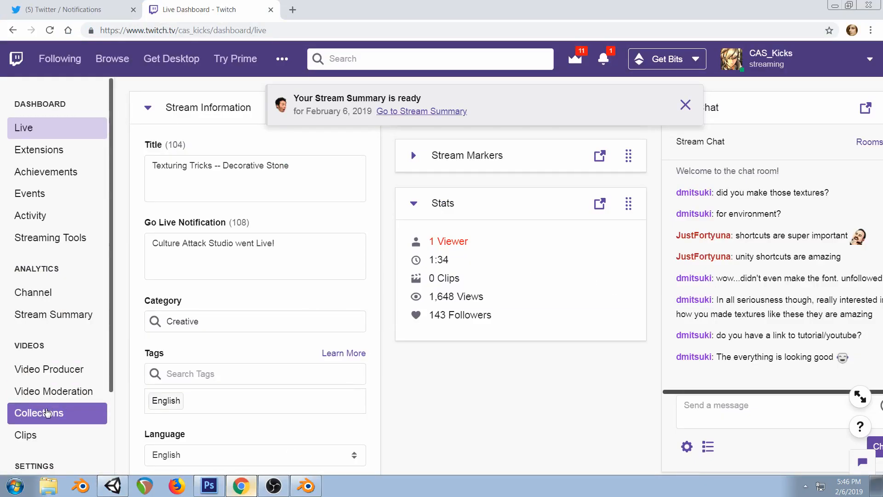
click(113, 486)
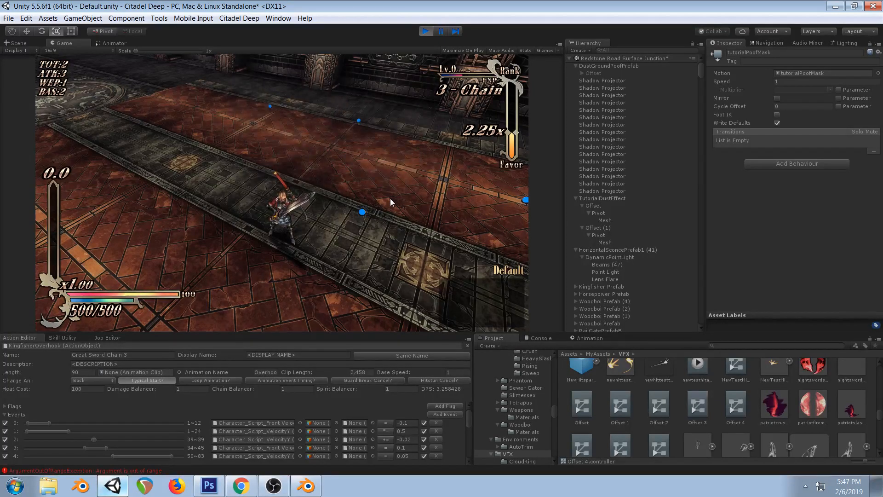
click(273, 486)
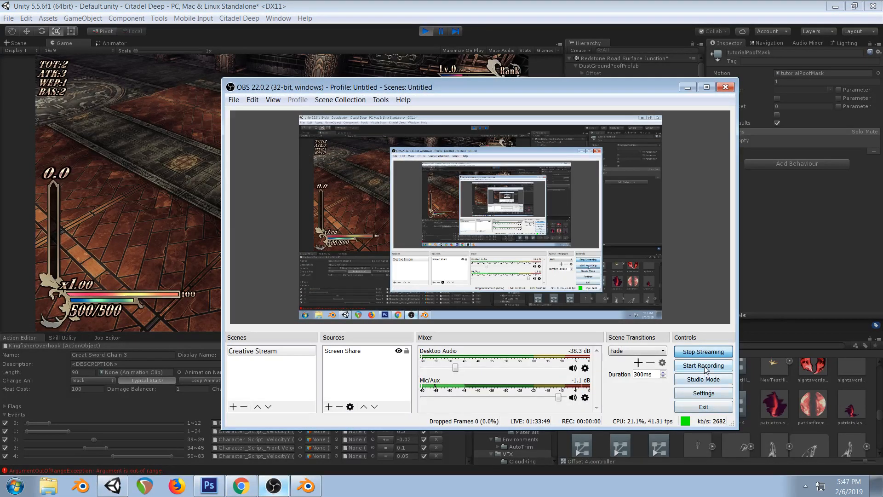